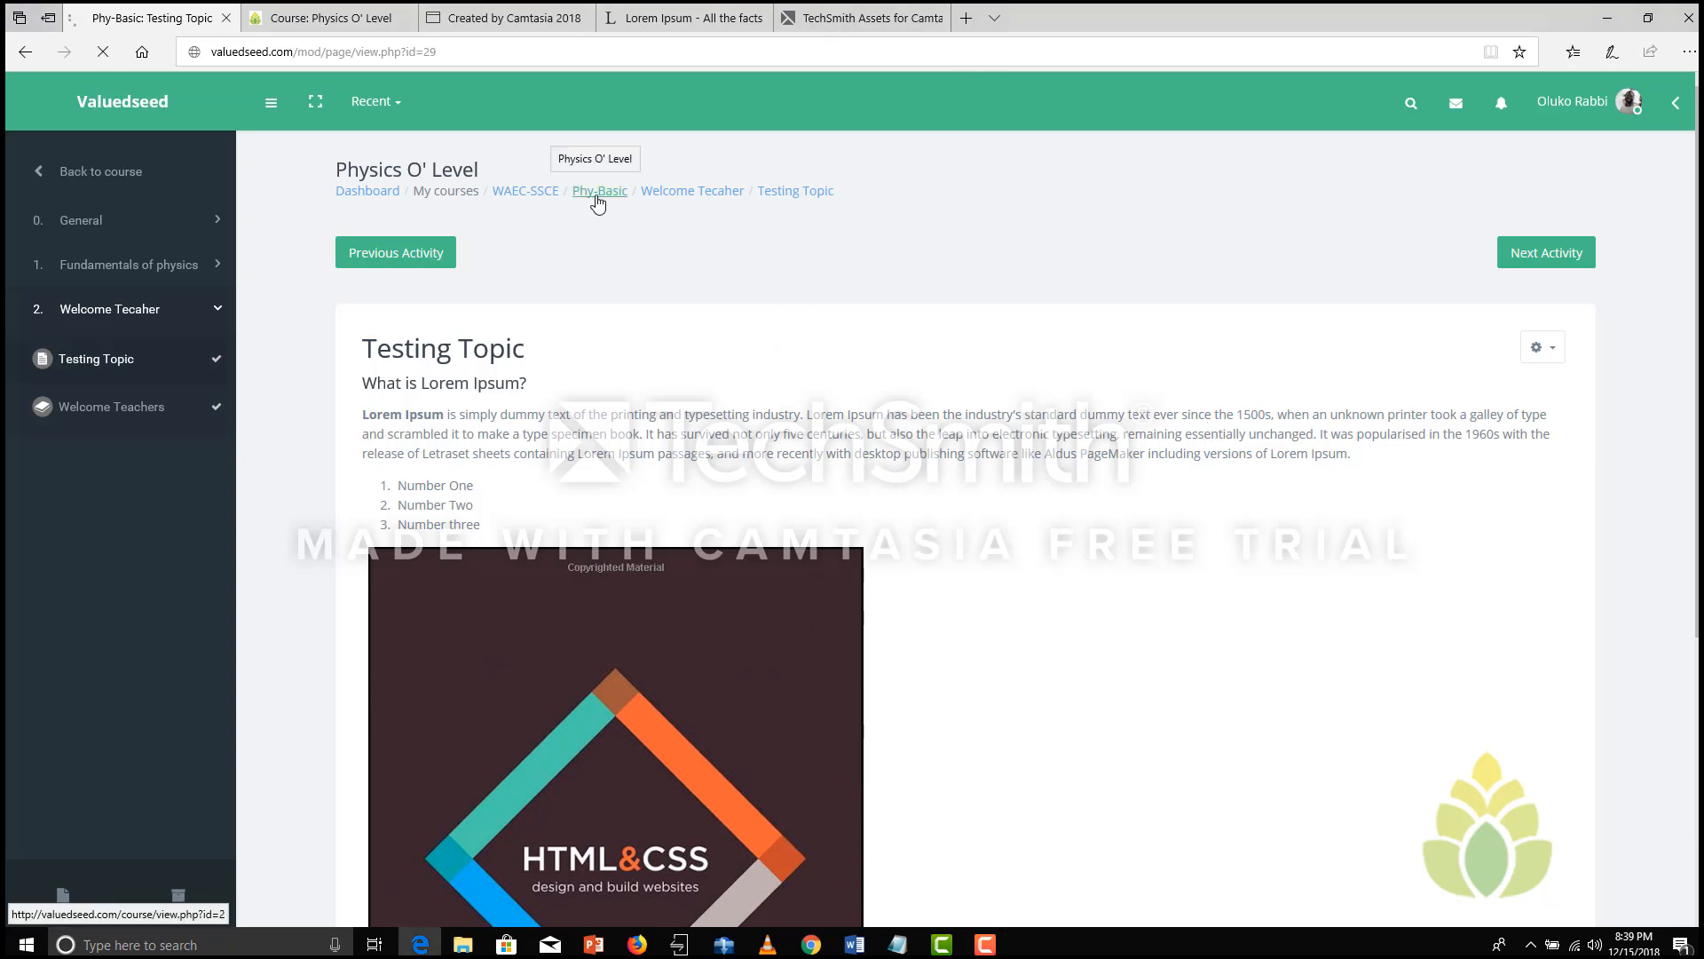
Step: Open the Phy-Basic course page, check the Welcome Tecaher section's contents, and turn course editing on
click(599, 192)
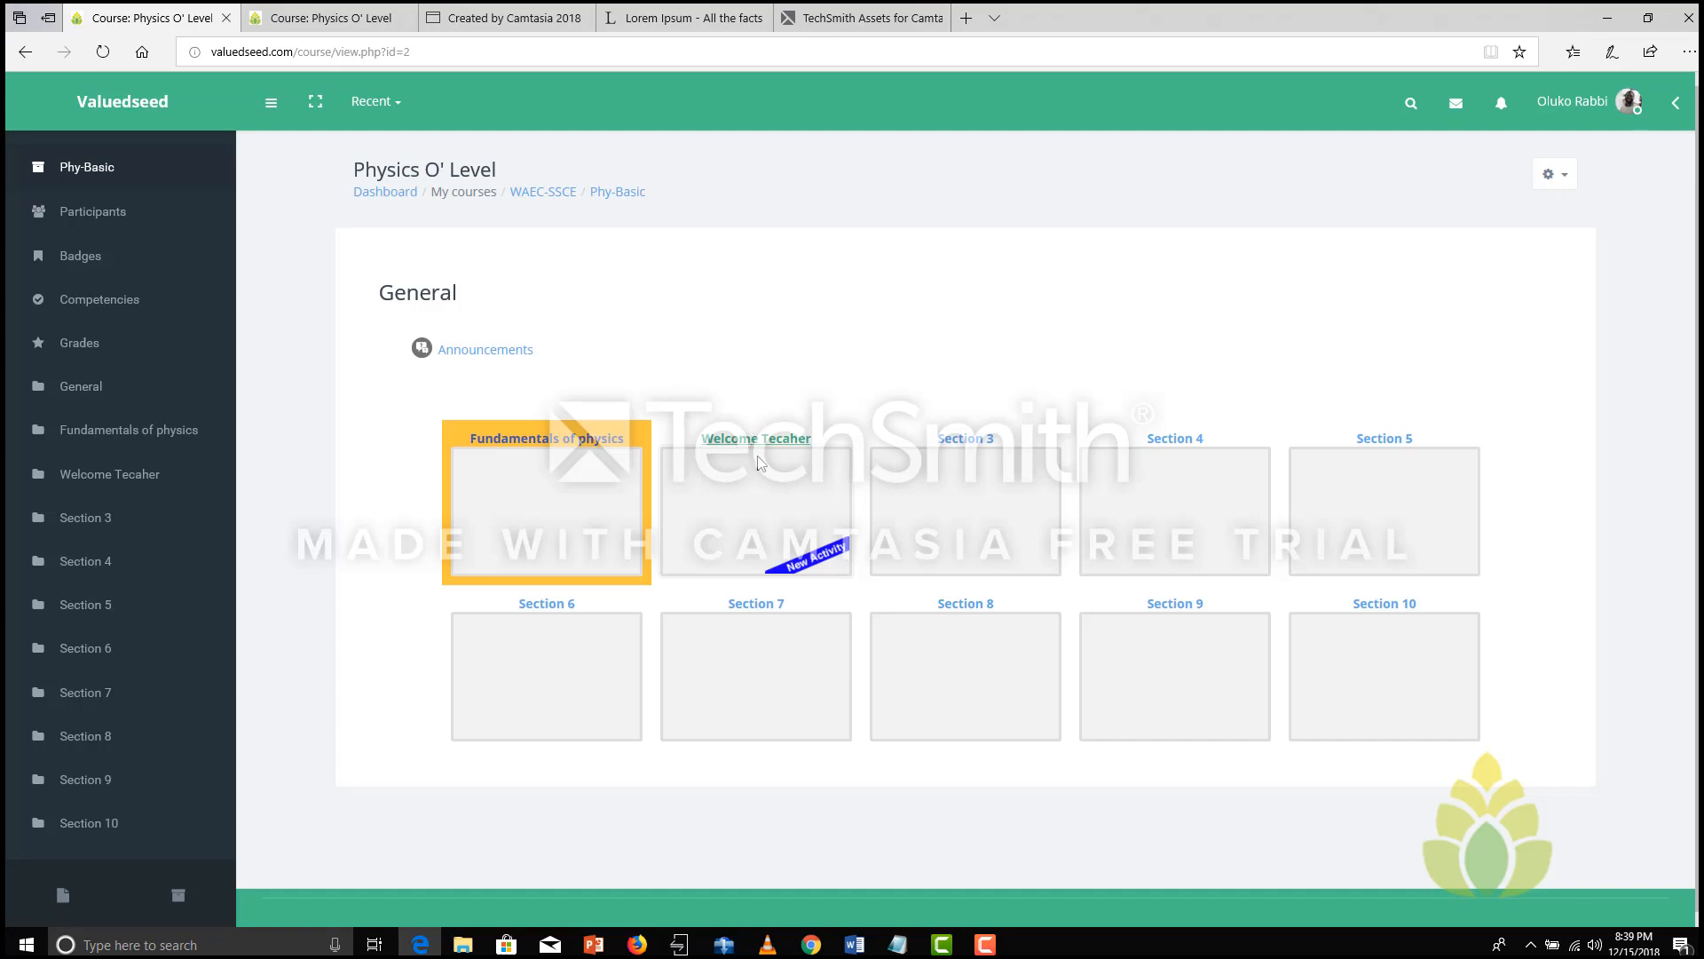
click(750, 519)
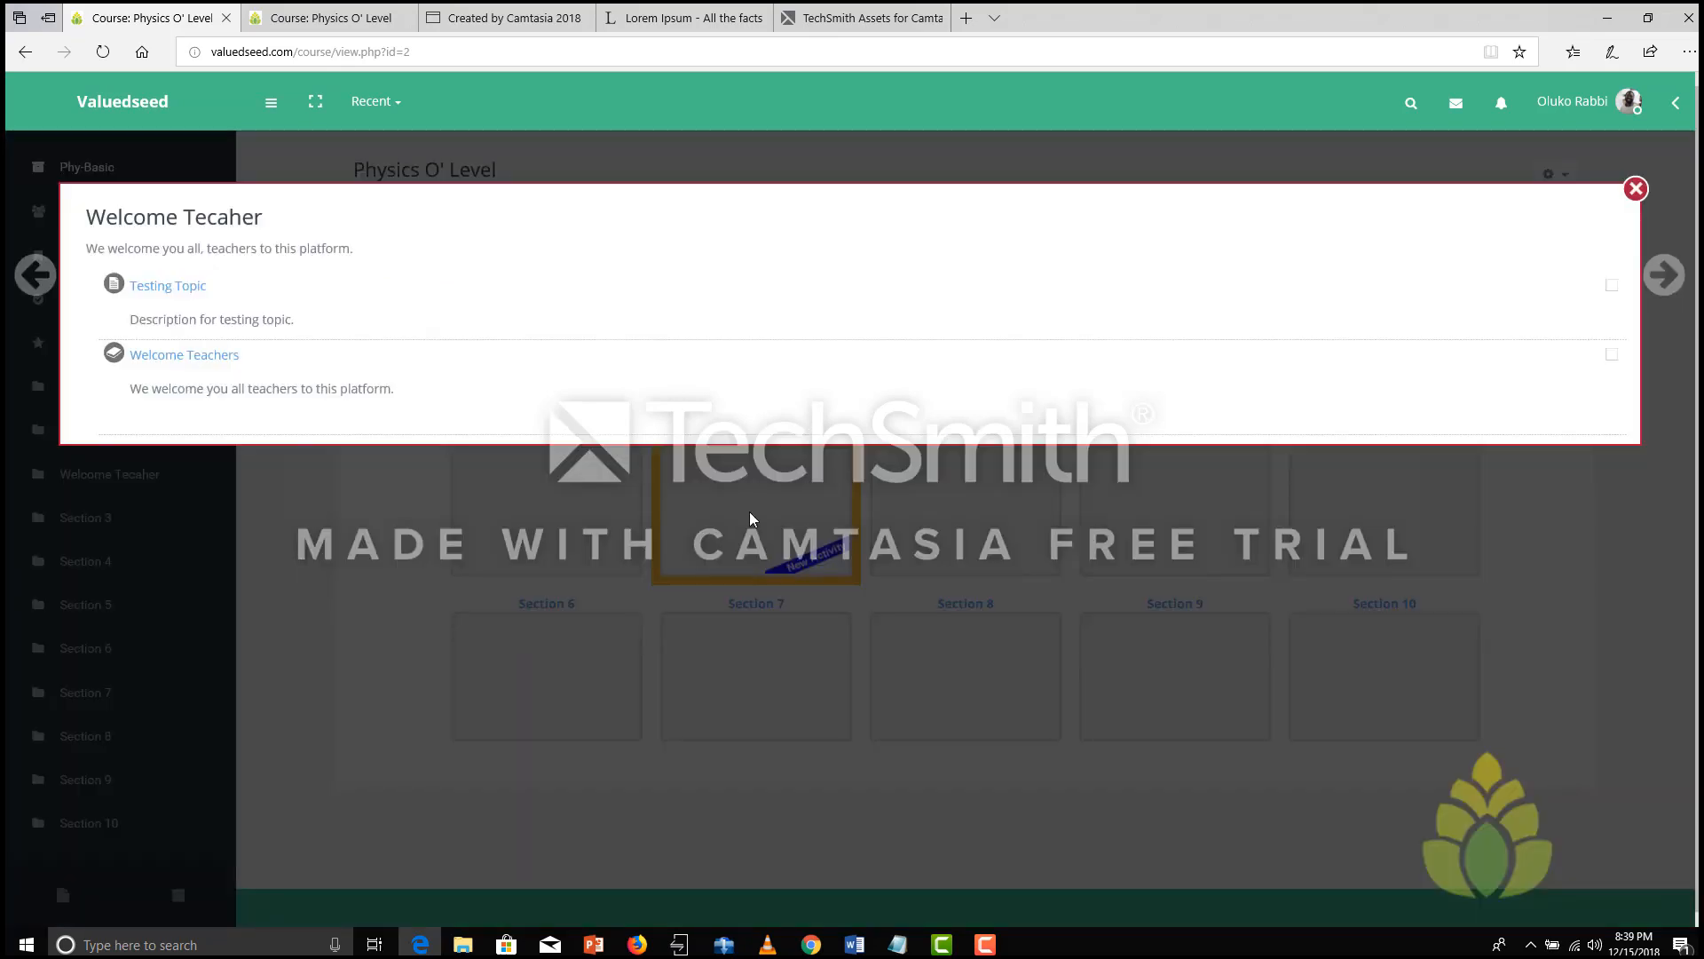
click(750, 519)
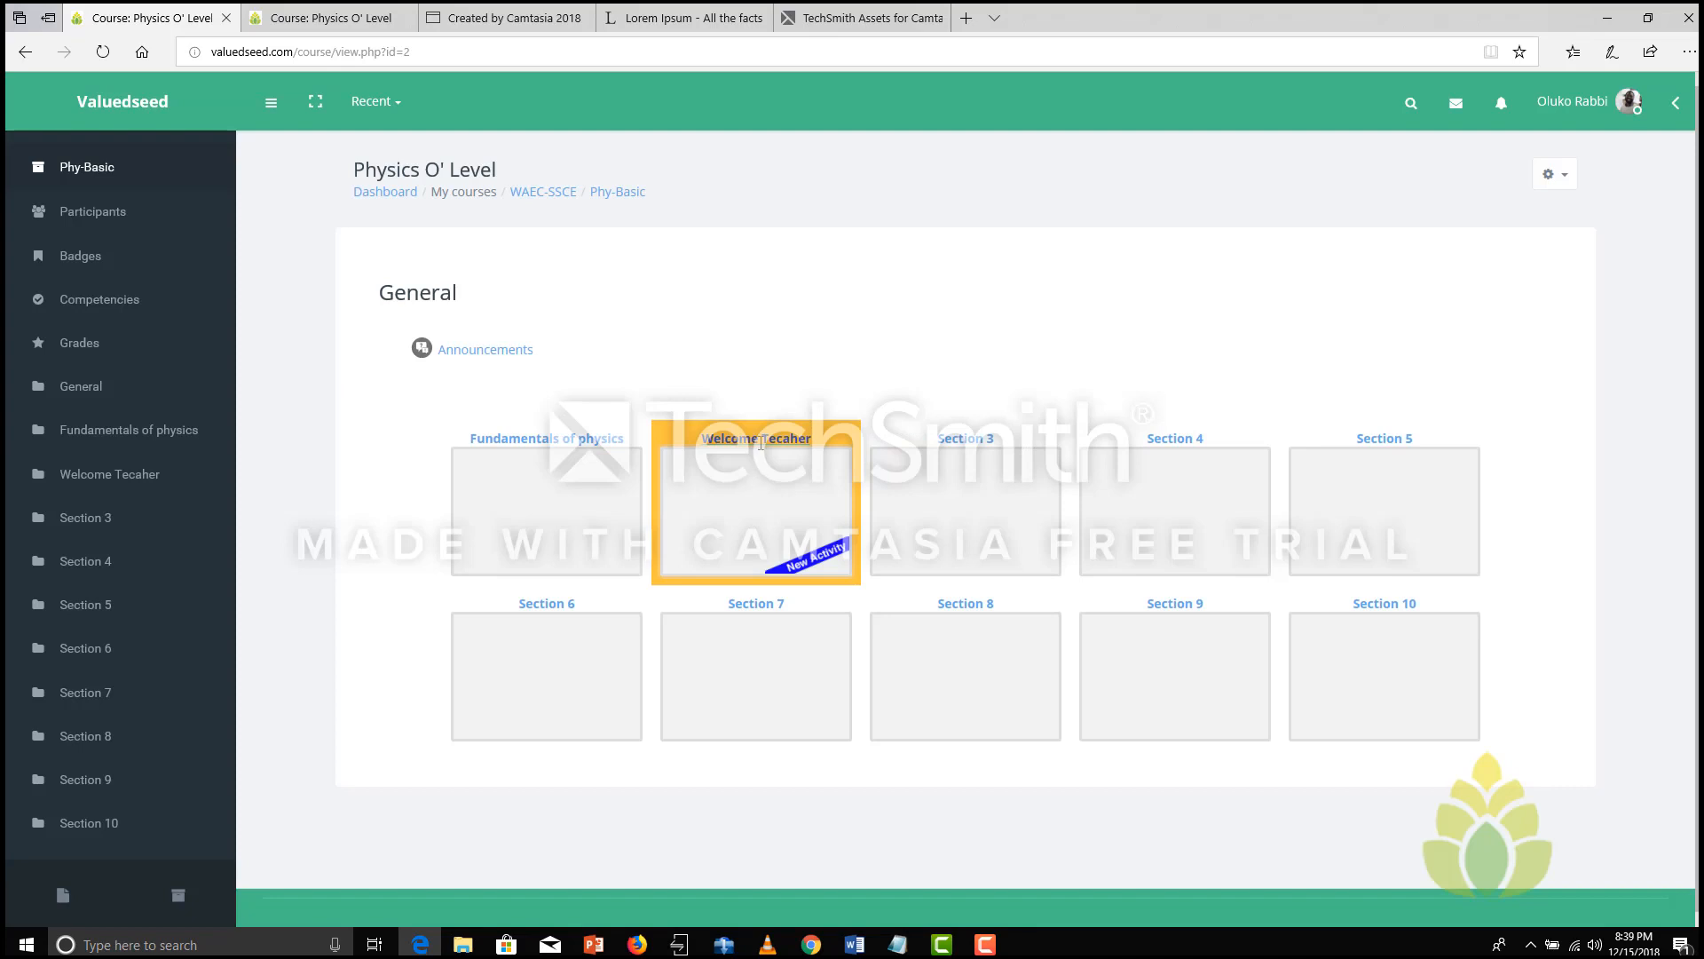
click(1556, 174)
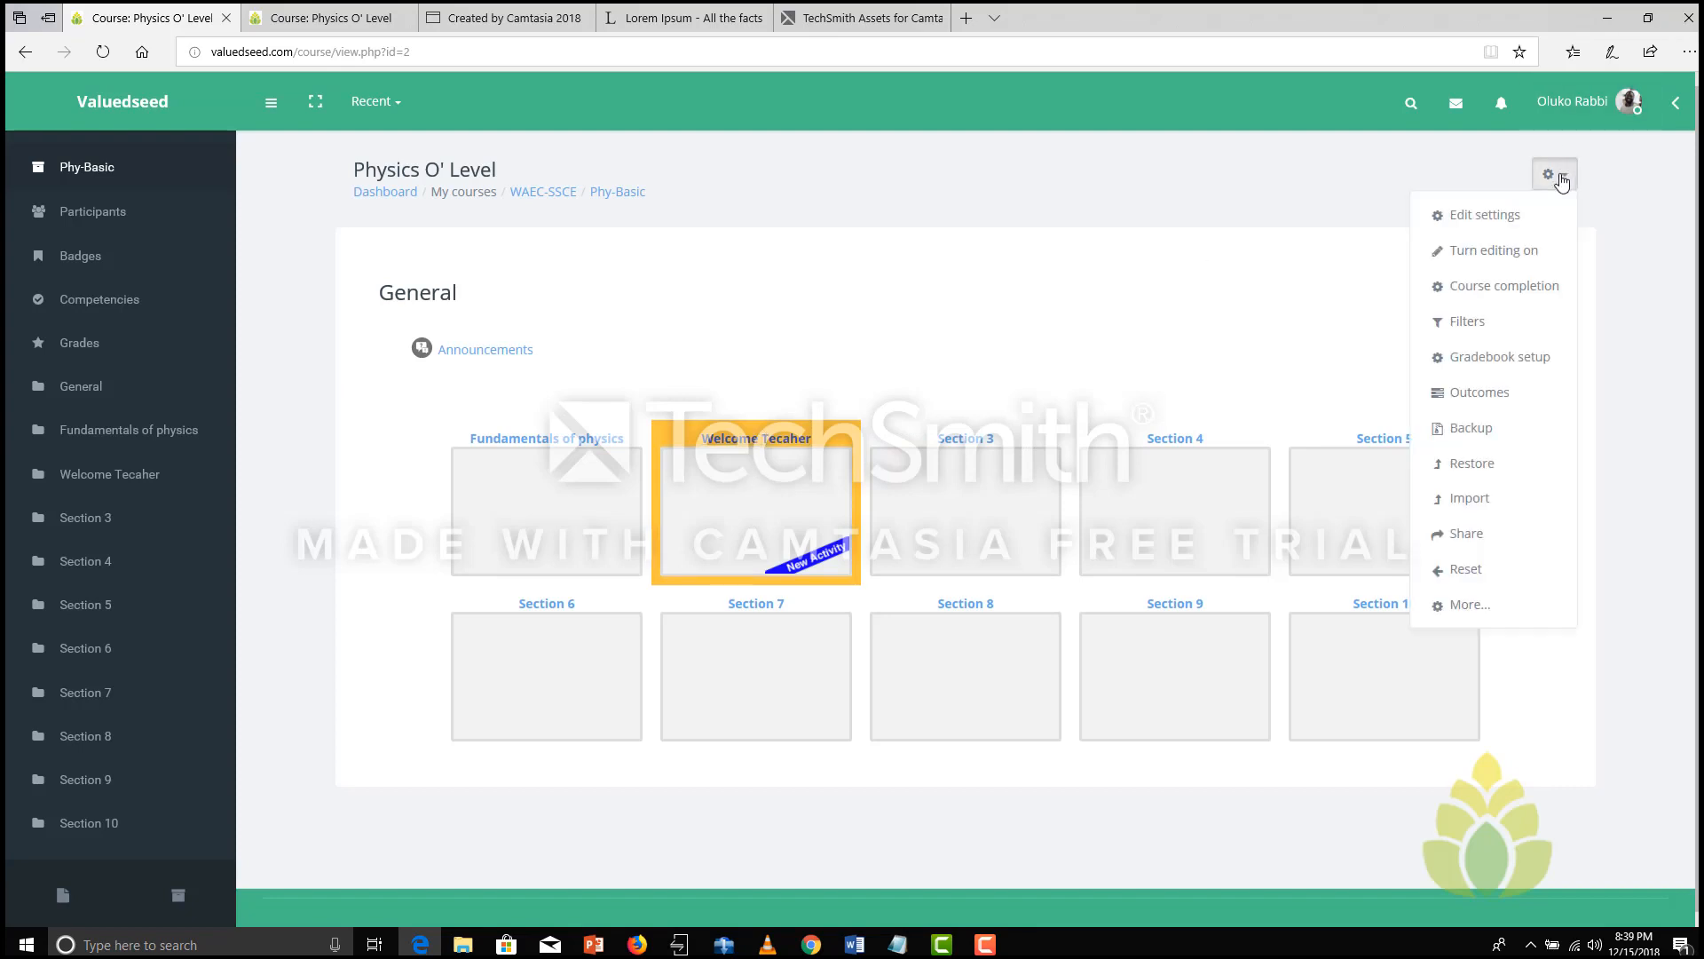
click(1497, 253)
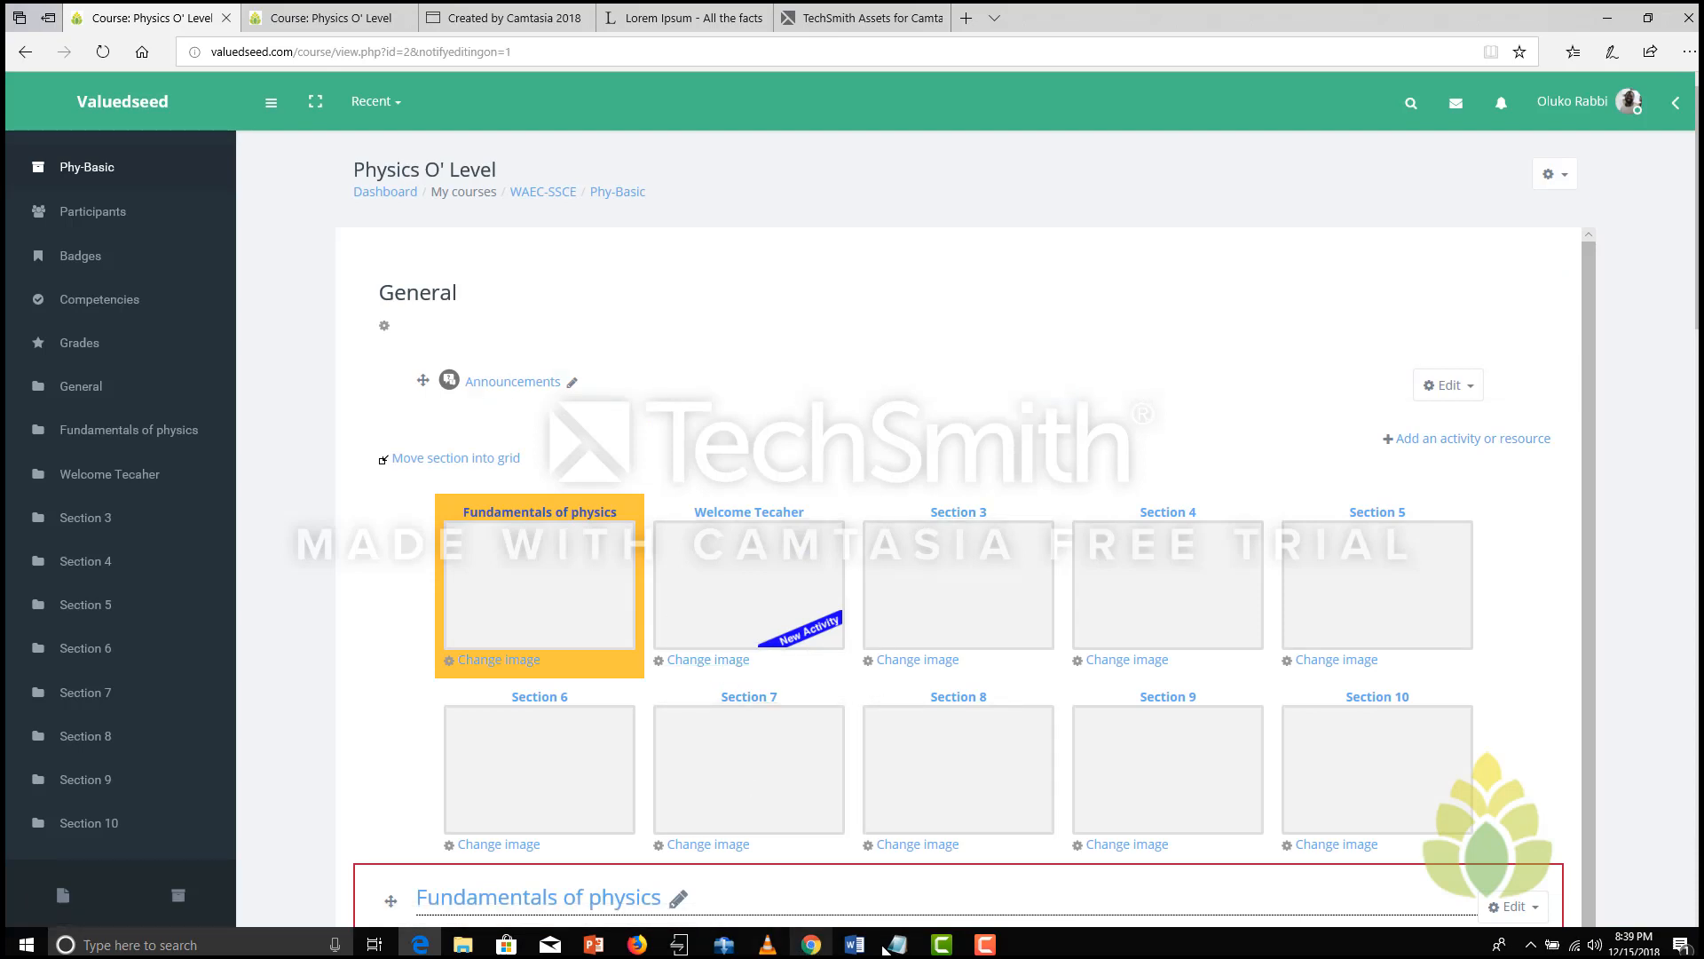
Step: Switch to Word to examine the MODULE 1 document's heading and topics, comparing them with the course section grid in Edge
mouse_move(854, 948)
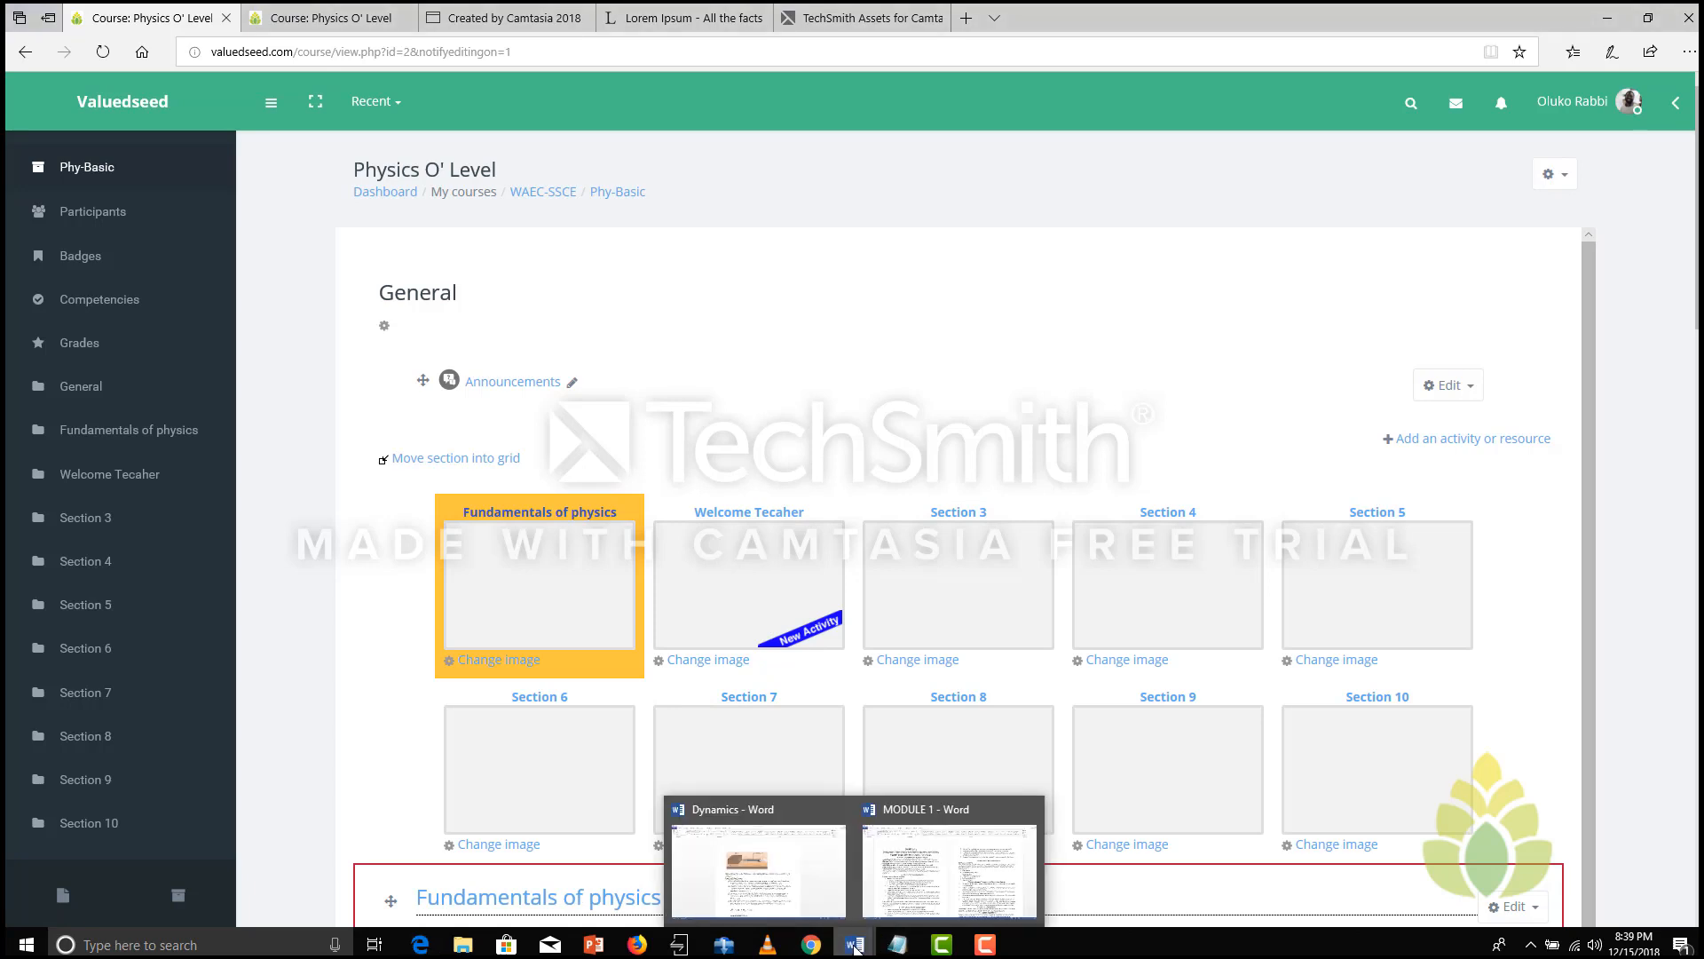
click(950, 865)
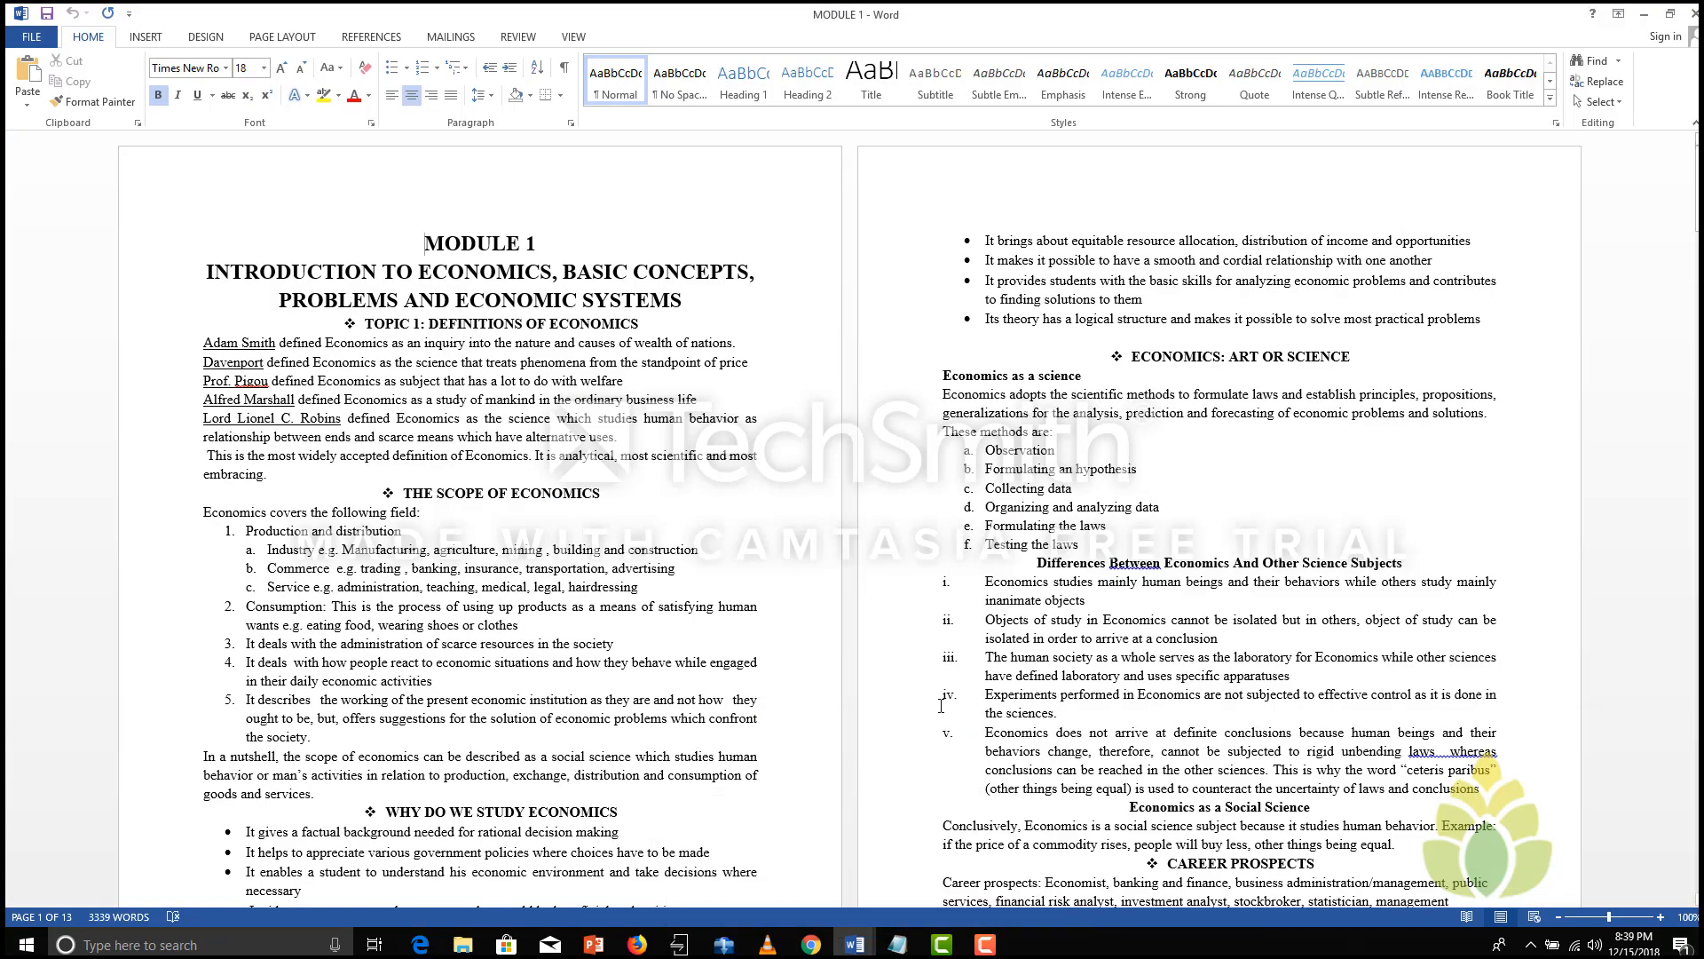
mouse_move(854, 943)
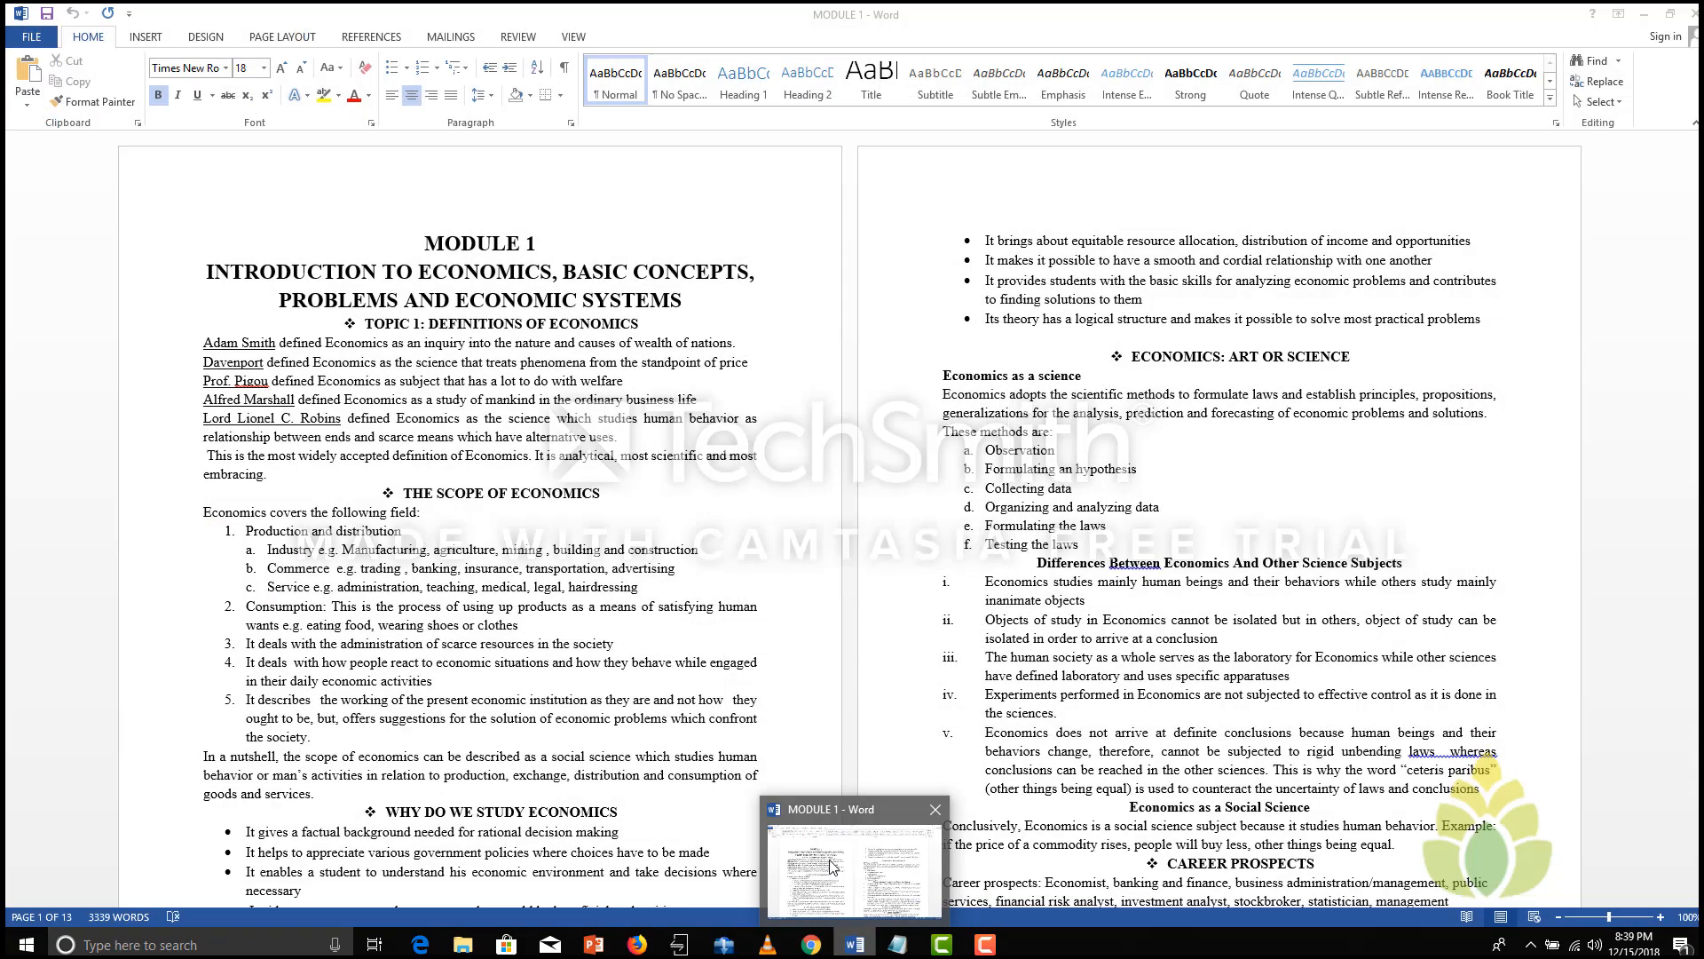
click(832, 866)
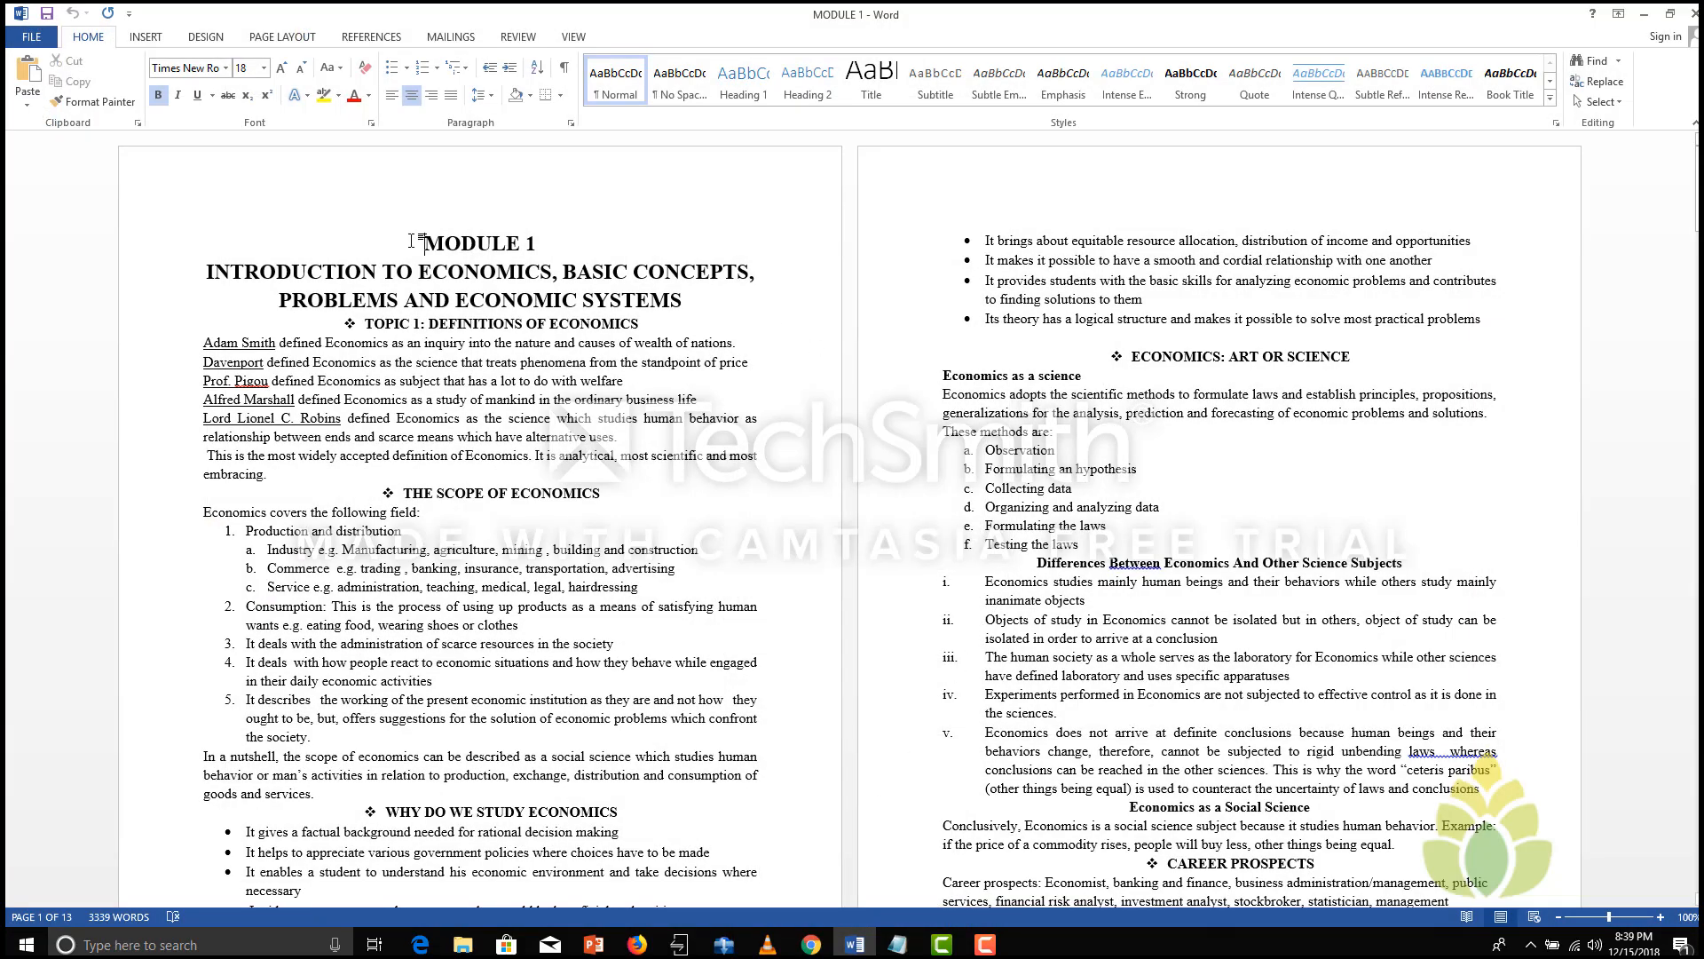
drag(456, 242, 583, 243)
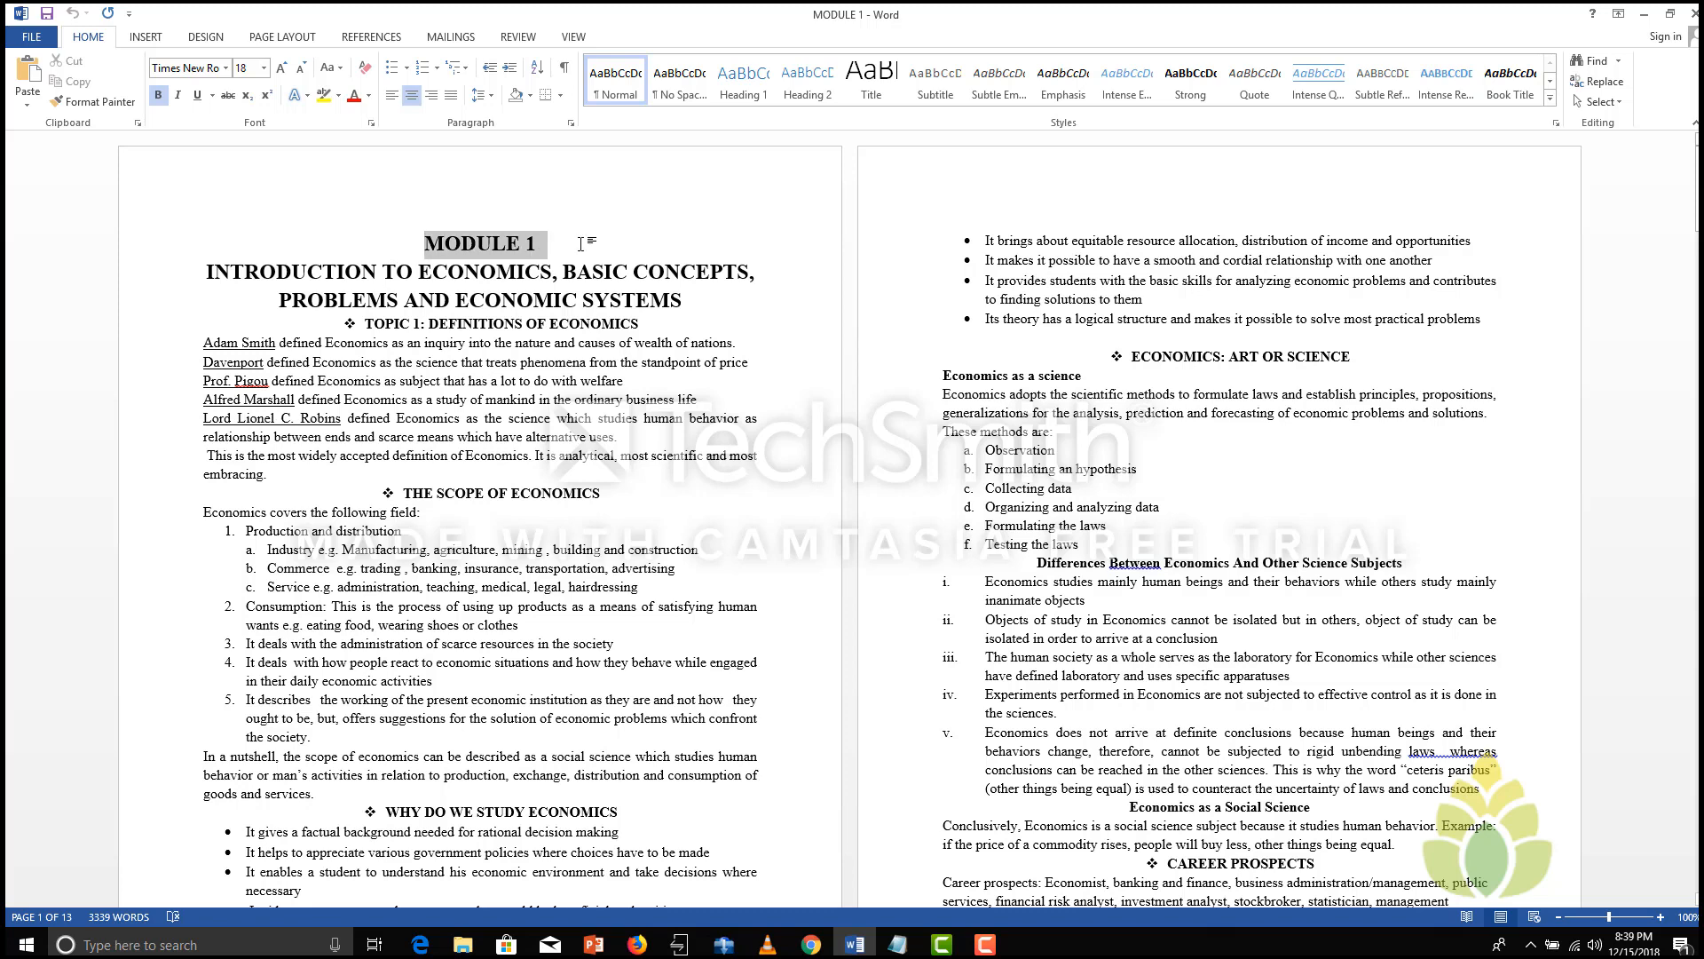
click(429, 264)
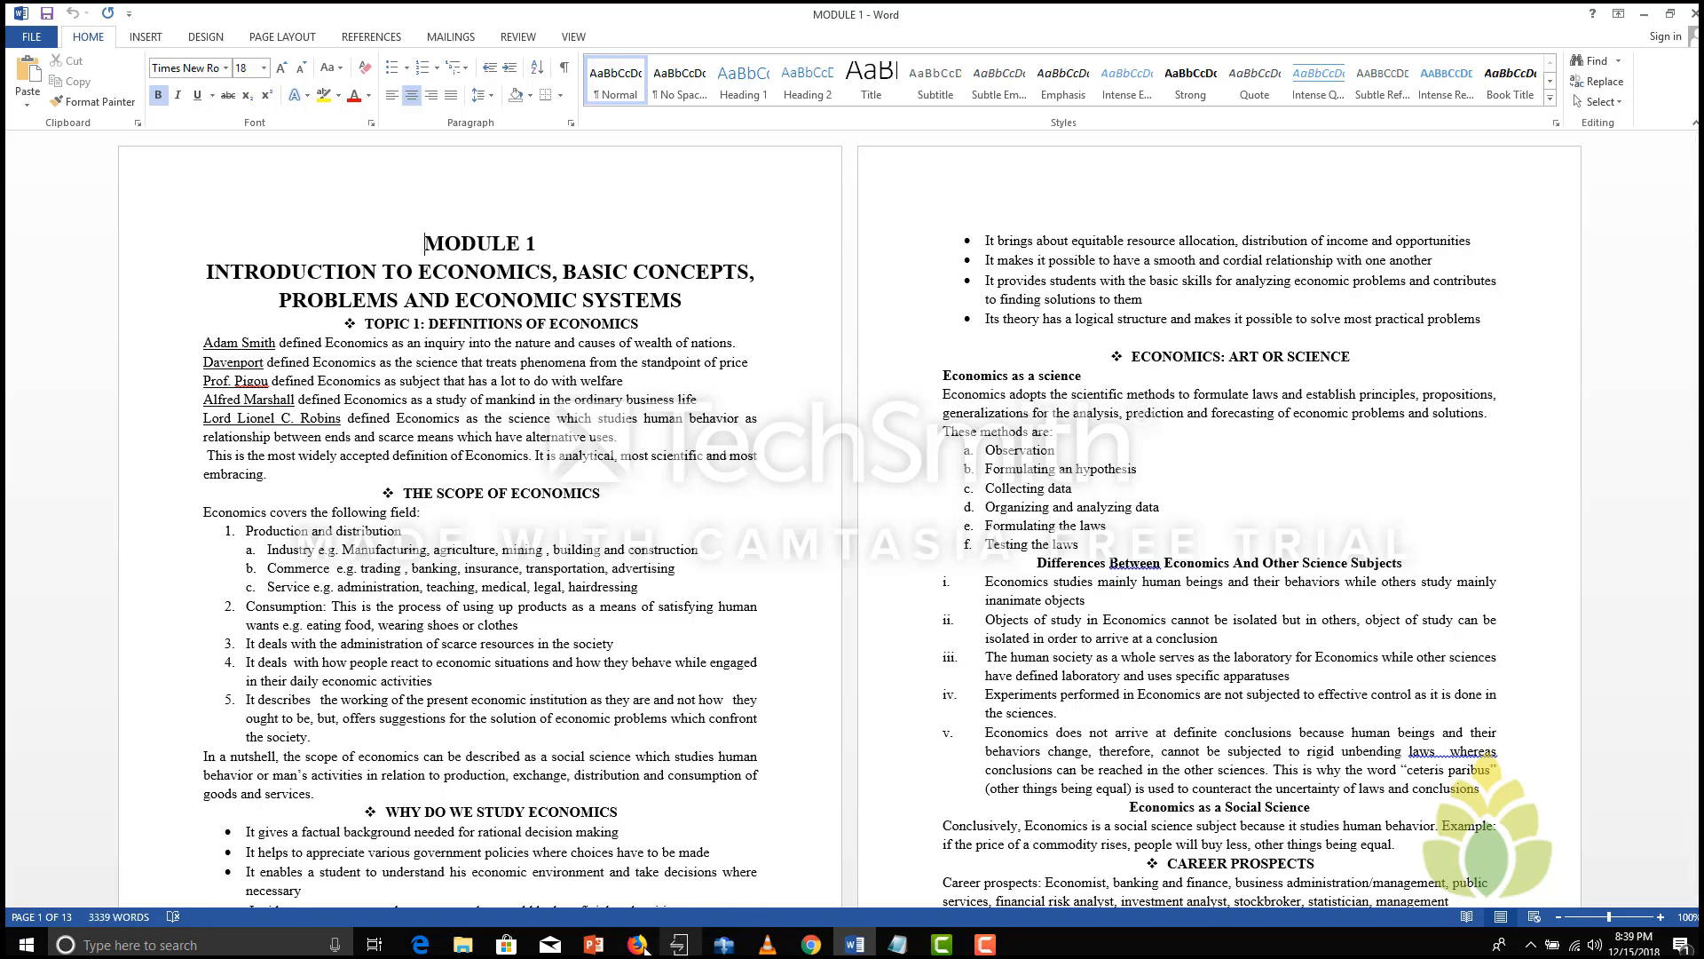
click(420, 944)
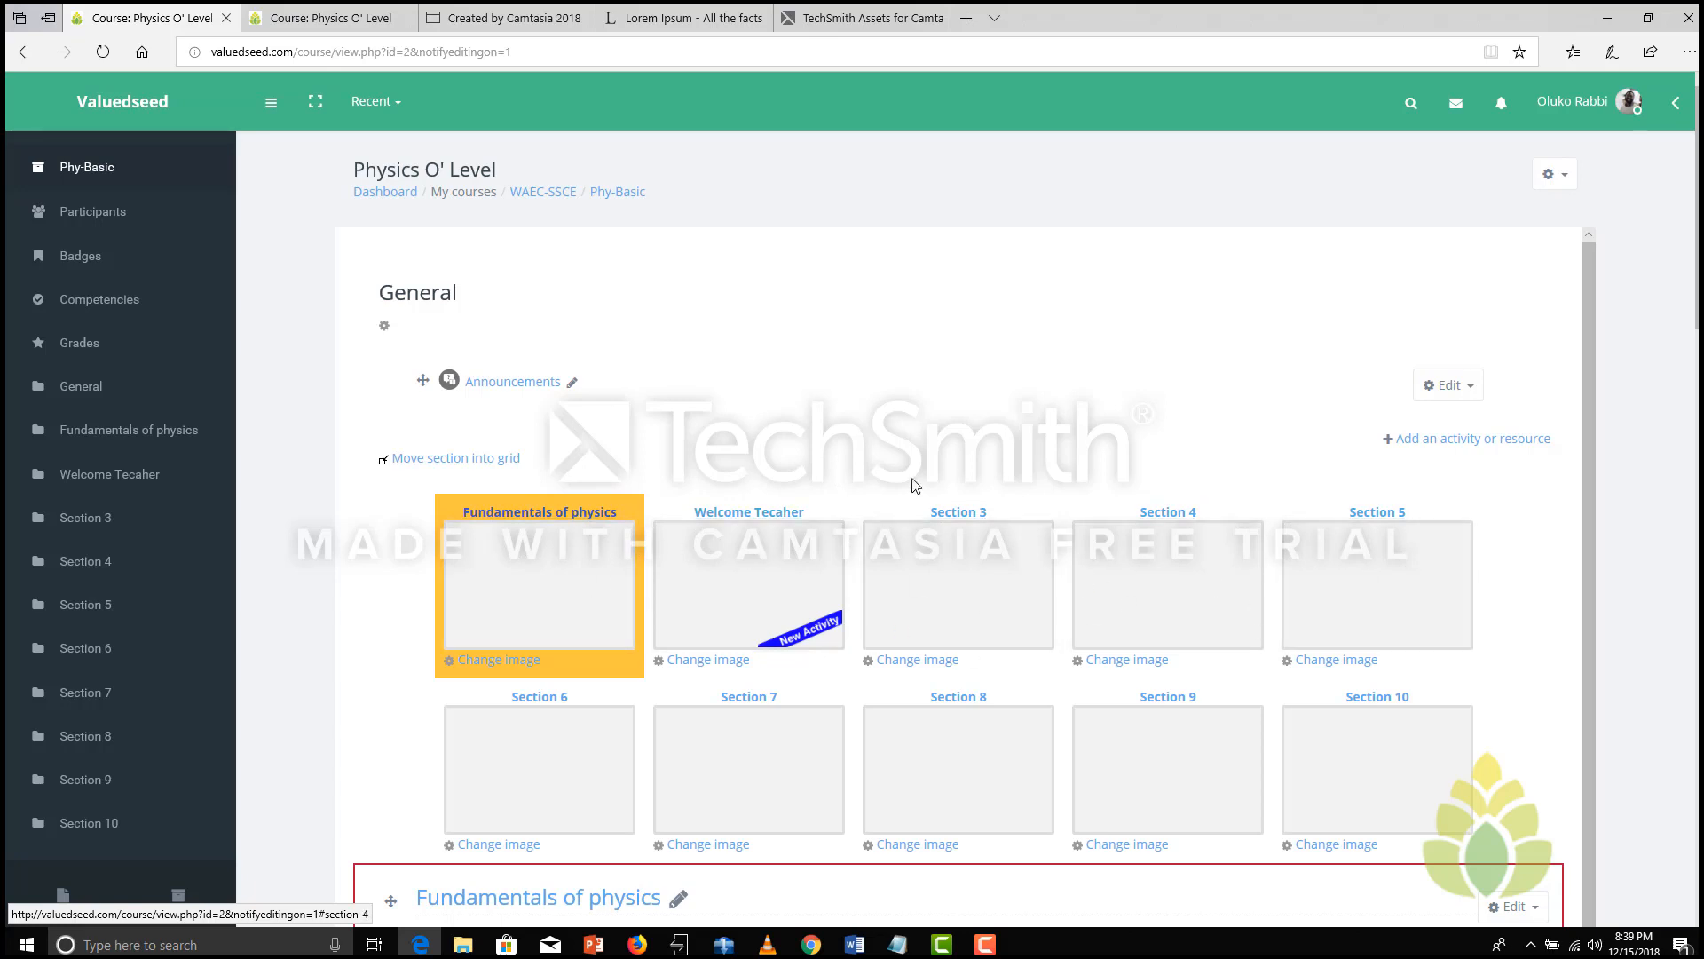
click(854, 945)
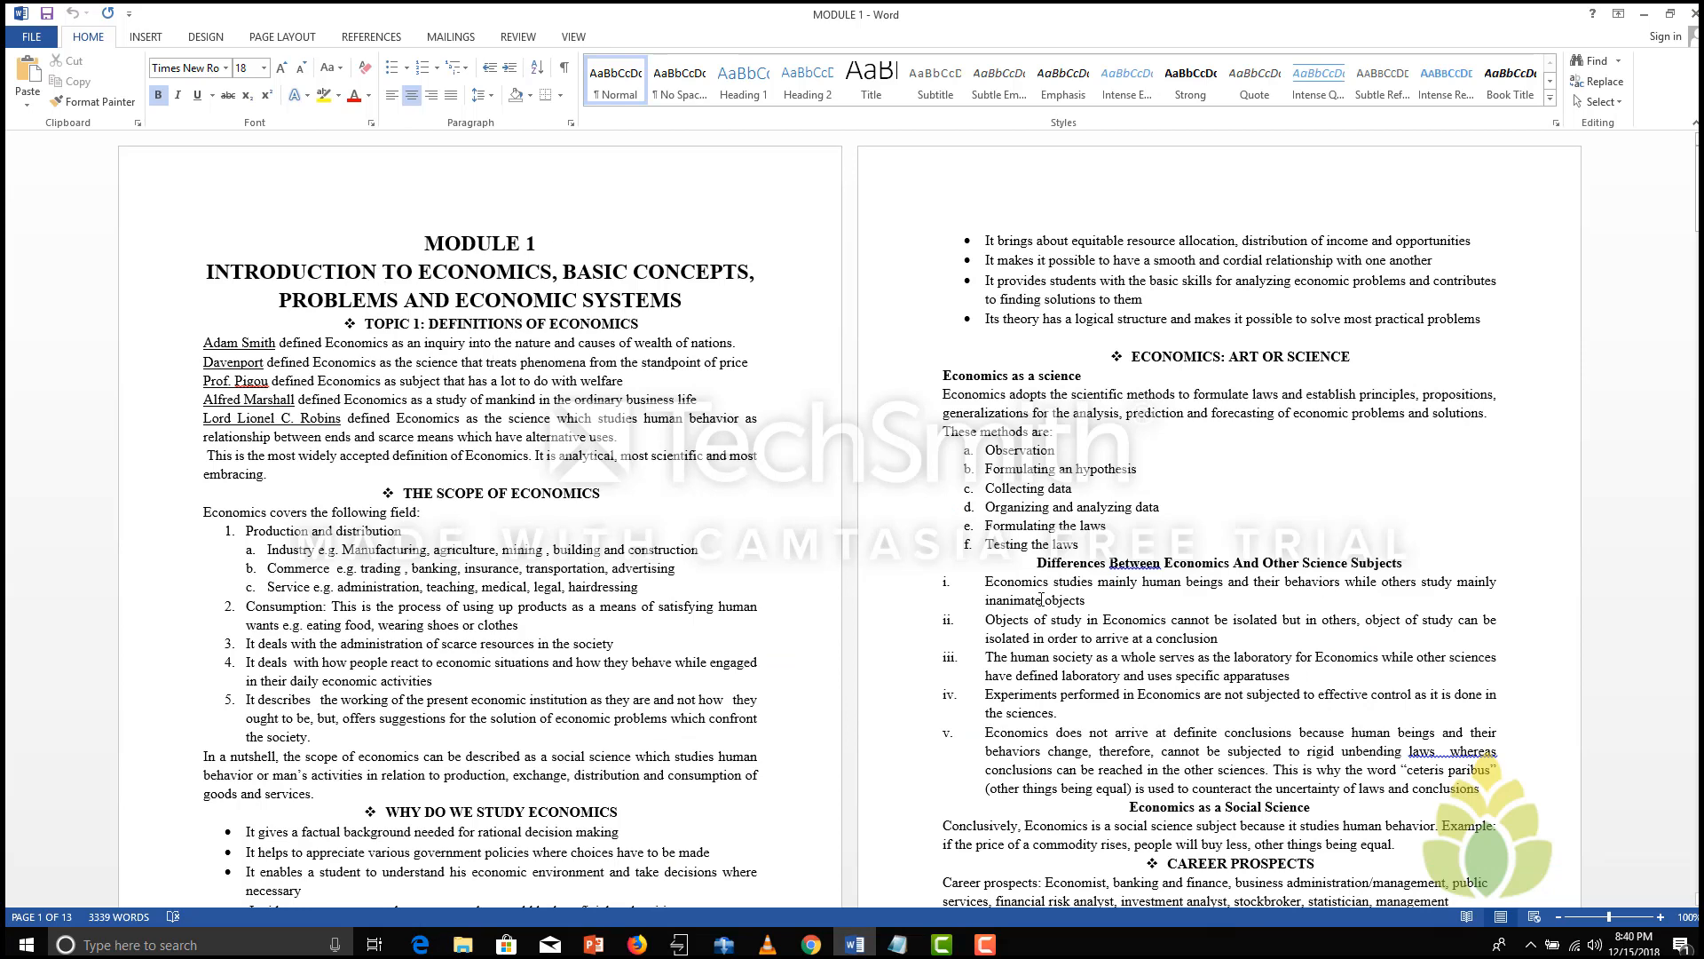
click(420, 945)
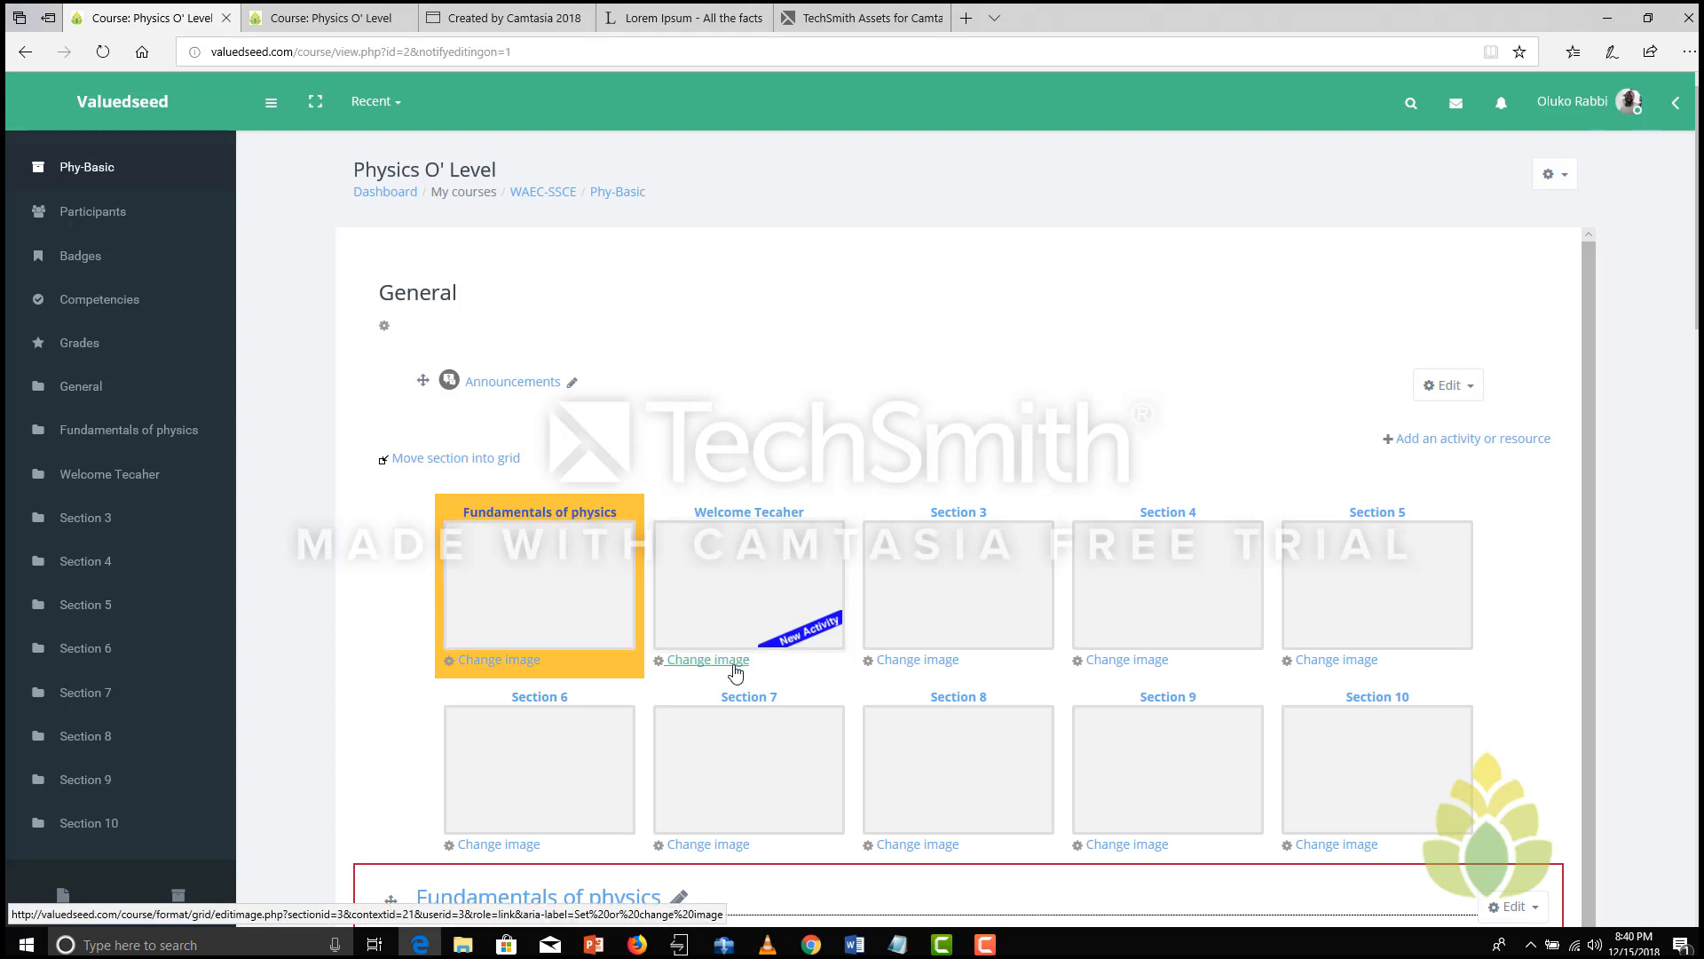
Step: Switch to Chrome, leave the attachment preview, and search Google Images for "economics basics"
click(811, 946)
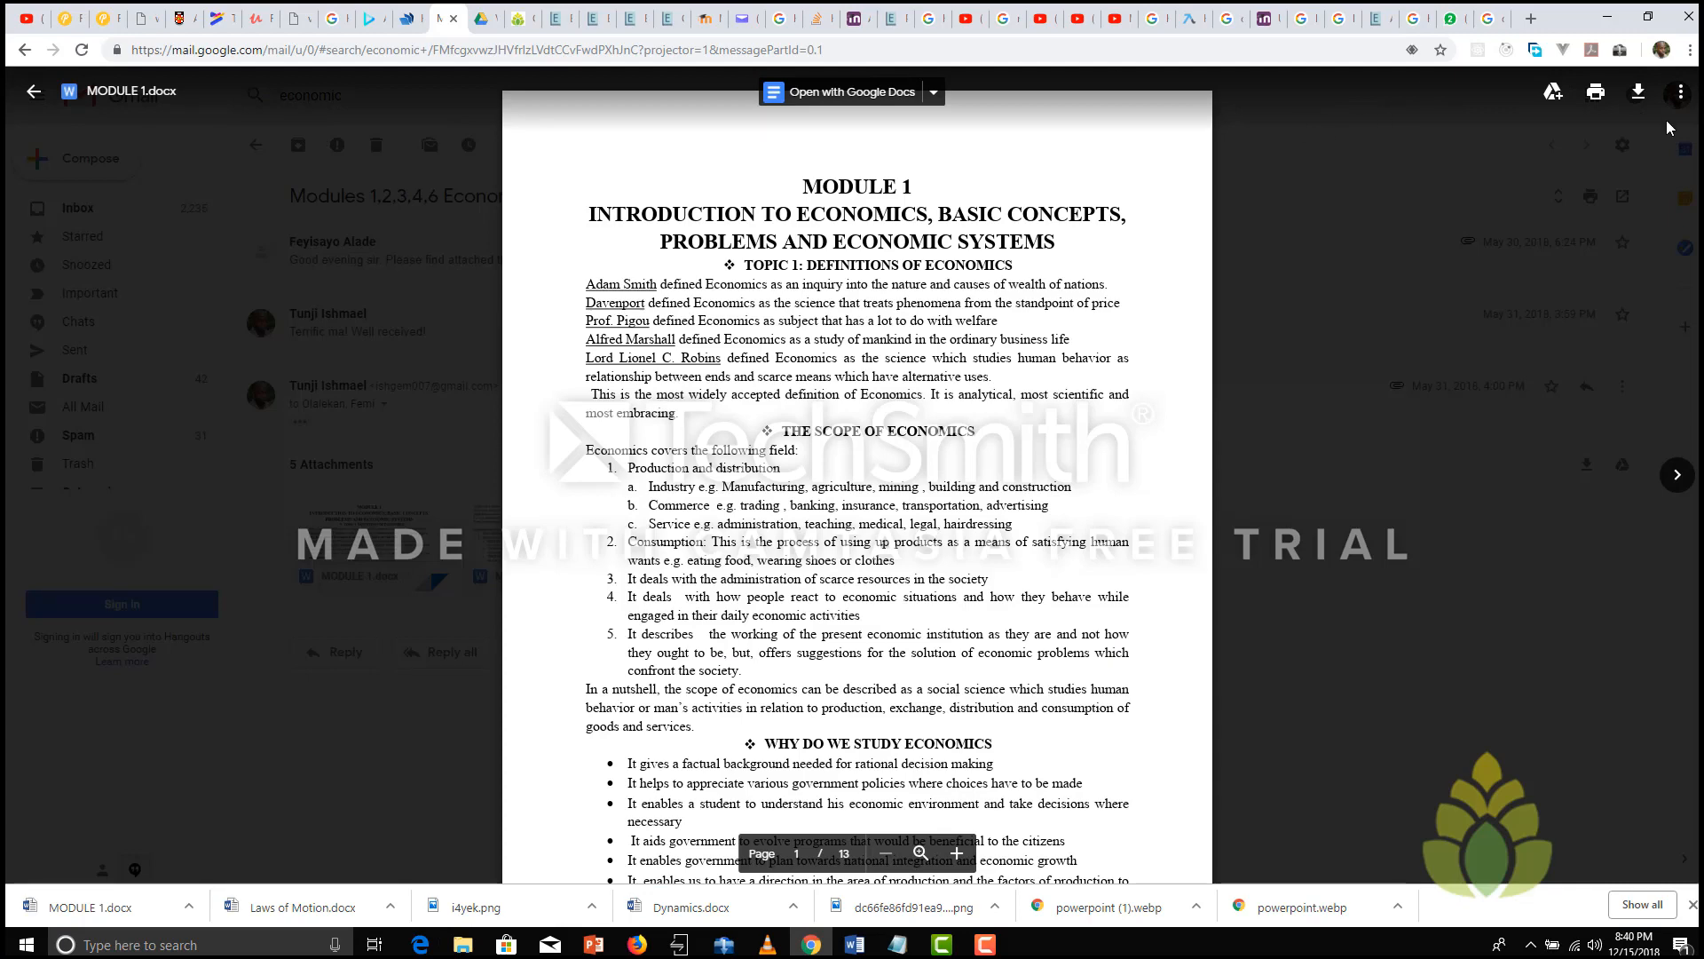
click(33, 91)
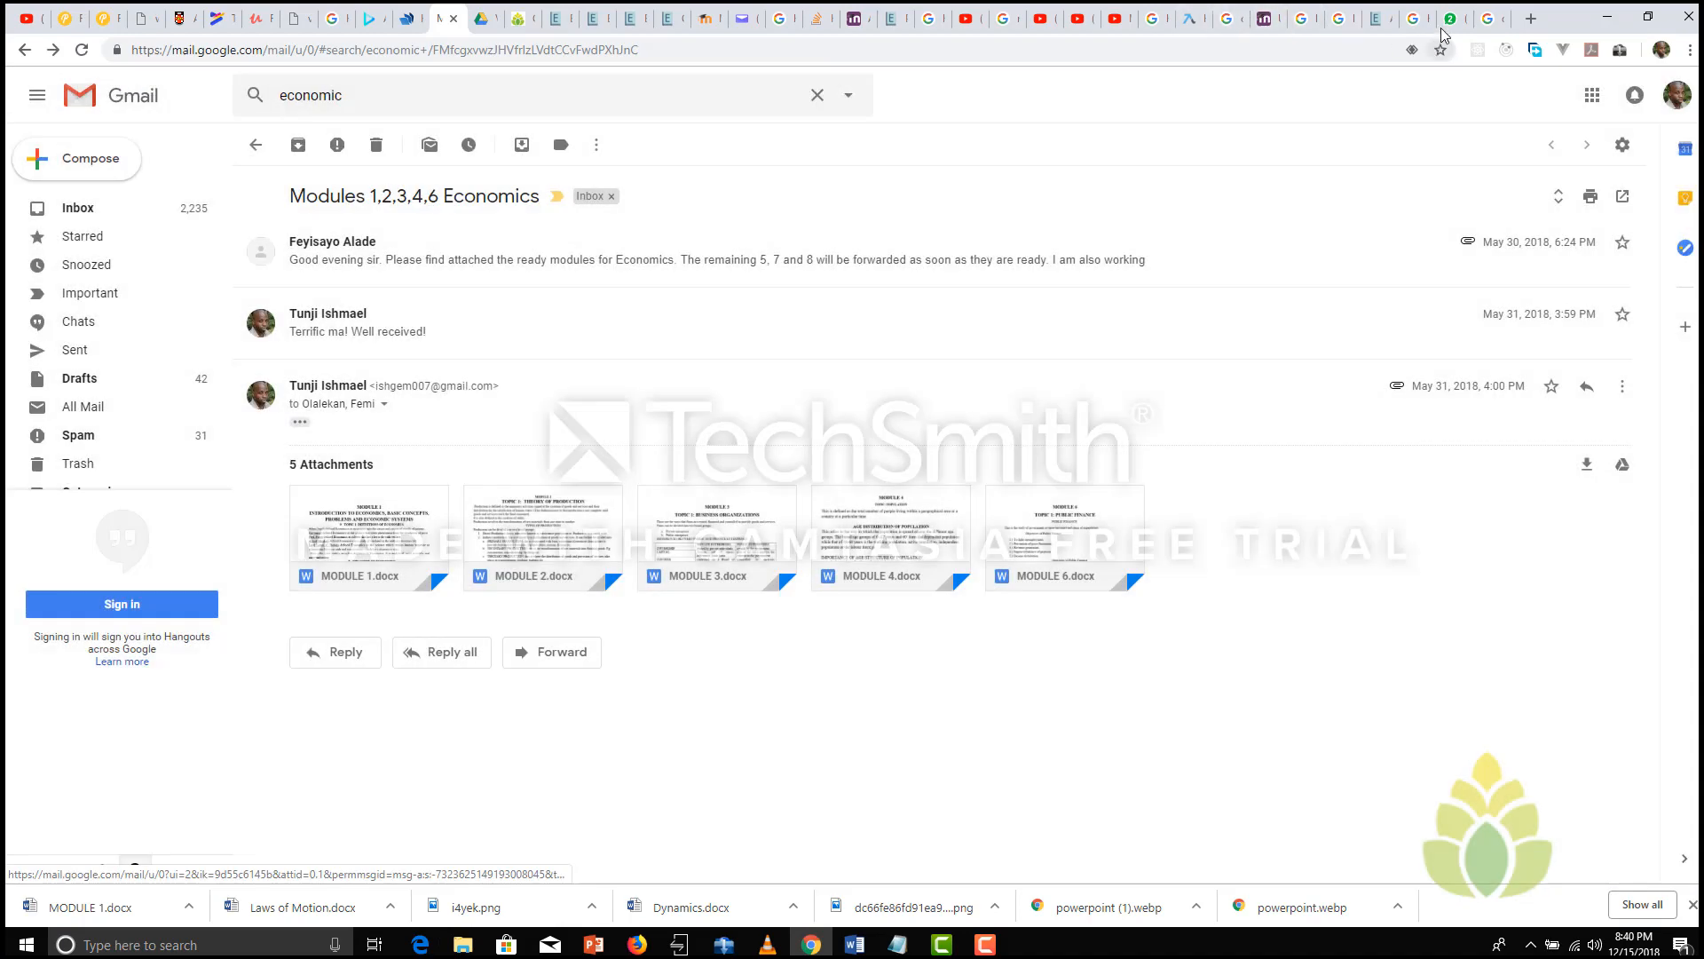
click(1506, 22)
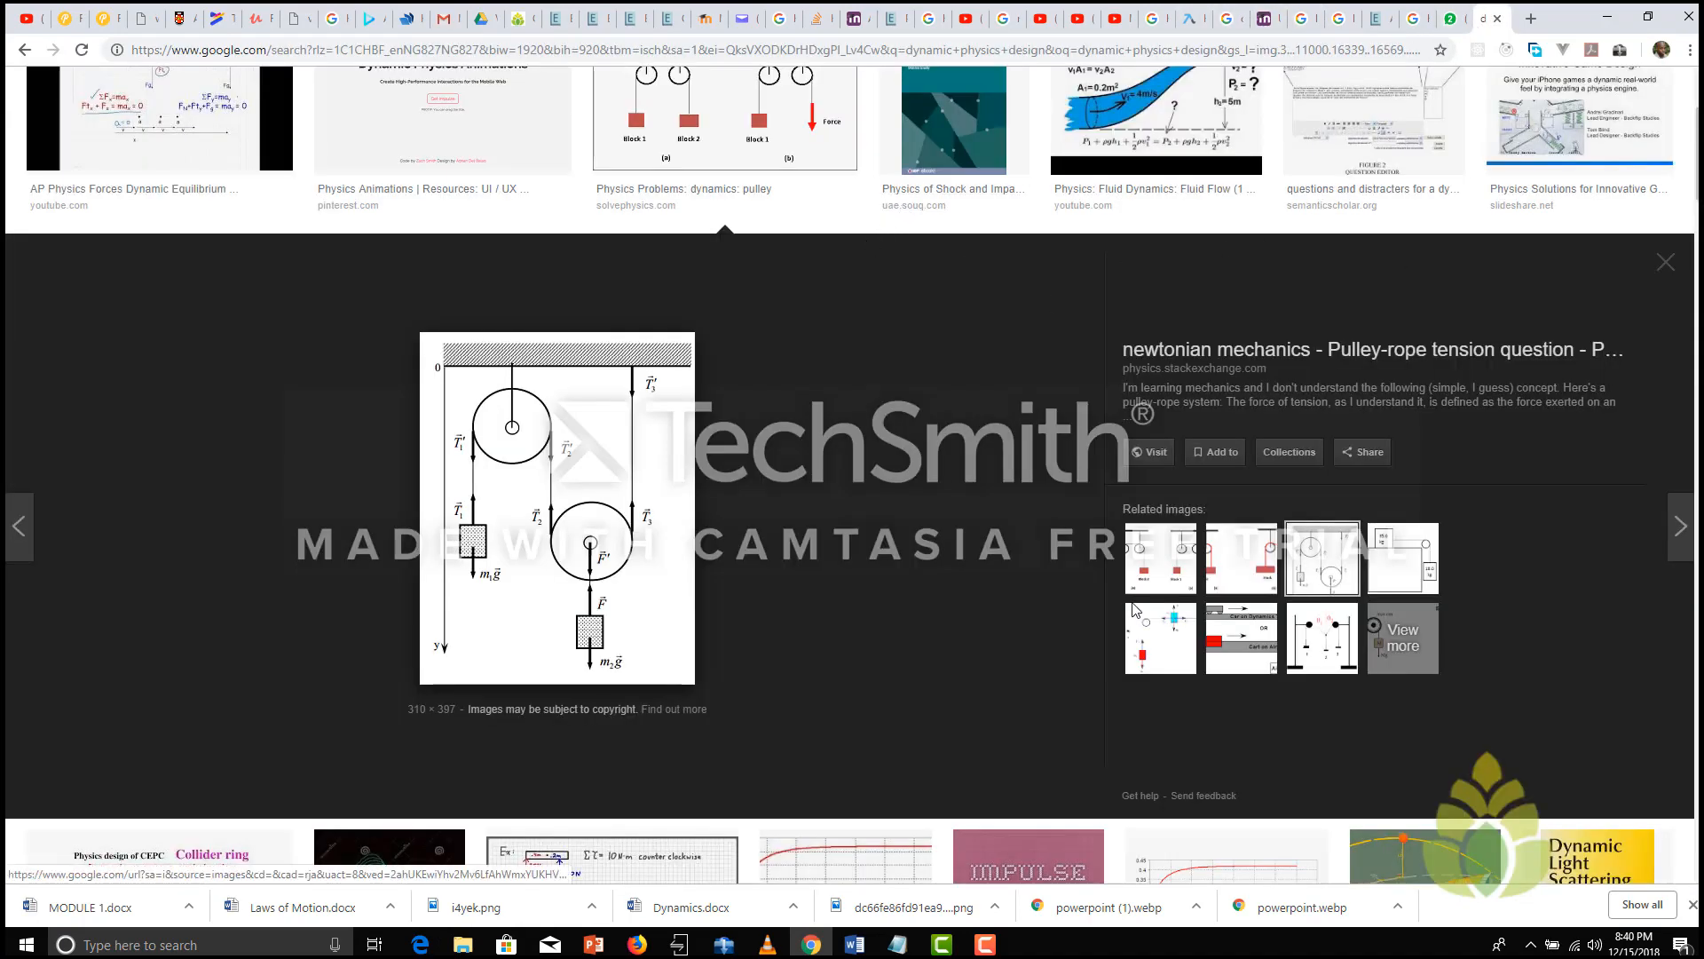
scroll(317, 108, up, 3)
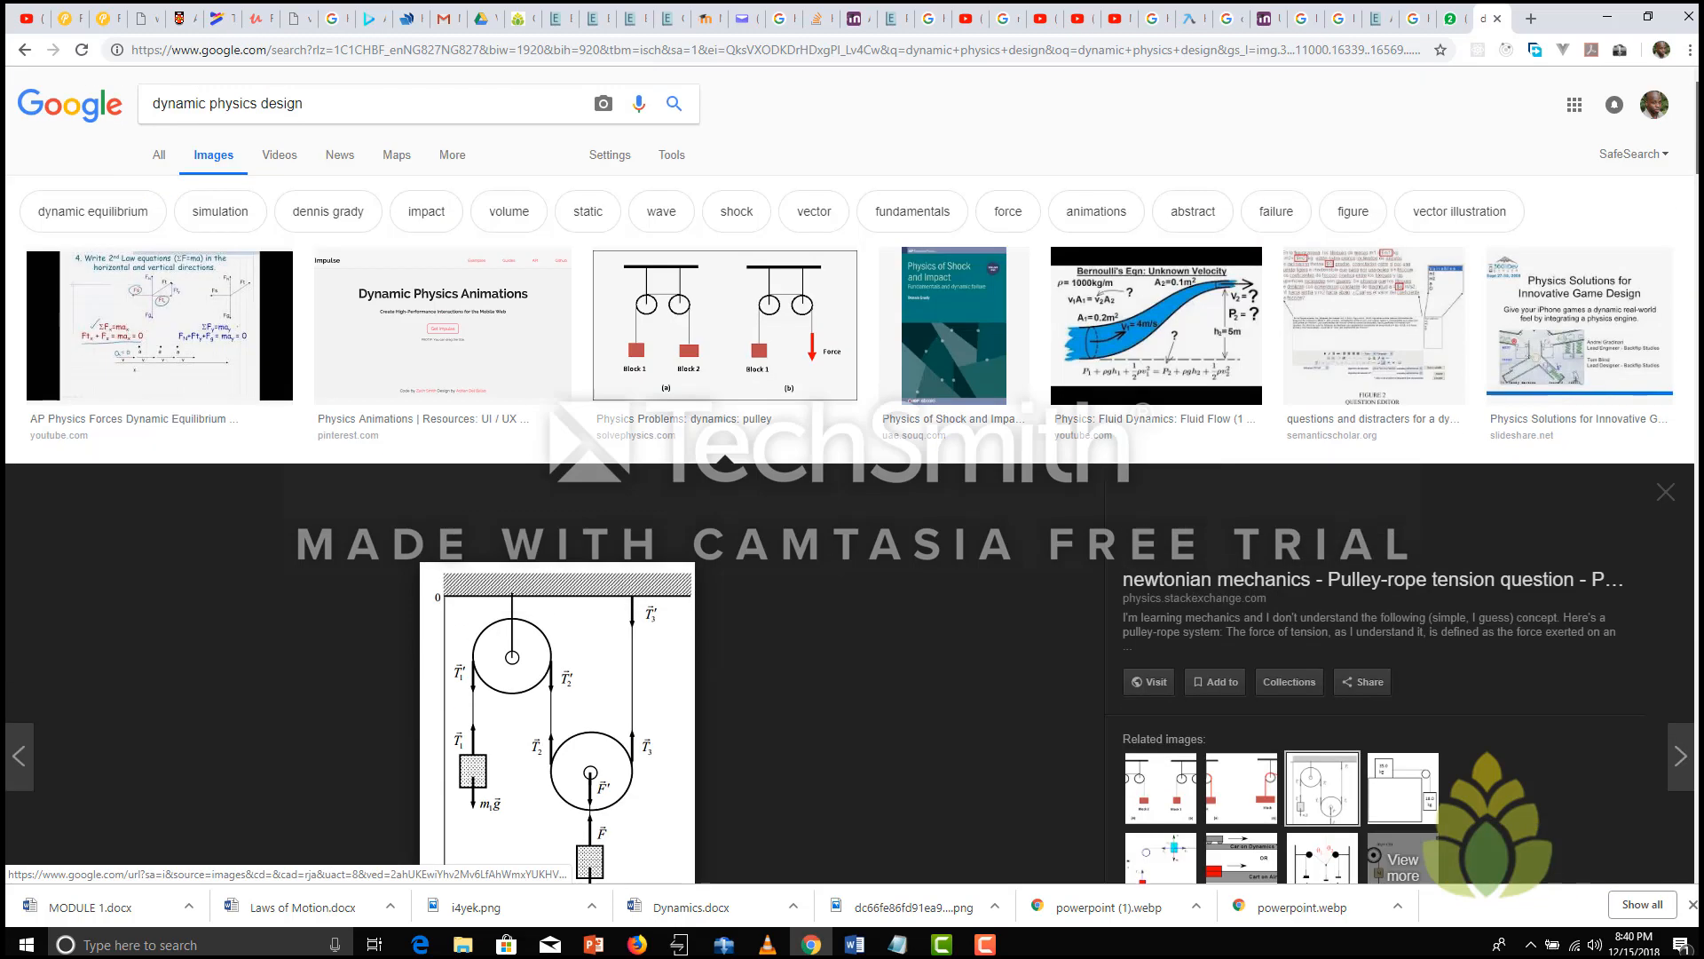
triple_click(317, 108)
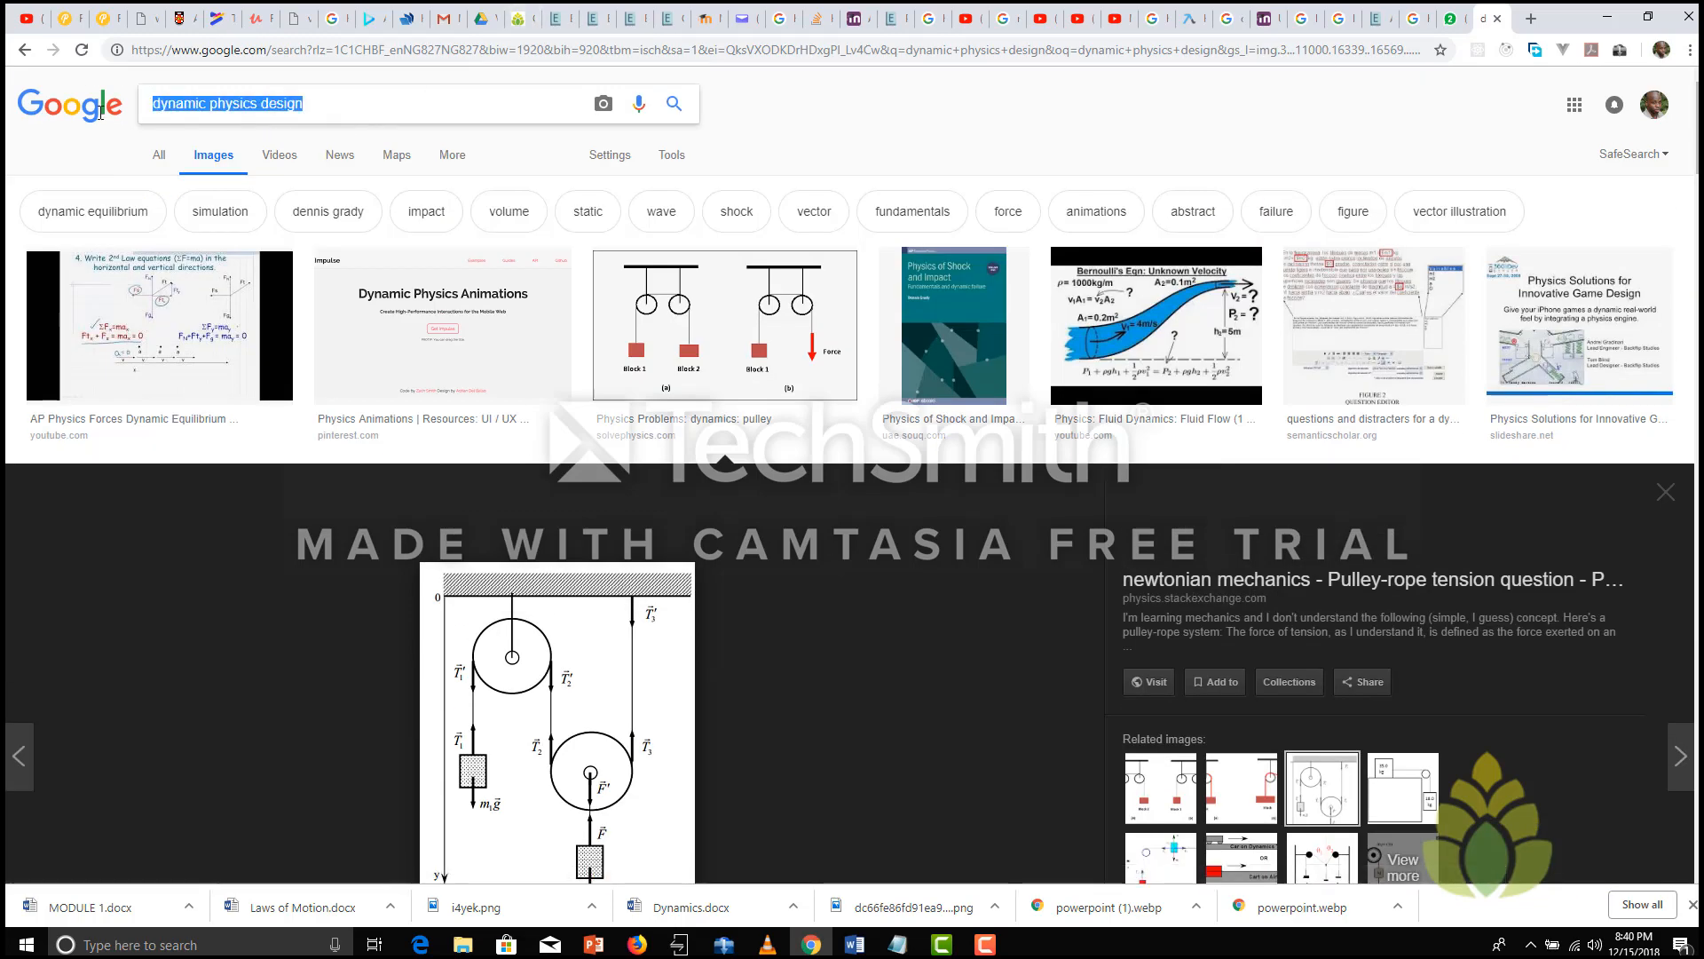
text(economi)
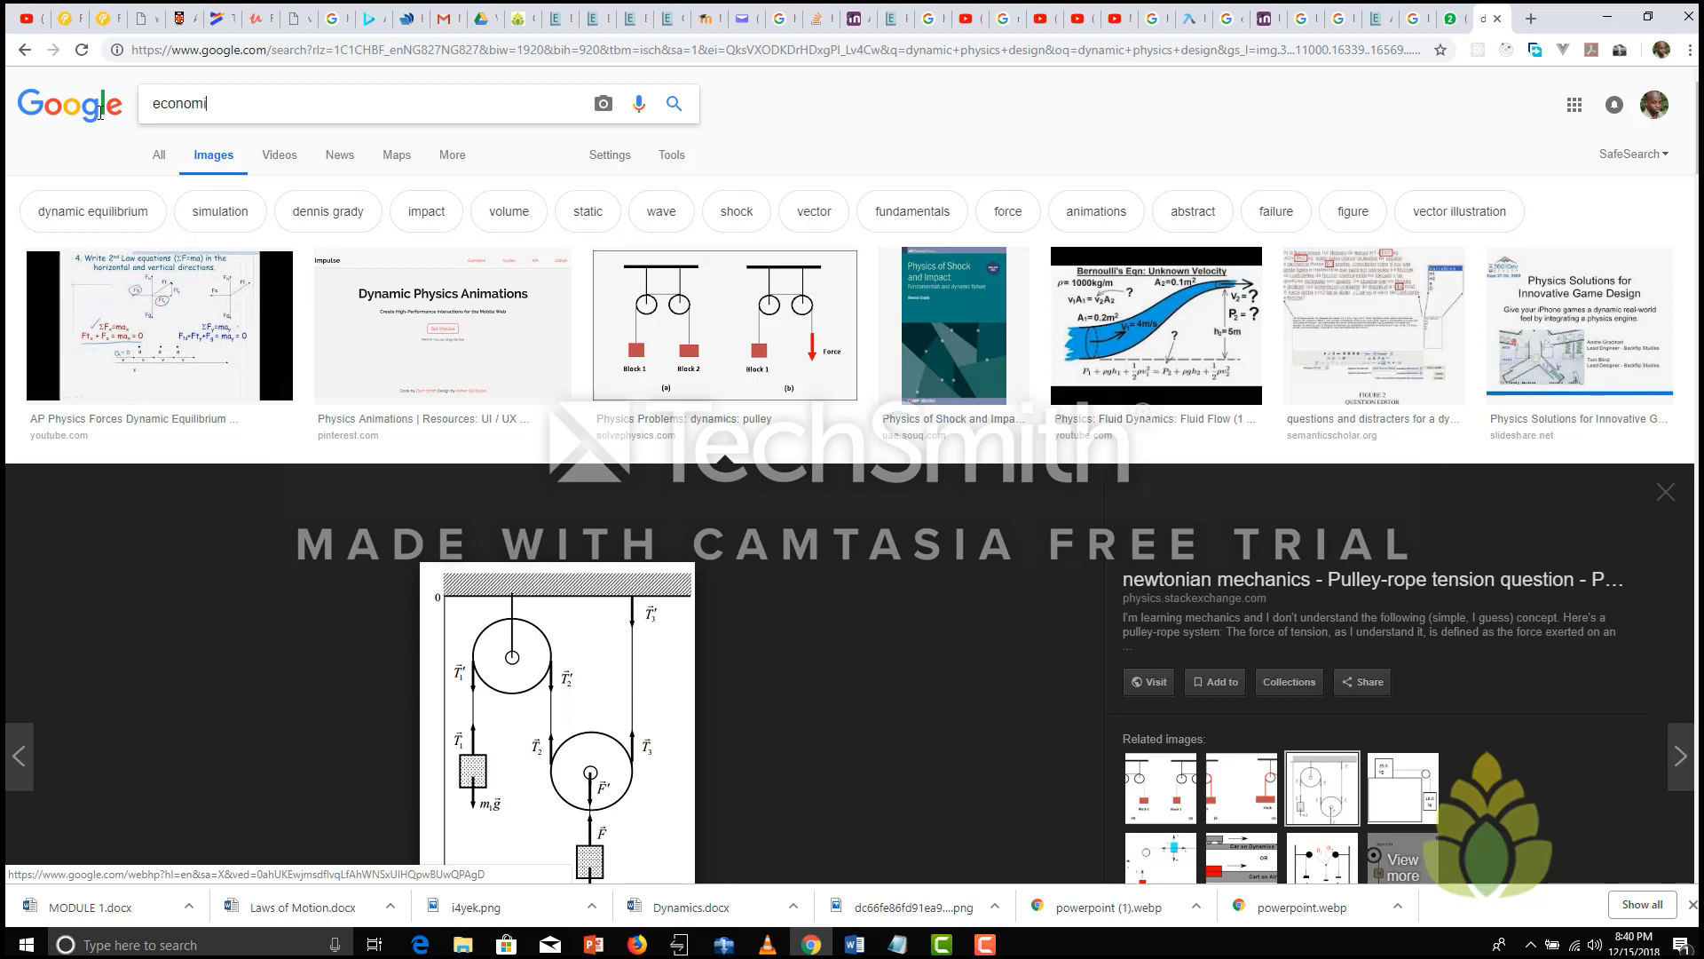
text(s basics)
key(Return)
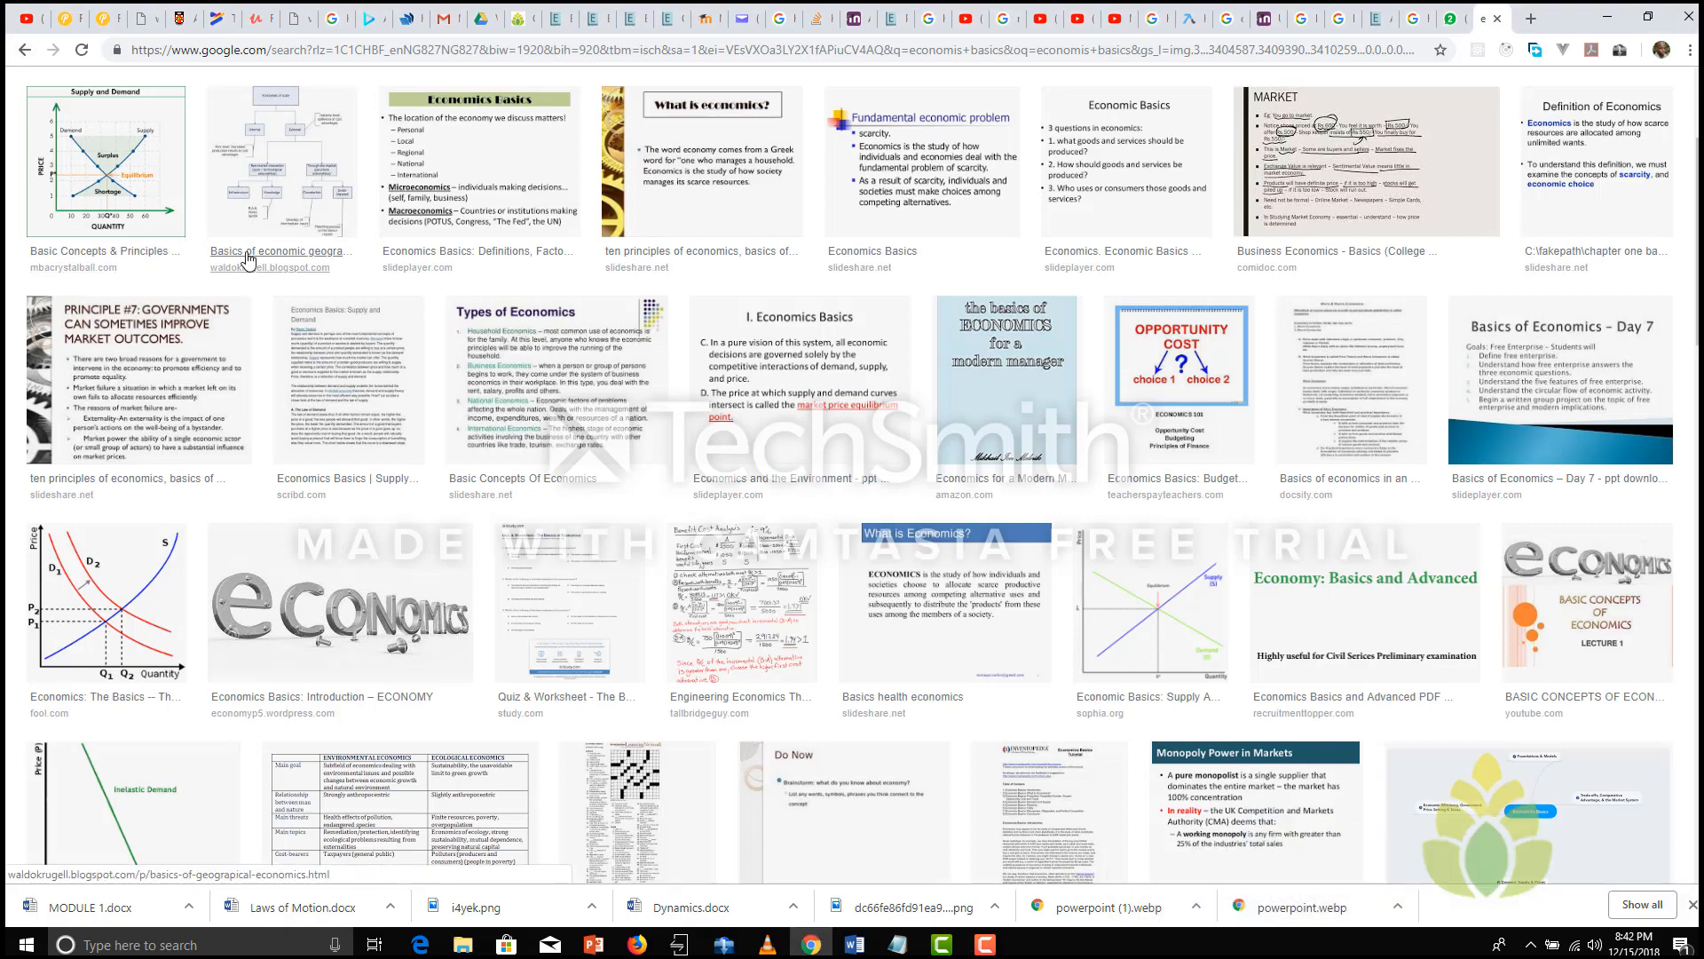
Step: Save the 3D "economics" word image from the Economics Basics: Introduction result to Downloads as economics-word-8930497
click(369, 590)
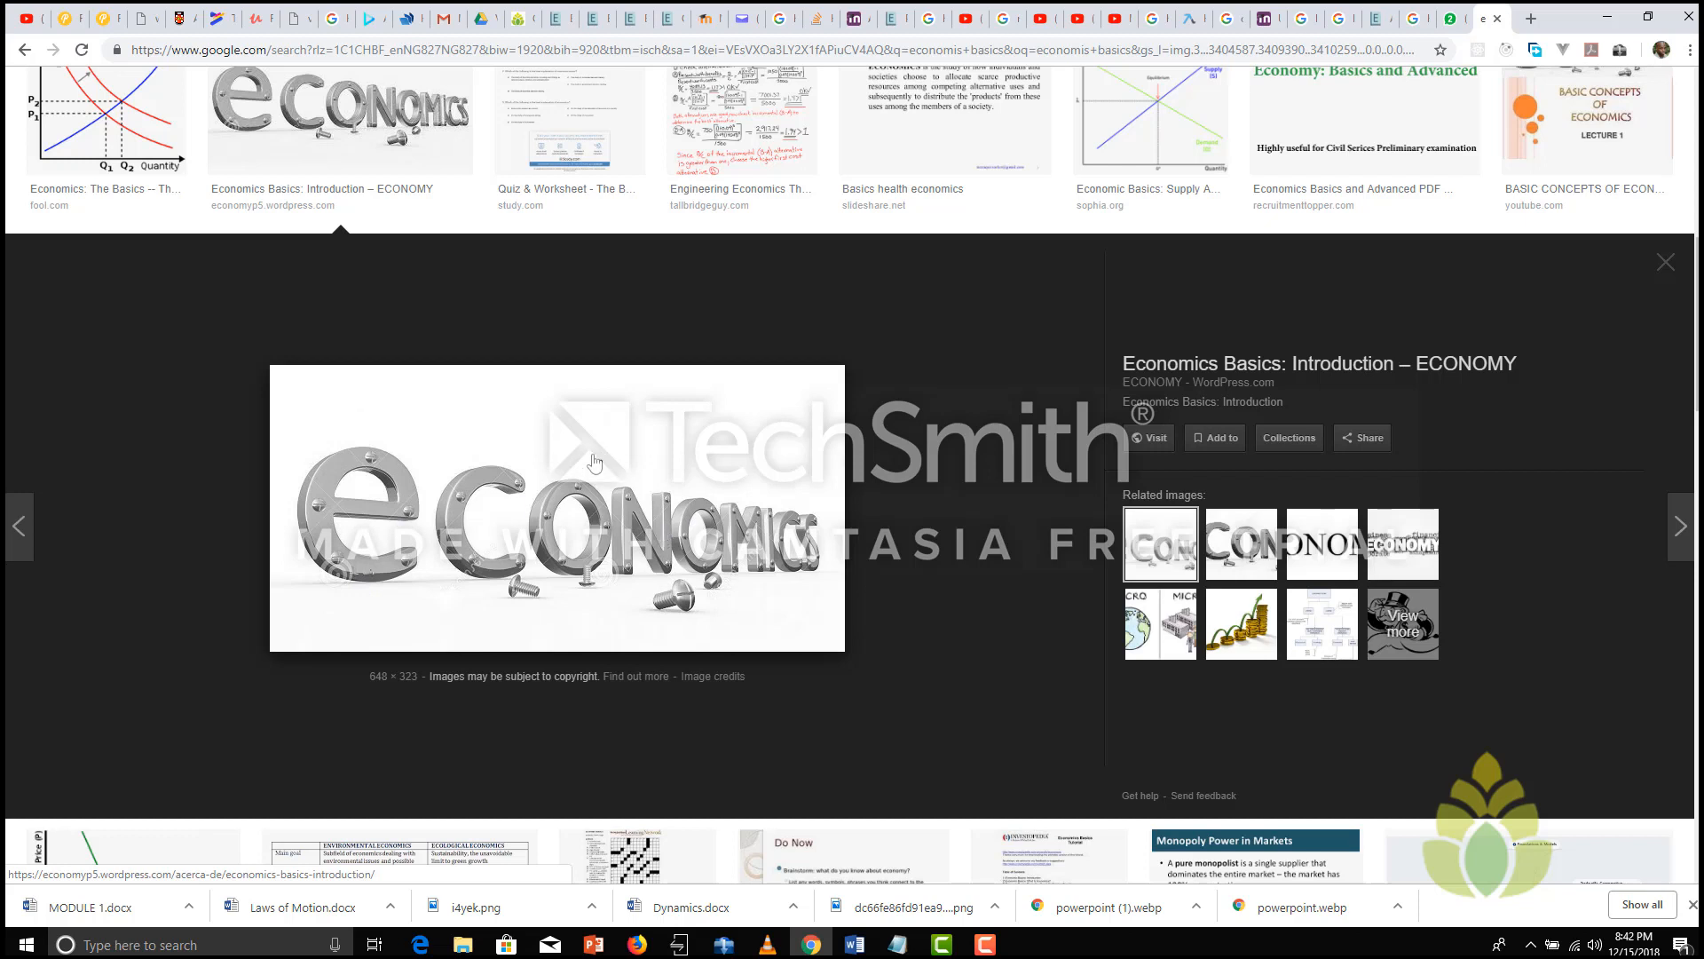
right_click(593, 458)
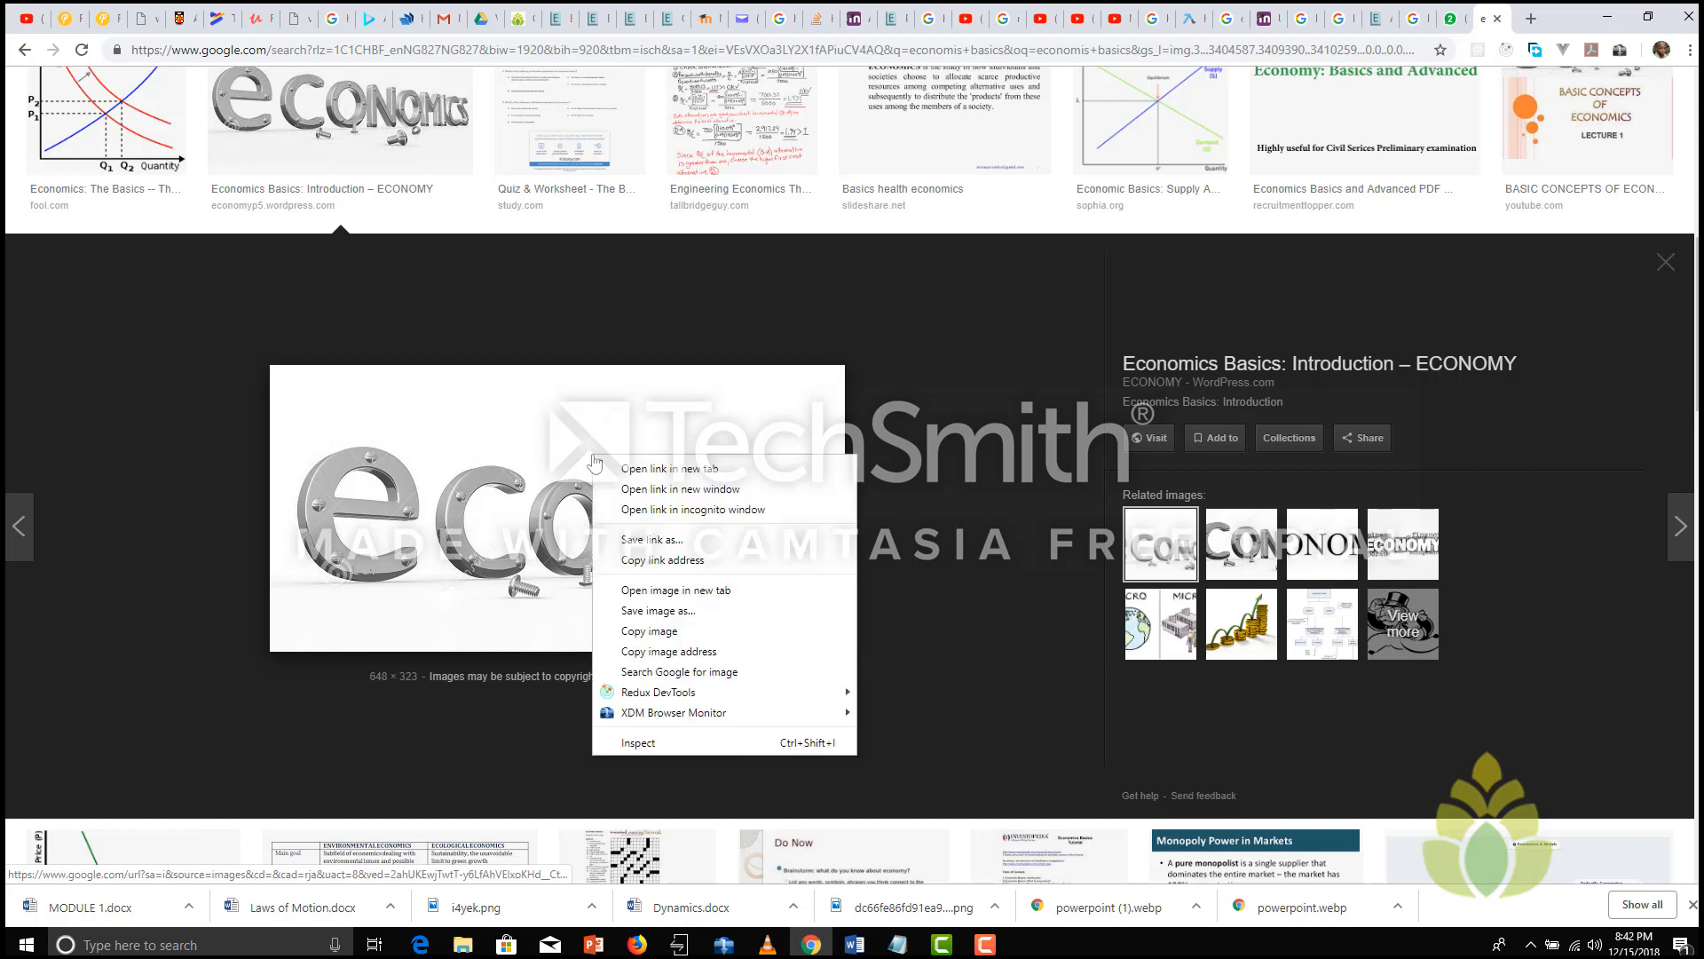
click(700, 616)
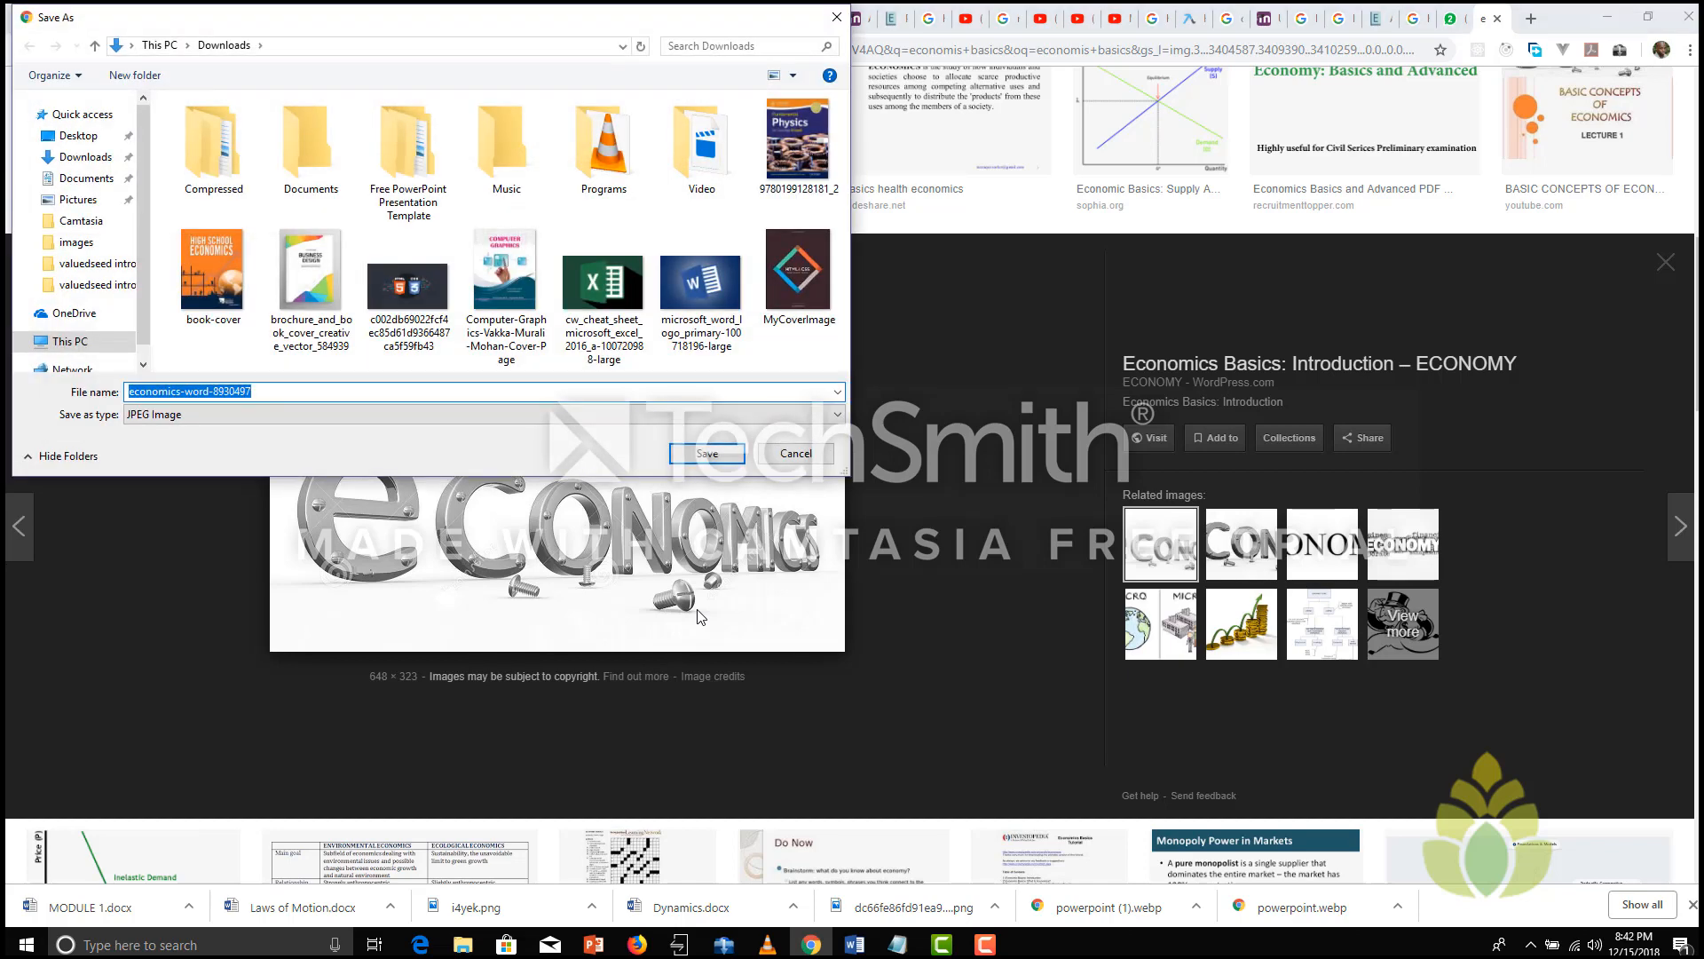
click(707, 454)
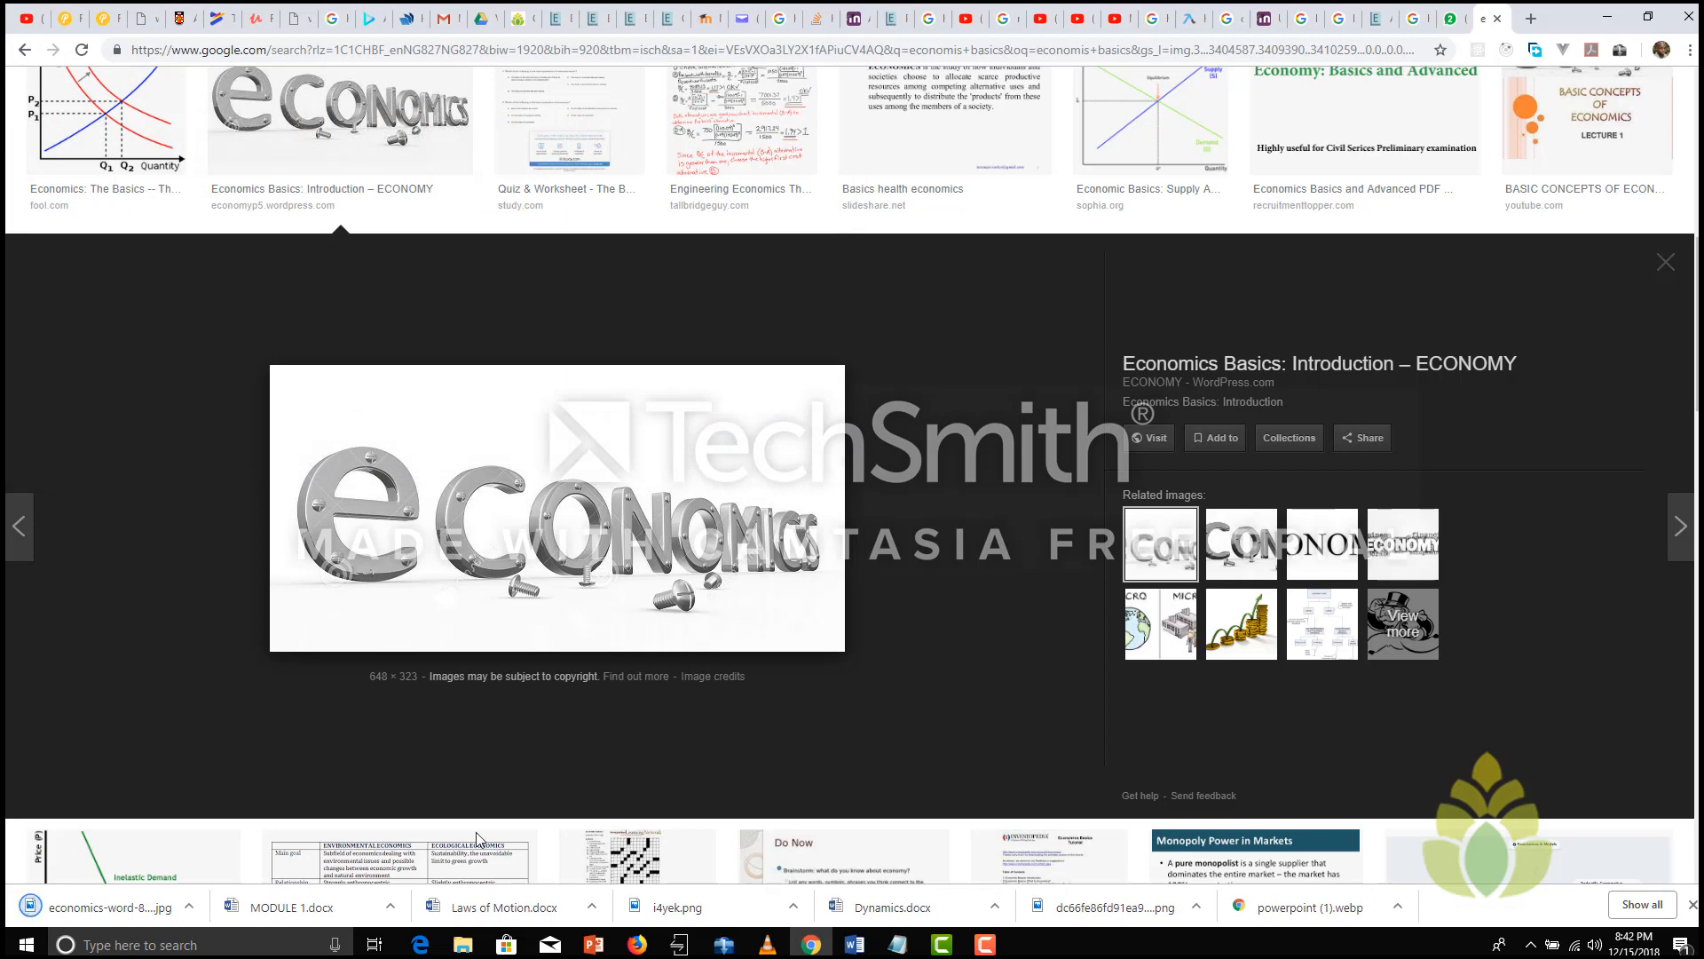
Step: Switch back to Edge and open the file picker for changing the Welcome Tecaher section's image
click(421, 946)
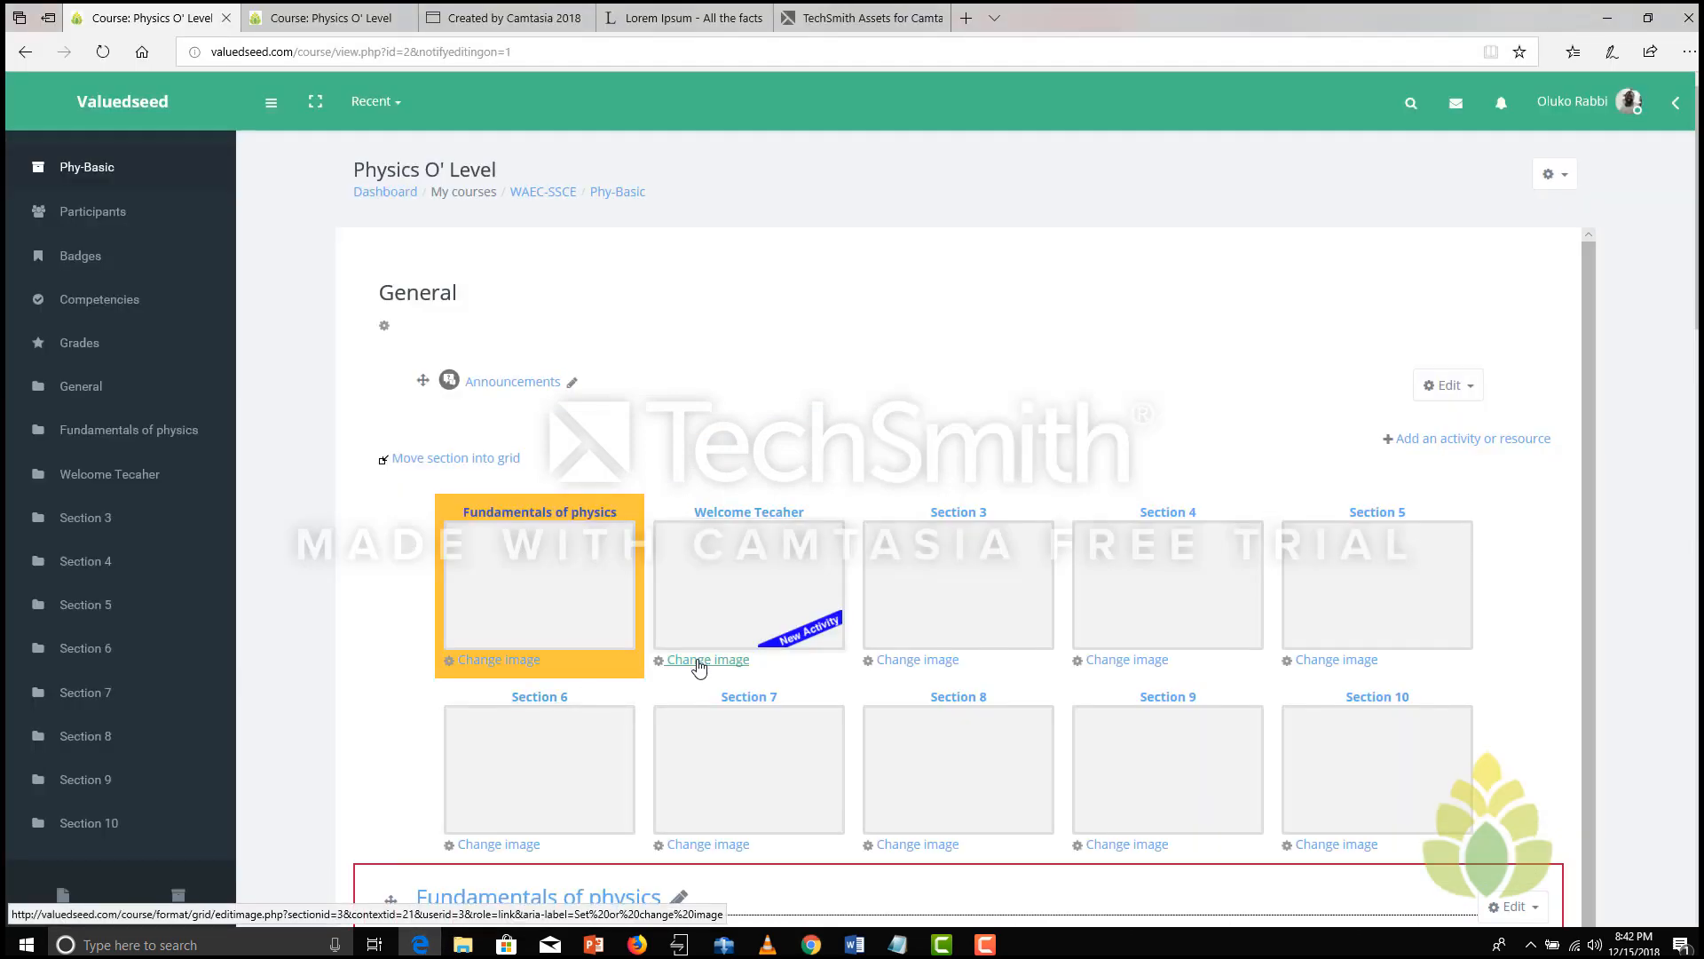
click(700, 662)
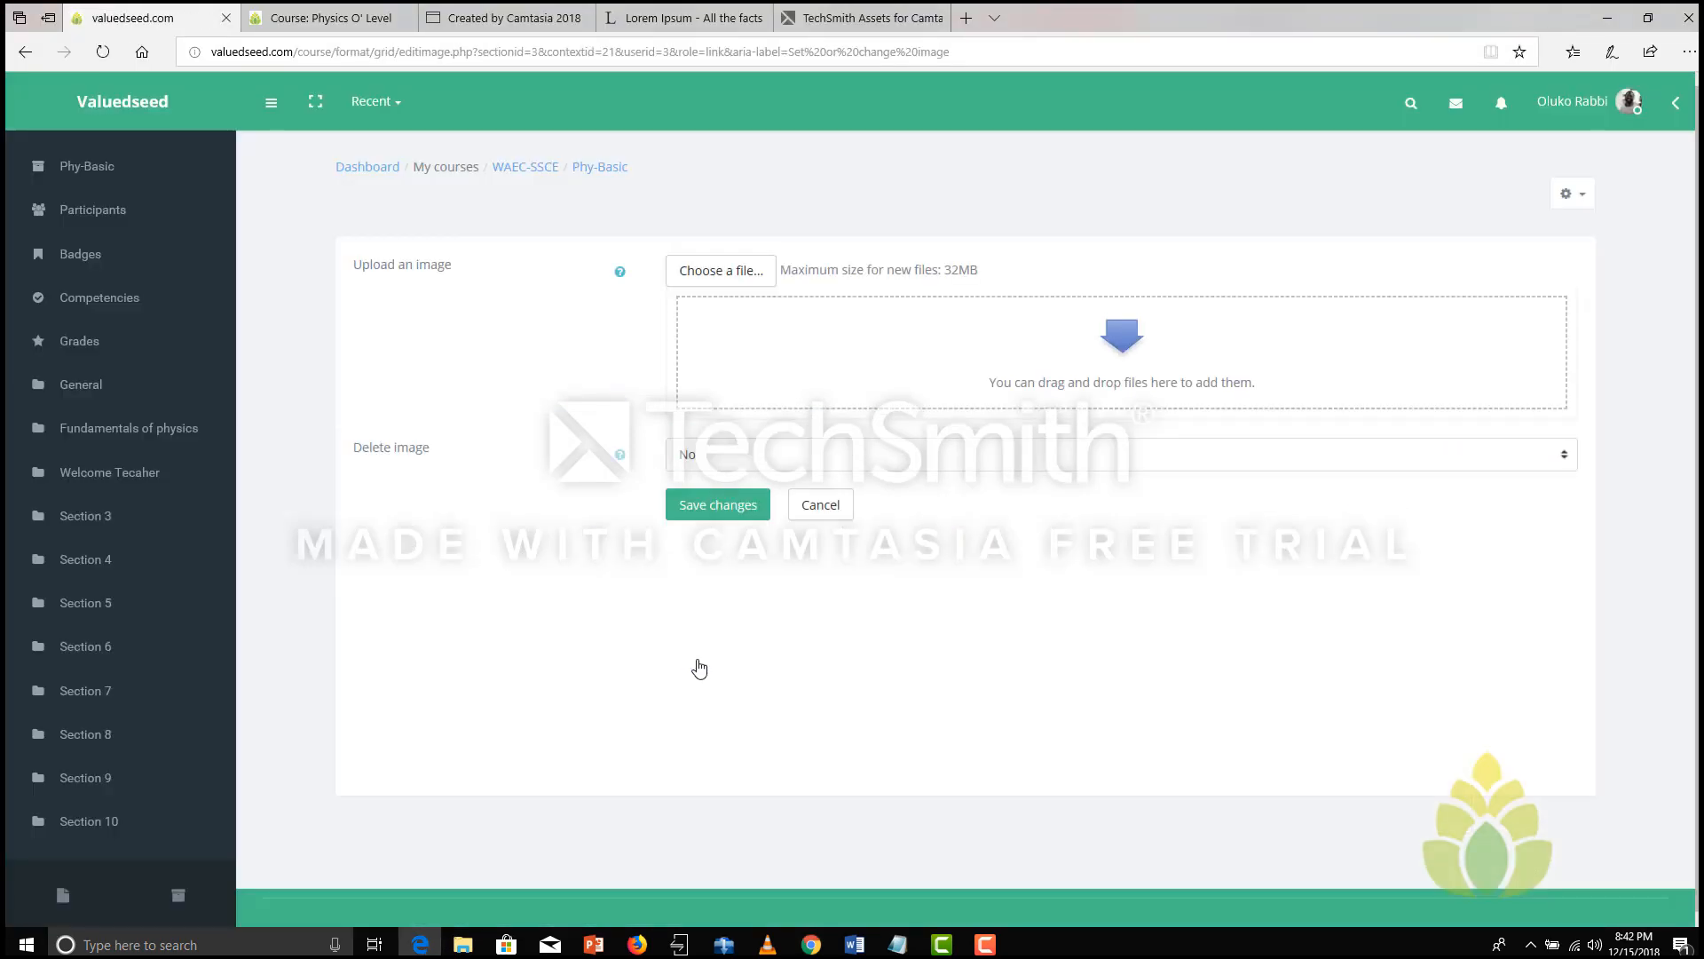
click(751, 272)
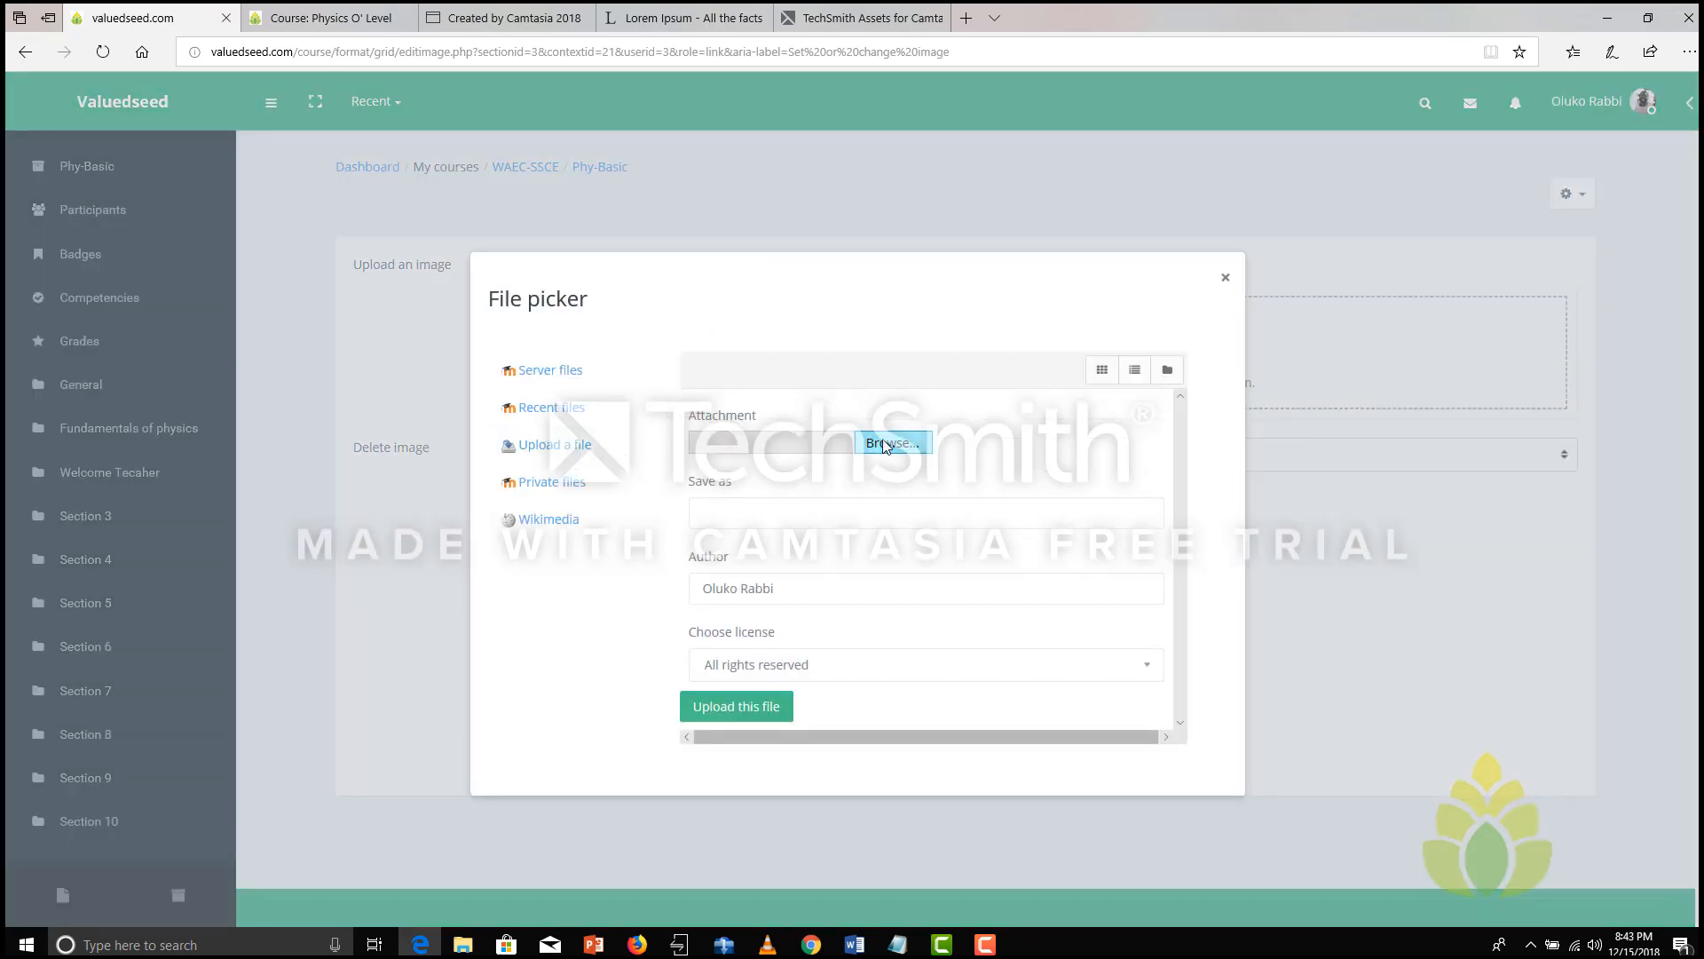
Step: Upload economics-word-8930497 from Downloads as the section image and save the changes
click(885, 444)
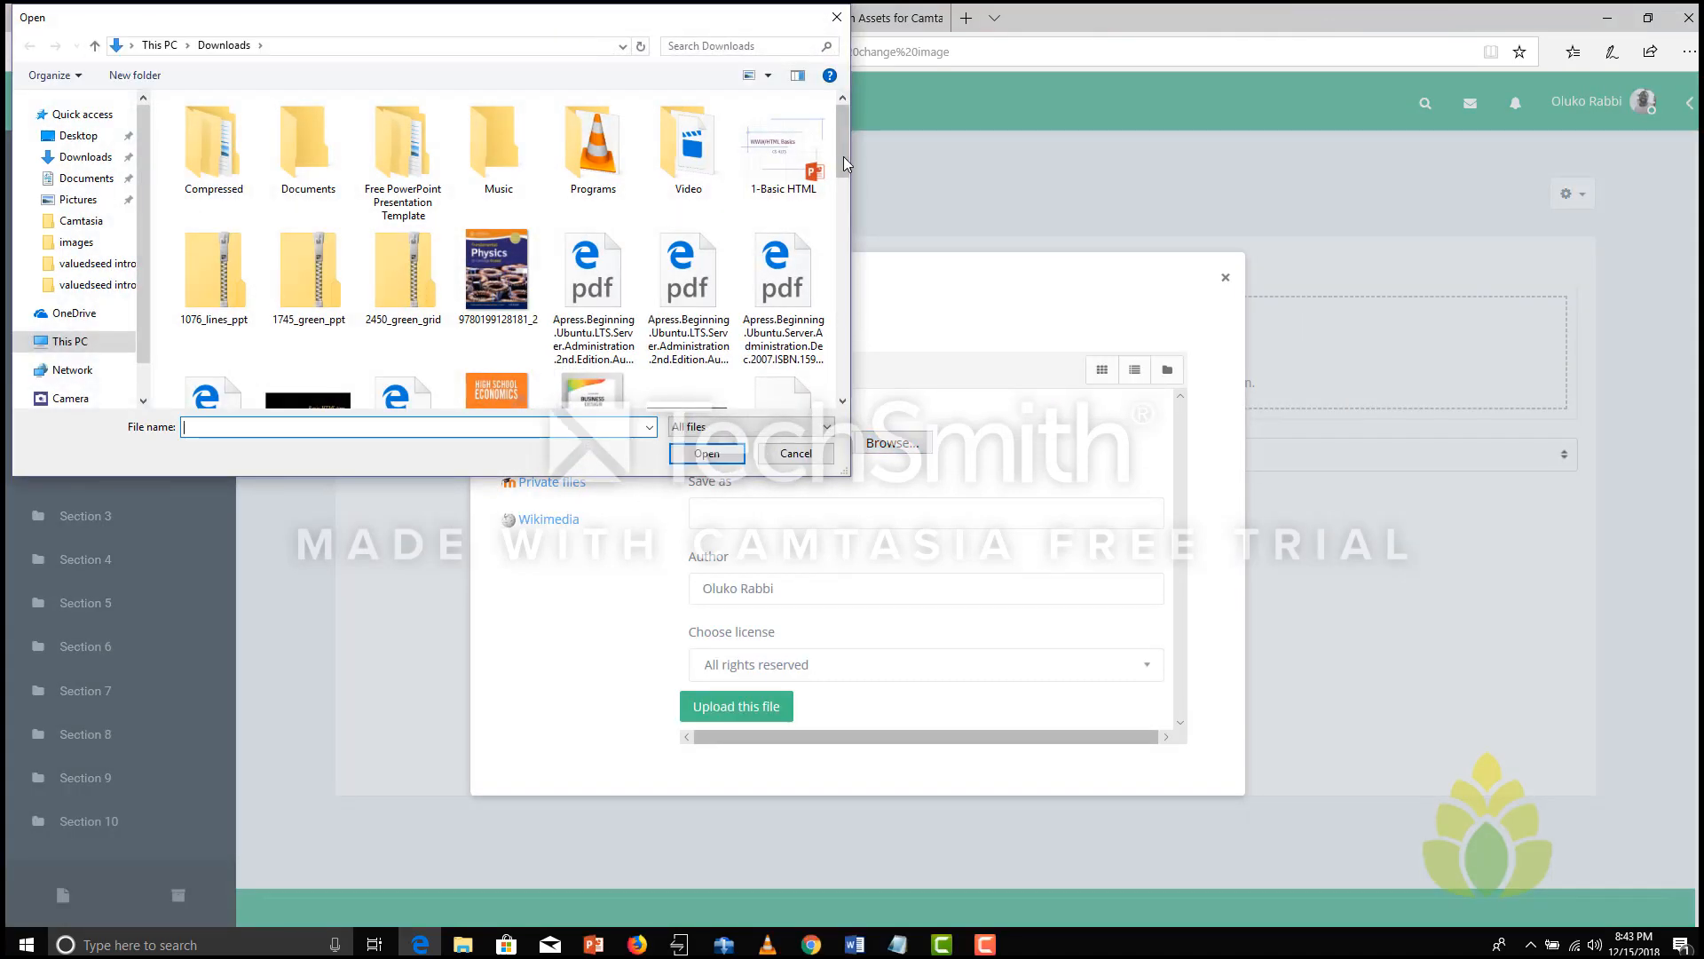
scroll(845, 162, down, 3)
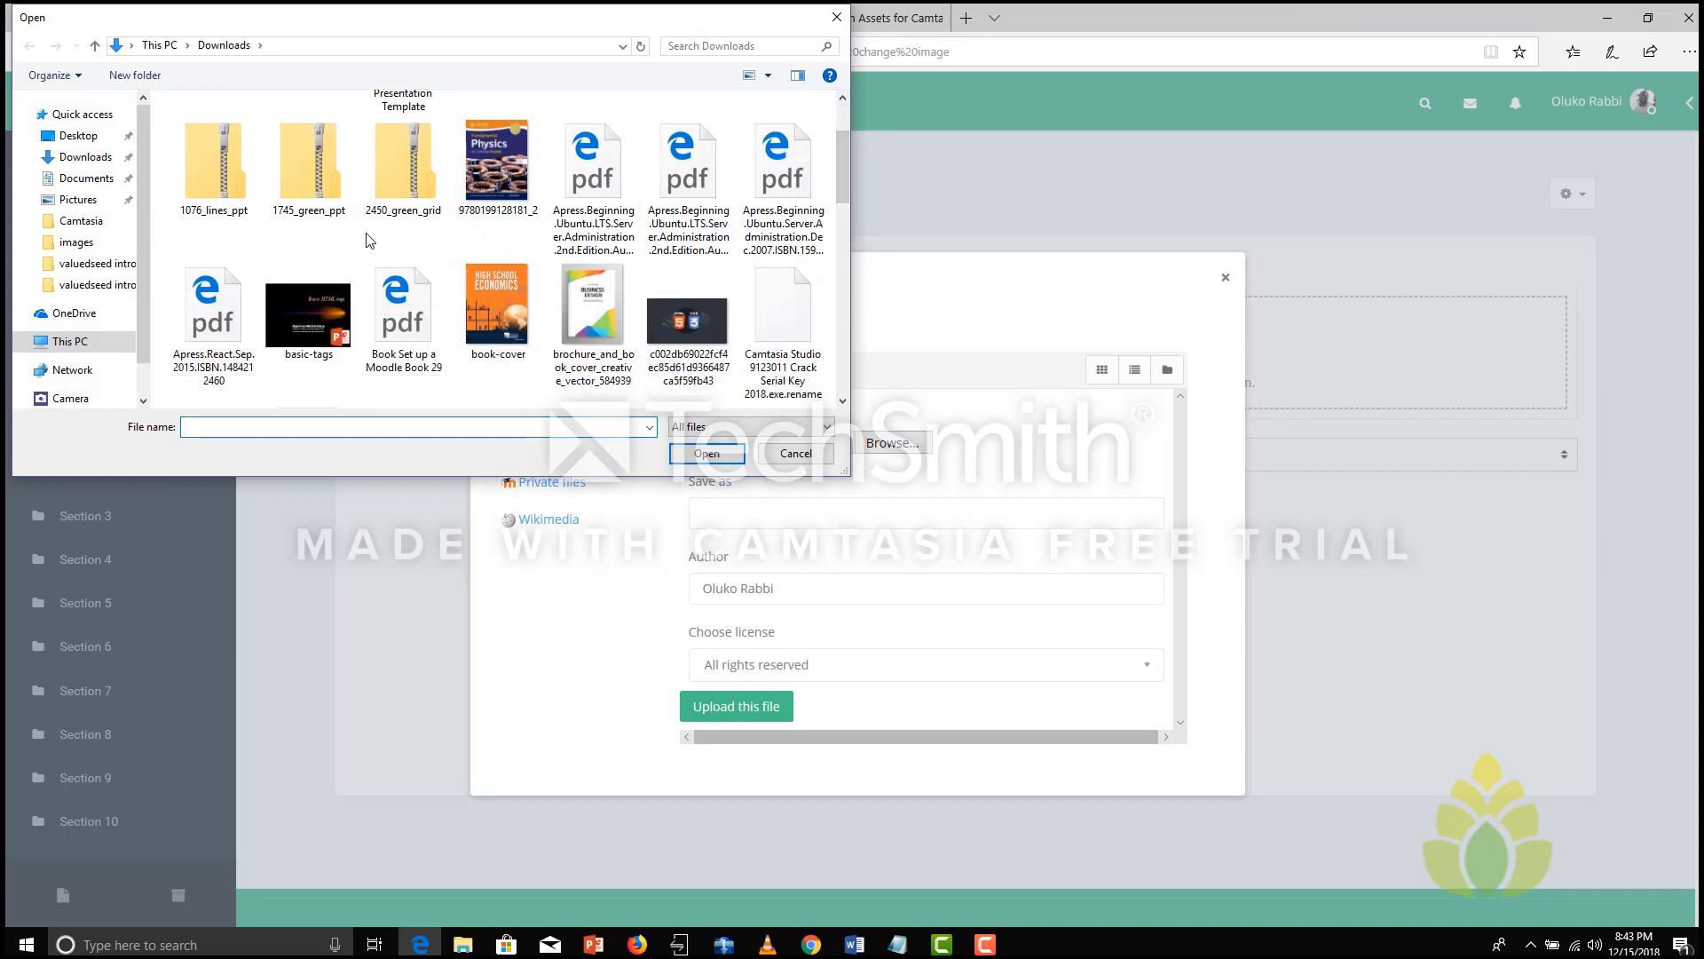
right_click(370, 240)
click(451, 332)
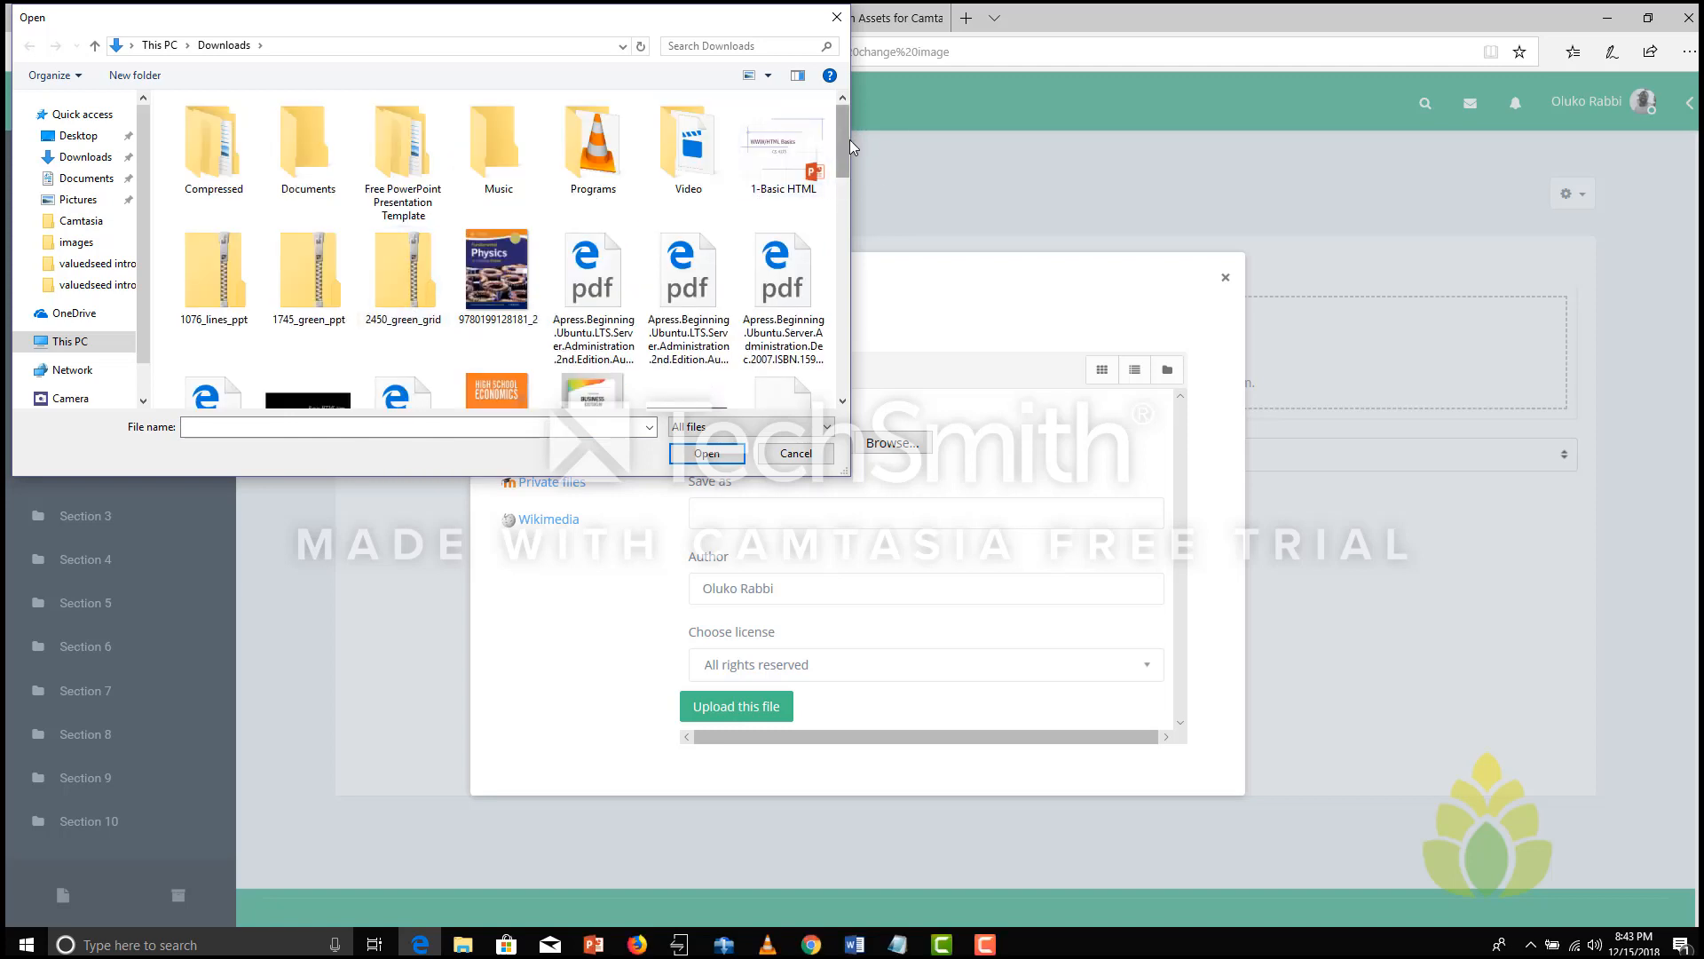
drag(844, 140, 839, 222)
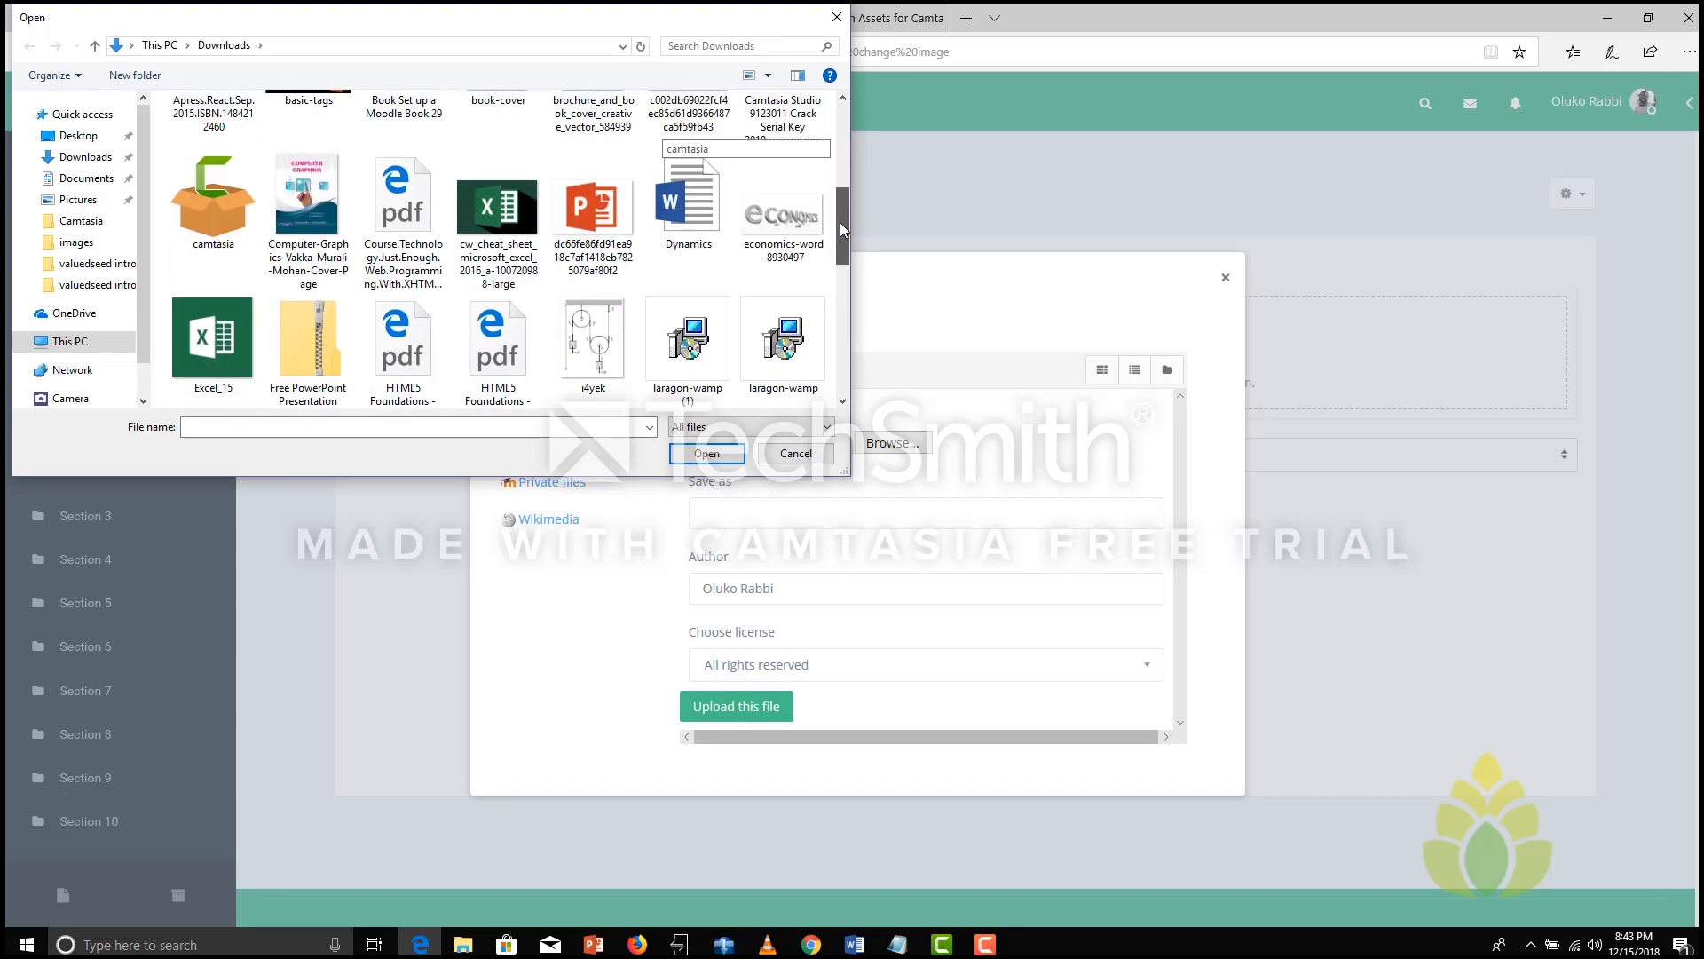
click(783, 213)
click(730, 453)
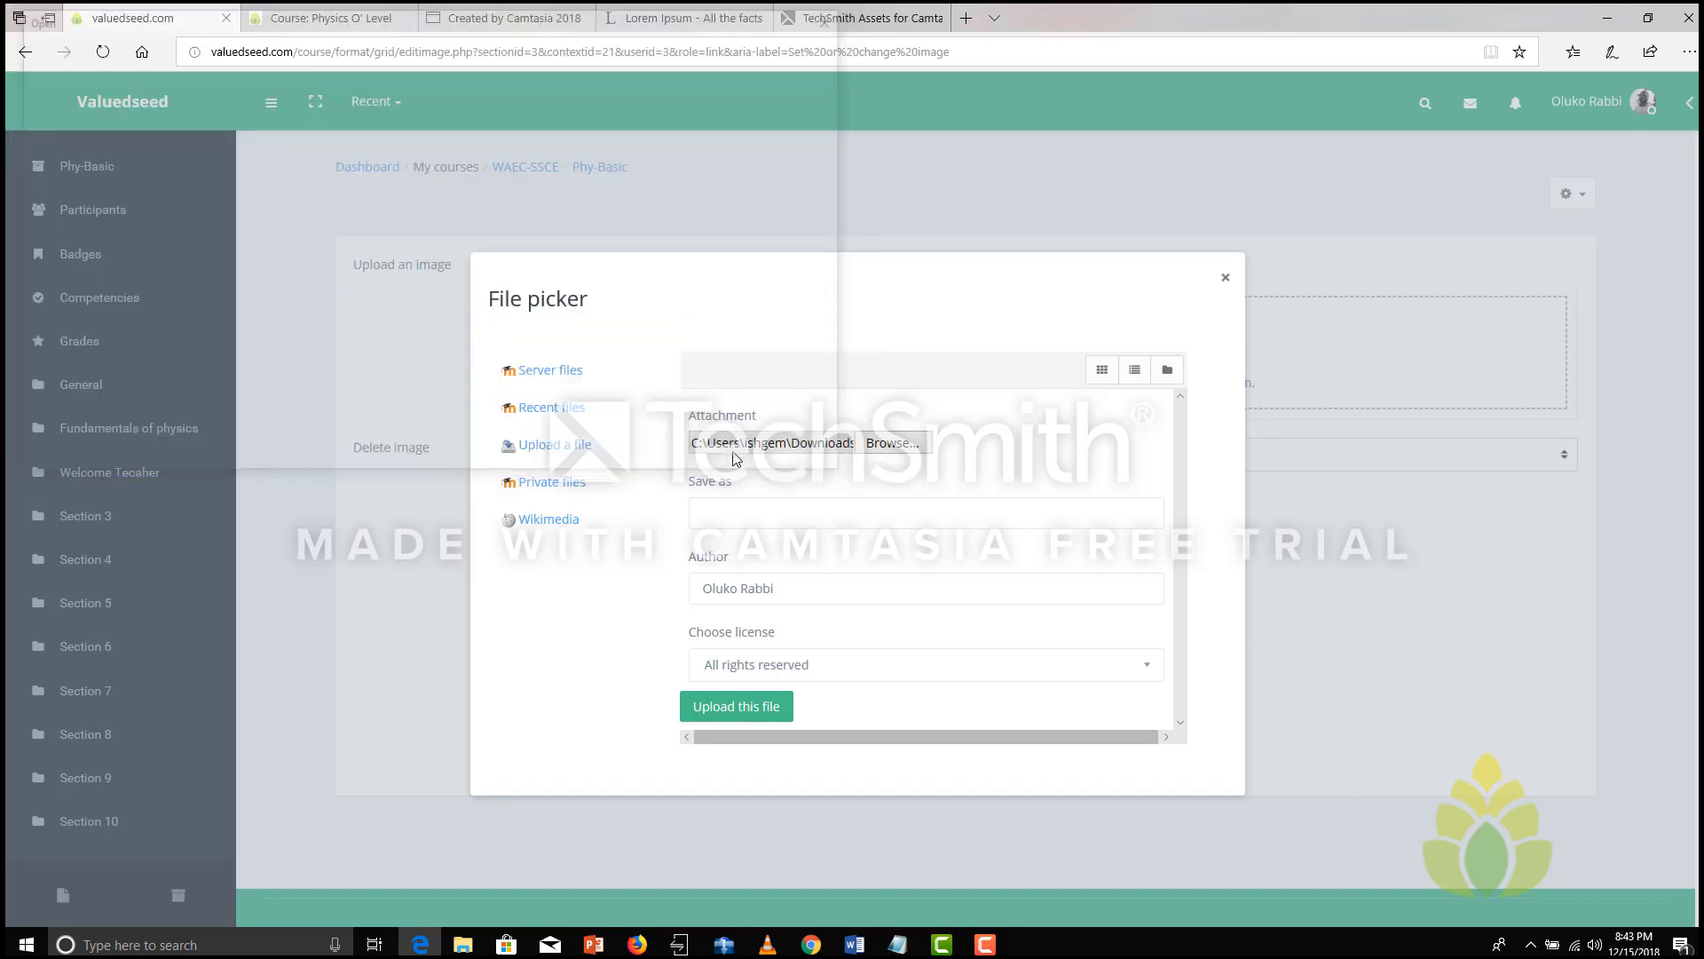
click(742, 708)
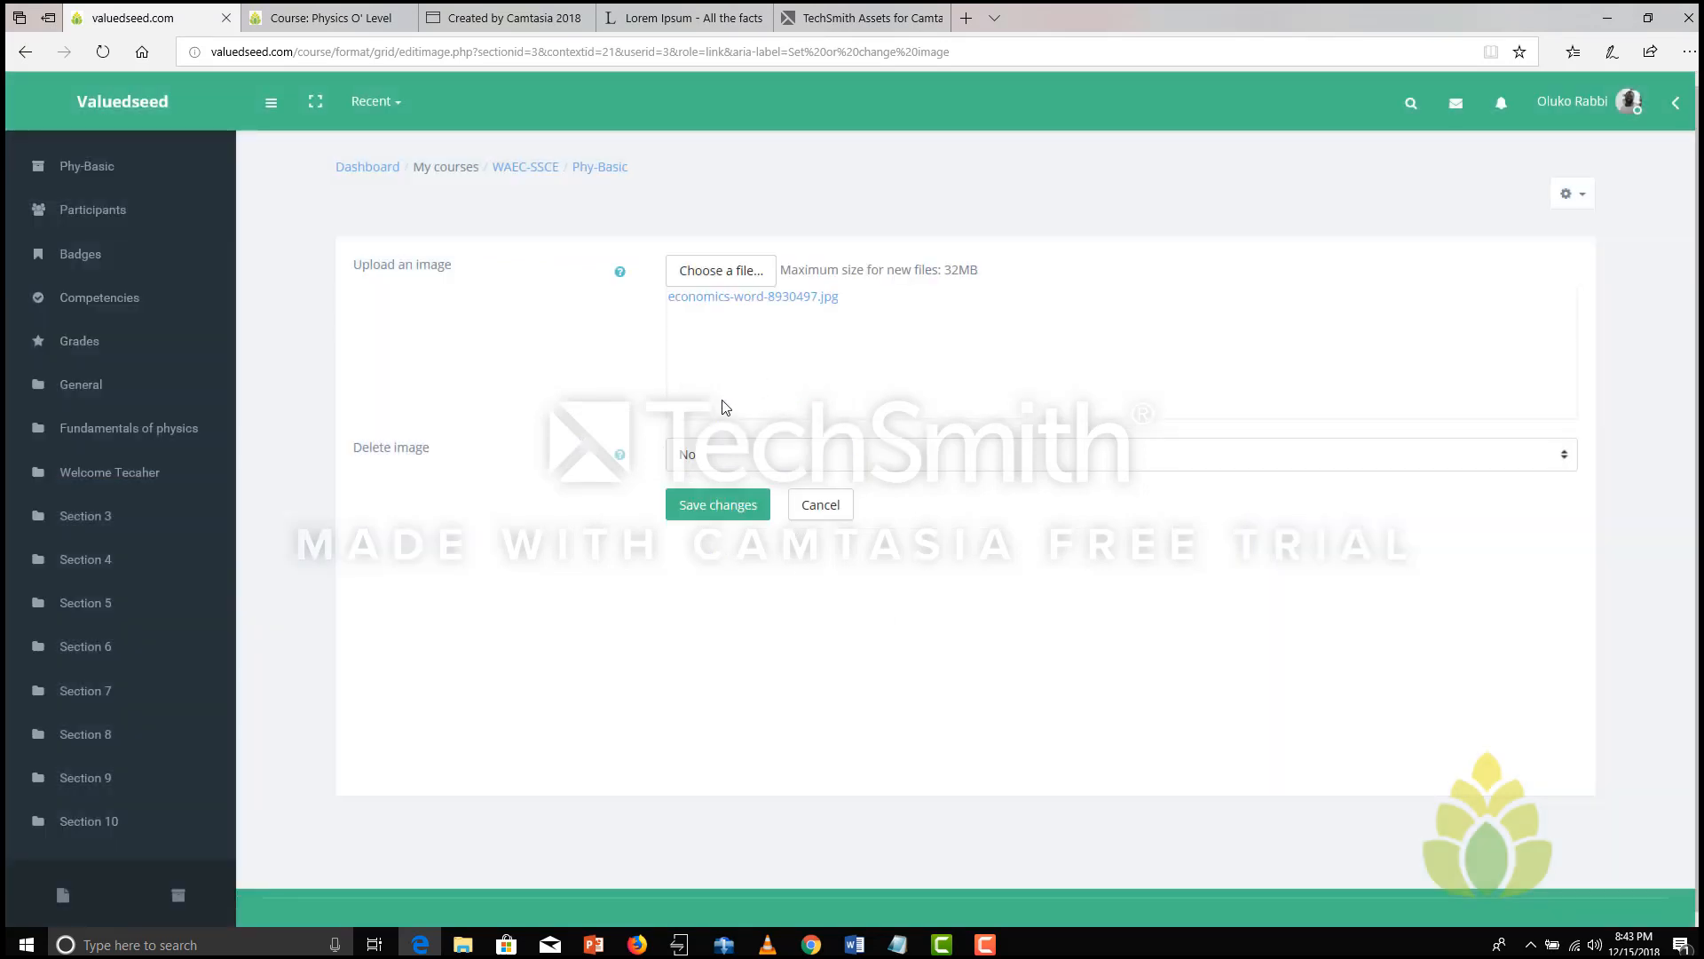
click(718, 515)
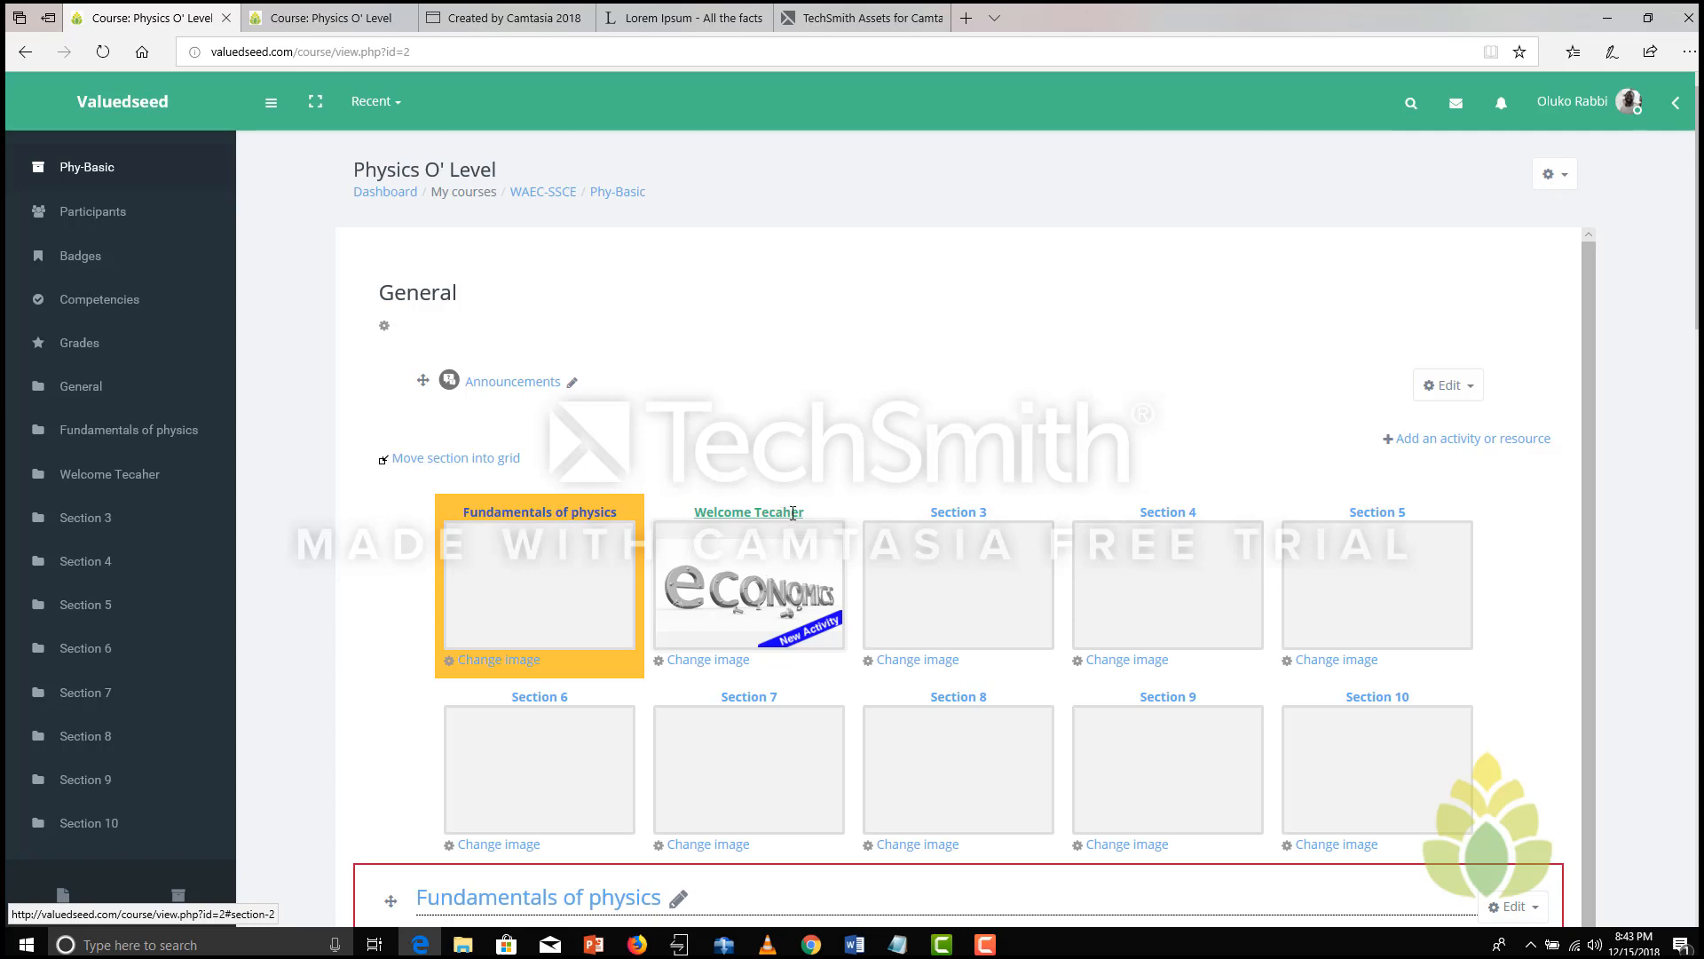
Step: Open the Welcome Tecaher section from the course grid and start editing its section settings
click(754, 522)
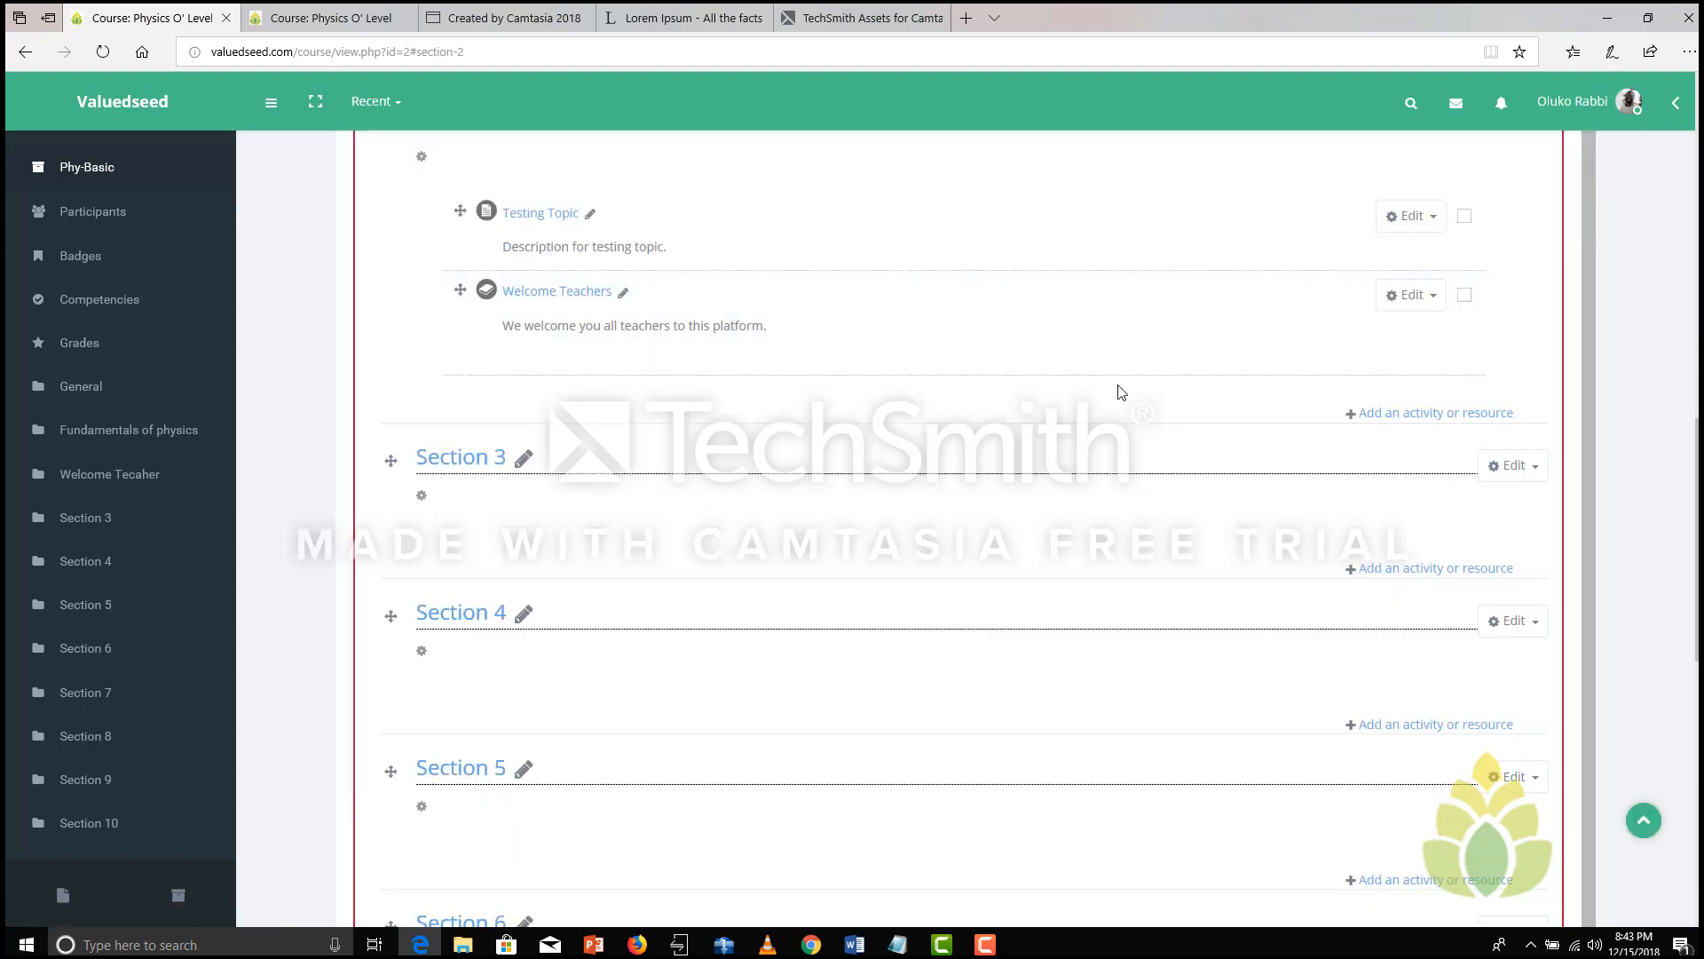
scroll(1695, 479, up, 4)
scroll(1695, 479, up, 1)
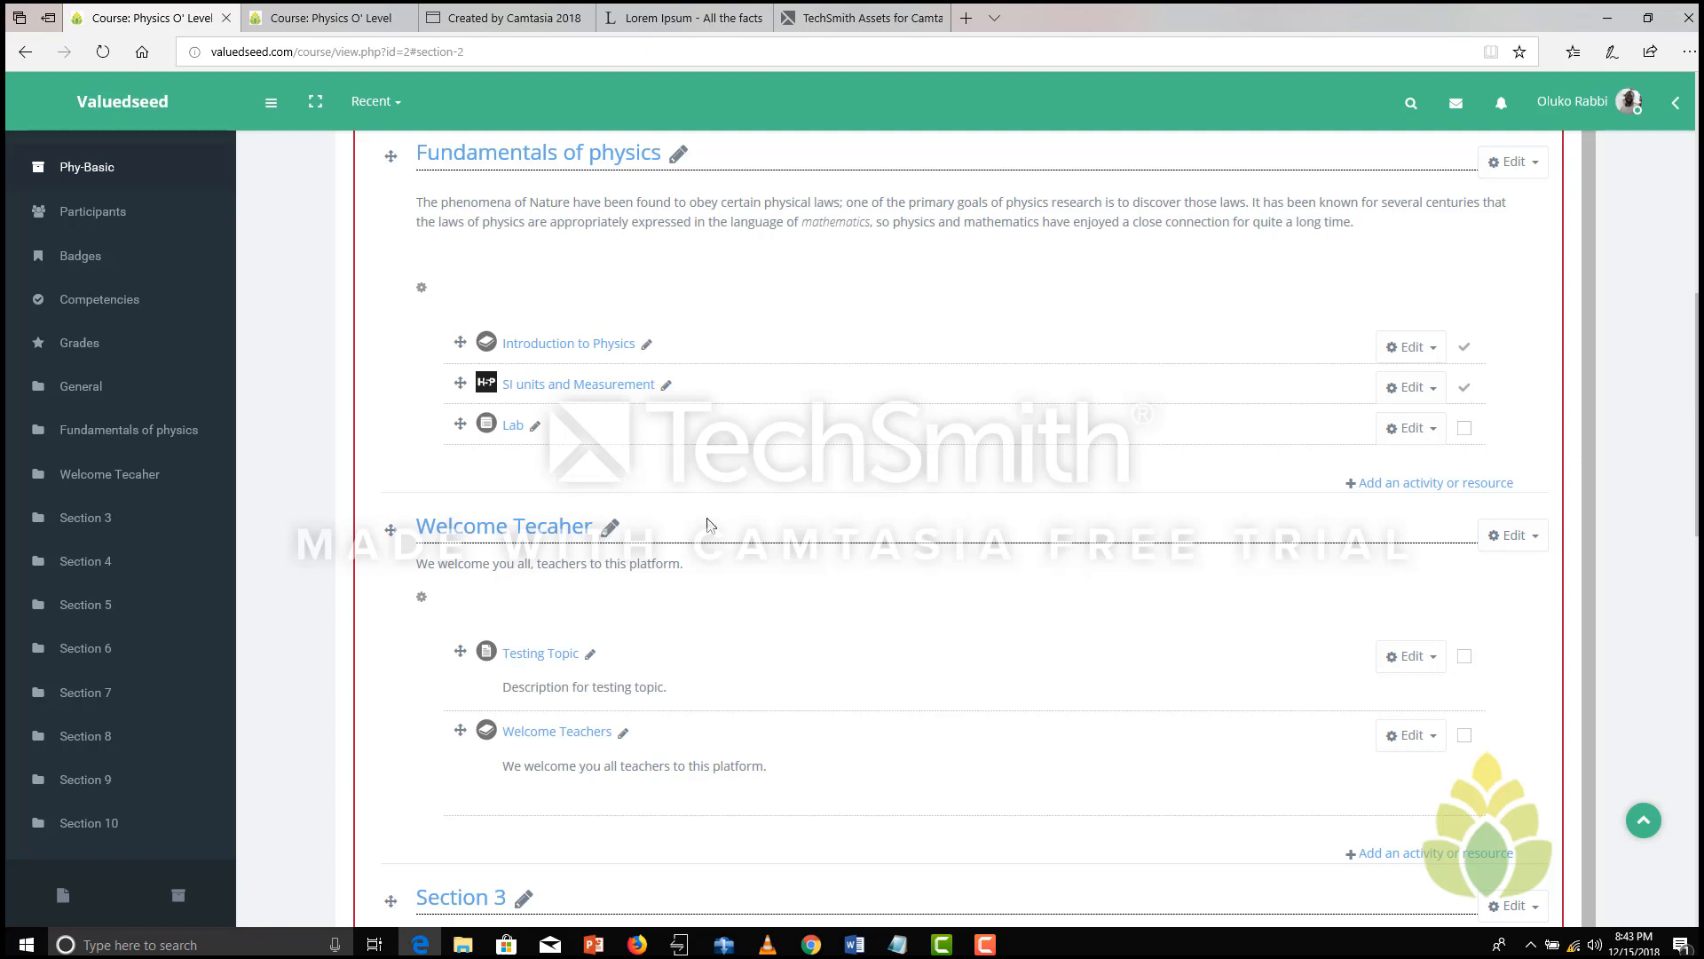
click(1527, 542)
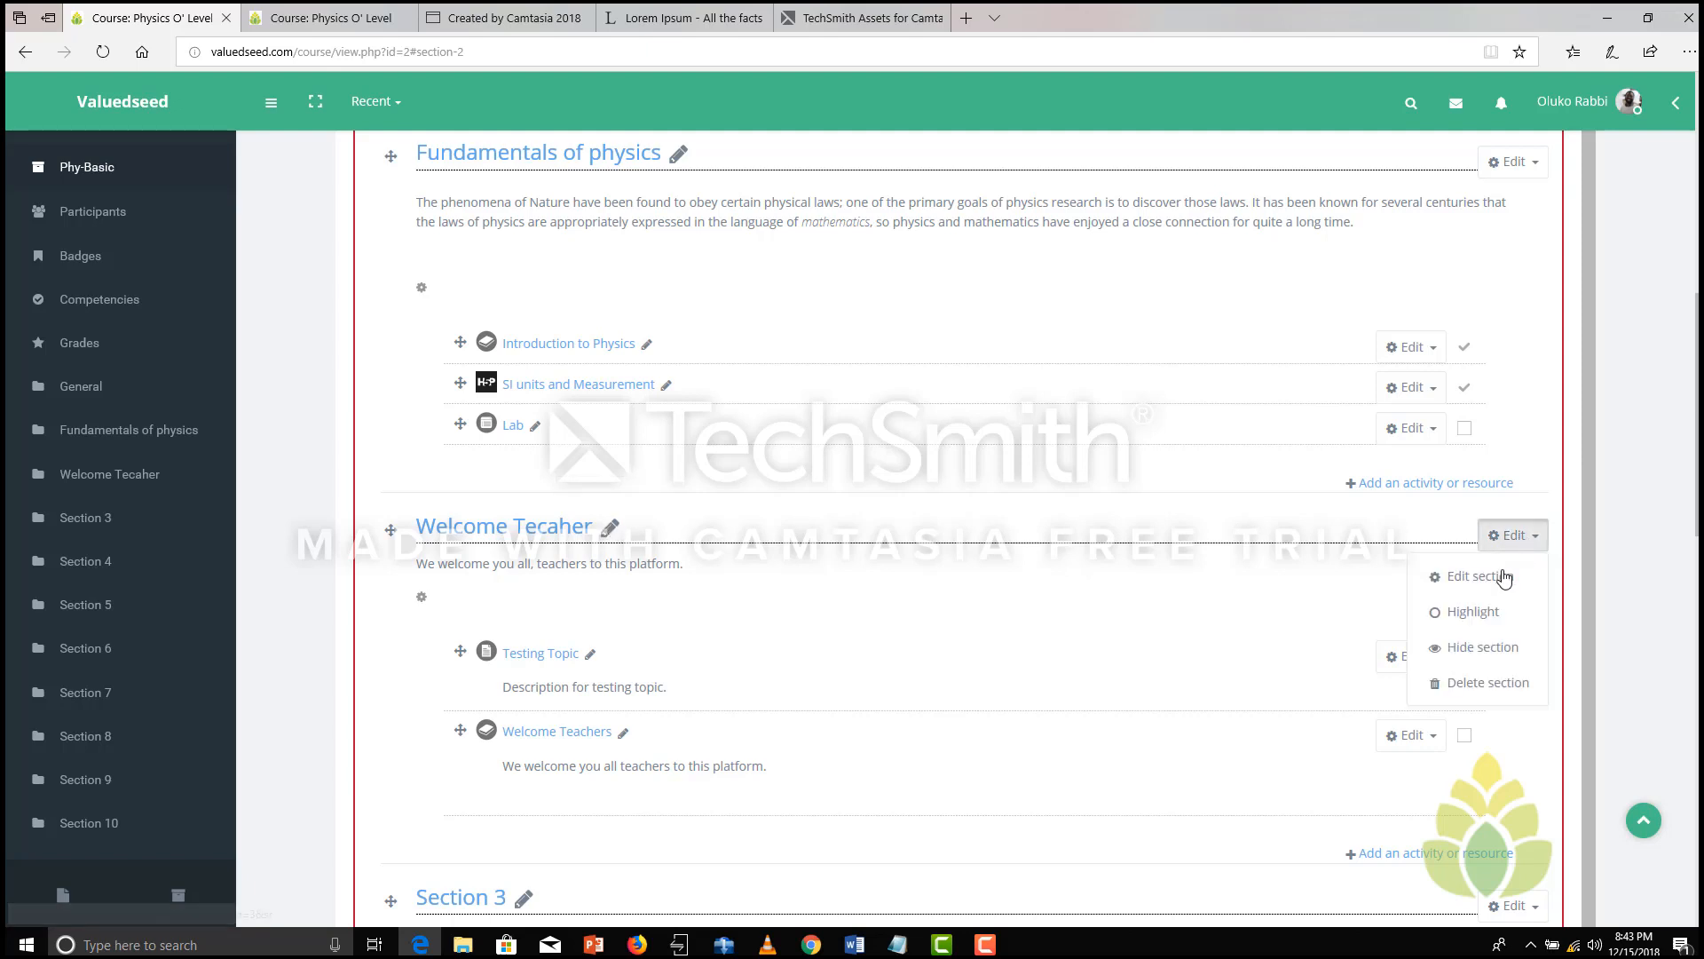
click(1481, 576)
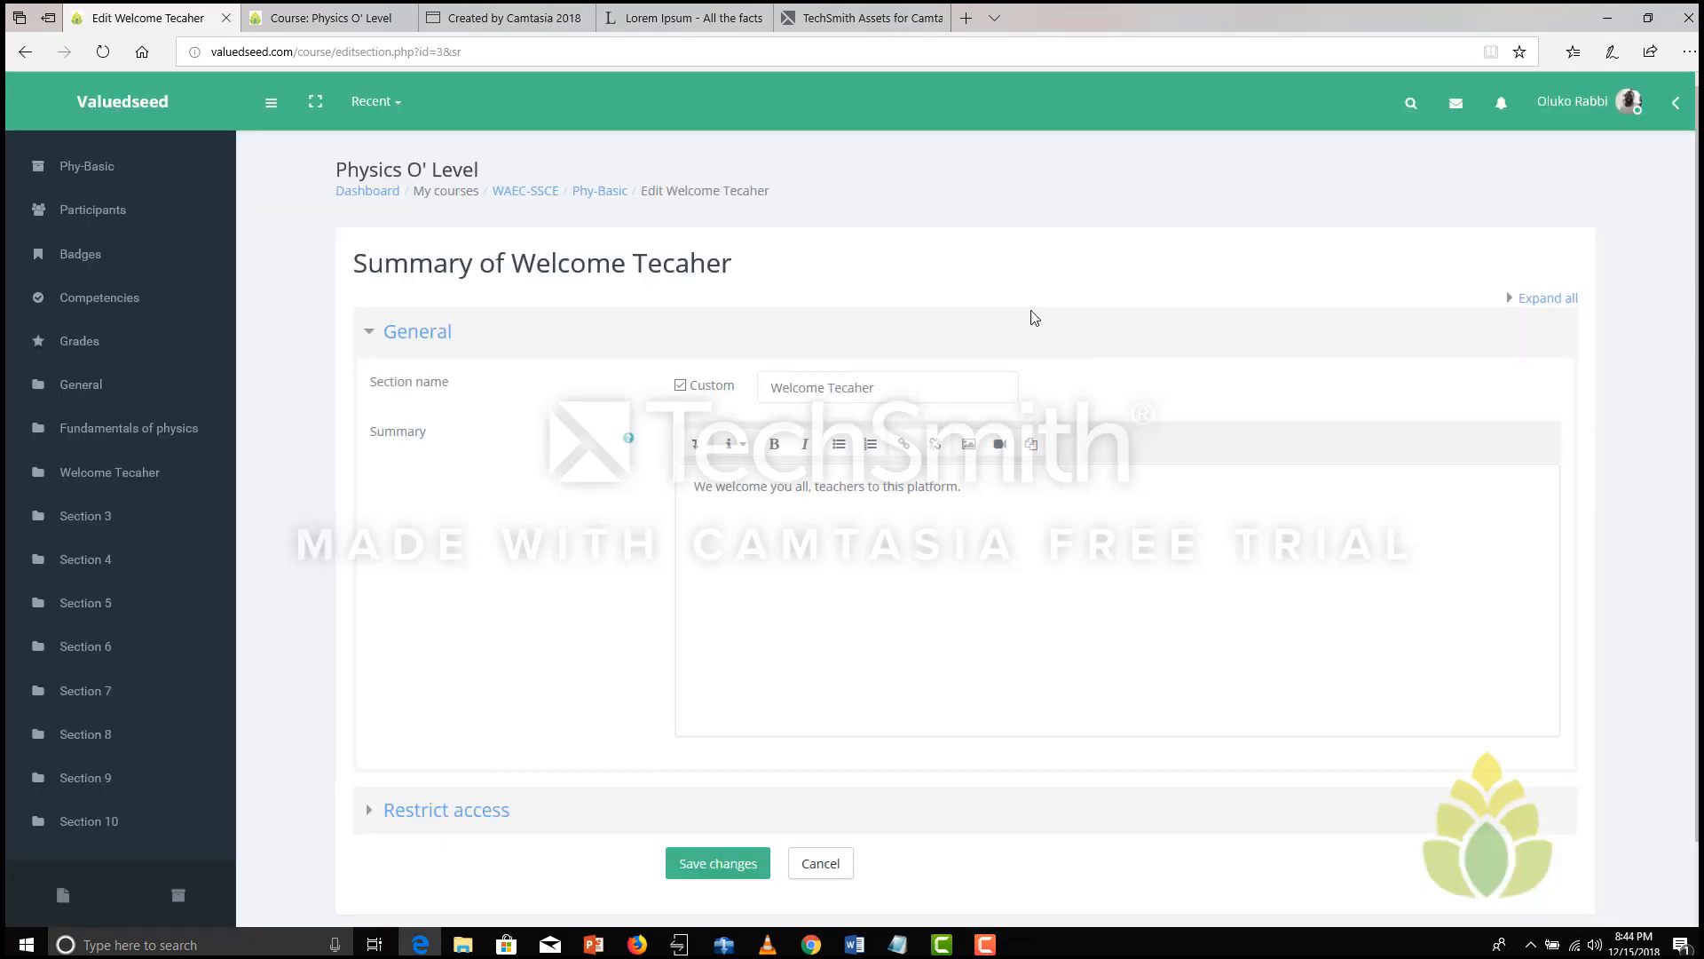
Step: Copy the heading "MODULE 1" from the Word document and paste it as the section name in Edge, replacing Welcome Tecaher
click(855, 945)
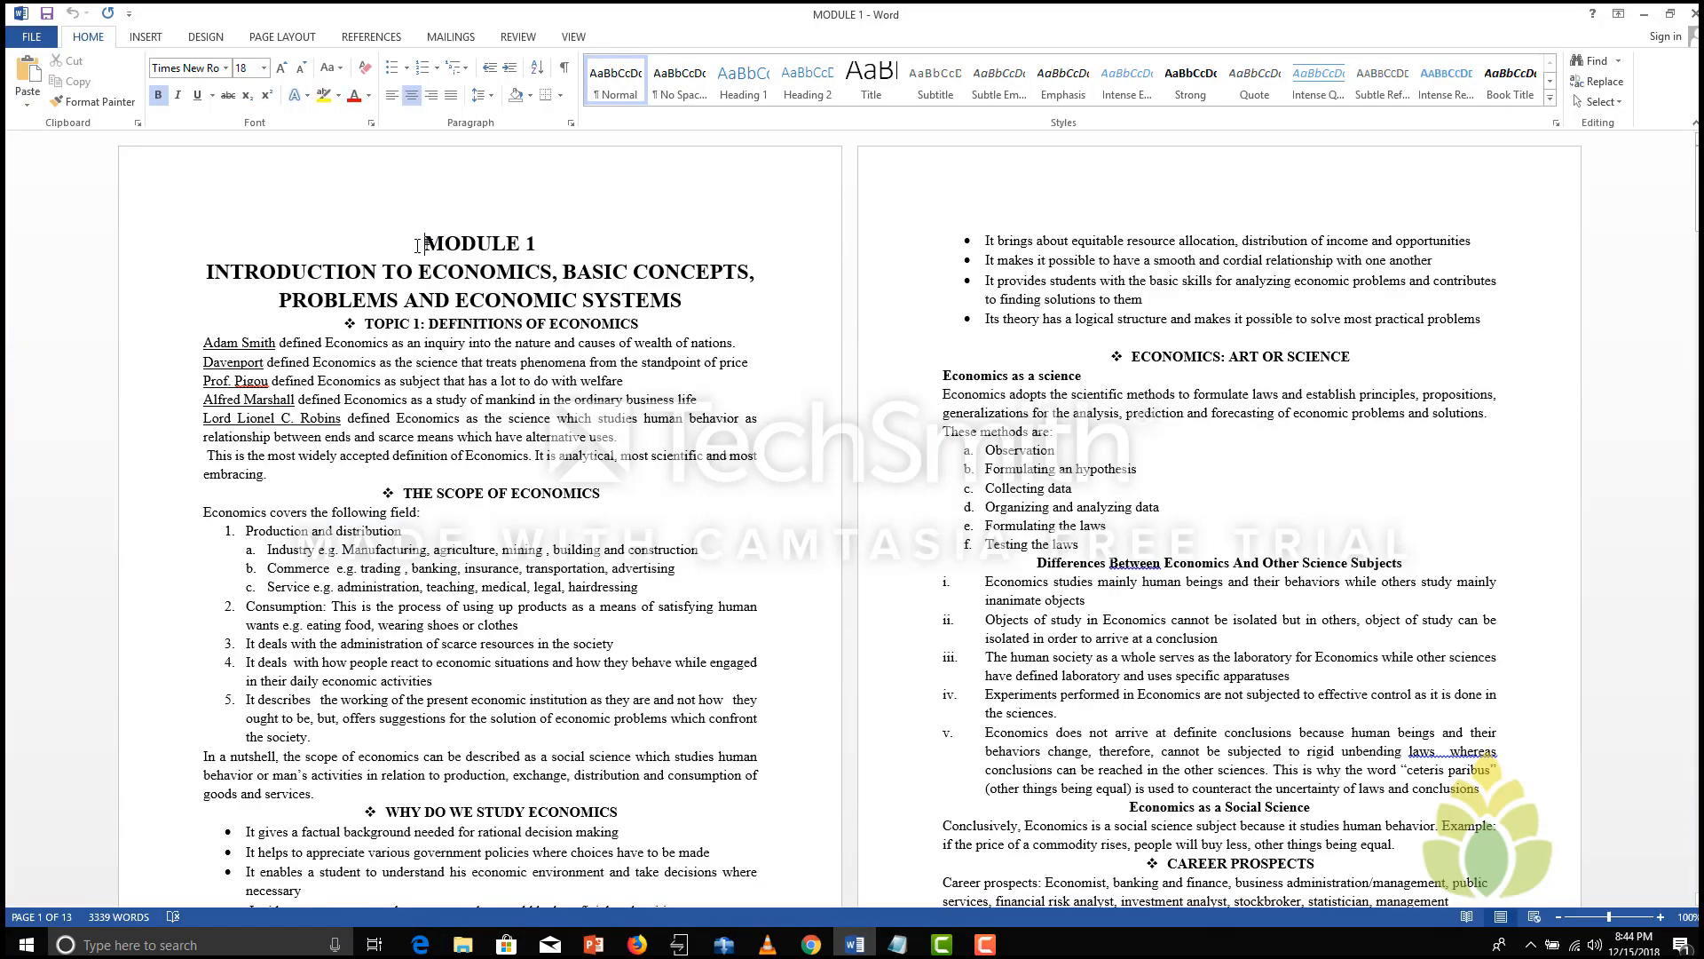
drag(423, 245, 537, 246)
key(ctrl+c)
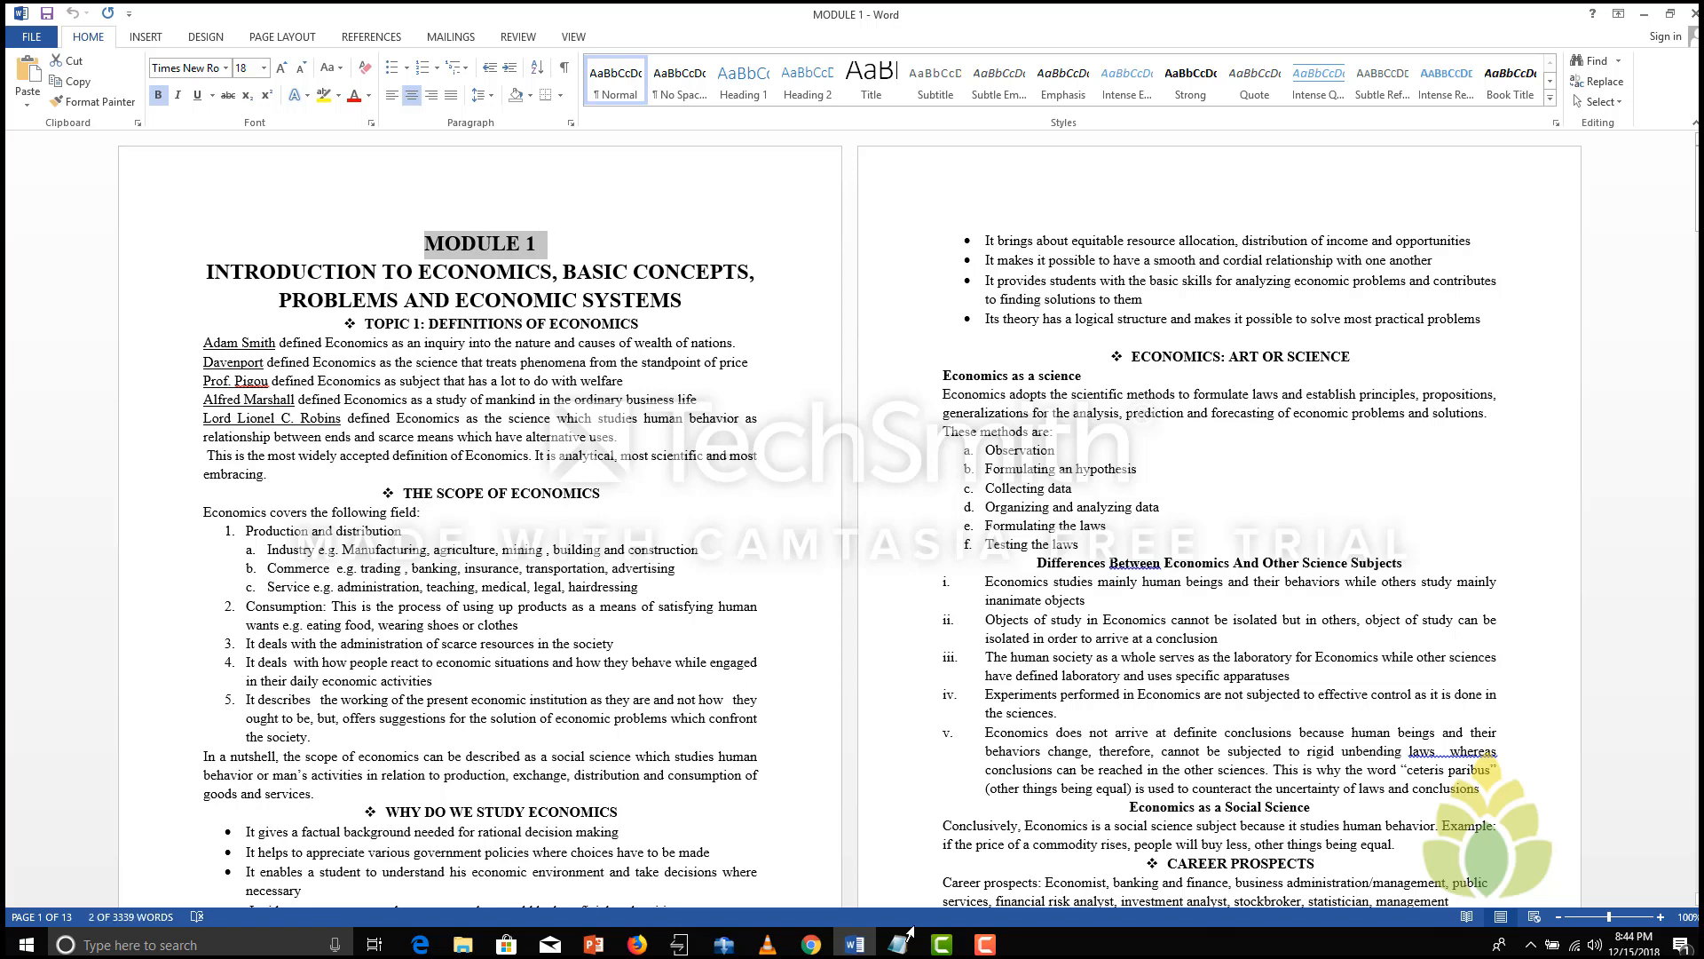
click(435, 946)
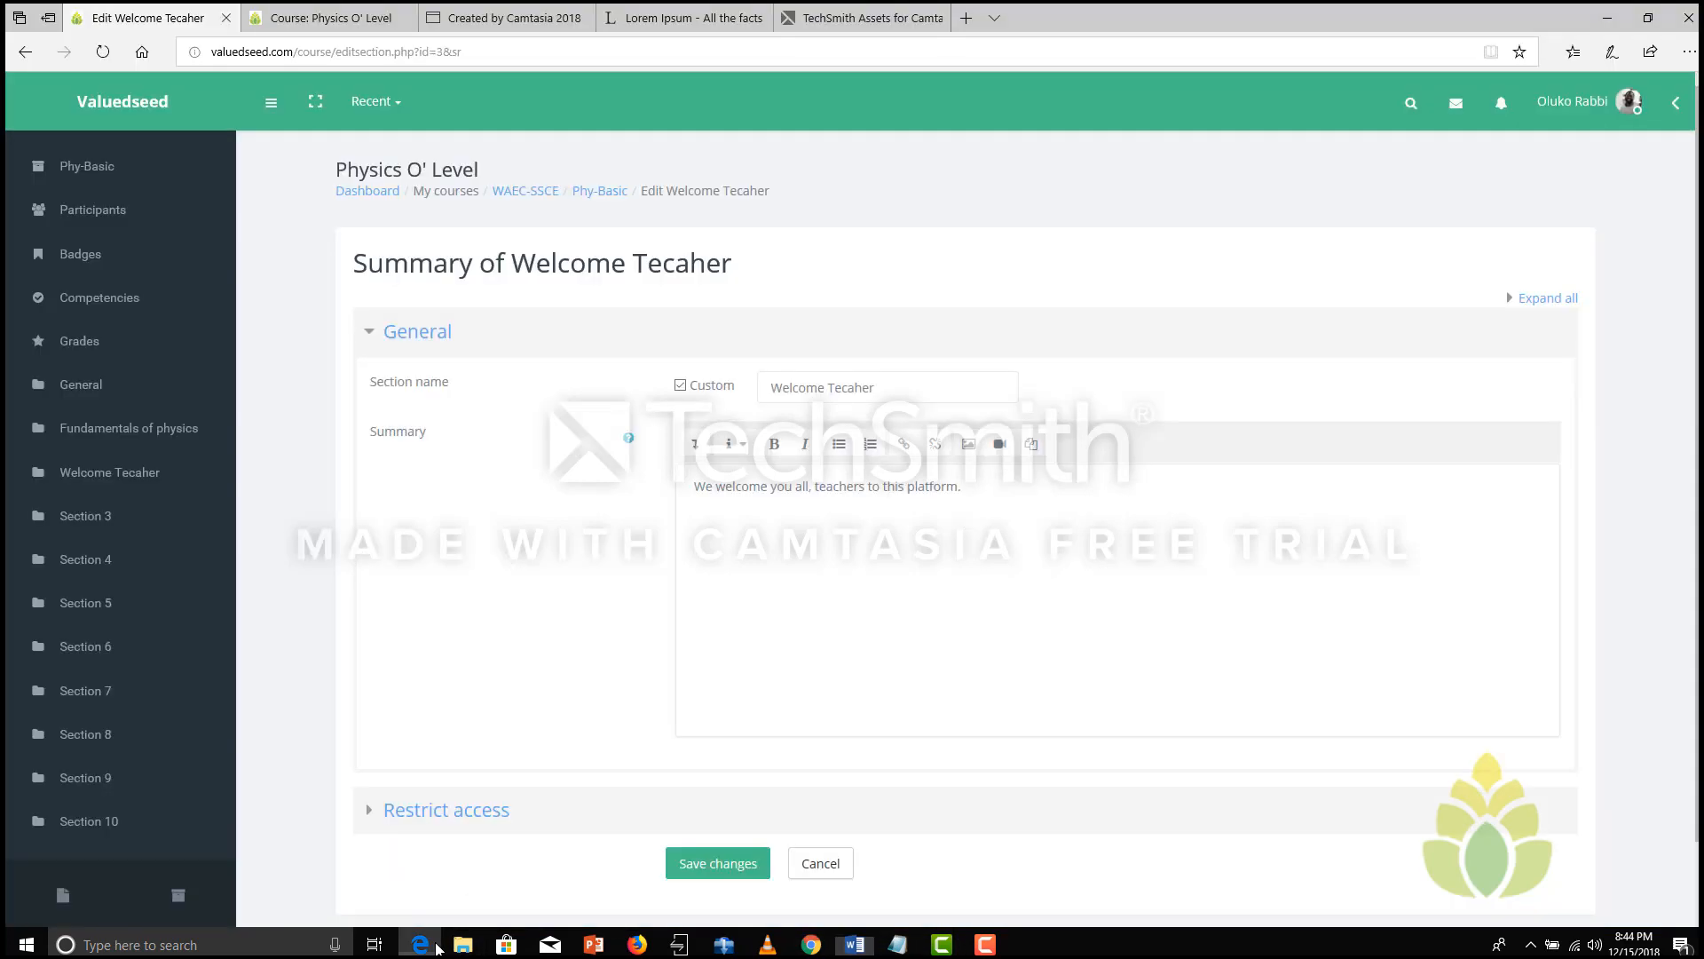
drag(911, 390, 768, 401)
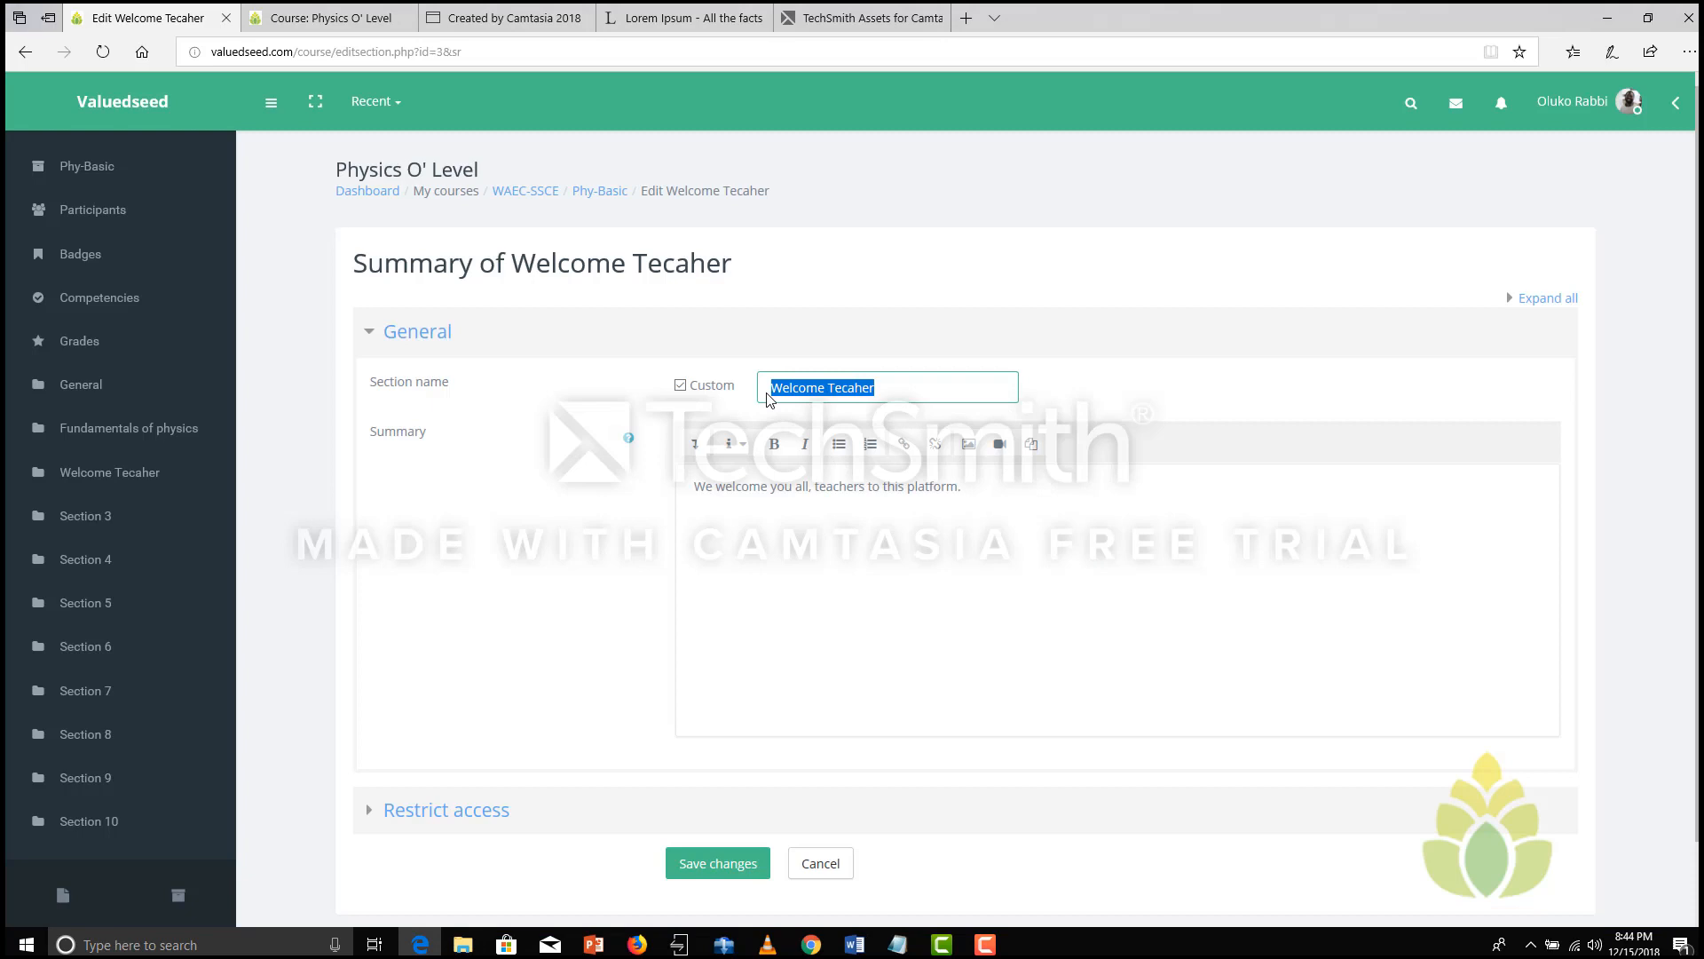
key(ctrl+v)
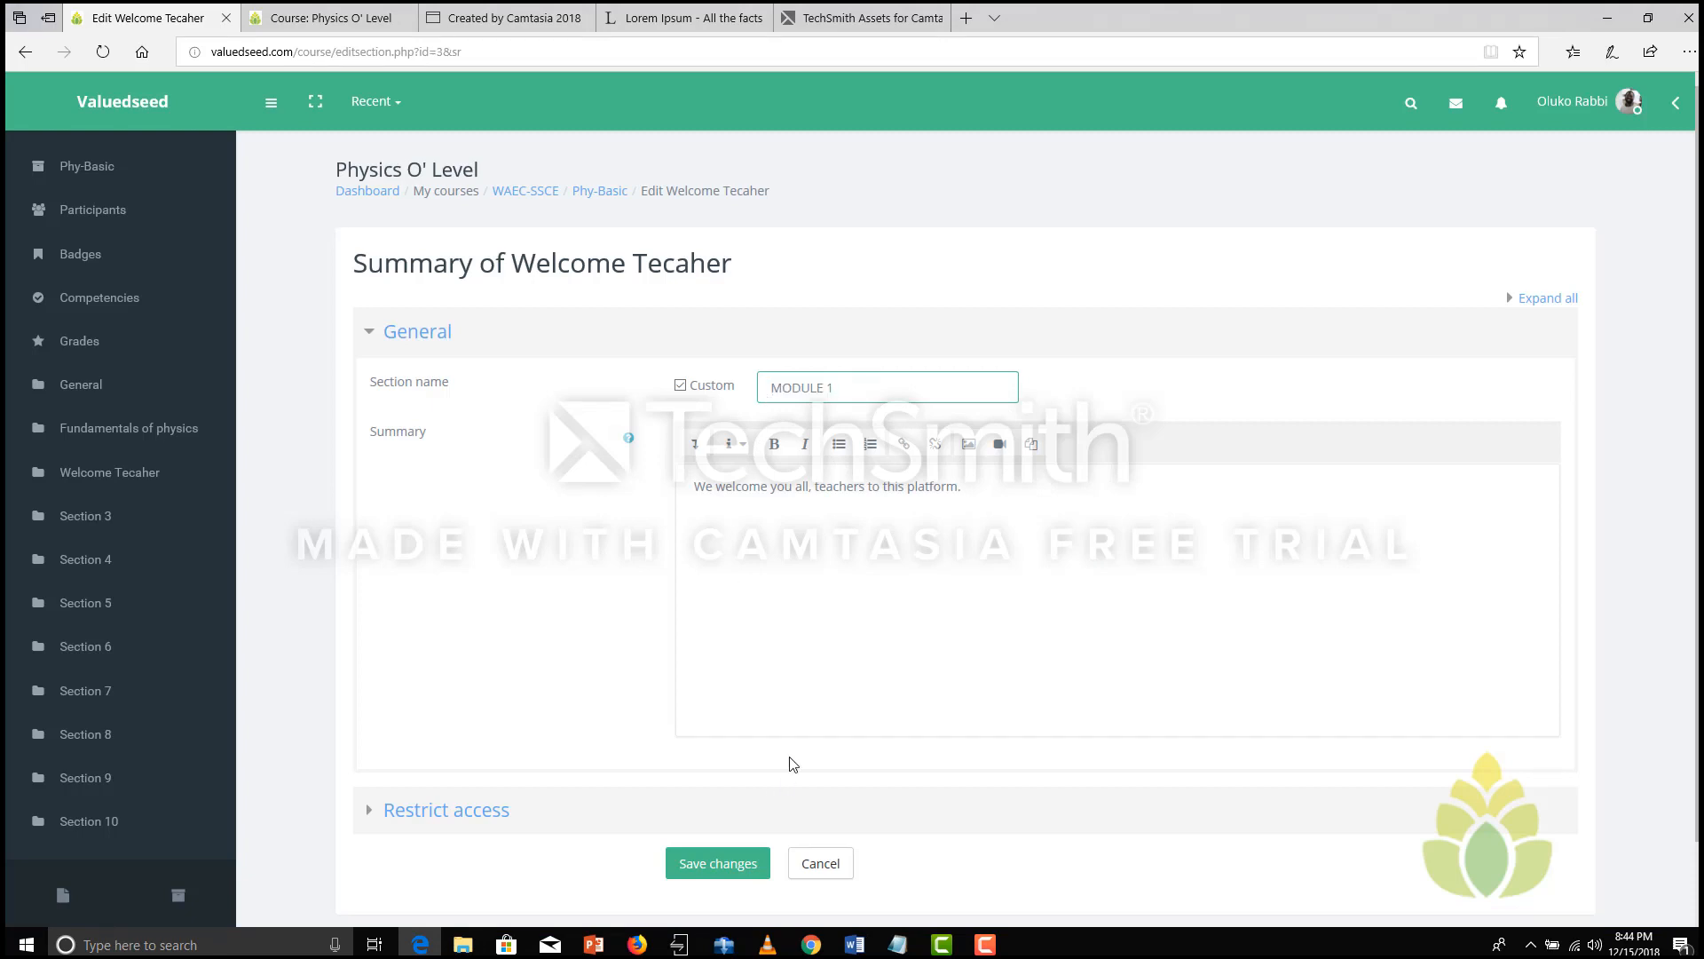
Step: Replace the section summary's welcome text with "This Module enatils the introduction to economics", checking the Word document first
click(855, 944)
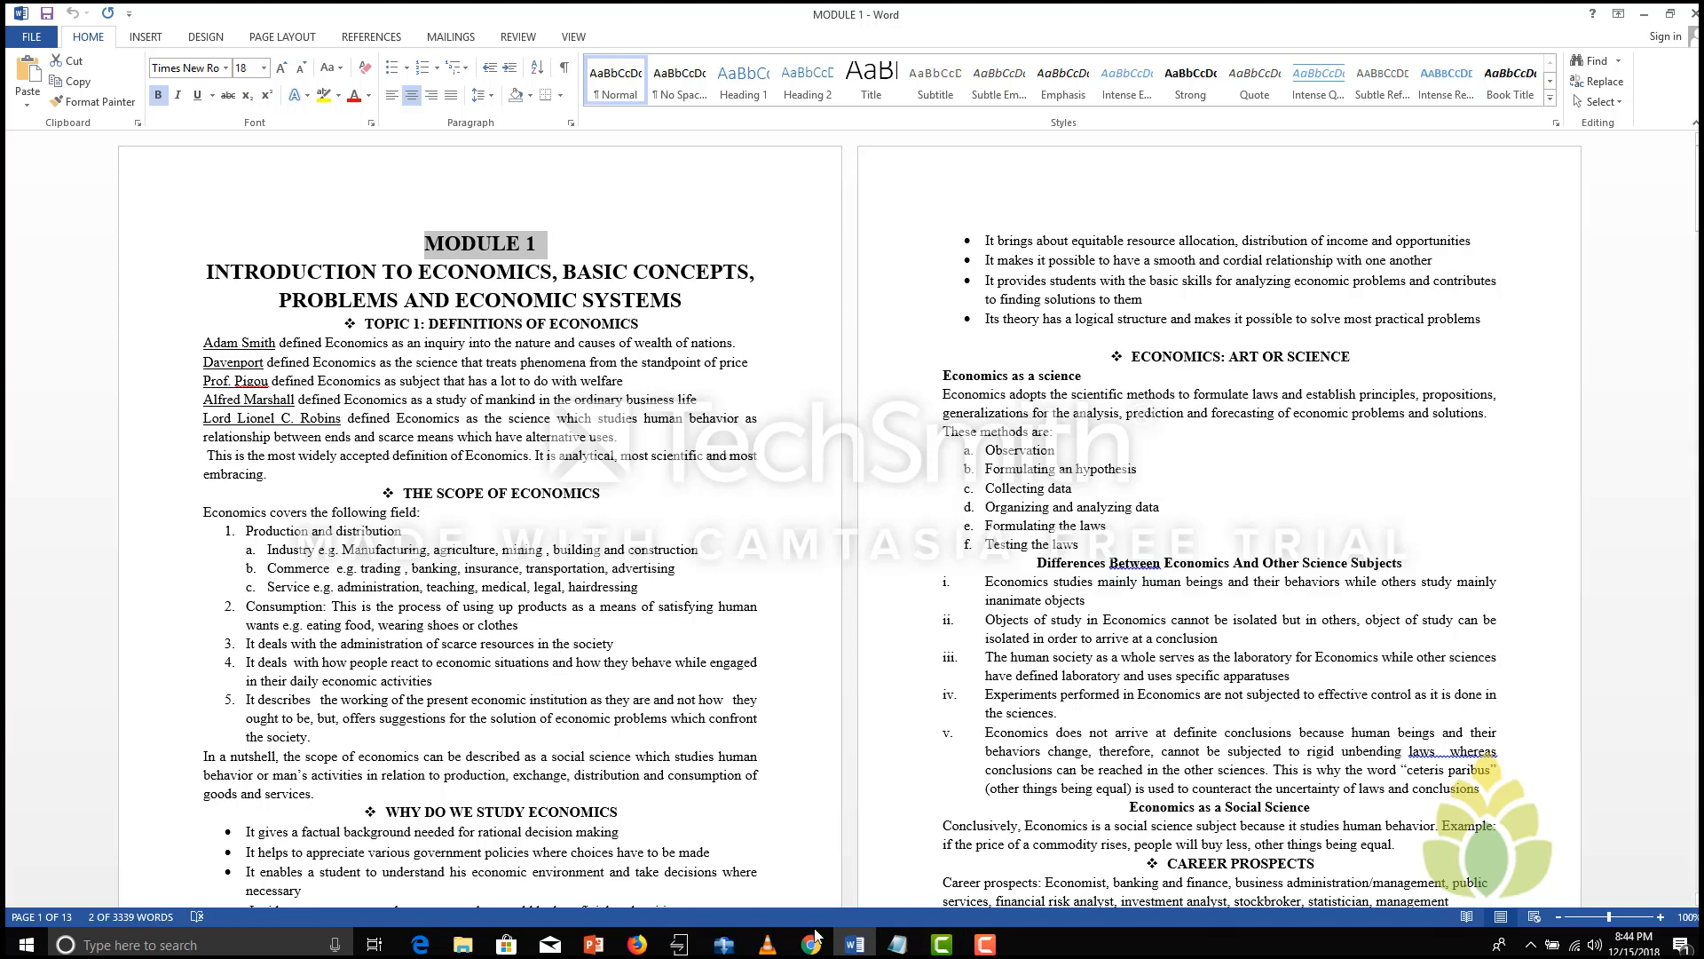
click(419, 944)
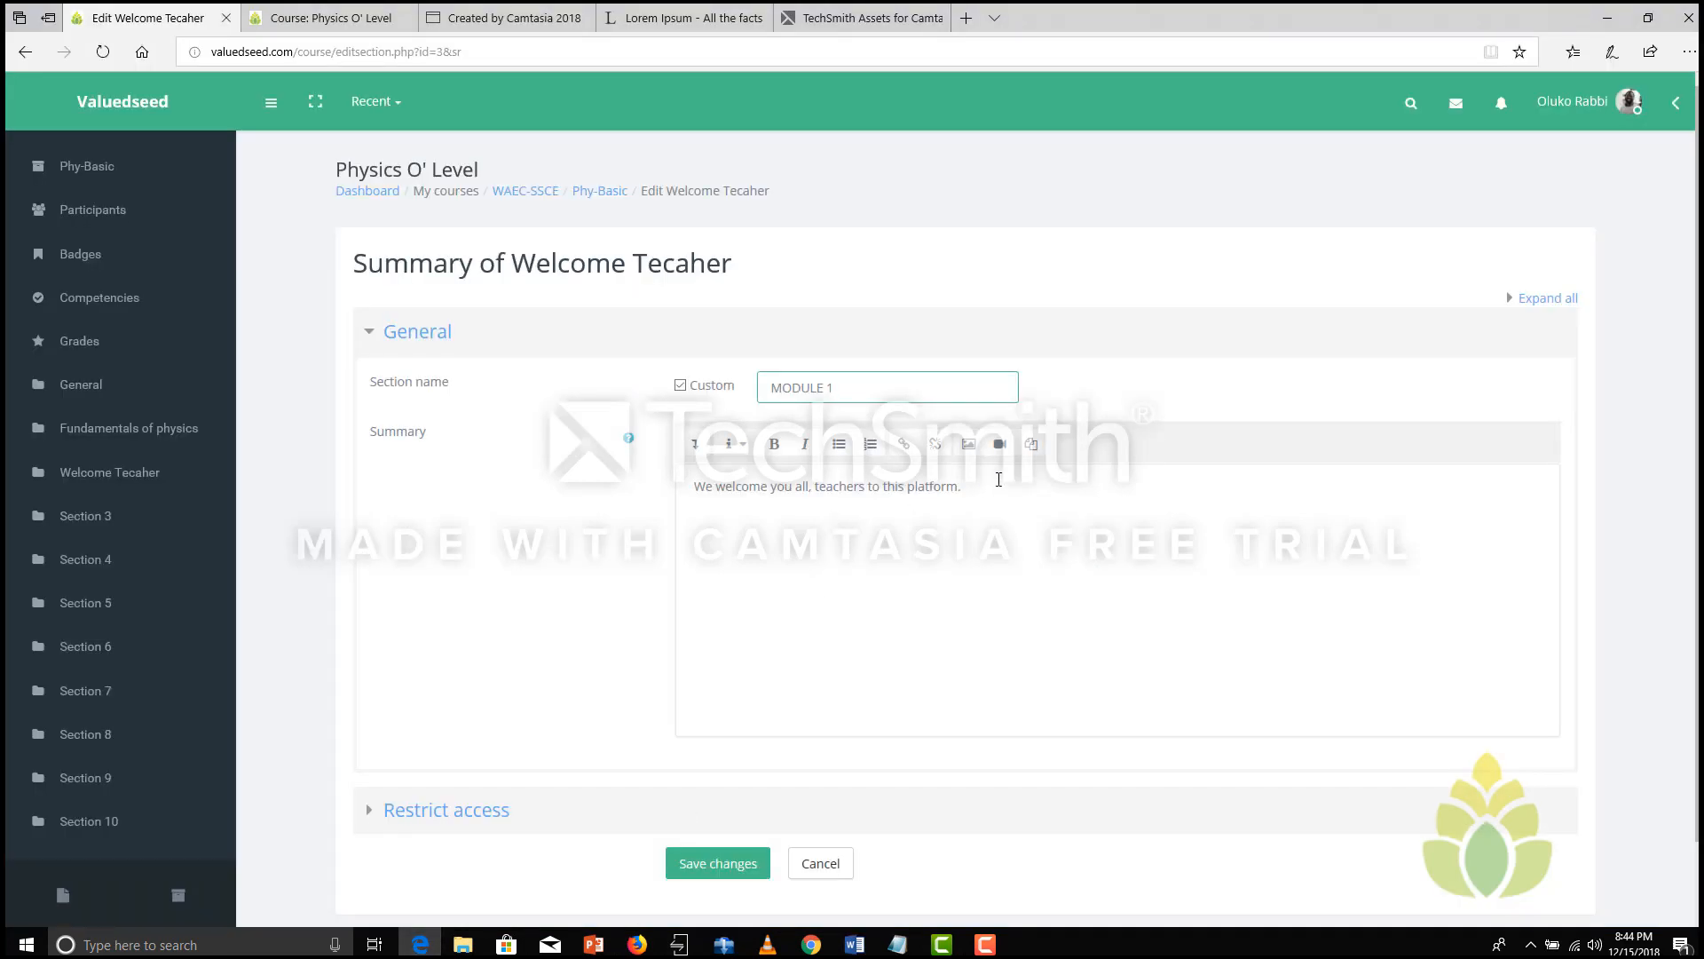
drag(999, 479, 685, 484)
text(Th)
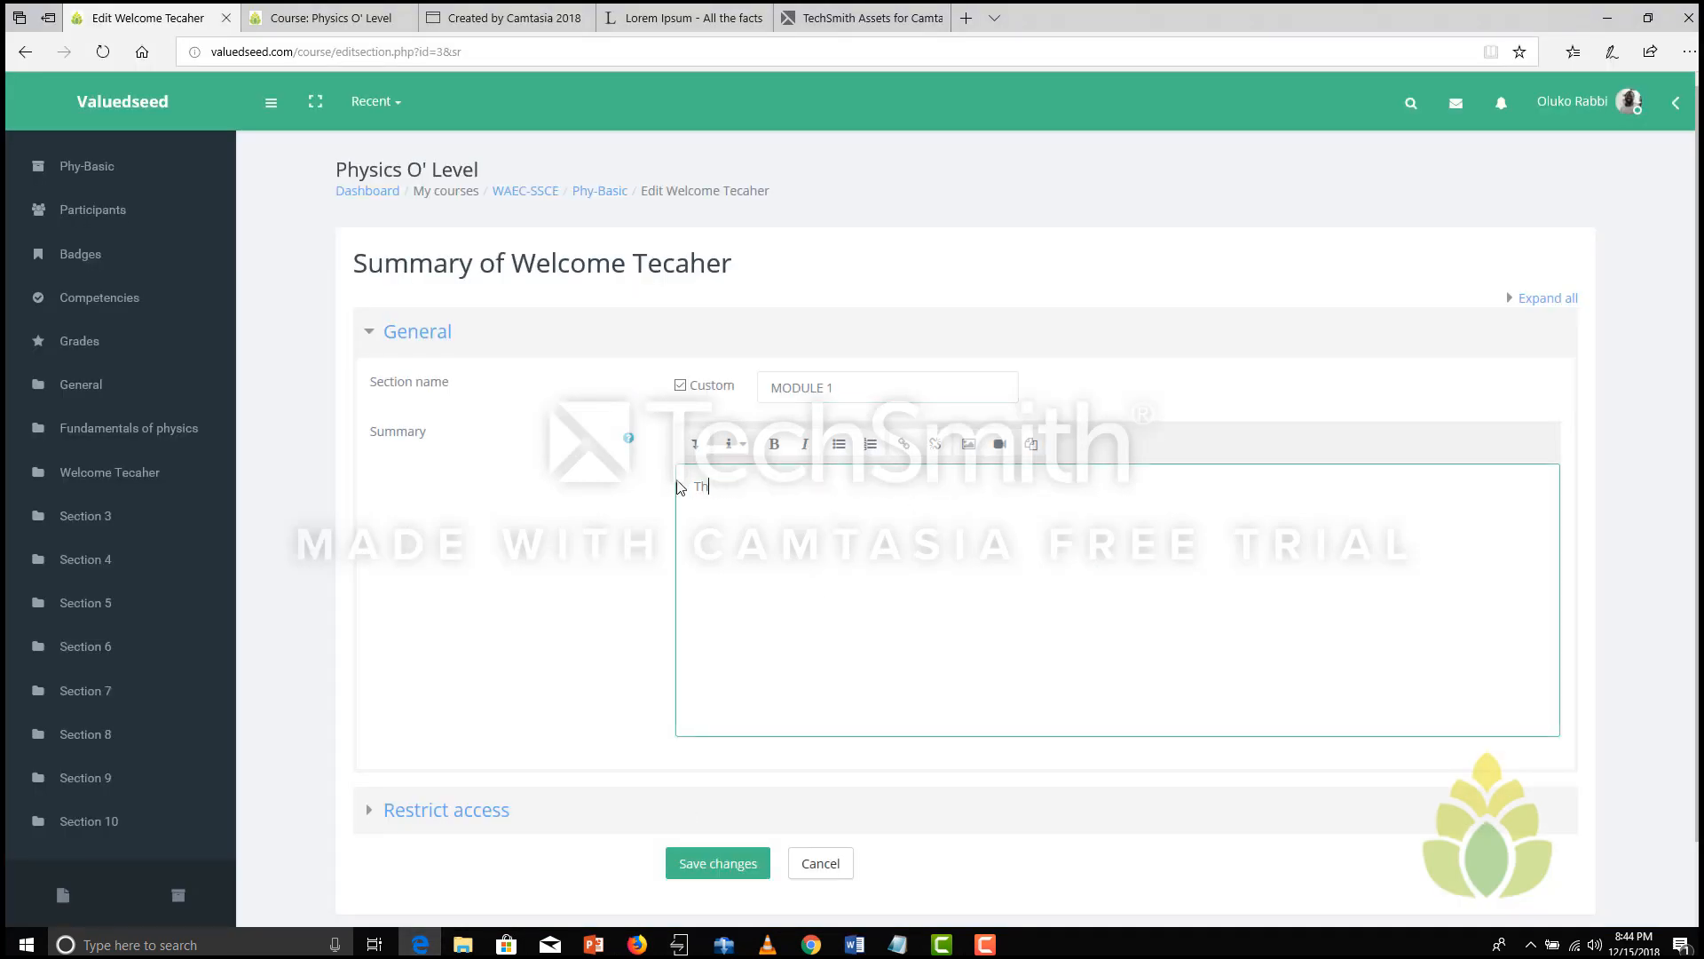
text(is Module enatils the introduct)
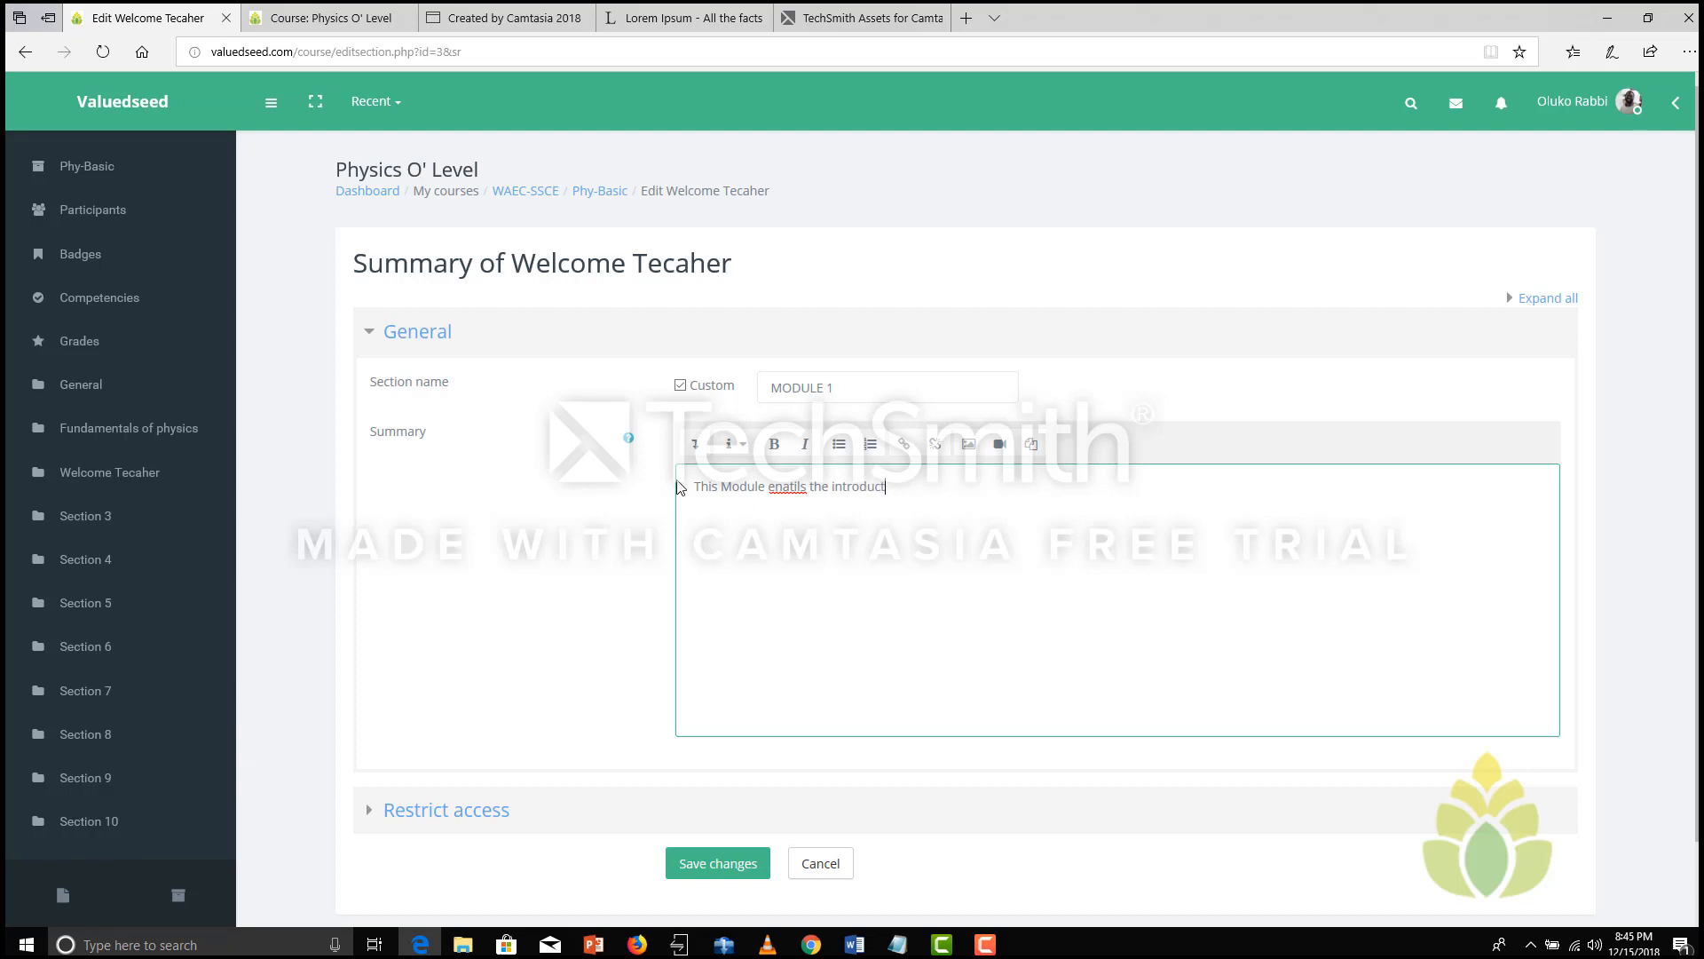
text(ion to economic)
text(s)
Step: Insert "O' level" before "economics" in the summary and capitalise the word Economics
text(O' lebe)
text(l)
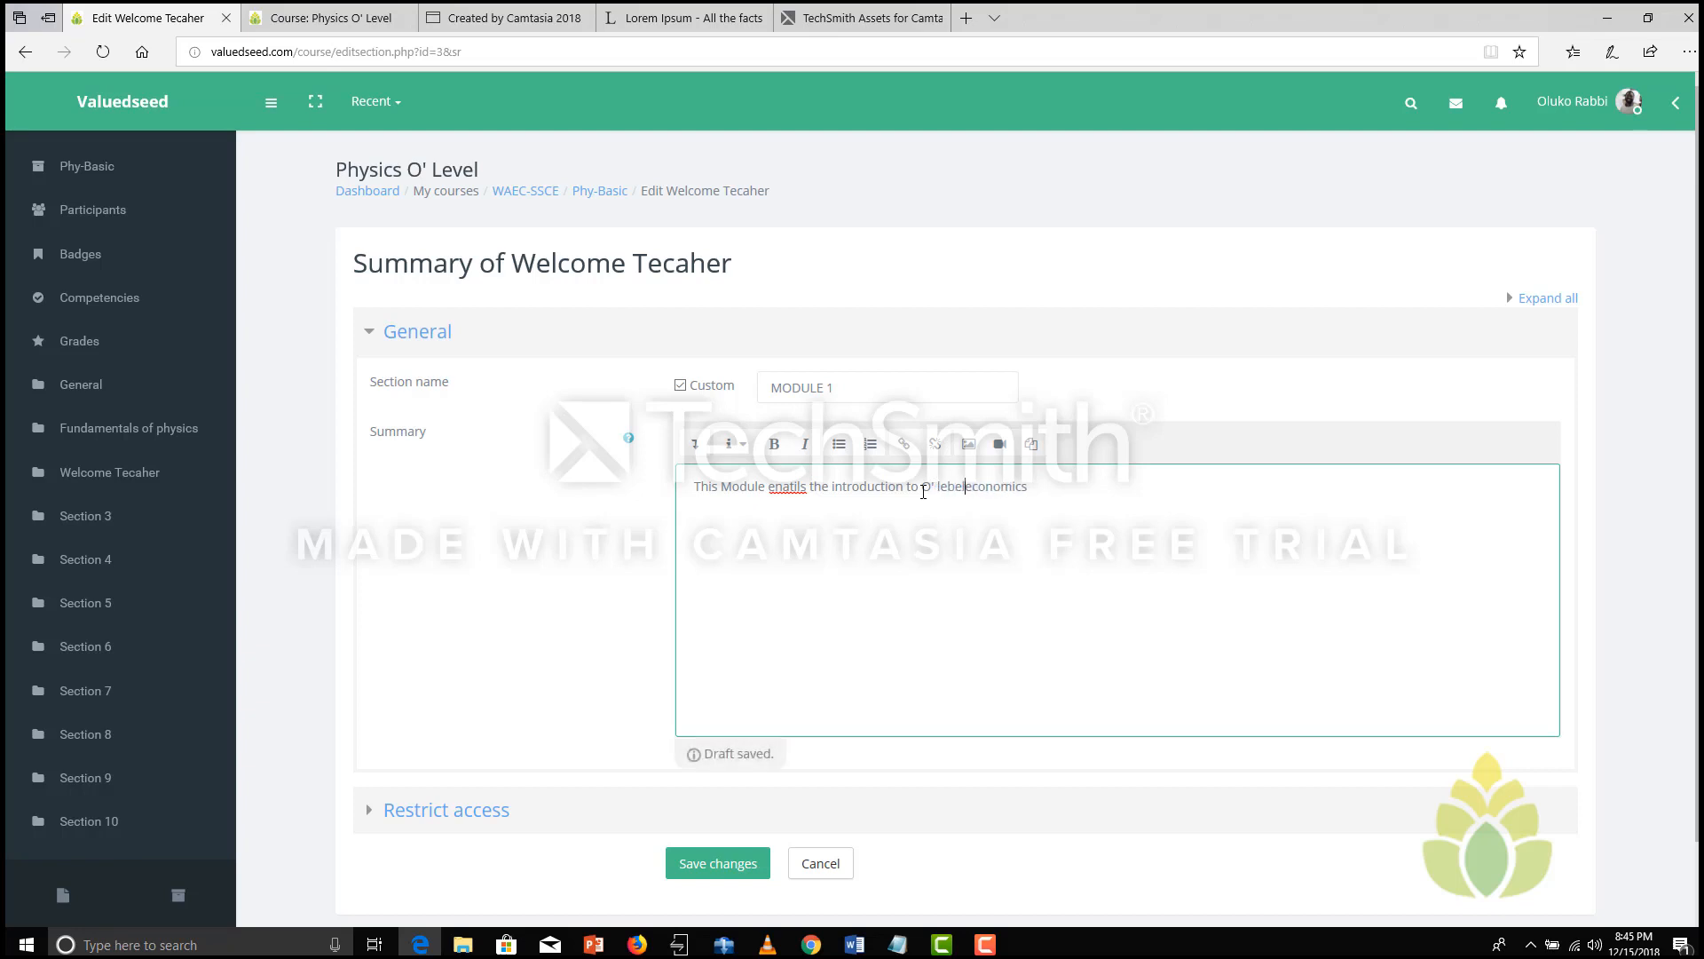
key(Delete)
text(E)
click(954, 486)
key(BackSpace)
text(vel L)
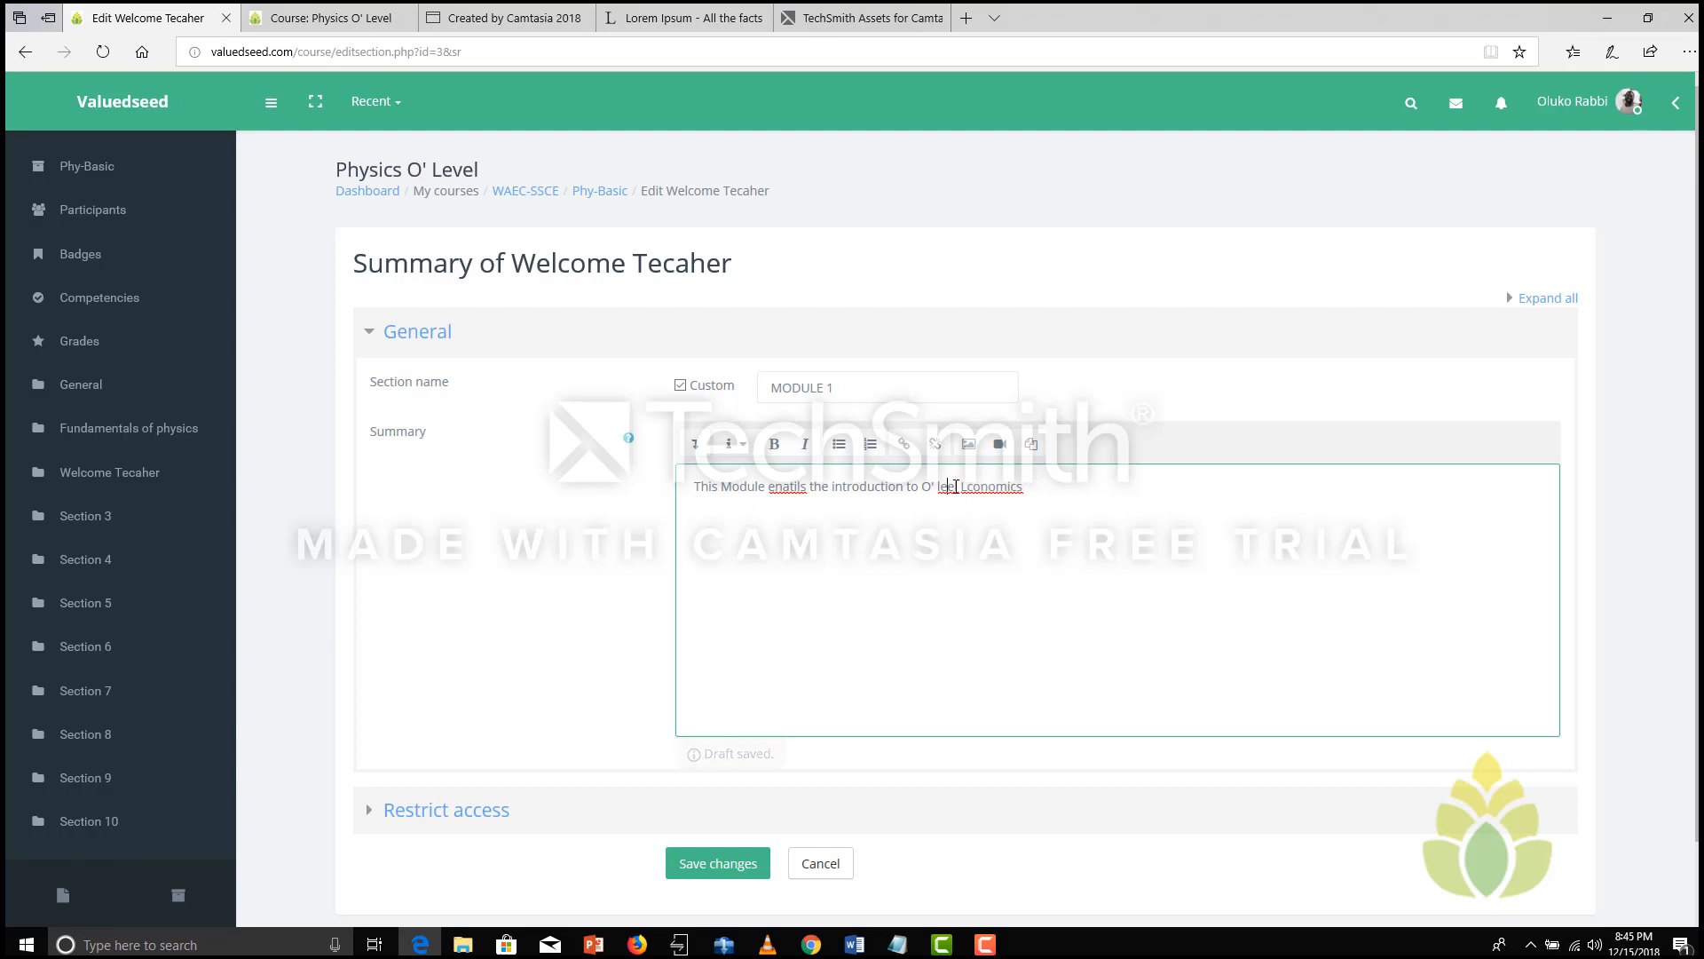
Step: Correct the summary's spelling to "entails" and "Economics" and save the section changes
click(791, 489)
key(BackSpace)
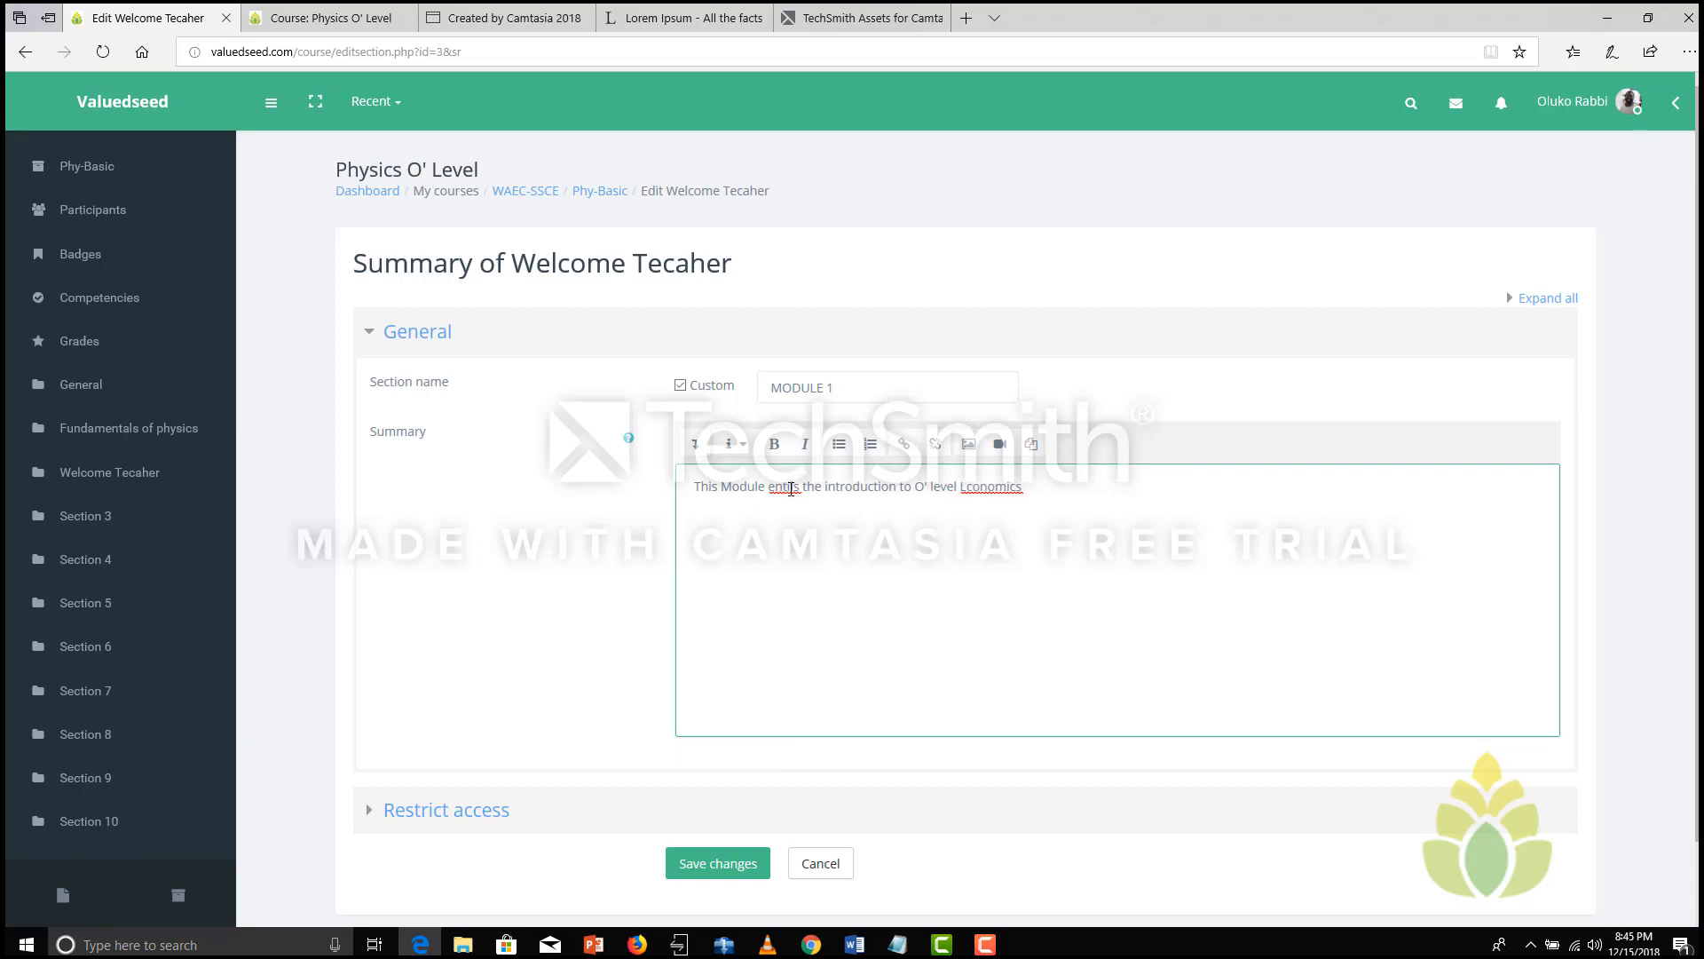
text(a)
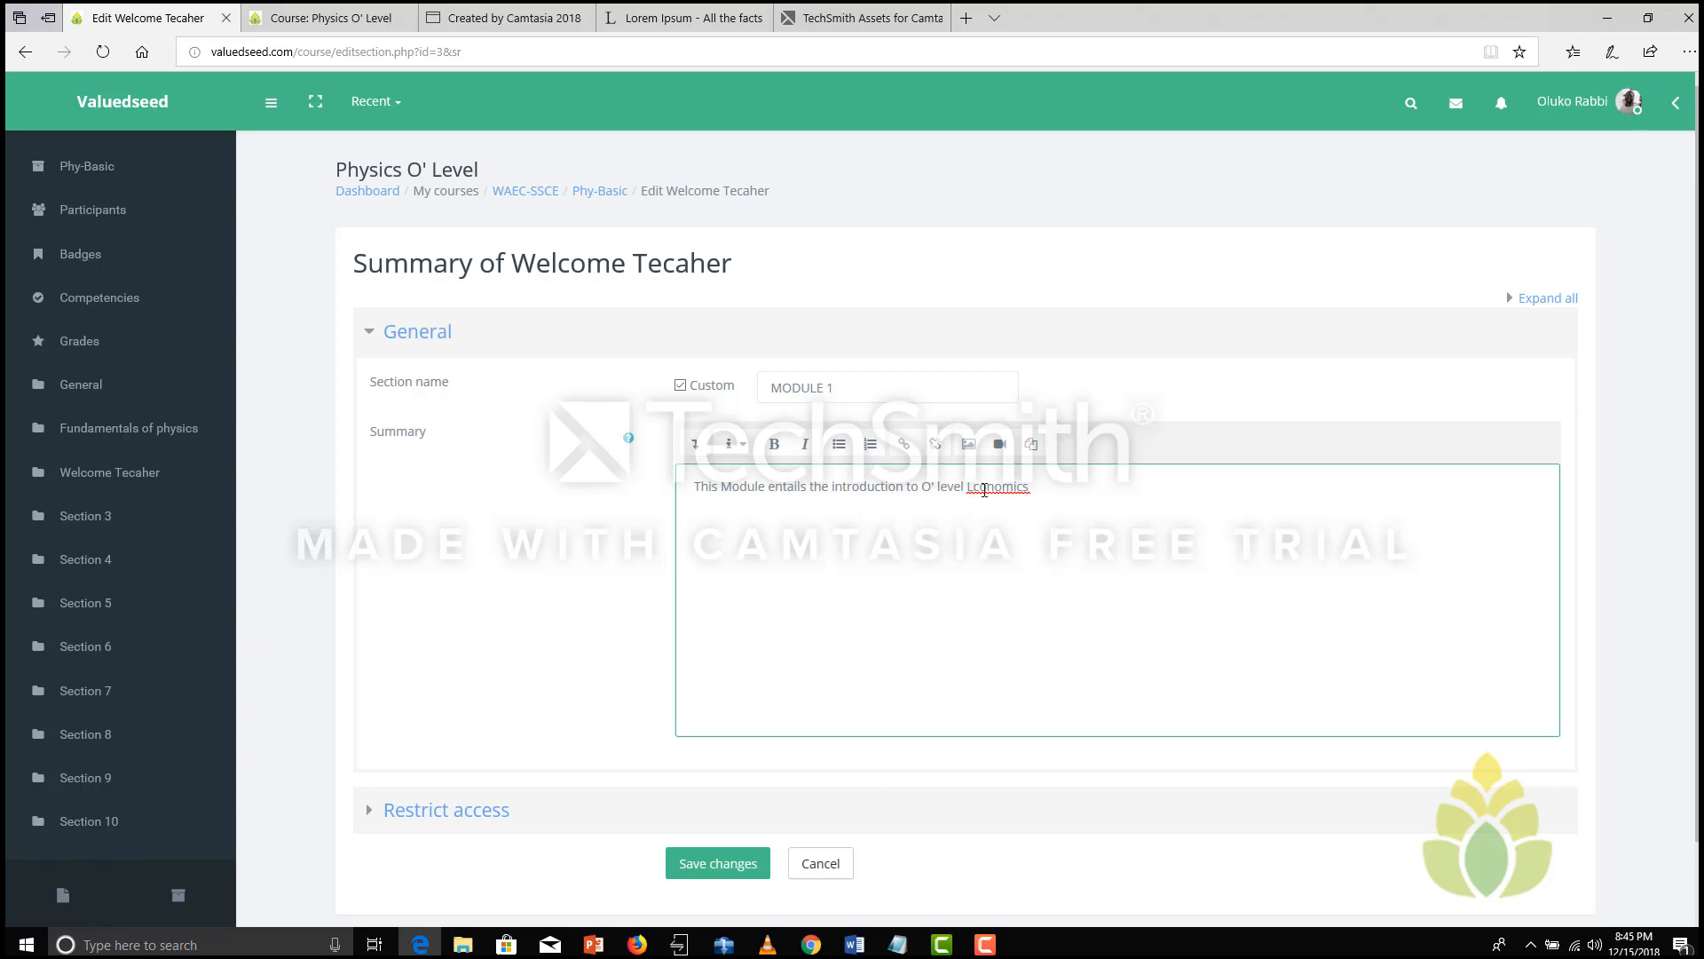
key(BackSpace)
text(E)
click(691, 865)
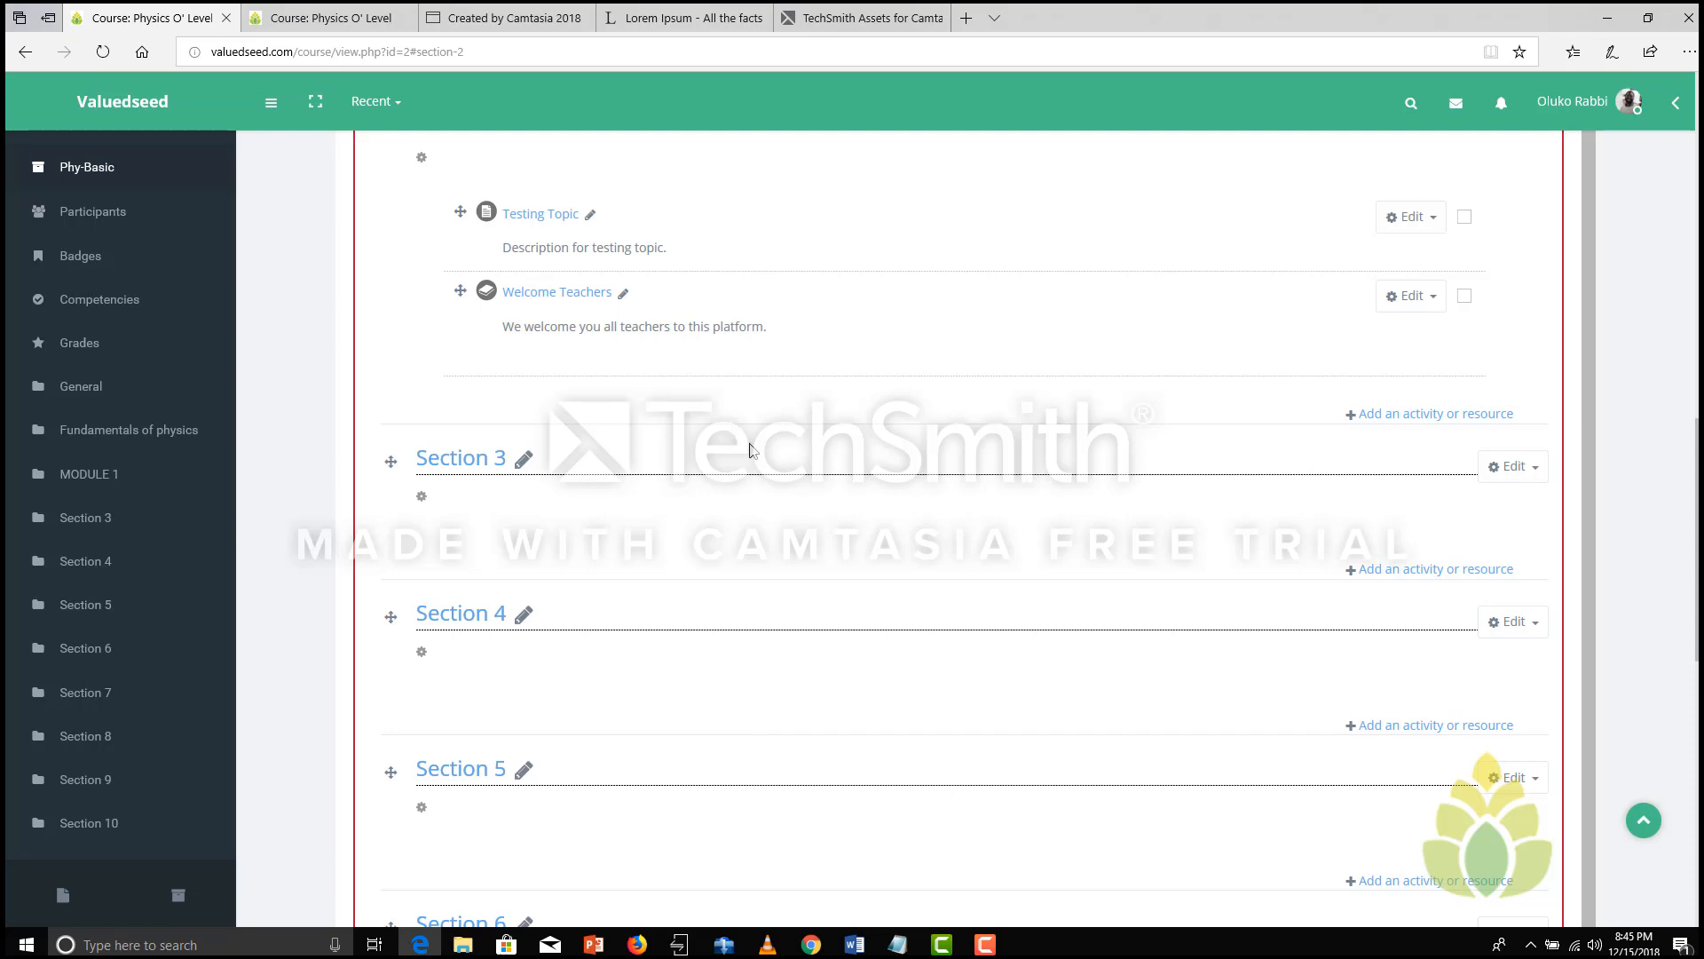
Step: Open the settings of the Welcome Teachers book in the MODULE 1 section for editing
scroll(1695, 444, up, 3)
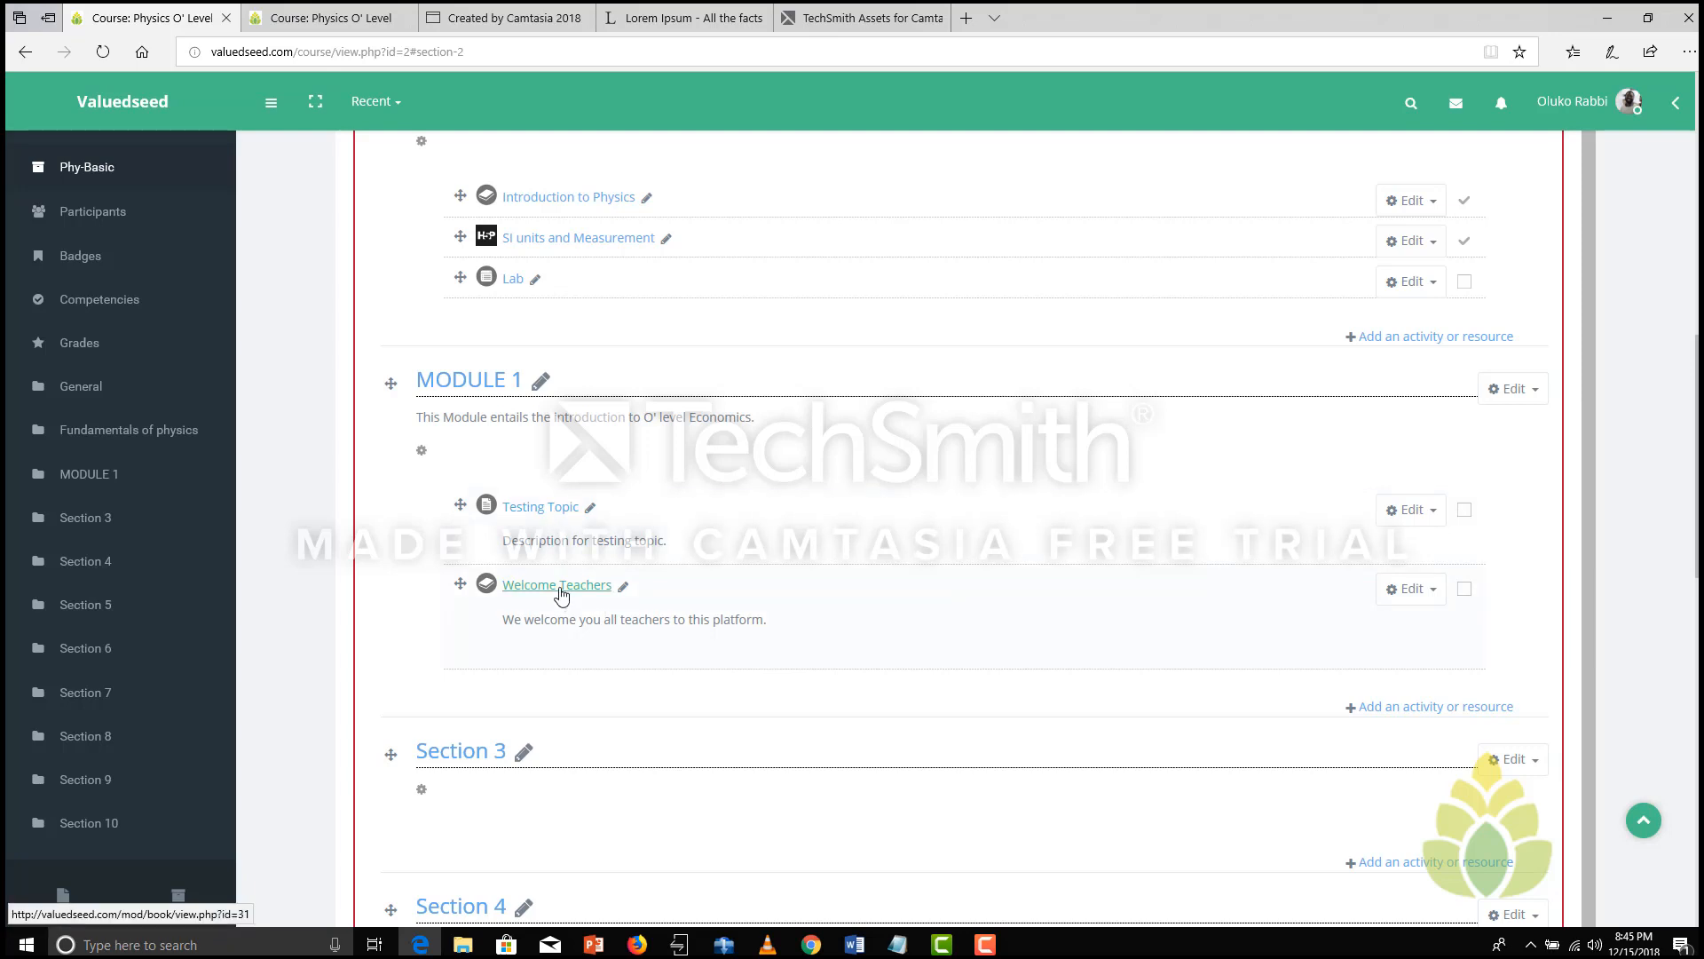
click(1424, 593)
click(1402, 638)
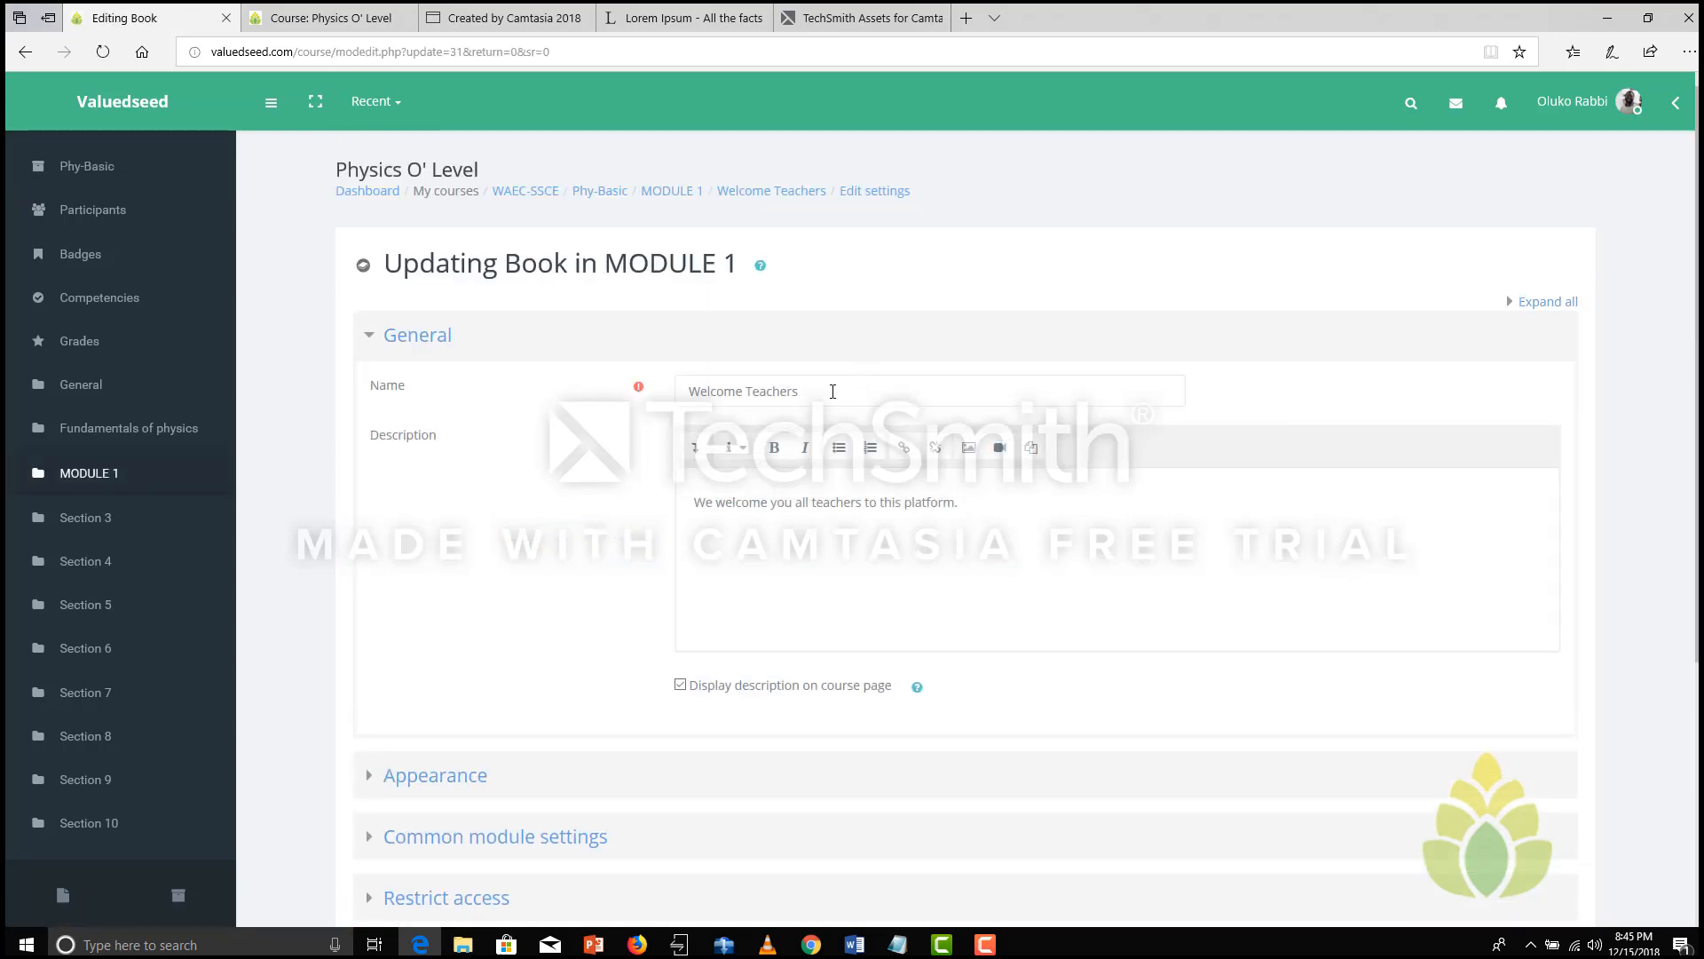
Step: Rename the book with the Word document's title, "INTRODUCTION TO ECONOMICS, BASIC CONCEPTS, PROBLEMS AND ECONOMIC SYSTEMS", and add a full stop
click(854, 944)
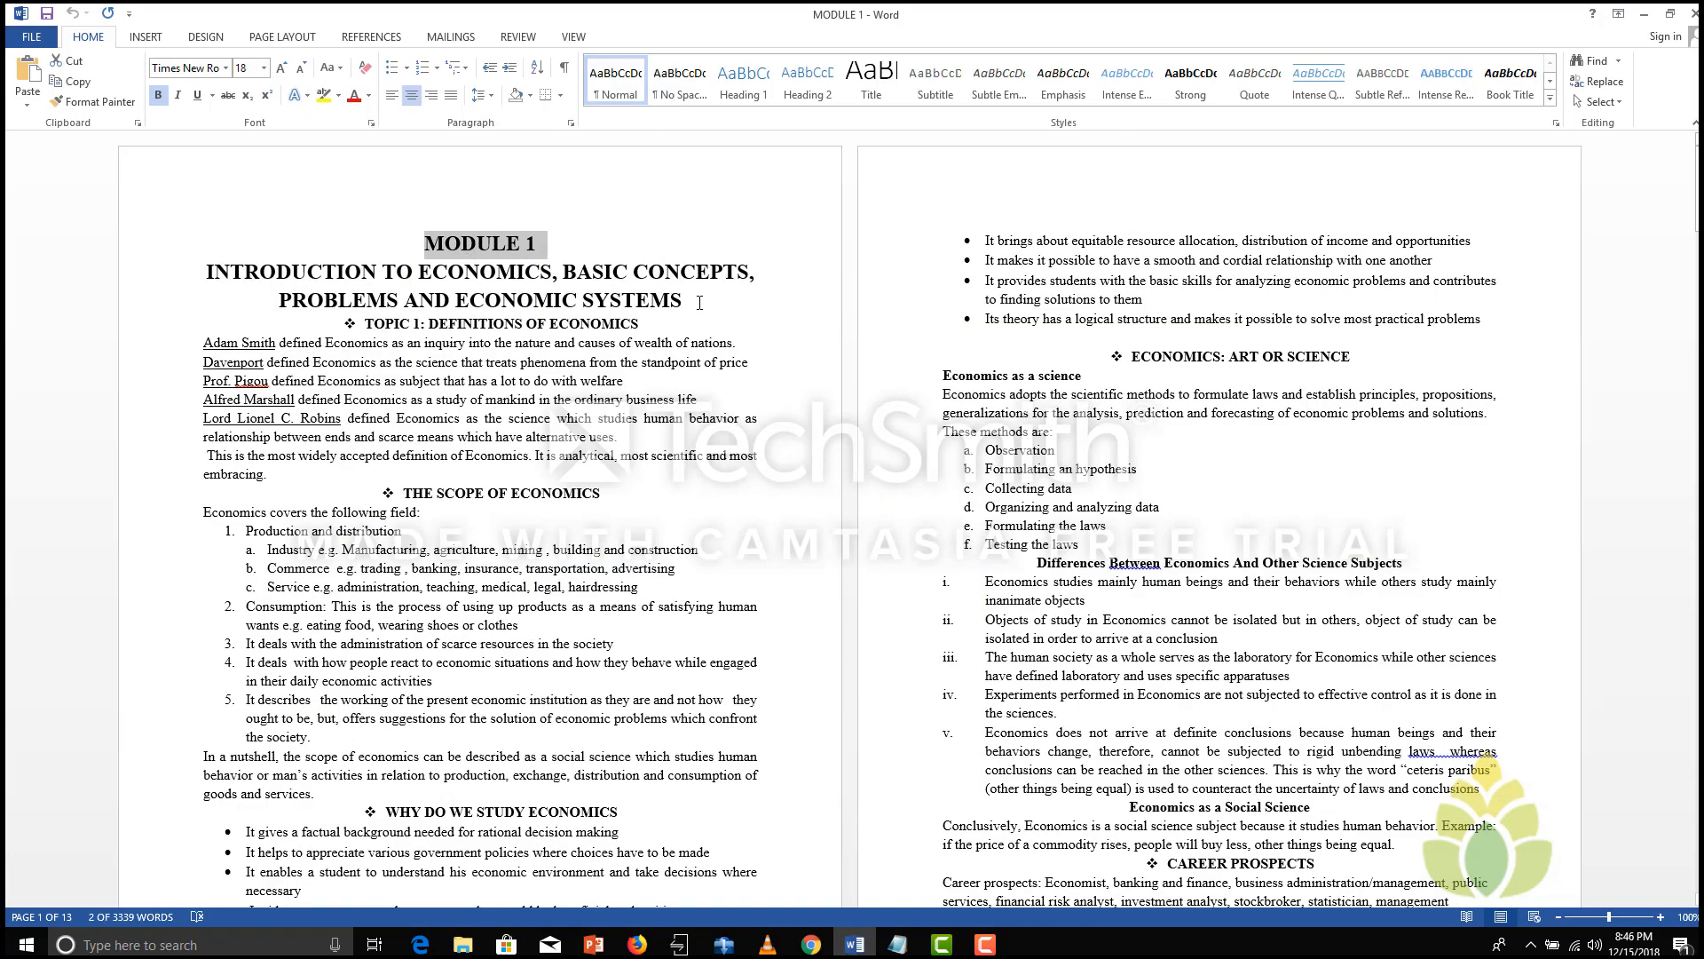
drag(700, 303, 238, 272)
right_click(238, 272)
click(275, 302)
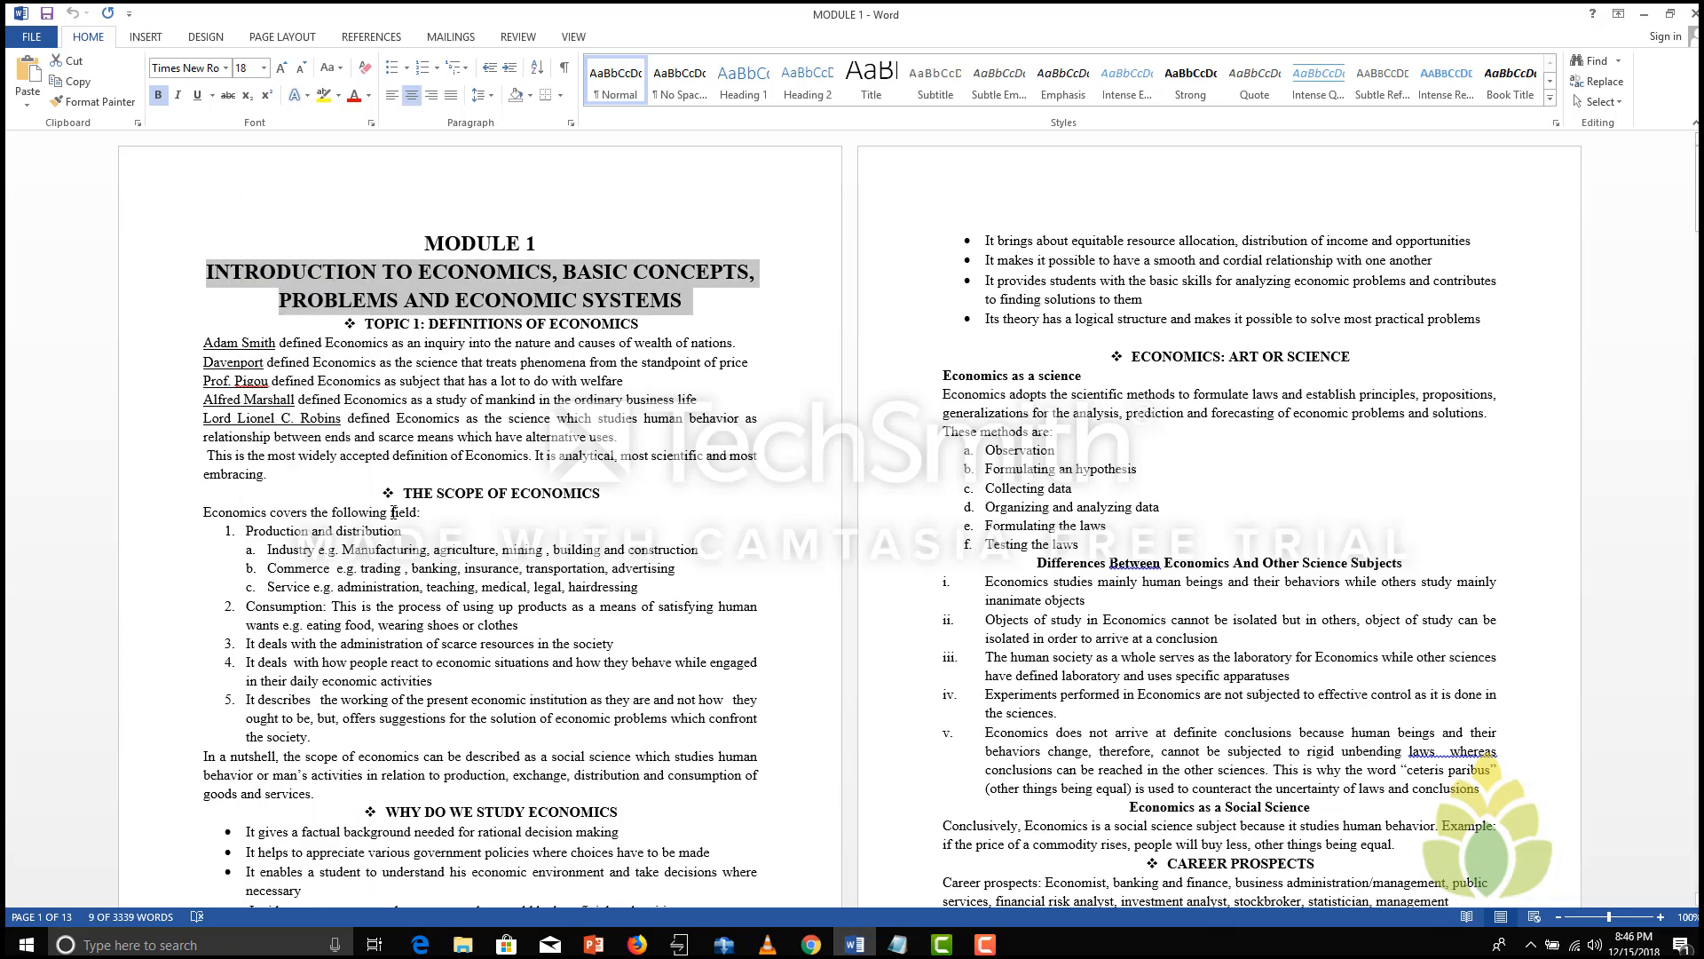
click(420, 945)
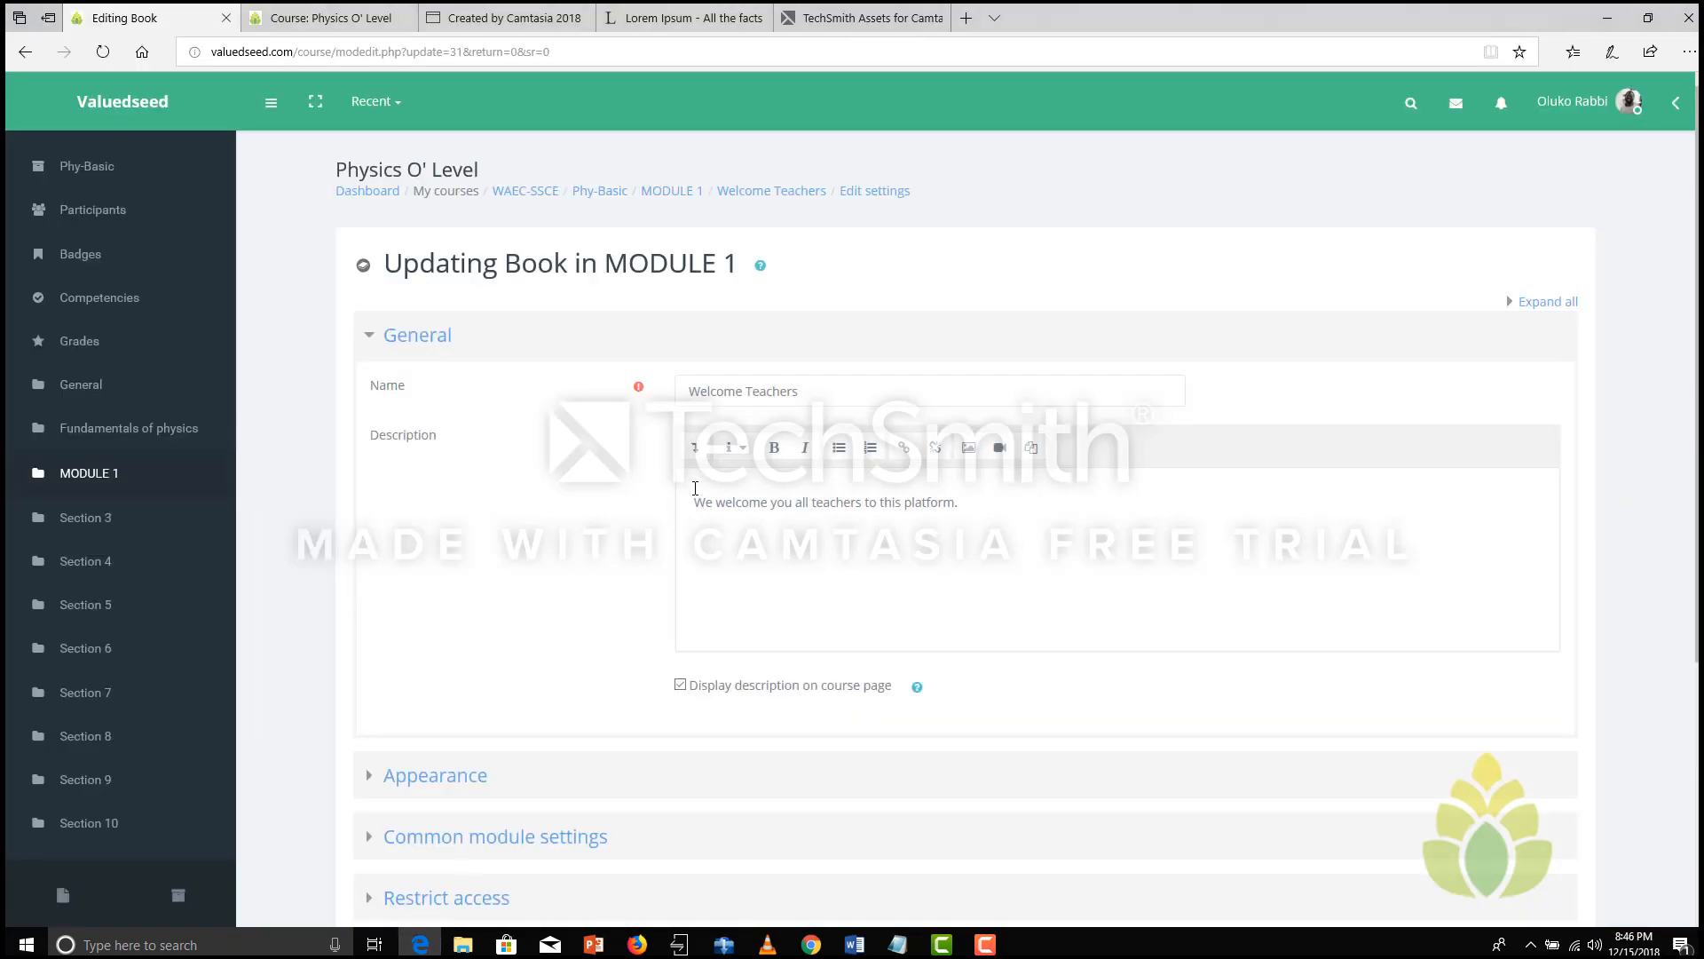
drag(803, 392, 684, 395)
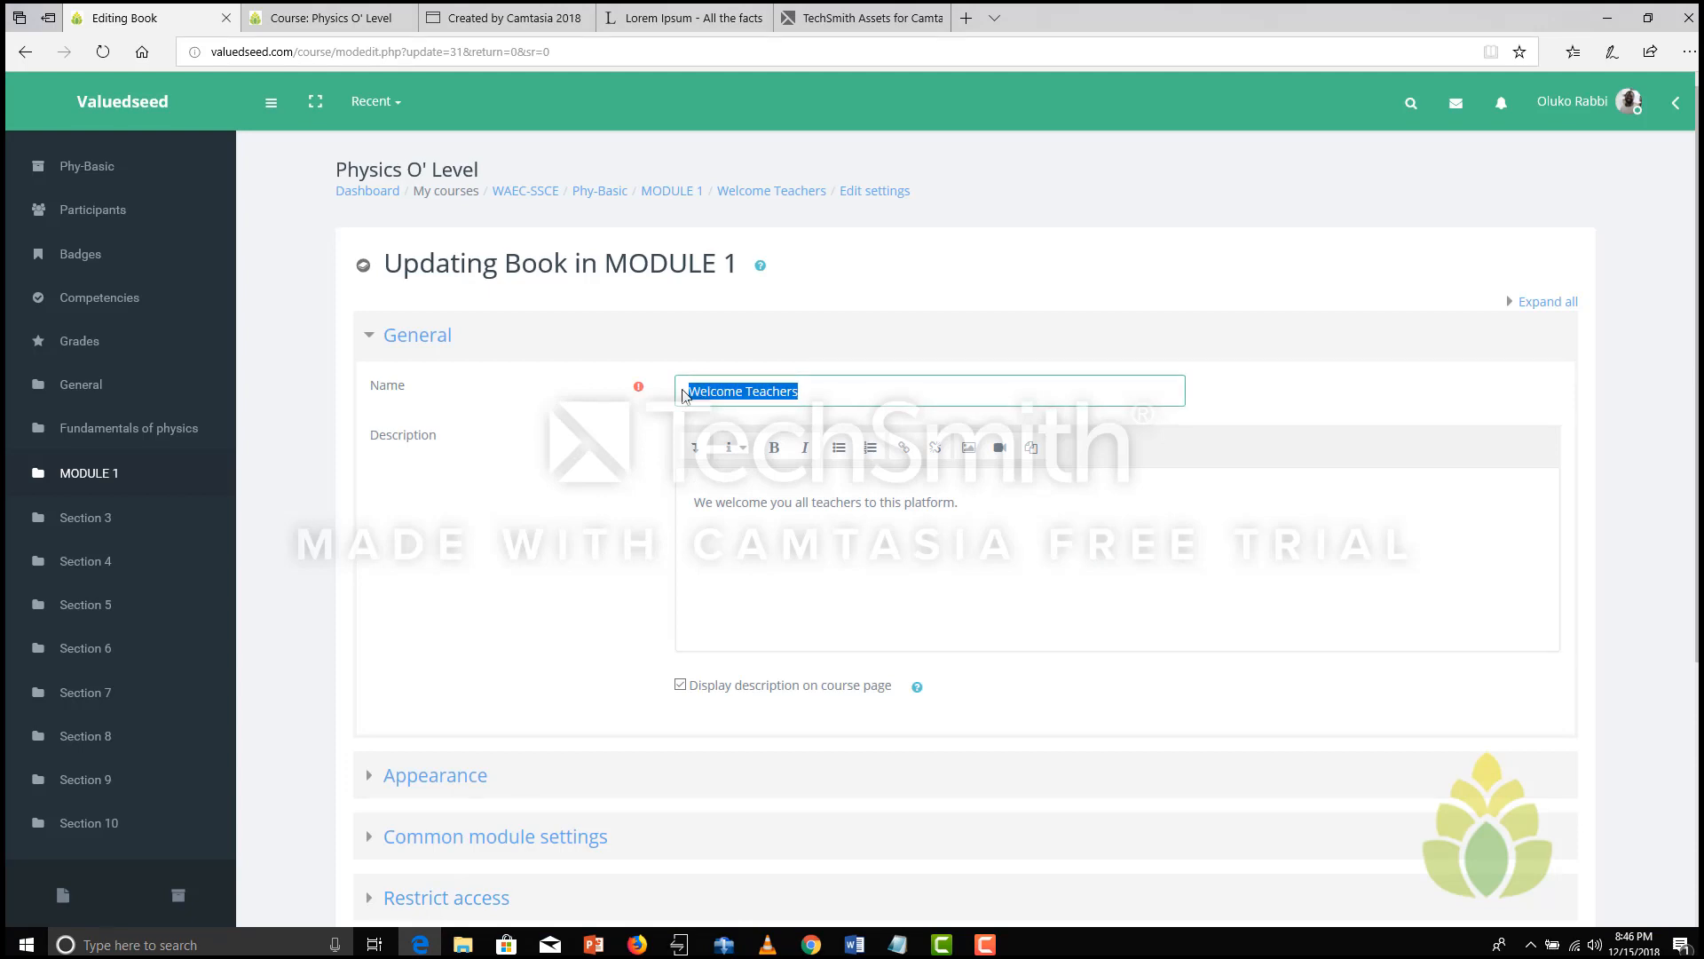
key(ctrl+v)
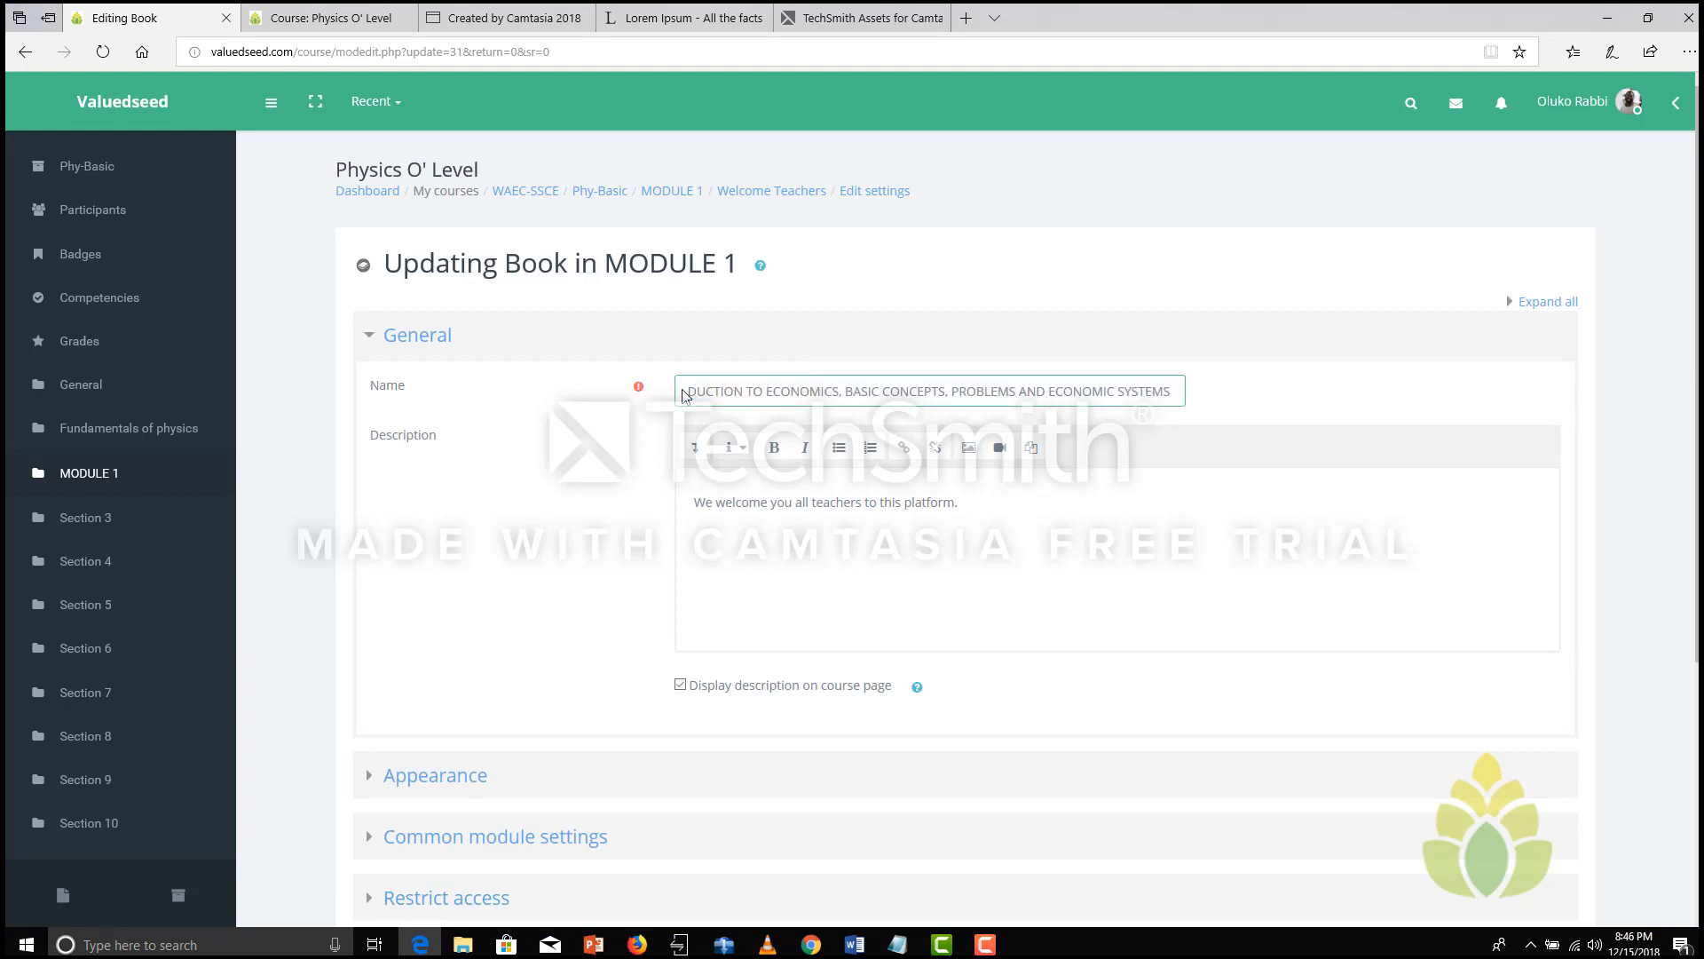
text(.)
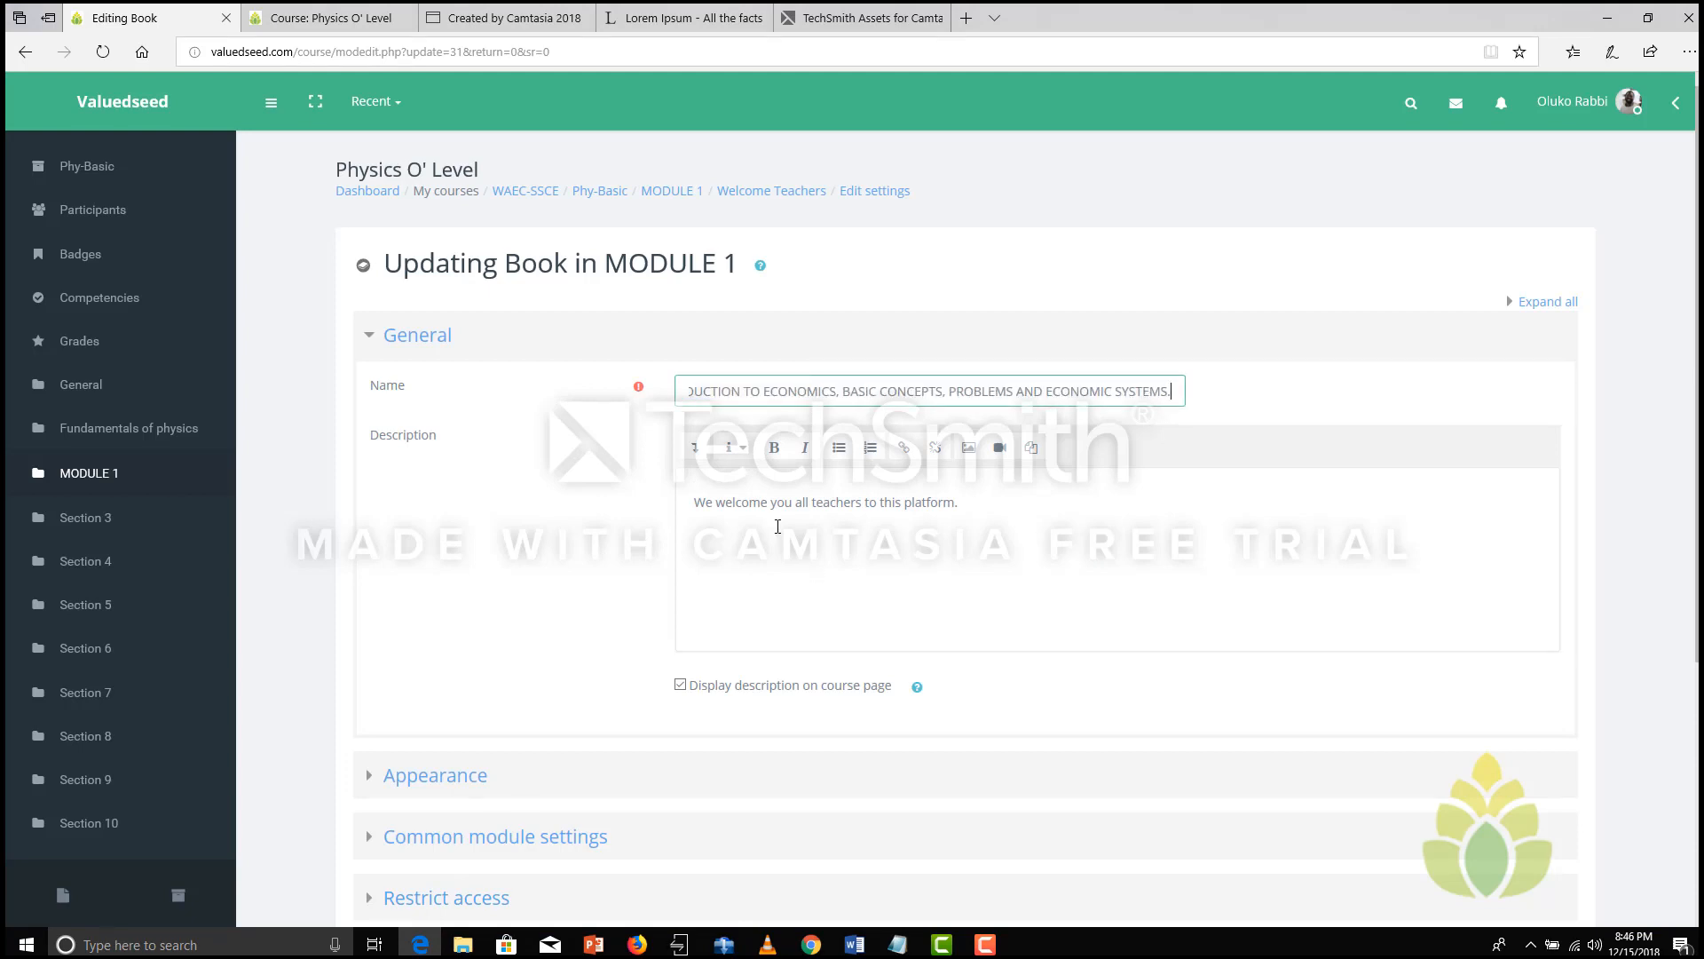
Step: Switch to Word and copy the "In a nutshell" paragraph that closes THE SCOPE OF ECONOMICS
click(777, 527)
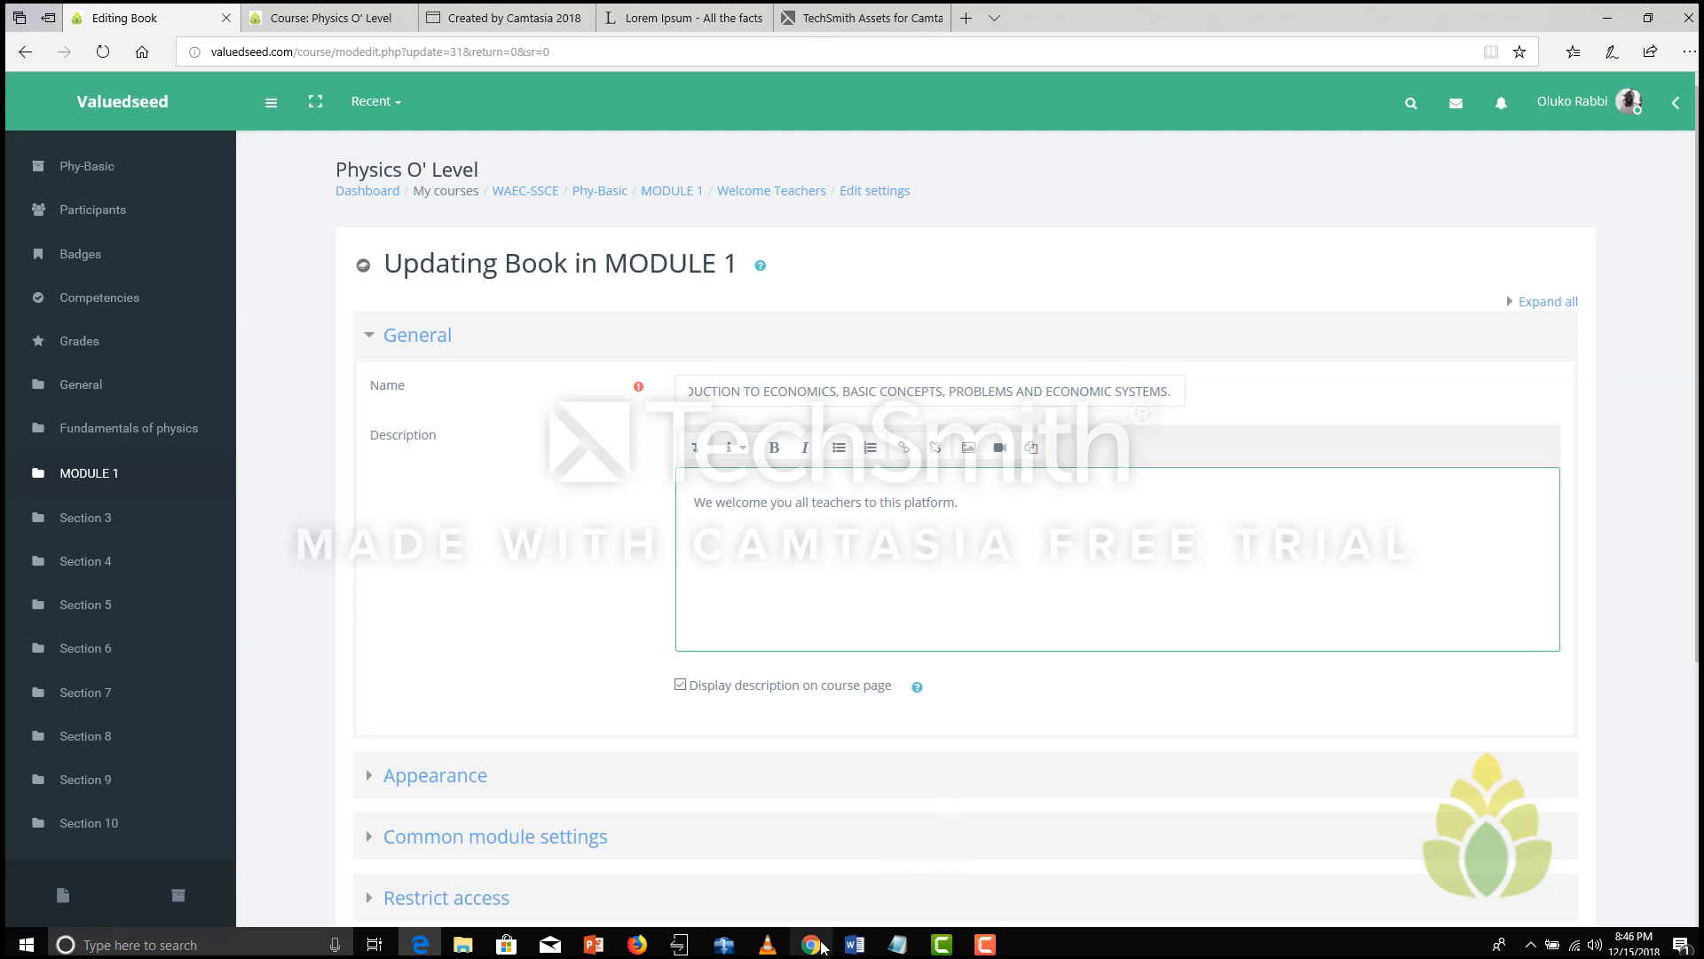
mouse_move(824, 948)
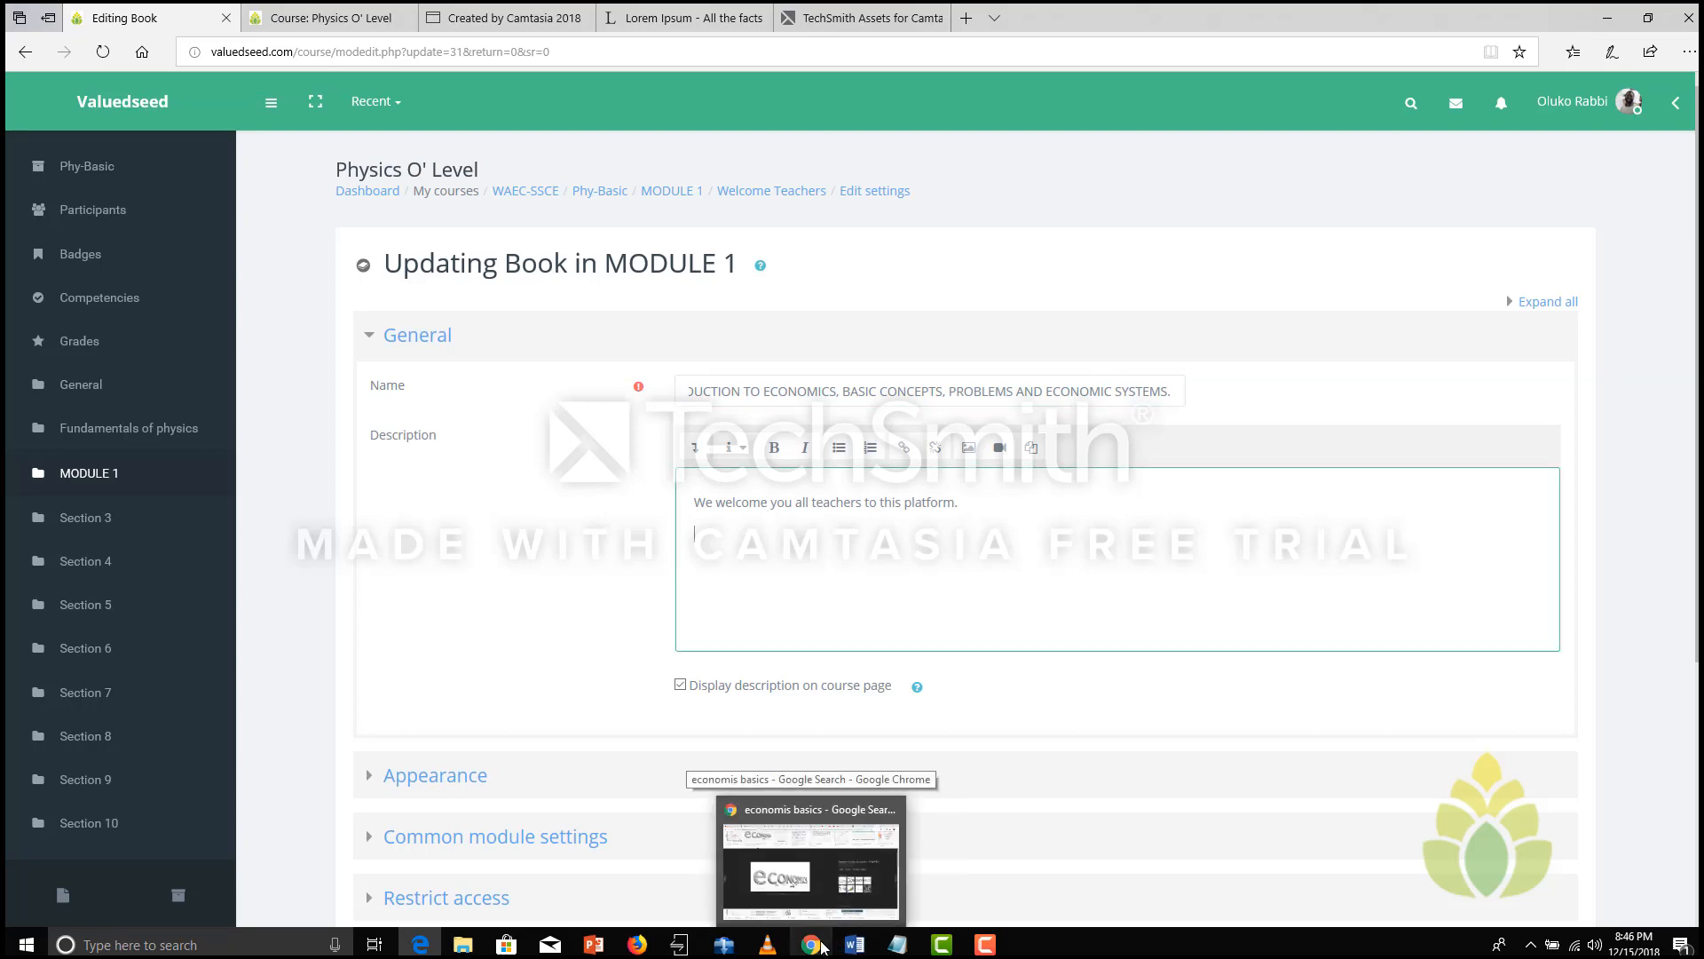
click(855, 944)
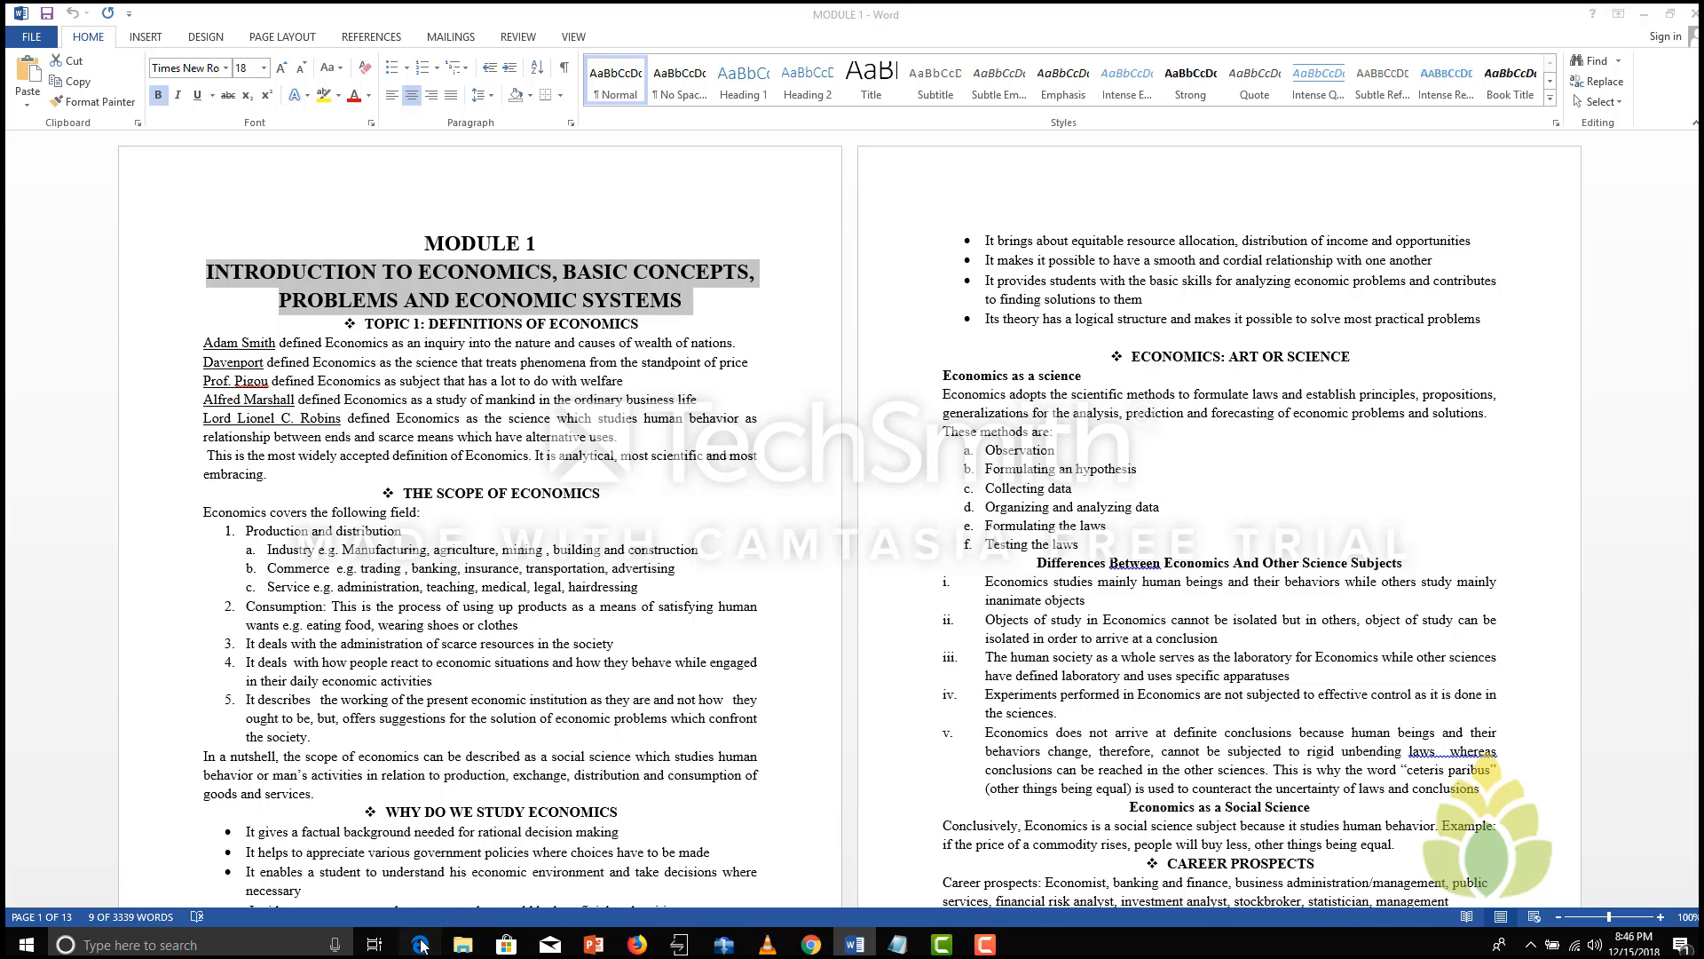
key(alt+Tab)
key(alt+Tab)
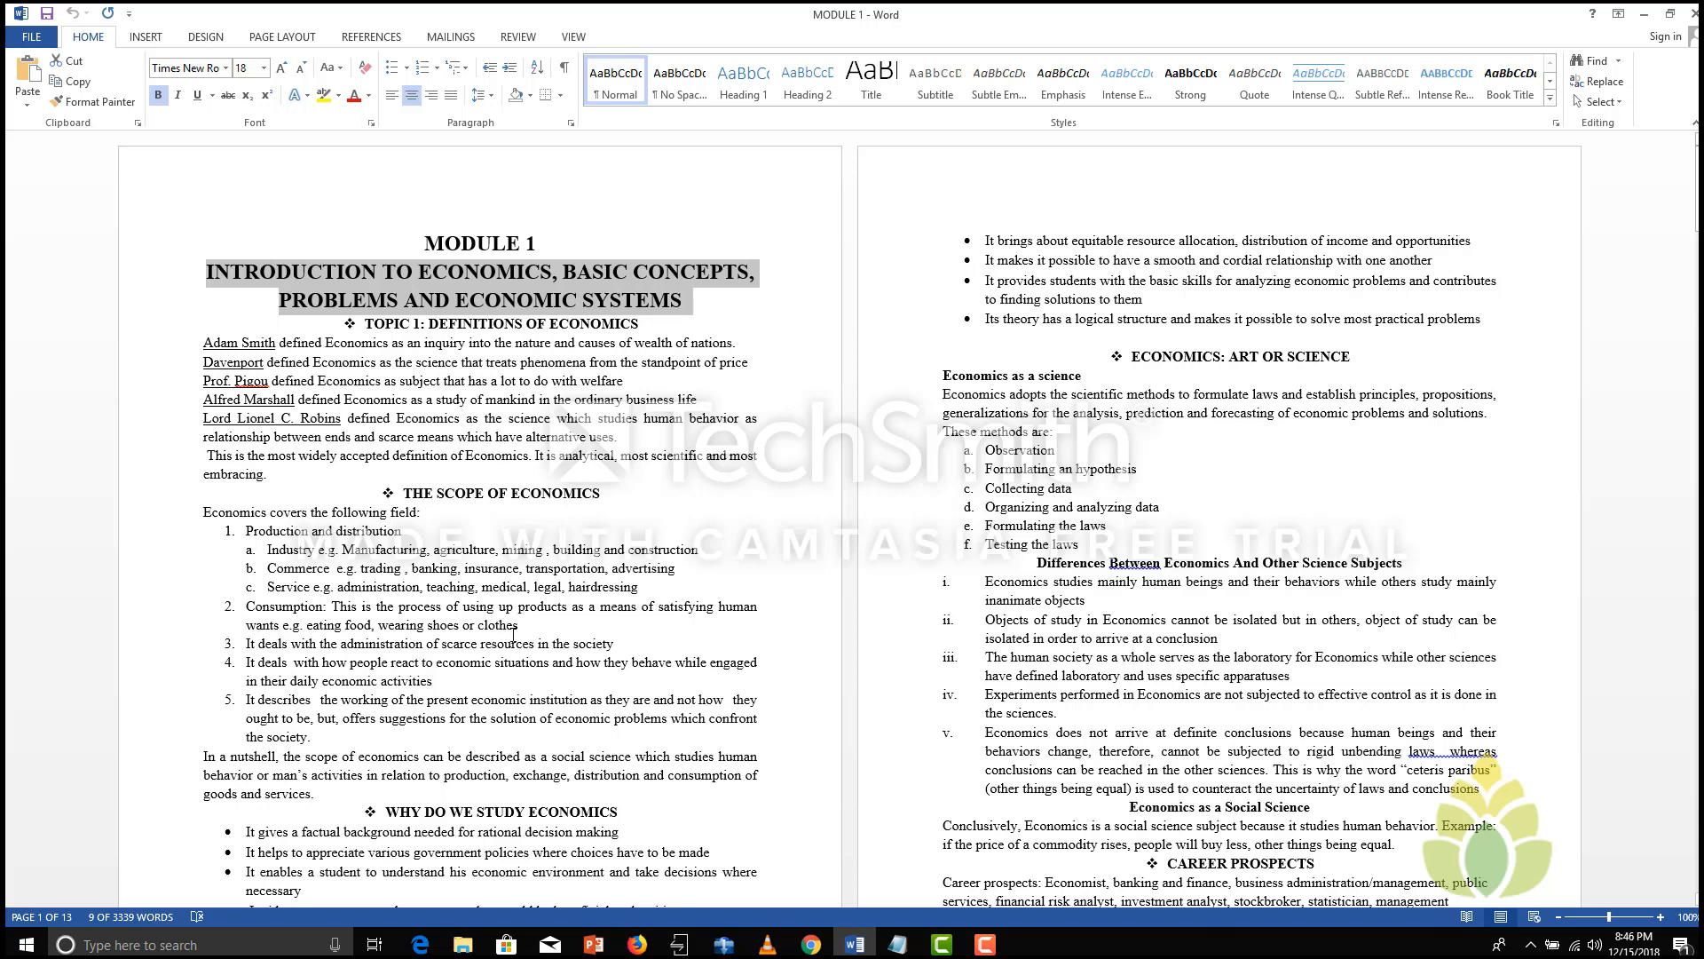
drag(316, 799, 191, 765)
click(311, 794)
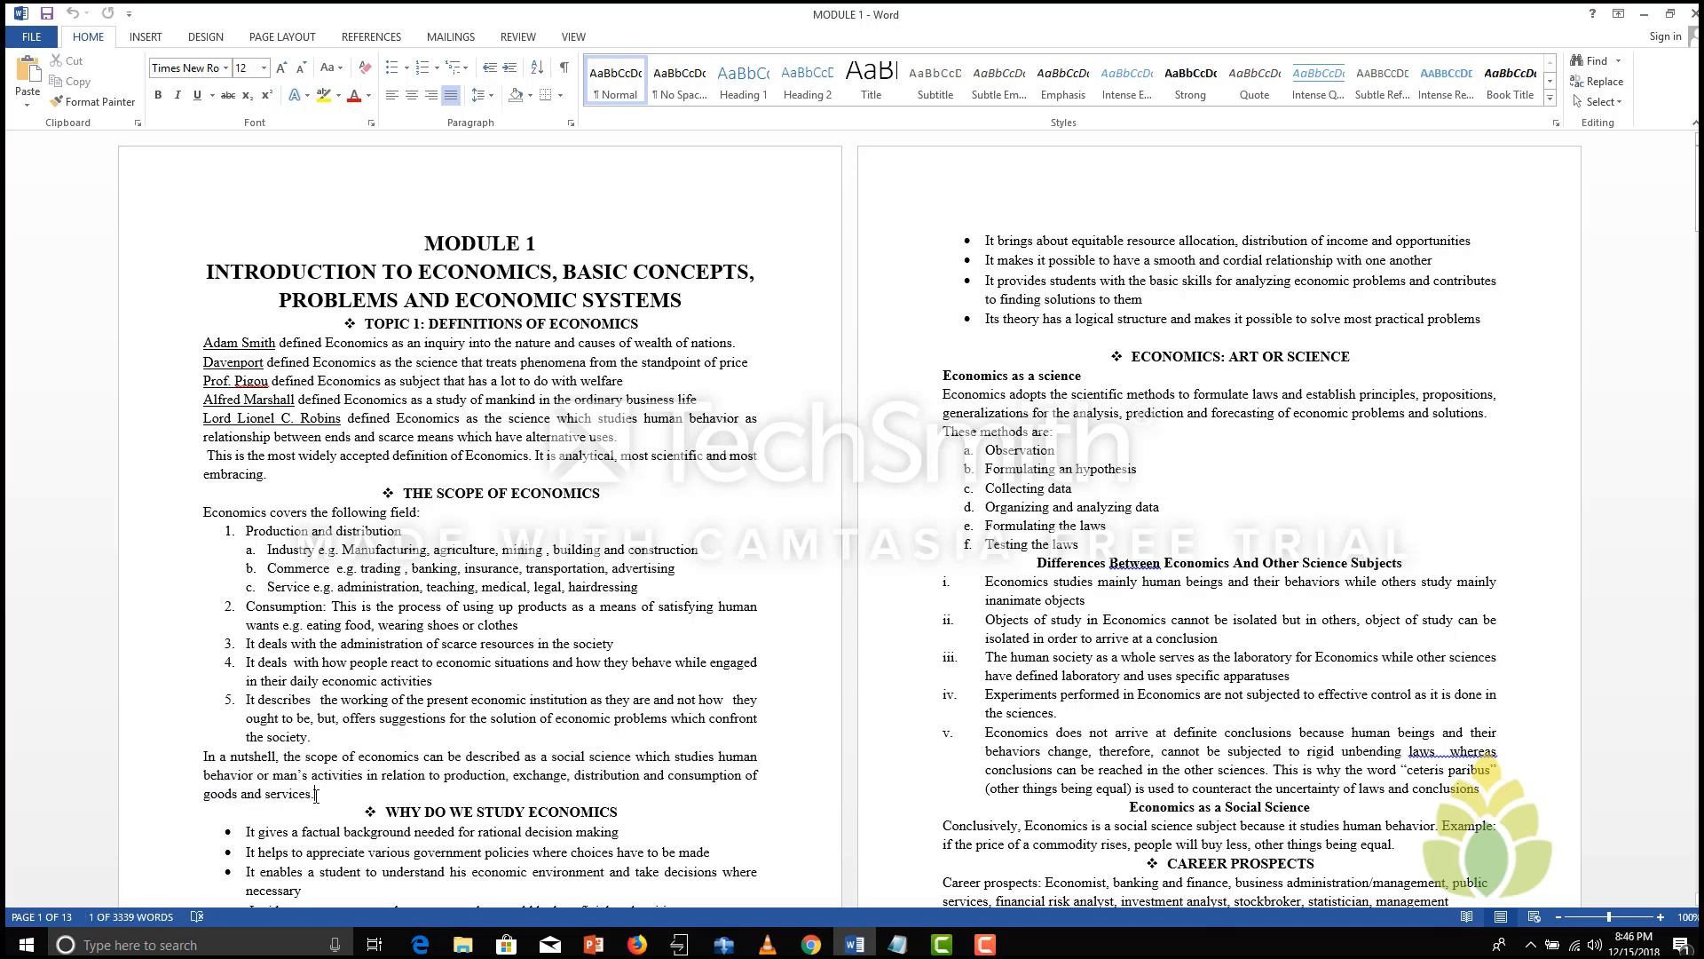
triple_click(256, 771)
right_click(265, 770)
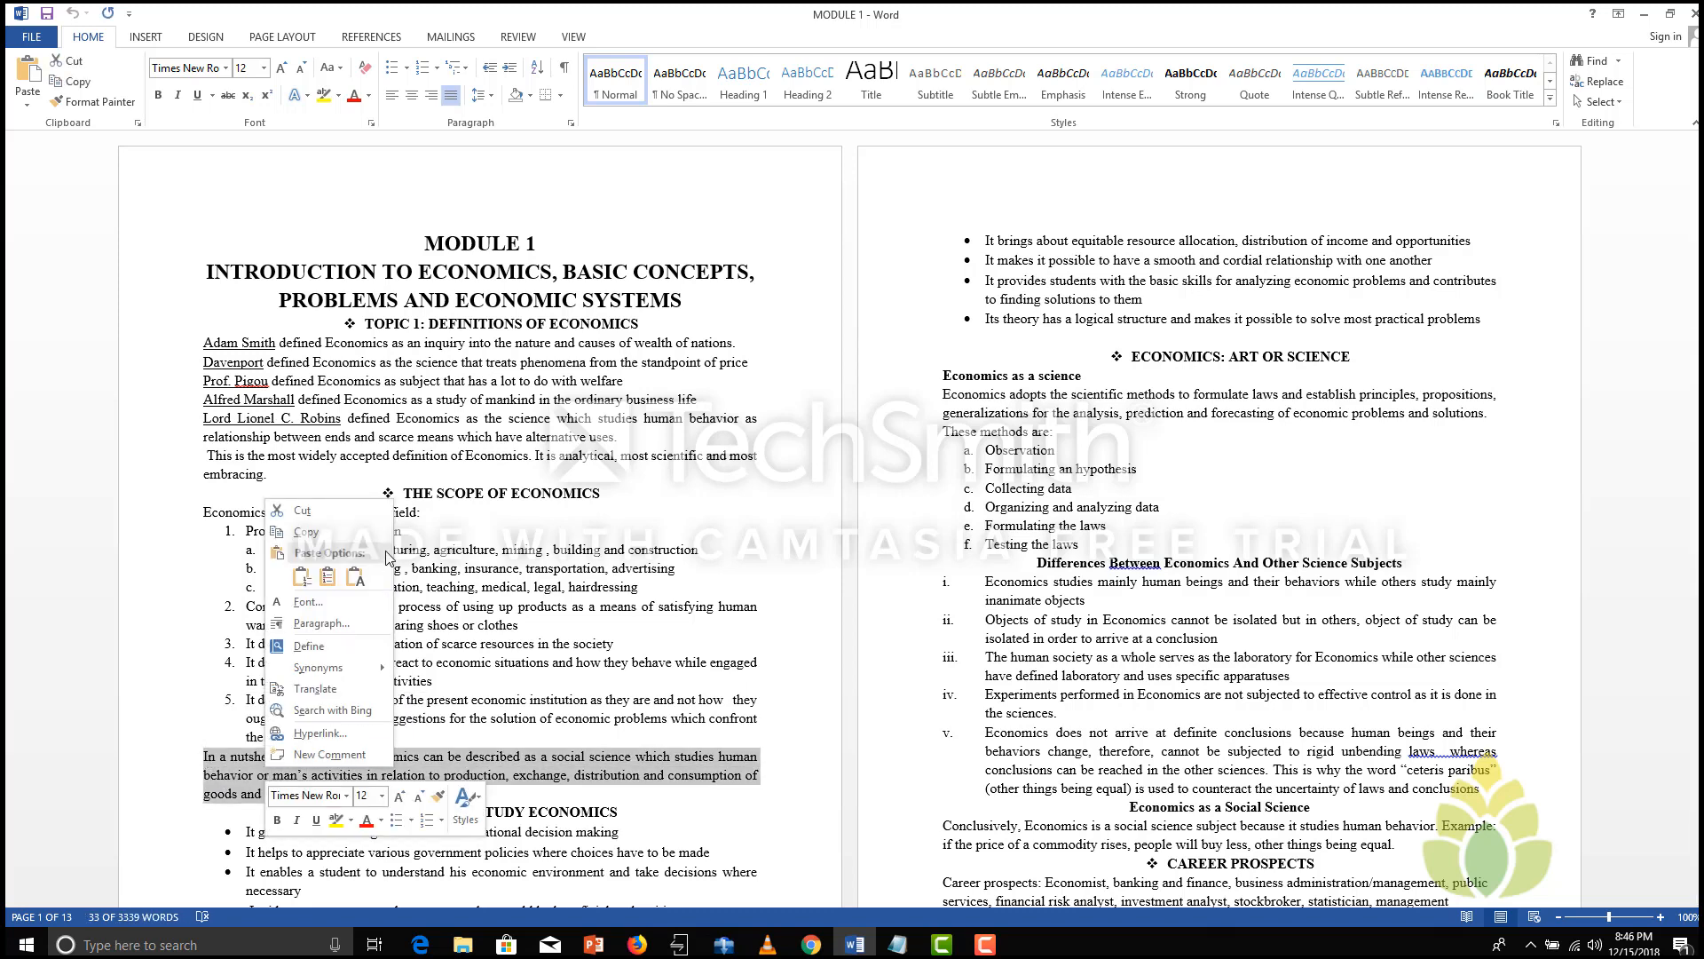
click(343, 535)
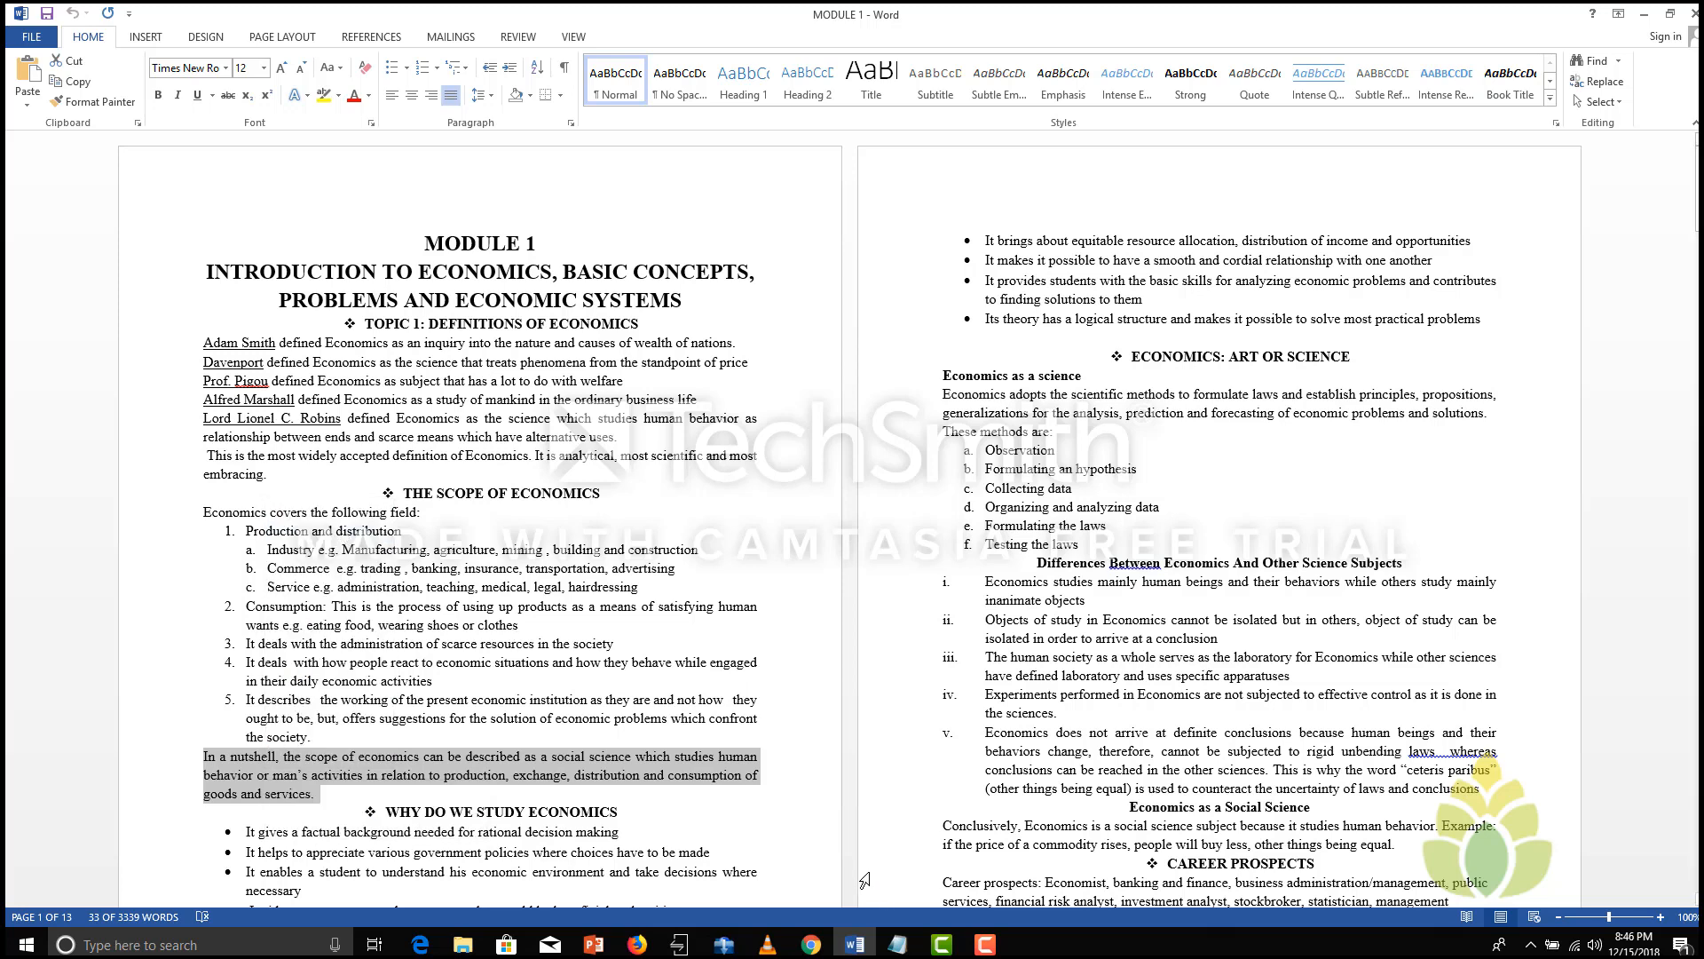
Step: Switch back to Edge and replace the book description's welcome text with the copied "In a nutshell" paragraph
click(421, 945)
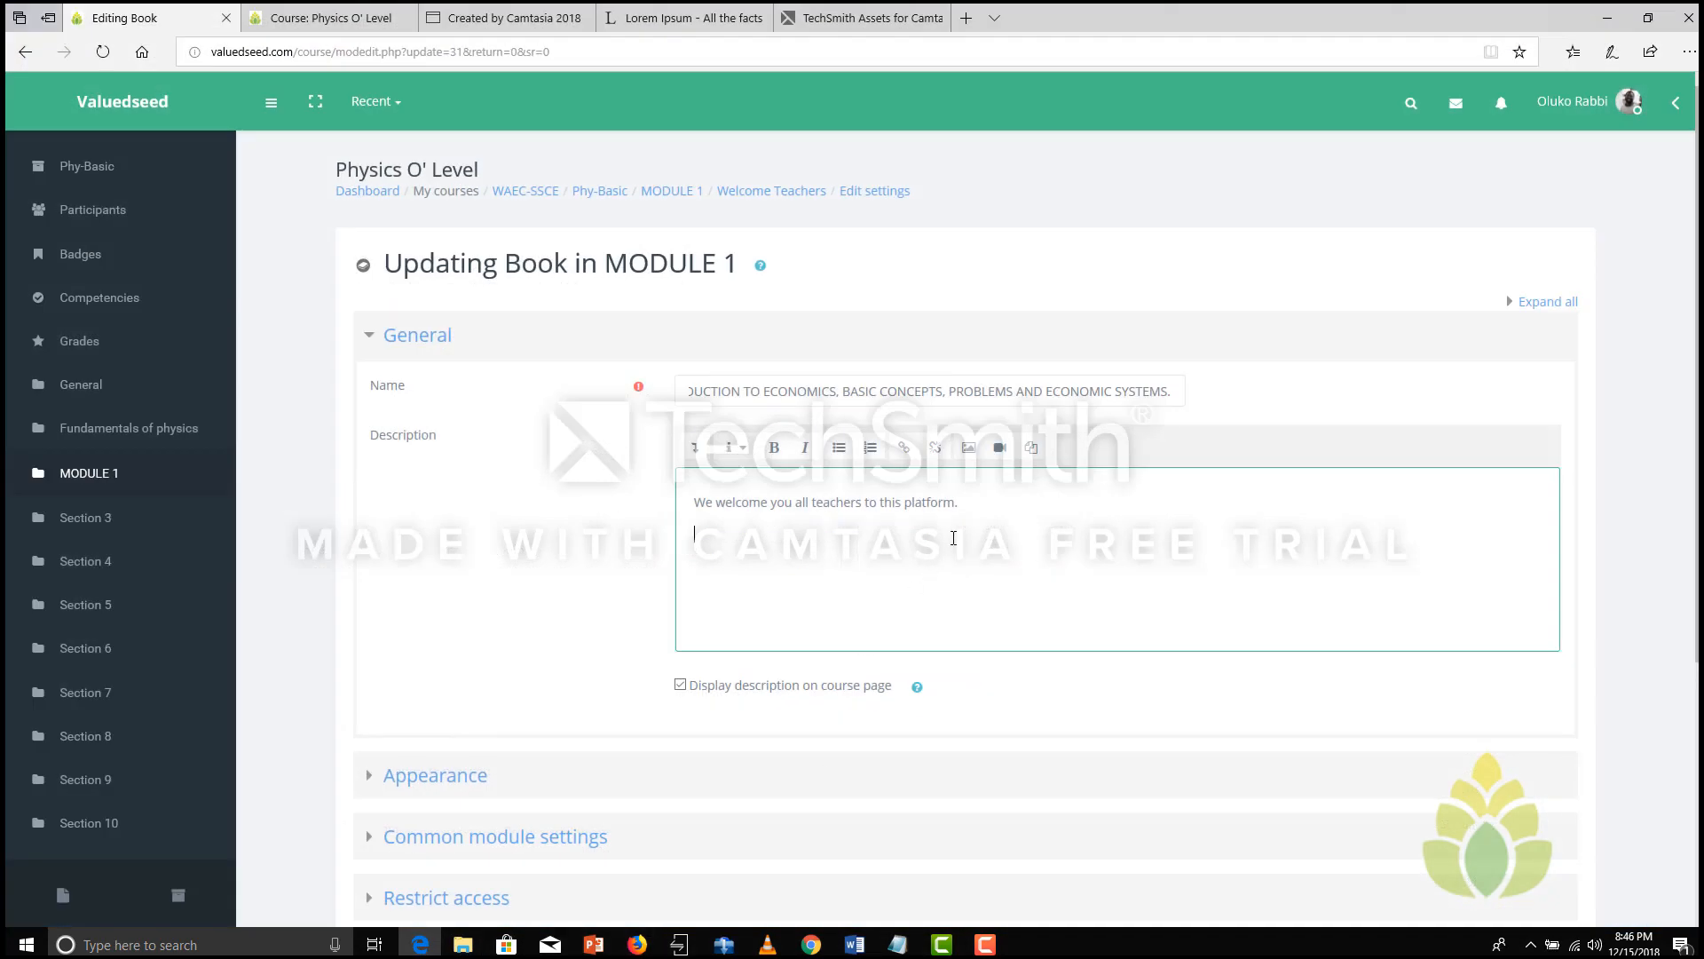
drag(959, 503, 802, 539)
drag(694, 503, 992, 506)
key(ctrl+v)
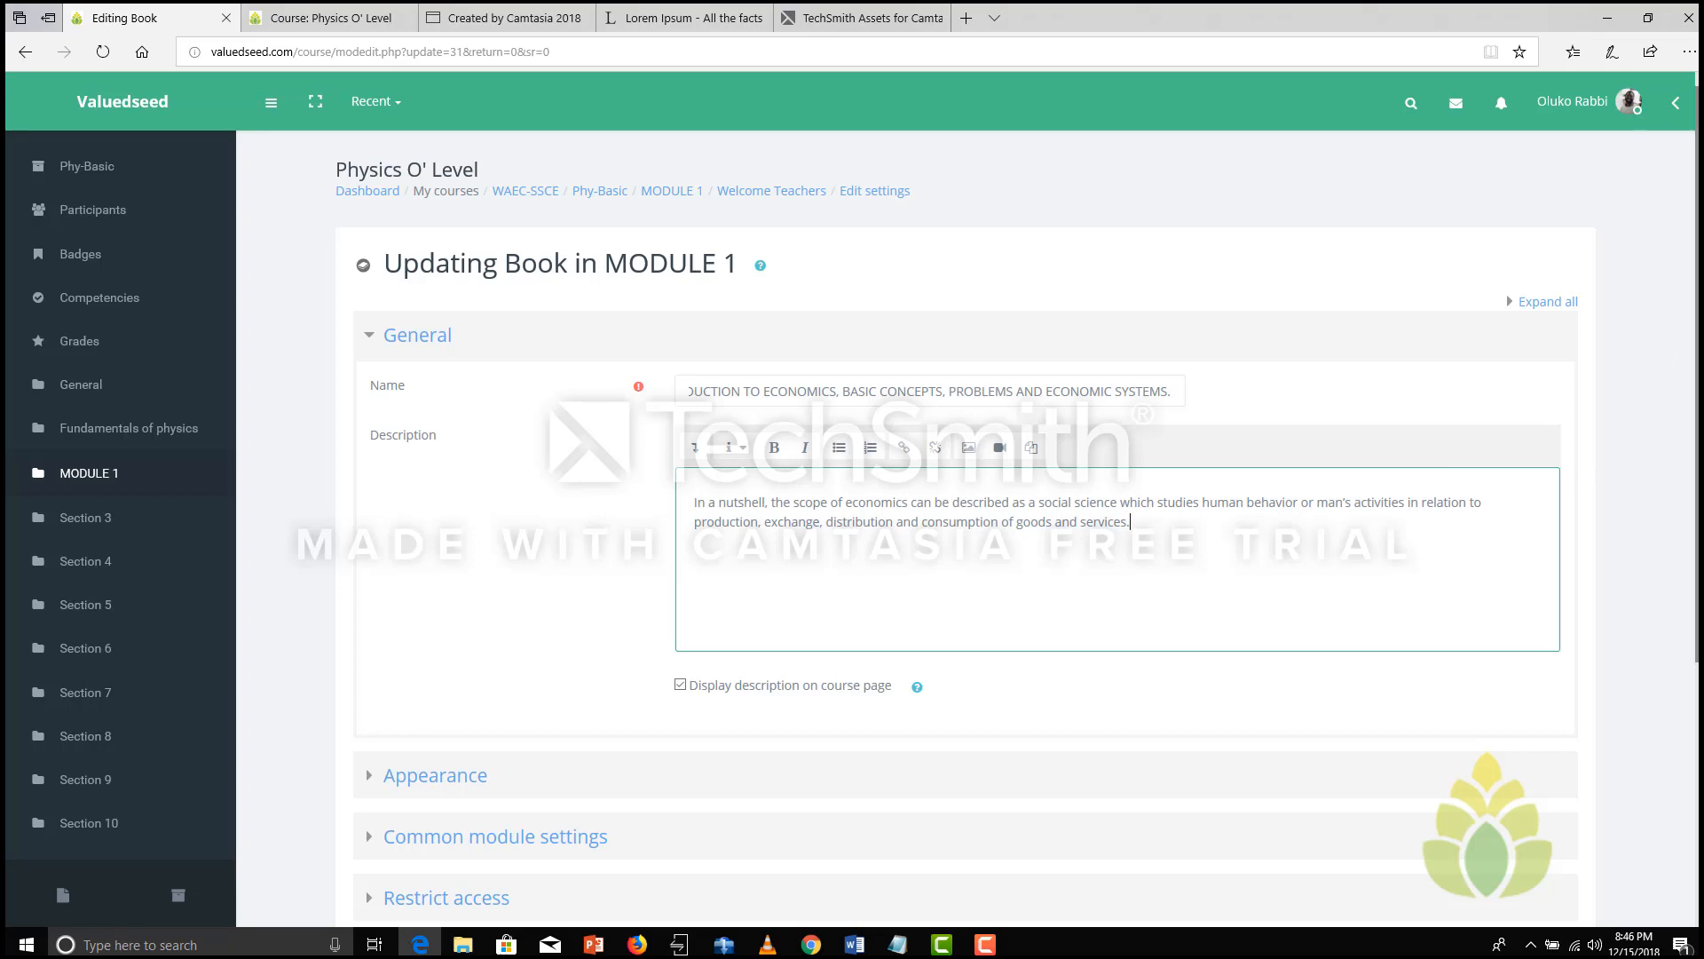
Step: Save the renamed book's settings and return to the course page
scroll(1690, 342, down, 2)
scroll(1689, 341, down, 2)
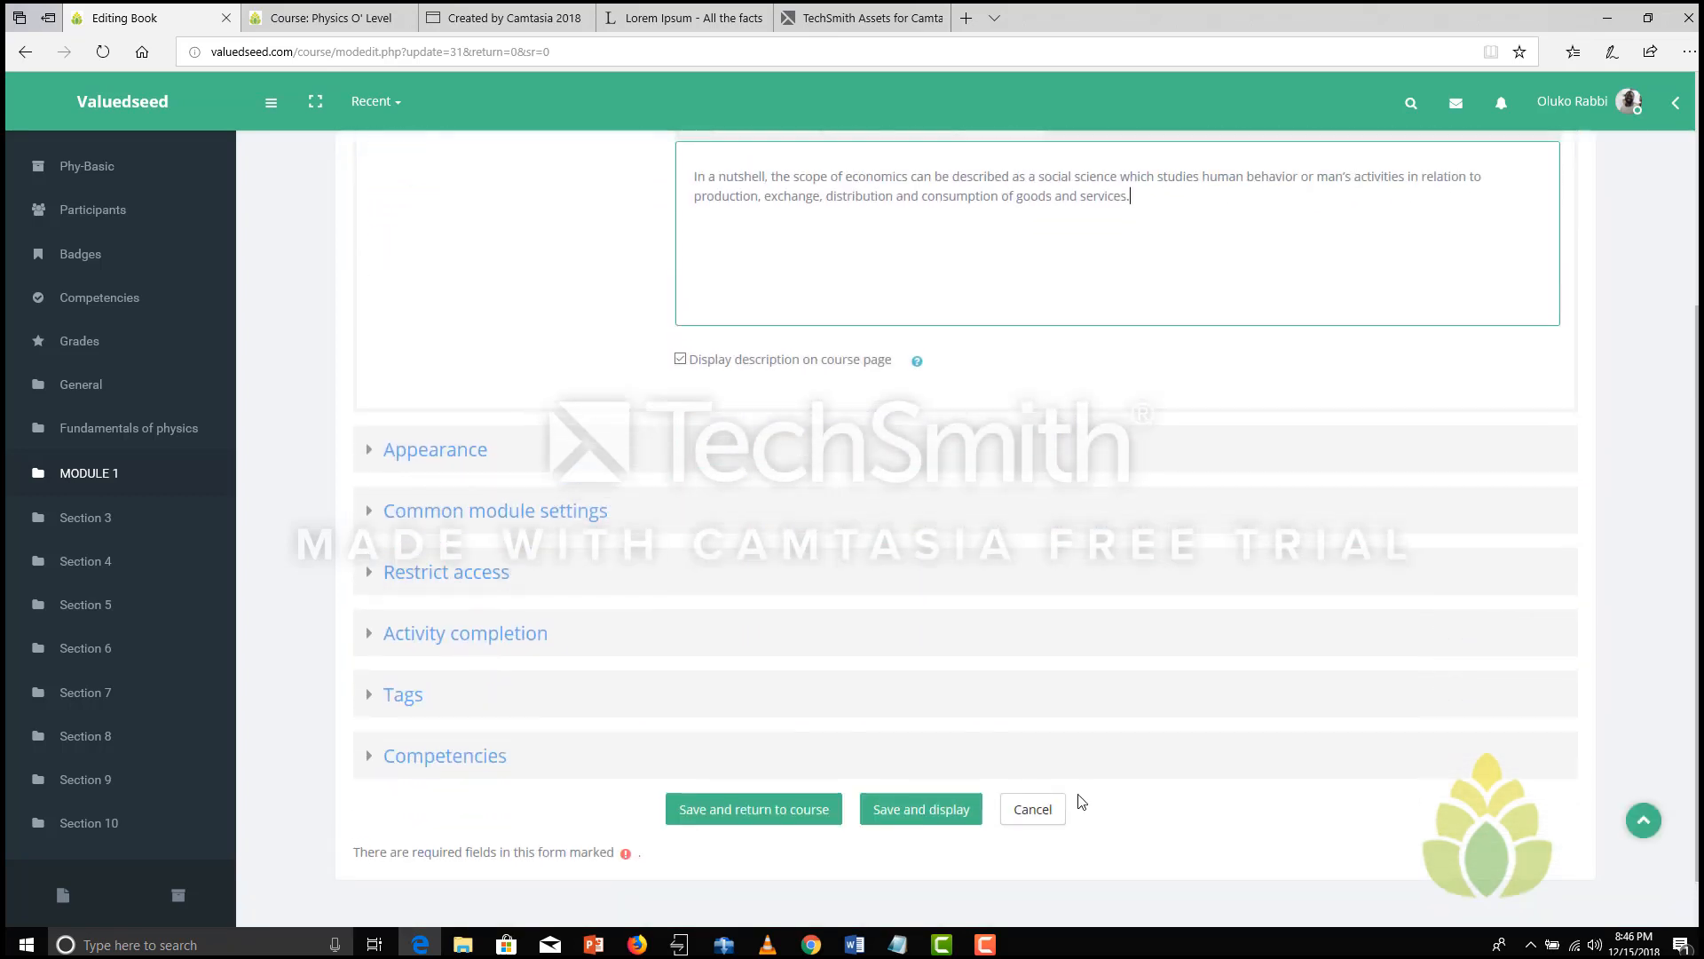
click(778, 817)
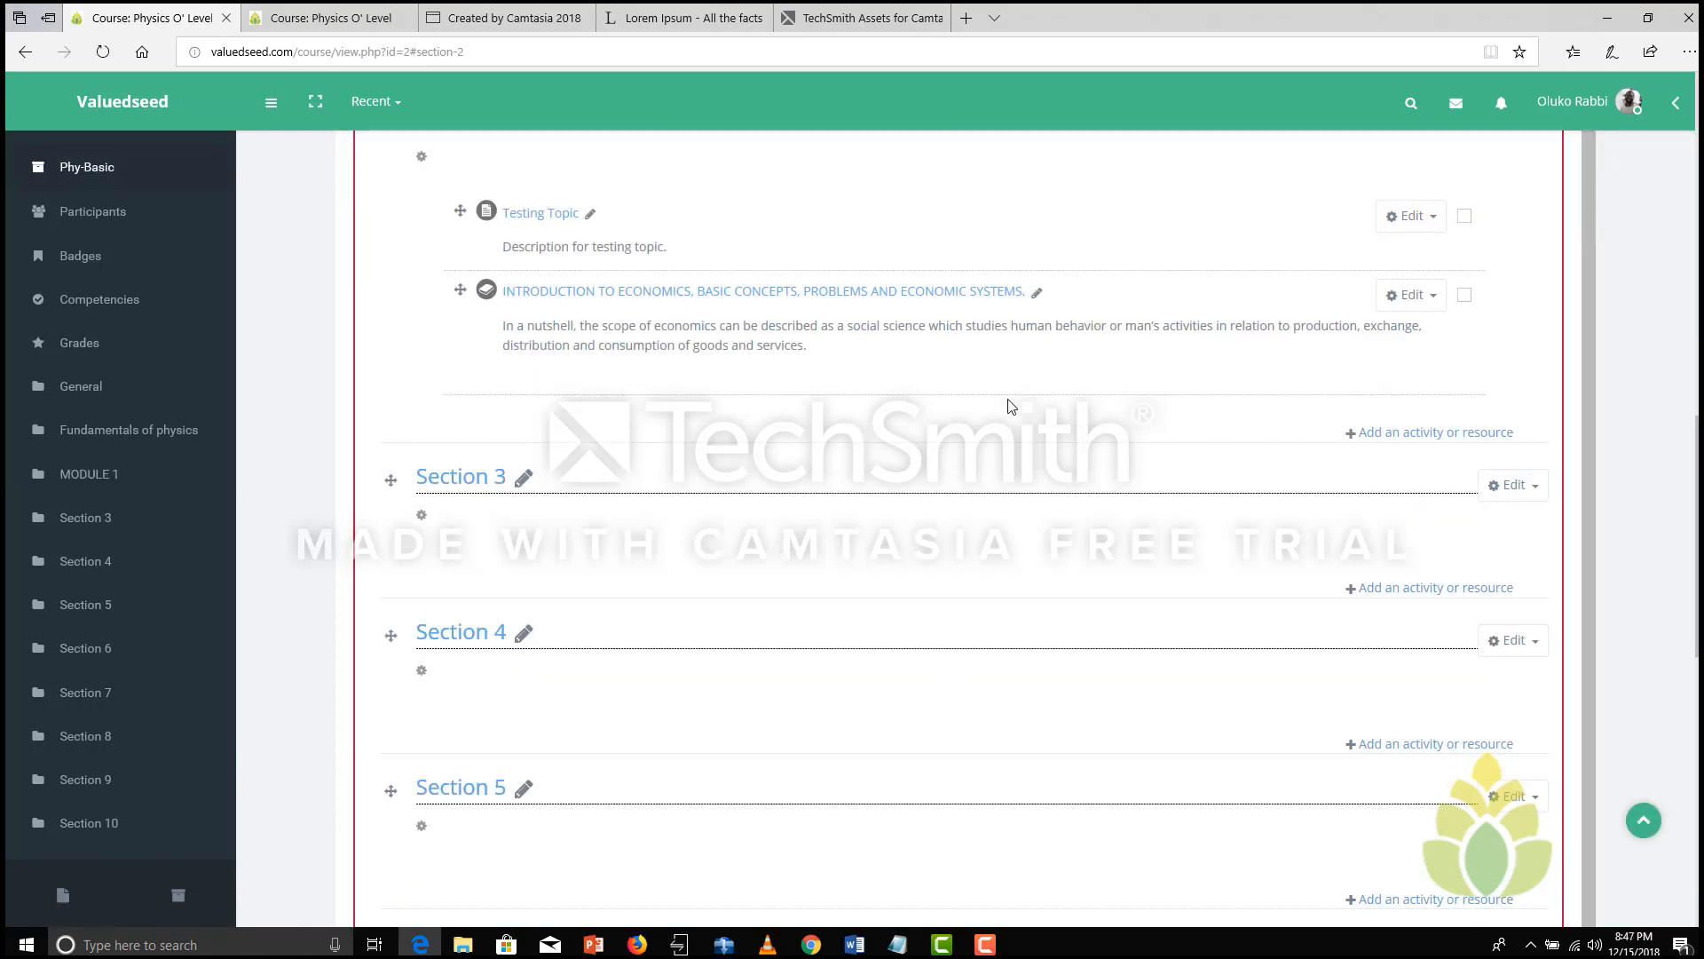
Step: Reopen the settings of the INTRODUCTION TO ECONOMICS book in MODULE 1 and look over its name, description and collapsed sections
click(1427, 298)
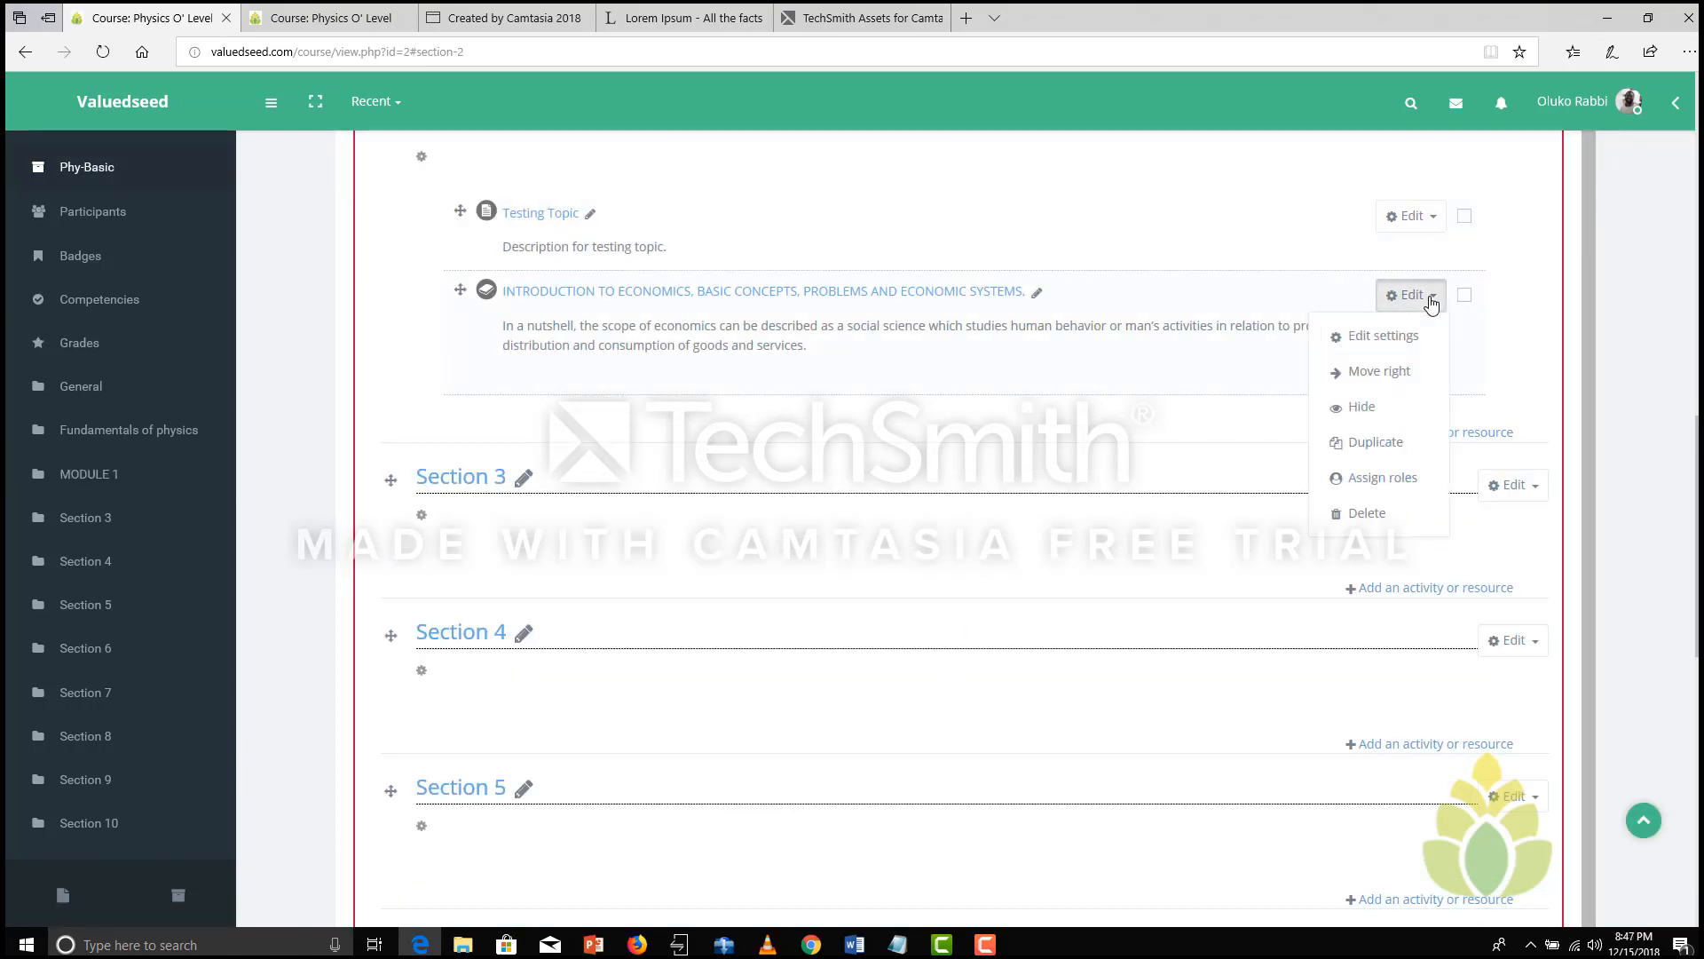
click(1397, 338)
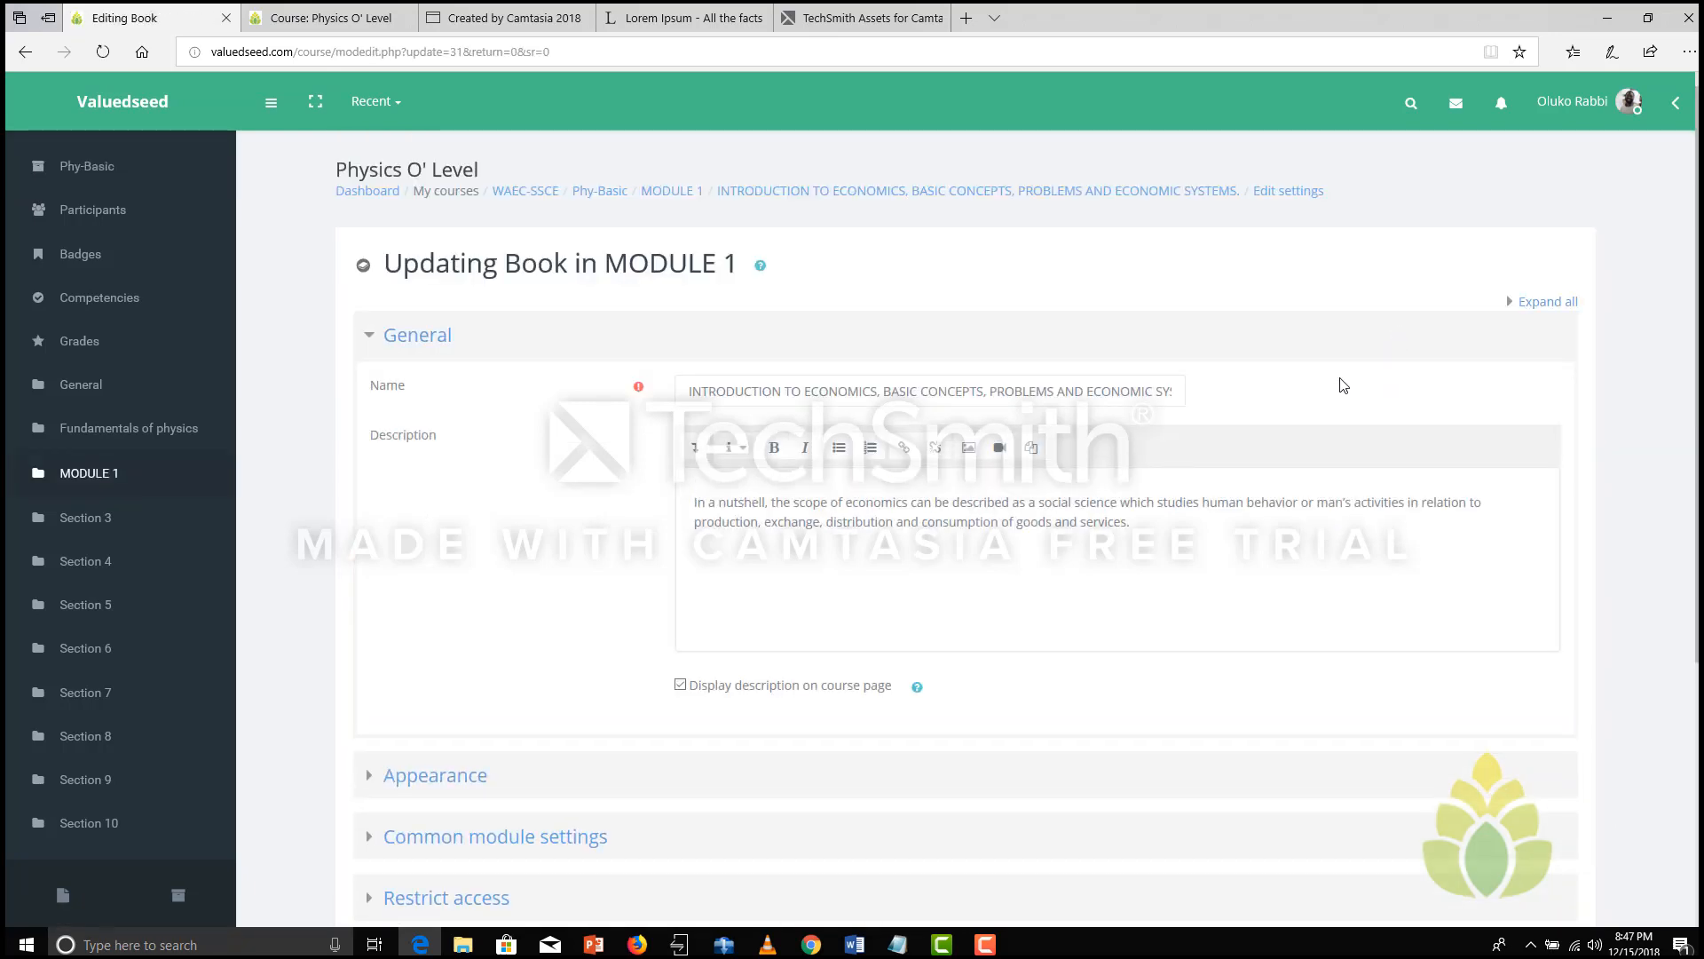
click(1032, 572)
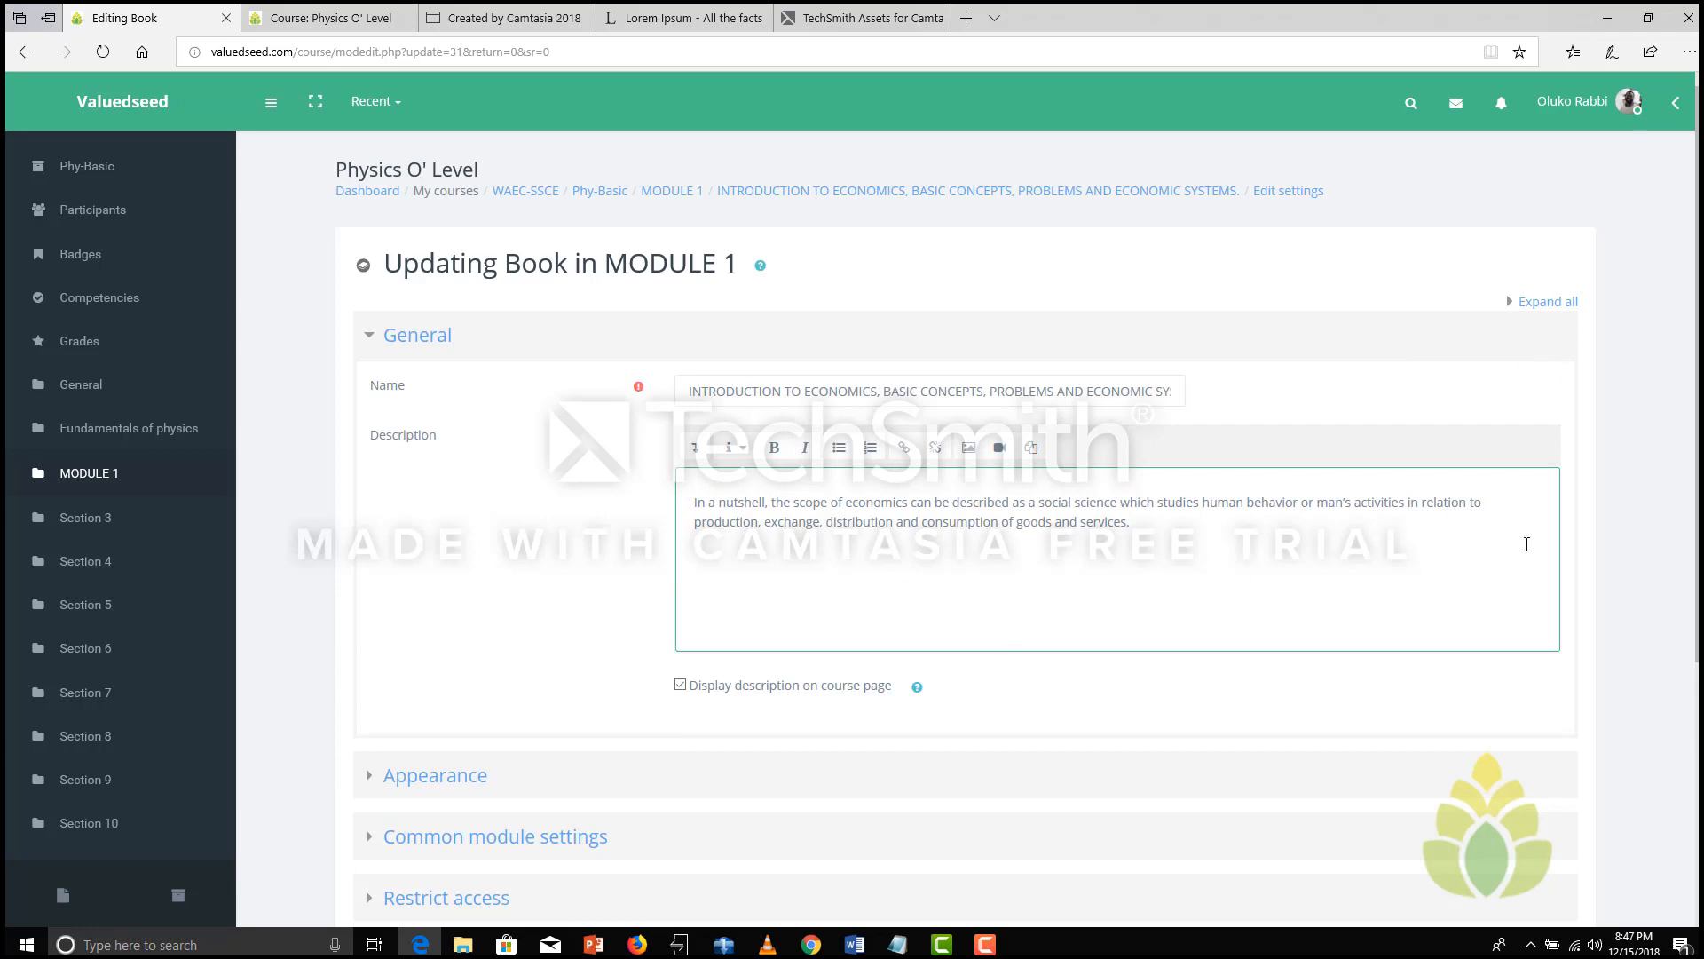
scroll(1696, 641, down, 5)
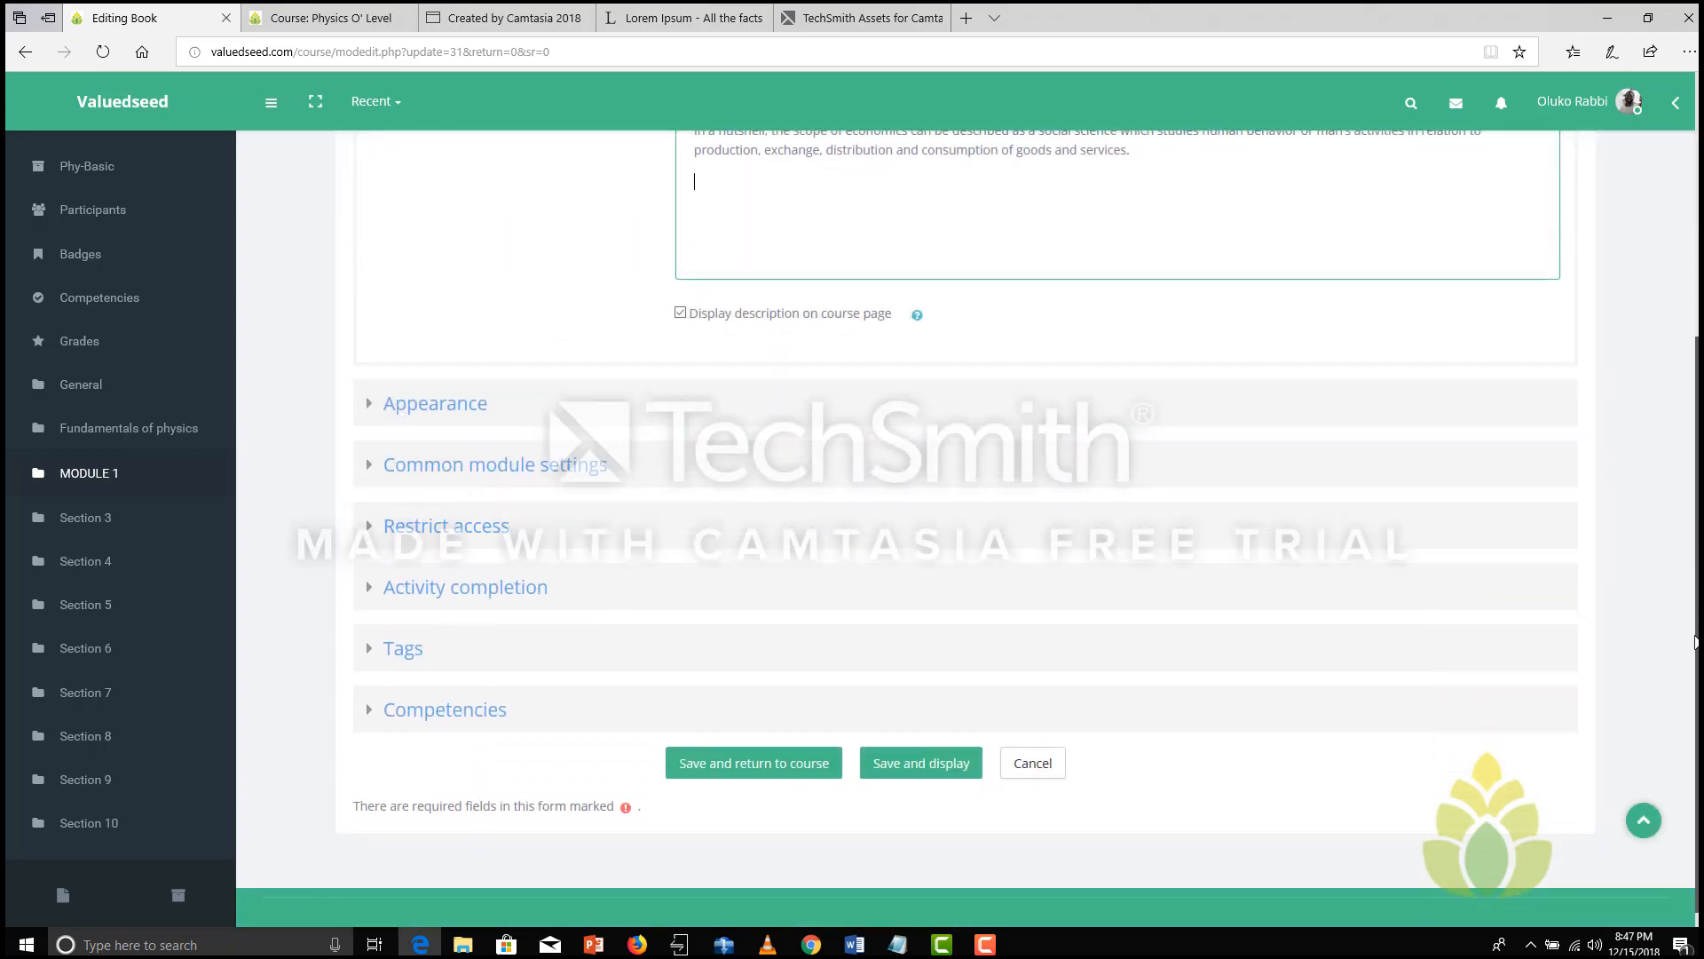
scroll(1696, 641, up, 4)
scroll(965, 532, down, 1)
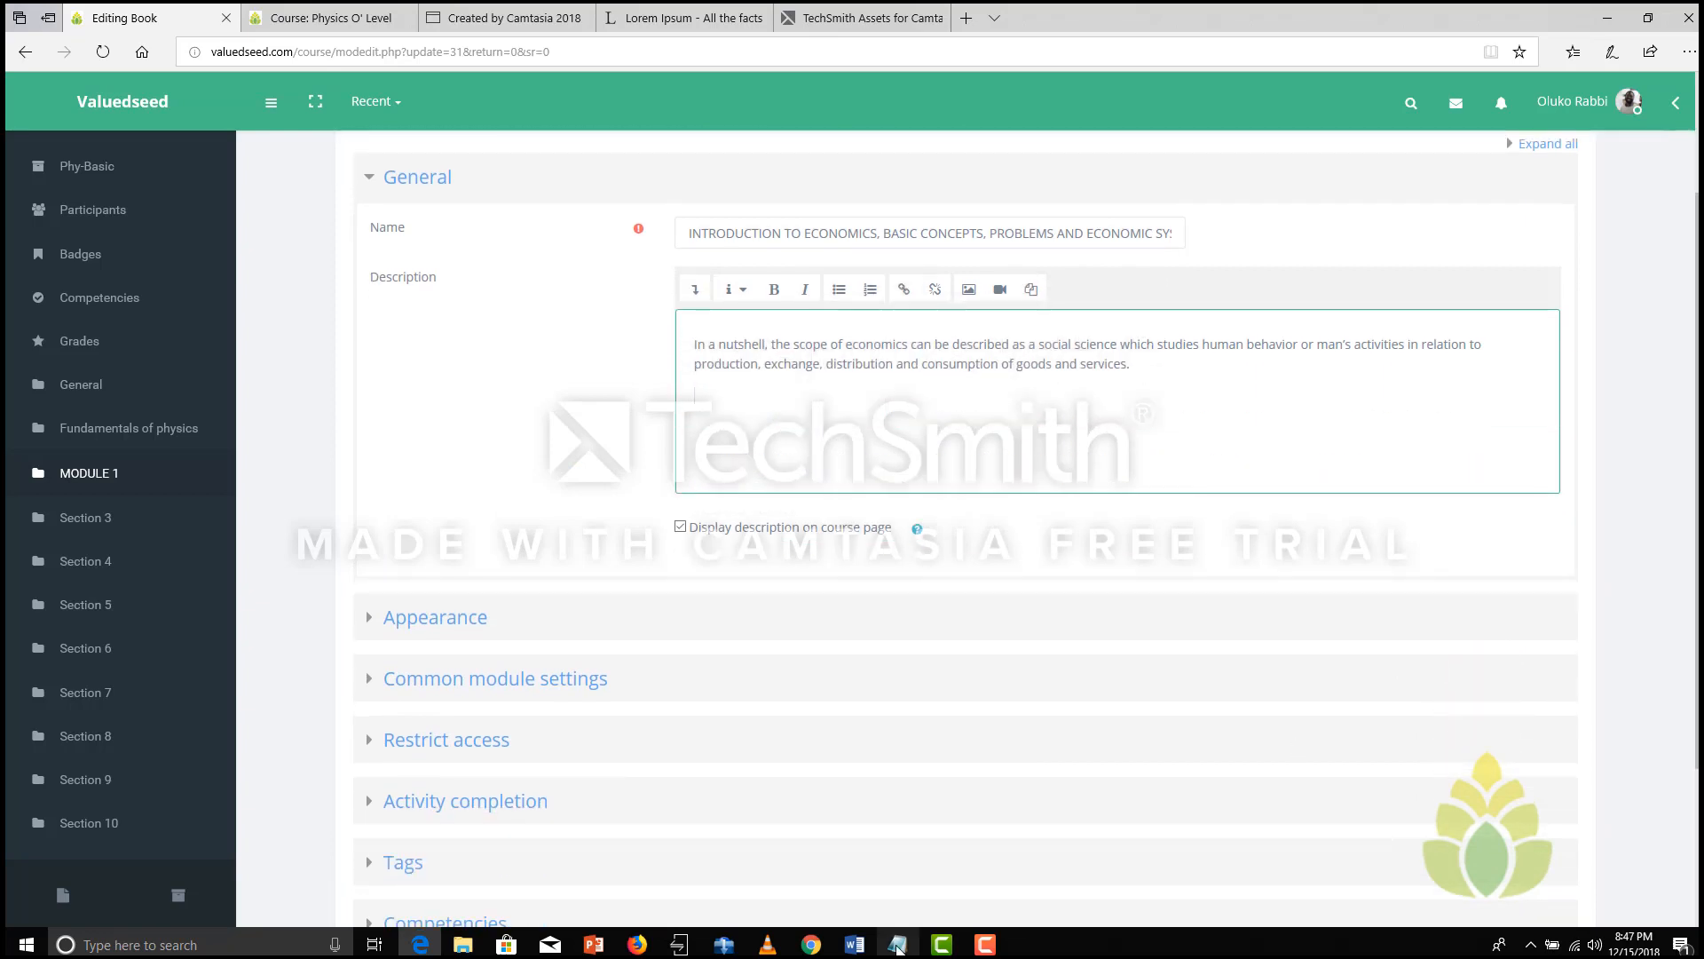
scroll(1690, 408, down, 2)
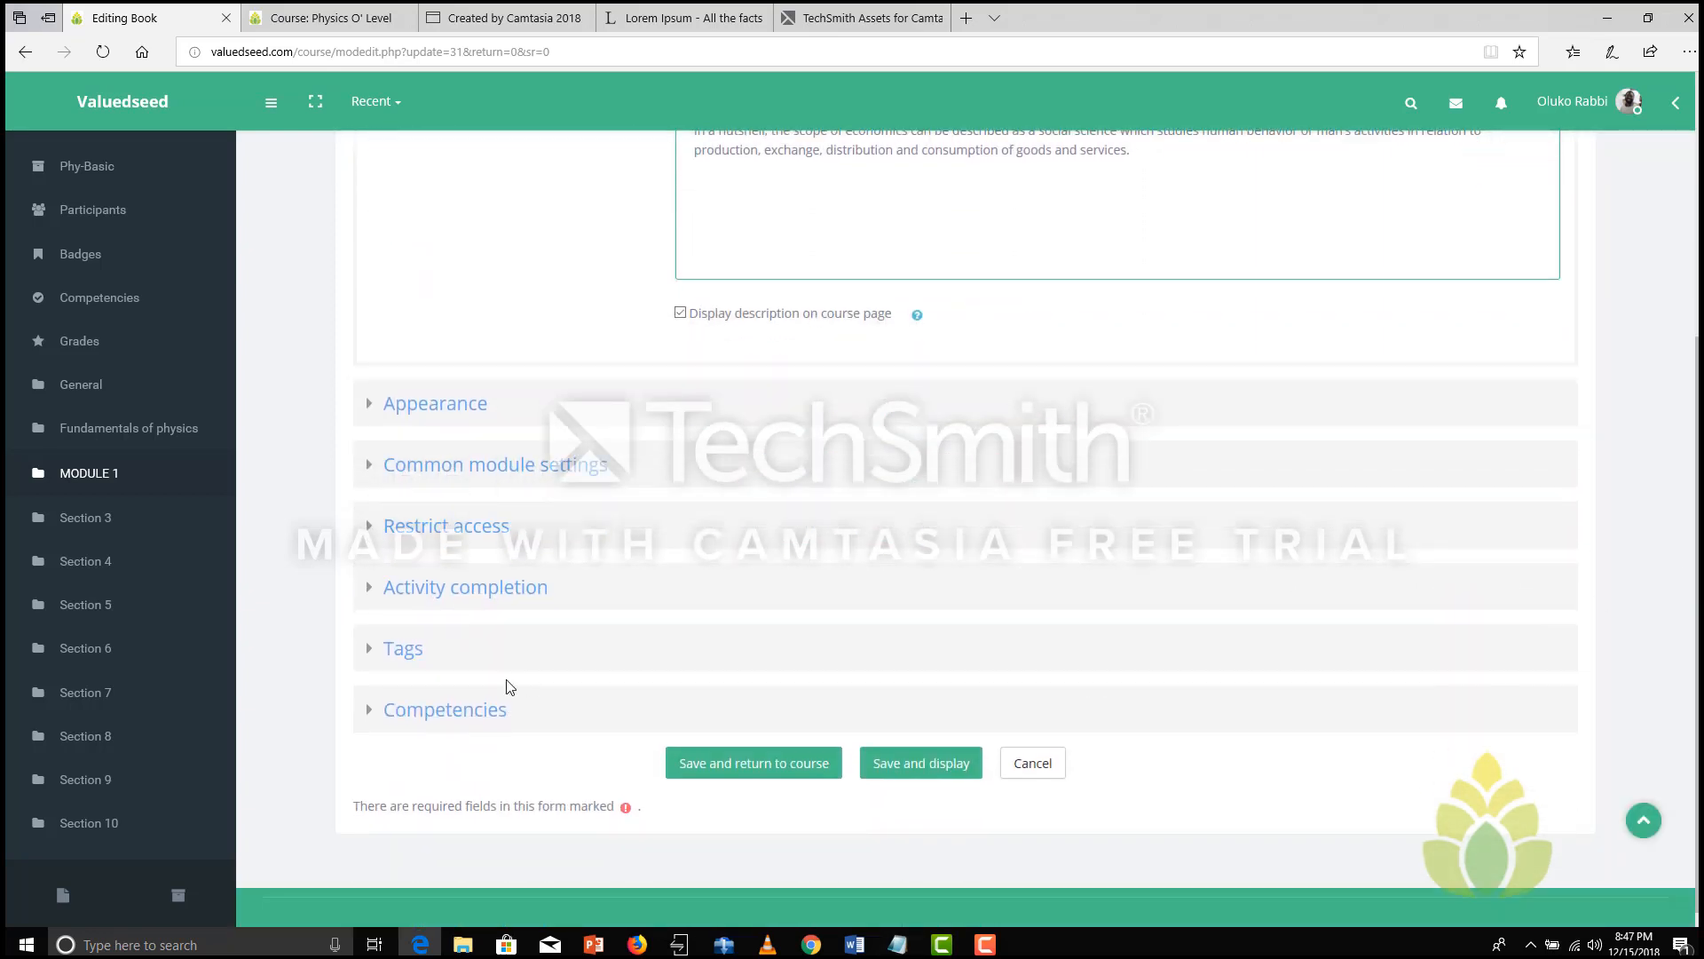
Step: Review the Completion tracking options in the book's Activity completion settings, and save back to the course page
click(373, 589)
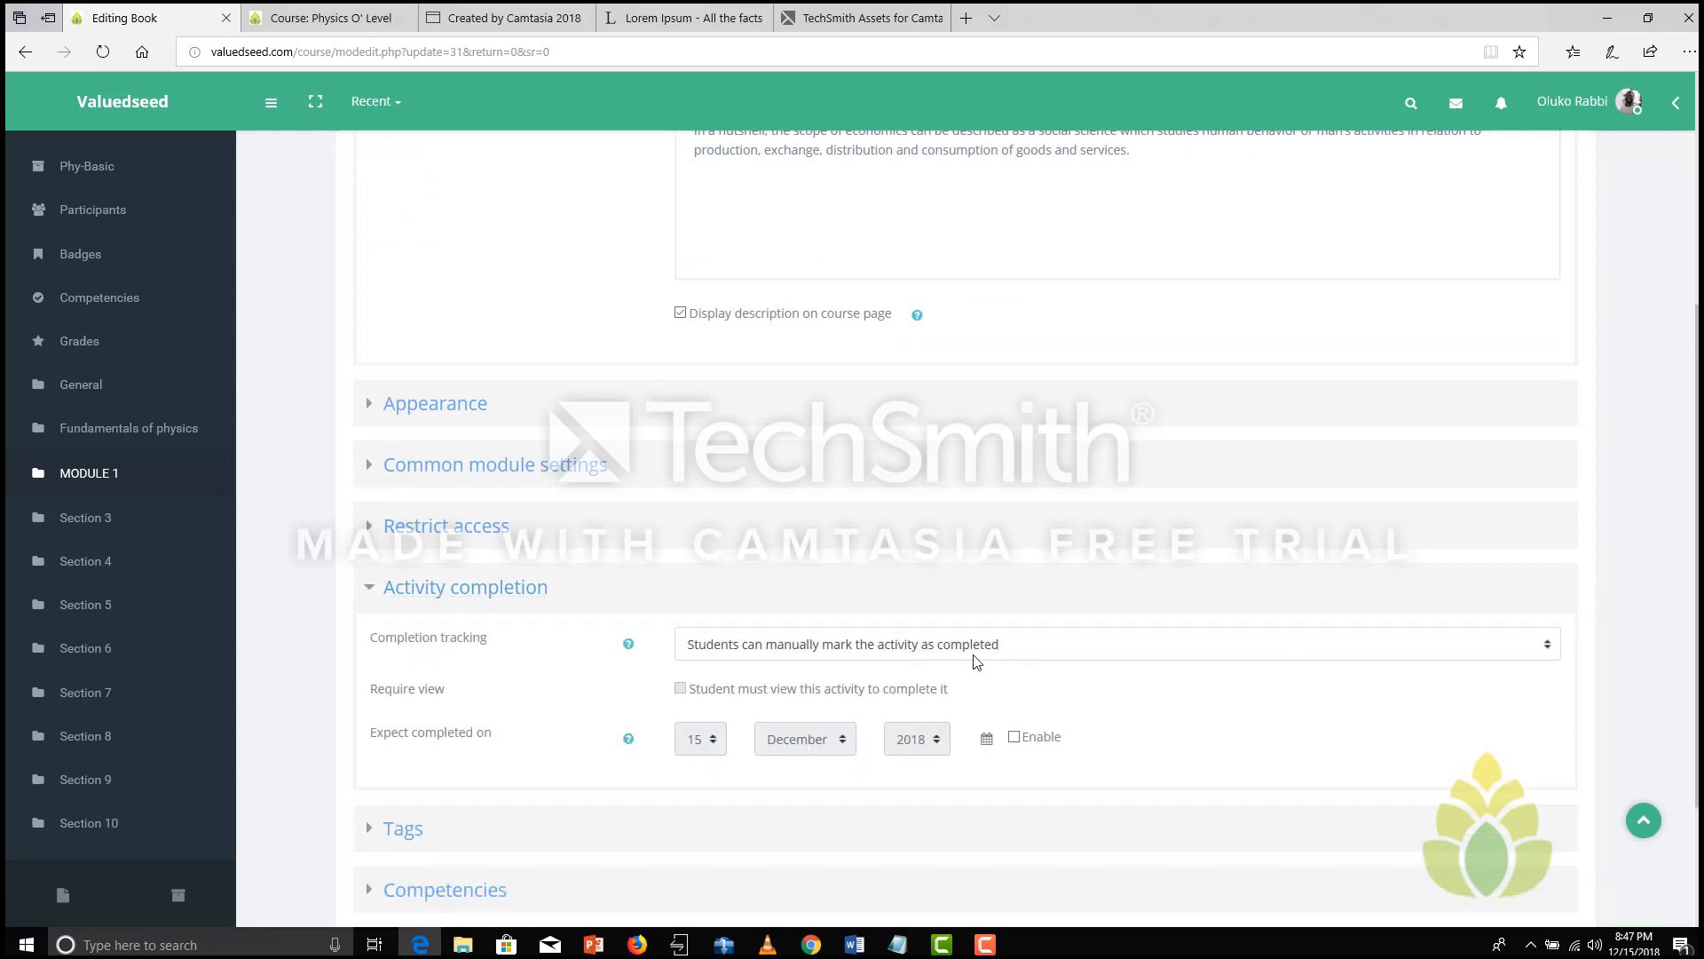
click(1041, 653)
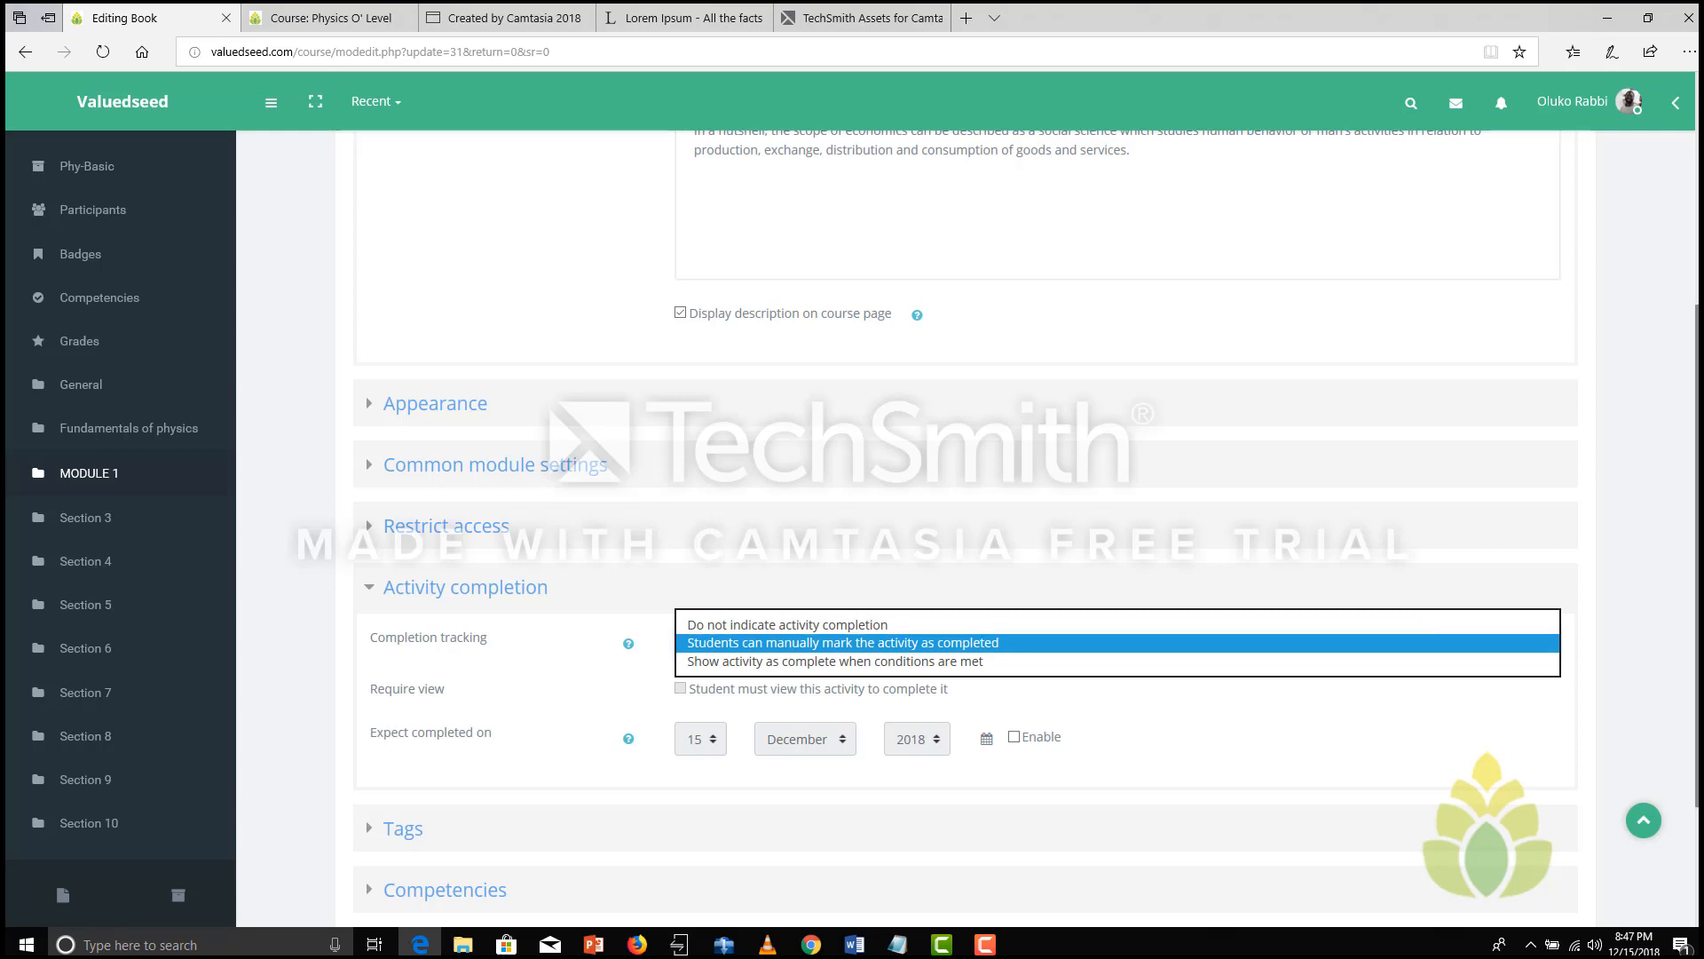
click(1658, 579)
scroll(901, 778, down, 3)
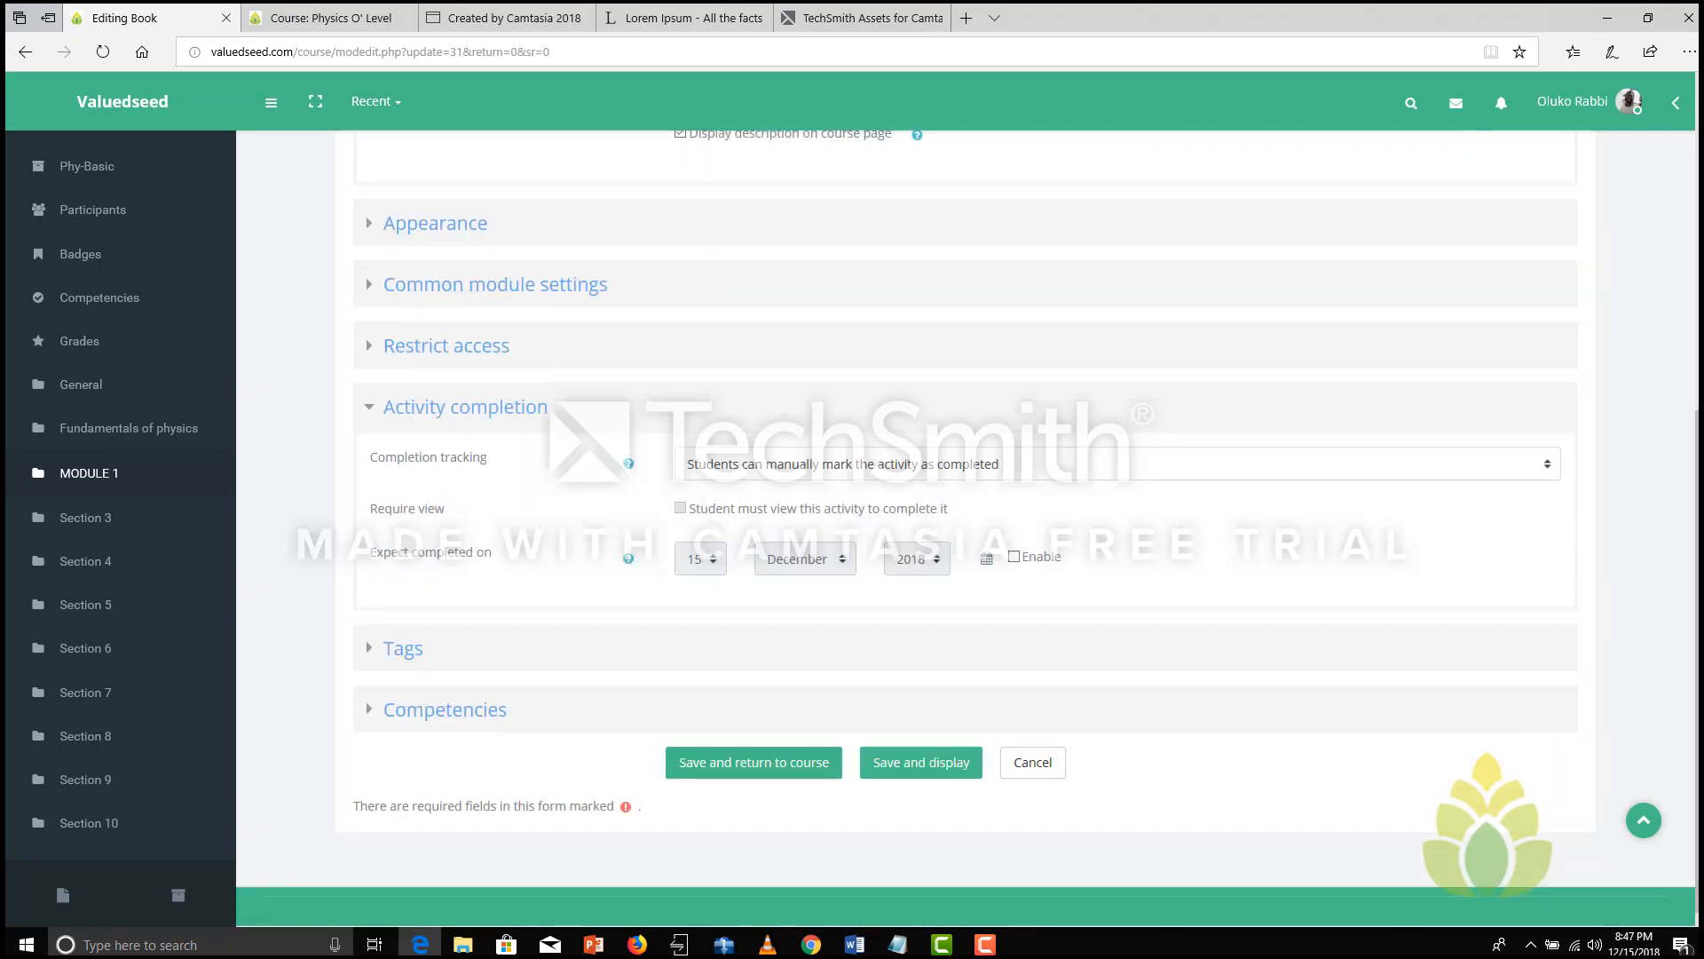
click(817, 757)
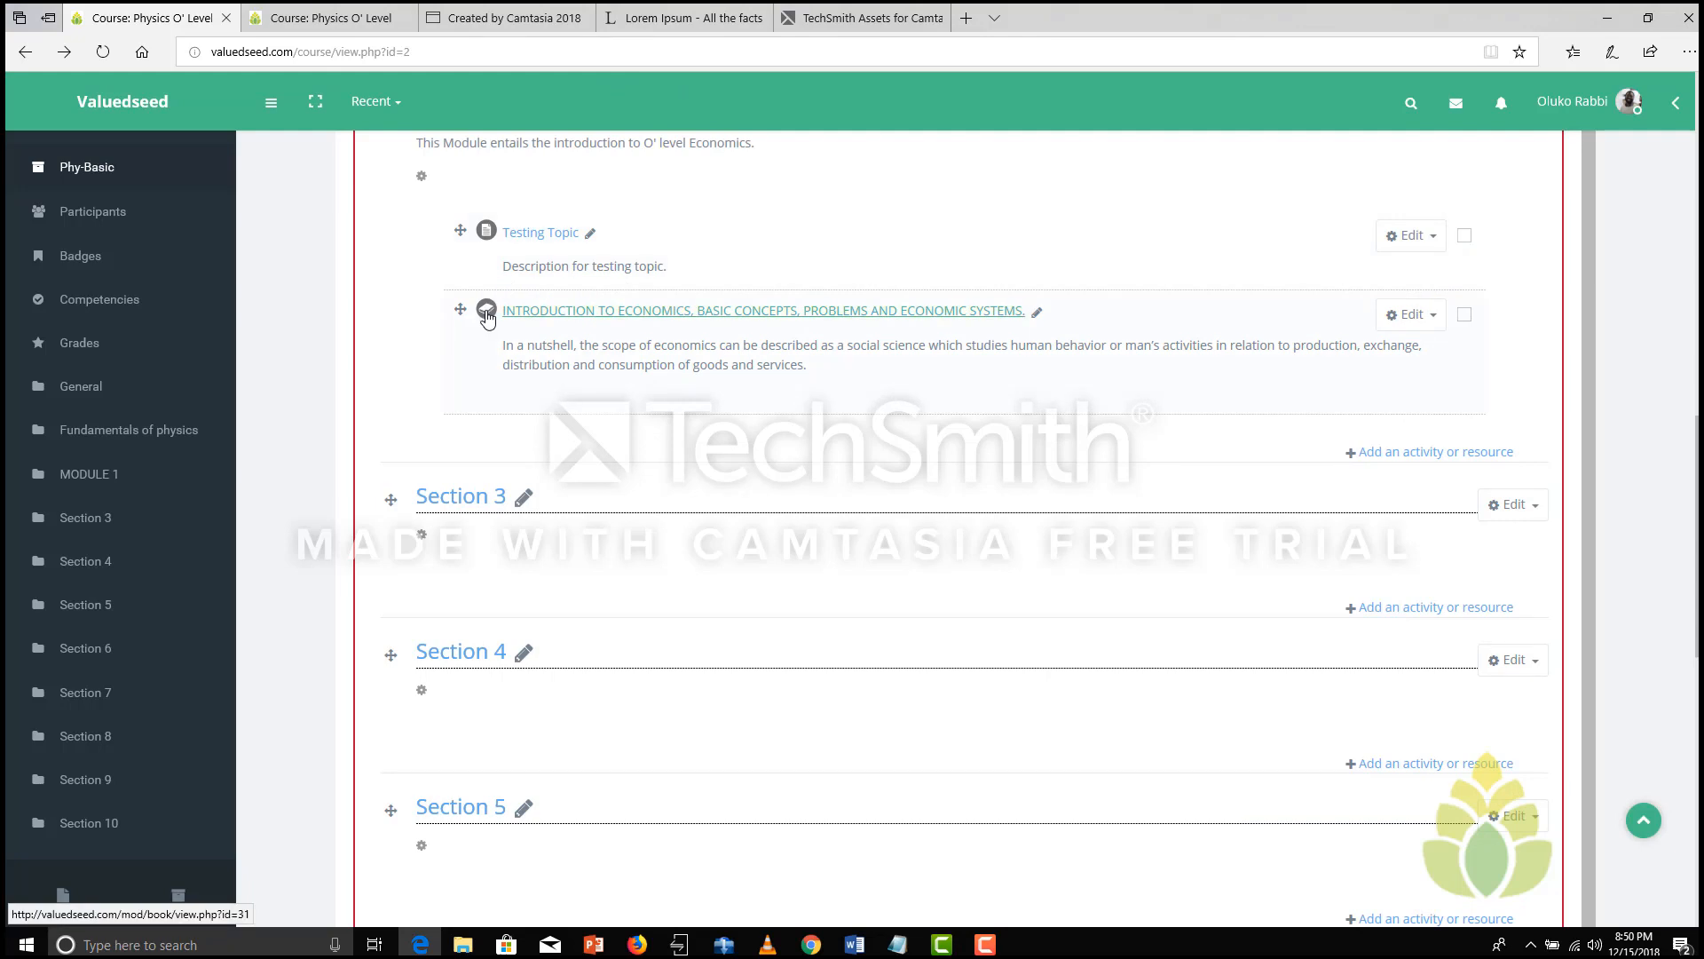
Step: Open the economics book's new chapter form and copy the heading "TOPIC 1: DEFINITIONS OF ECONOMICS" from the Word document
click(578, 318)
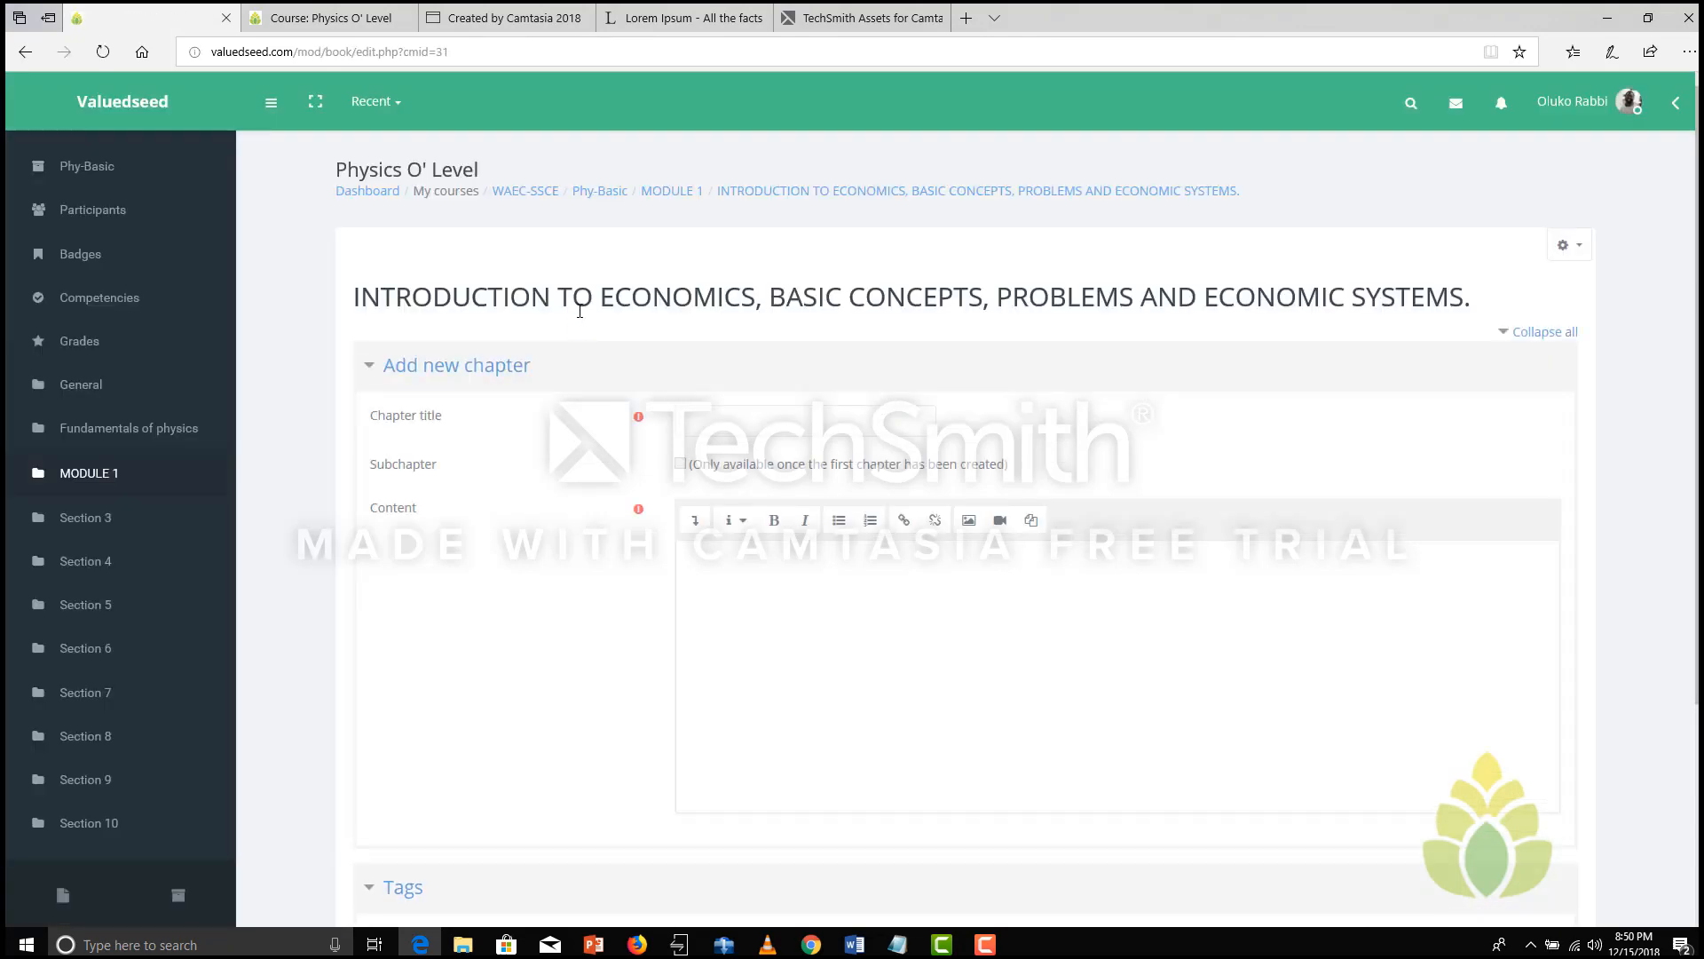
click(779, 426)
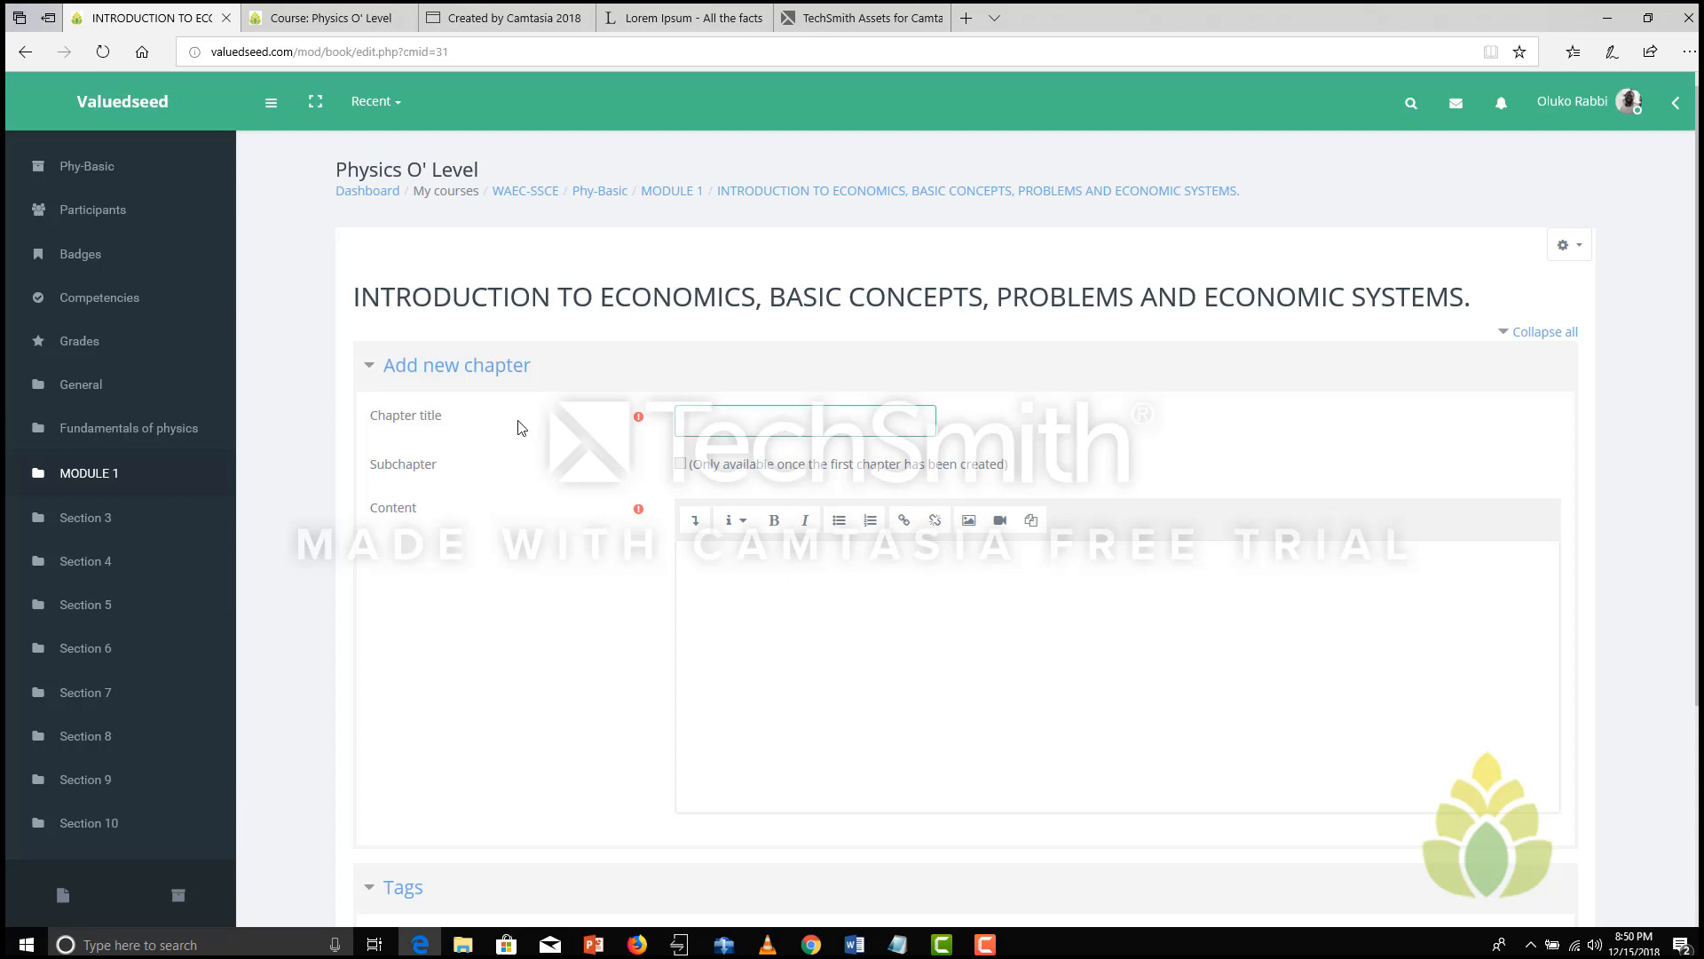
click(855, 945)
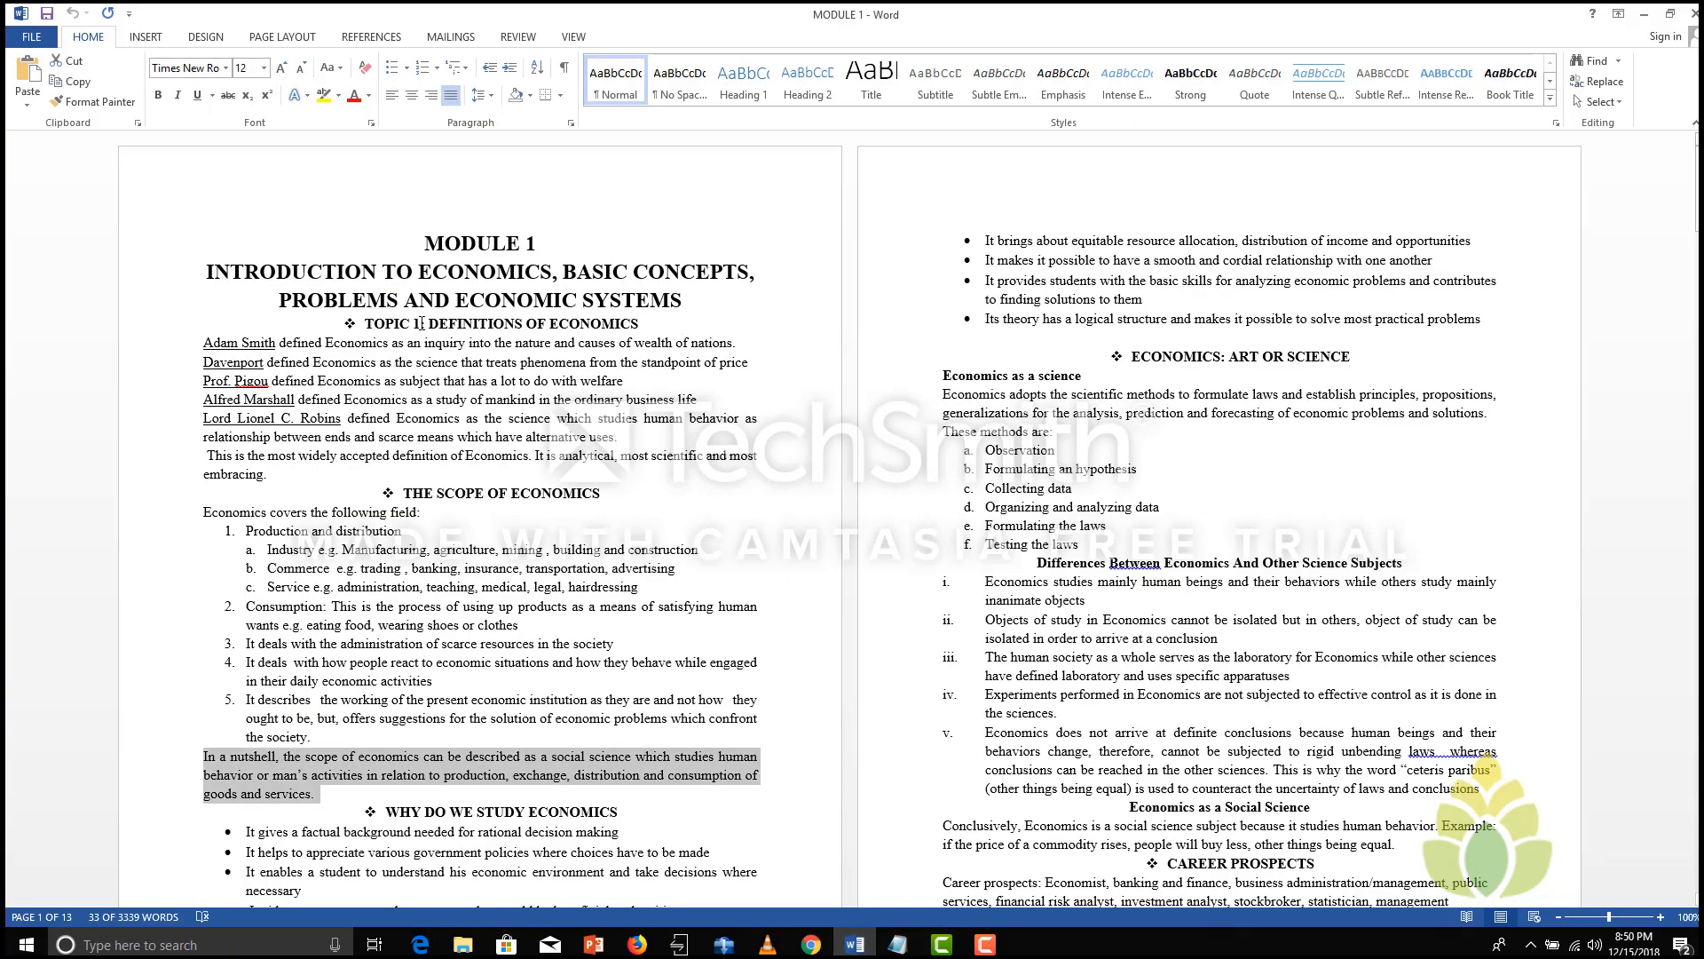
drag(427, 323, 630, 328)
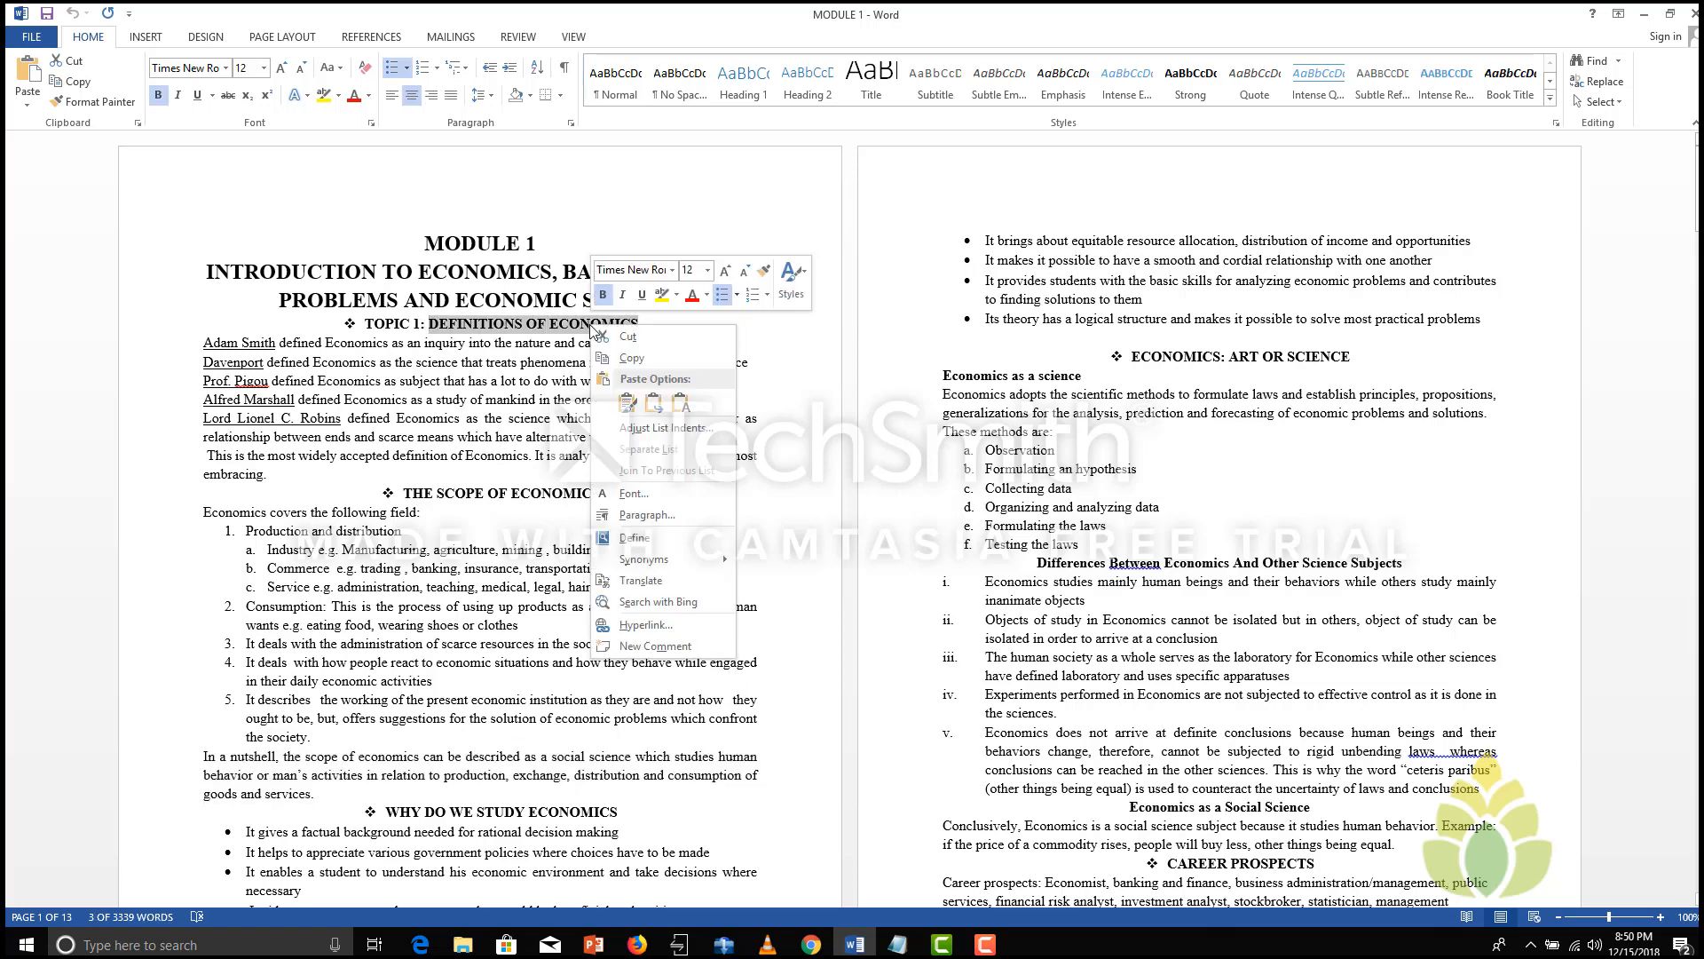
right_click(591, 326)
key(Escape)
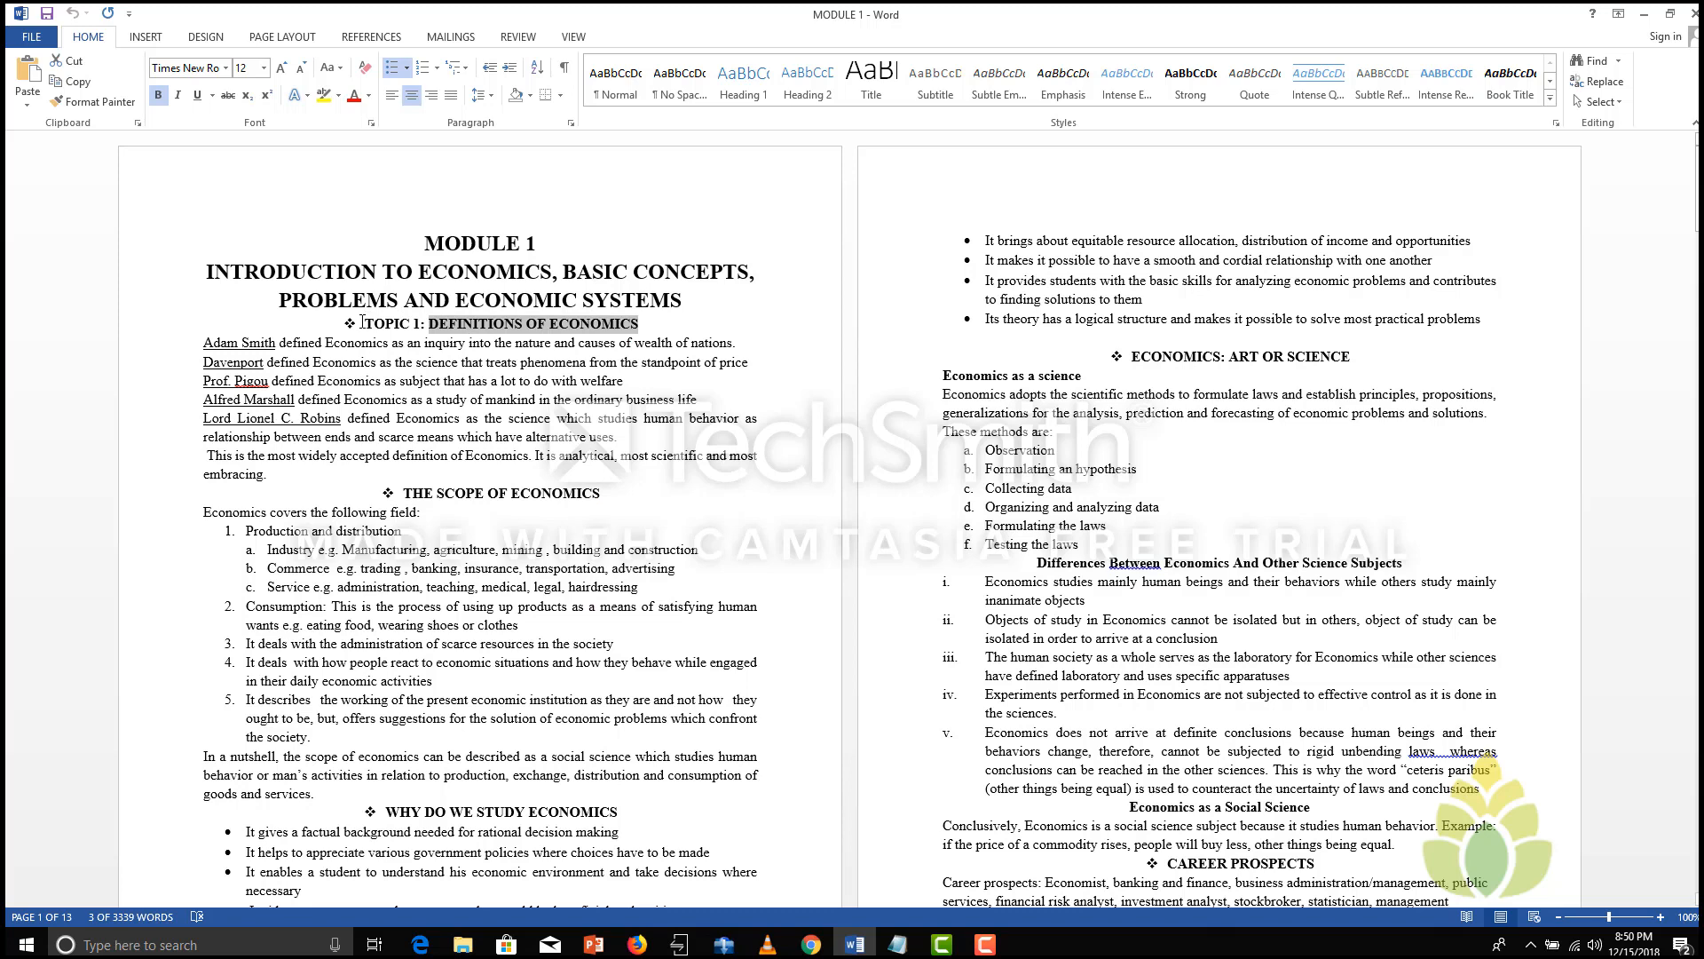
drag(367, 327, 578, 333)
key(ctrl+c)
right_click(639, 322)
click(825, 923)
Step: Switch back to Edge and paste "TOPIC 1: DEFINITIONS OF ECONOMICS" as the chapter title
click(419, 944)
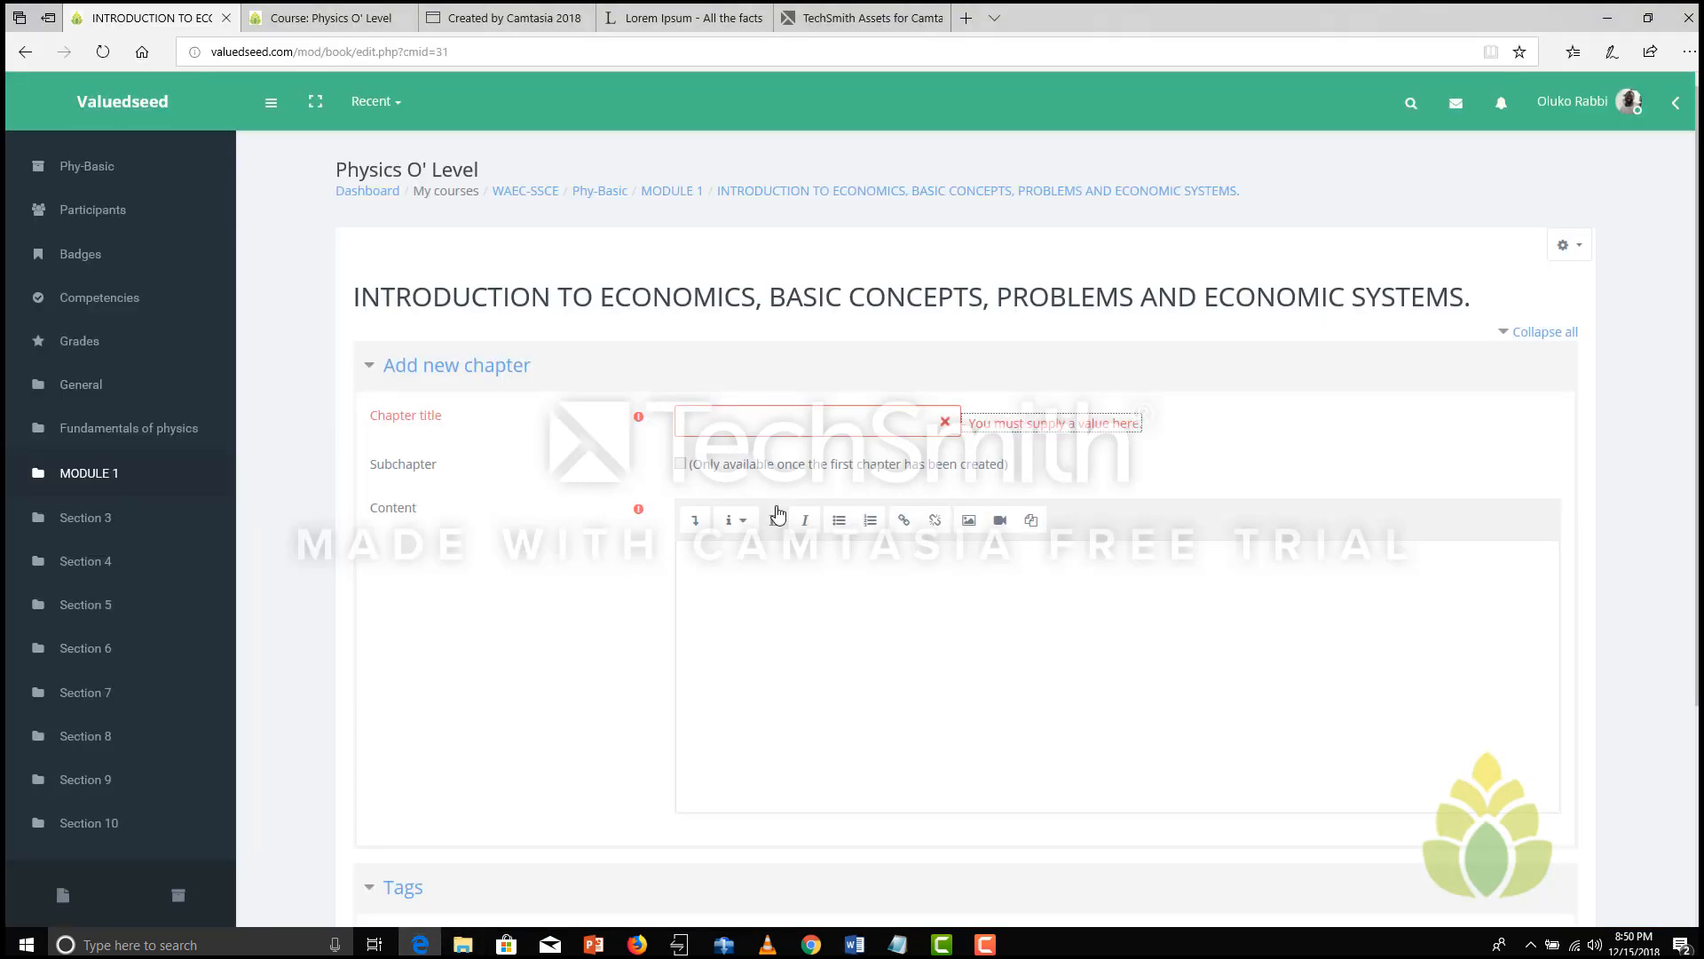
click(751, 424)
right_click(751, 424)
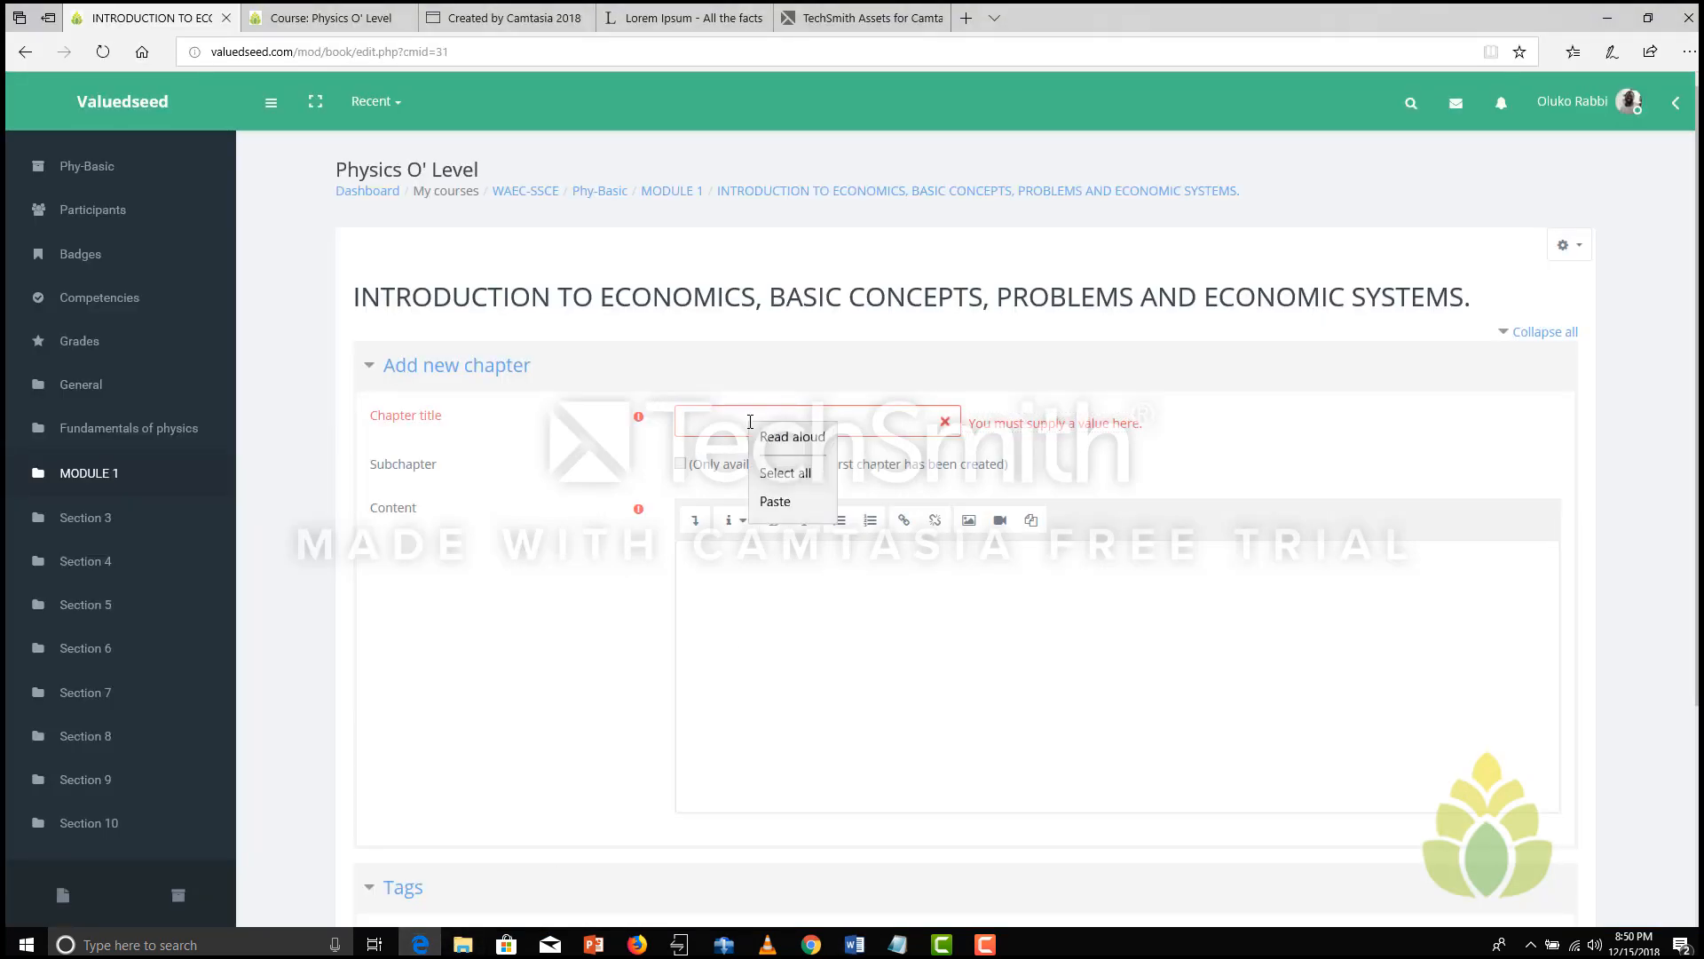
click(776, 508)
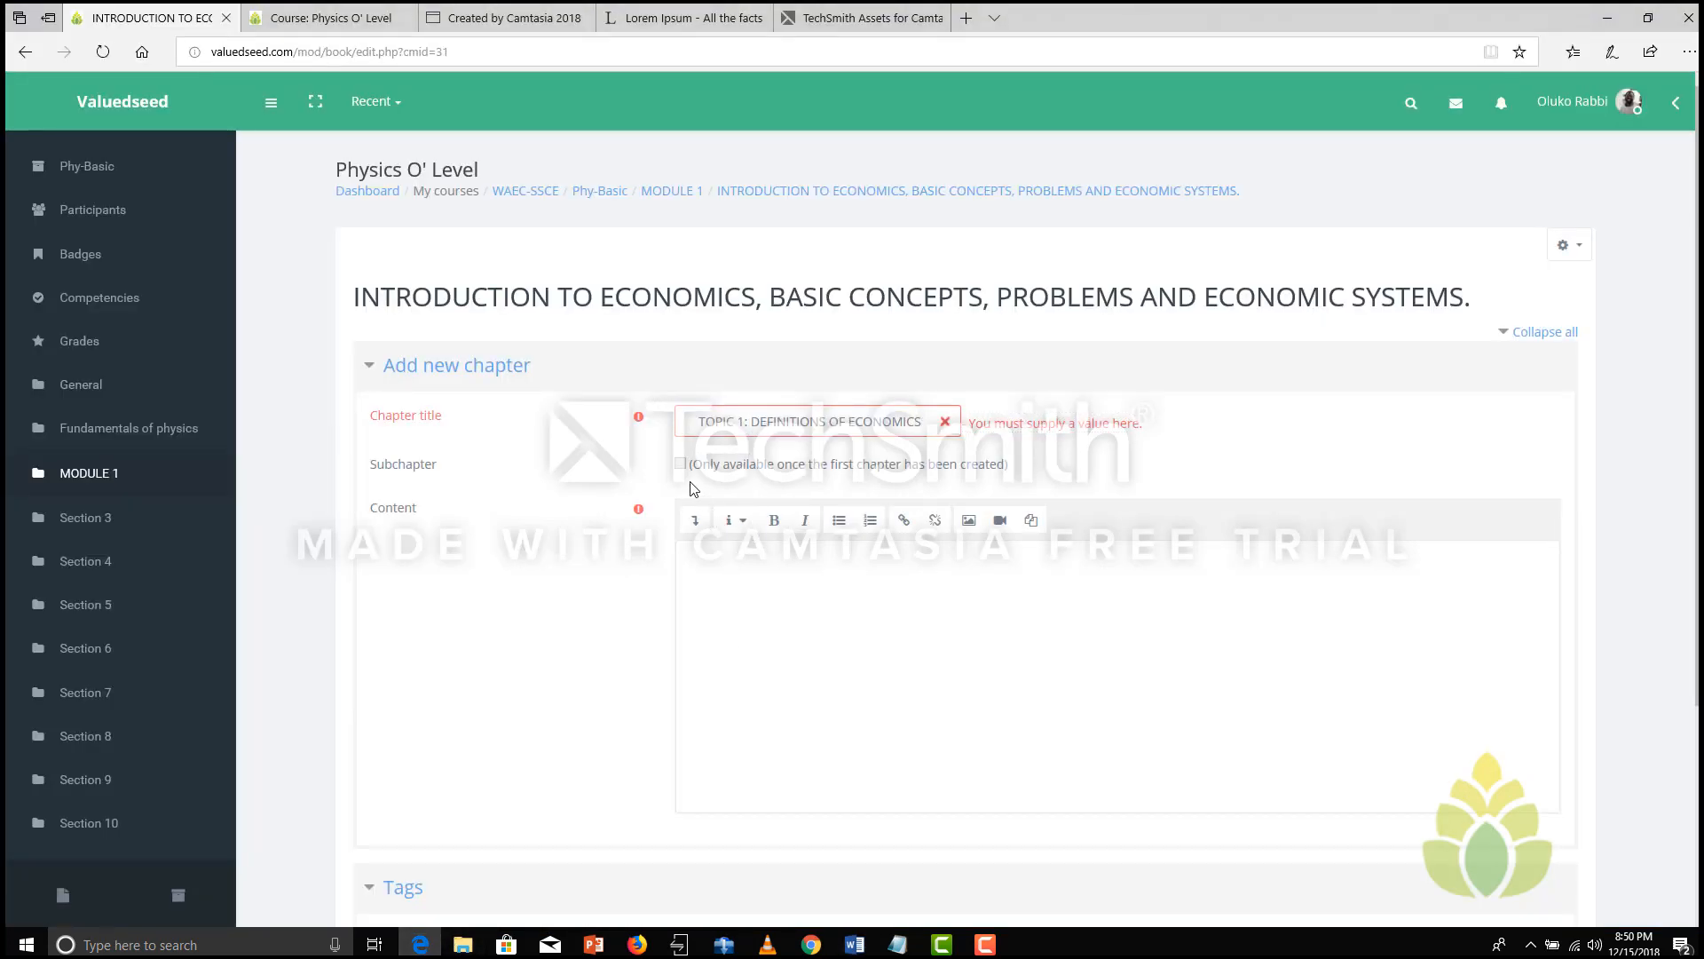
Step: Switch to Word and copy all the definition text under TOPIC 1, from Adam Smith's definition to "most embracing"
click(869, 948)
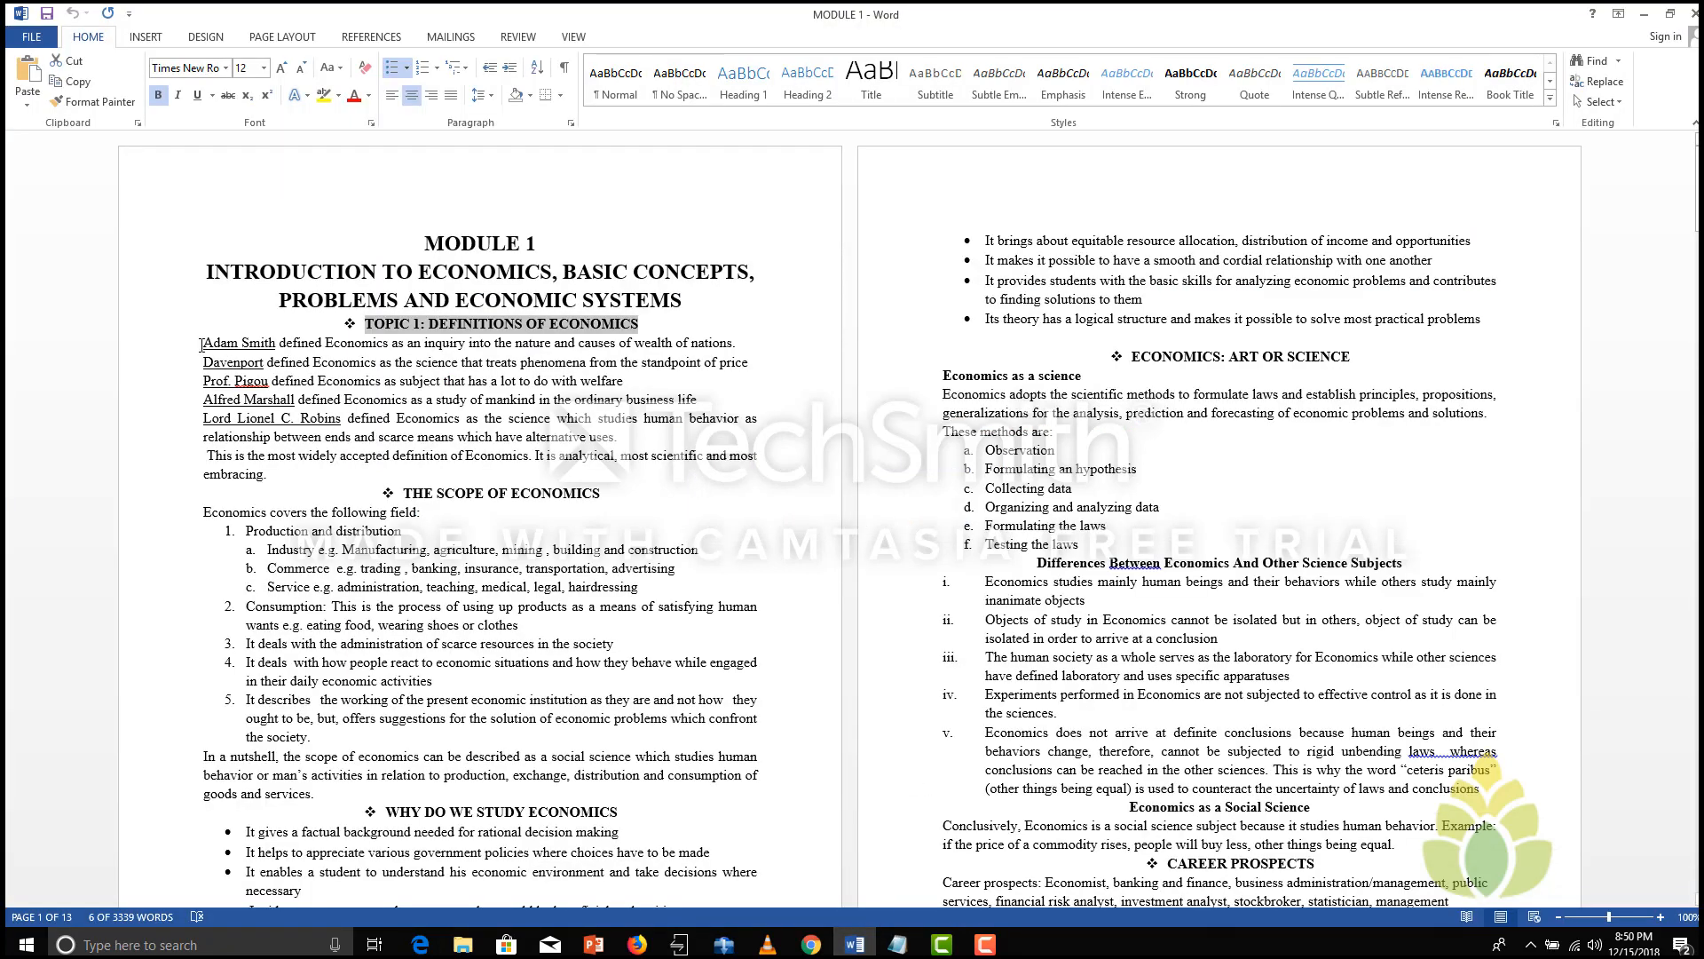
drag(202, 344, 266, 479)
right_click(228, 438)
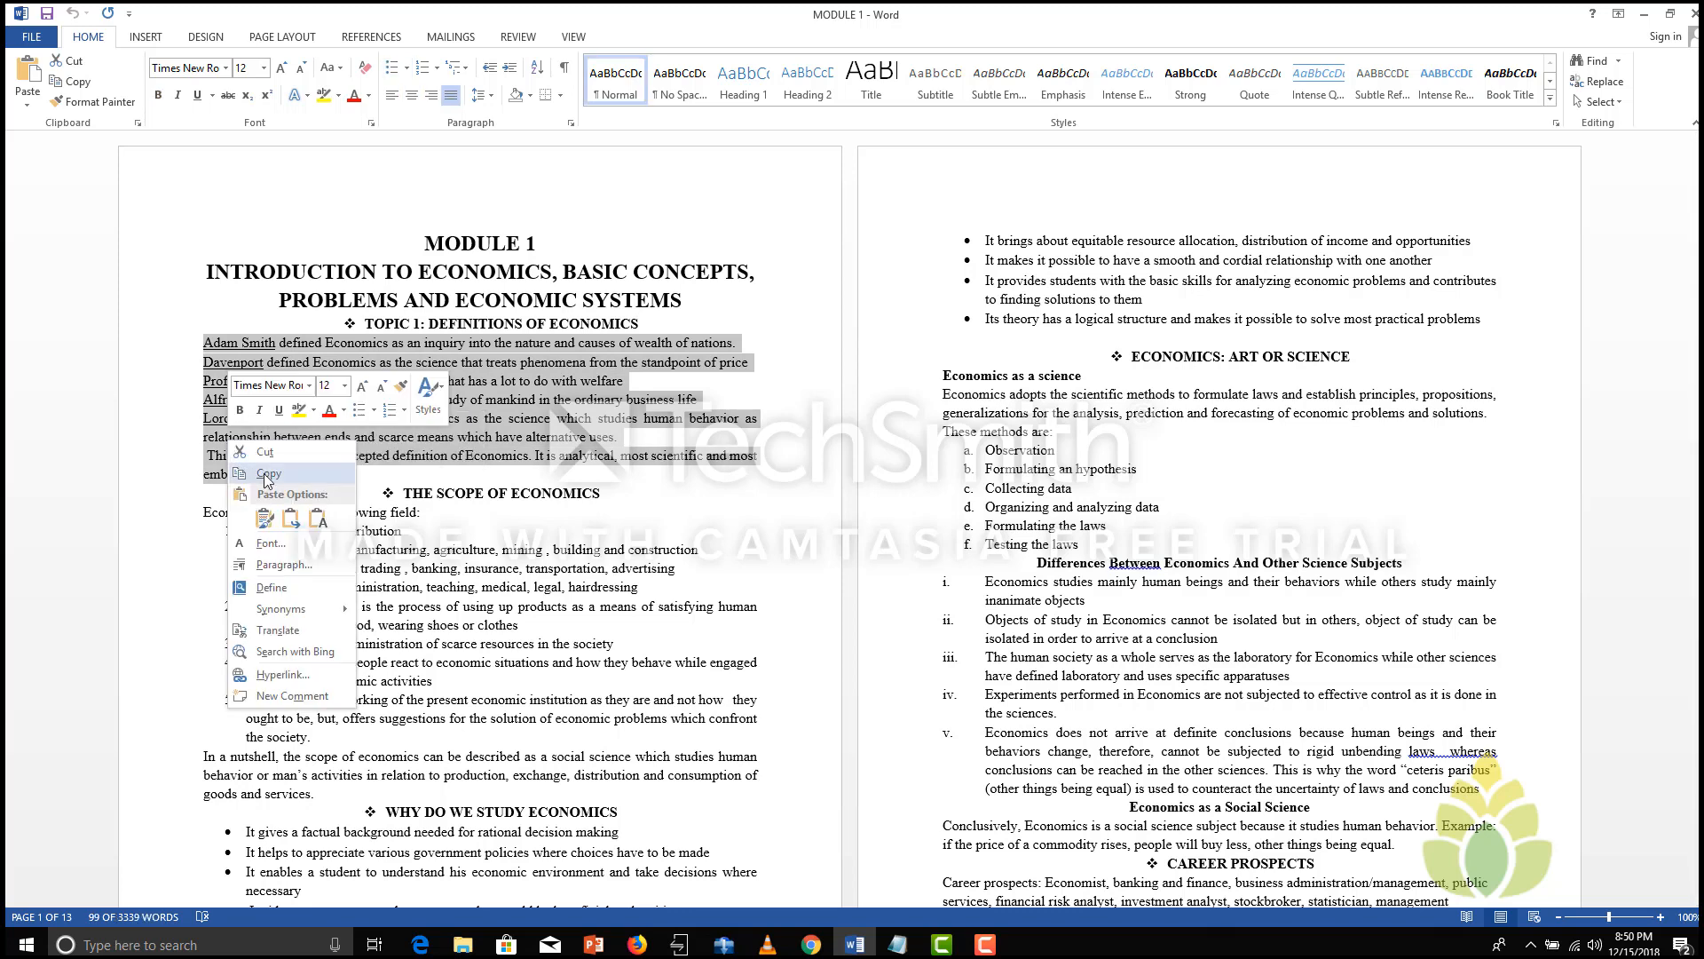
click(266, 472)
Step: Switch back to Edge and paste the copied definitions into the new chapter's content
click(420, 944)
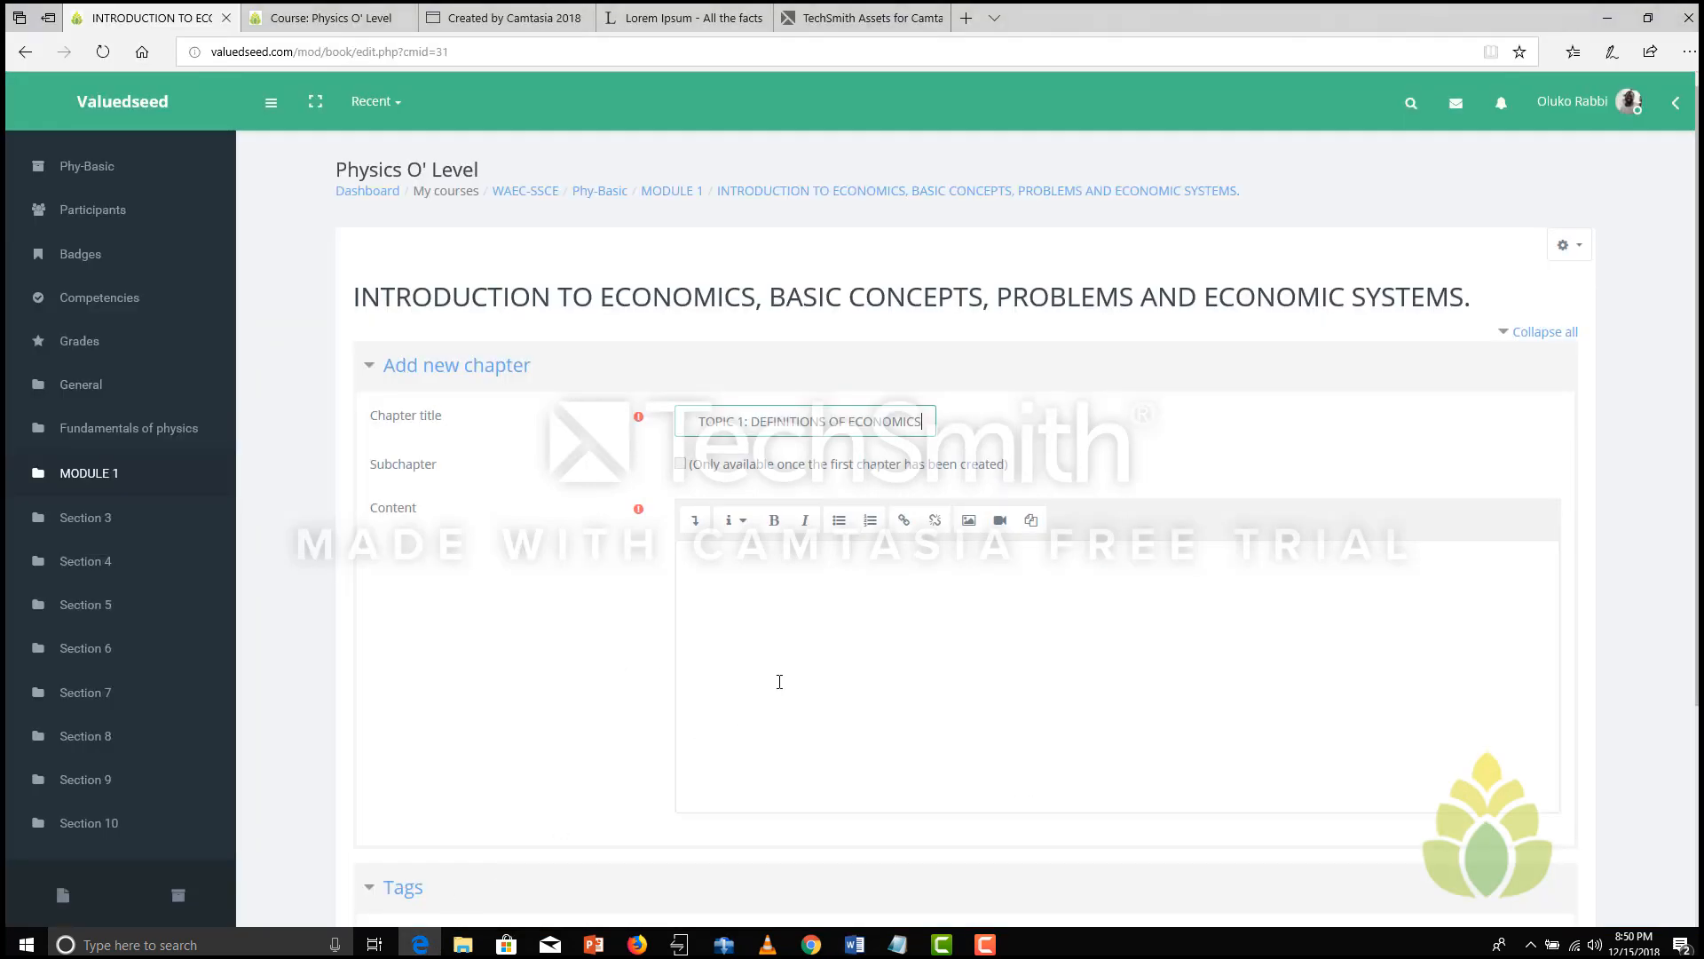
click(759, 586)
right_click(757, 583)
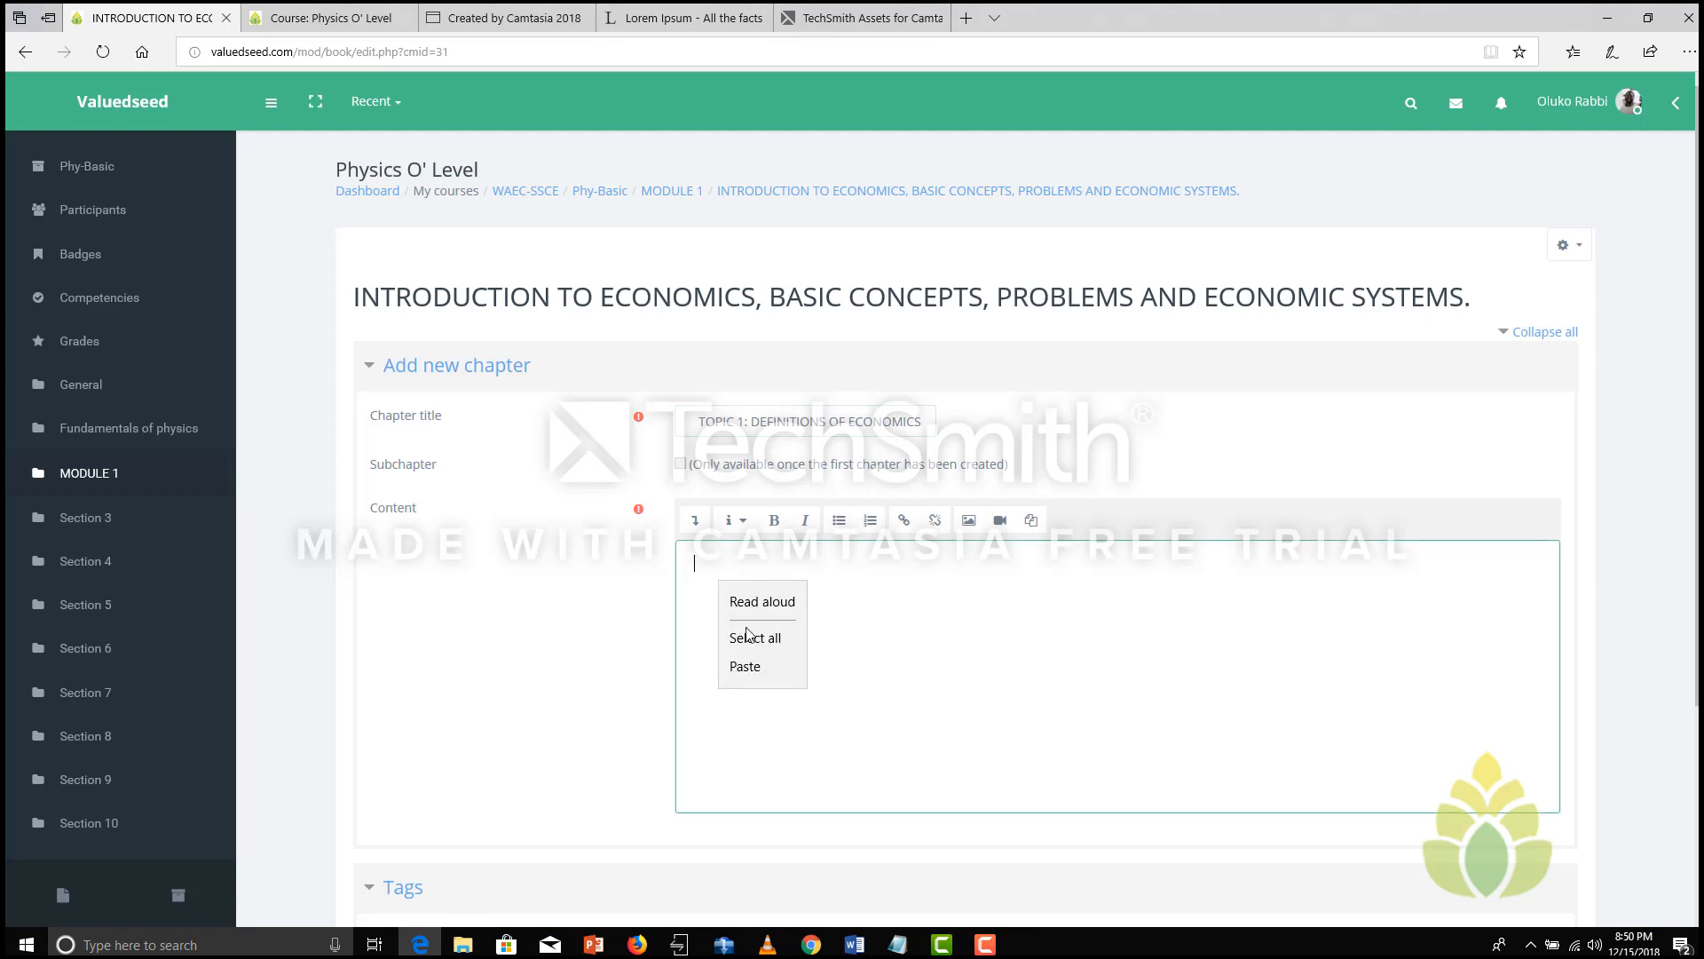
click(746, 667)
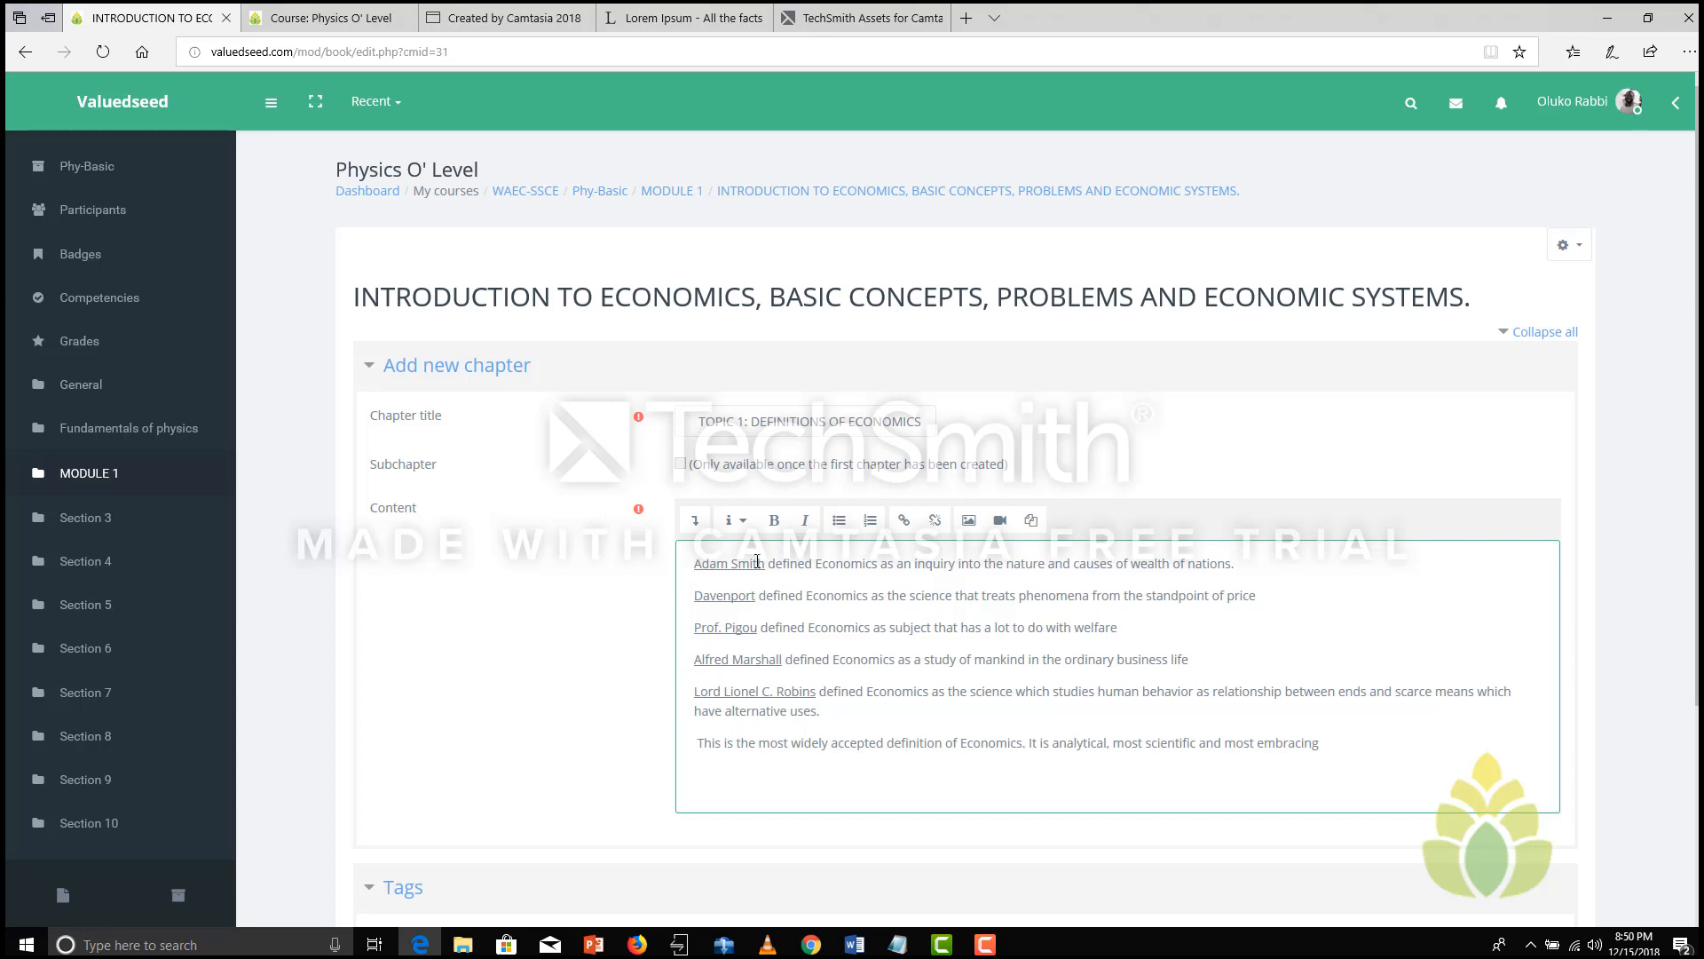
Step: Make the five underlined economists' names in the chapter content bold, from Adam Smith to Lord Lionel C. Robins
drag(766, 564, 694, 595)
click(774, 521)
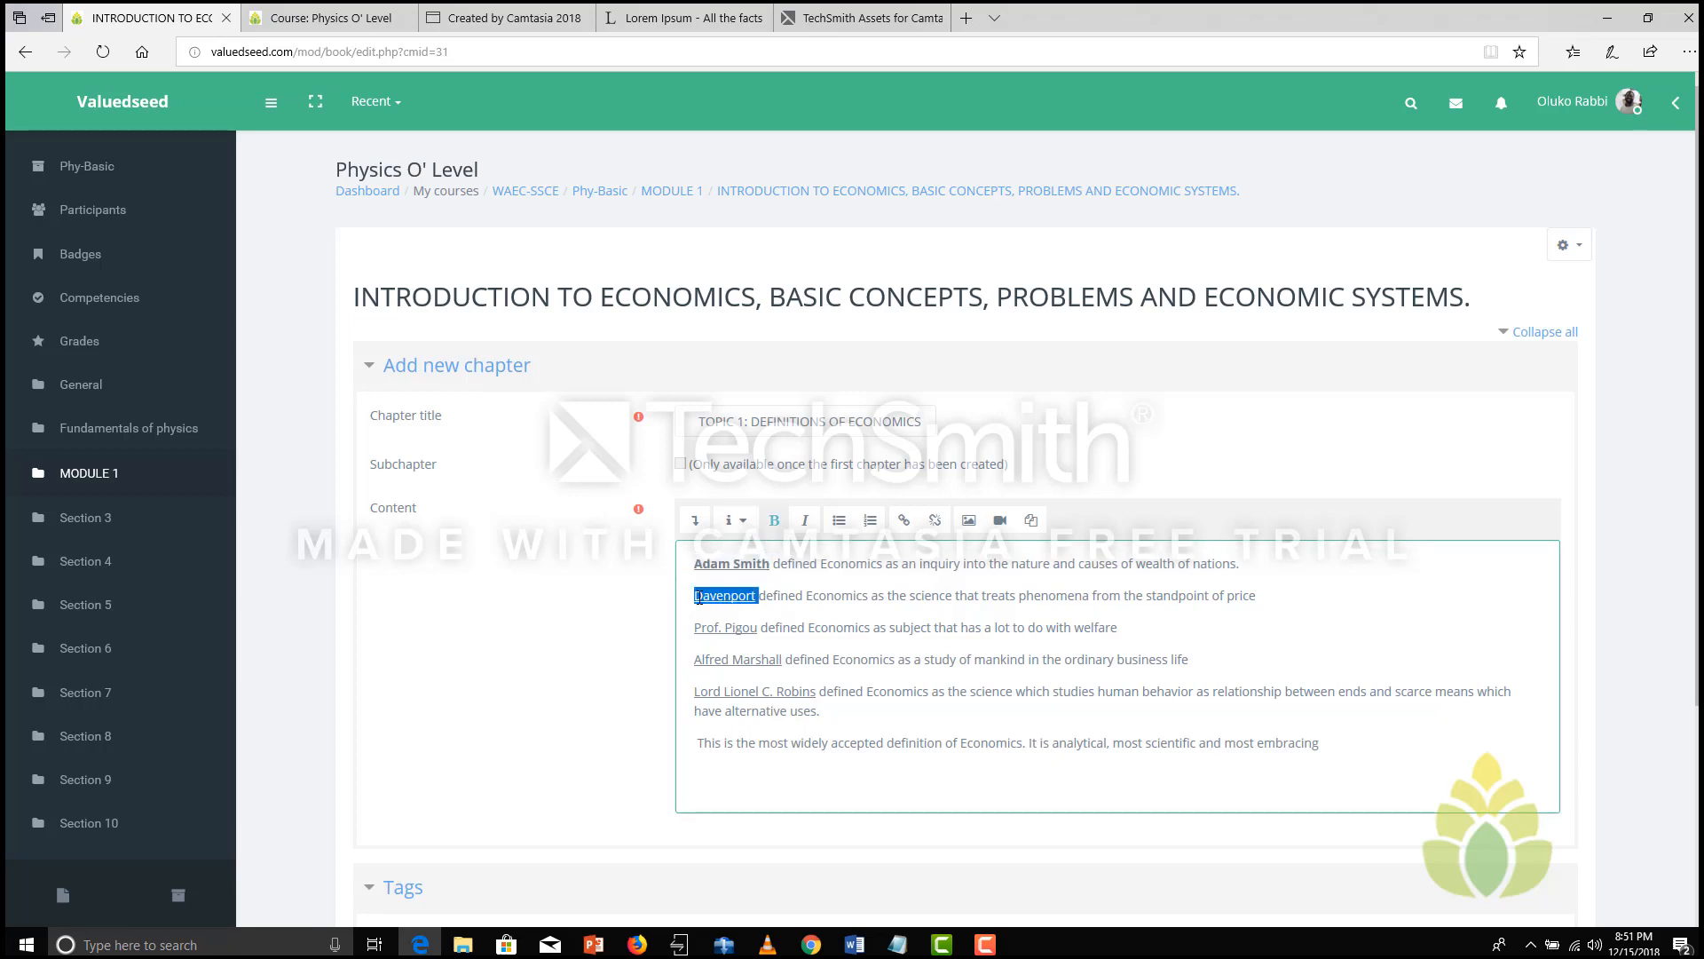
click(774, 520)
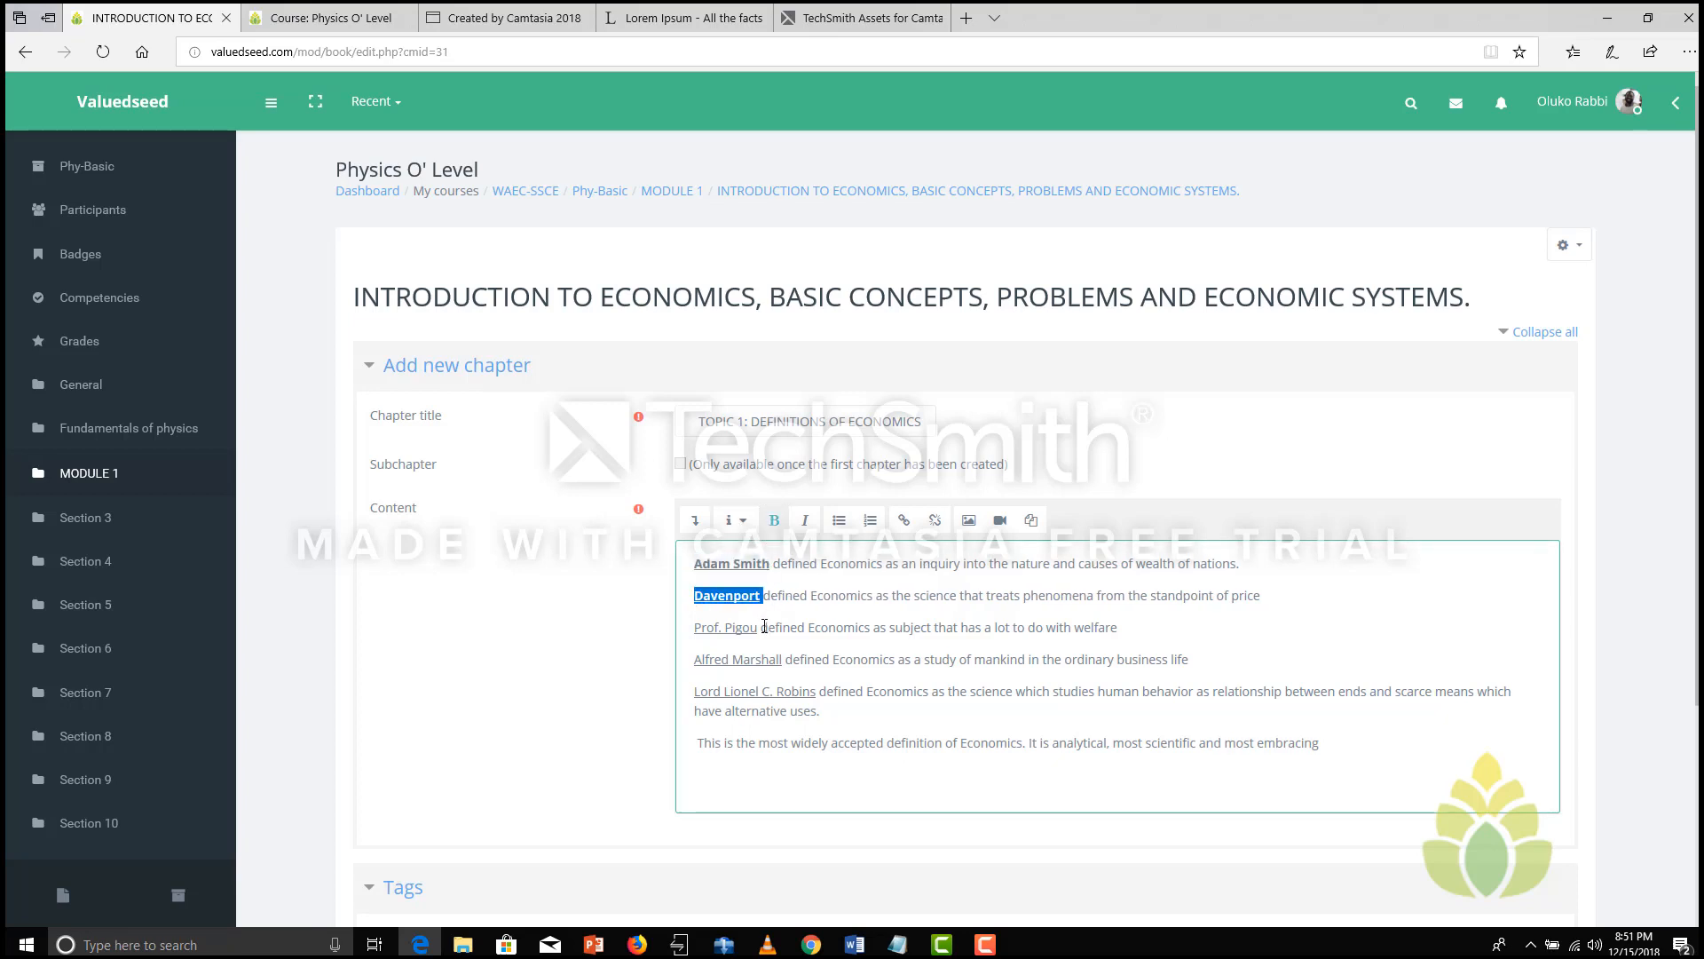
drag(756, 629, 694, 629)
click(773, 521)
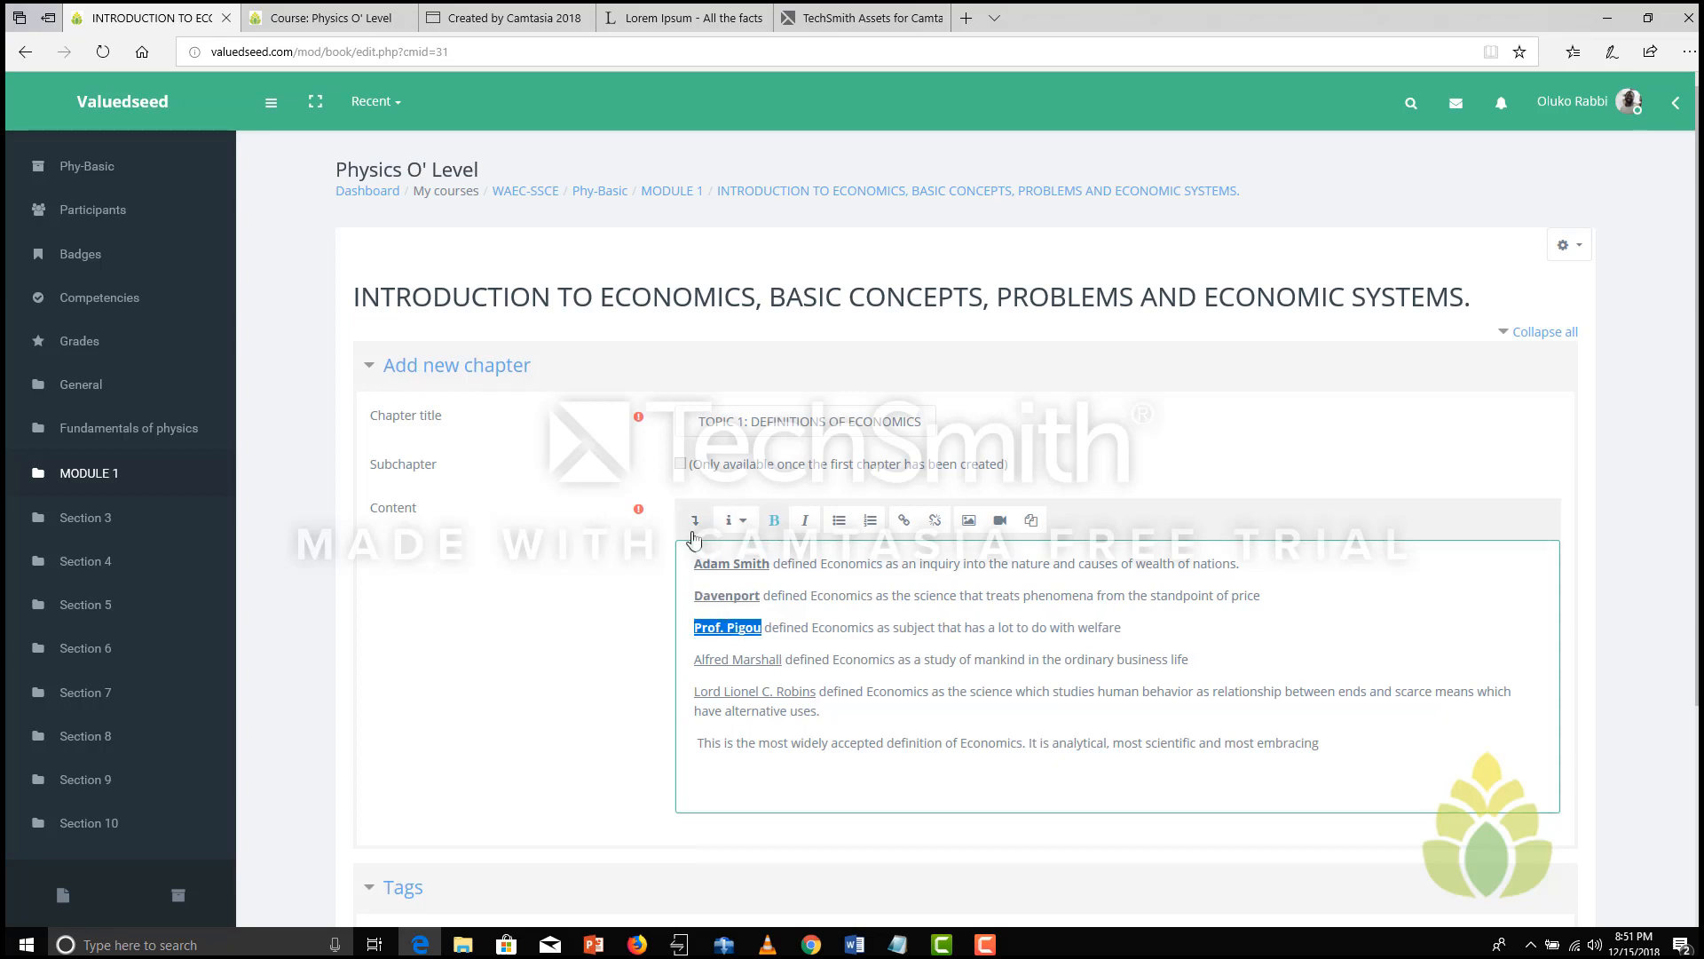
click(696, 521)
drag(785, 690, 696, 693)
click(773, 520)
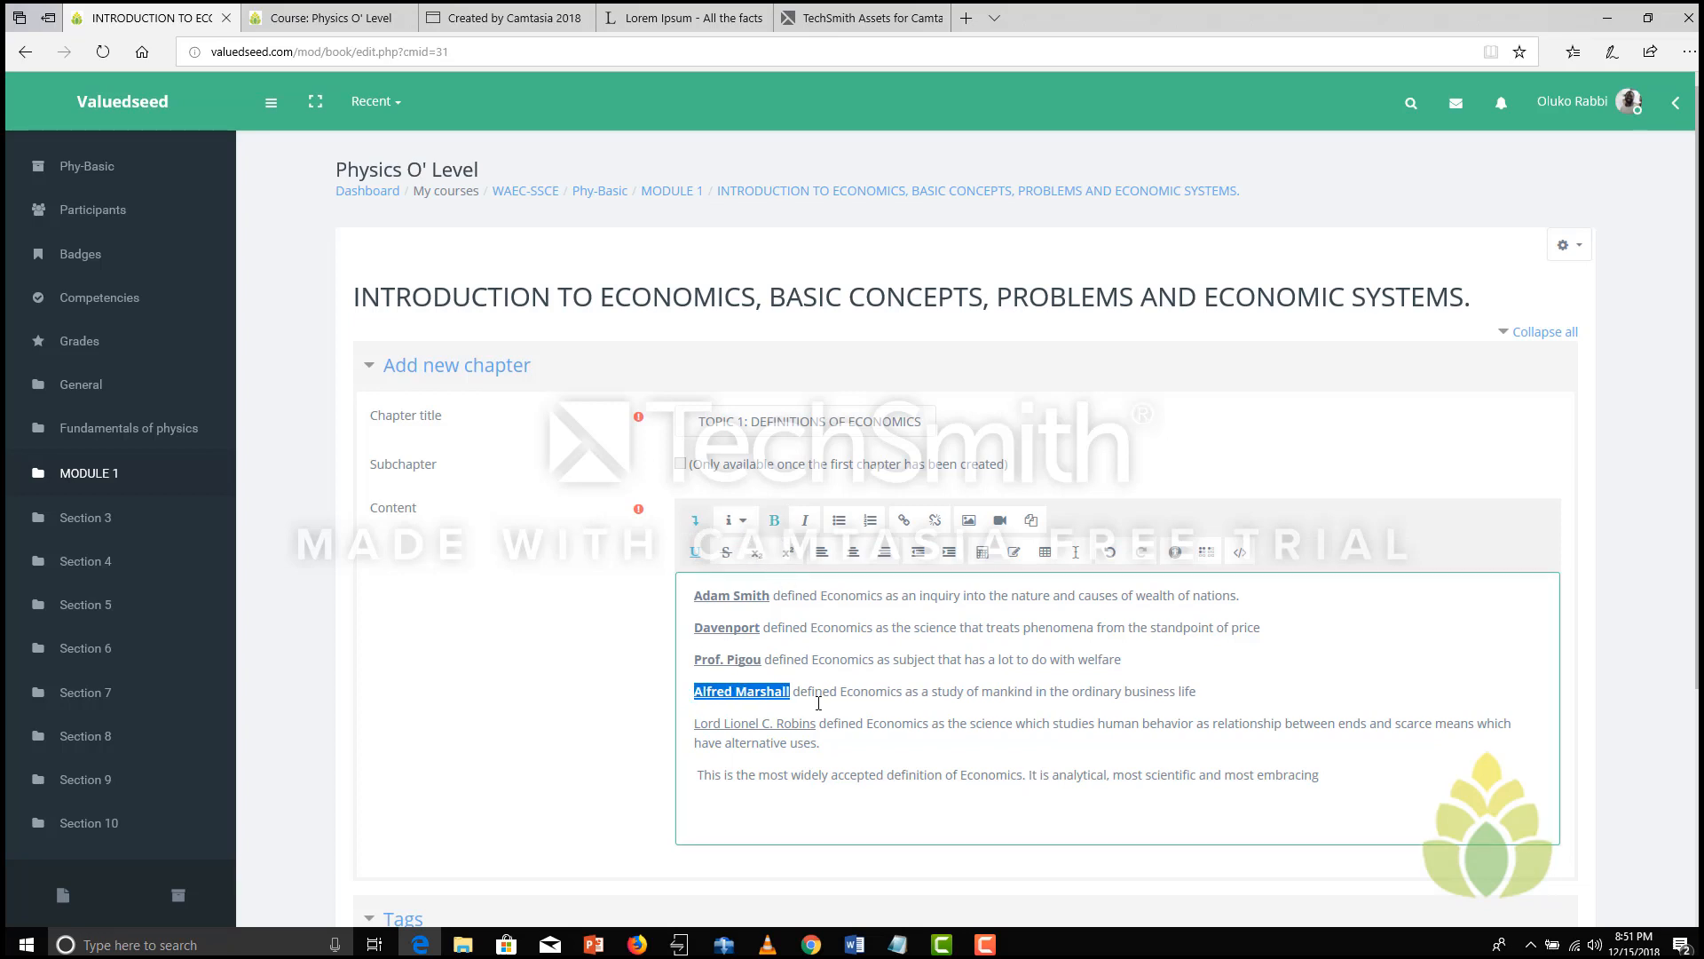
drag(816, 723, 693, 723)
click(773, 521)
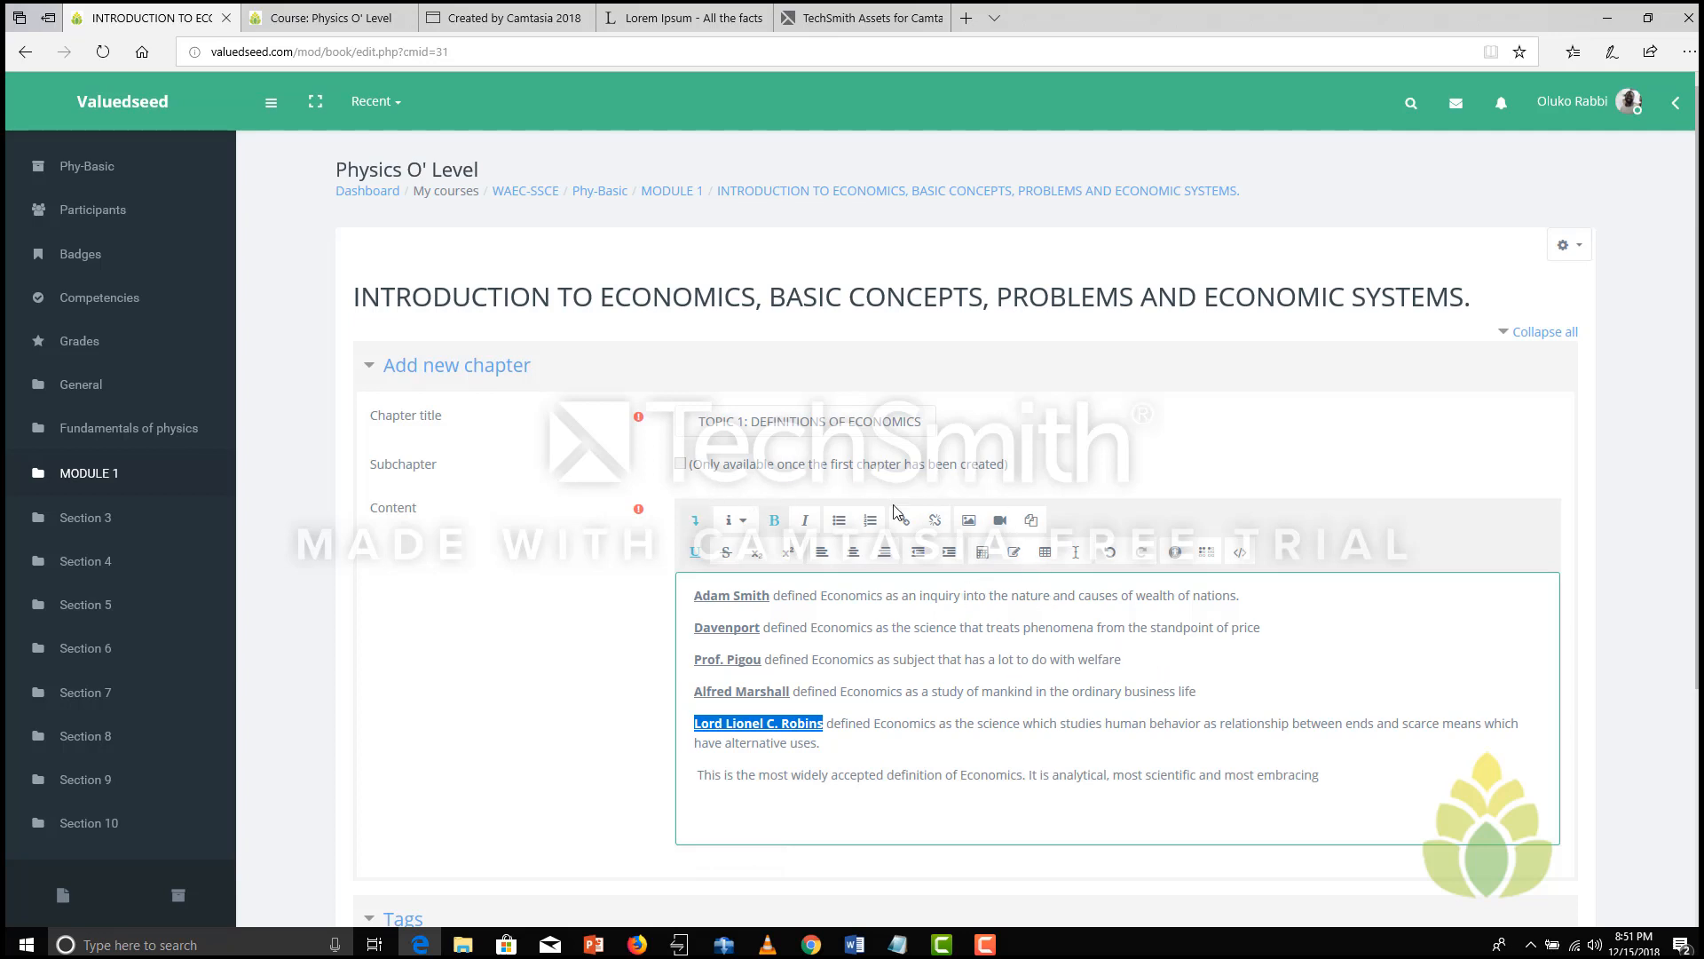
Step: Check TOPIC 1 in the Word document, and return to Edge to review the Subchapter option and the rest of the chapter form
click(854, 944)
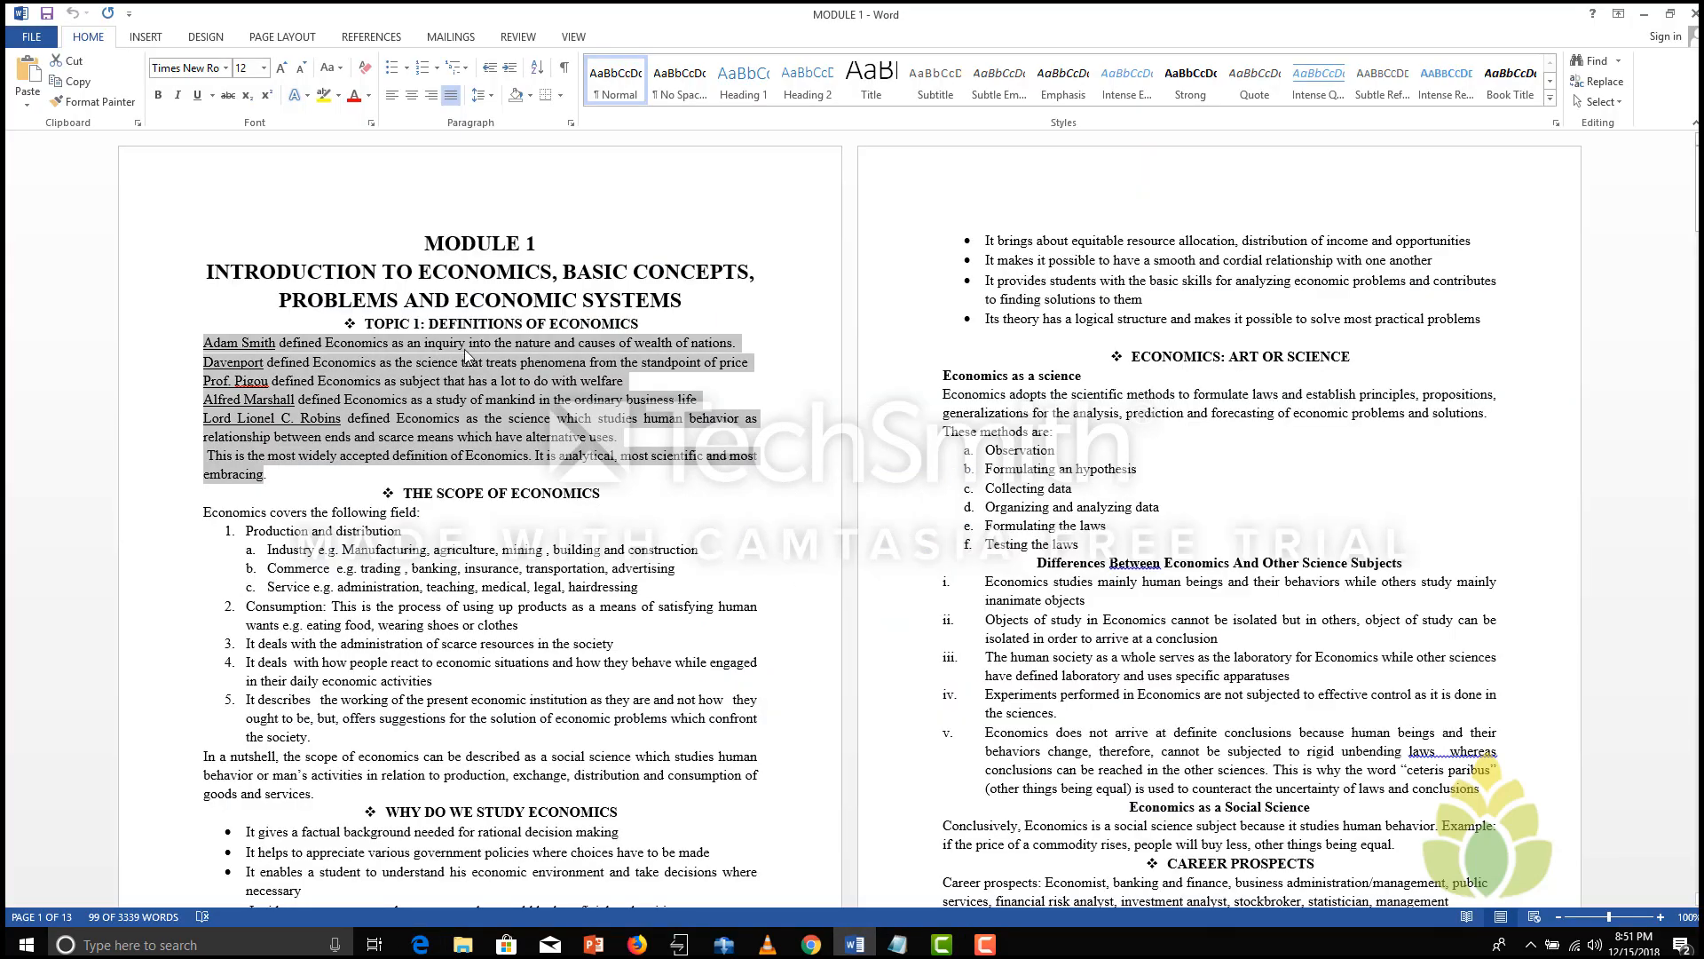
click(433, 364)
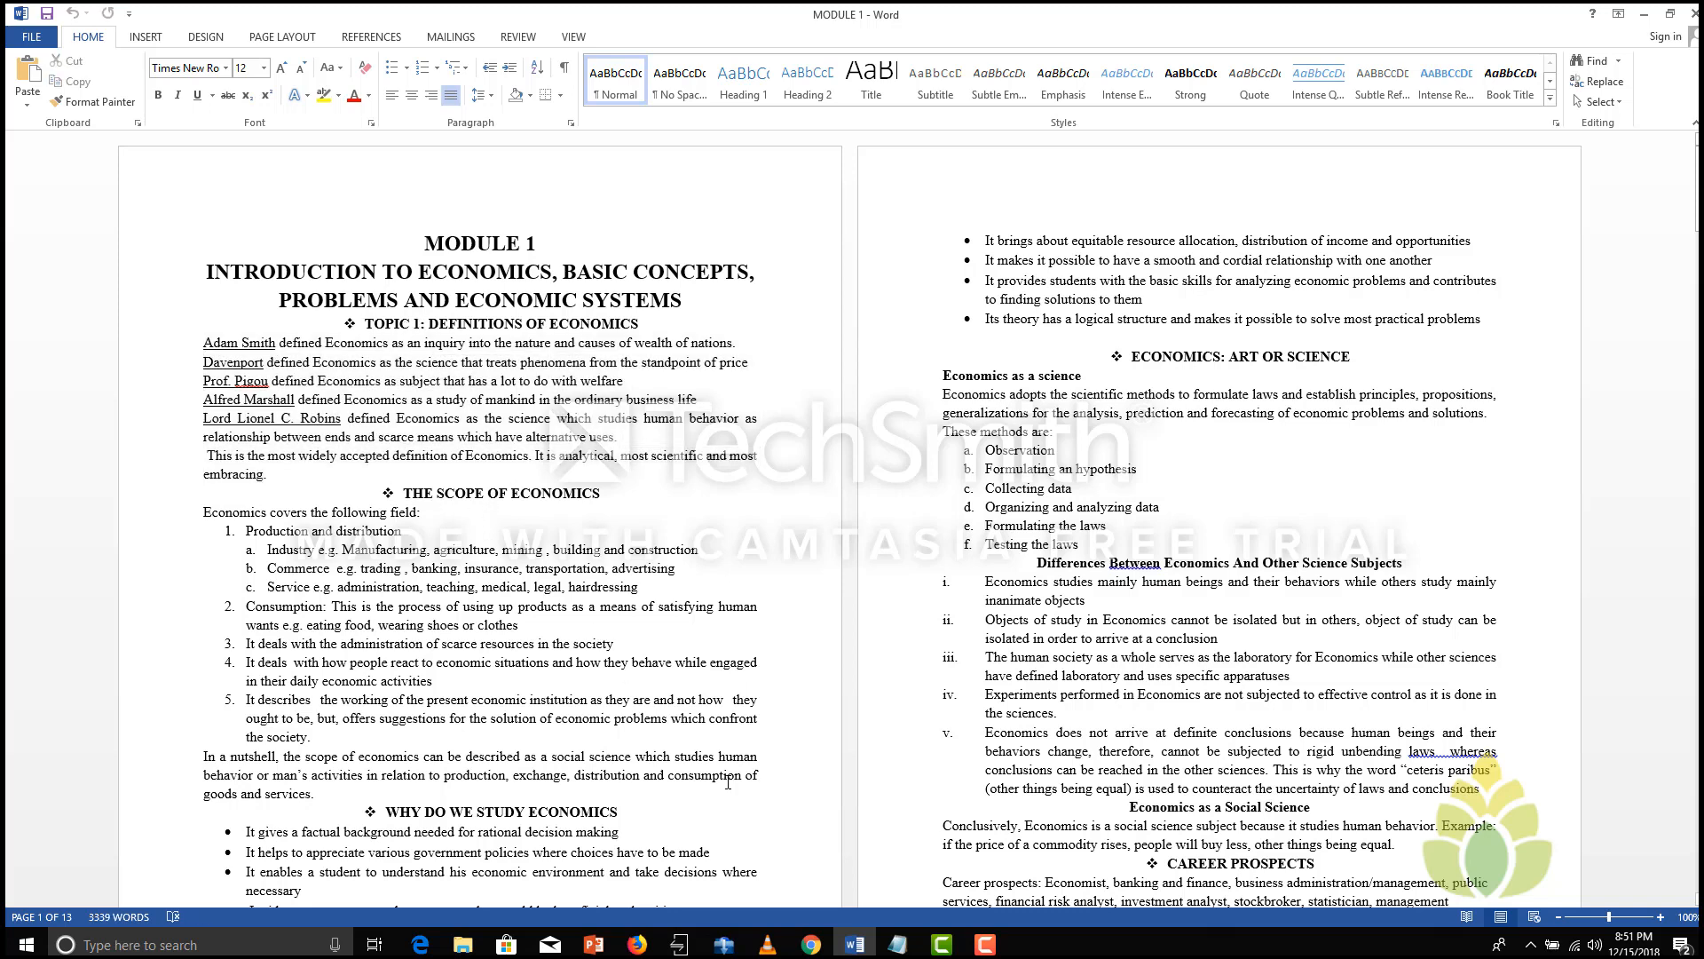
click(420, 945)
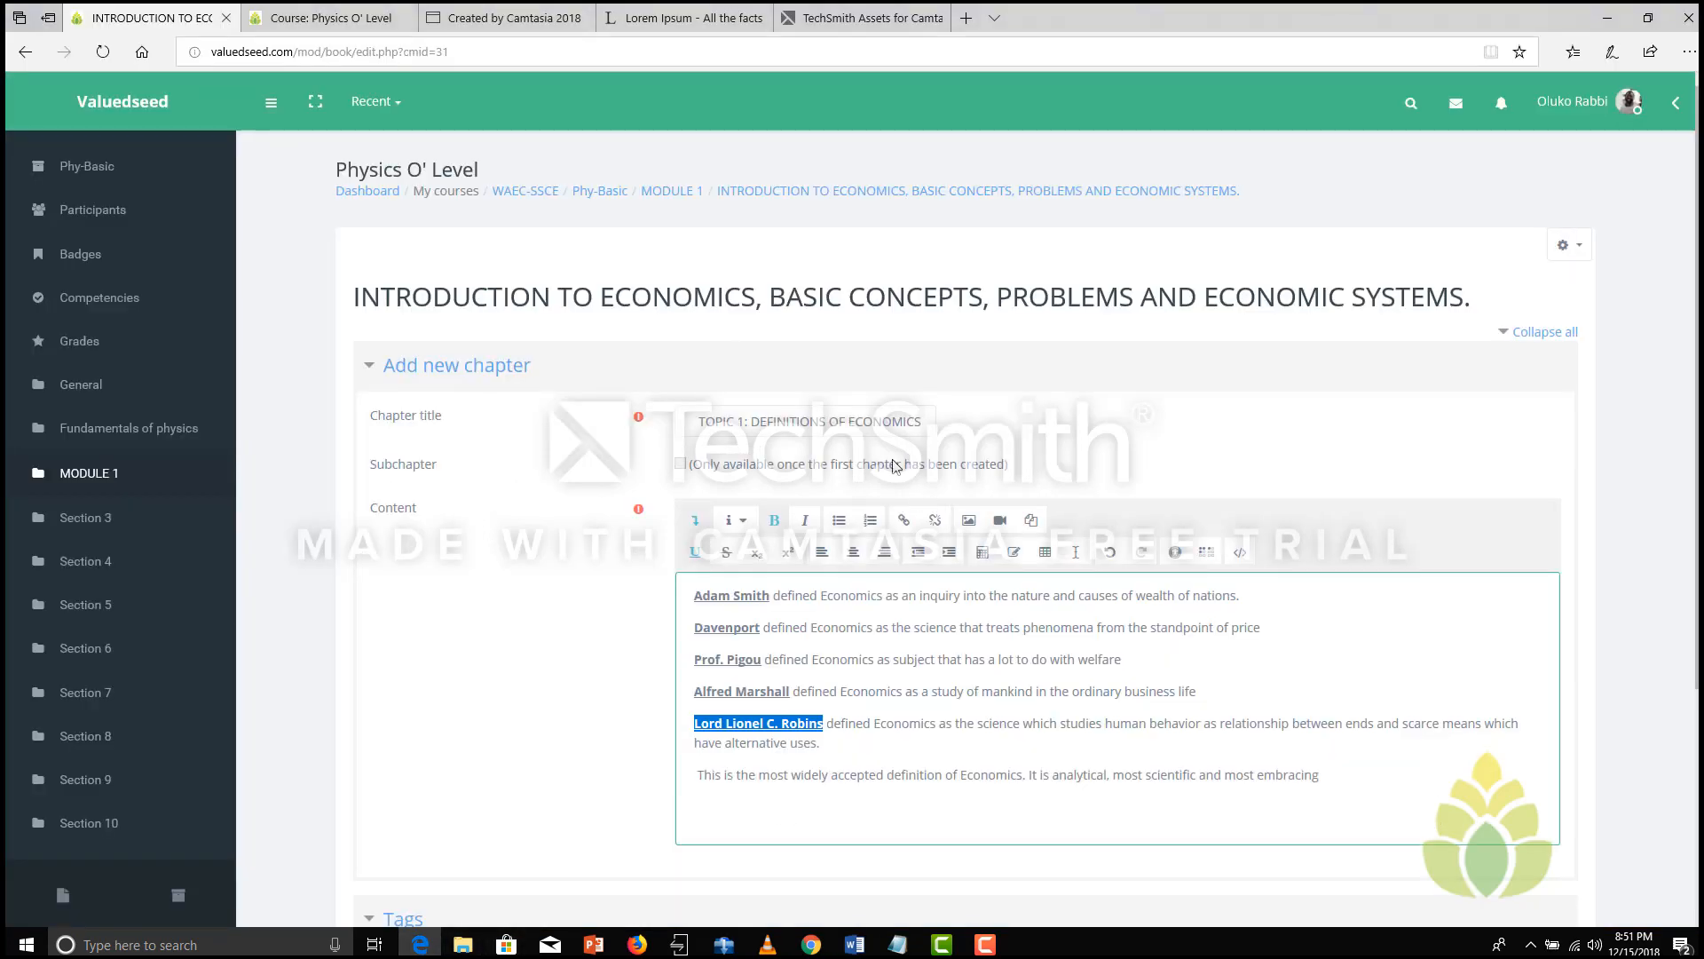
click(697, 468)
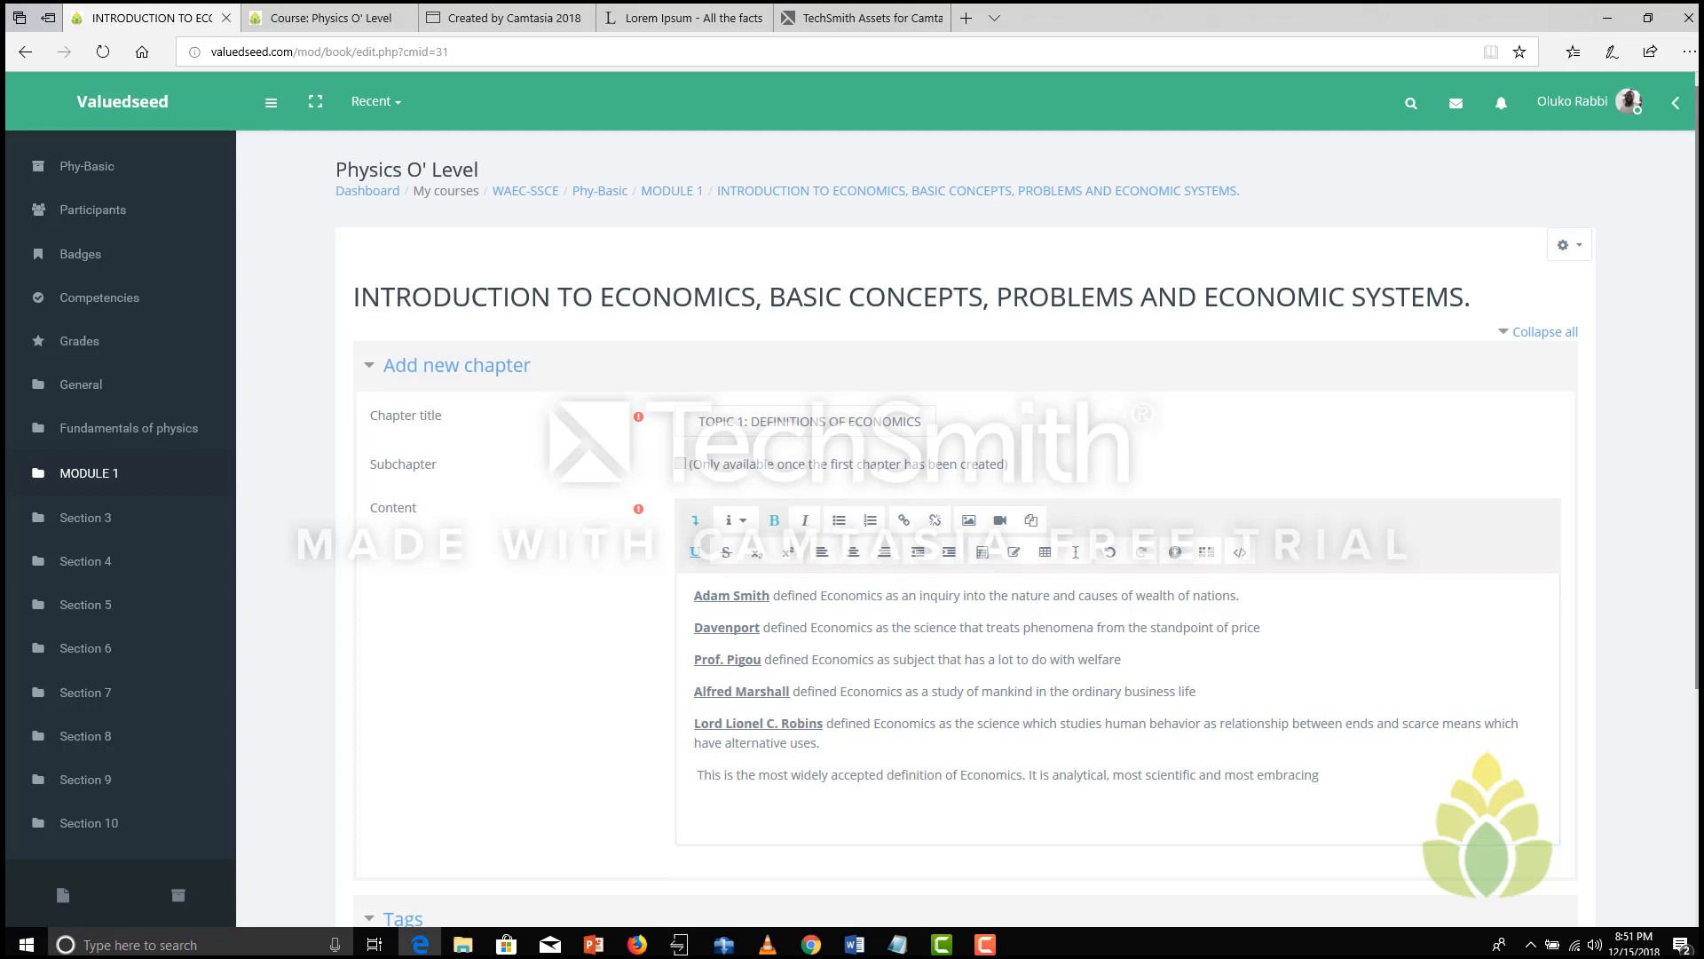
scroll(1017, 528, down, 3)
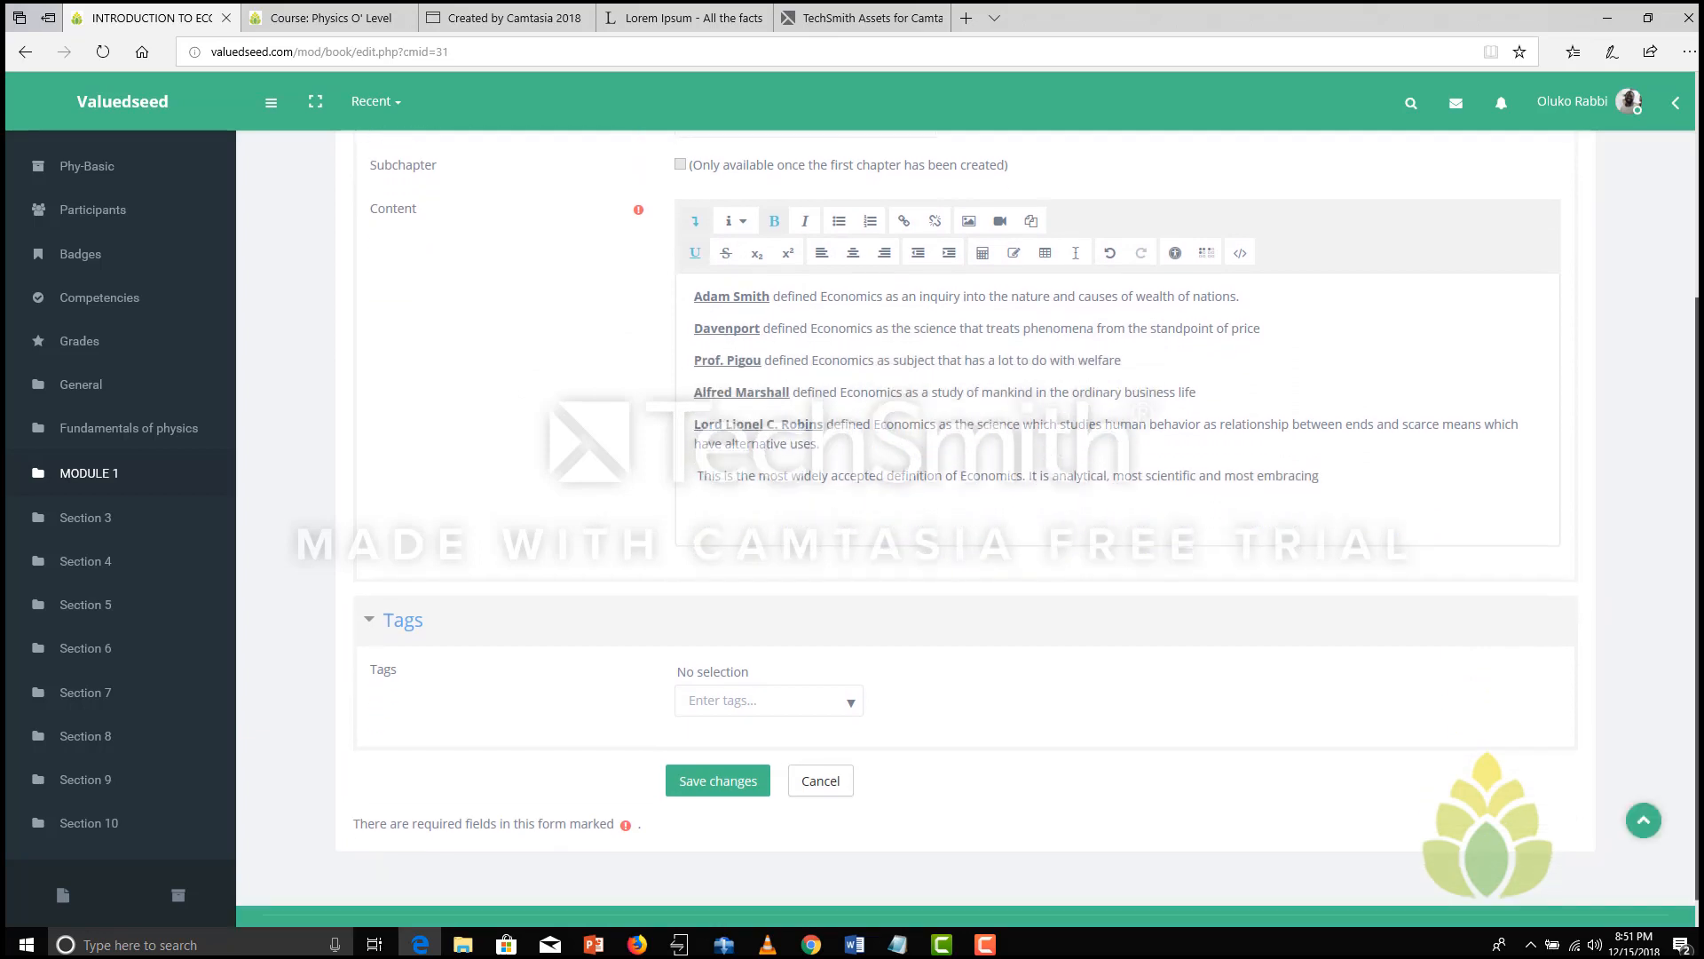
Step: Save the TOPIC 1: DEFINITIONS OF ECONOMICS chapter and start adding a new chapter after it
scroll(1408, 609, up, 1)
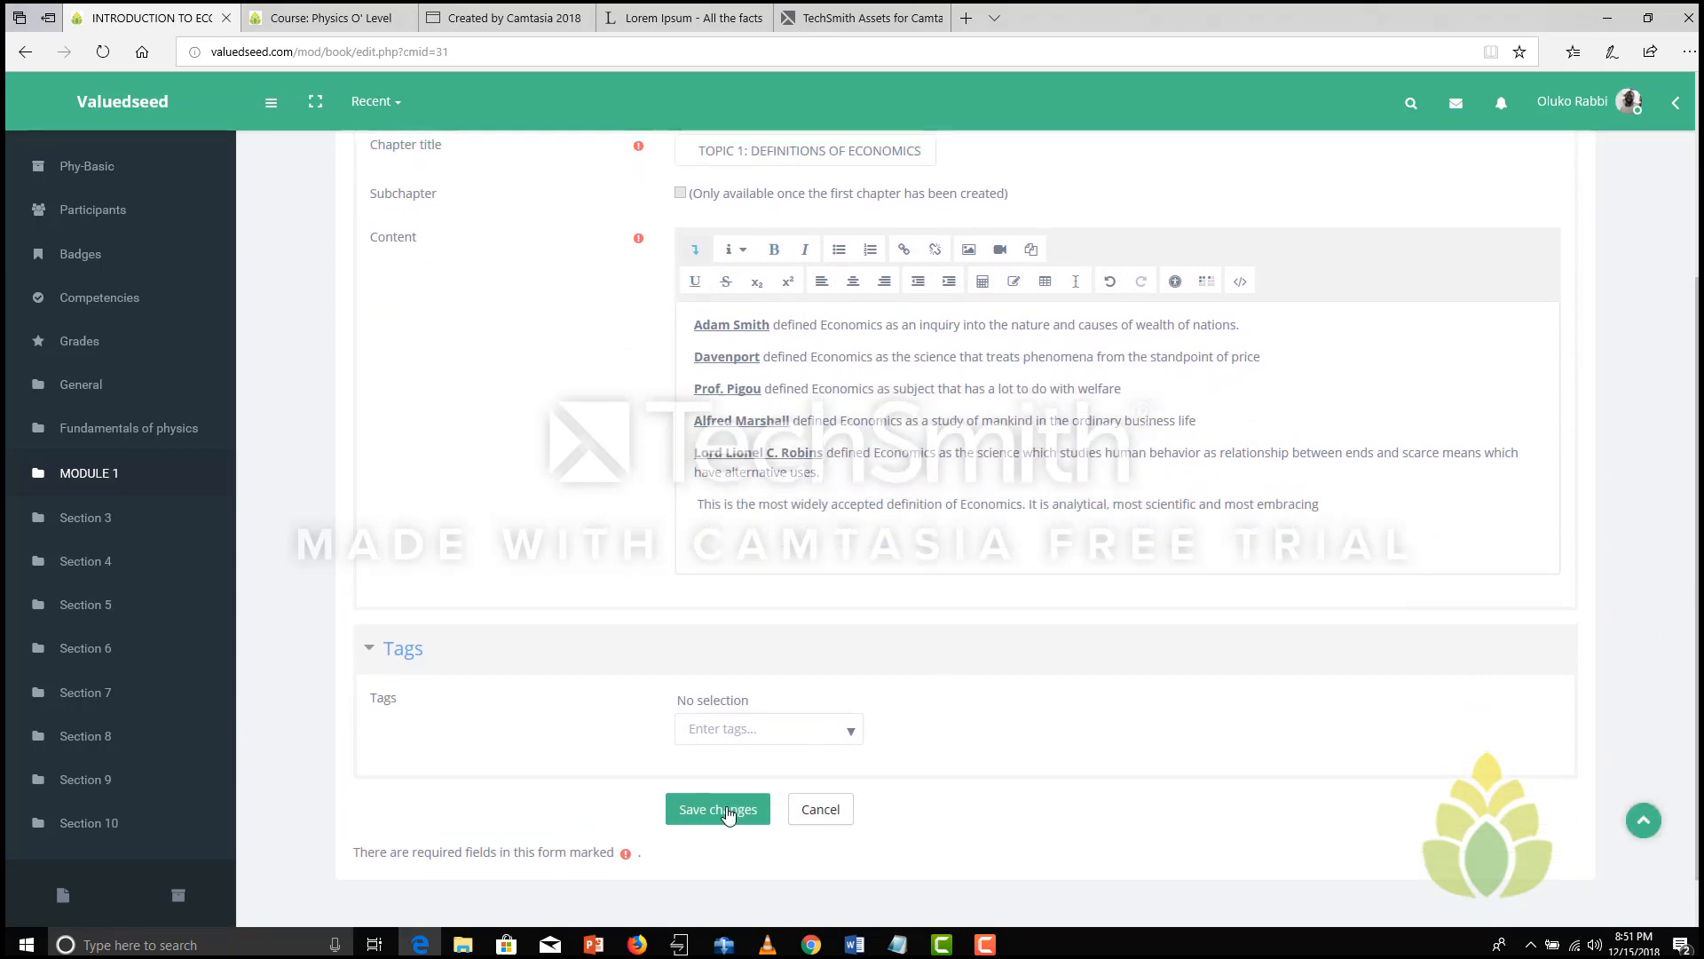
click(822, 782)
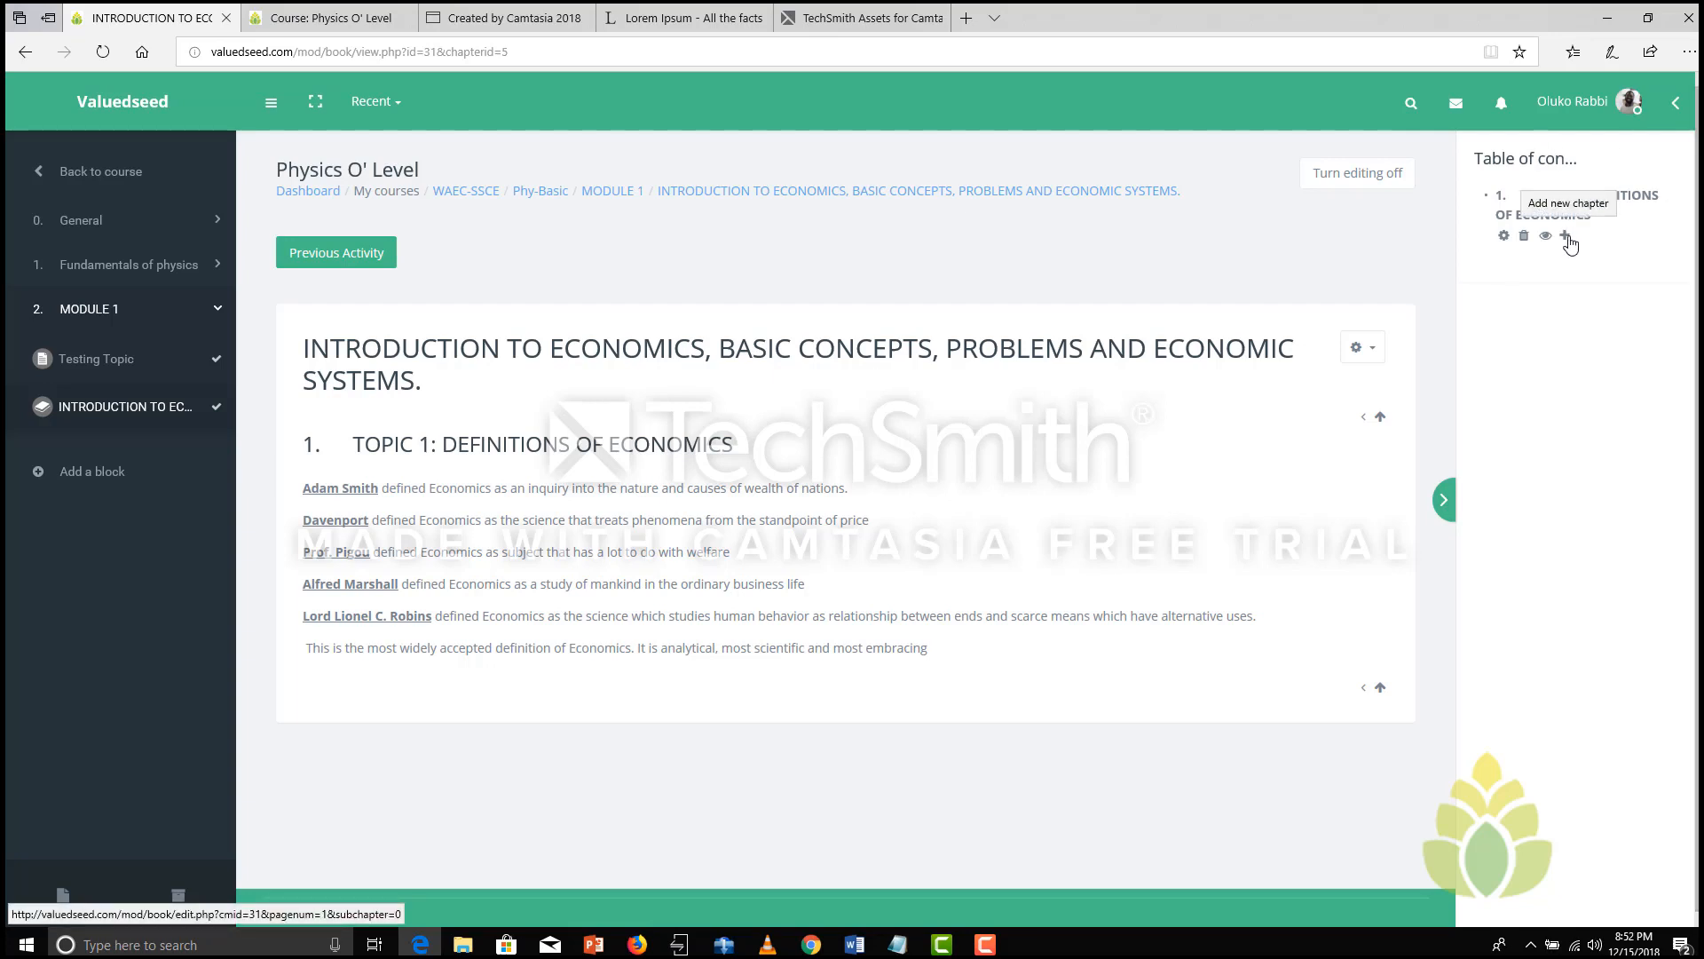
click(1503, 236)
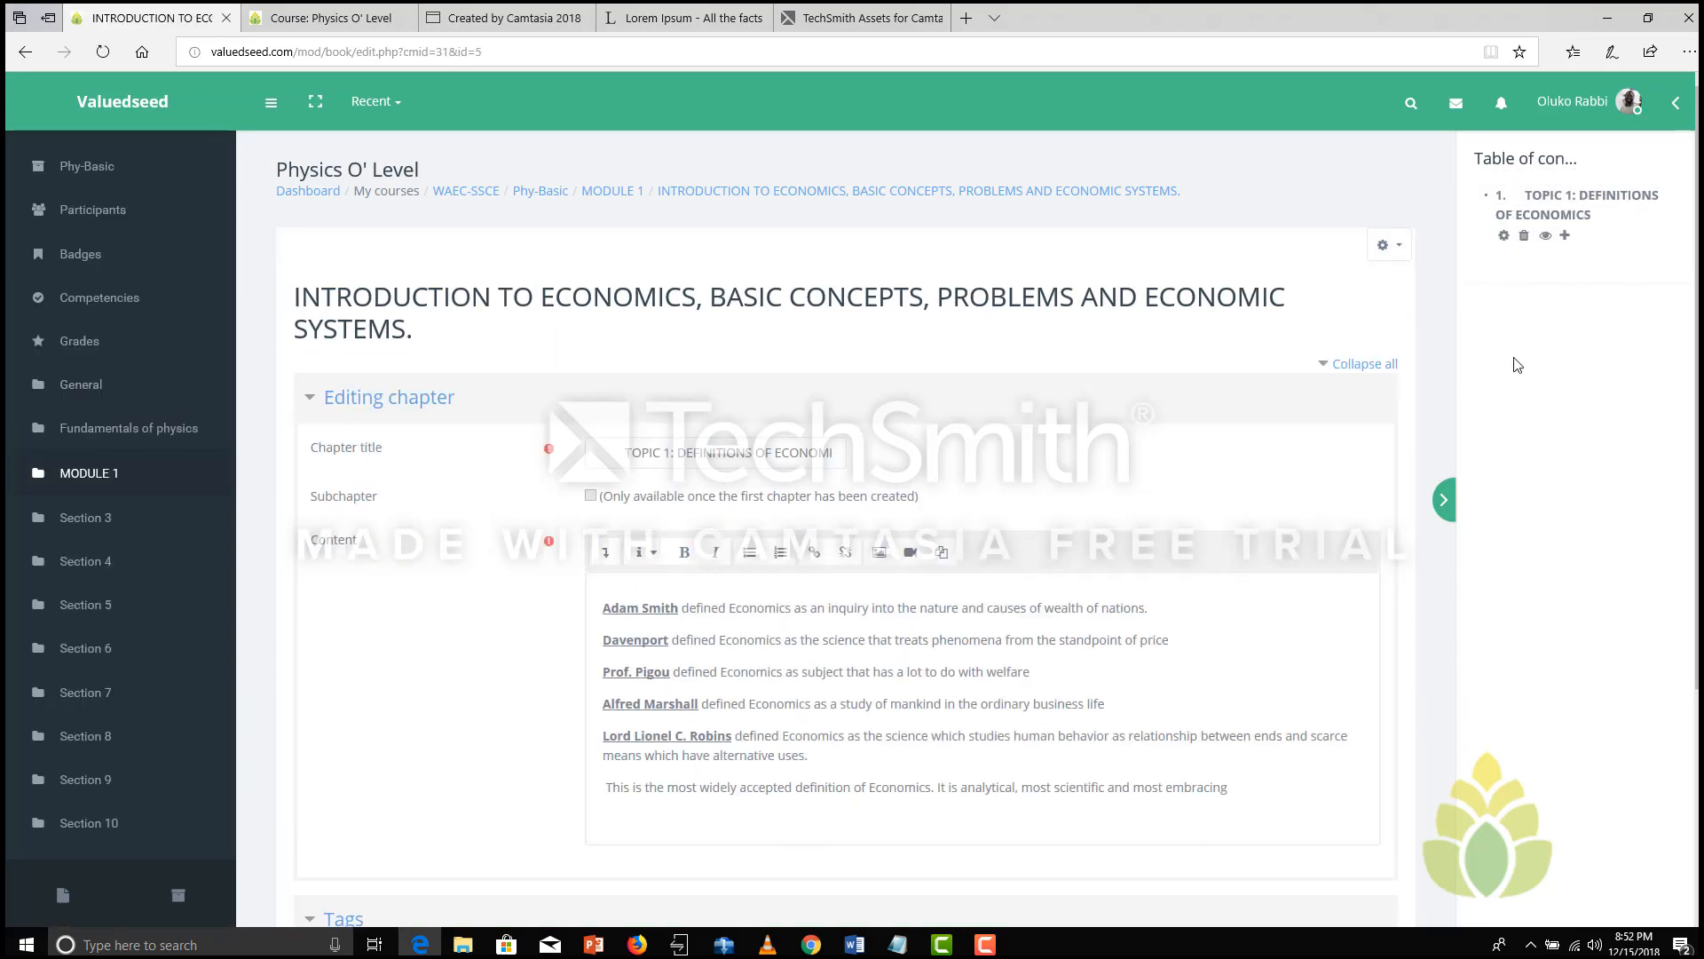
click(1565, 235)
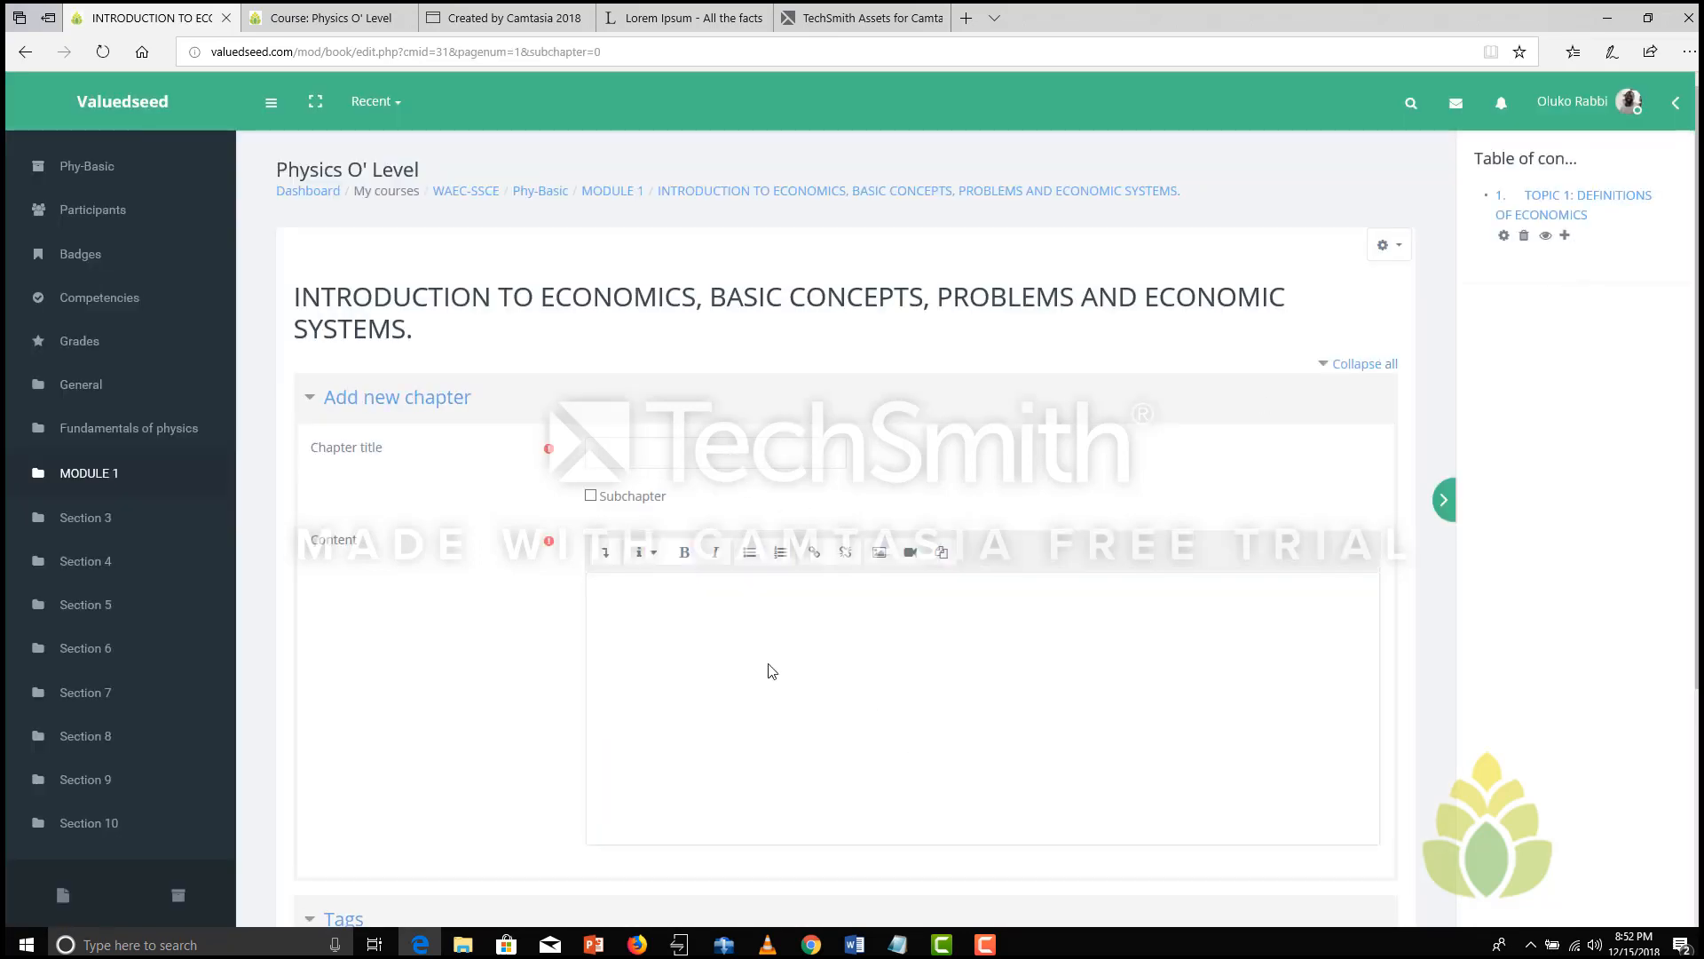
Step: Switch to Word and copy the heading "THE SCOPE OF ECONOMICS"
click(855, 945)
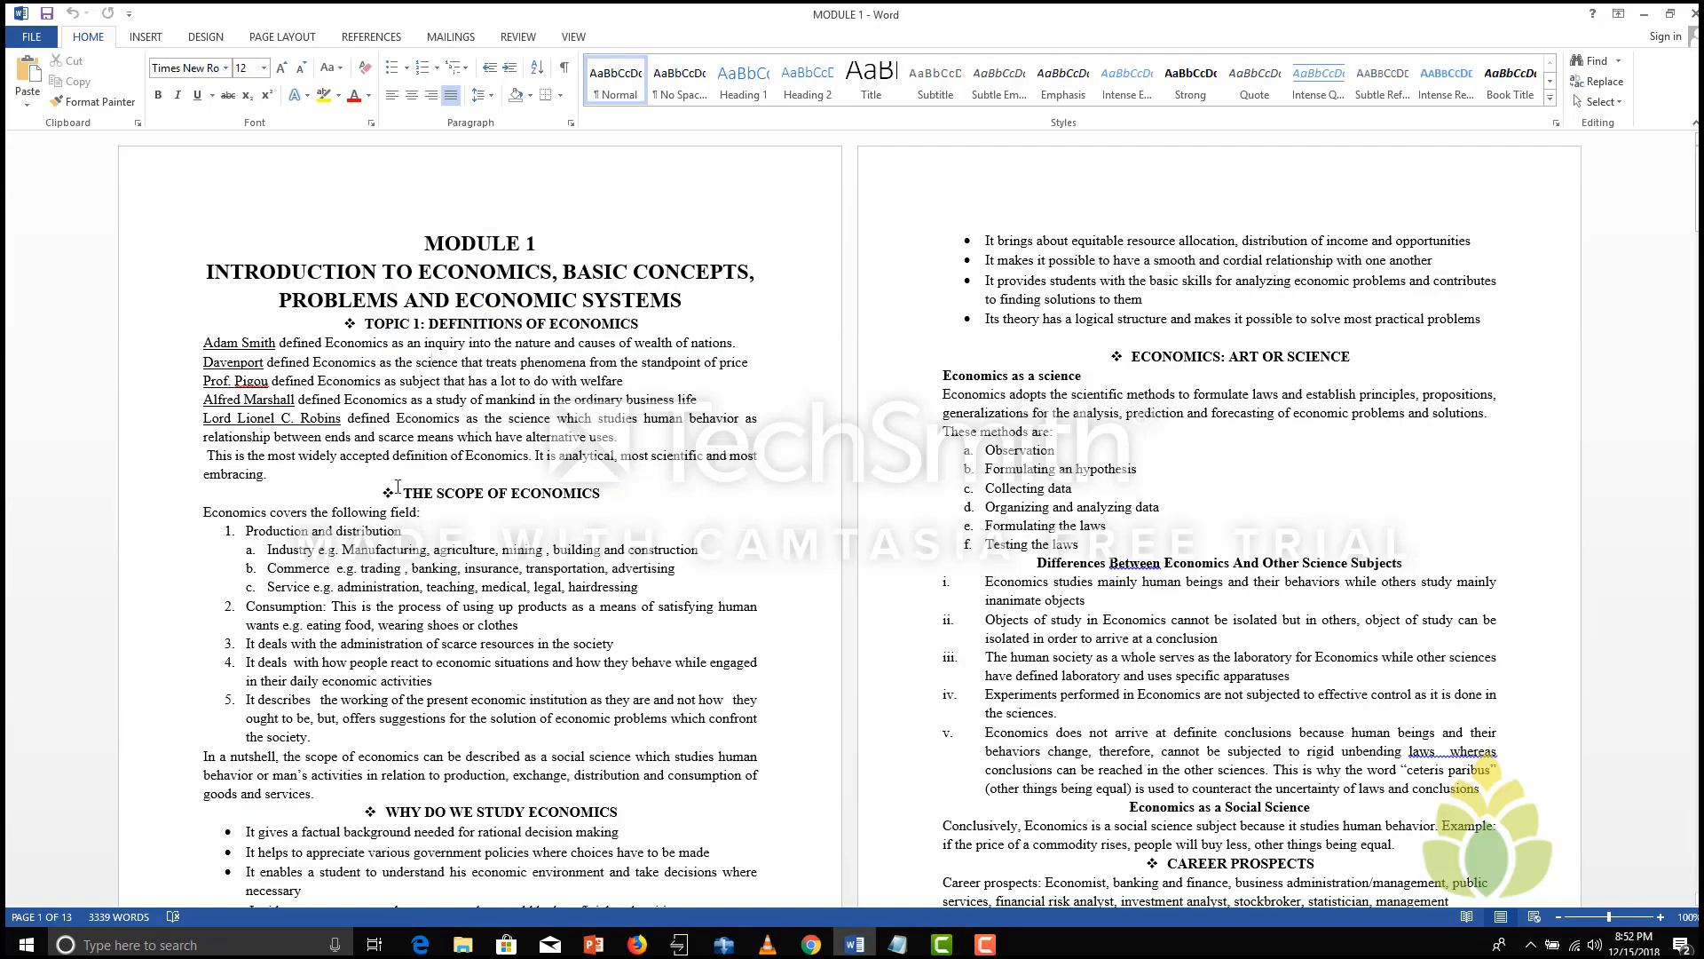
drag(405, 494, 610, 496)
key(ctrl+c)
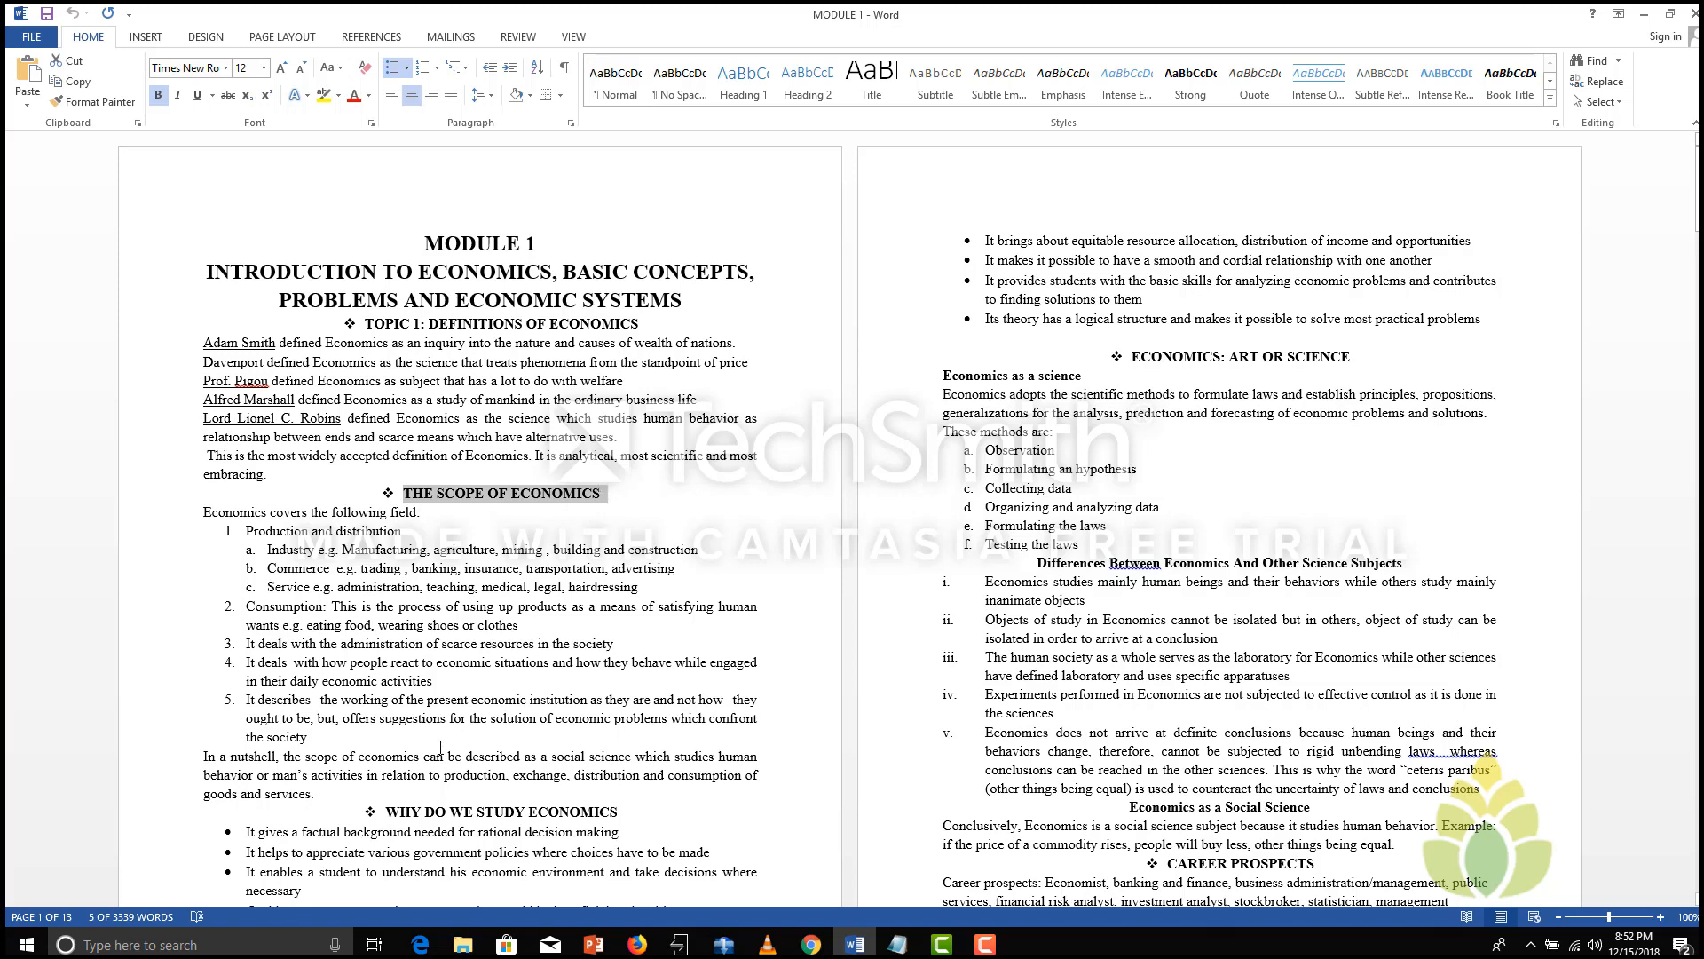
Step: Switch back to Edge, enter THE SCOPE OF ECONOMICS as the chapter title without leading spaces, and mark the chapter as a subchapter
click(428, 943)
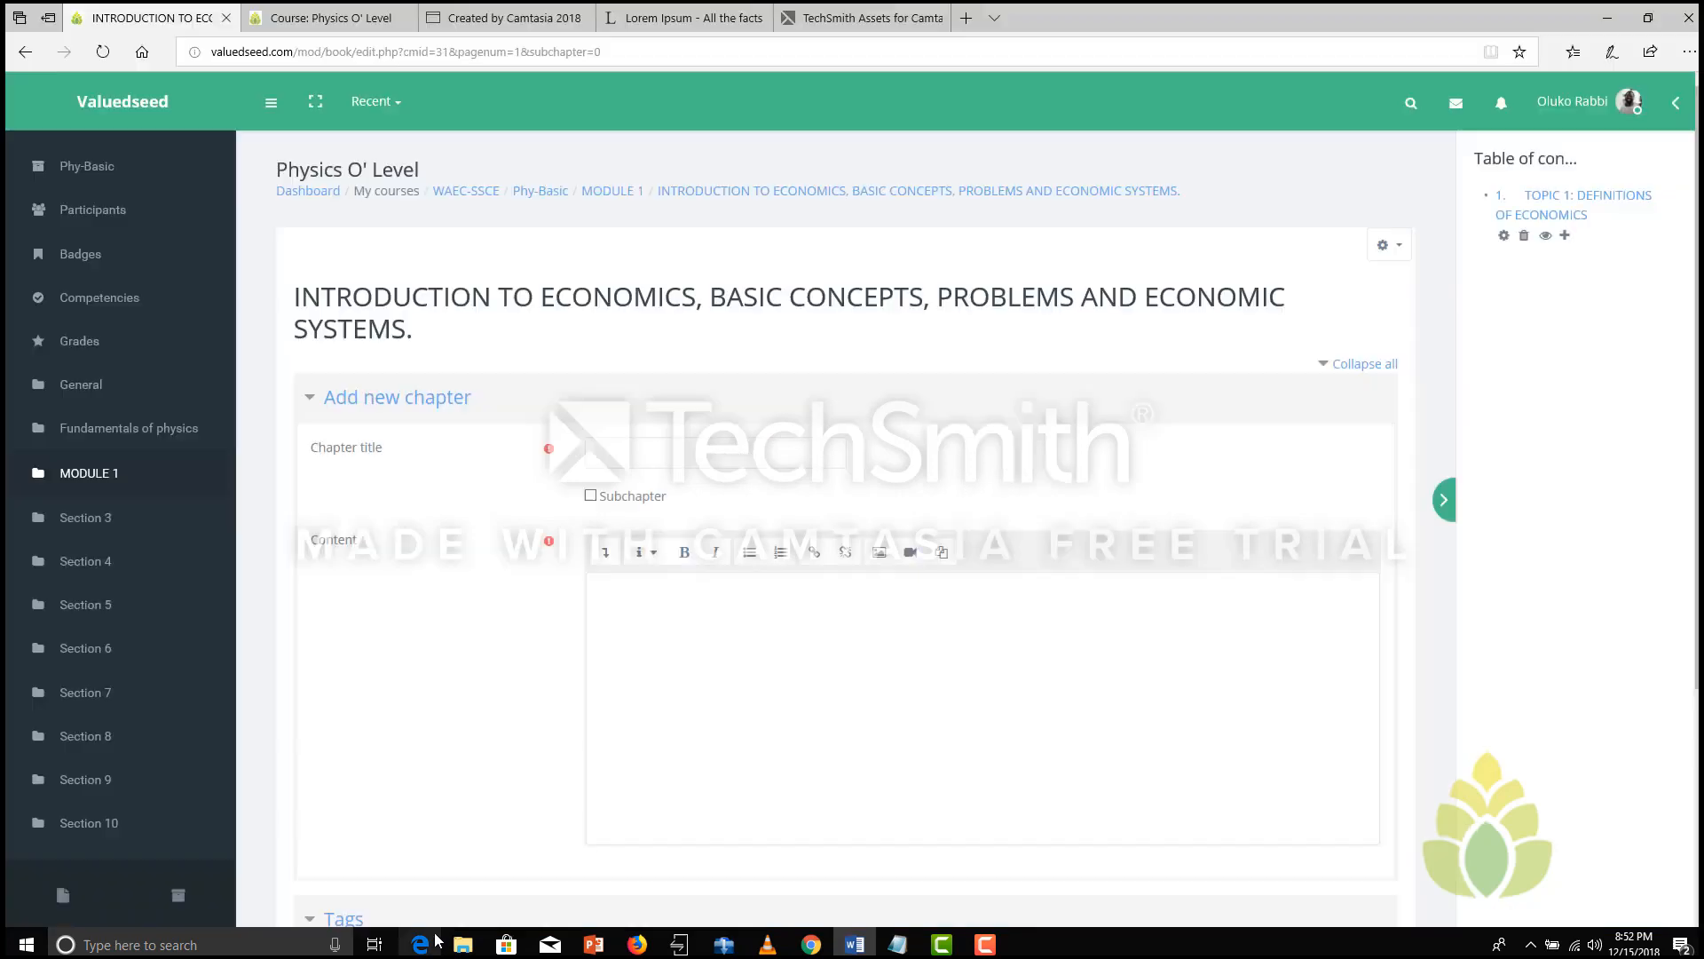
click(679, 458)
key(ctrl+v)
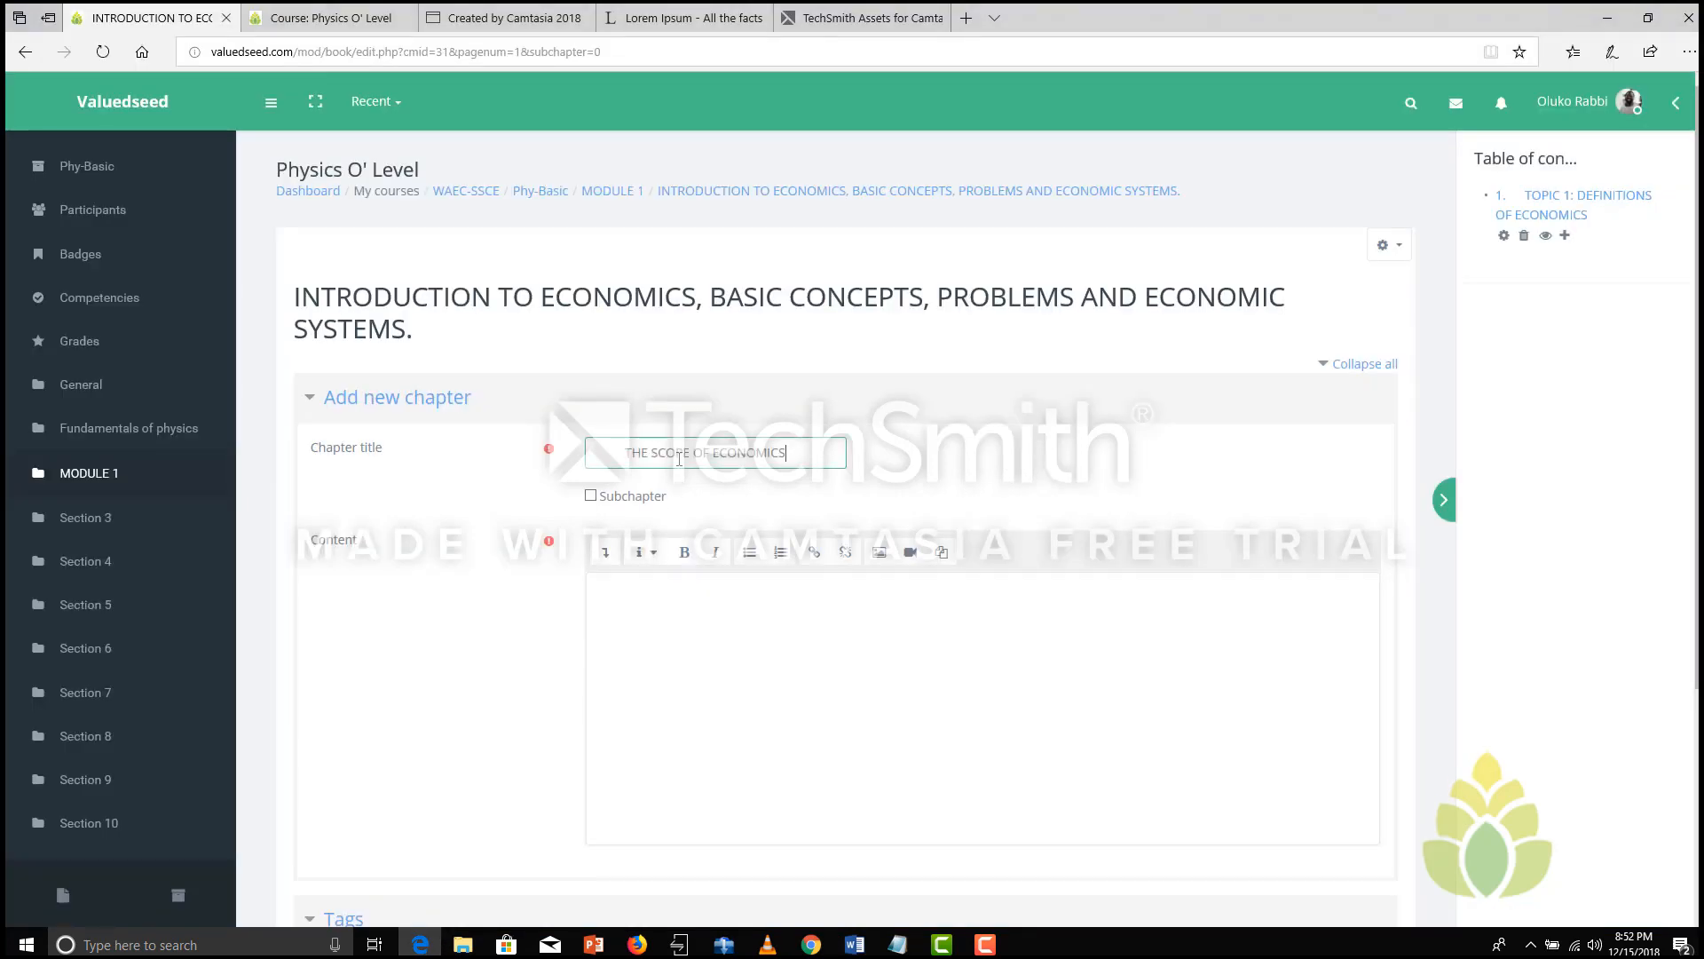
drag(628, 451, 567, 453)
key(BackSpace)
click(590, 497)
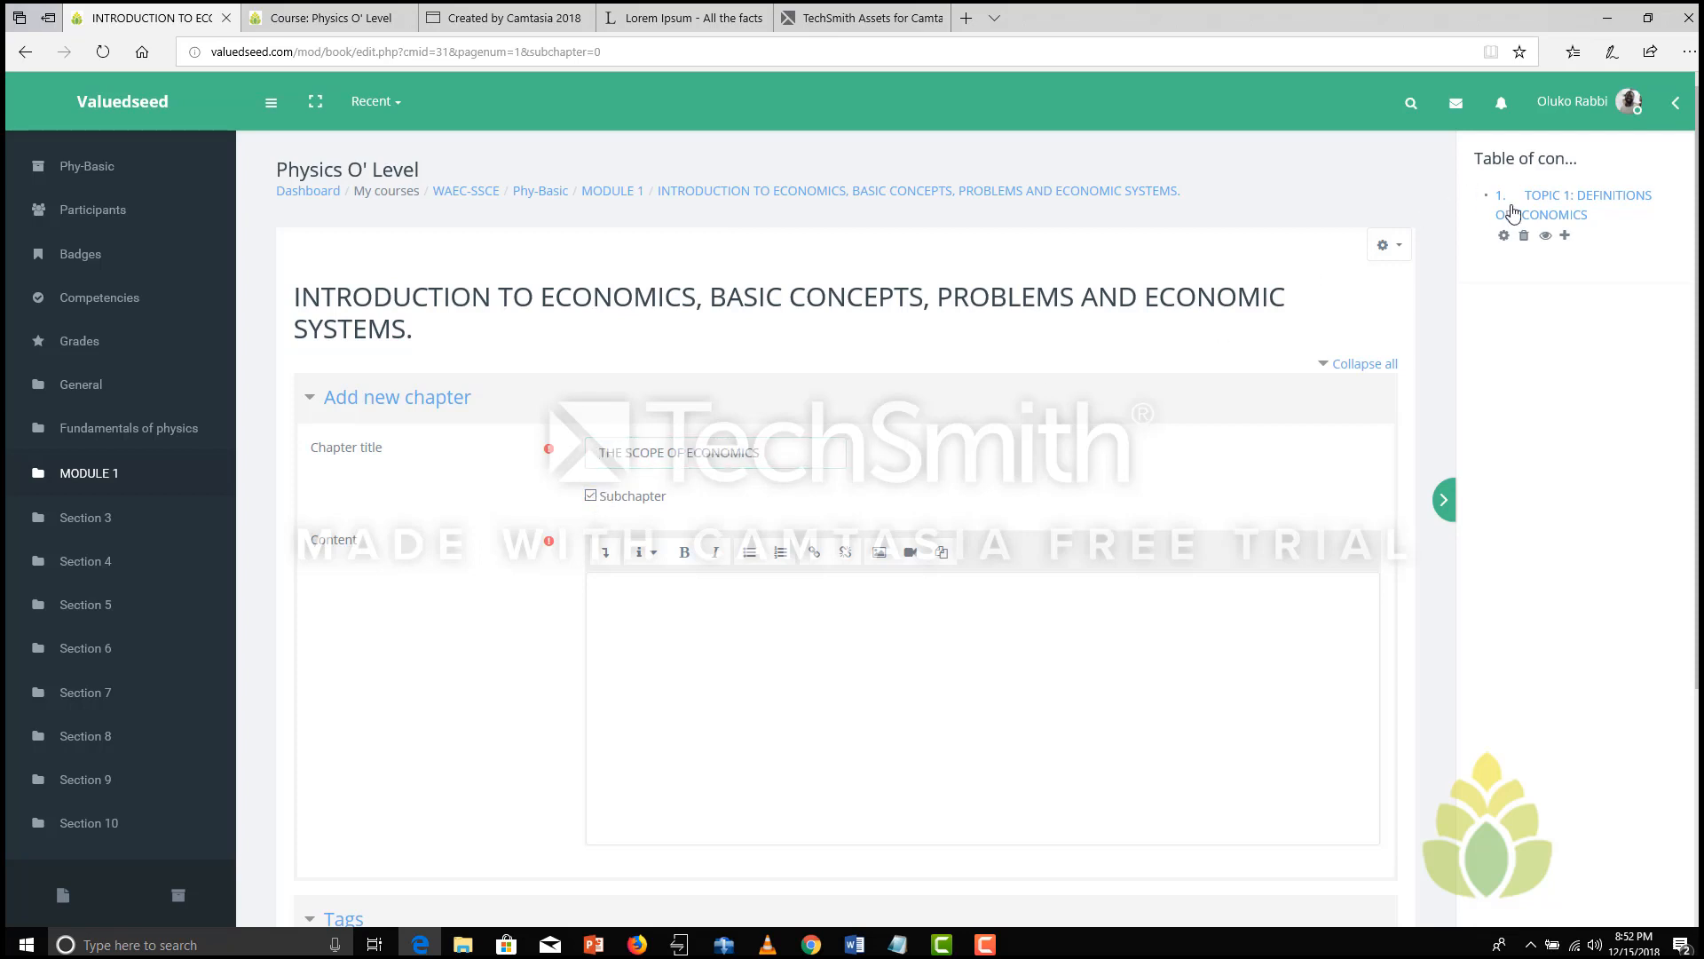
Step: Copy the full text under THE SCOPE OF ECONOMICS from the Word document into the subchapter's content in Edge
click(854, 945)
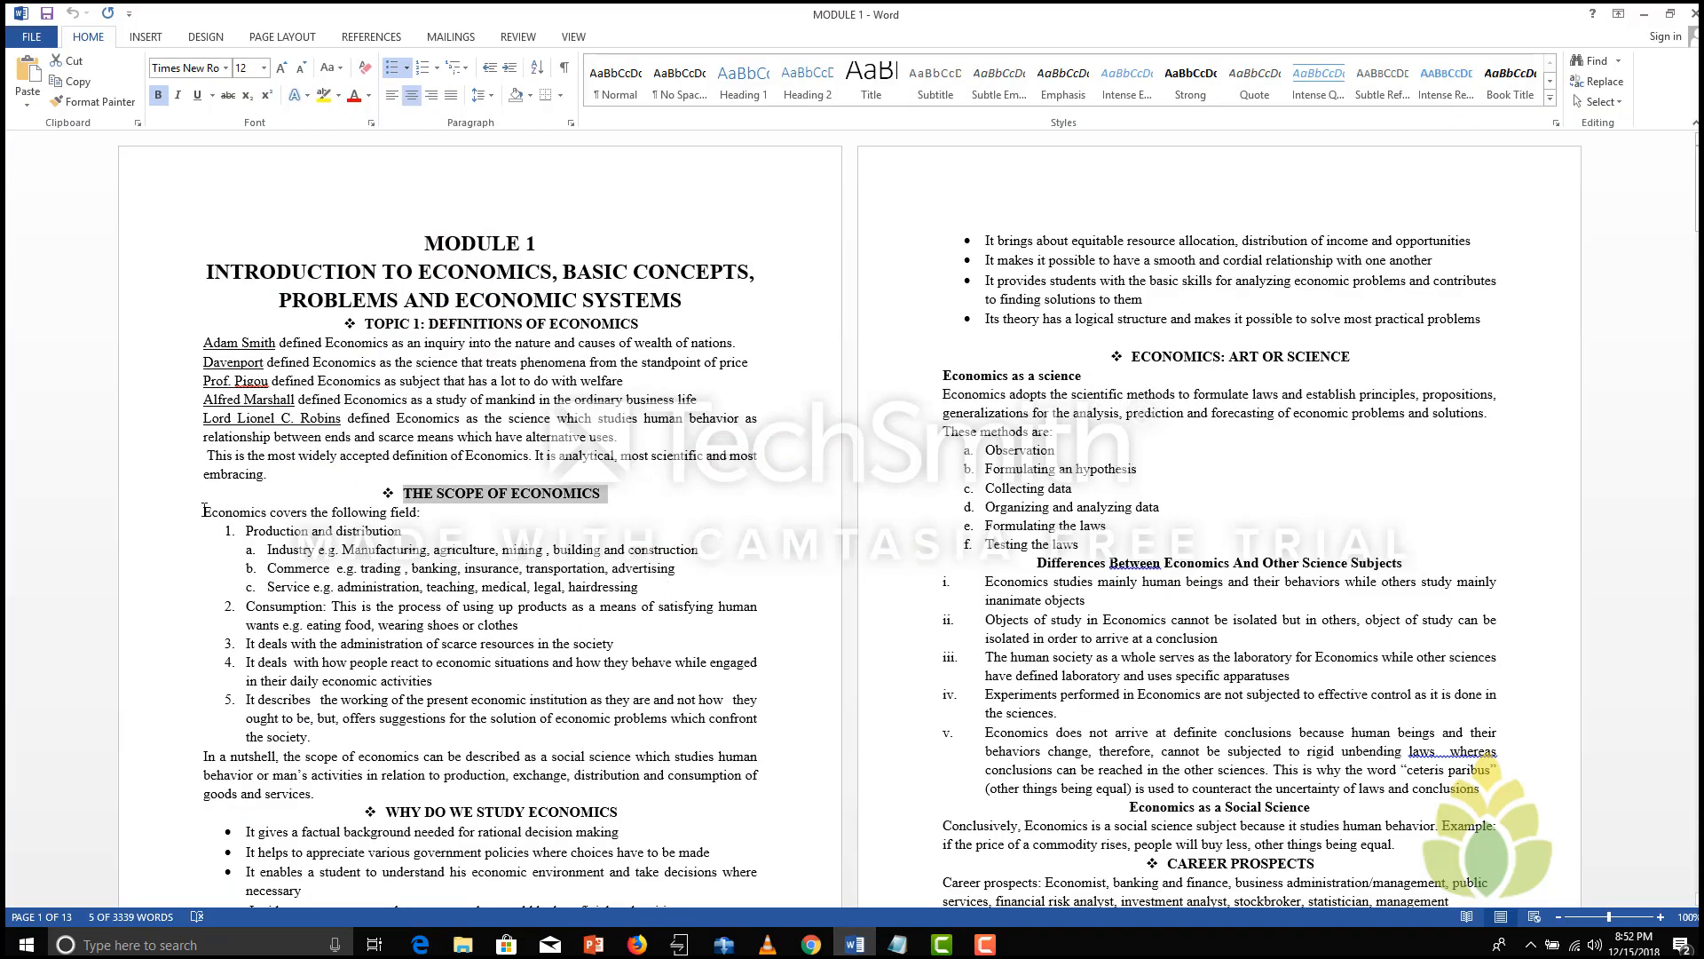
drag(204, 511, 314, 798)
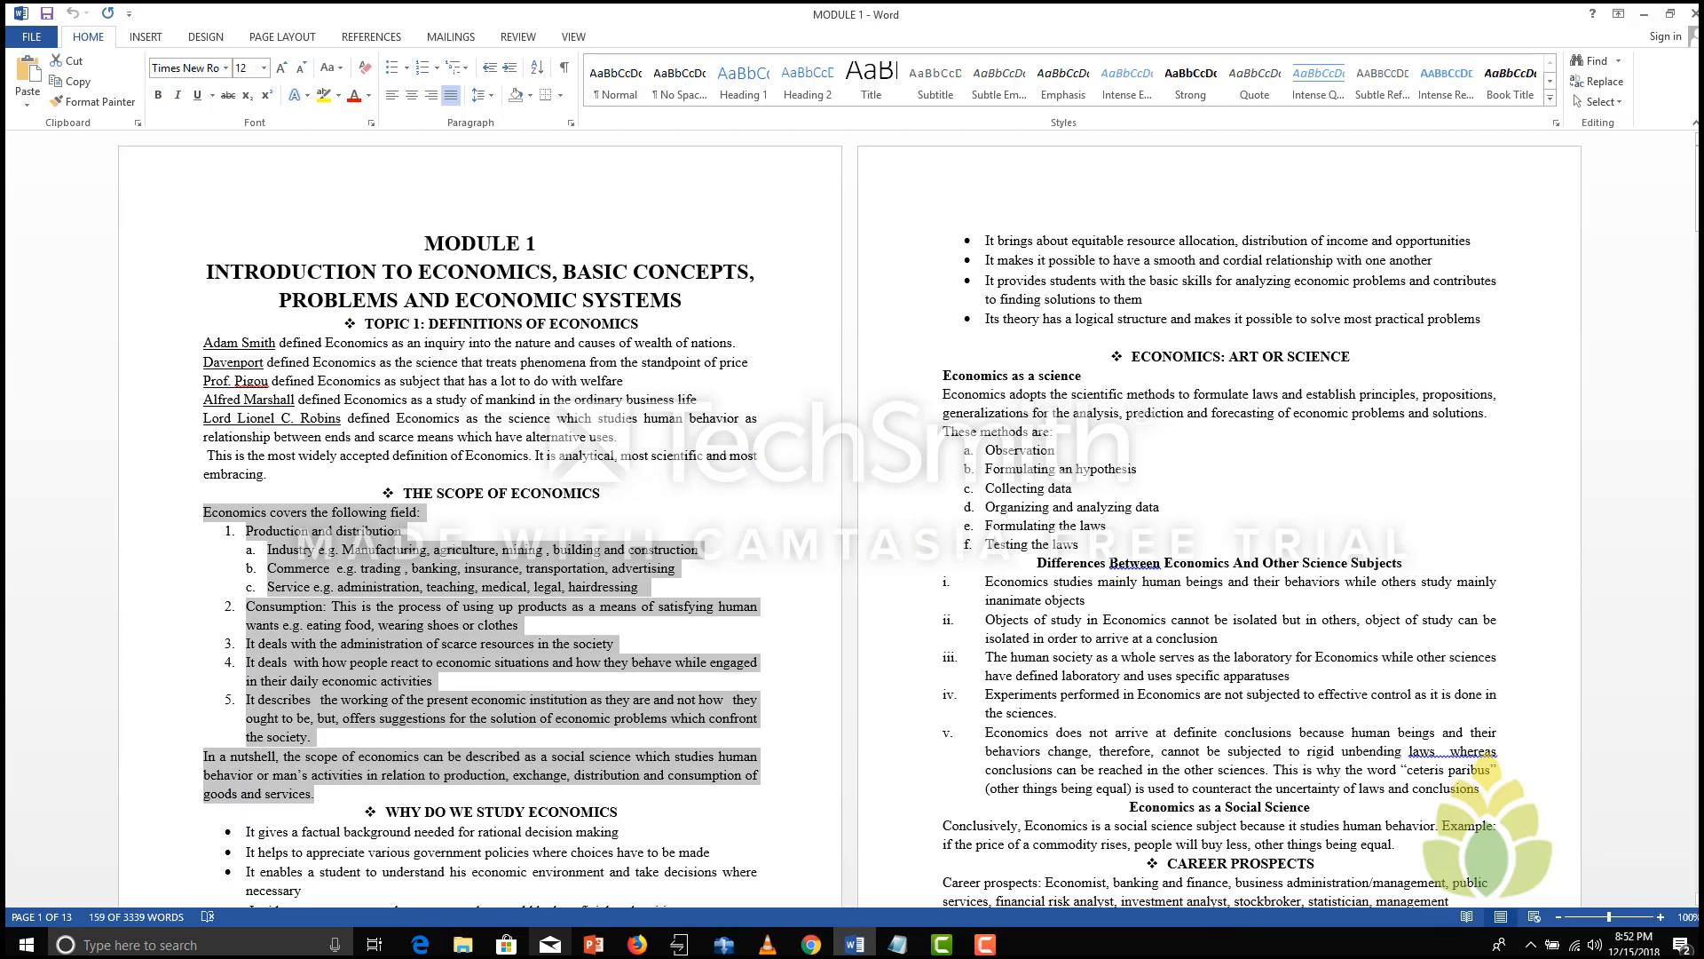
click(420, 945)
click(675, 628)
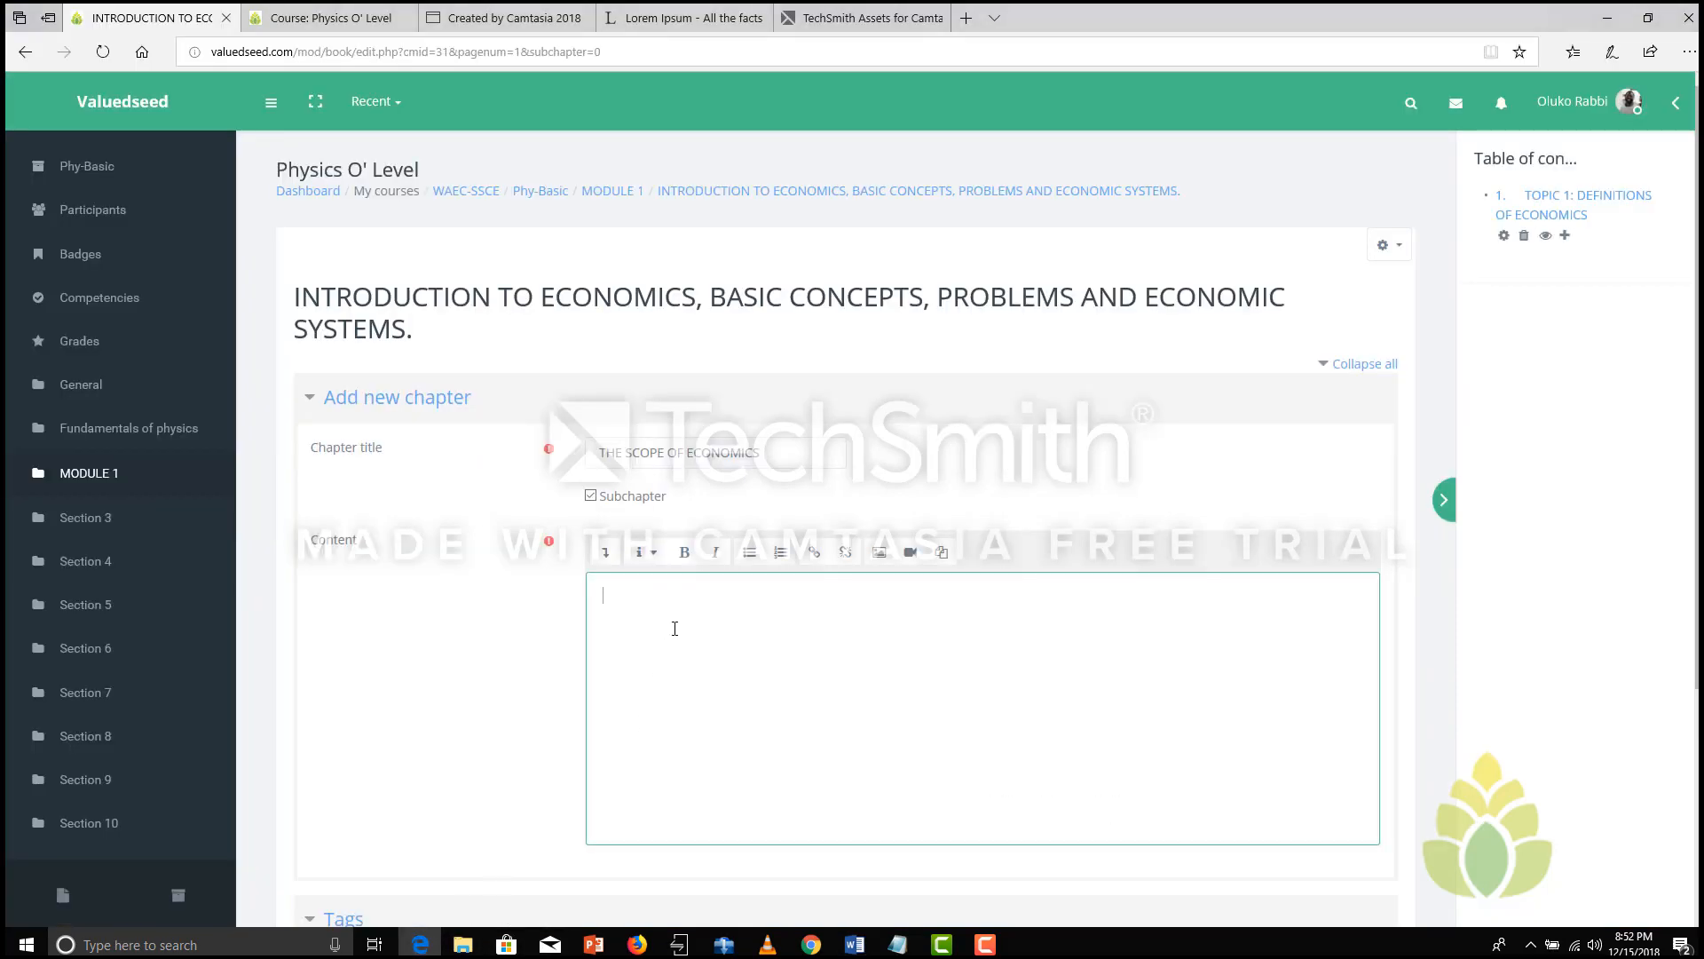
key(ctrl+v)
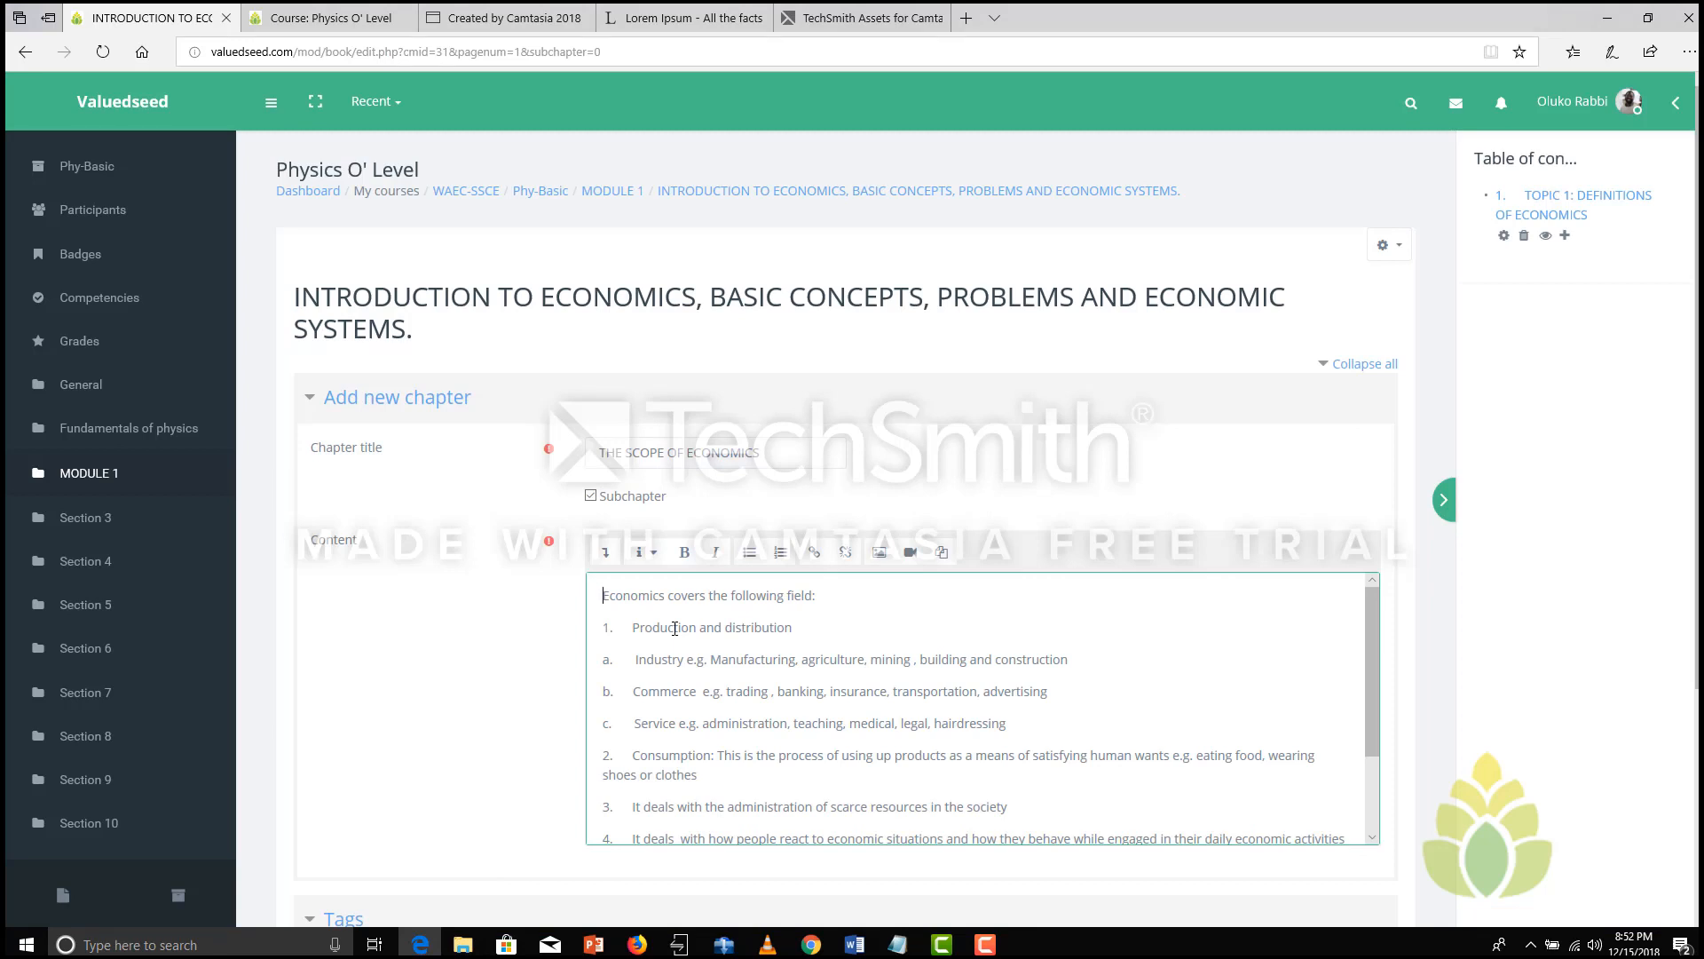
drag(1372, 696, 1377, 799)
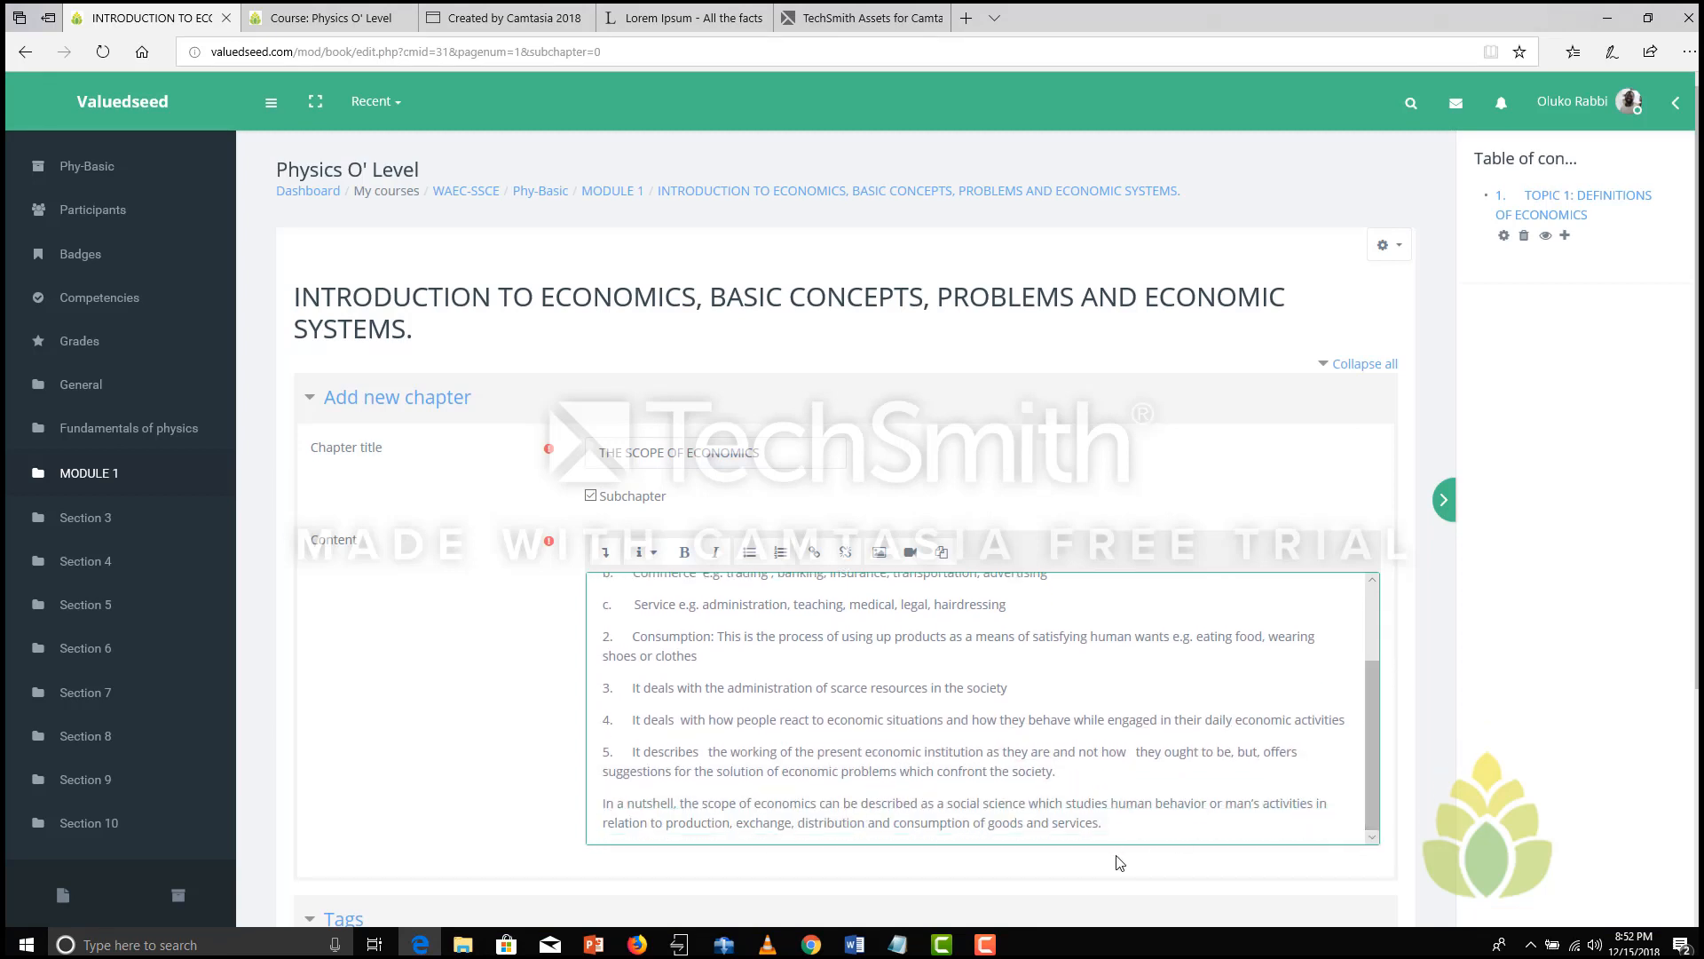
key(shift+Home)
key(shift+Up)
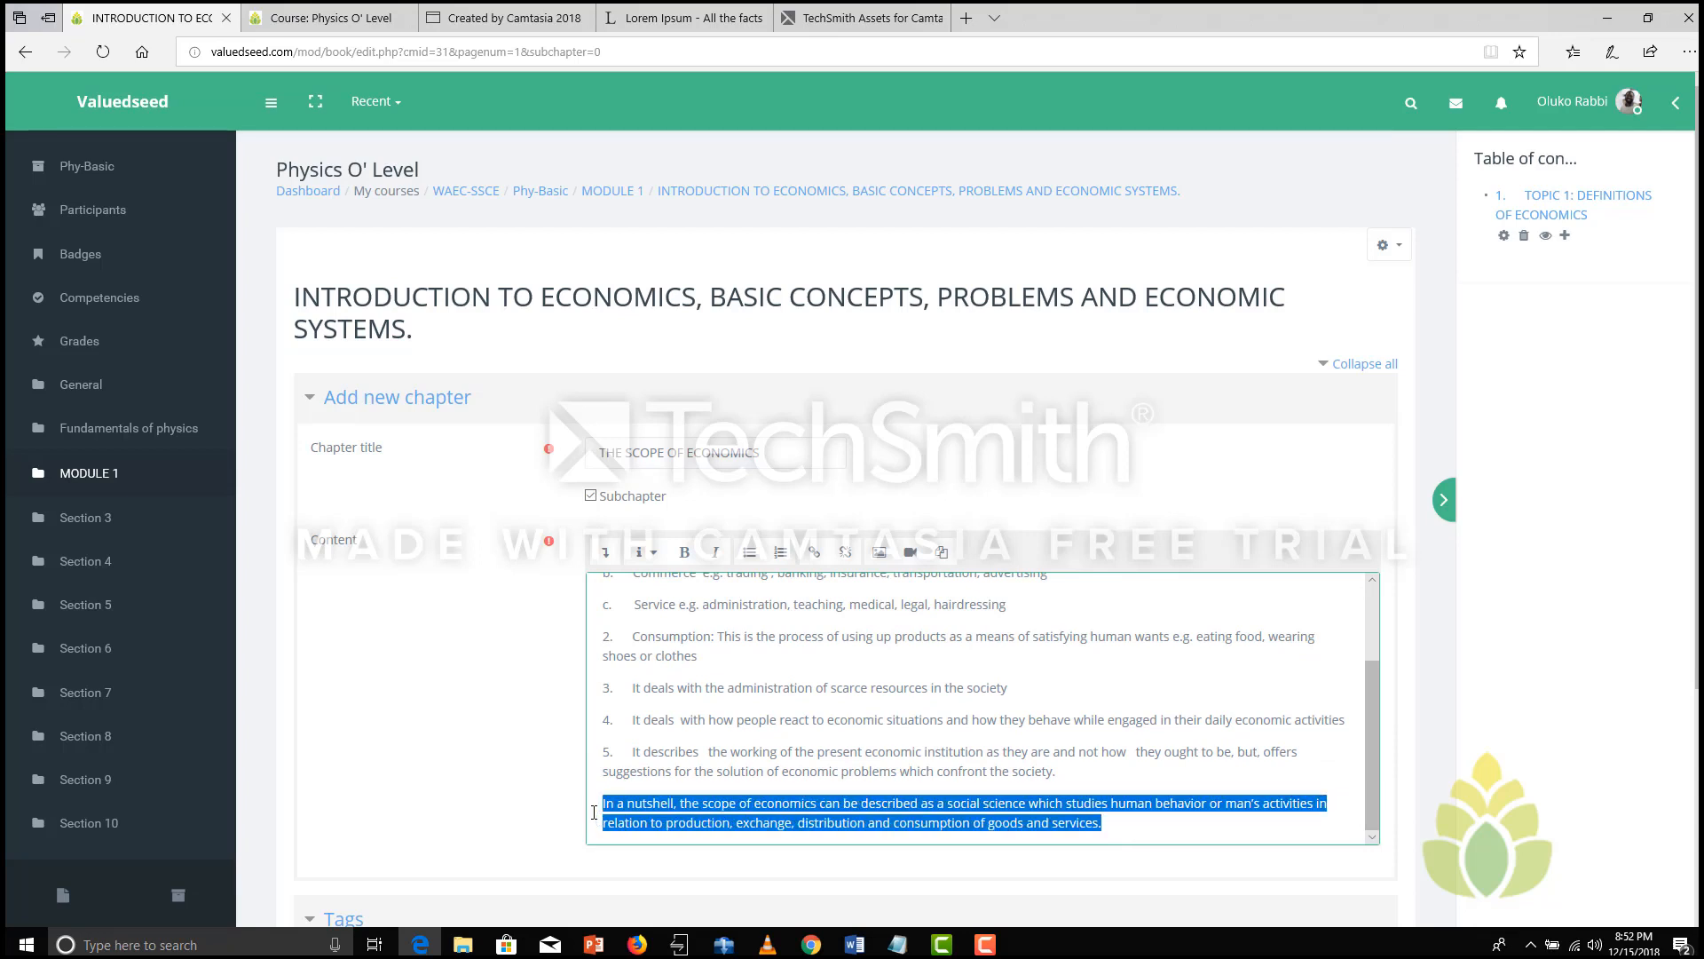
click(657, 555)
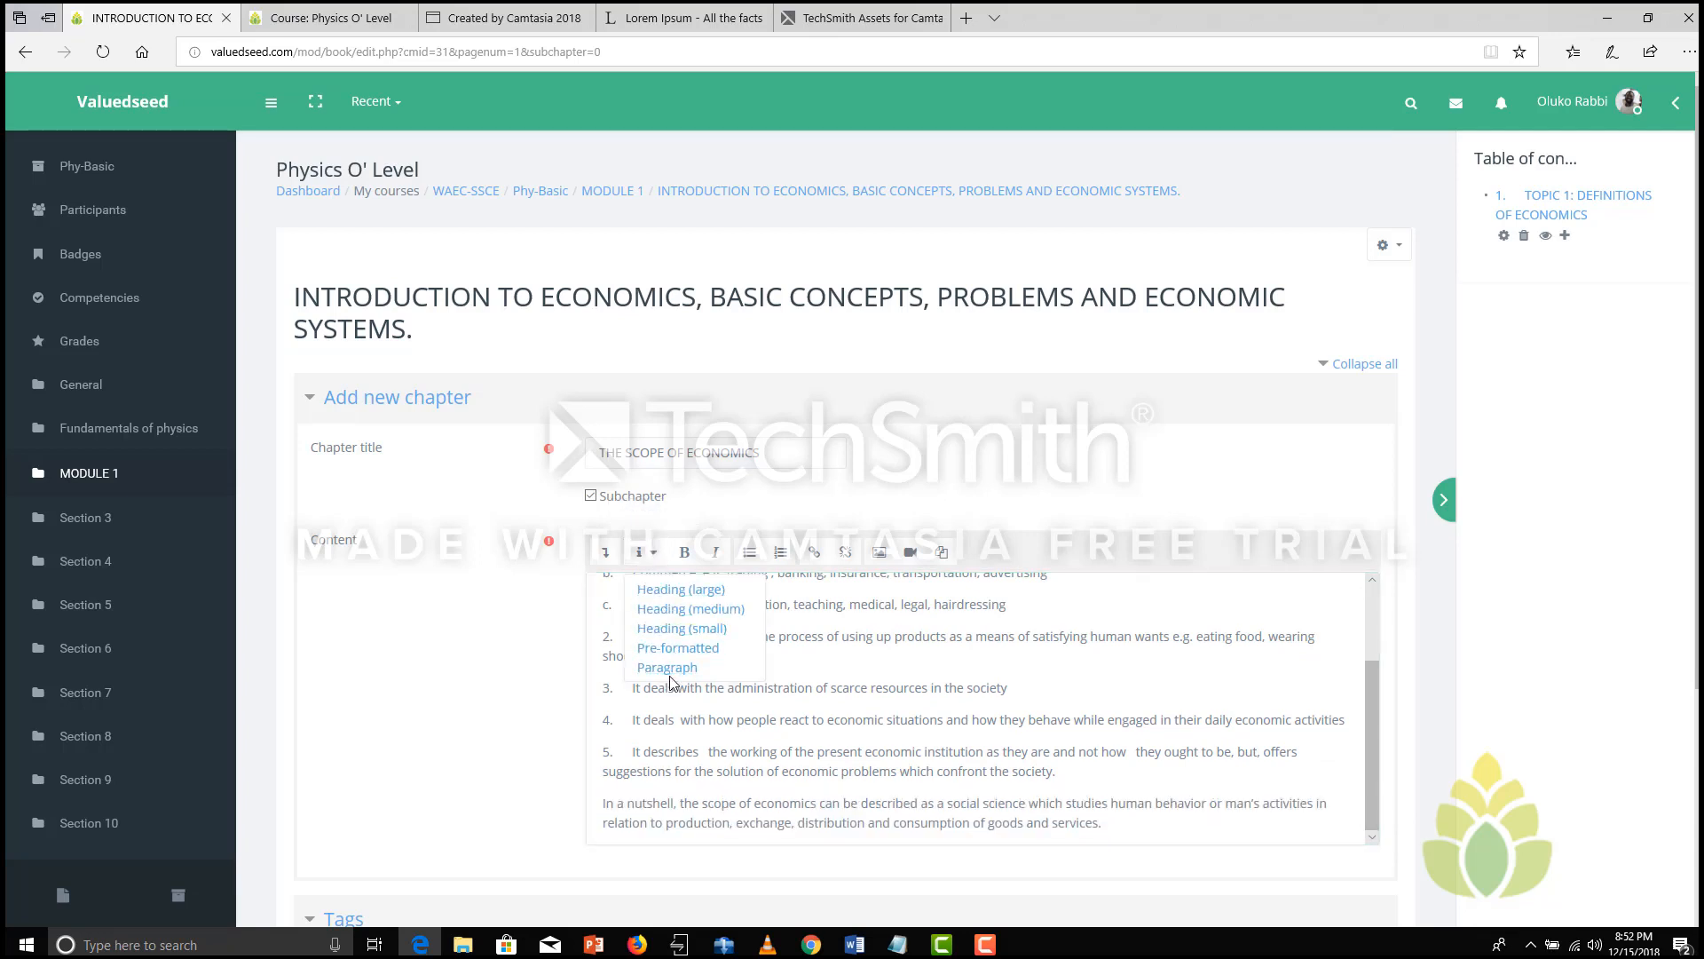
click(759, 755)
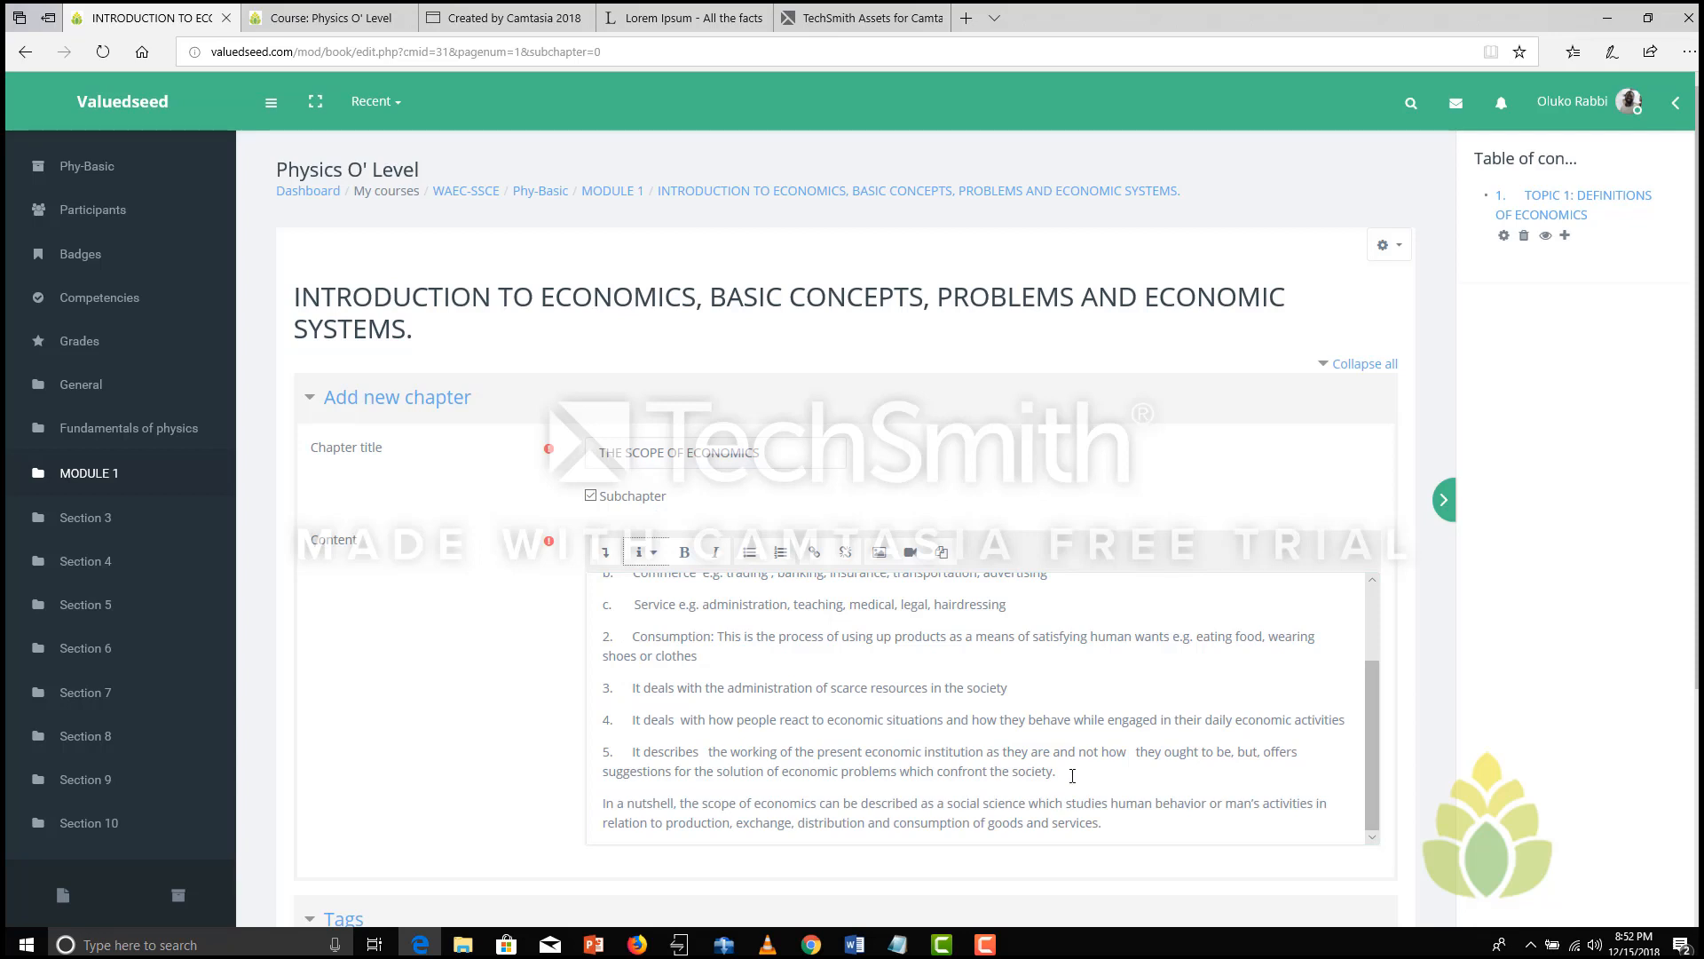
drag(1374, 776, 1379, 692)
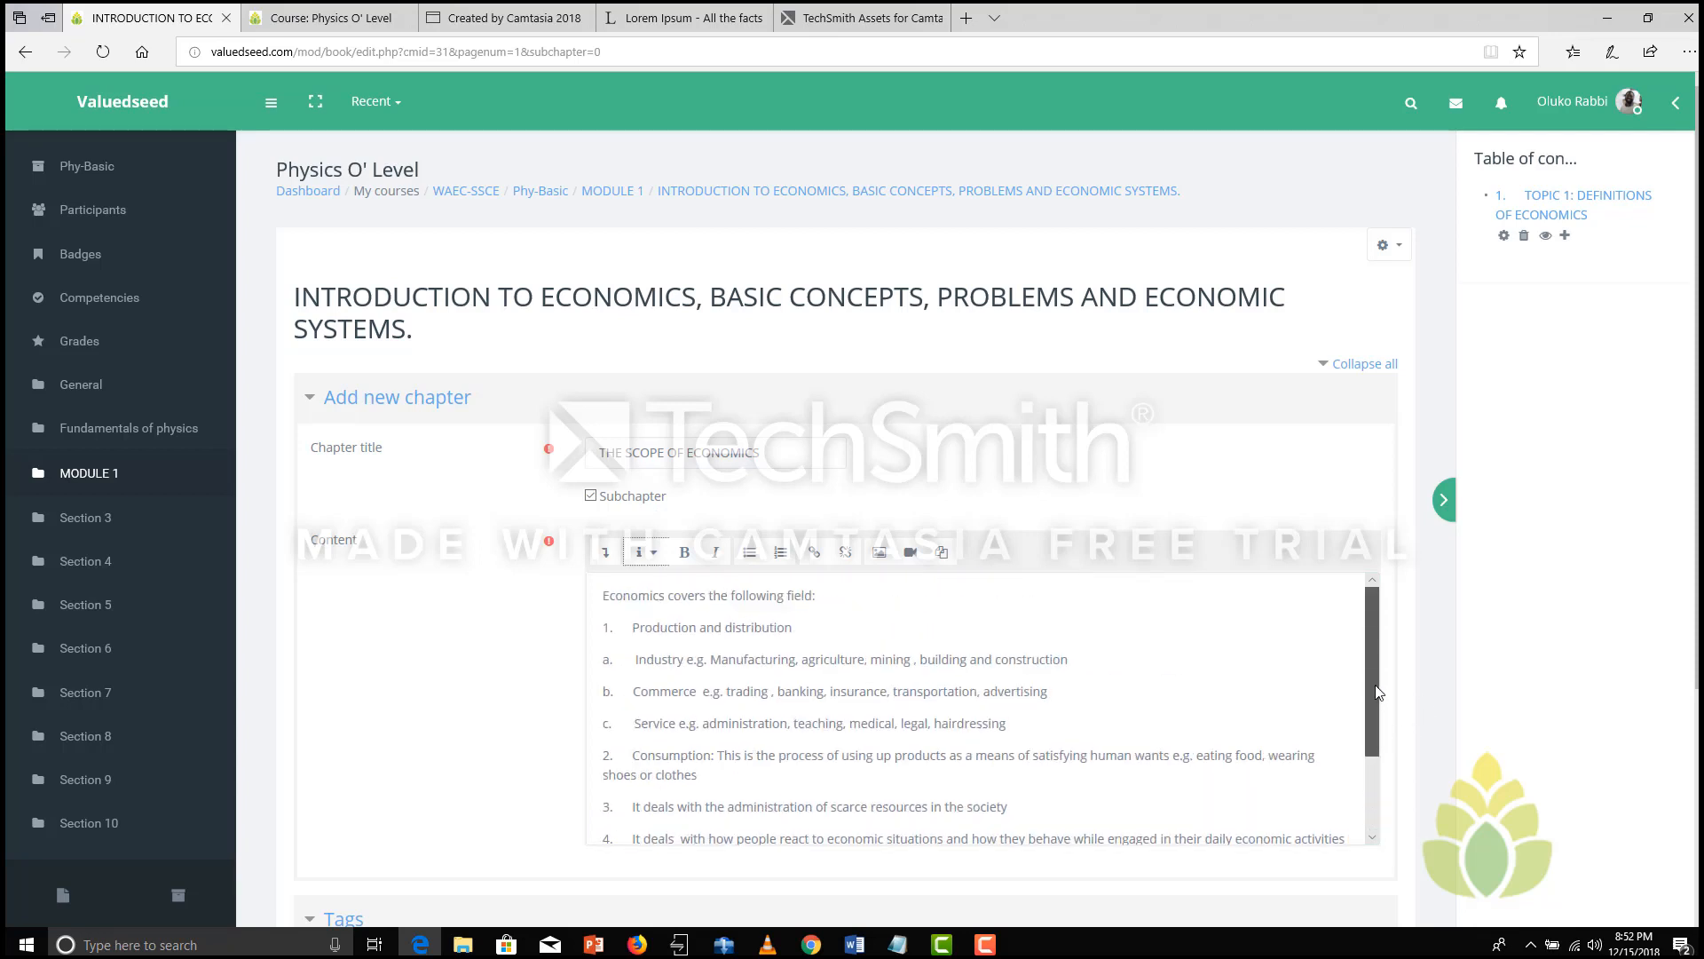
Step: Save the THE SCOPE OF ECONOMICS subchapter and start adding another subchapter after it
scroll(1676, 413, down, 1)
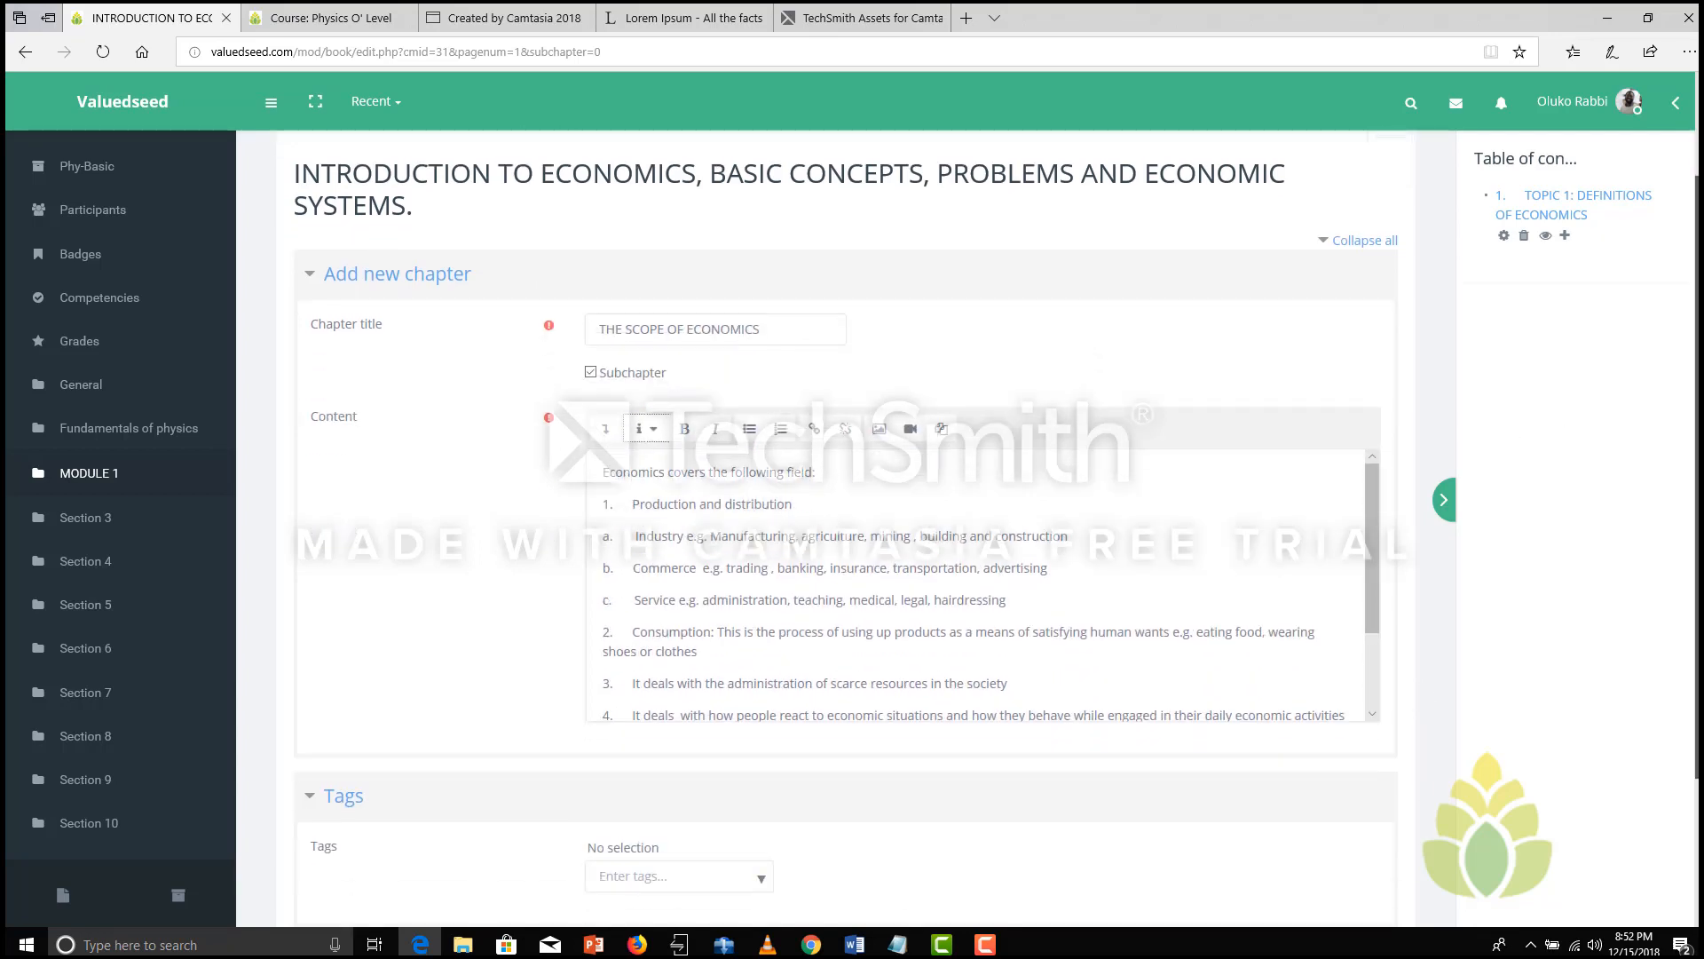
scroll(1676, 414, down, 2)
click(627, 765)
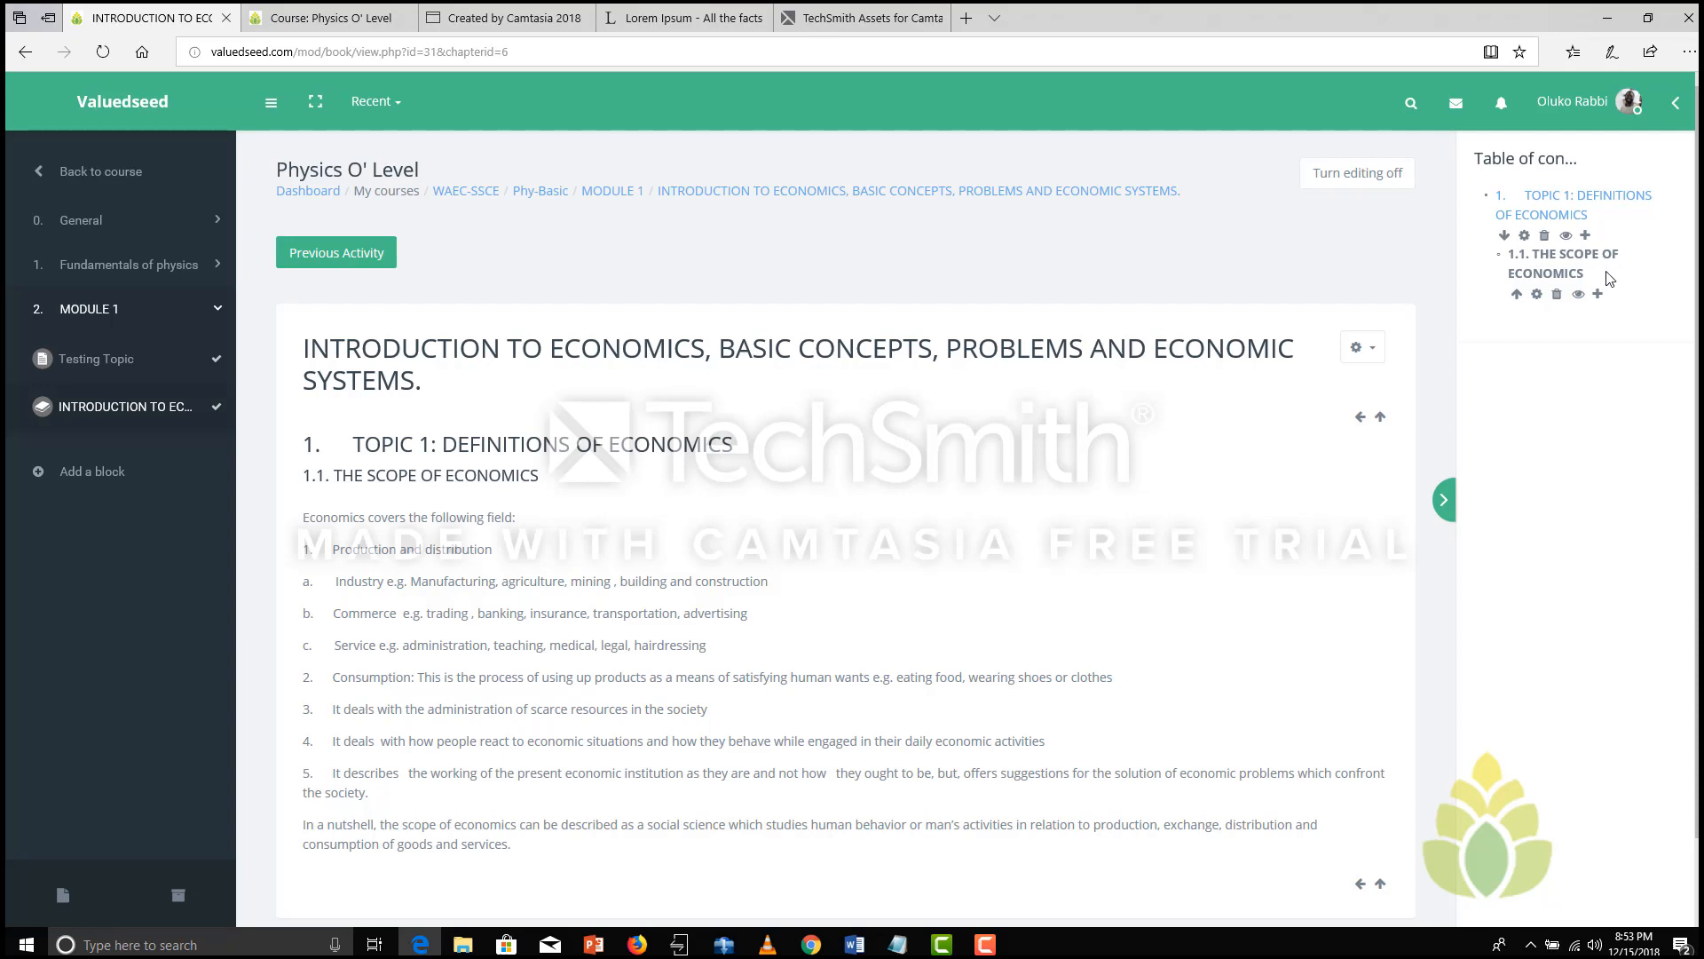
click(1598, 293)
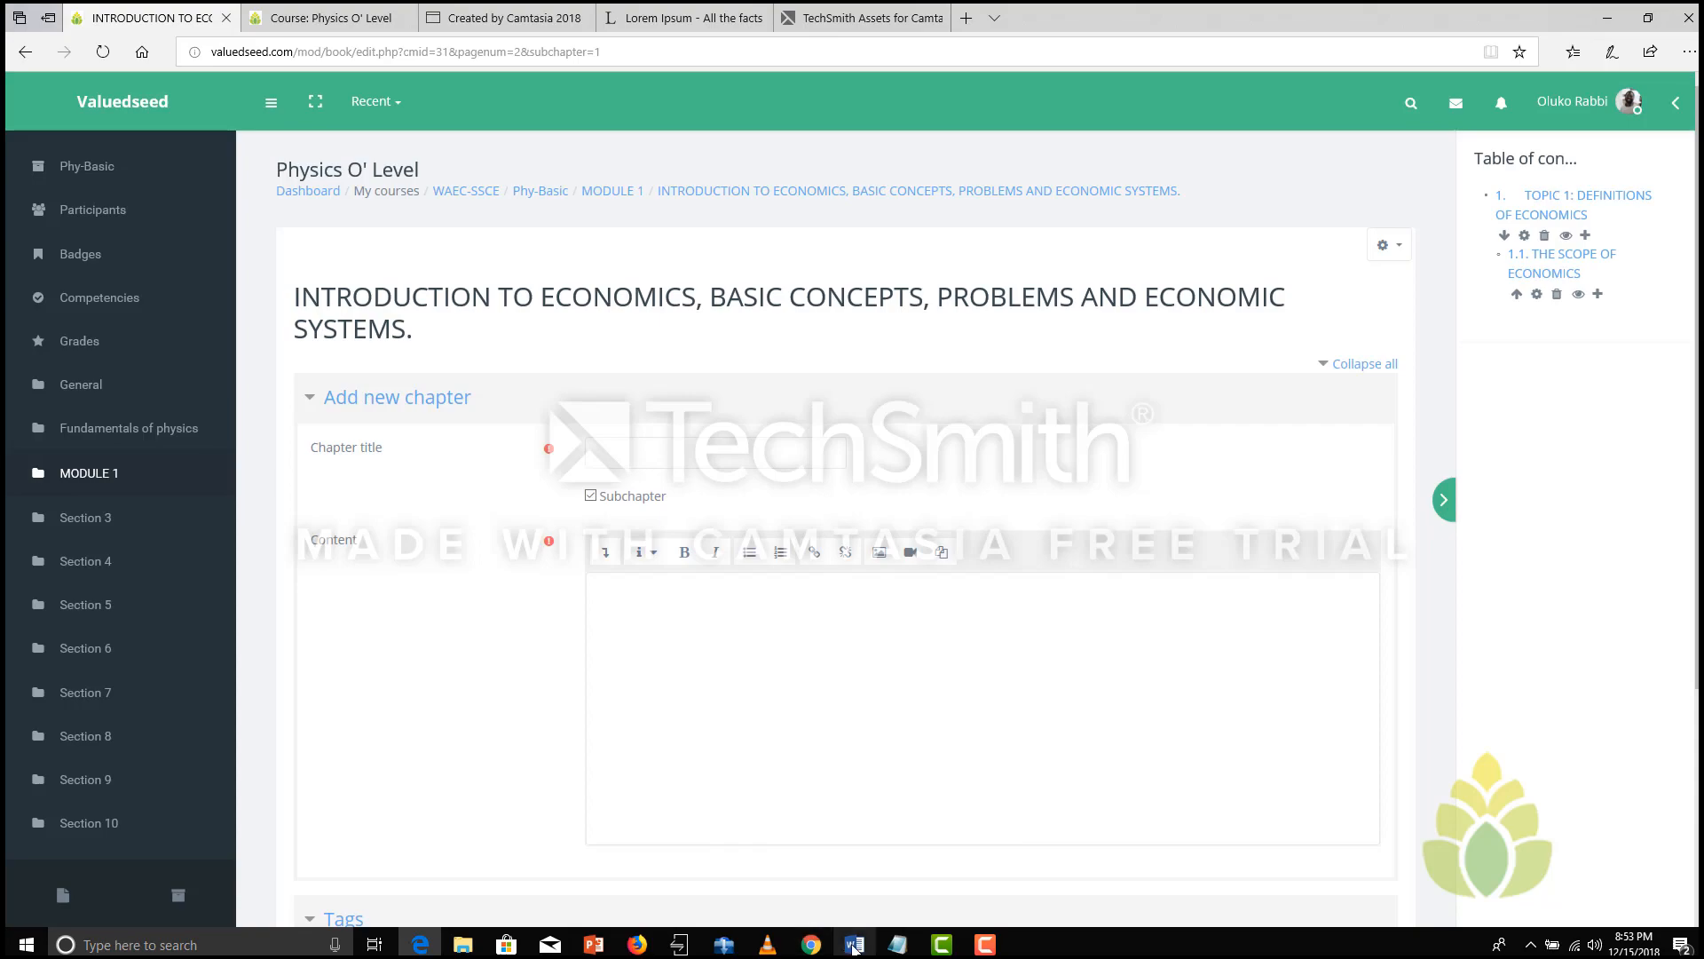
Step: Switch to Word and copy the heading "WHY DO WE STUDY ECONOMICS"
click(854, 946)
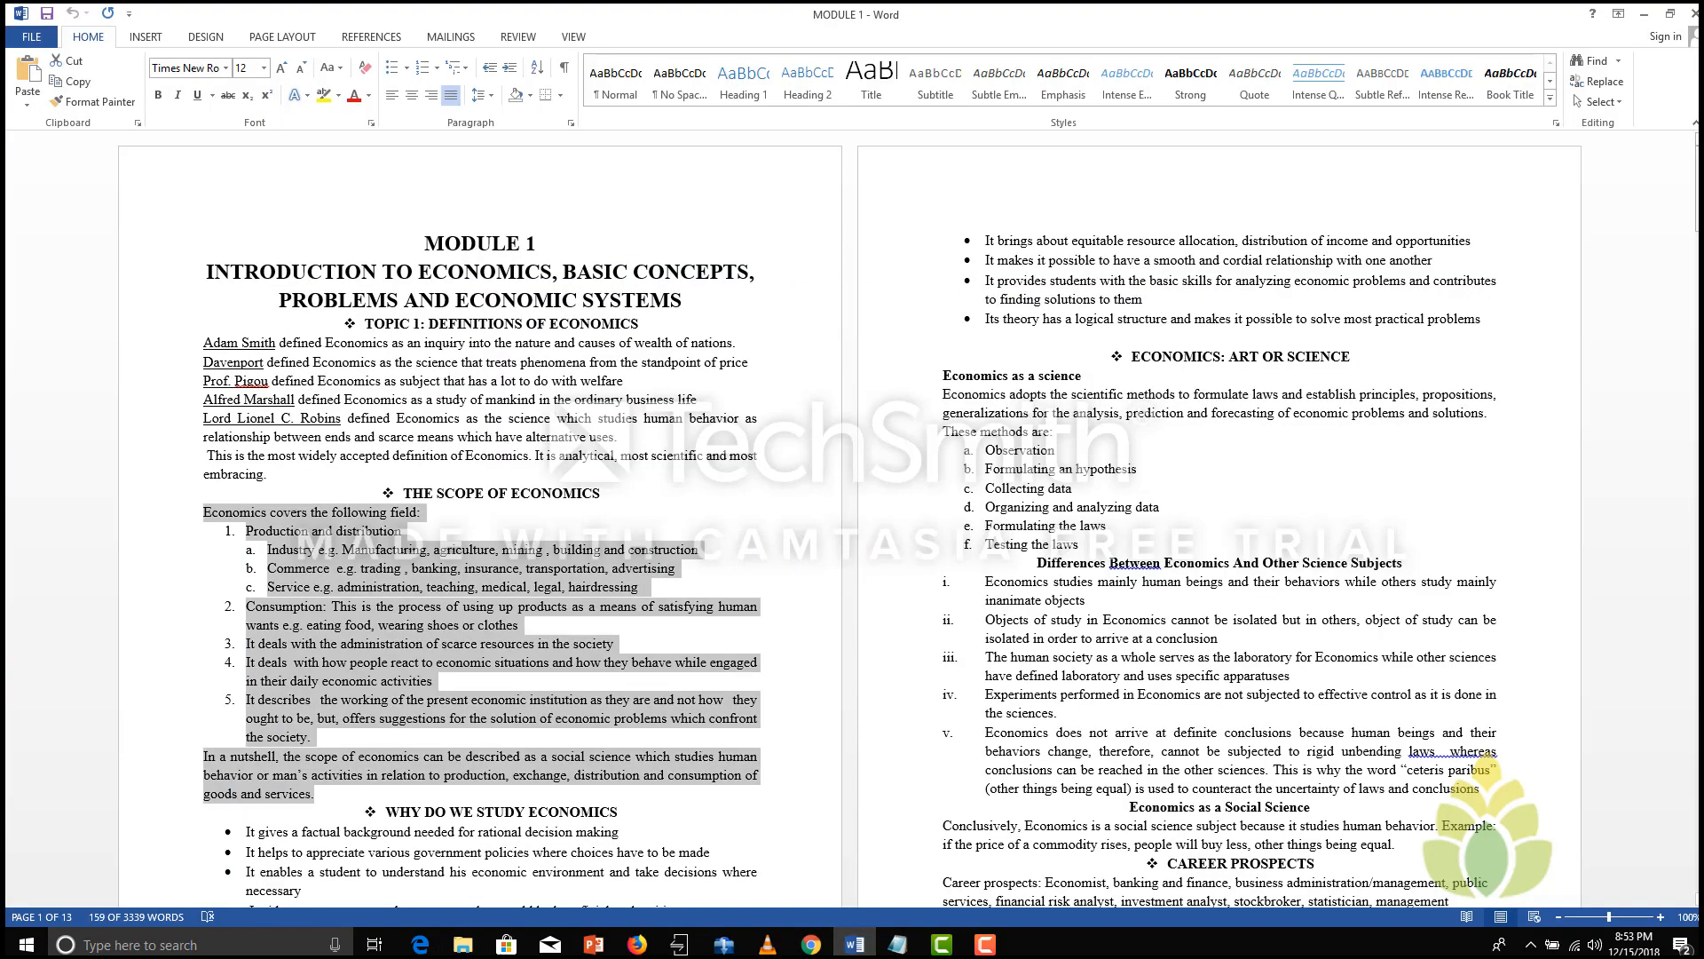
scroll(941, 283, down, 7)
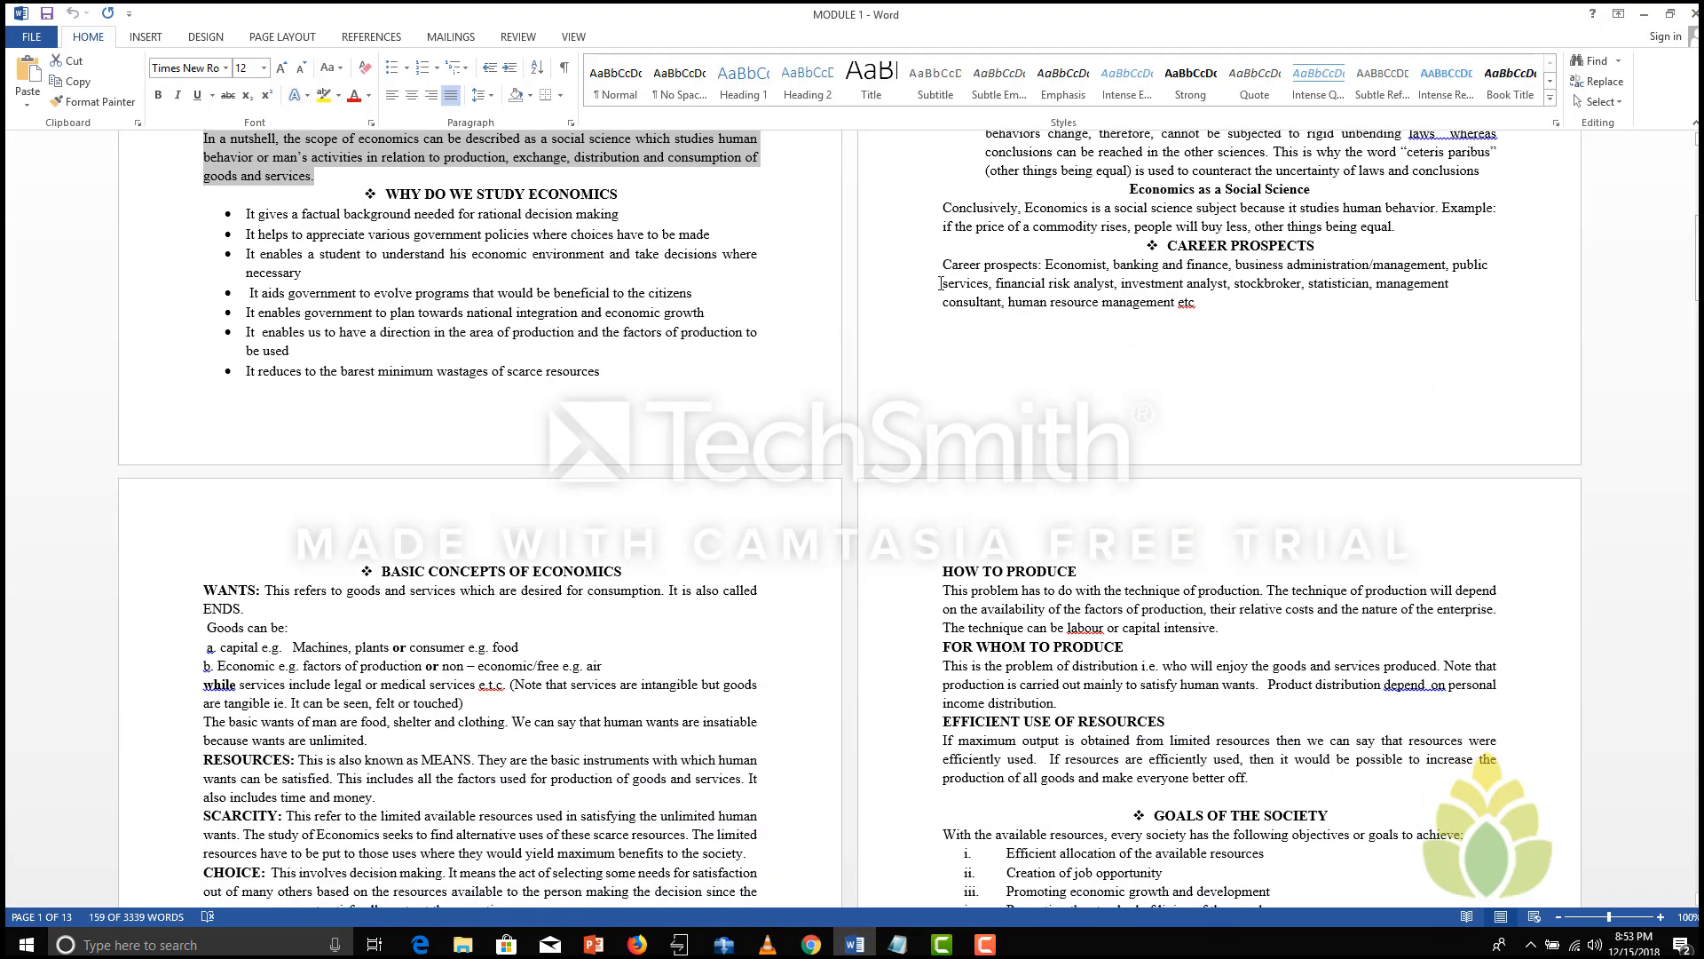
drag(388, 193, 622, 197)
key(ctrl+c)
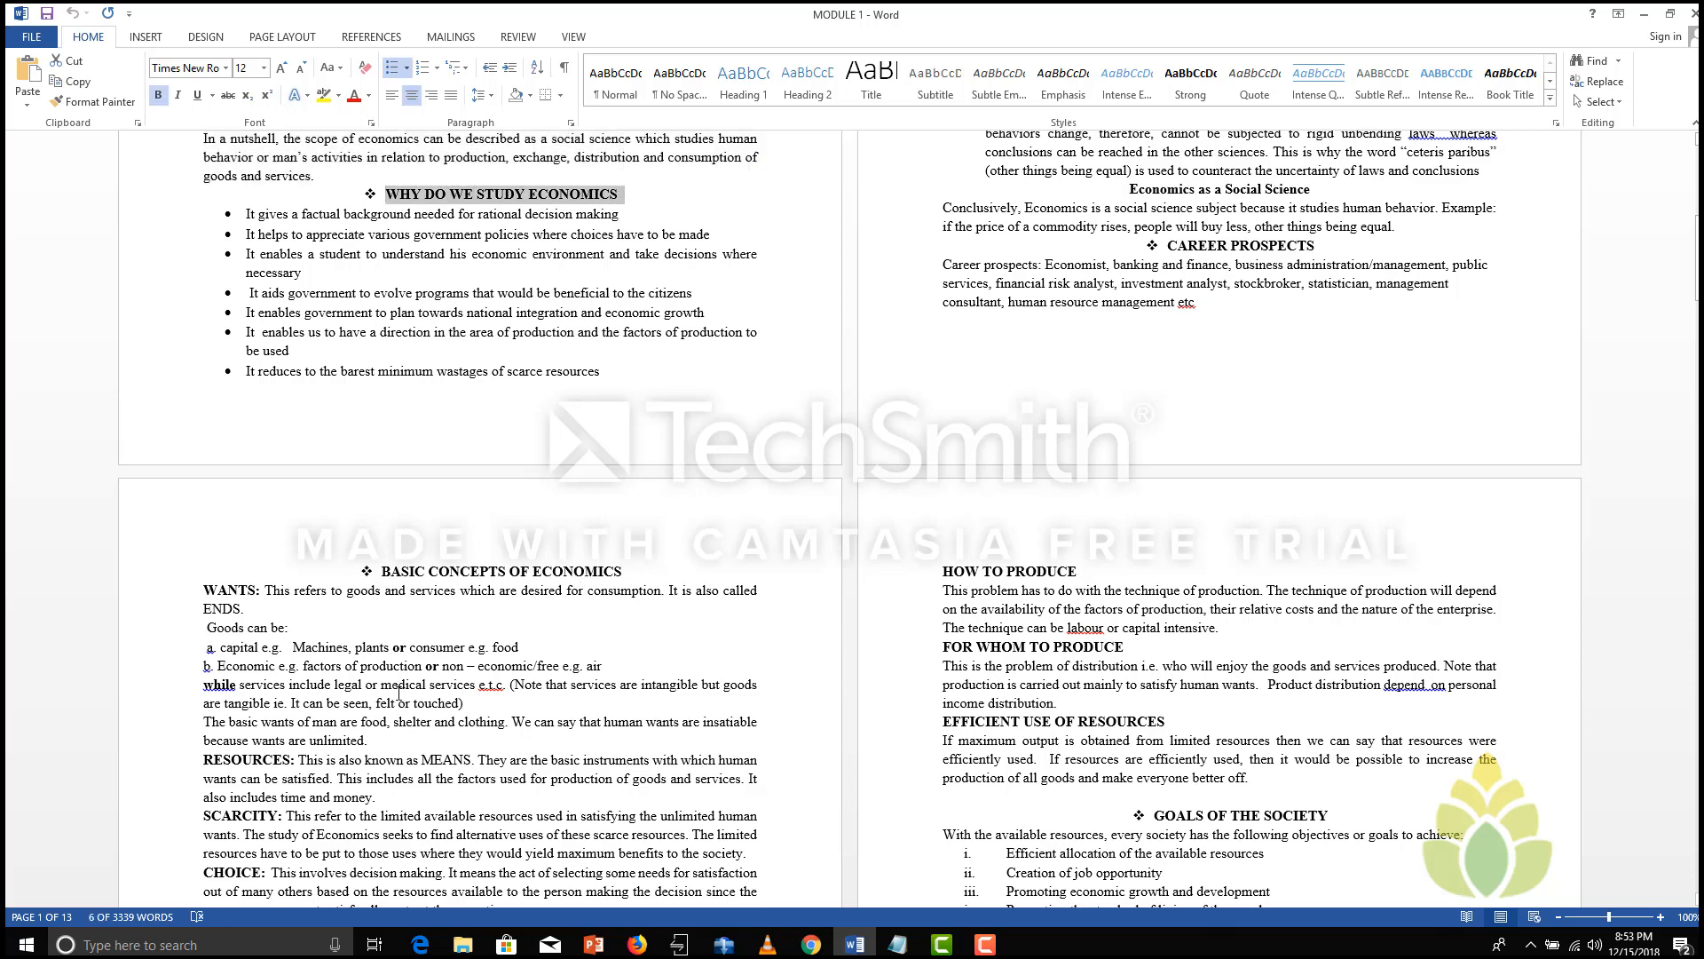
Step: Switch back to Edge and enter WHY DO WE STUDY ECONOMICS as the chapter title, removing the leading spaces
click(420, 944)
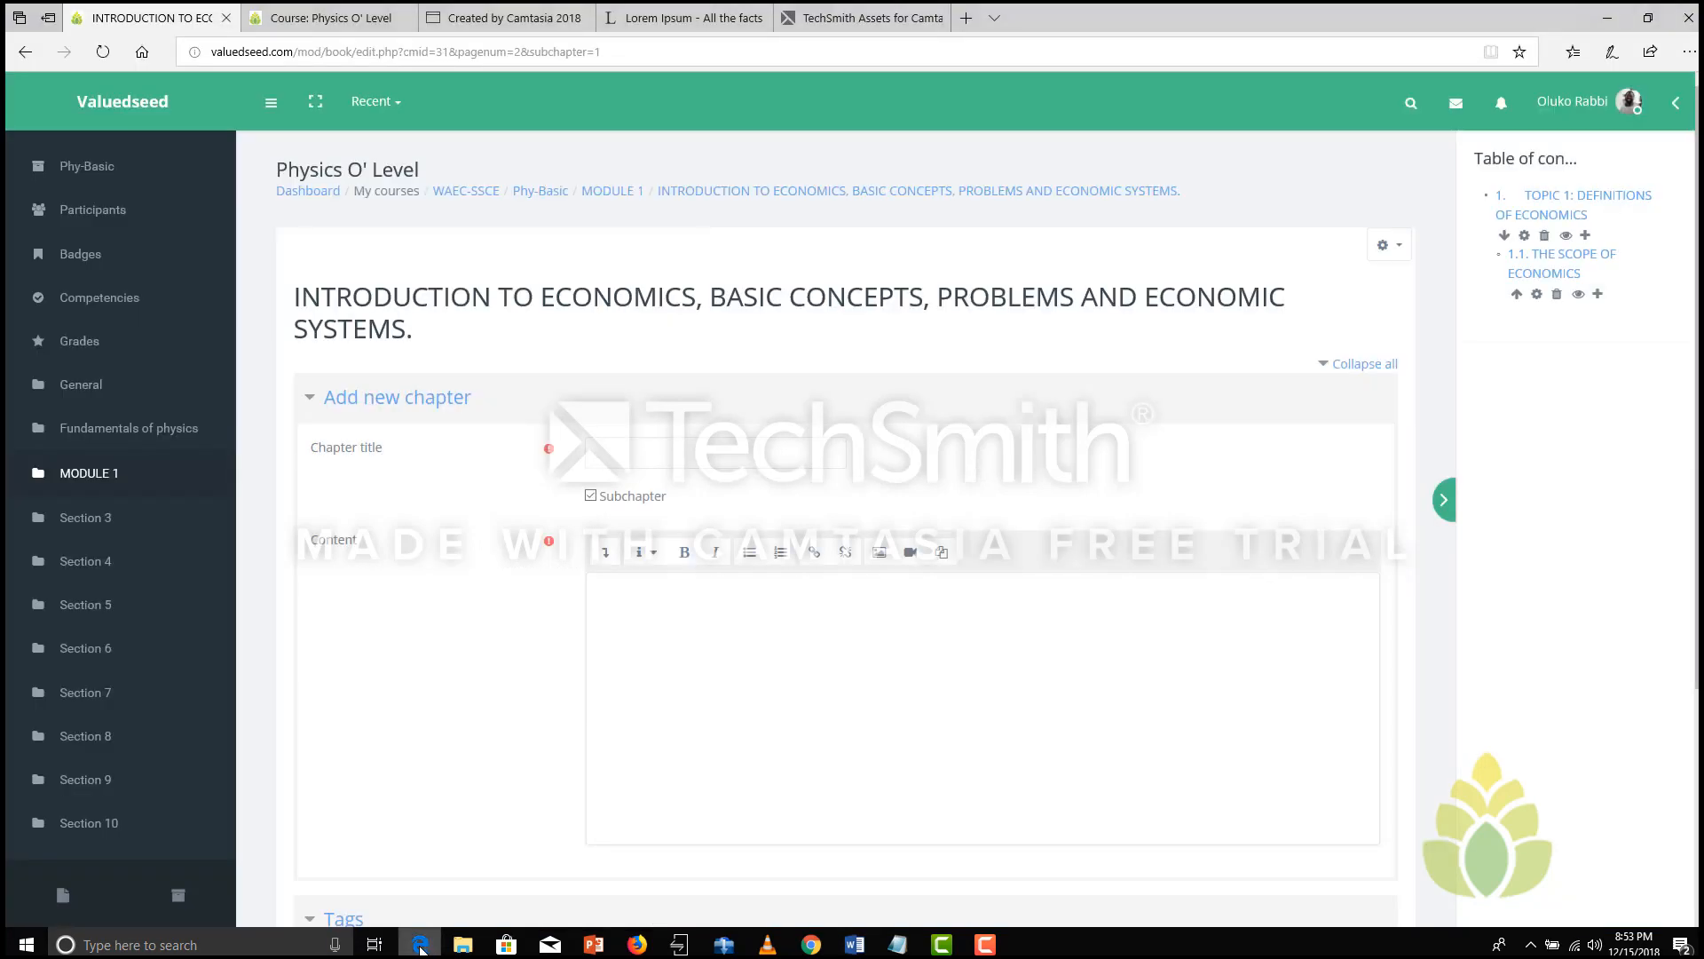
click(668, 449)
key(ctrl+v)
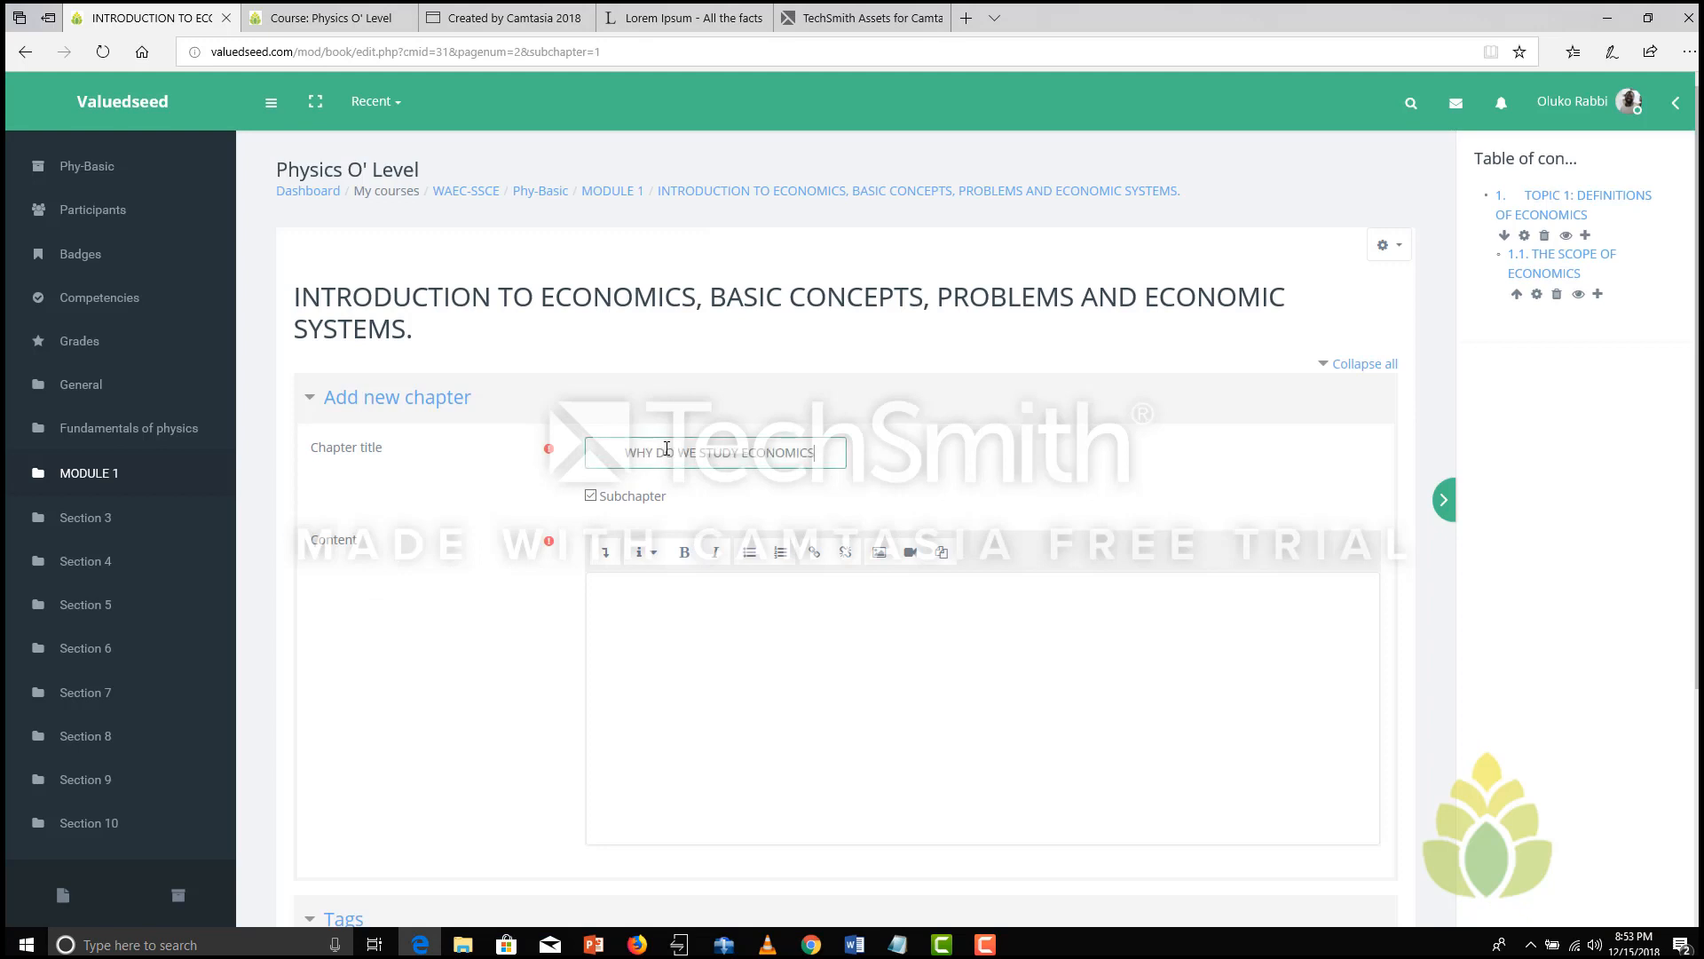
drag(625, 452, 537, 454)
key(BackSpace)
Step: Copy the seven bullet points under WHY DO WE STUDY ECONOMICS from Word into the new subchapter's content in Edge
click(655, 604)
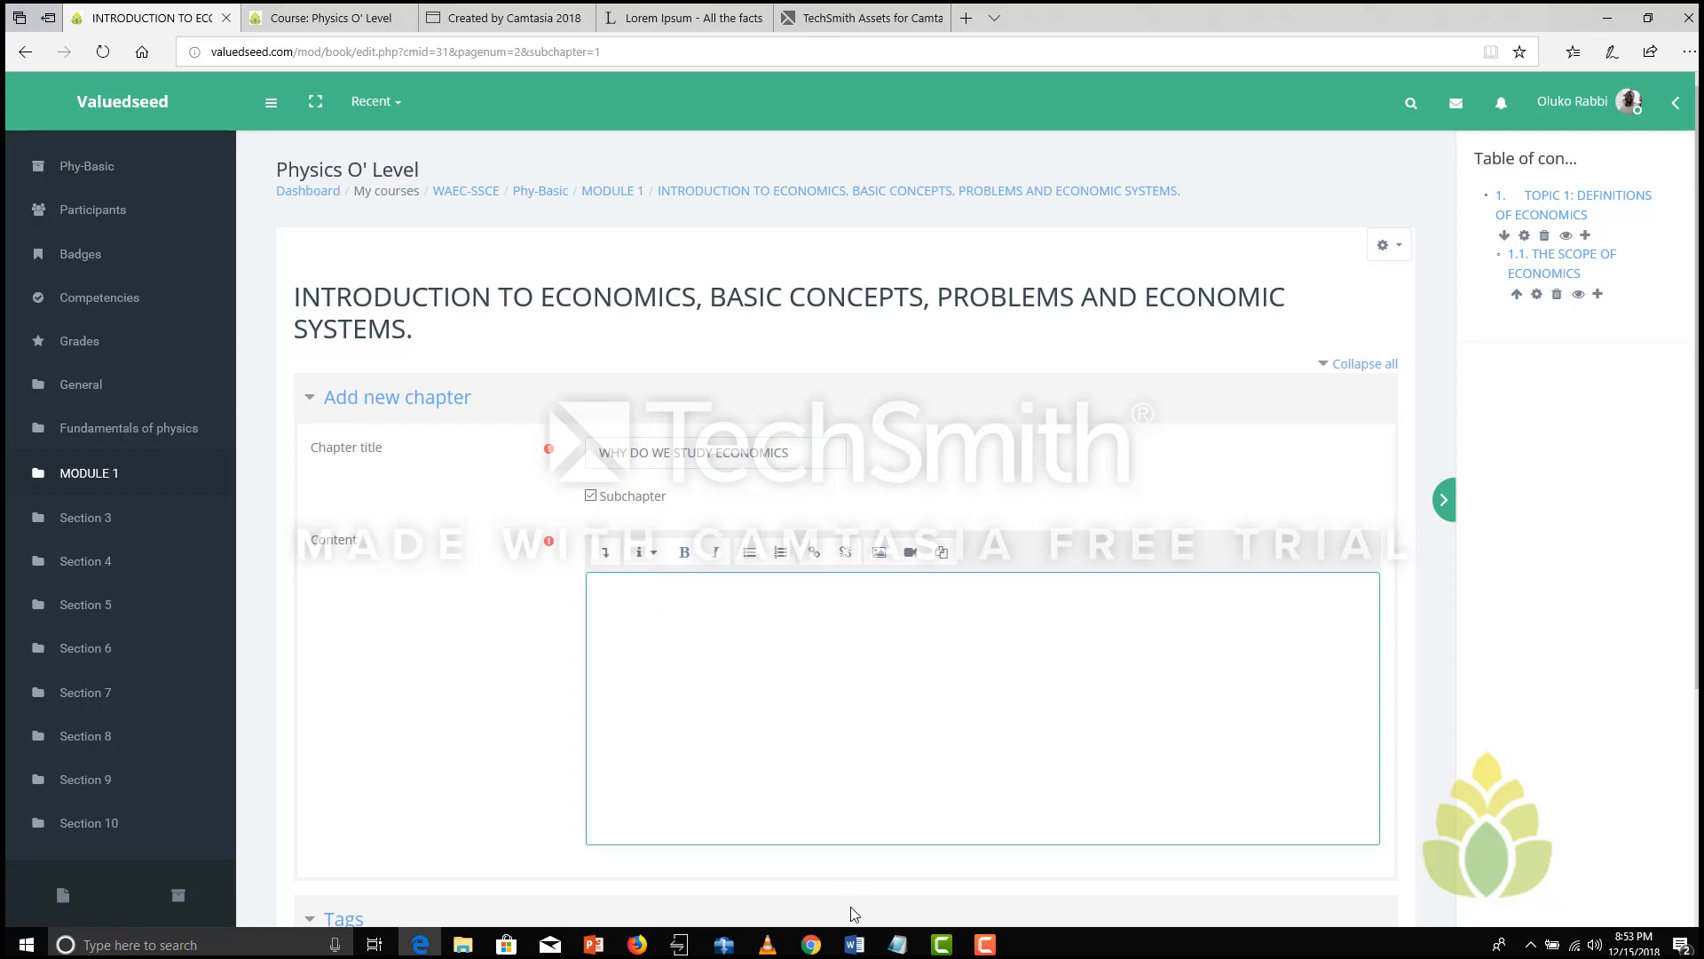
click(855, 944)
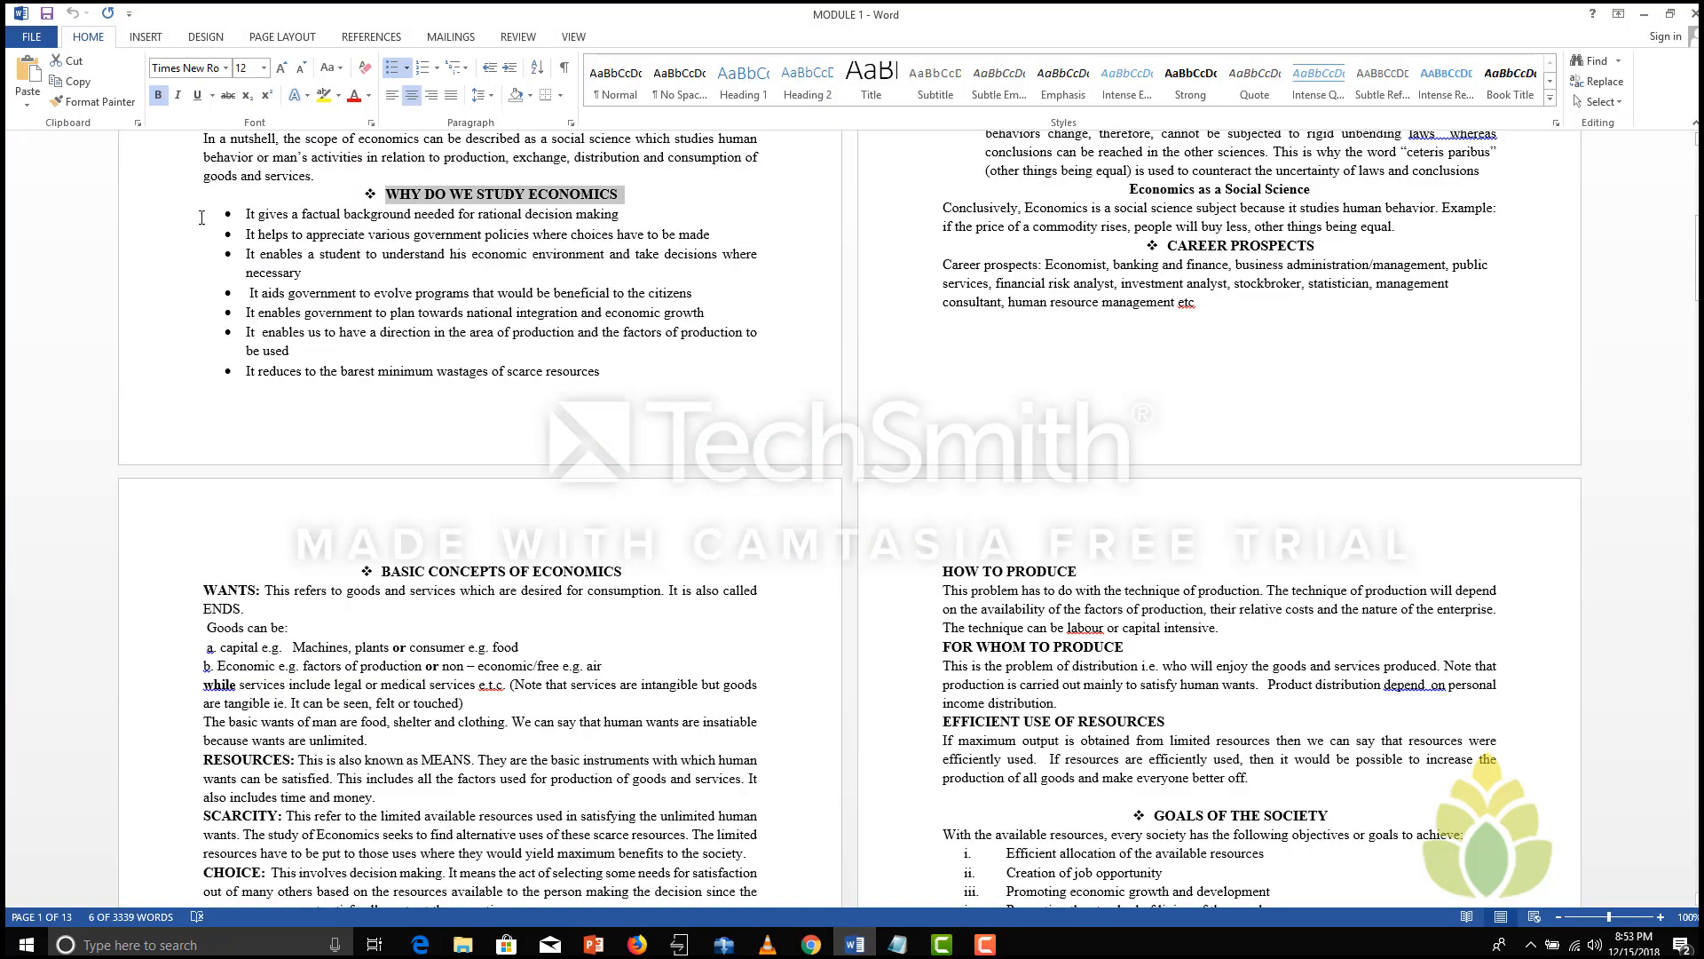
drag(218, 211, 620, 372)
key(ctrl+c)
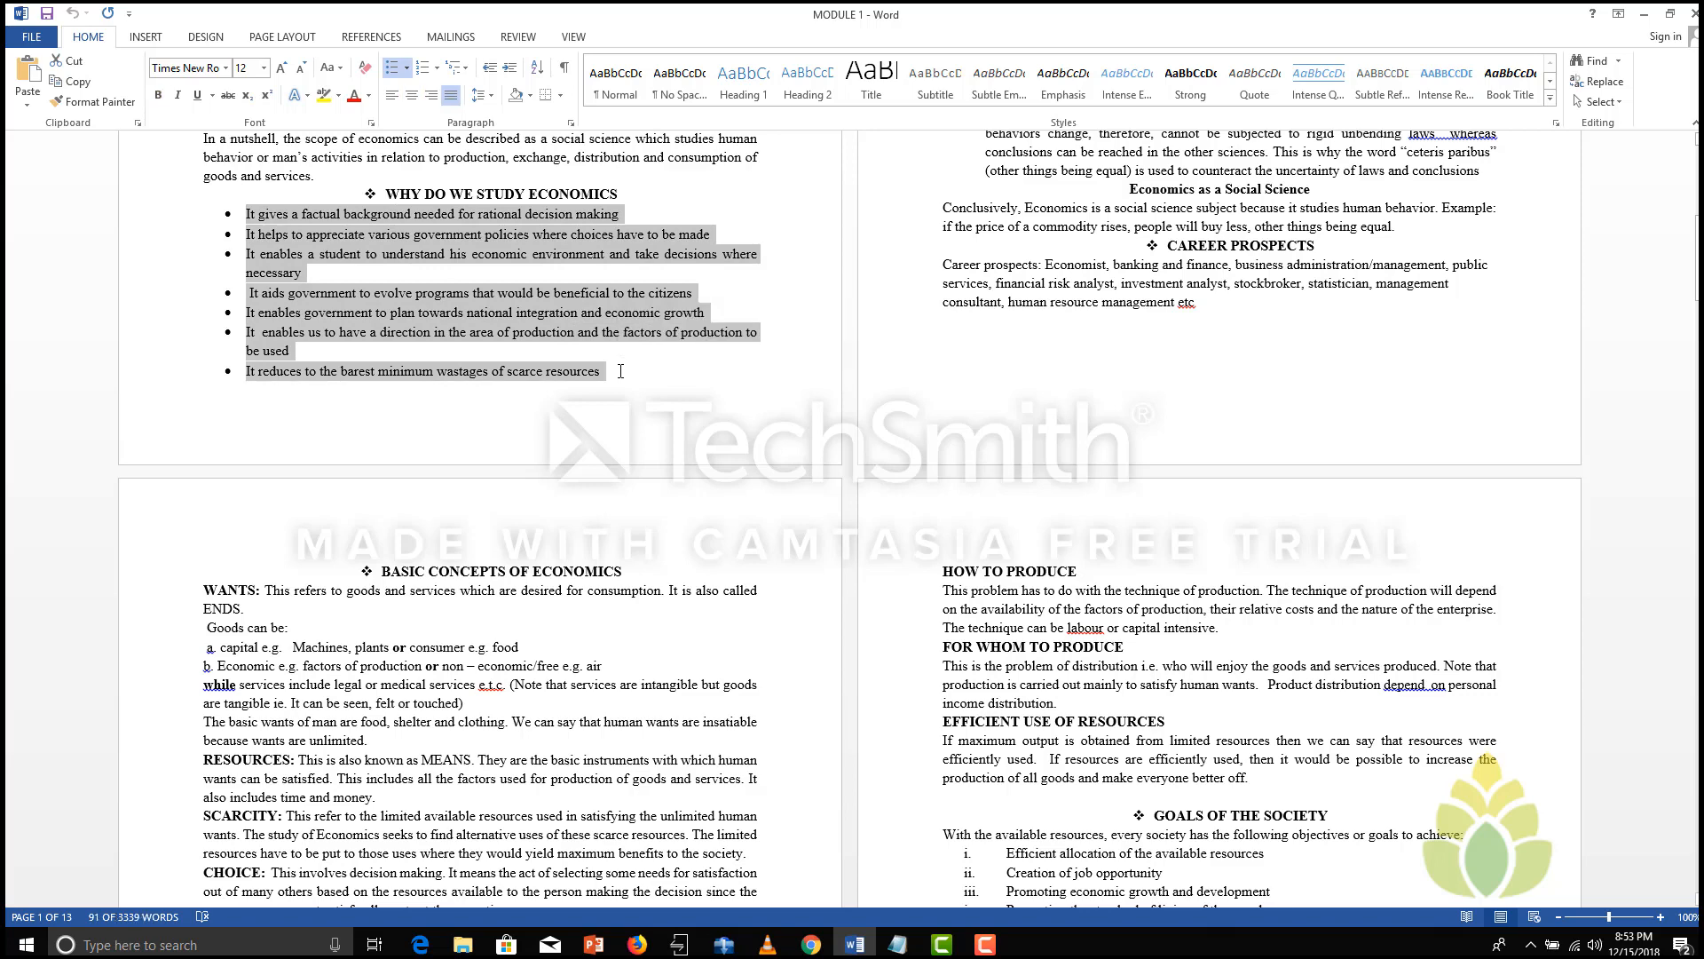
click(420, 944)
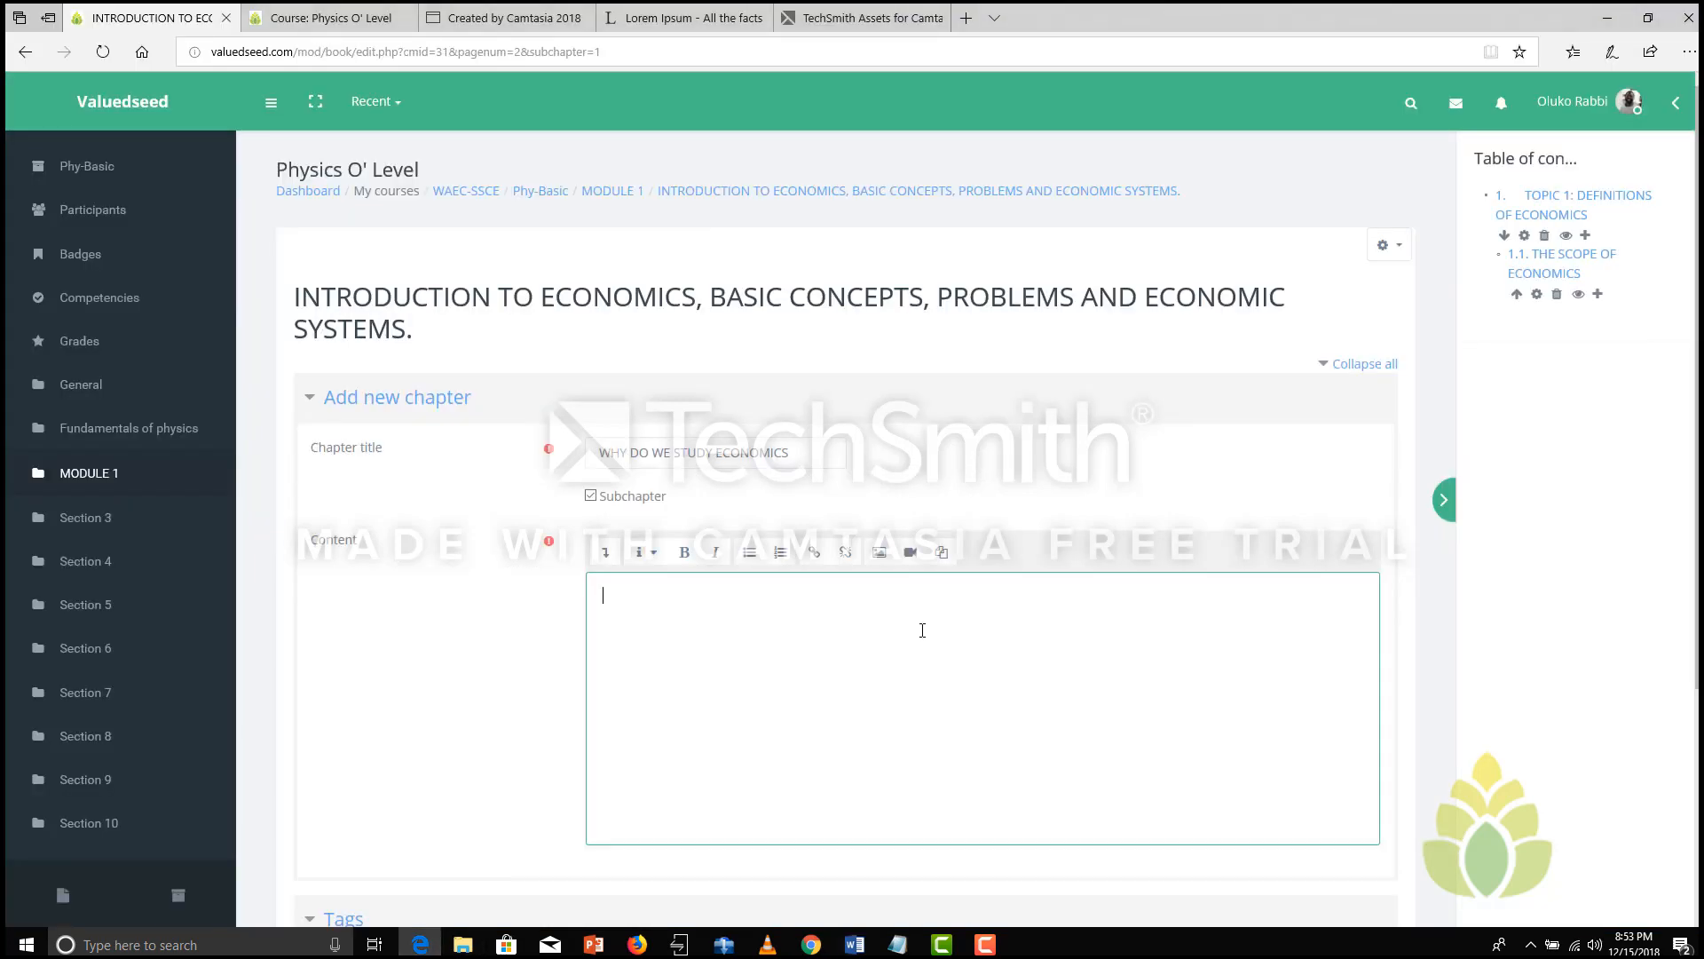
key(ctrl+v)
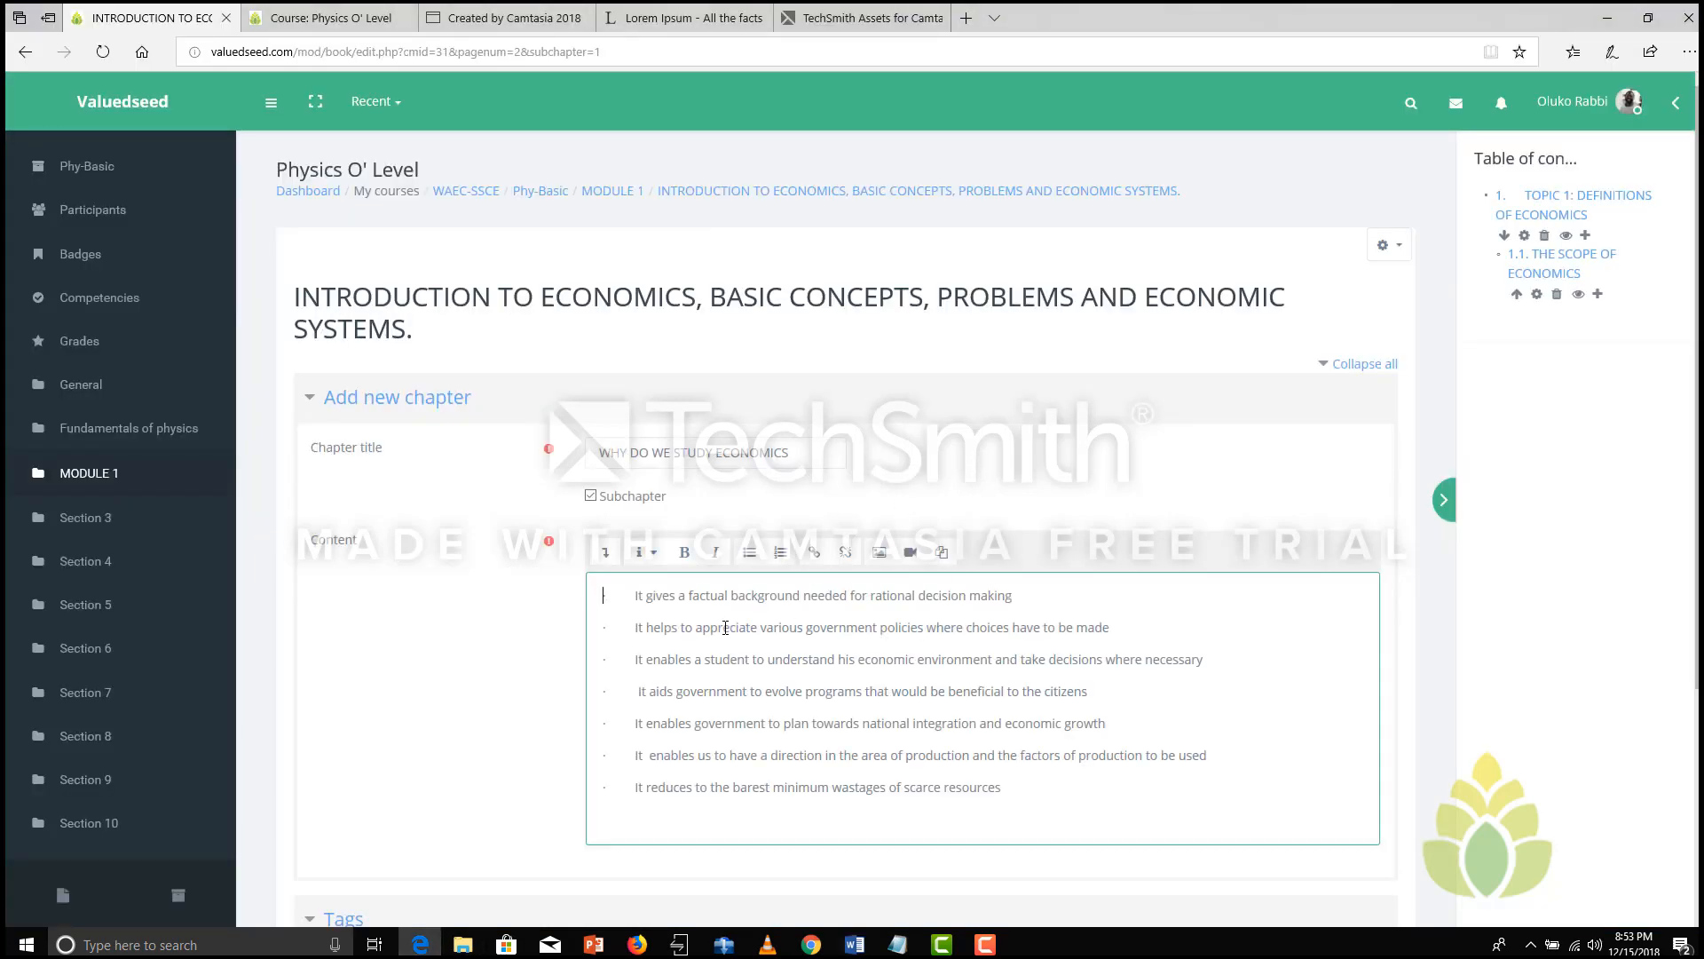
Step: Try formatting the seven pasted reasons as an unordered list, and remove the list formatting again
drag(1048, 782, 609, 590)
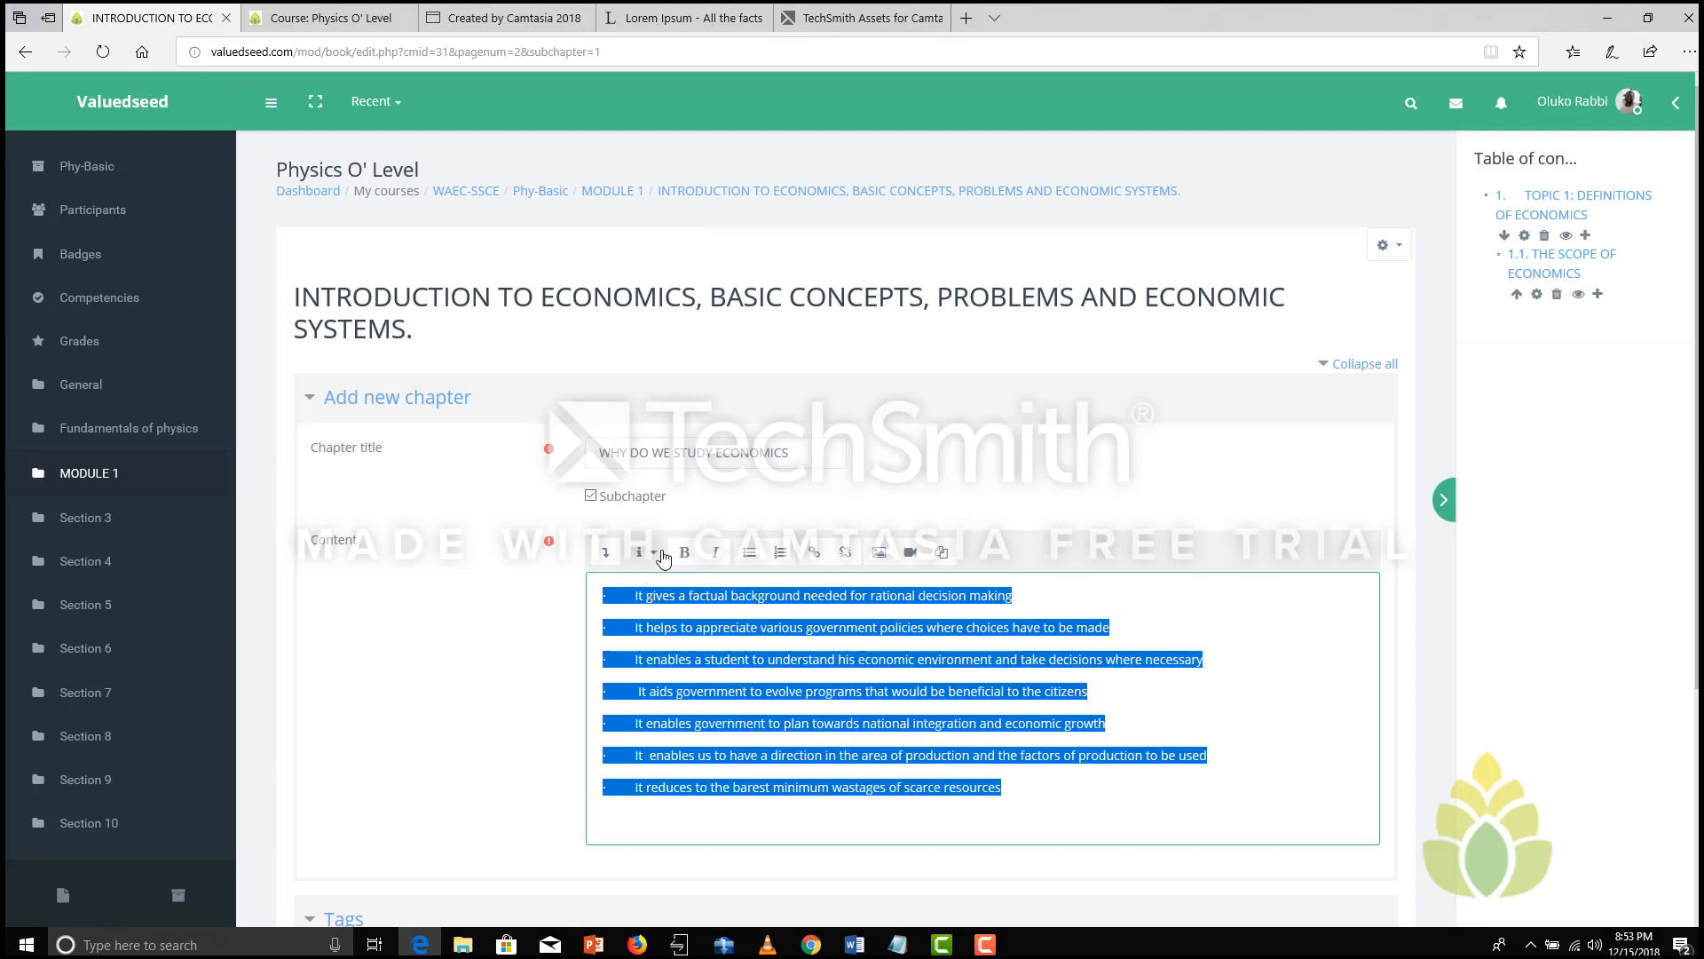
click(749, 554)
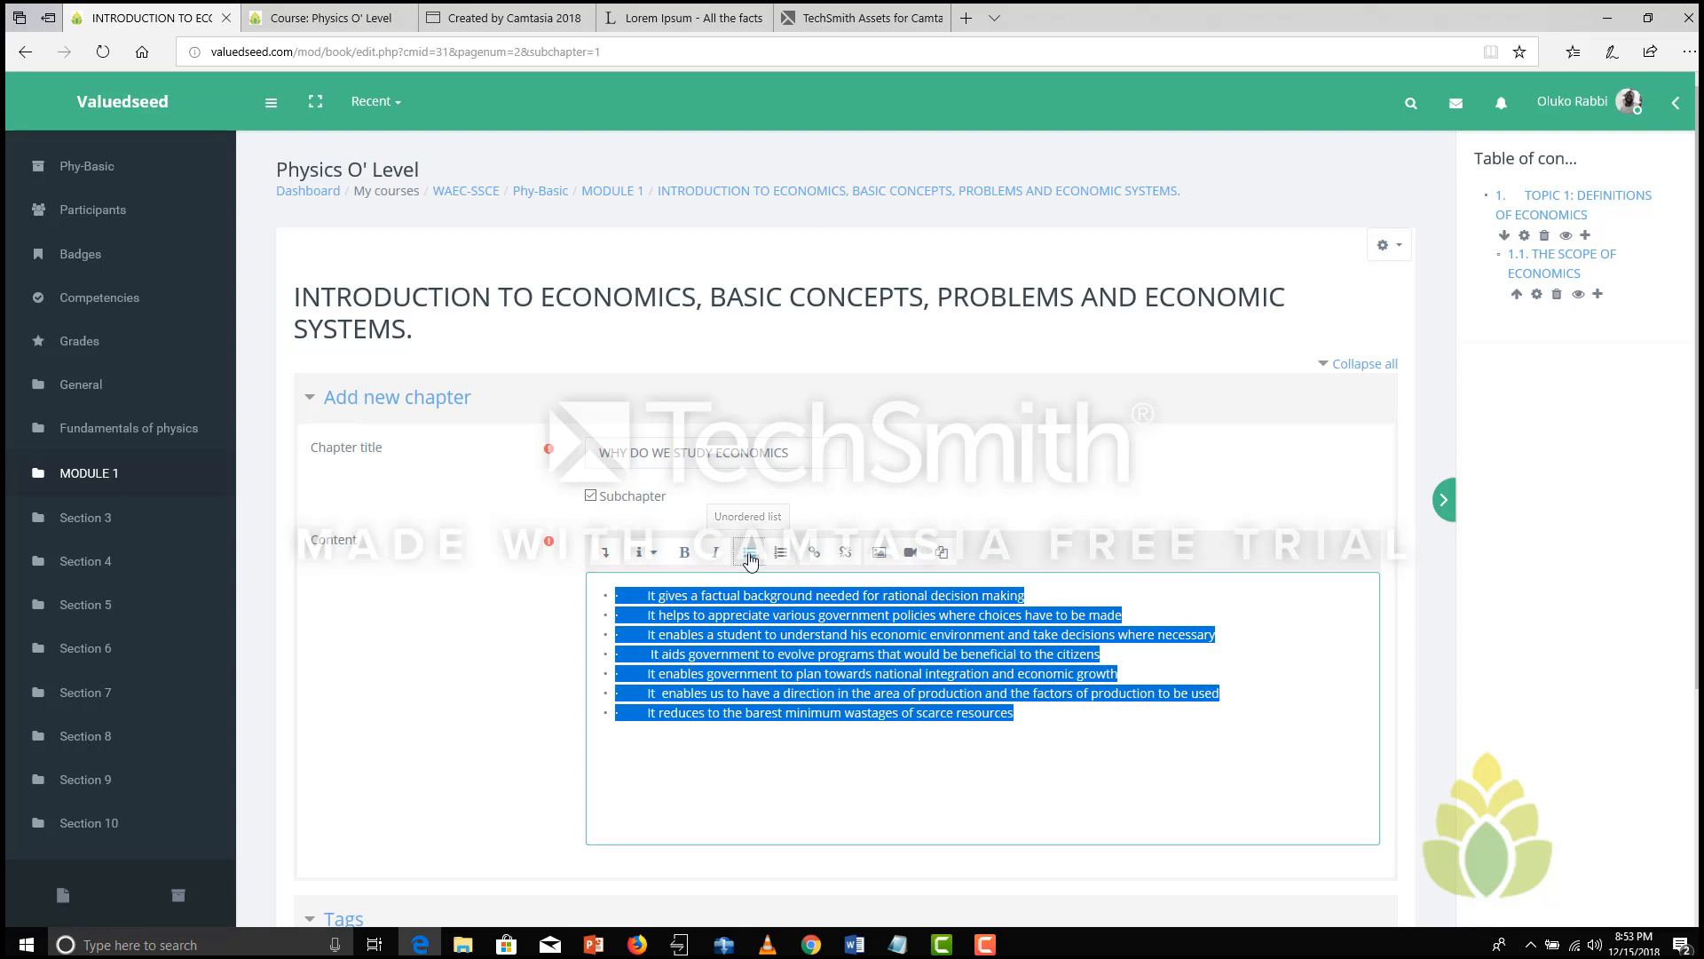
click(749, 554)
click(1076, 784)
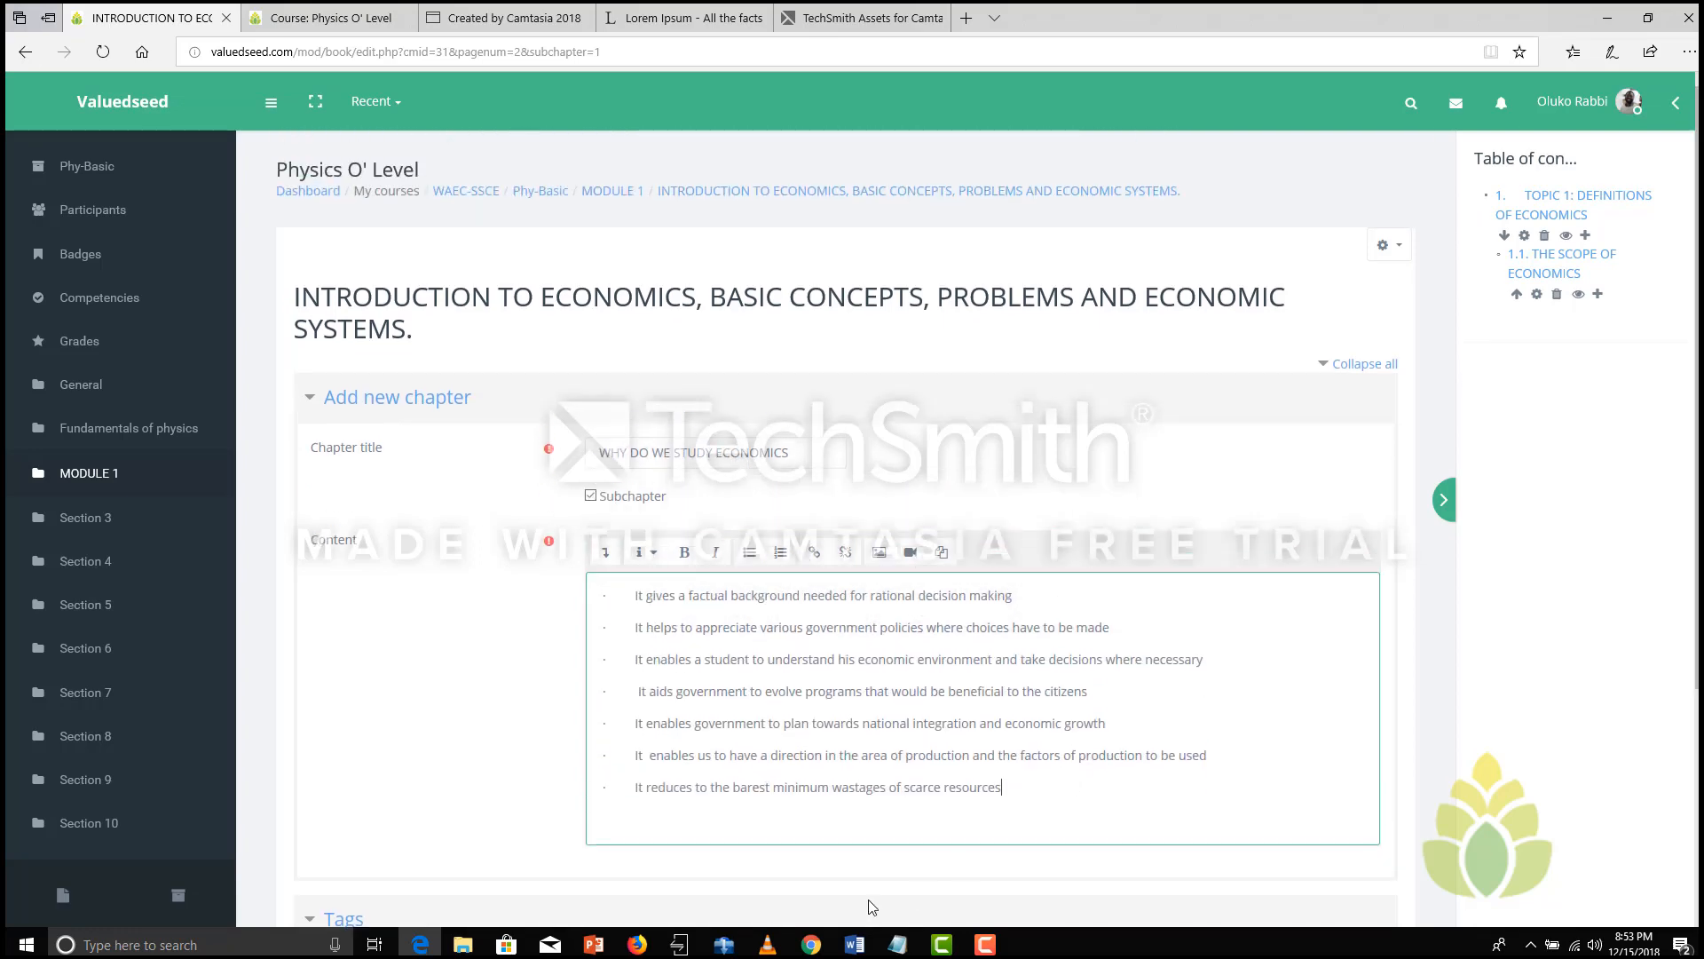
Step: Switch to Word and copy the heading above the seven reasons for studying economics
click(854, 944)
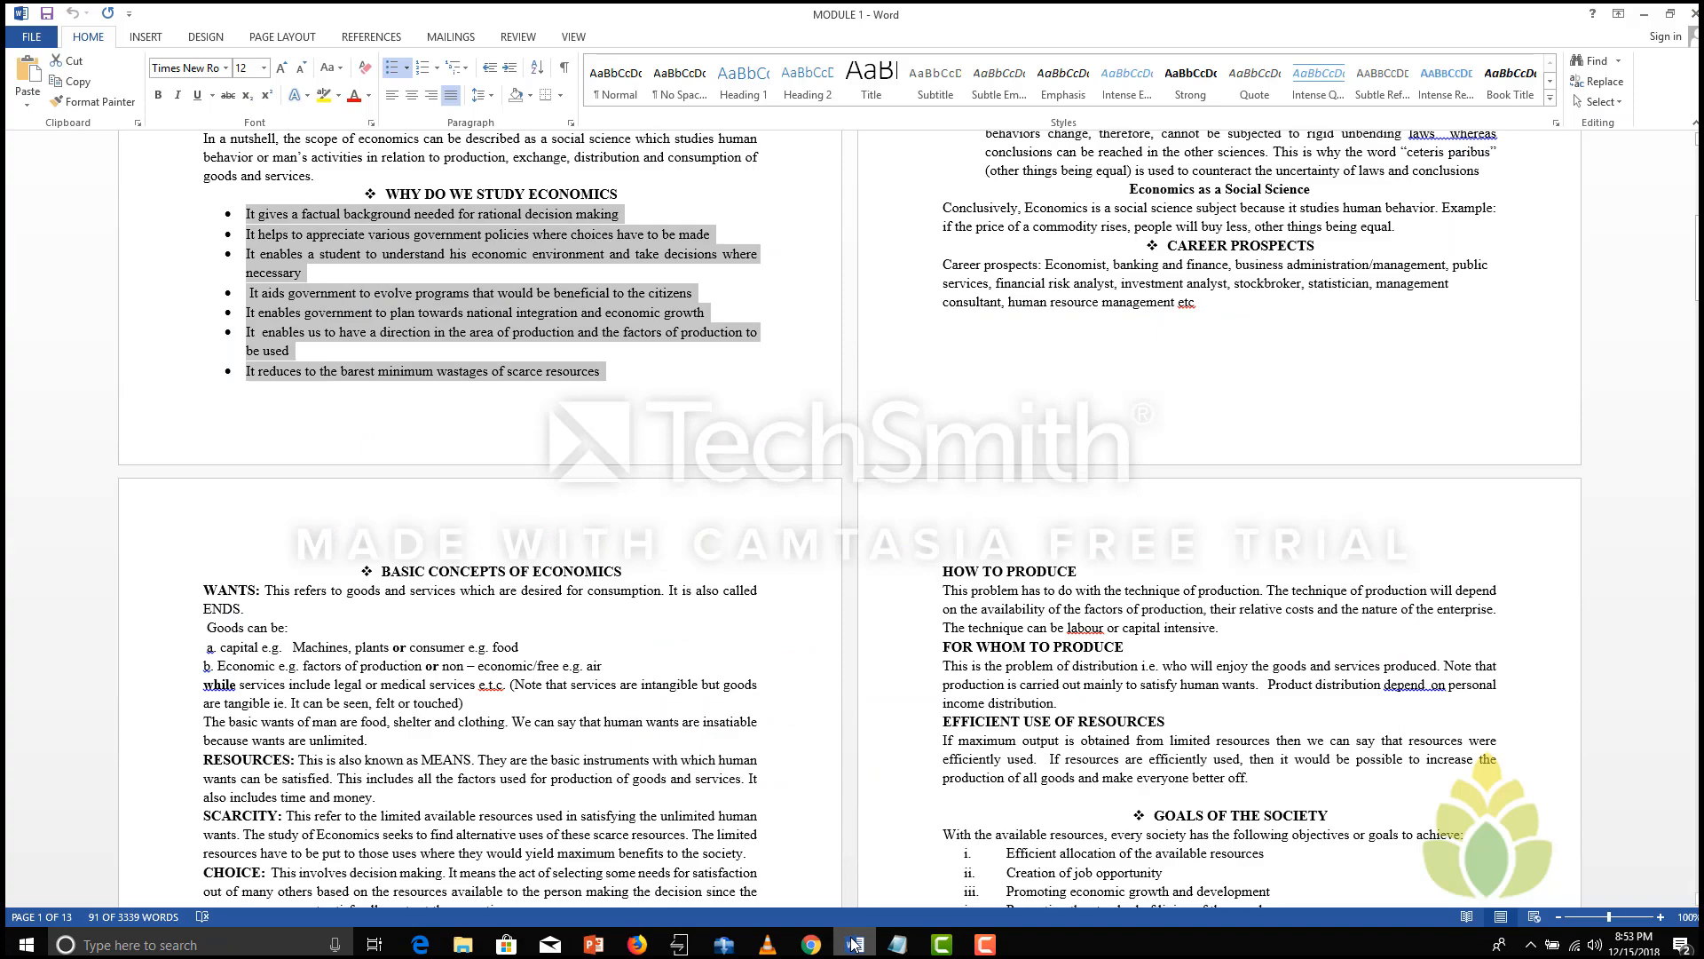
click(854, 943)
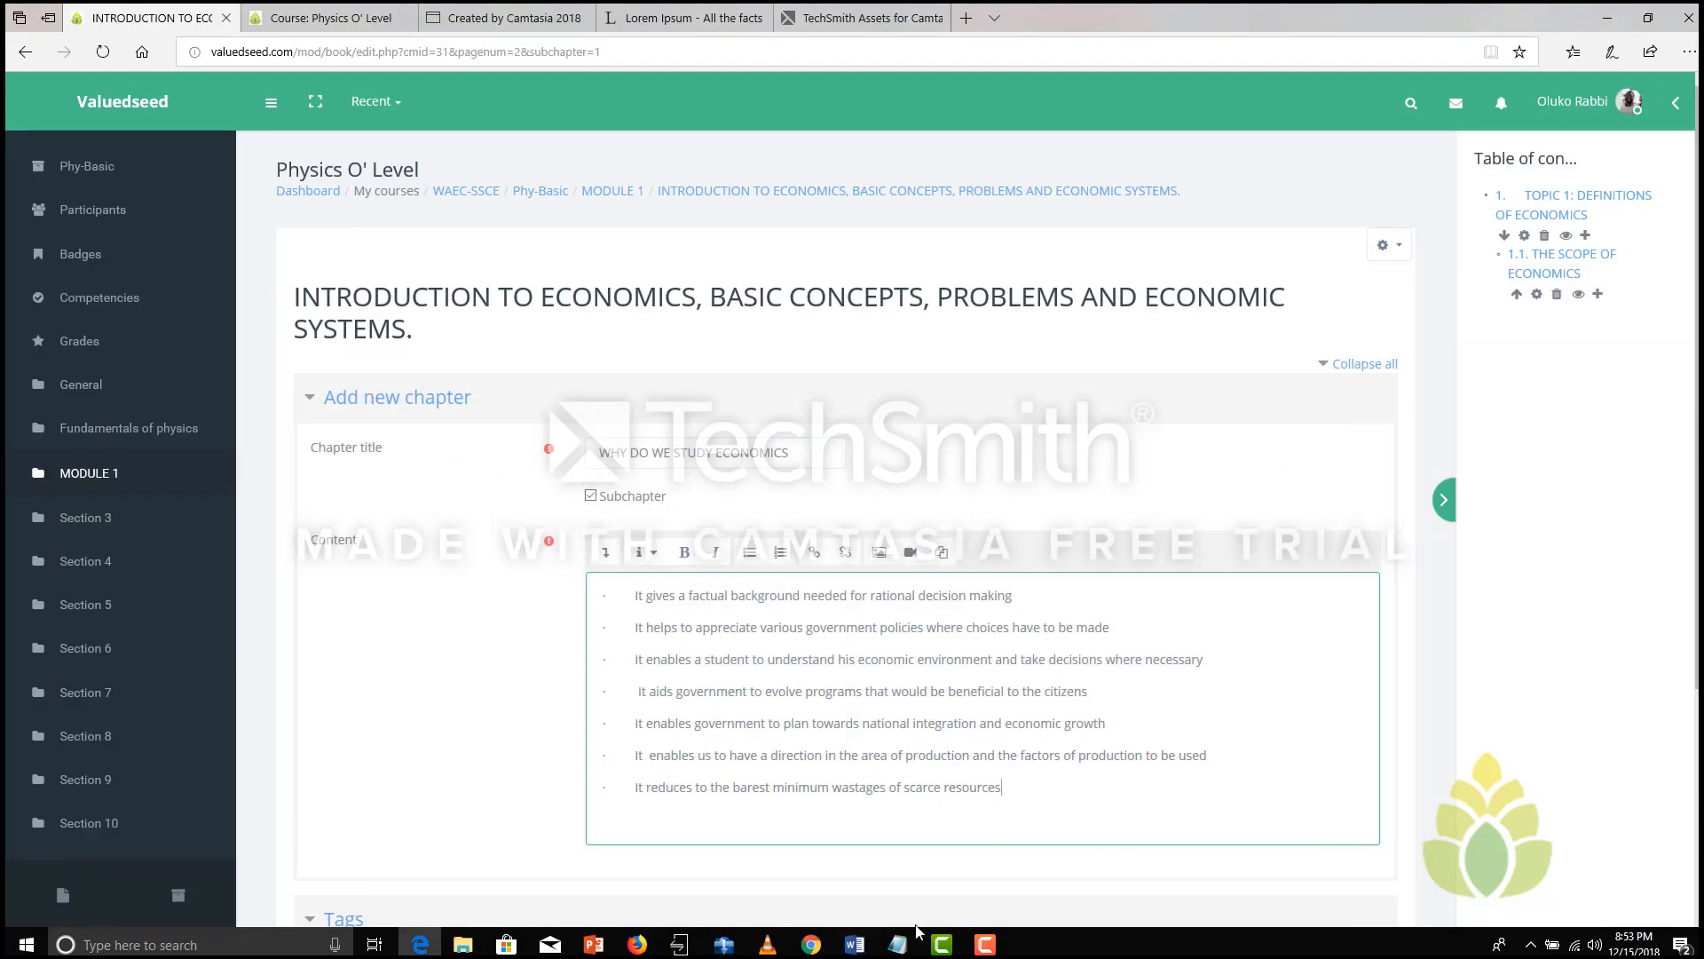
click(855, 947)
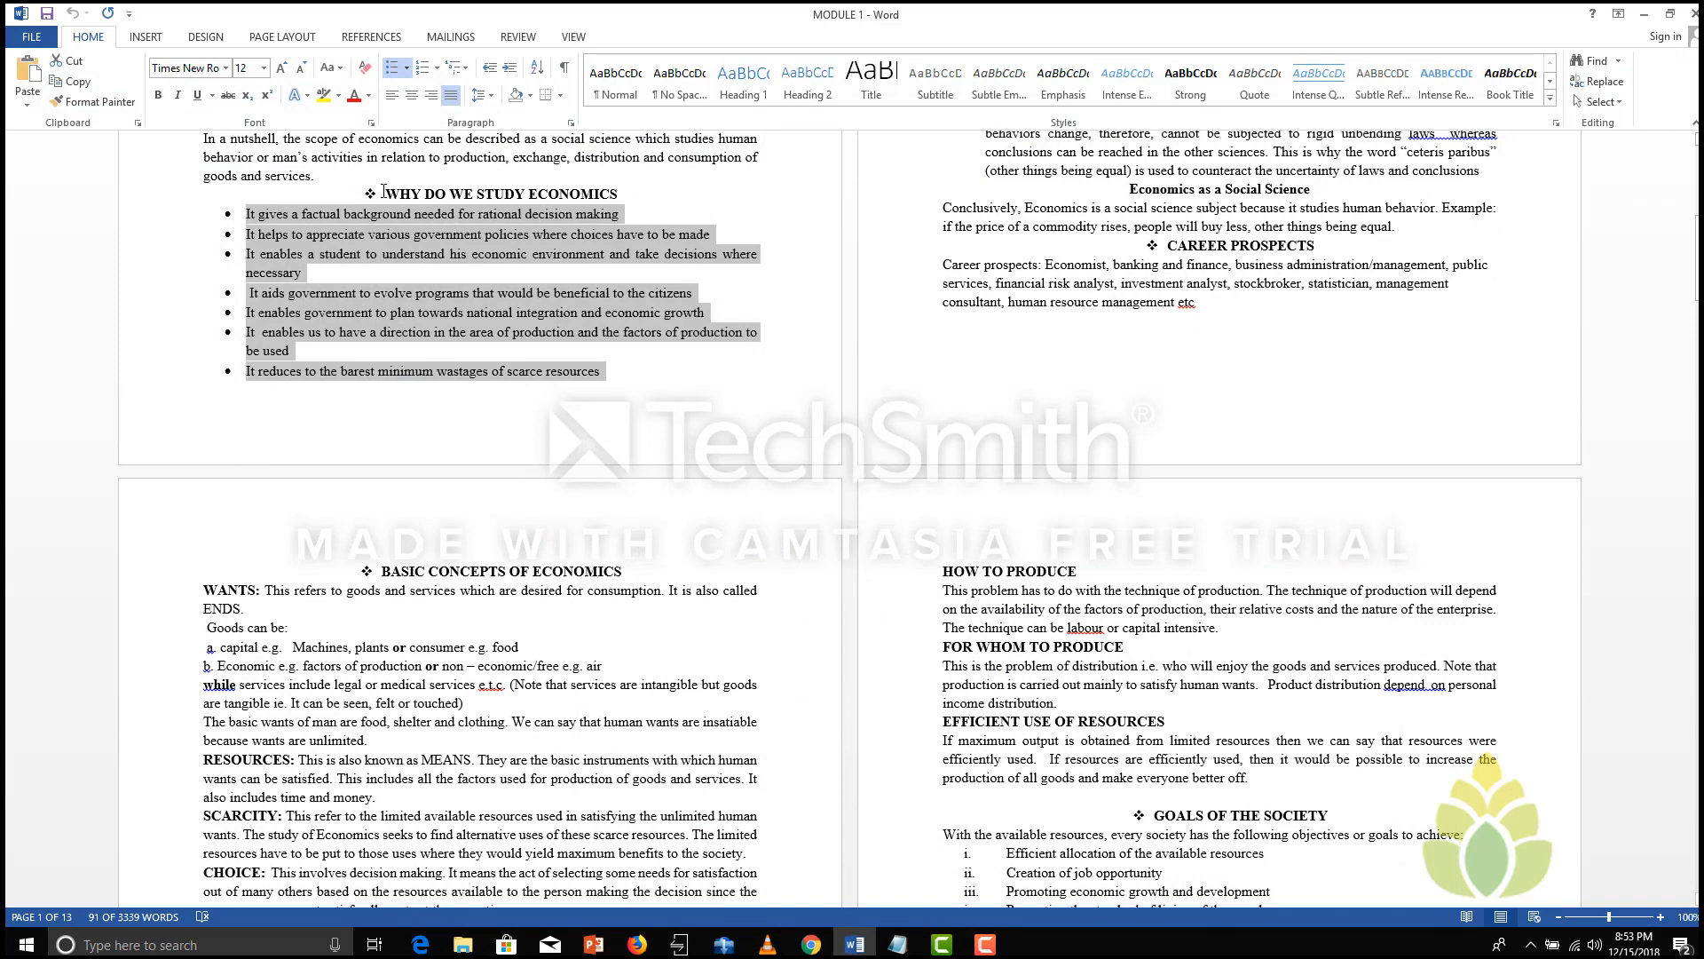
drag(406, 191, 601, 197)
key(ctrl+c)
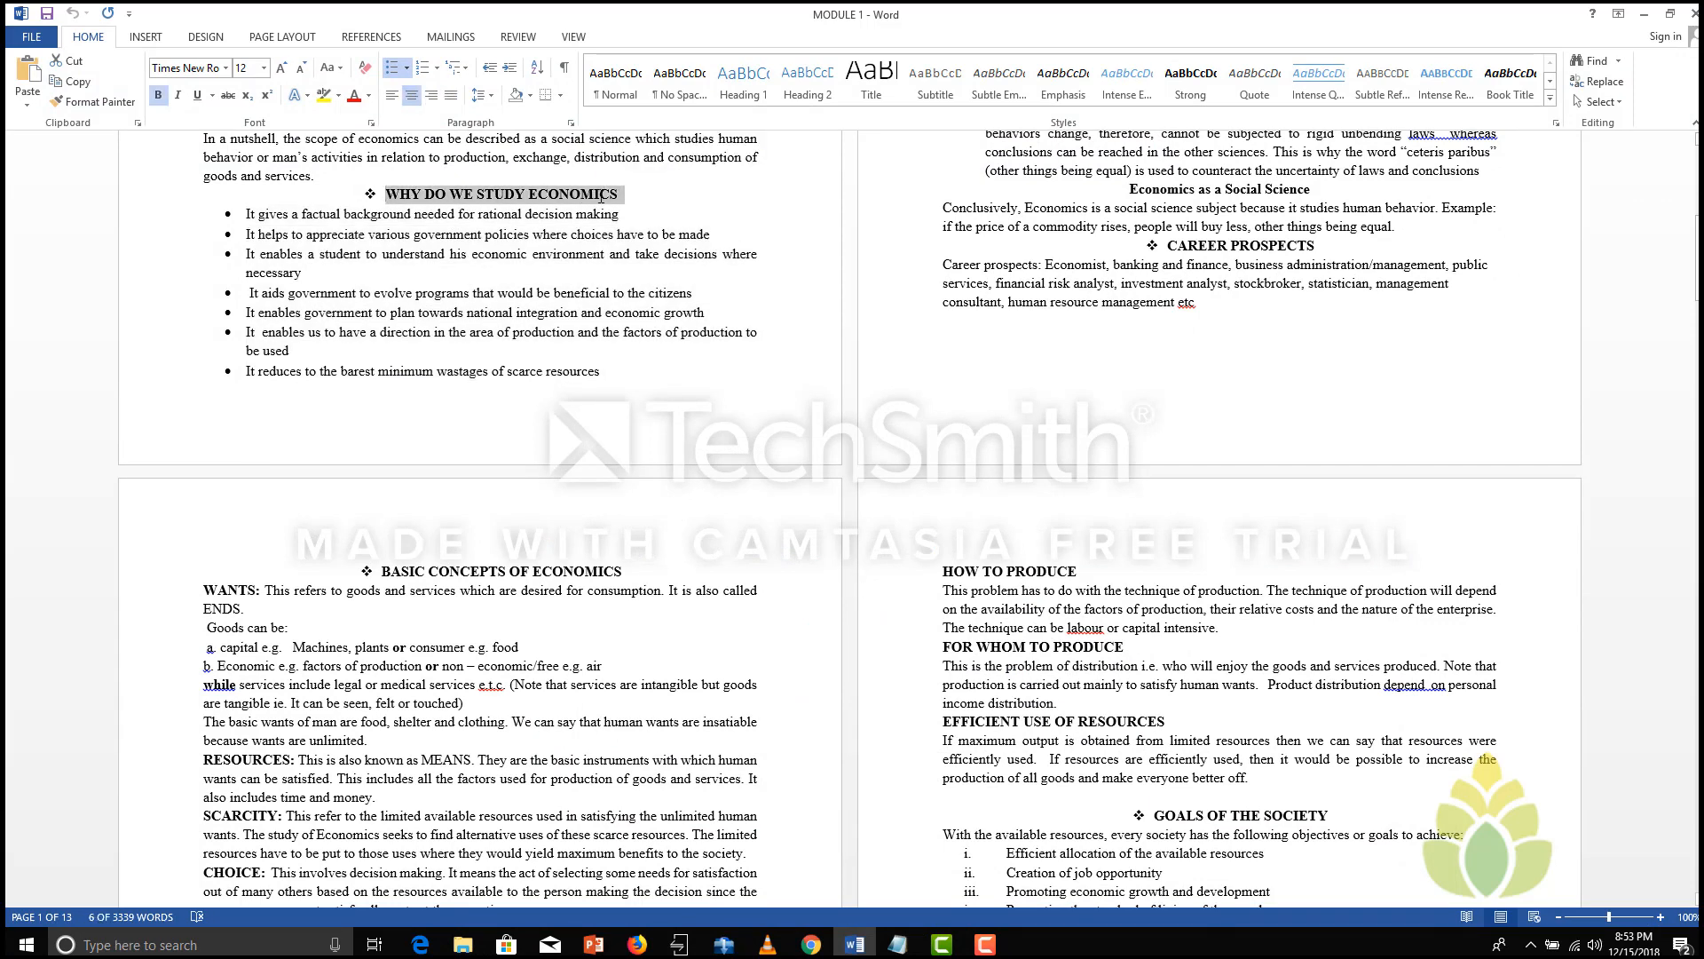
Step: Switch to Edge, paste the heading on a new line above the seven reasons in the content, and remove its stray bullet character
click(420, 945)
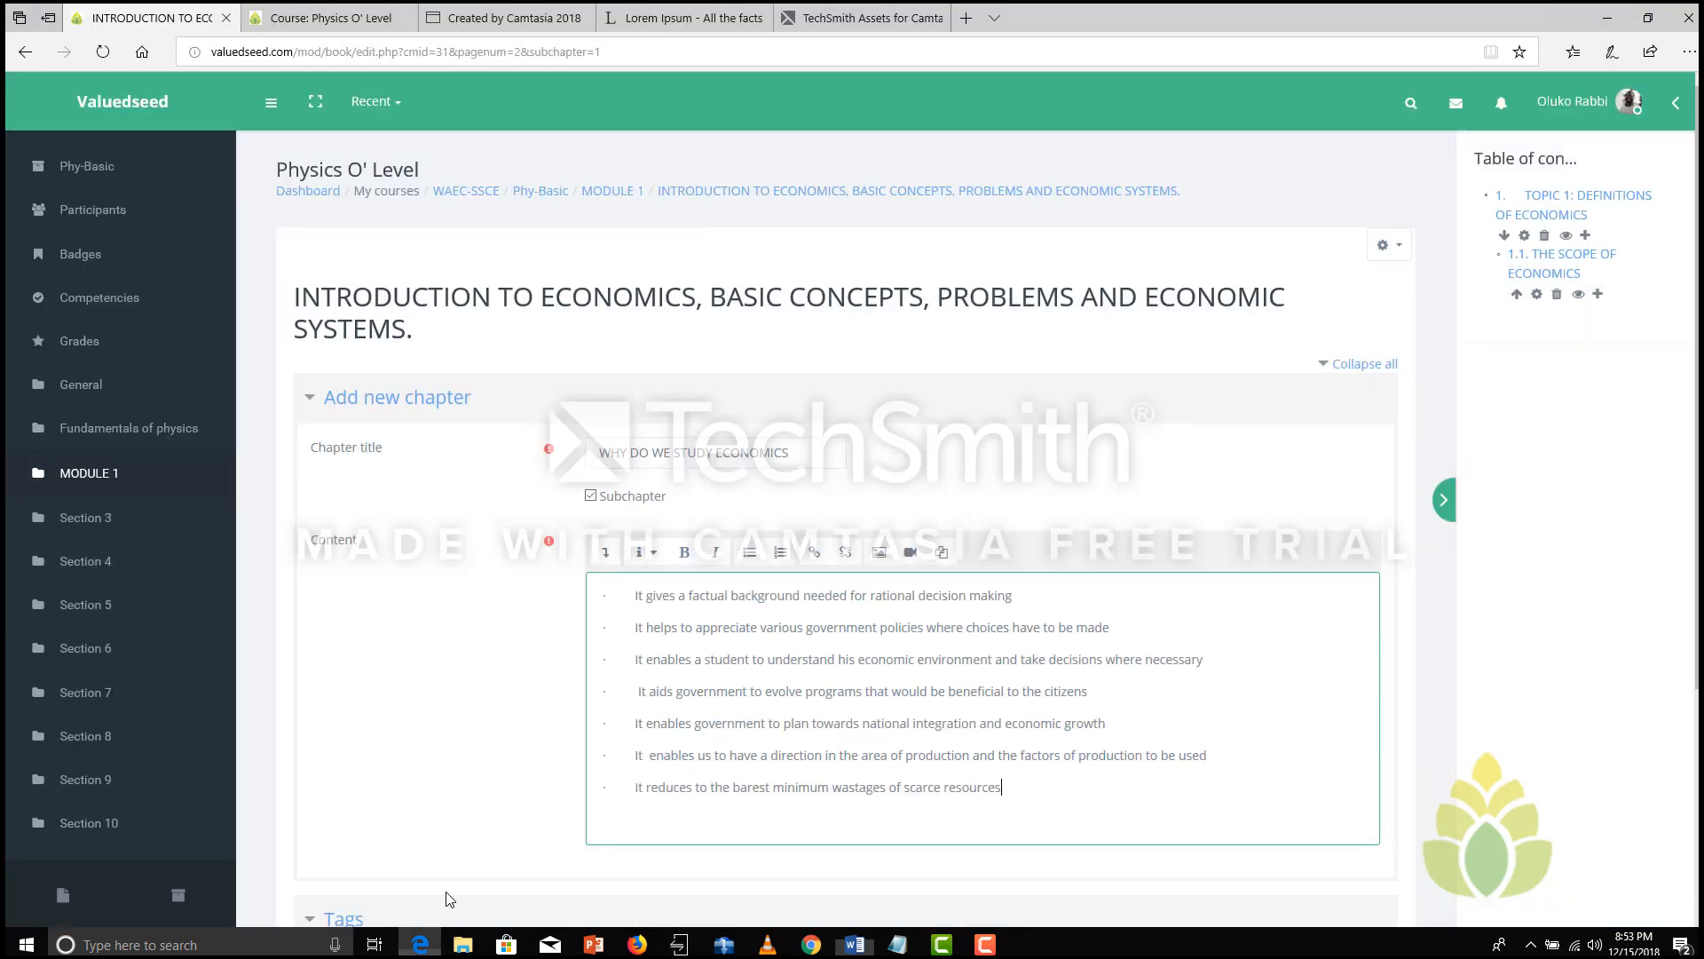
click(596, 593)
key(Return)
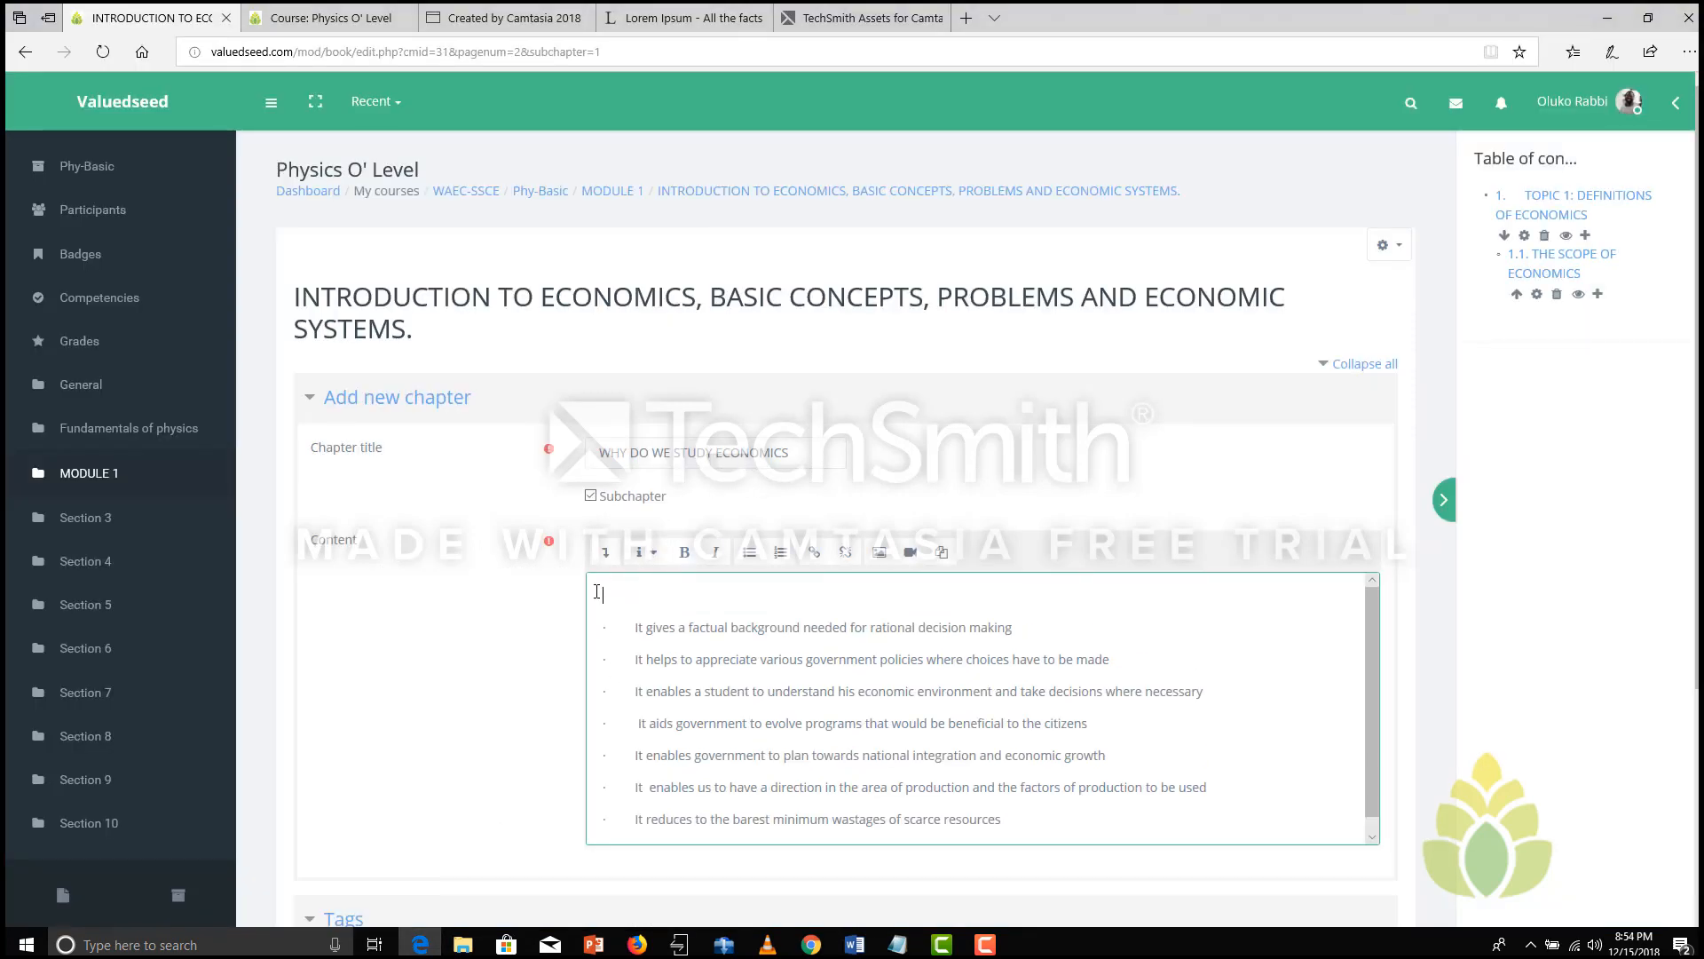
key(ctrl+v)
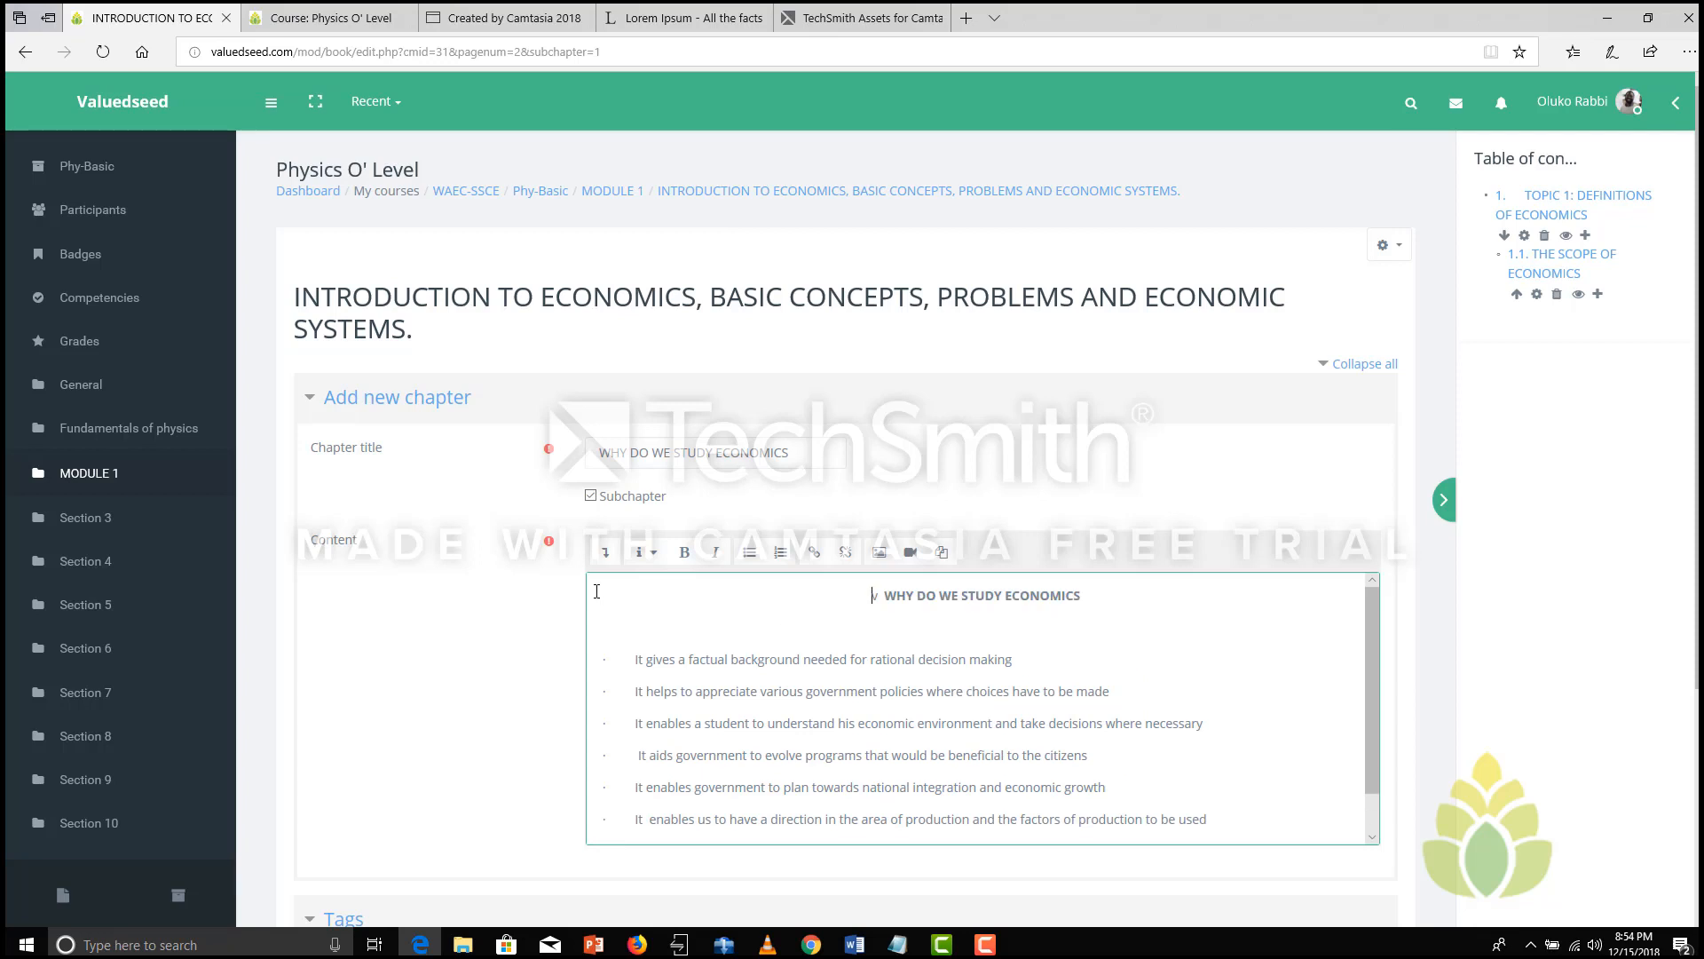
key(Delete)
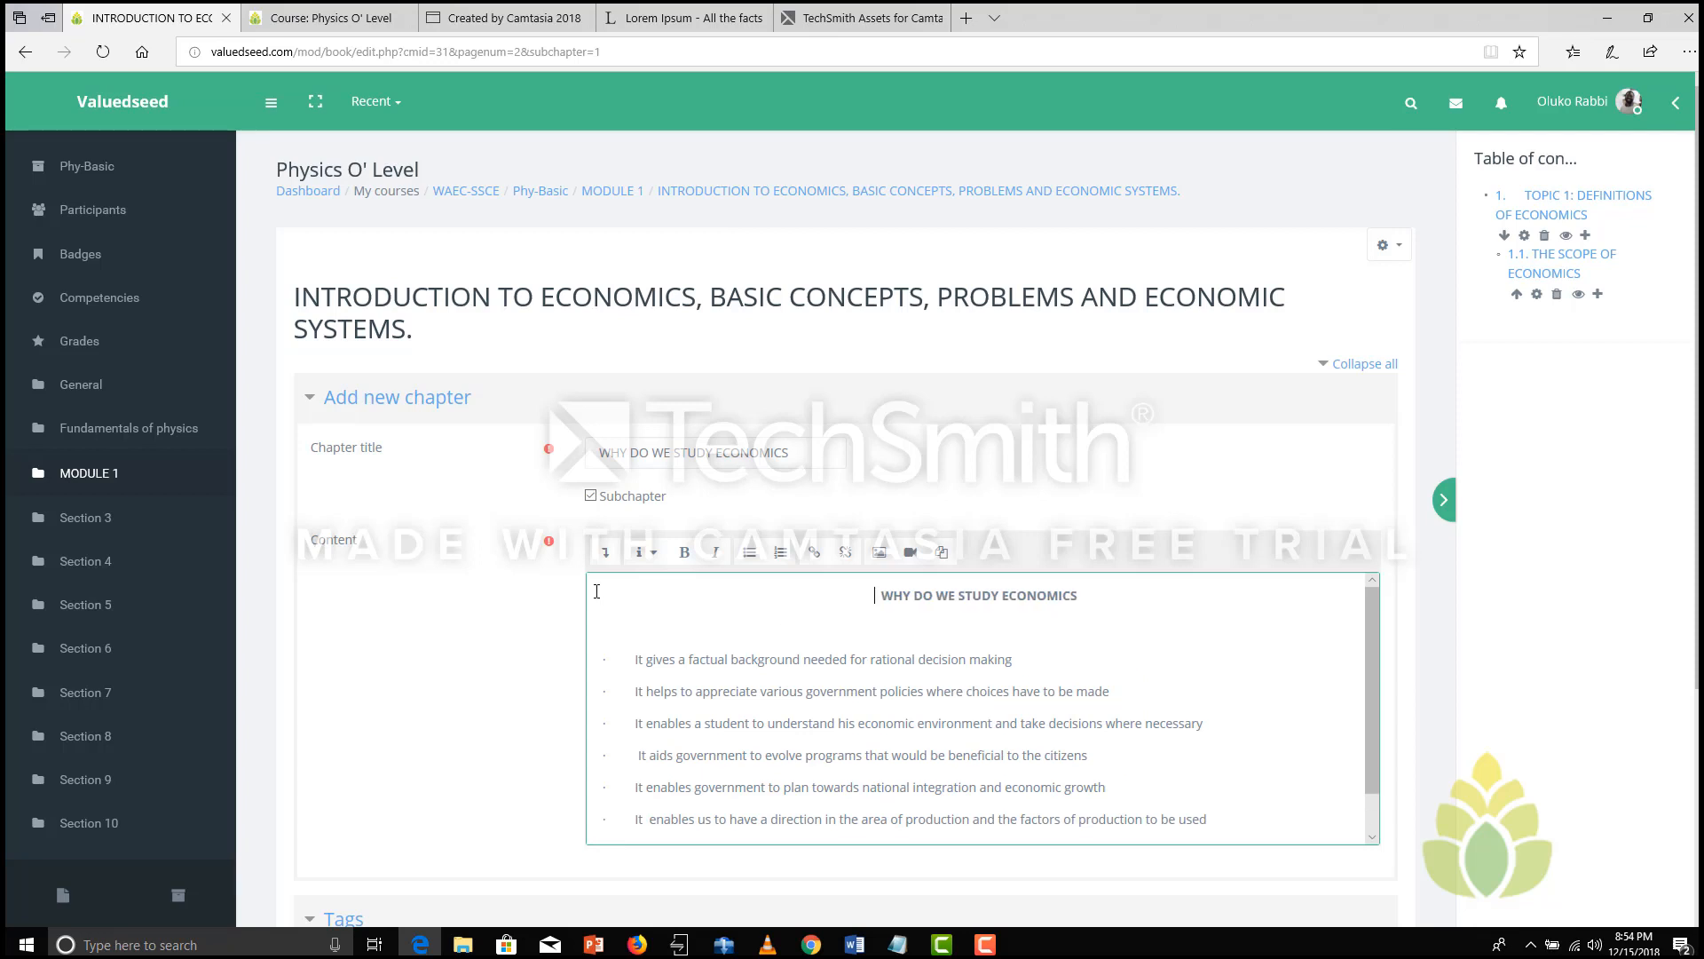
Step: Save the WHY DO WE STUDY ECONOMICS subchapter and start adding a new chapter after it
scroll(1367, 702, down, 1)
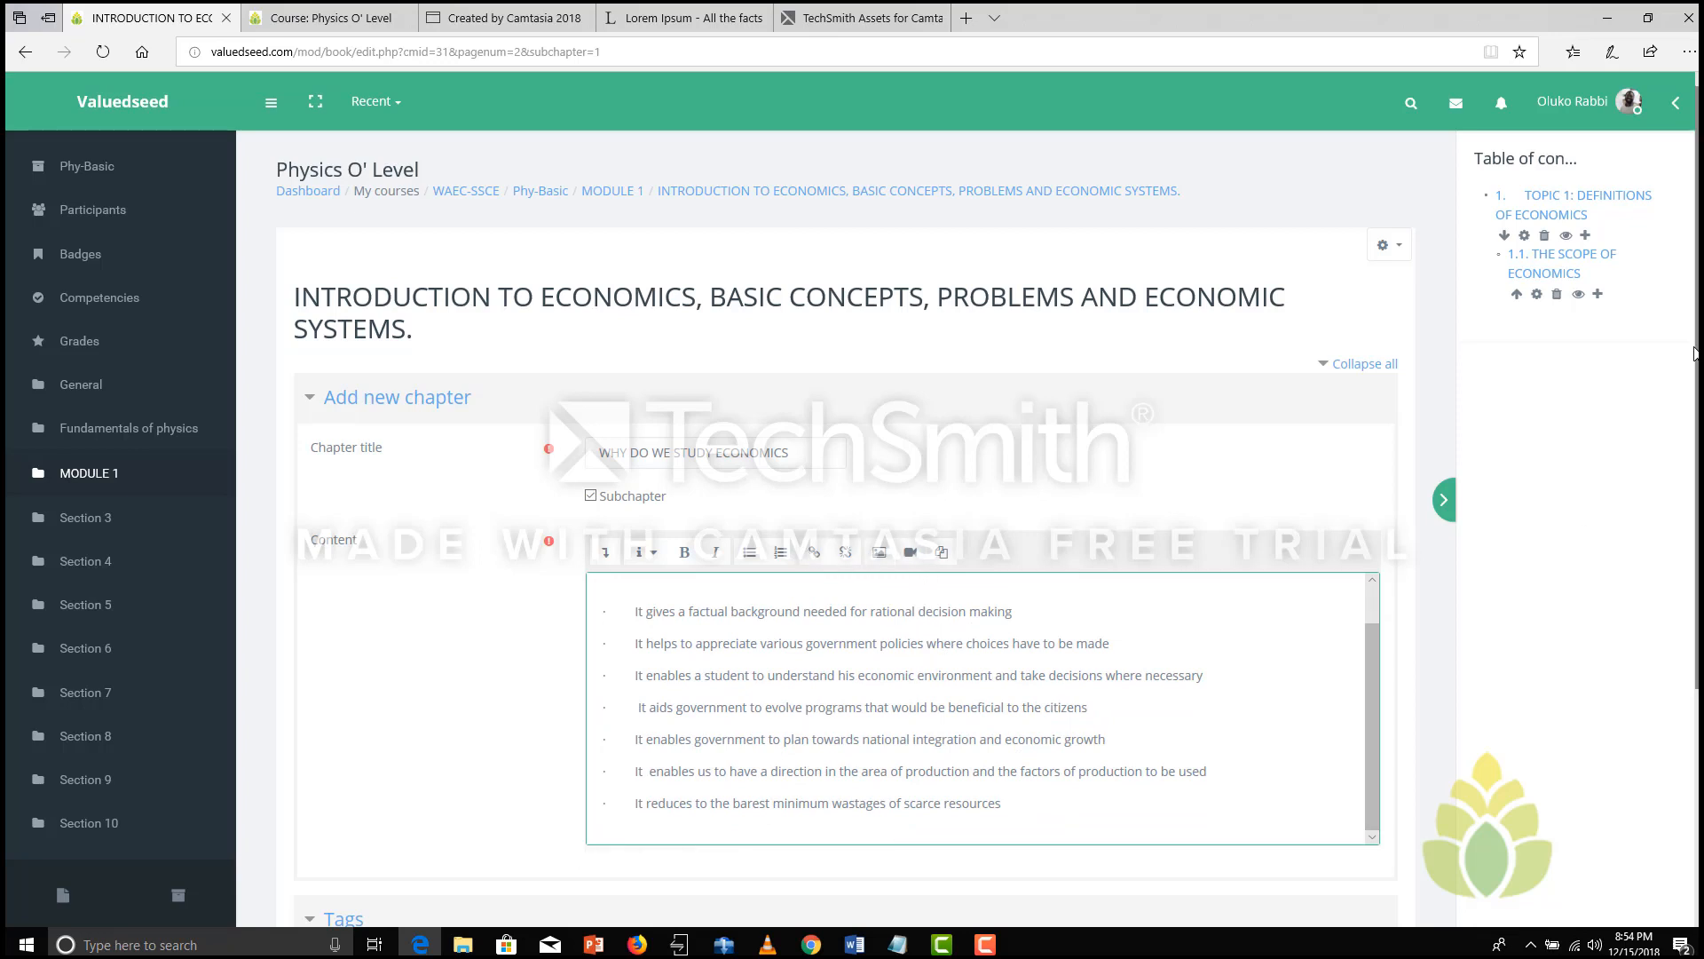
scroll(1611, 532, down, 4)
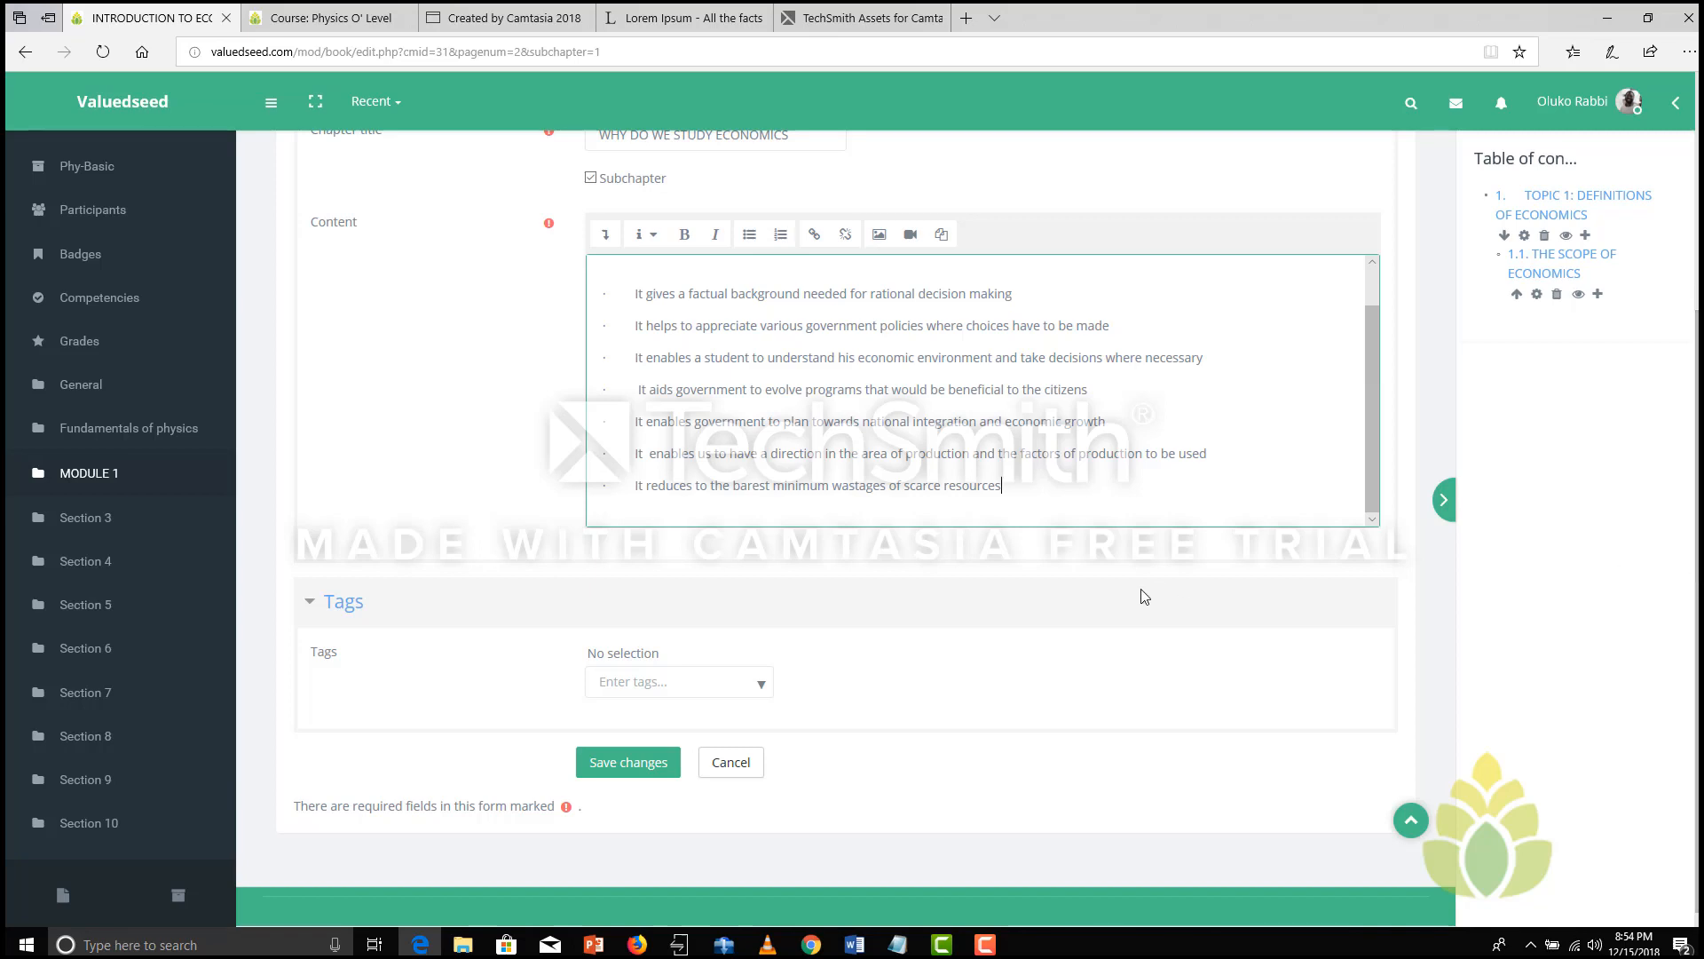
click(624, 767)
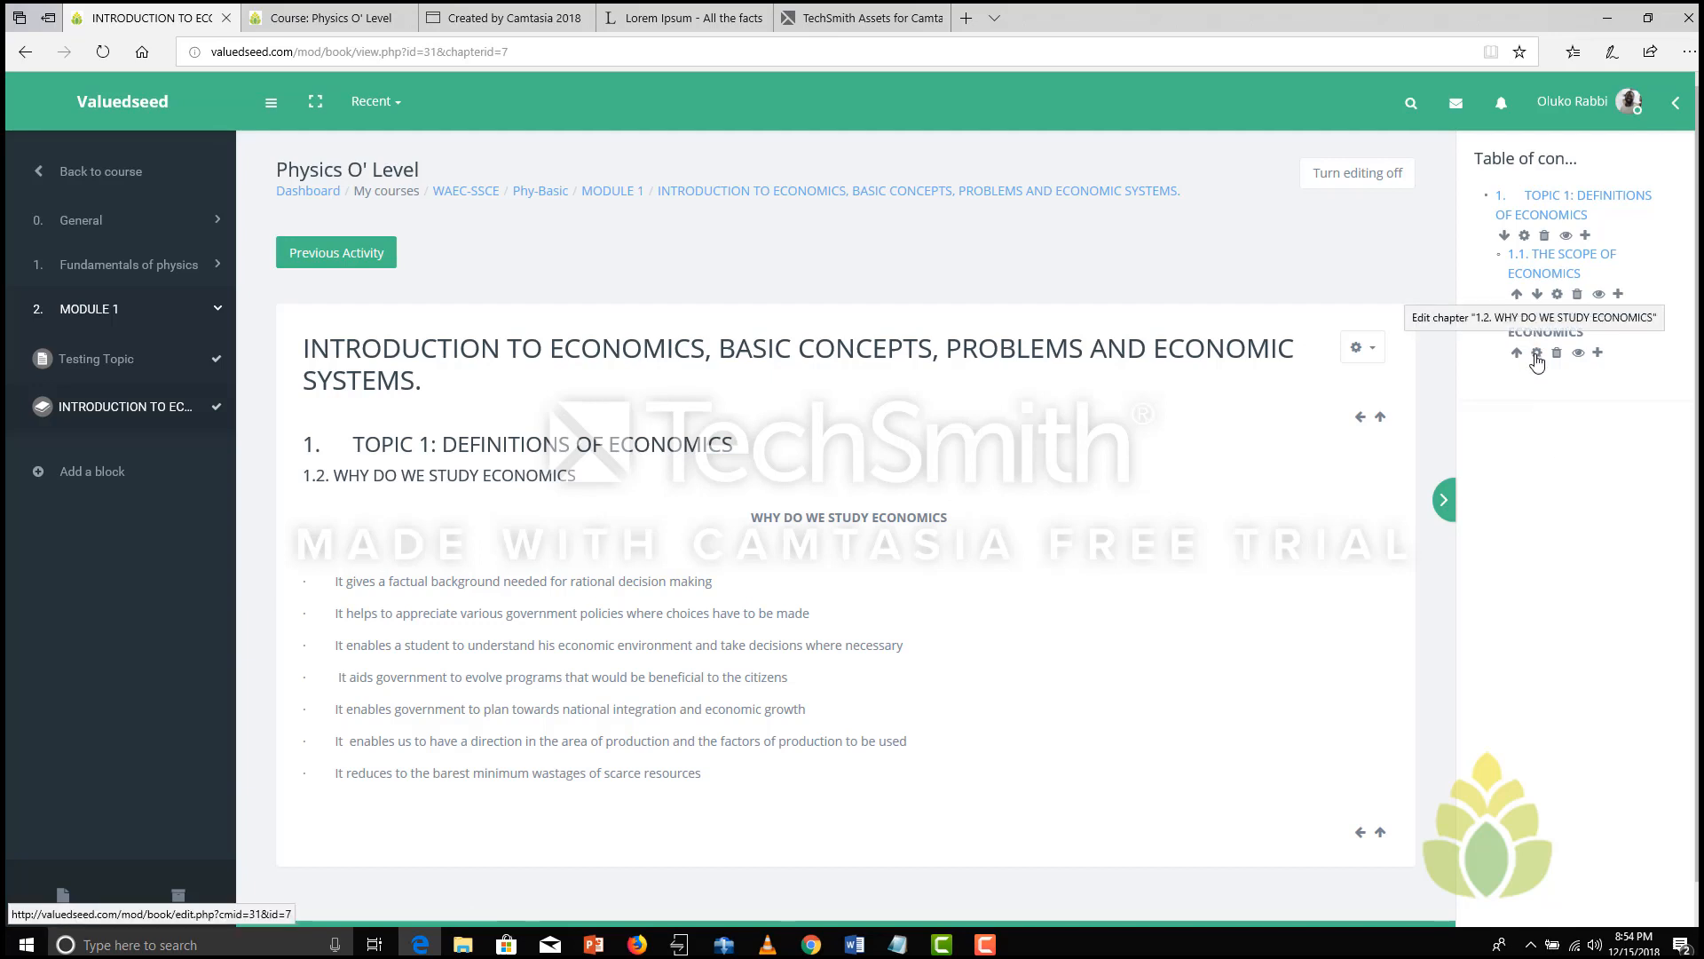
click(1537, 355)
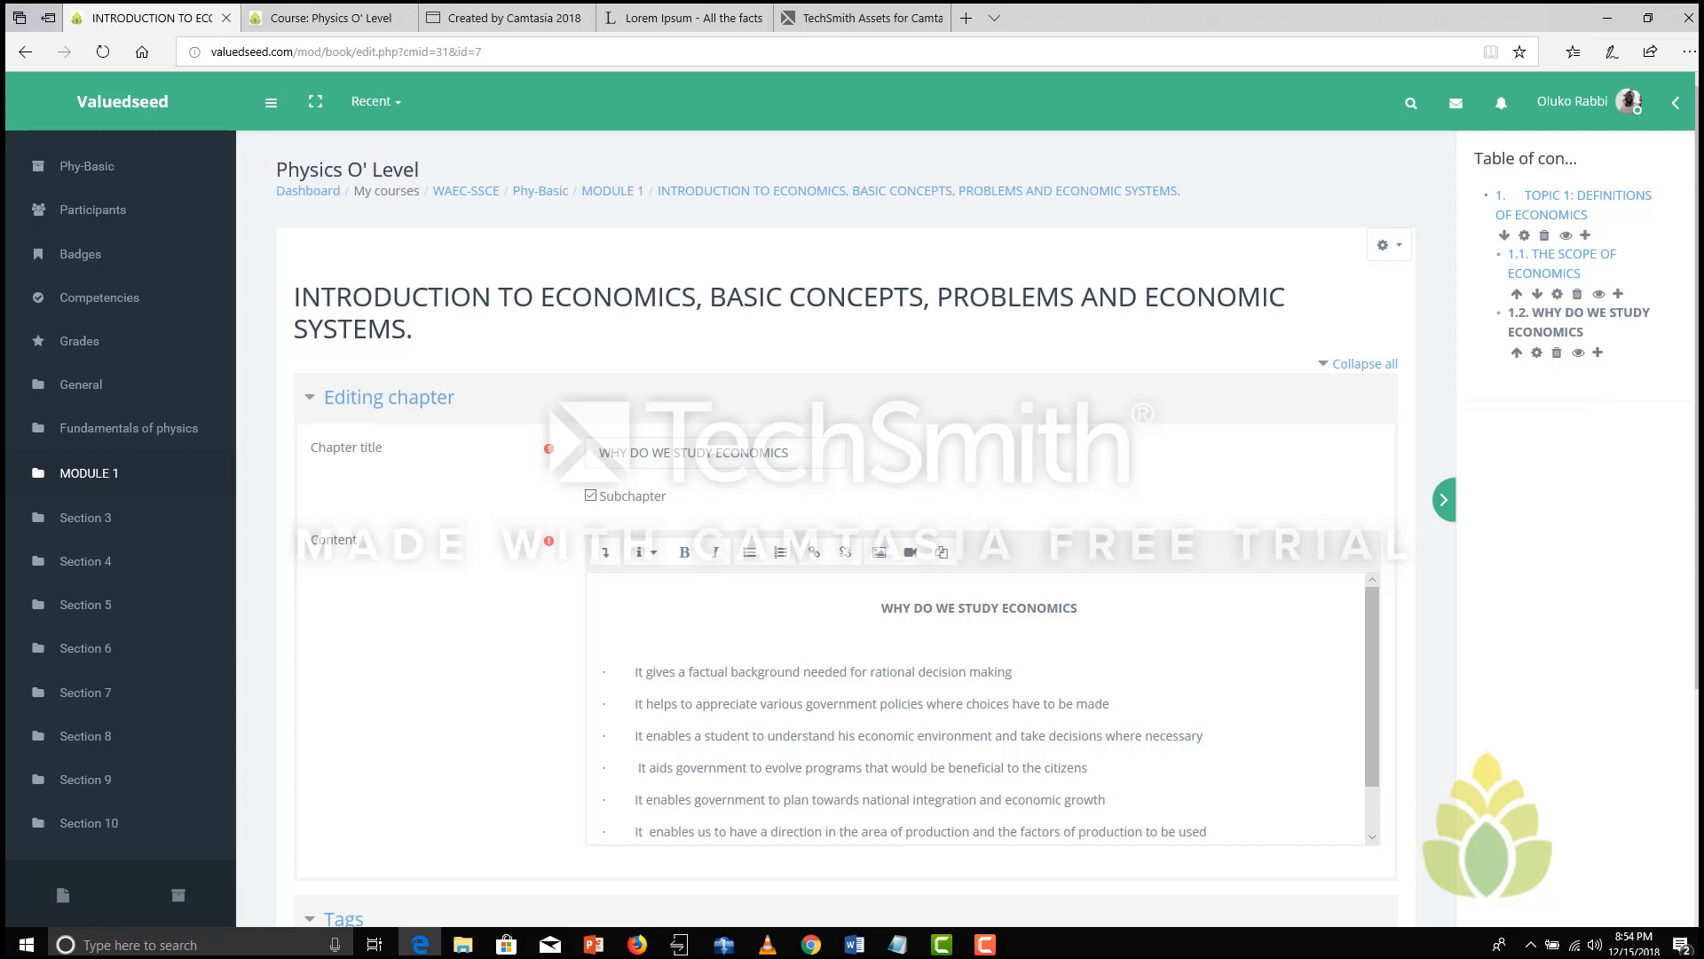
click(1598, 353)
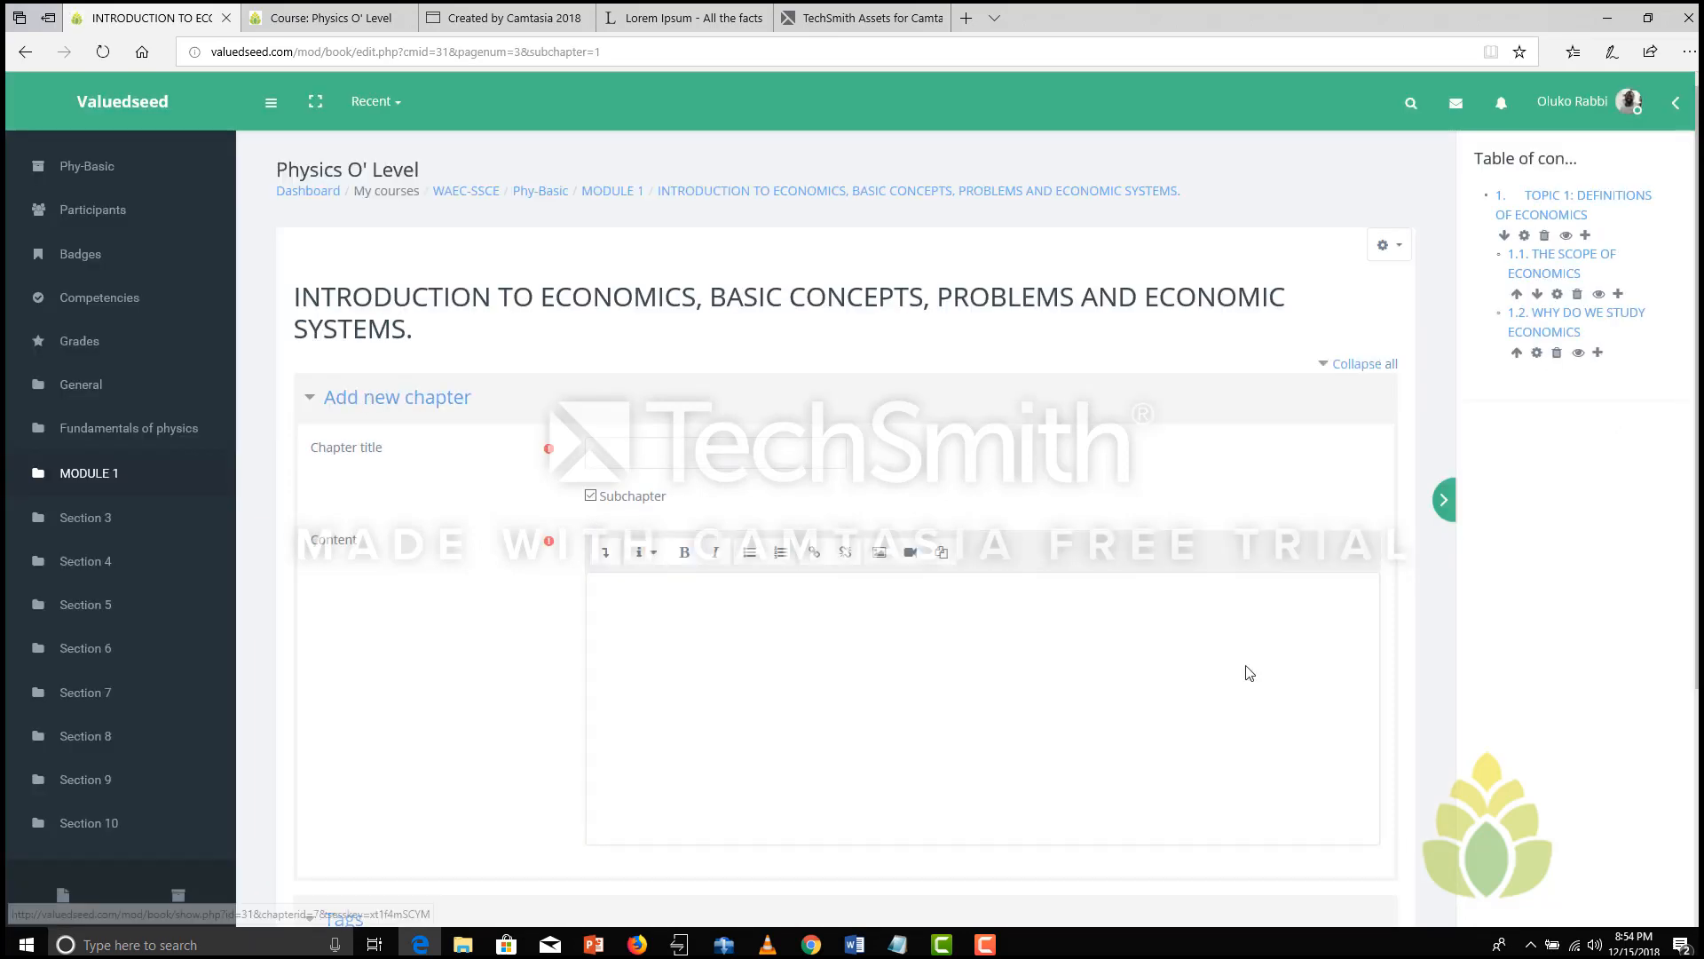
Step: Switch to Word and copy the TOPIC 2 title "BASIC TOOLS FOR ECONOMIC ANALYSIS" without its topic number
click(852, 944)
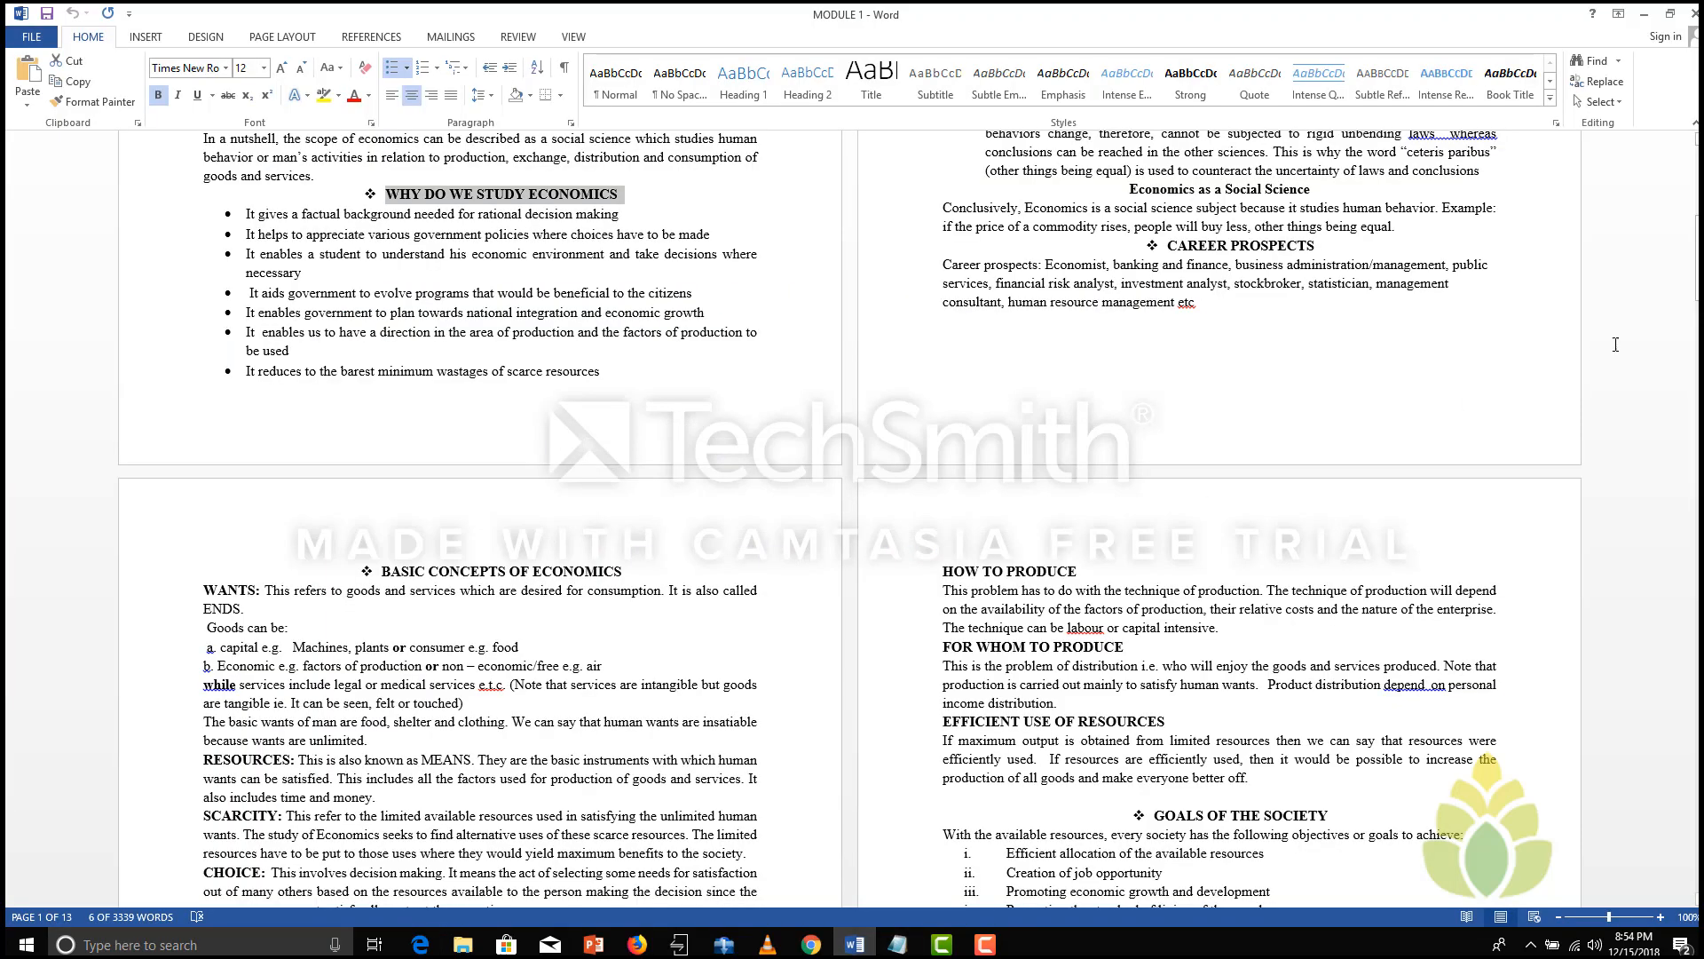
drag(1697, 257, 1697, 480)
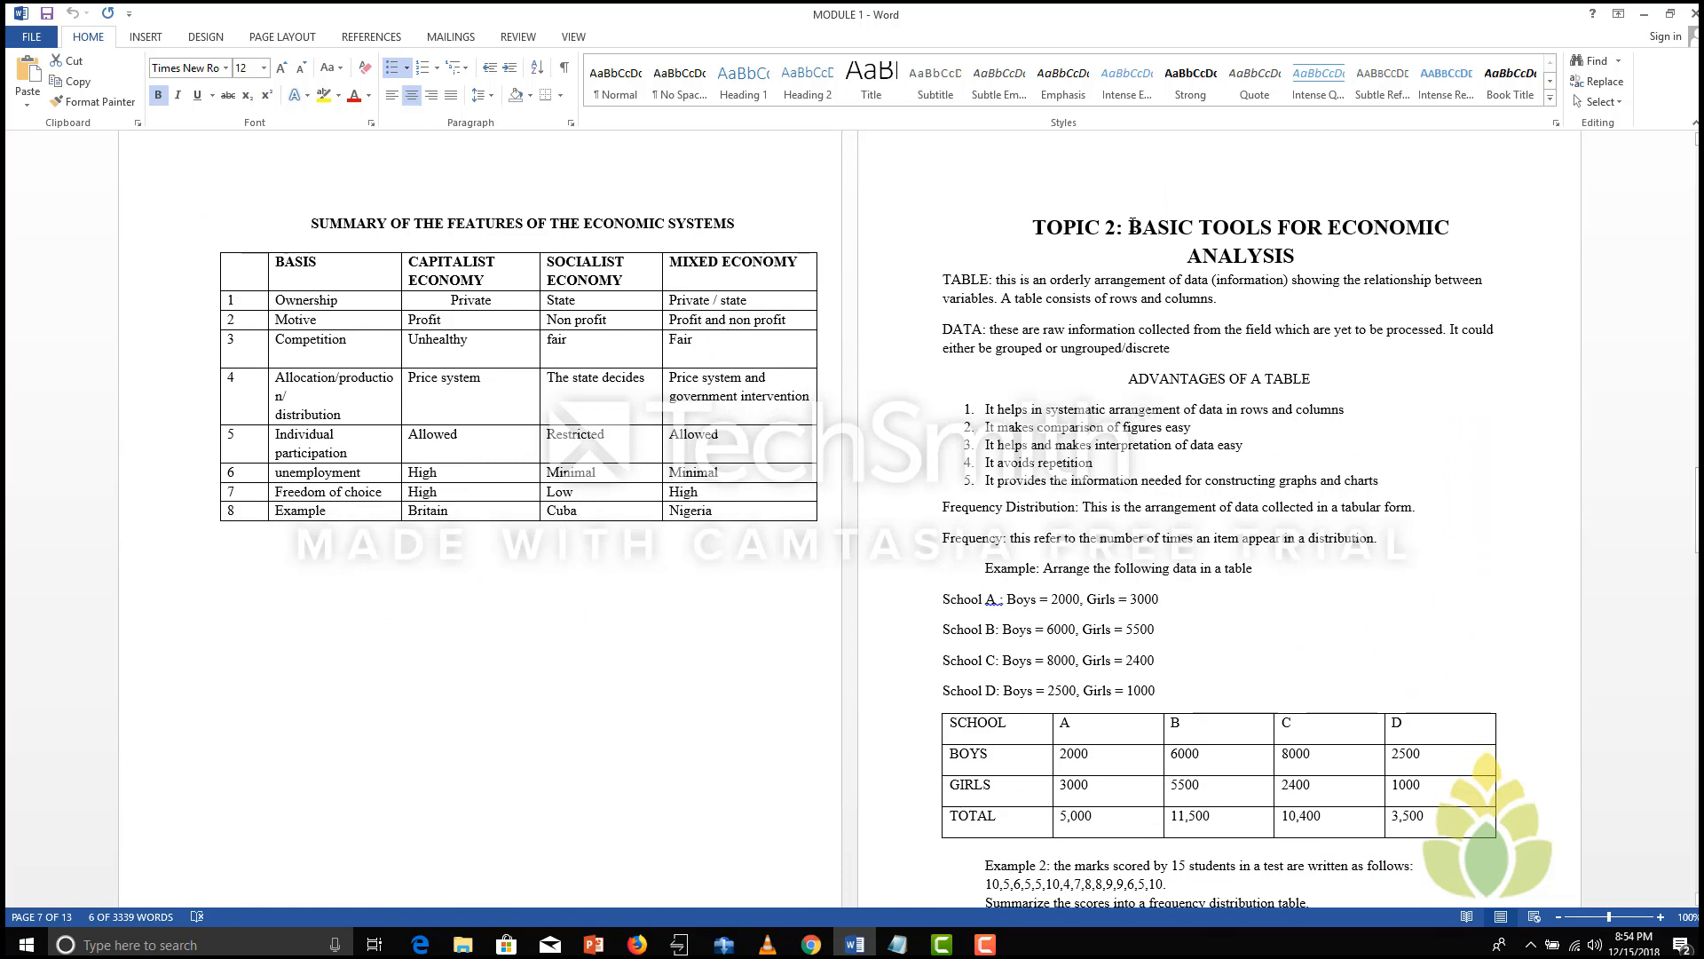
drag(1130, 227, 1299, 254)
key(ctrl+c)
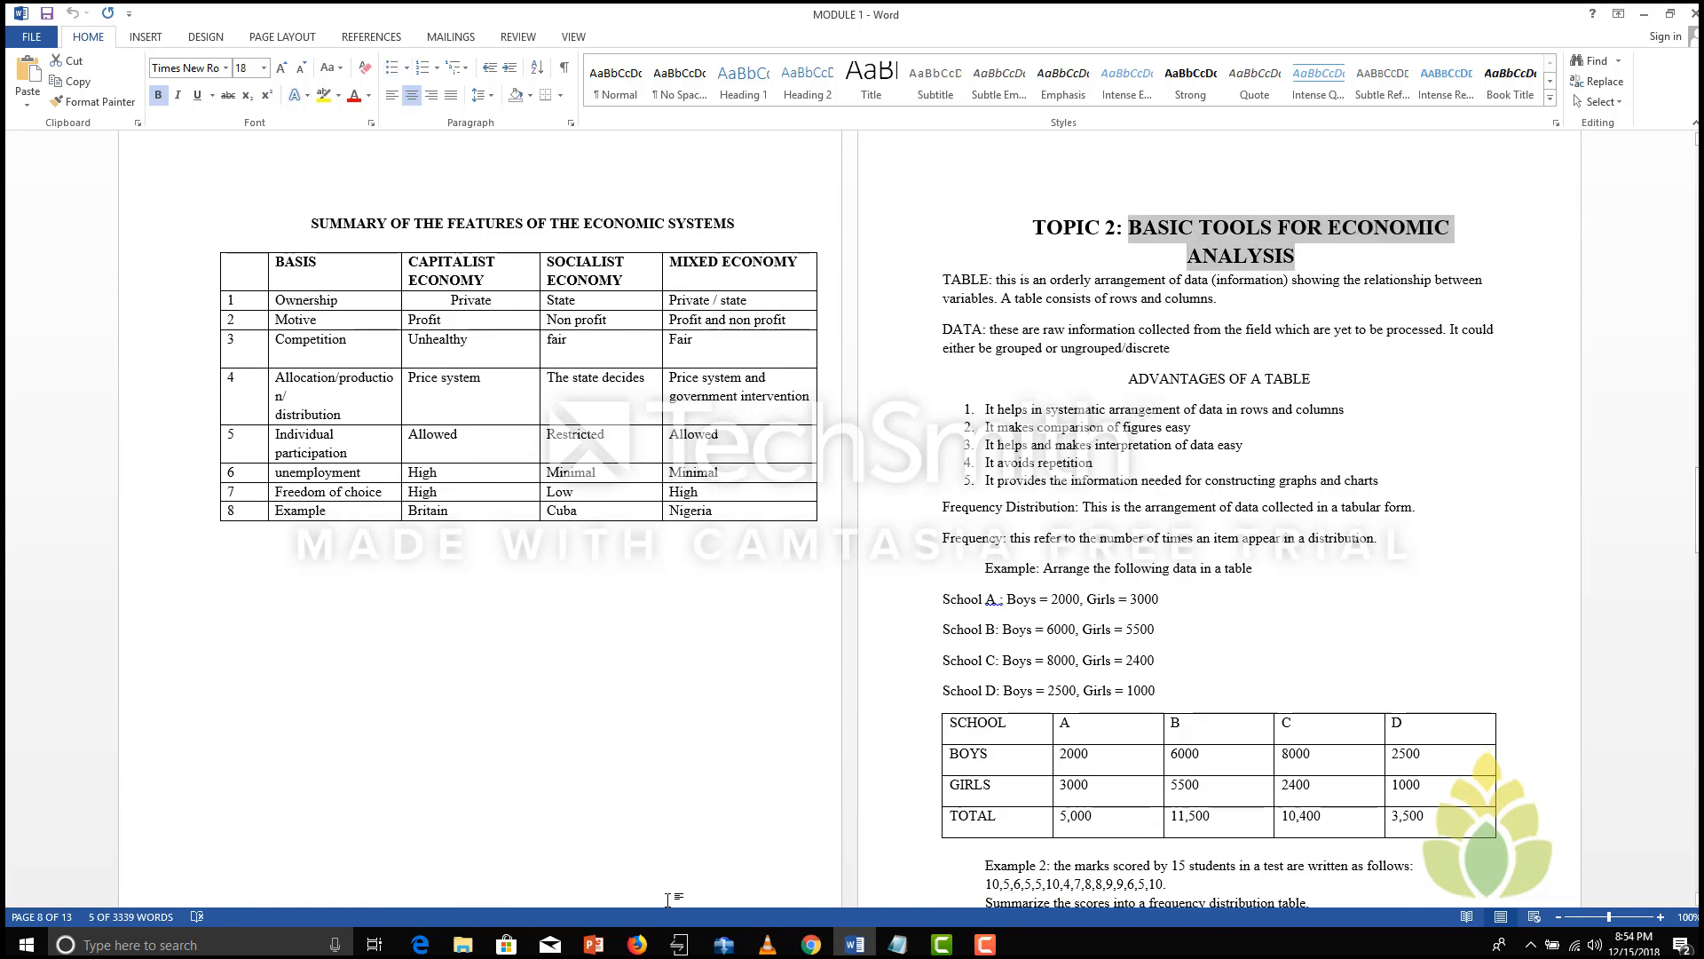
Step: In Edge, enter BASIC TOOLS FOR ECONOMIC ANALYSIS as the chapter title and turn off the Subchapter option
click(419, 945)
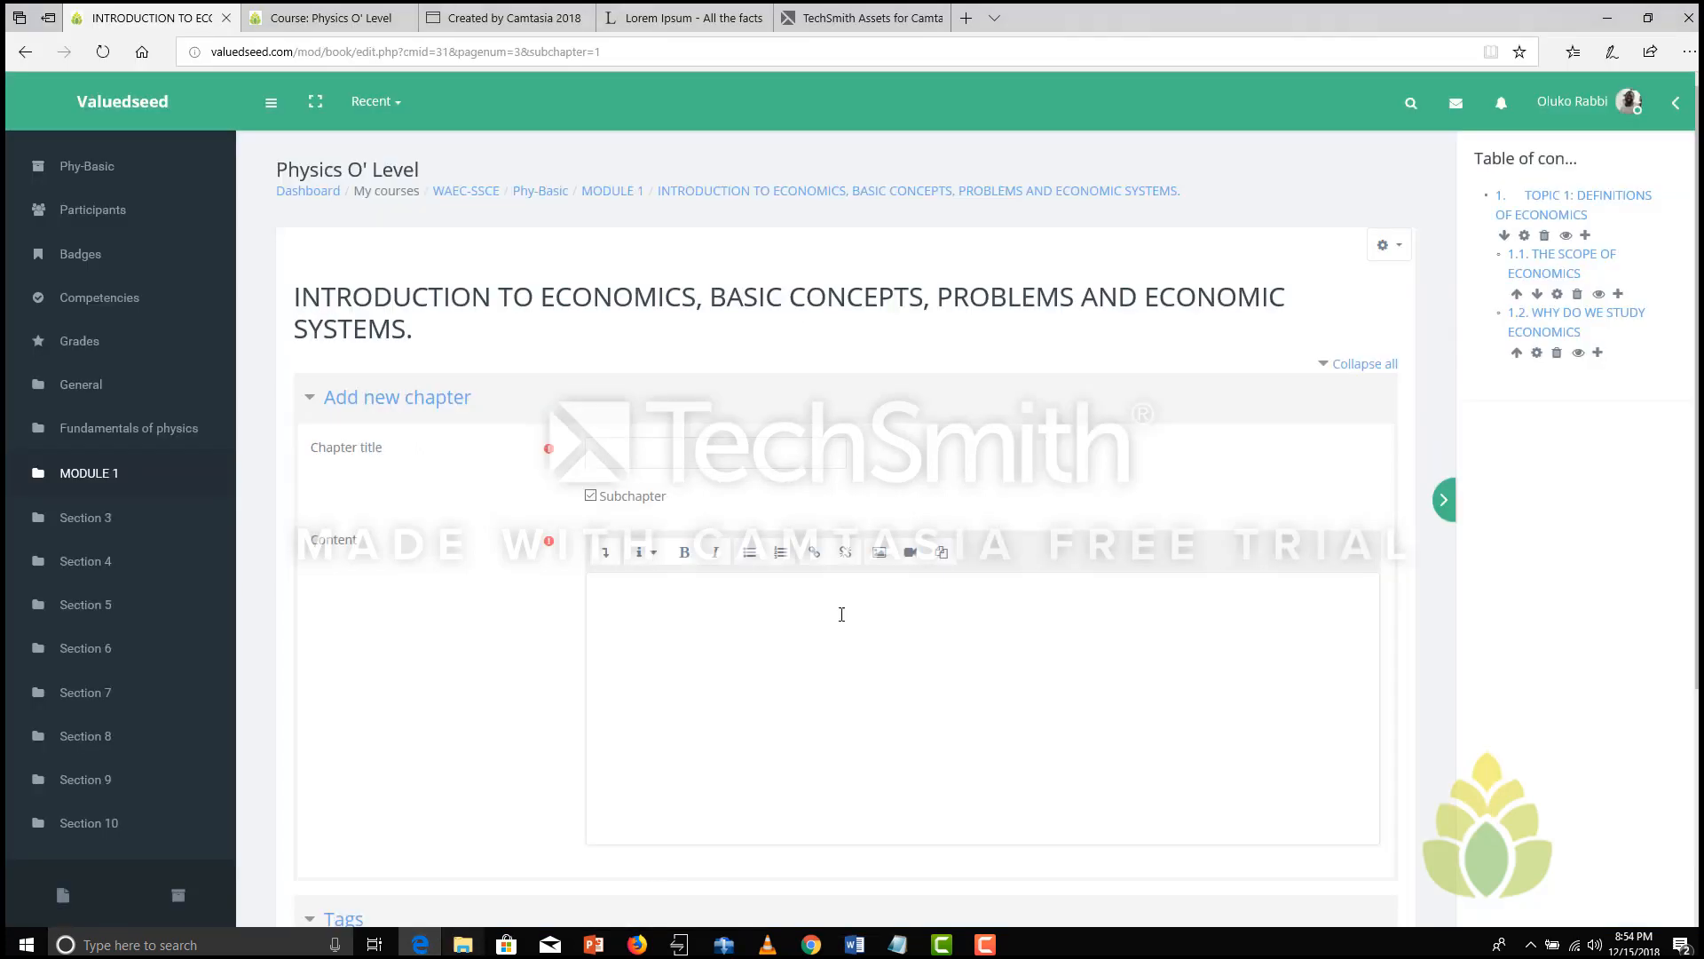
click(680, 458)
key(ctrl+v)
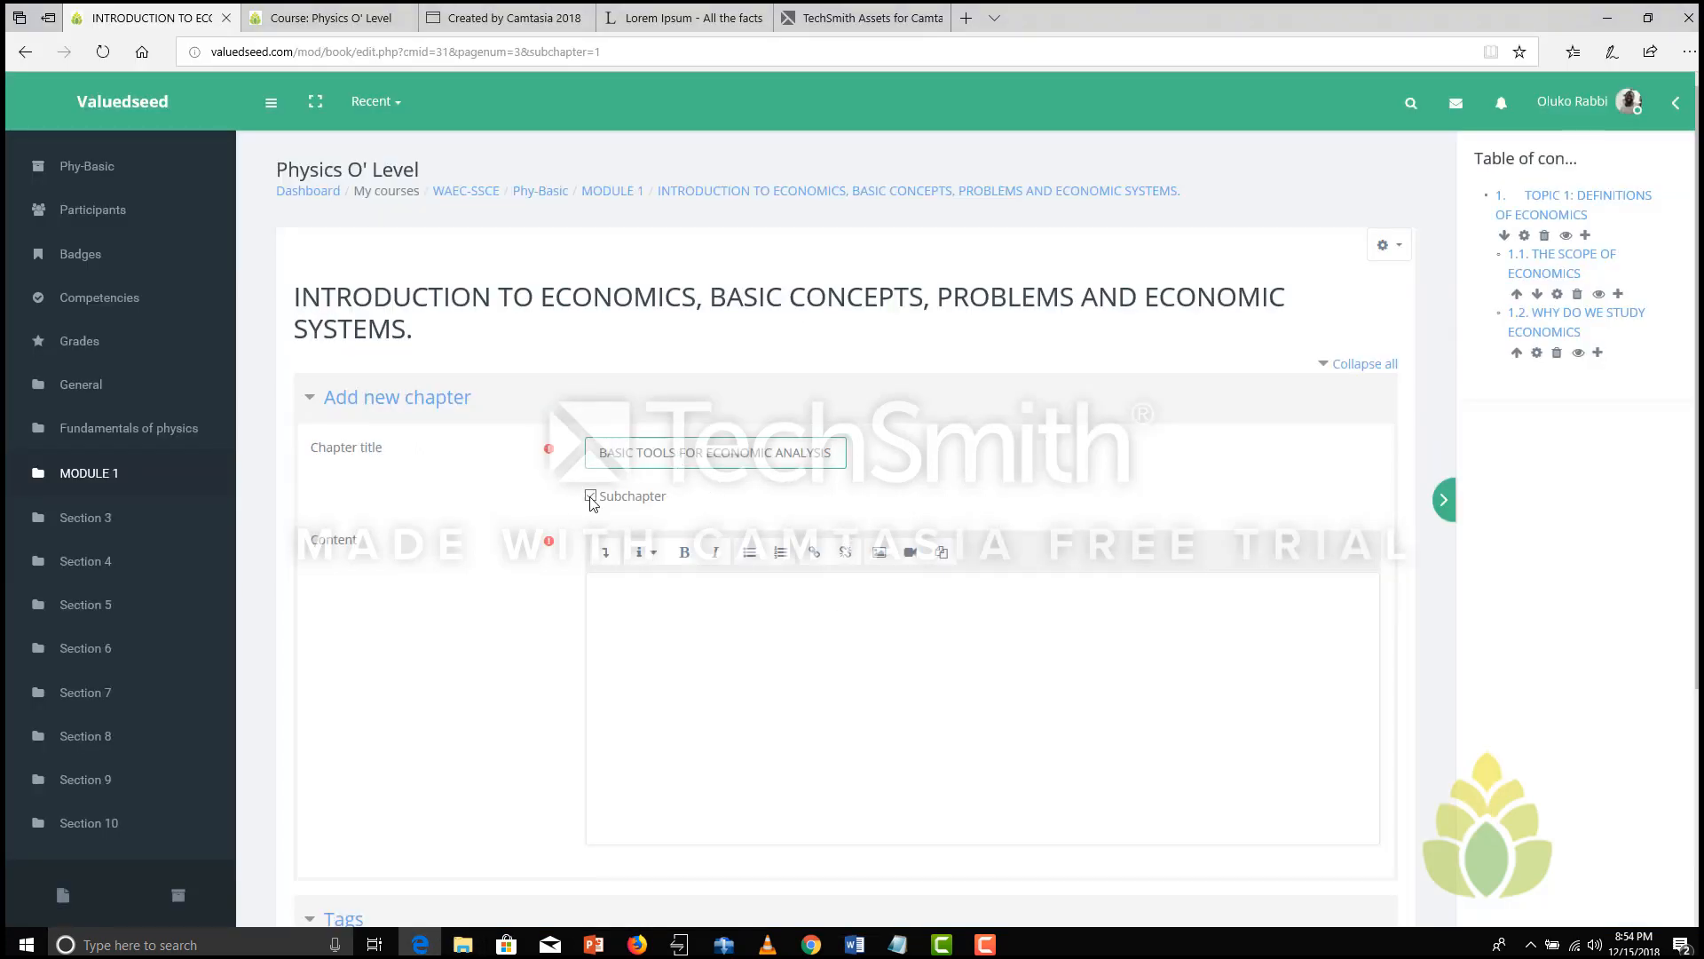
click(590, 496)
click(599, 456)
Step: Copy the Topic 2 text from the TABLE definition through the School D line from Word into the chapter content, and bold ADVANTAGES OF A TABLE
click(855, 943)
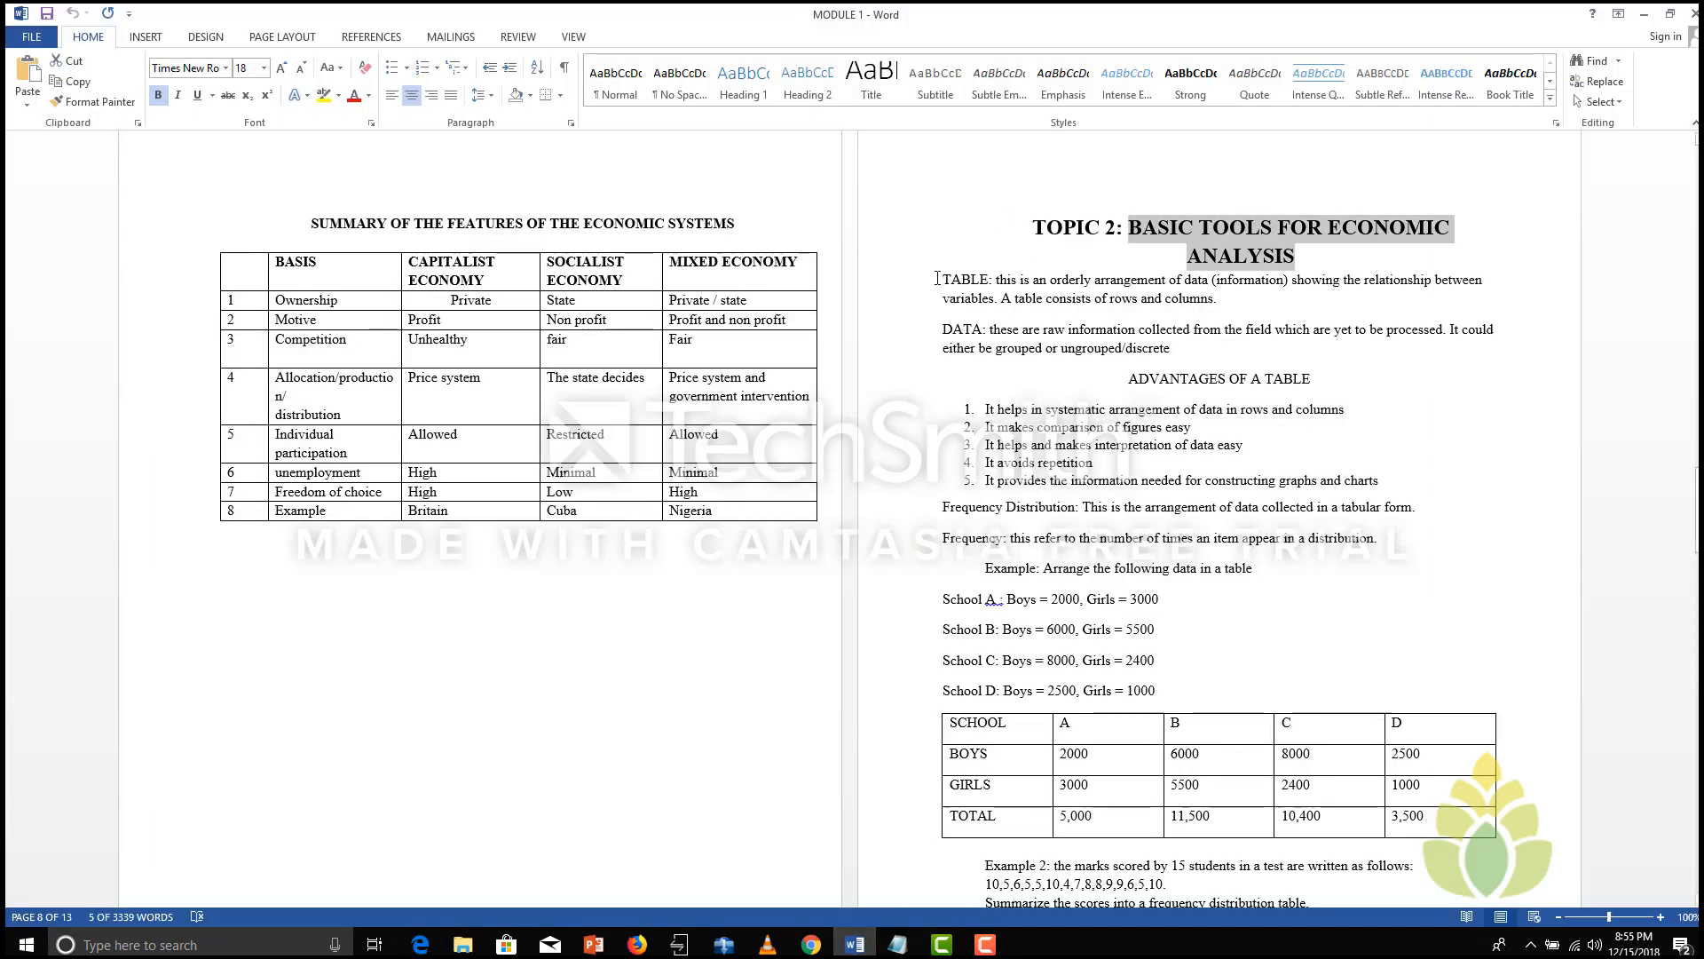
drag(938, 279, 1206, 691)
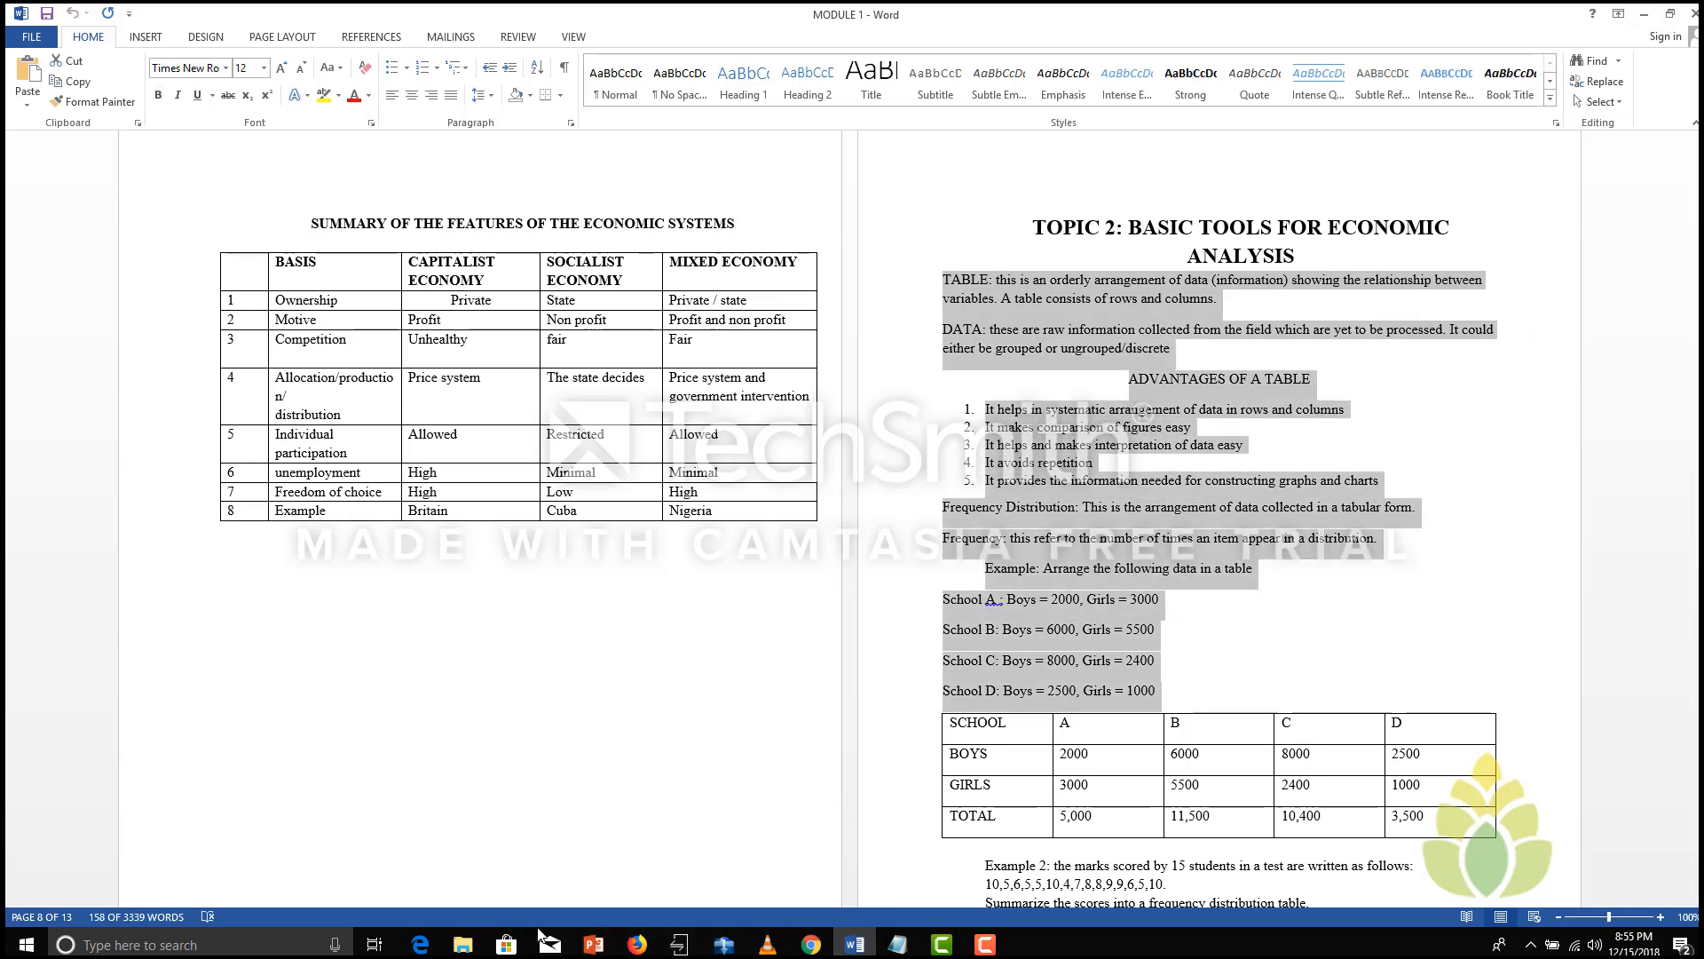
click(424, 944)
click(689, 616)
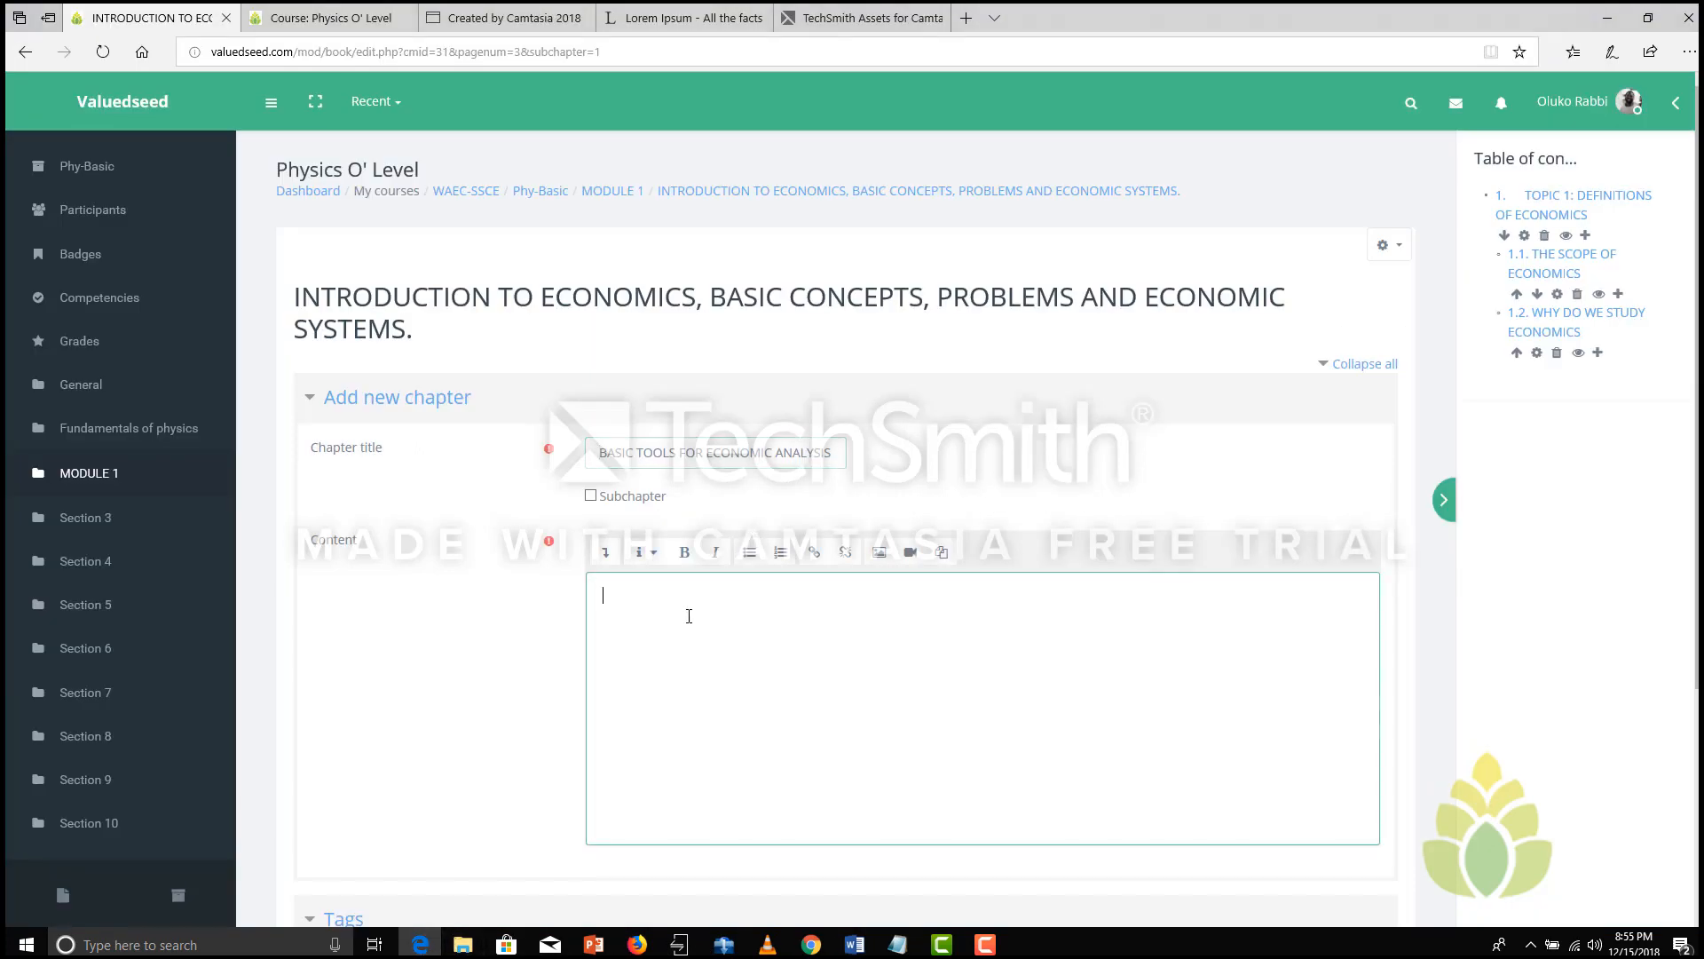
key(ctrl+v)
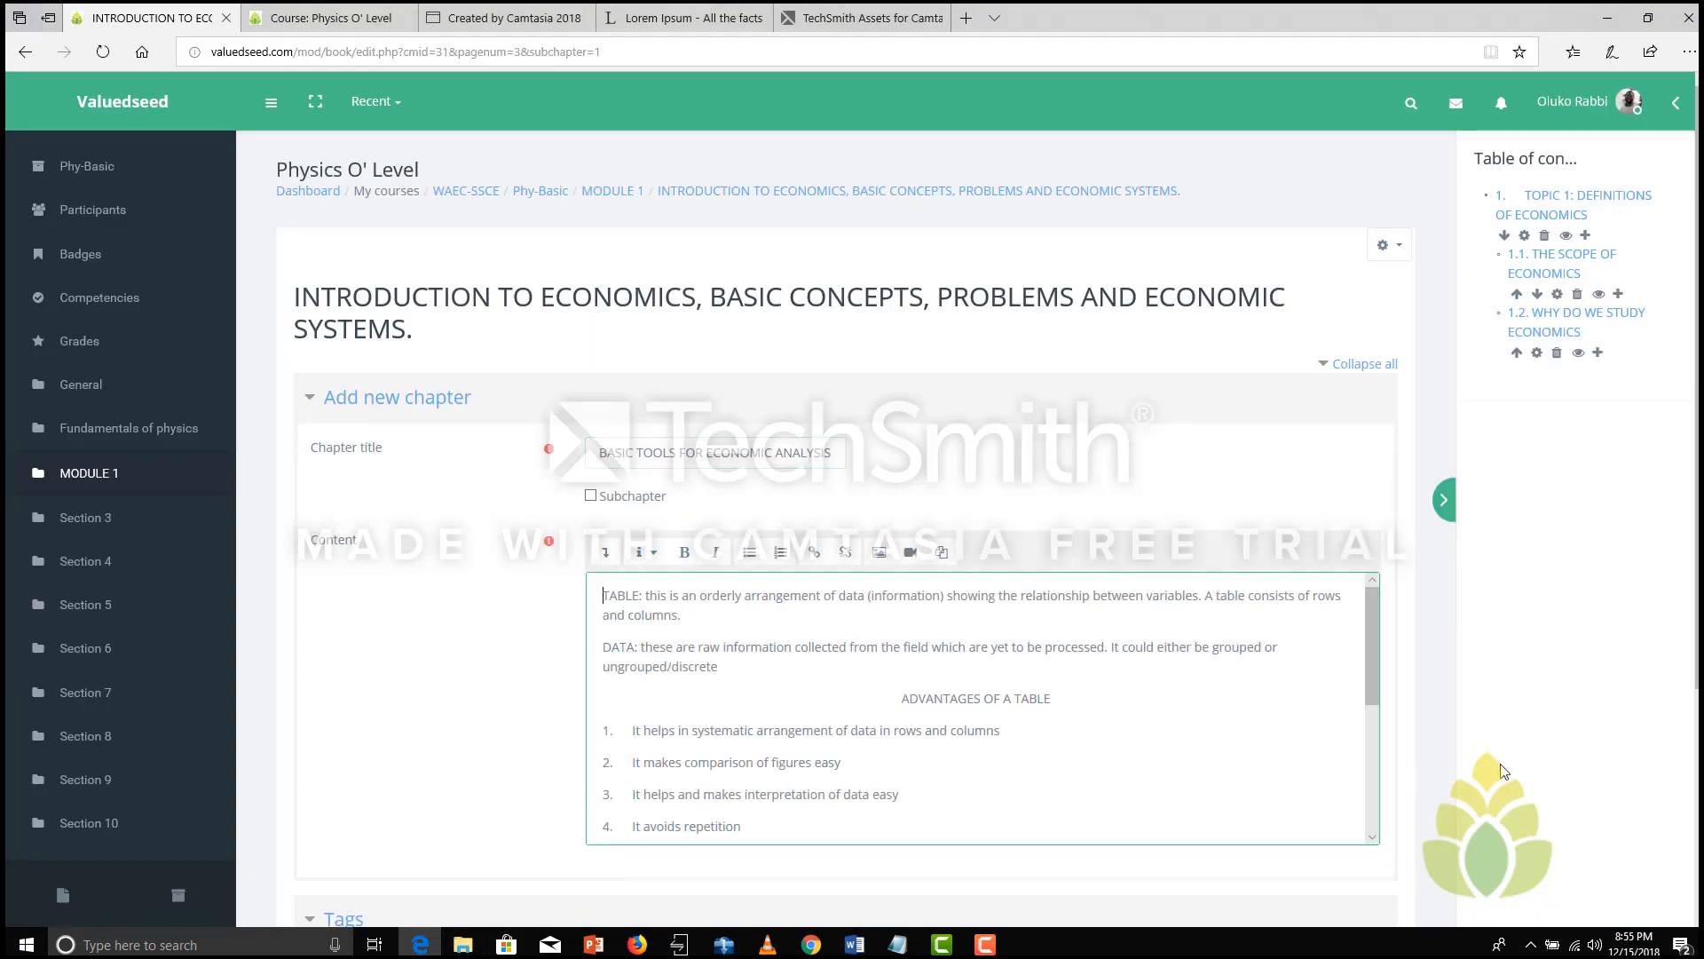
drag(1068, 706, 901, 699)
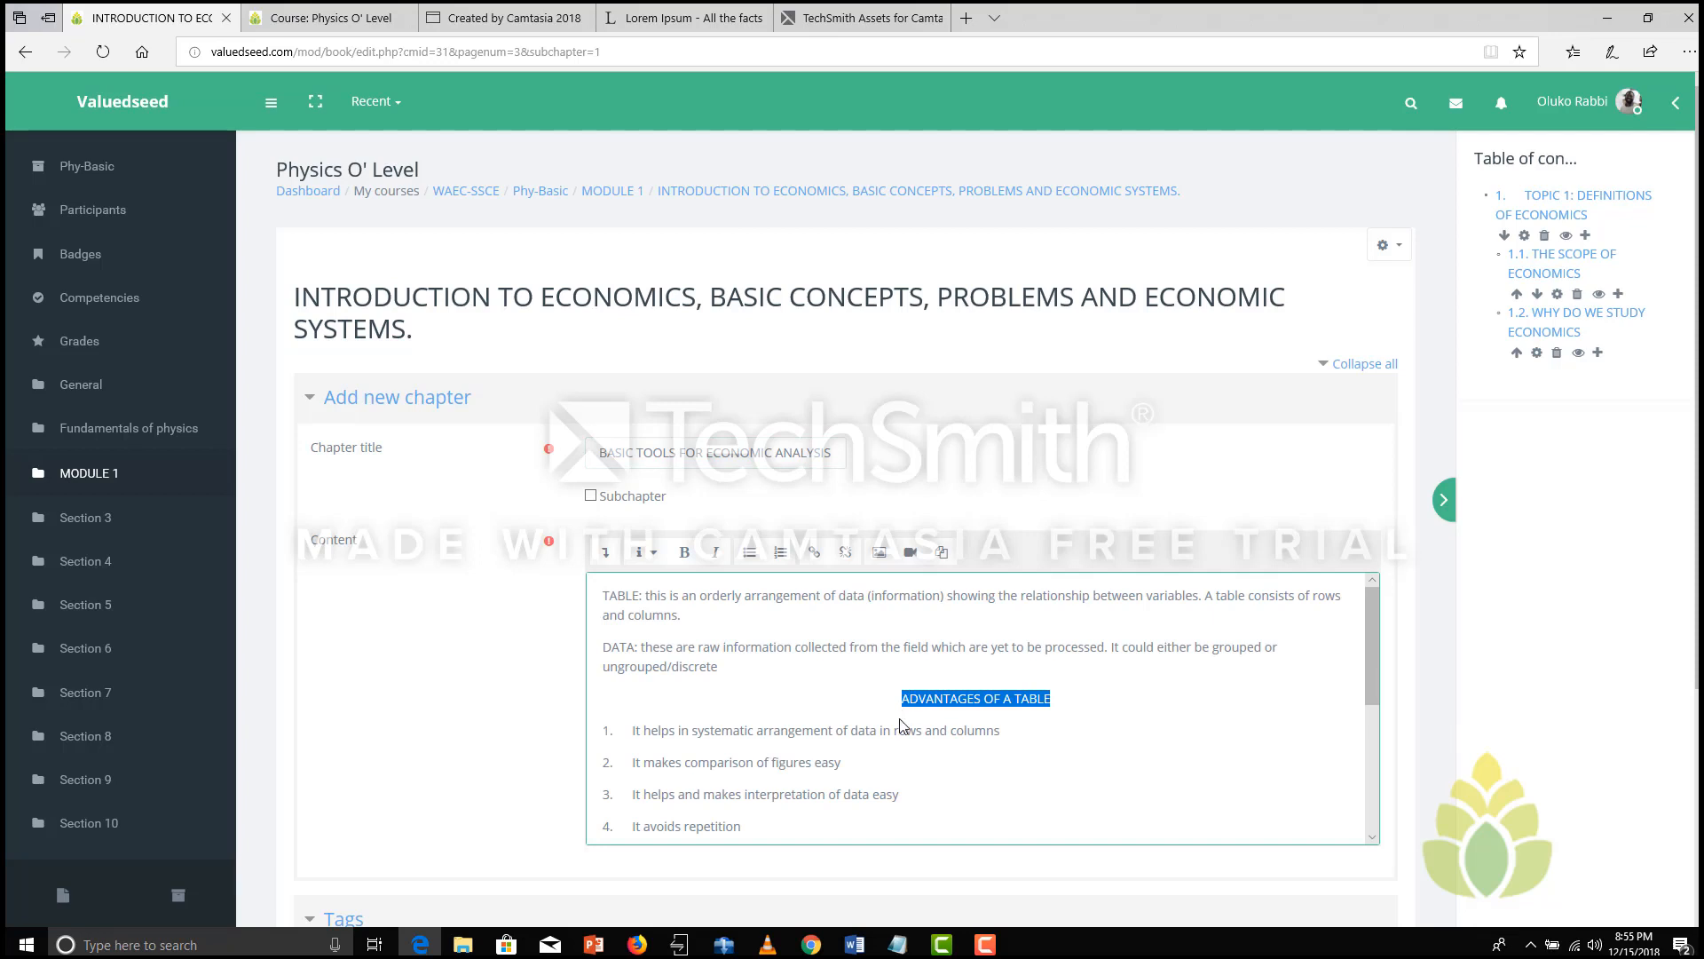
click(685, 555)
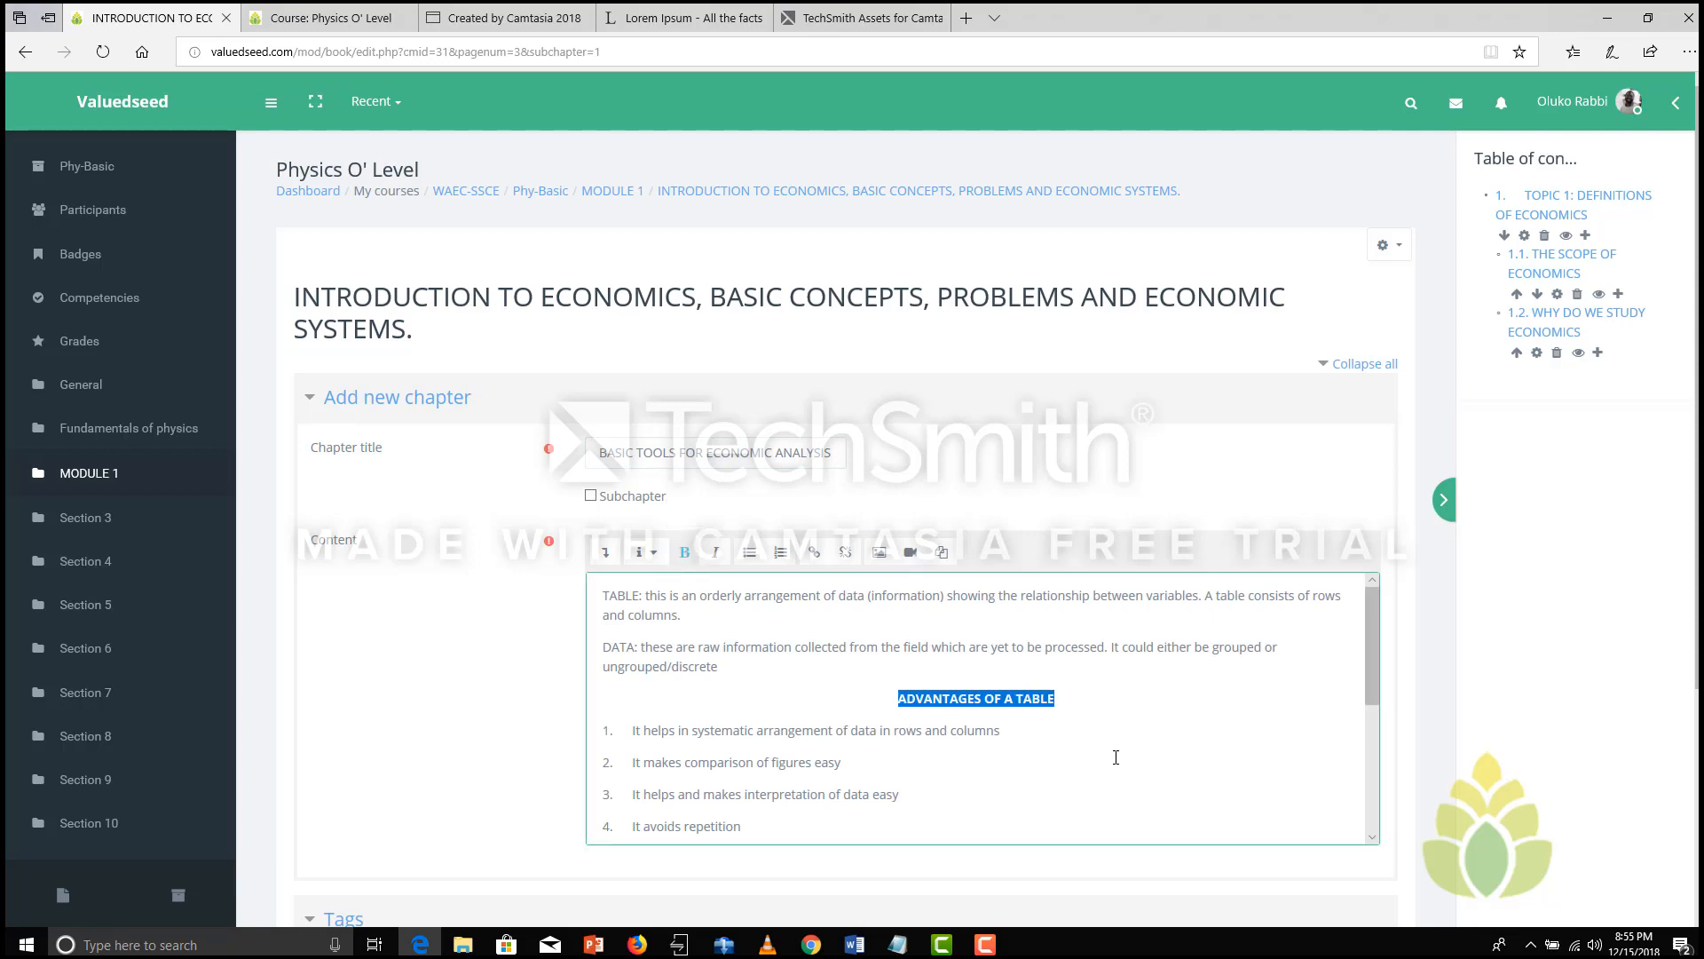
Step: Switch to Word and capture the SCHOOL, BOYS, GIRLS and TOTAL table below the School D line with the Snipping Tool
click(855, 945)
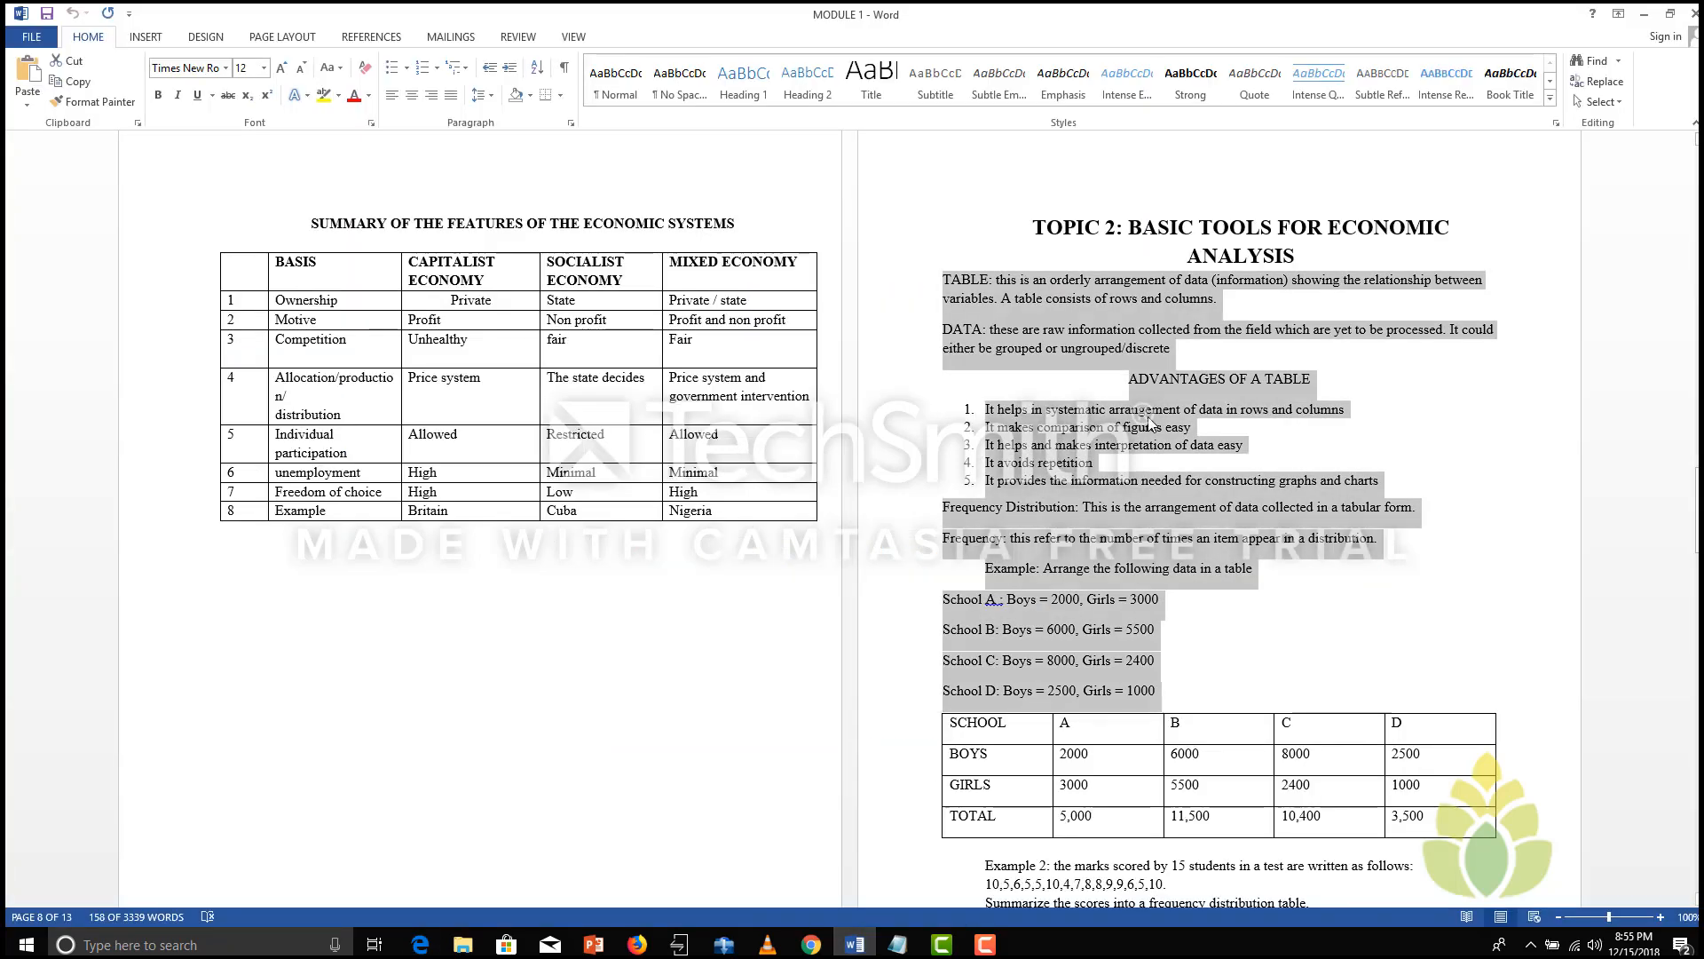
drag(1130, 228, 1296, 257)
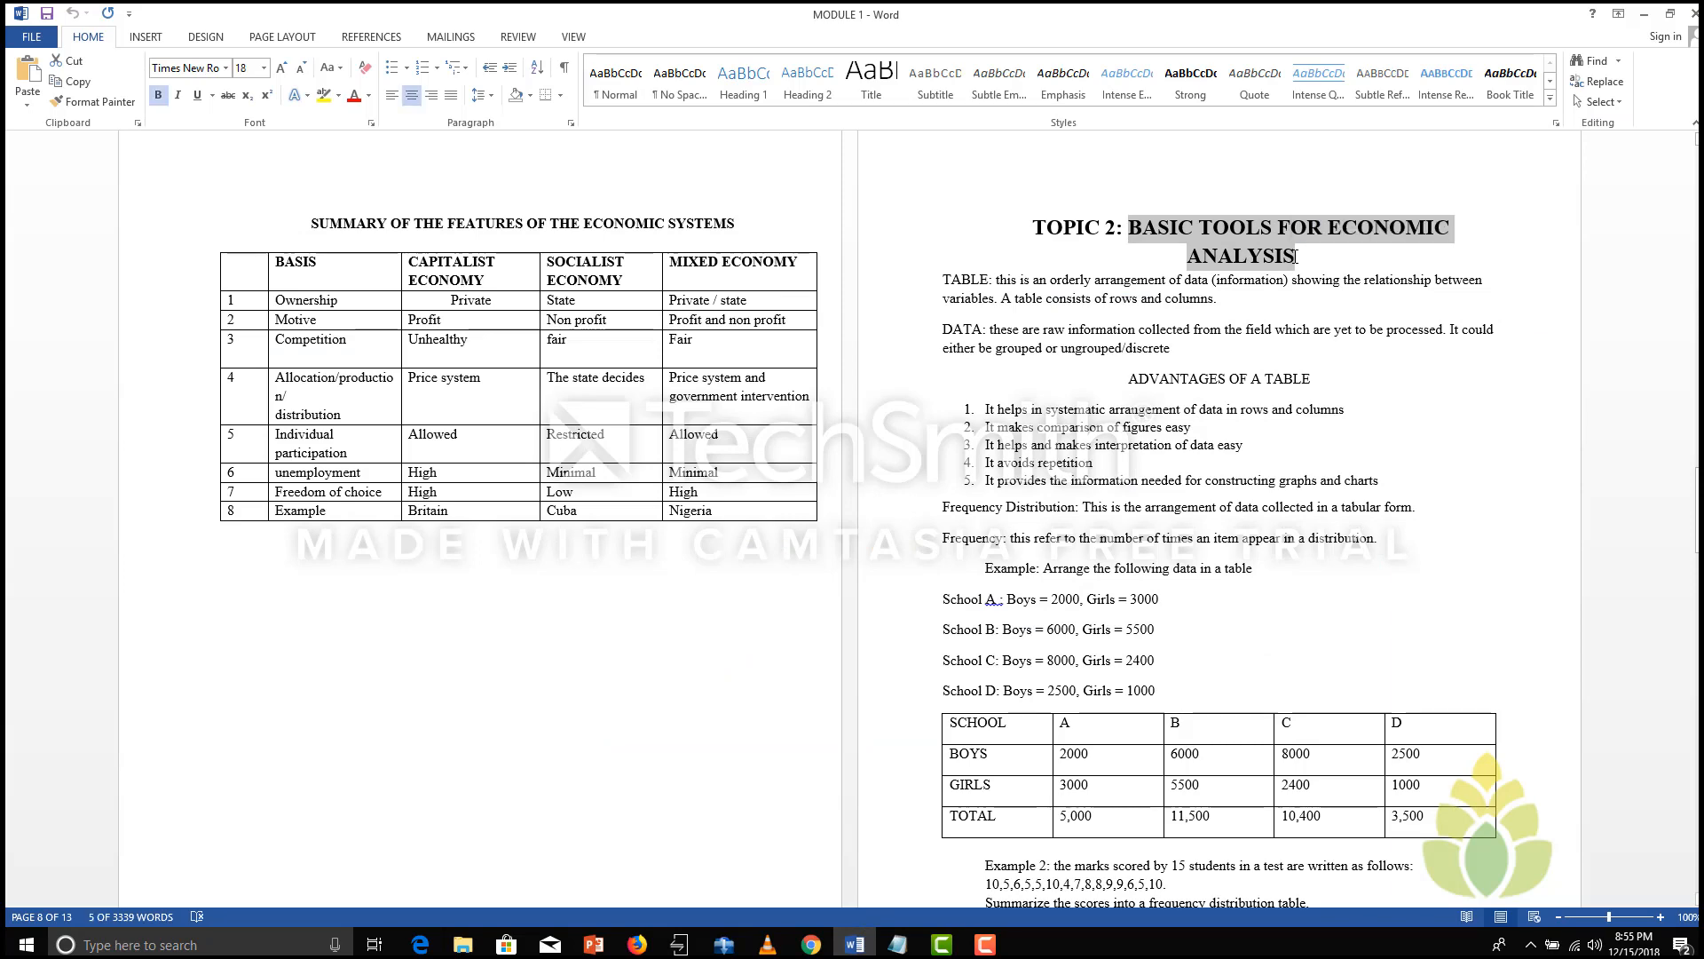
click(1271, 548)
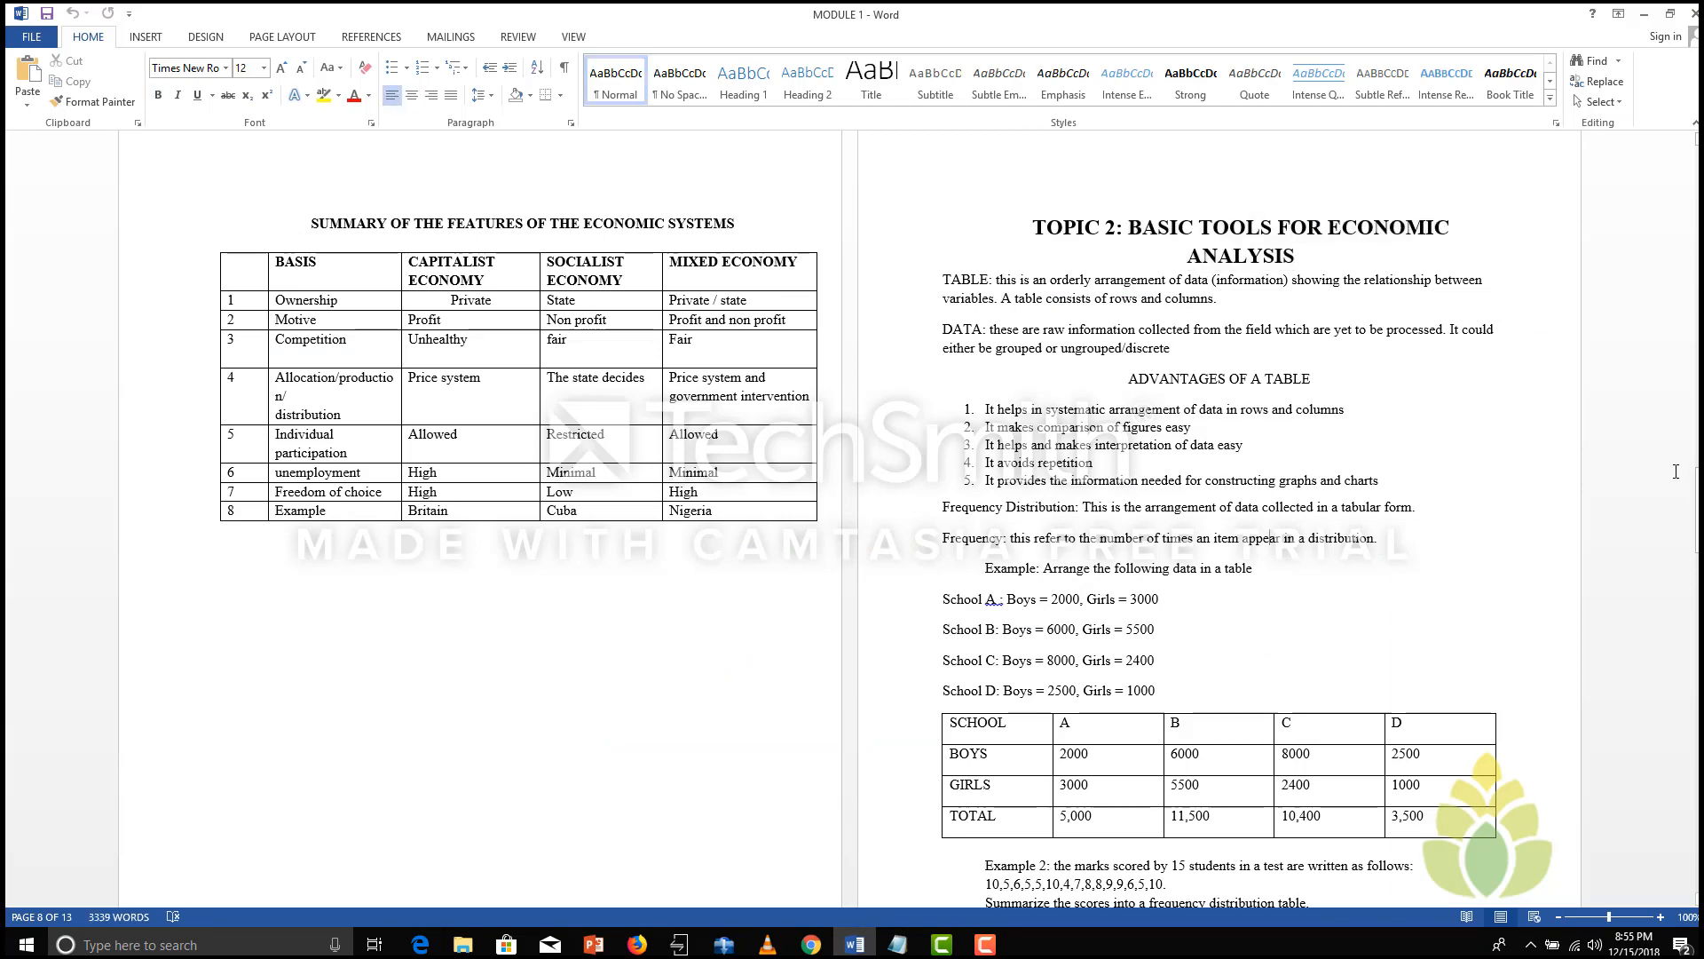
scroll(1369, 435, down, 6)
scroll(1370, 434, up, 2)
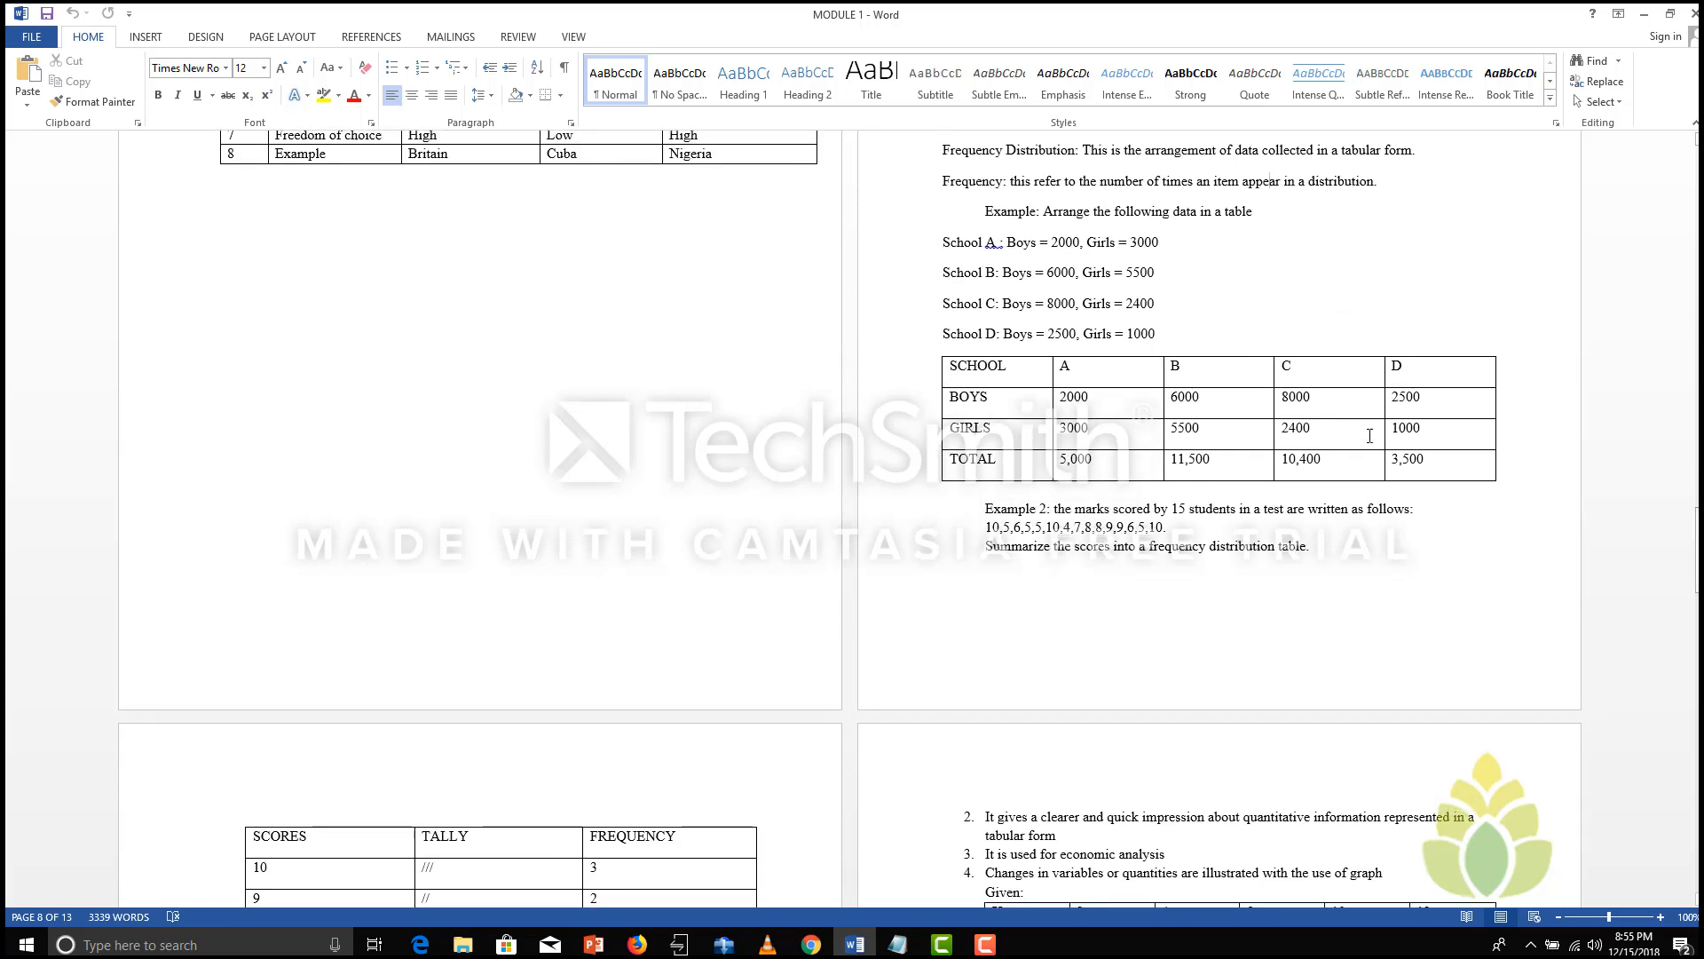
click(1166, 335)
click(133, 953)
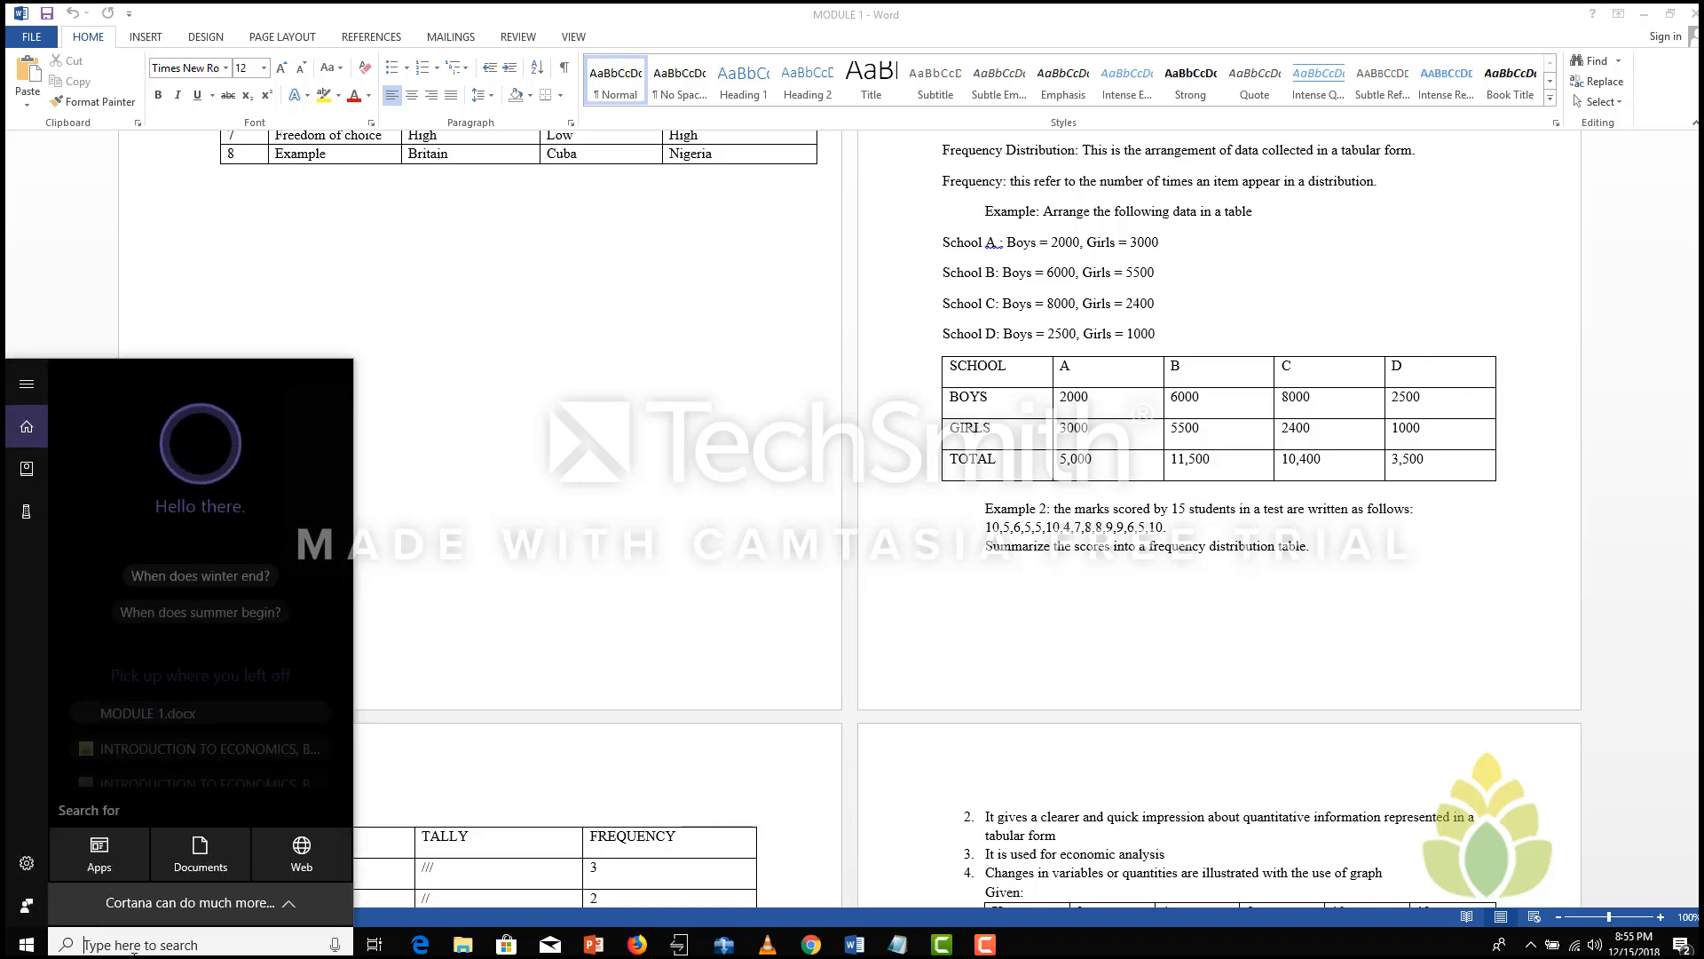
text(snipping)
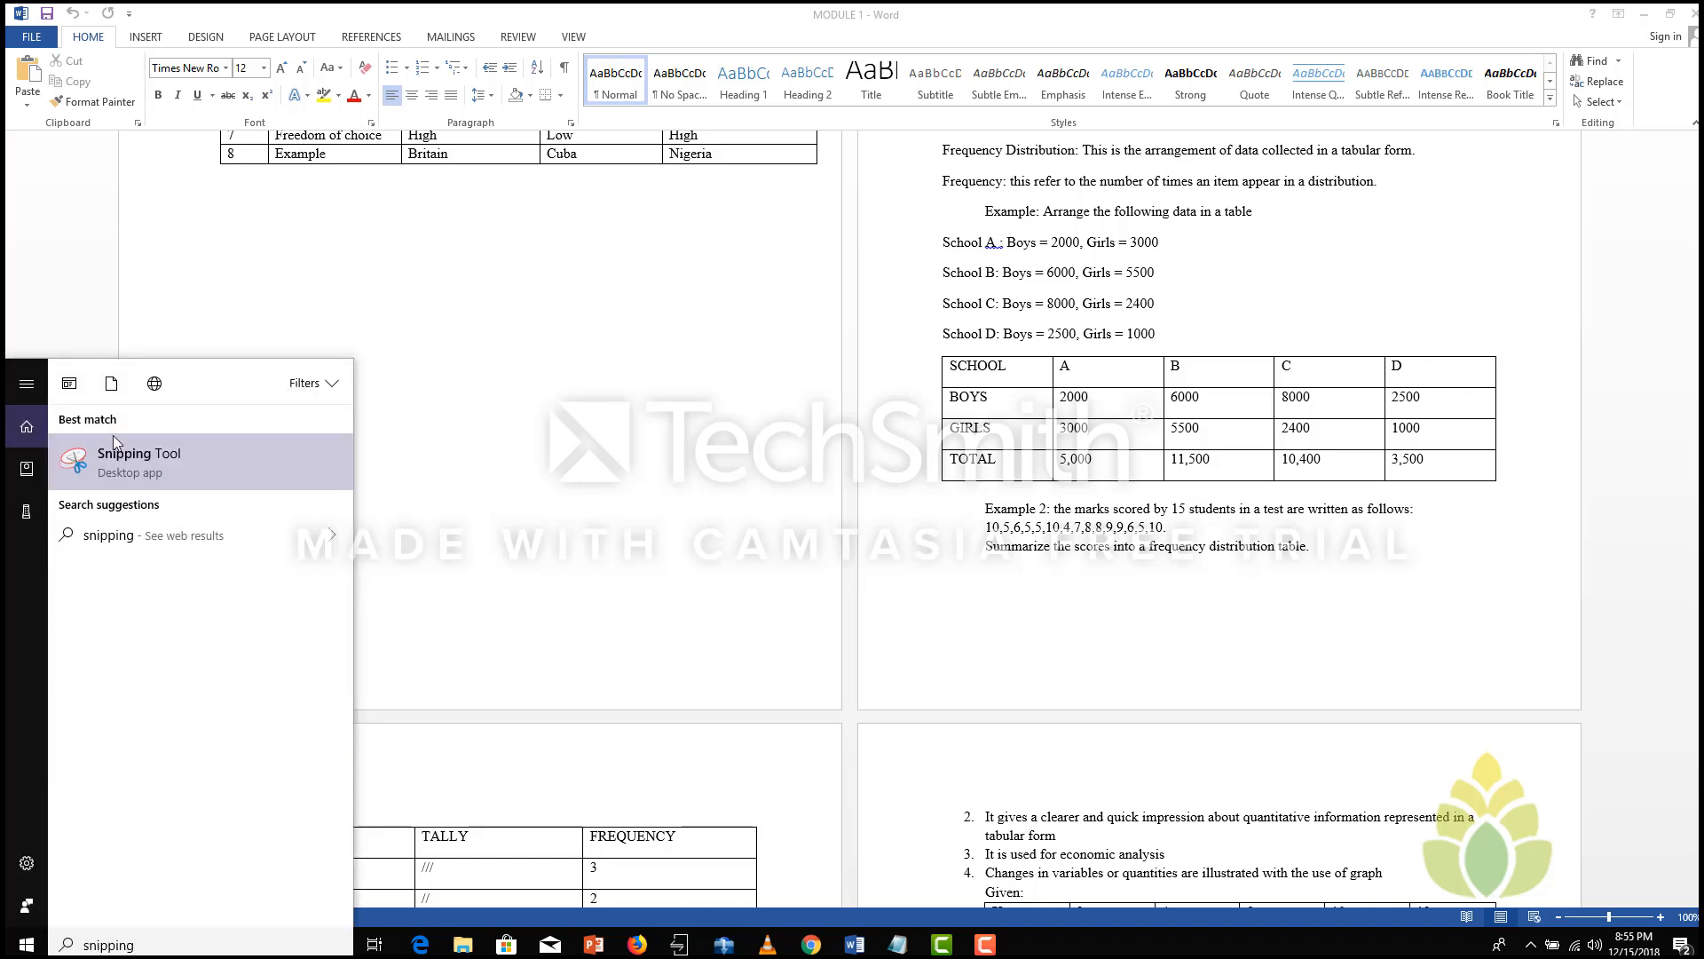
click(117, 460)
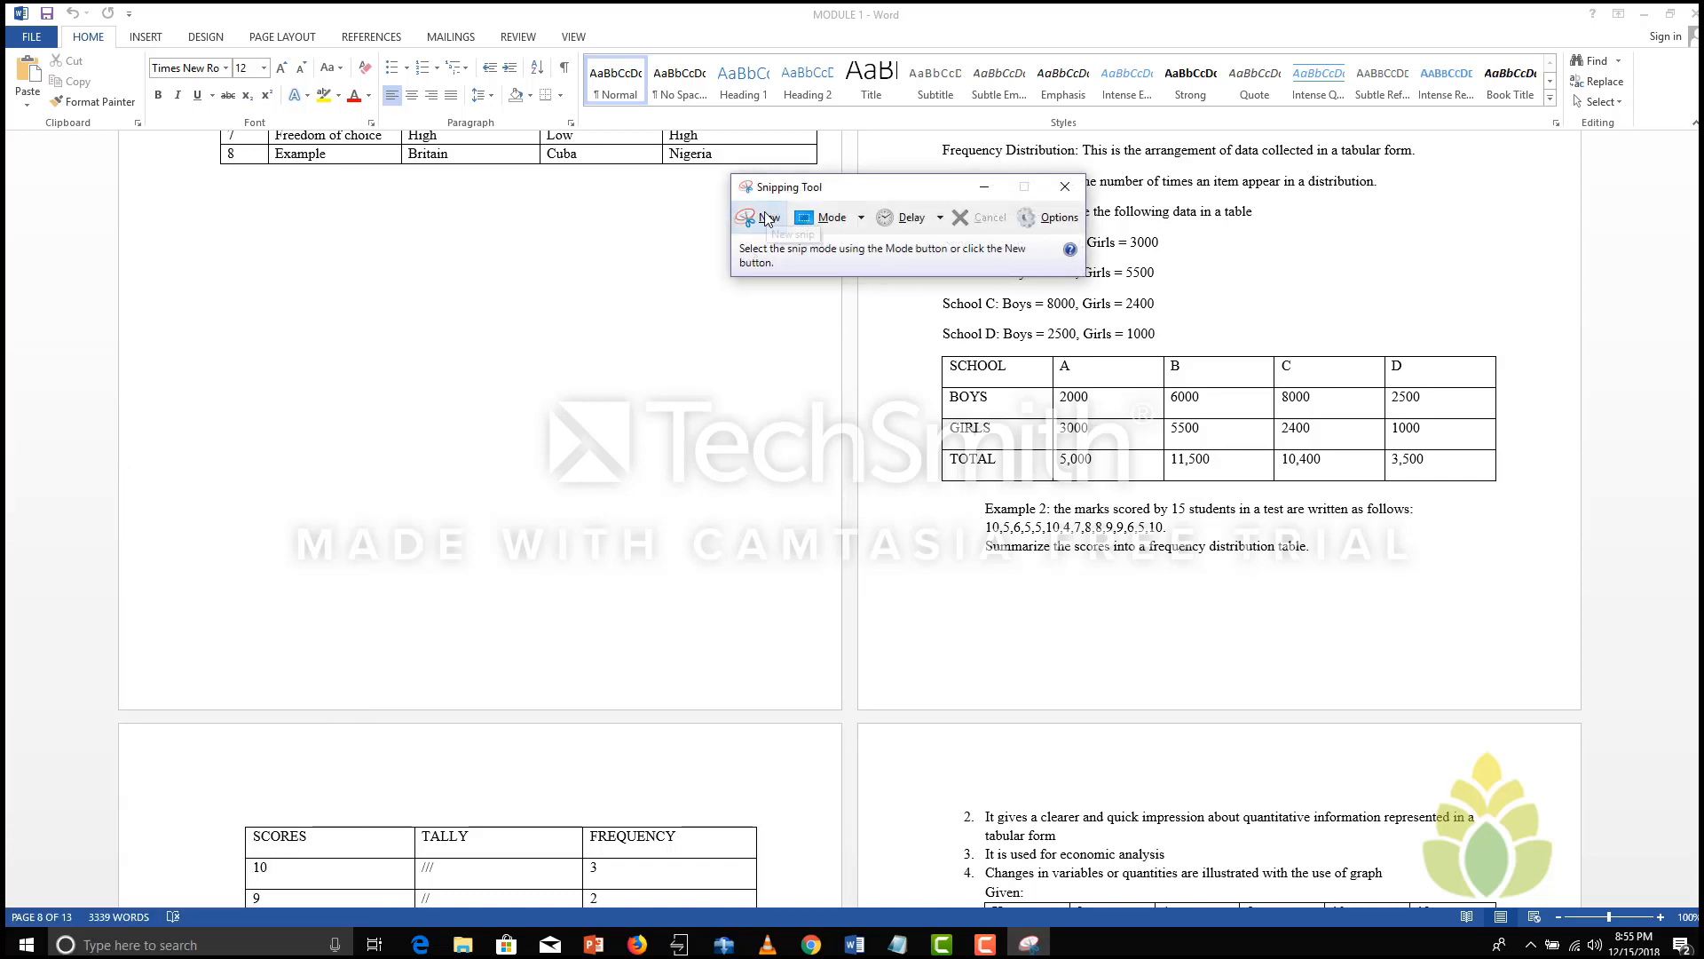
click(769, 218)
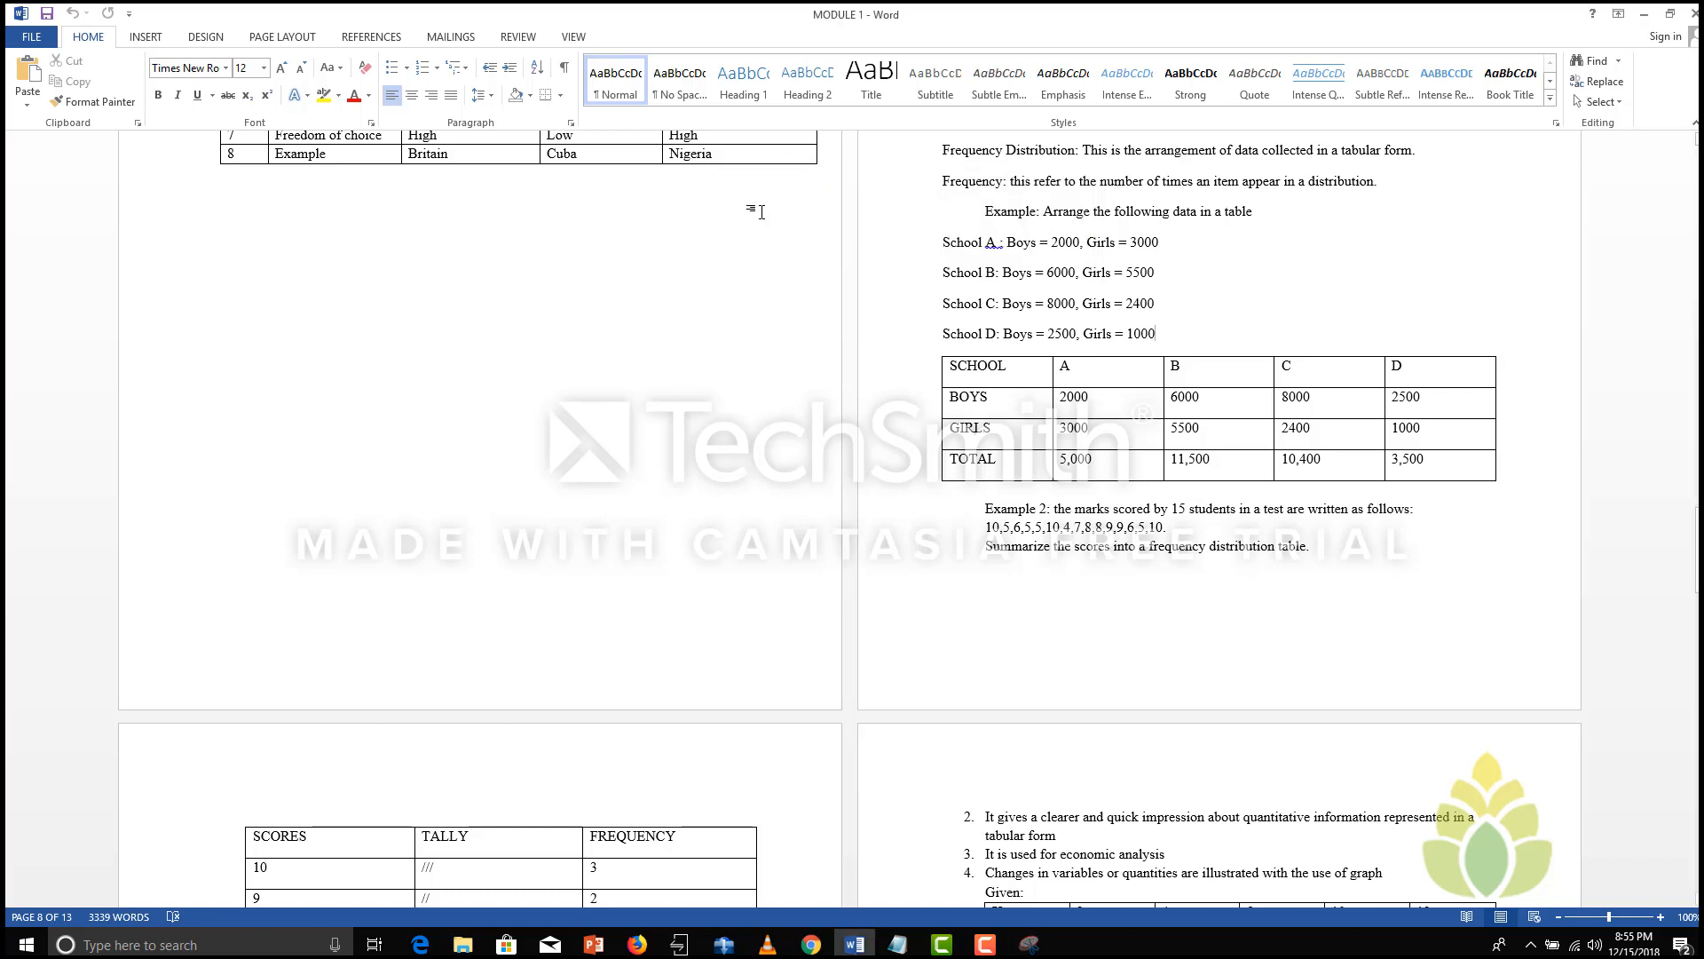
drag(930, 348, 1510, 495)
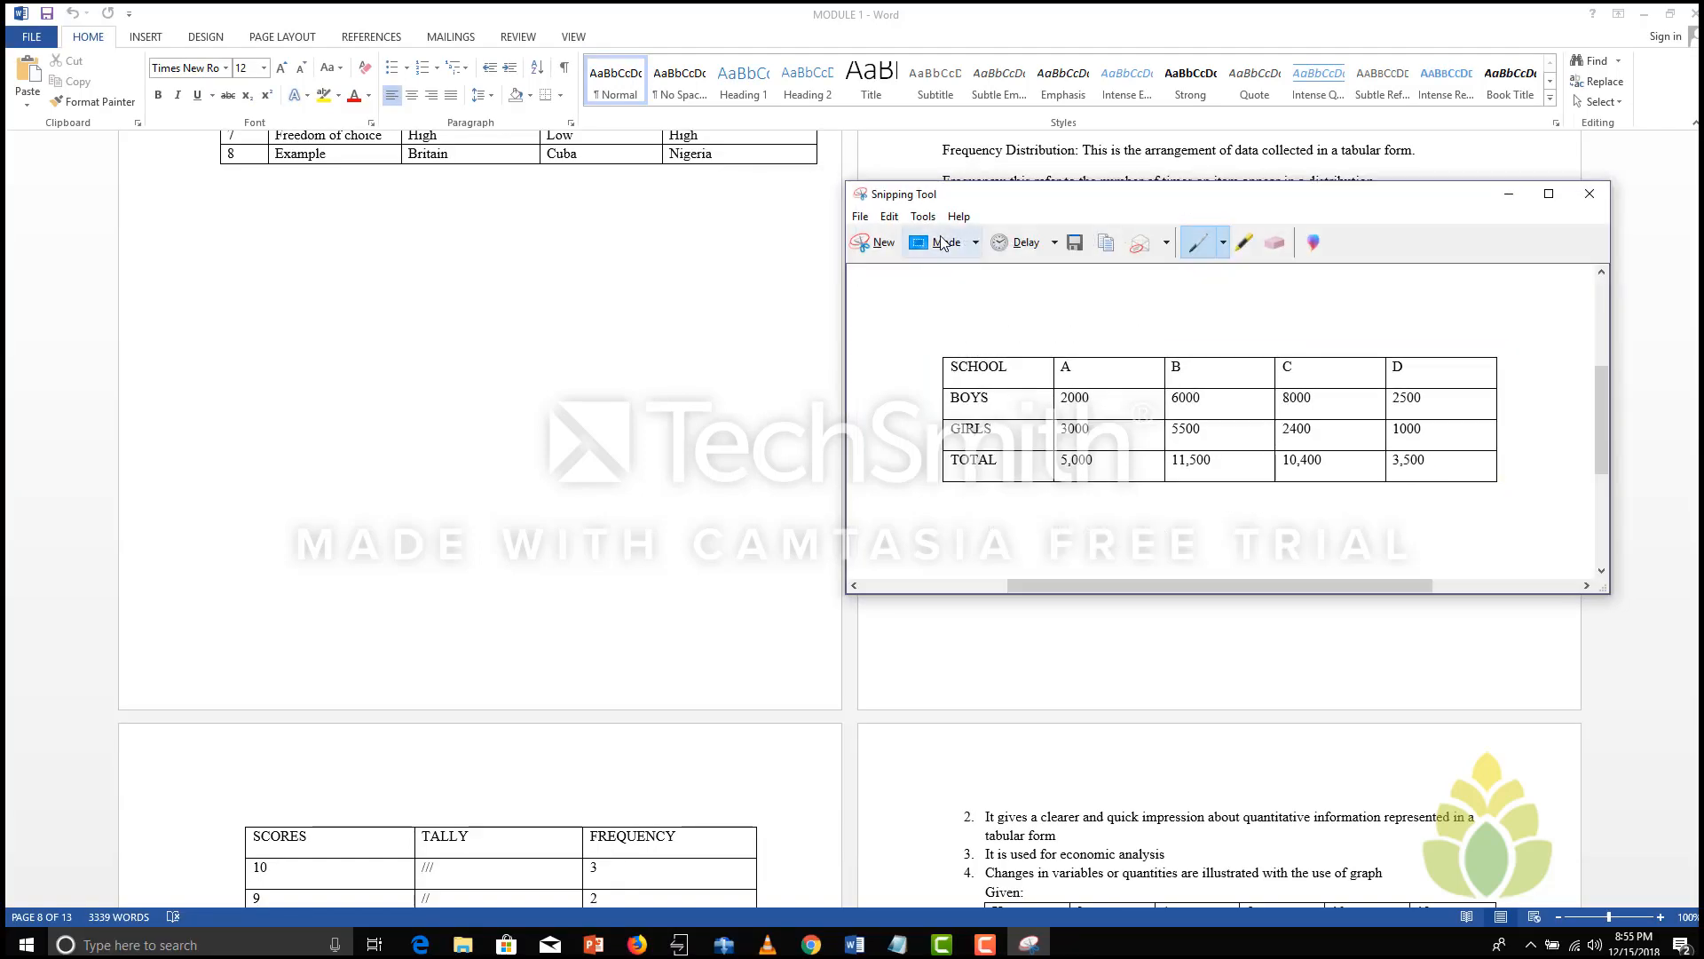
Step: Start saving the snip, create a folder named Econs-Topics 1 inside the valuedseed folder, and open it as the save location
click(1077, 243)
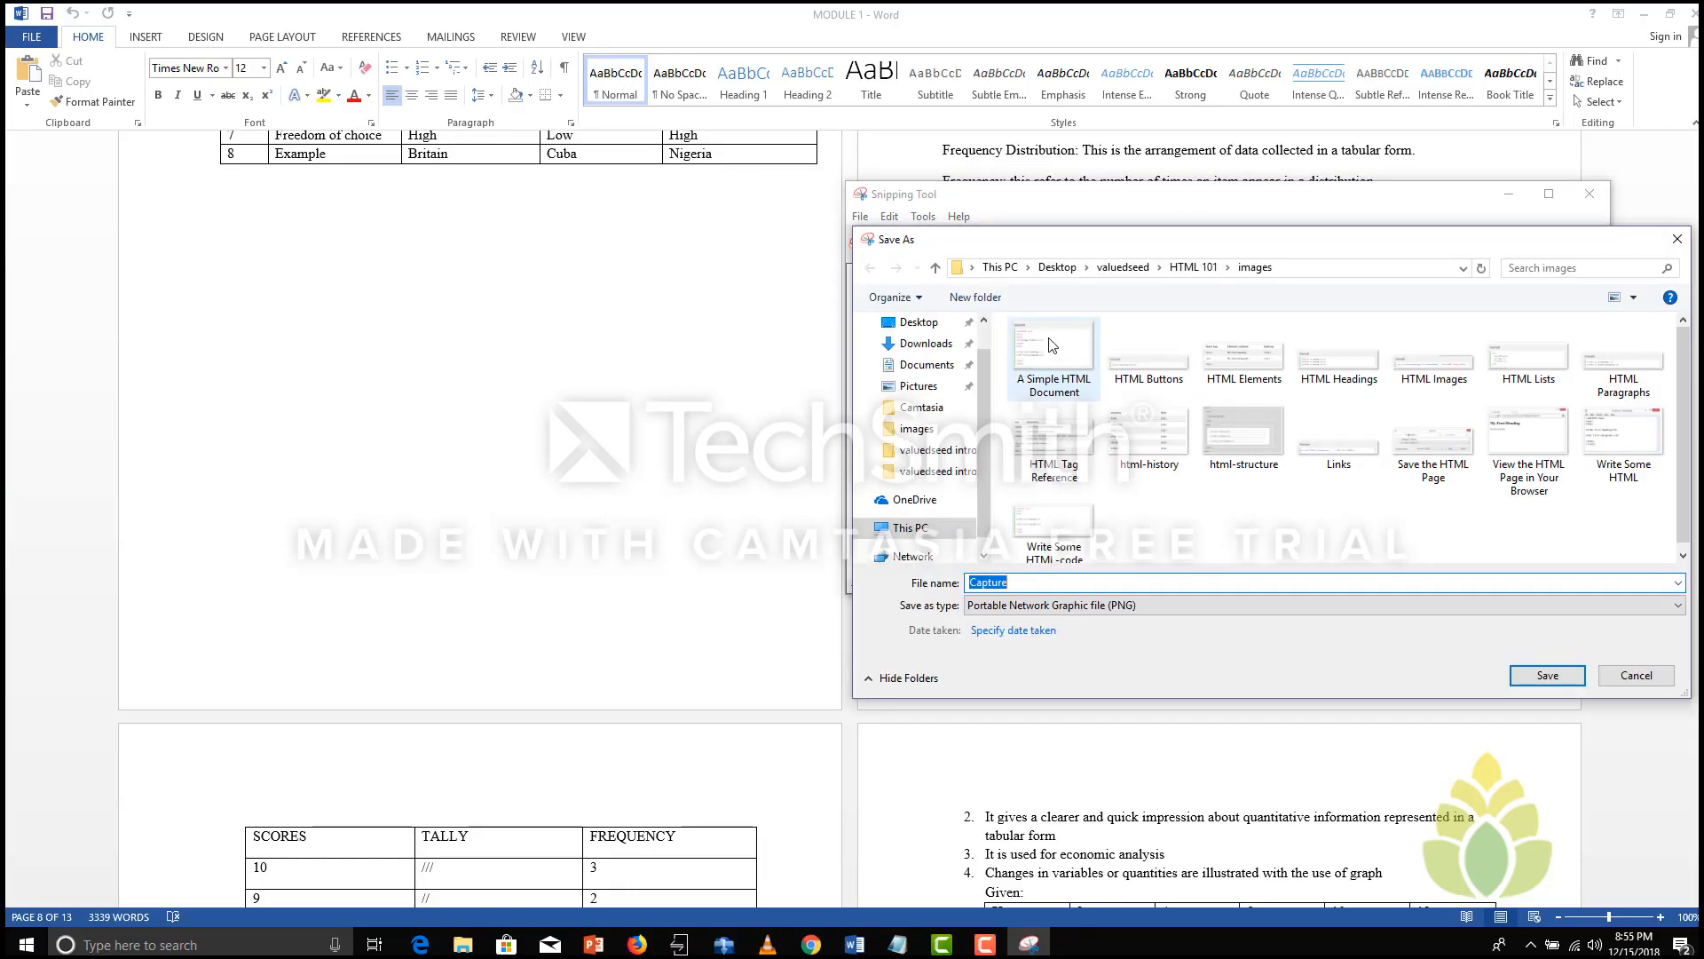
click(1139, 271)
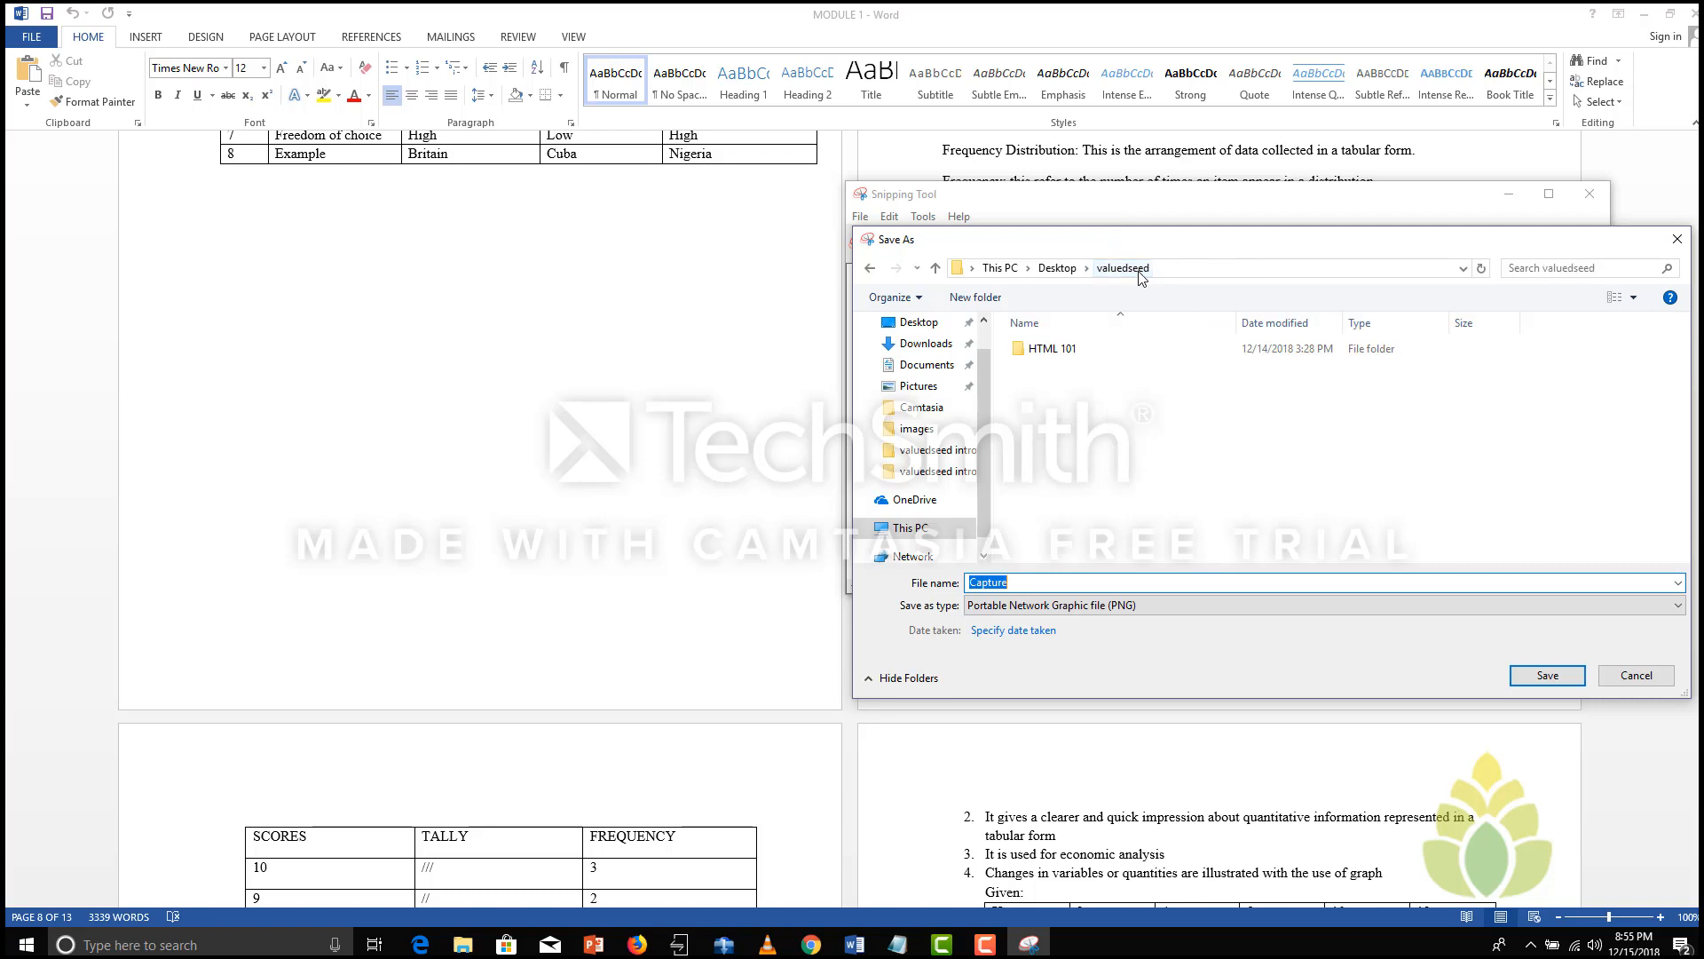
click(975, 296)
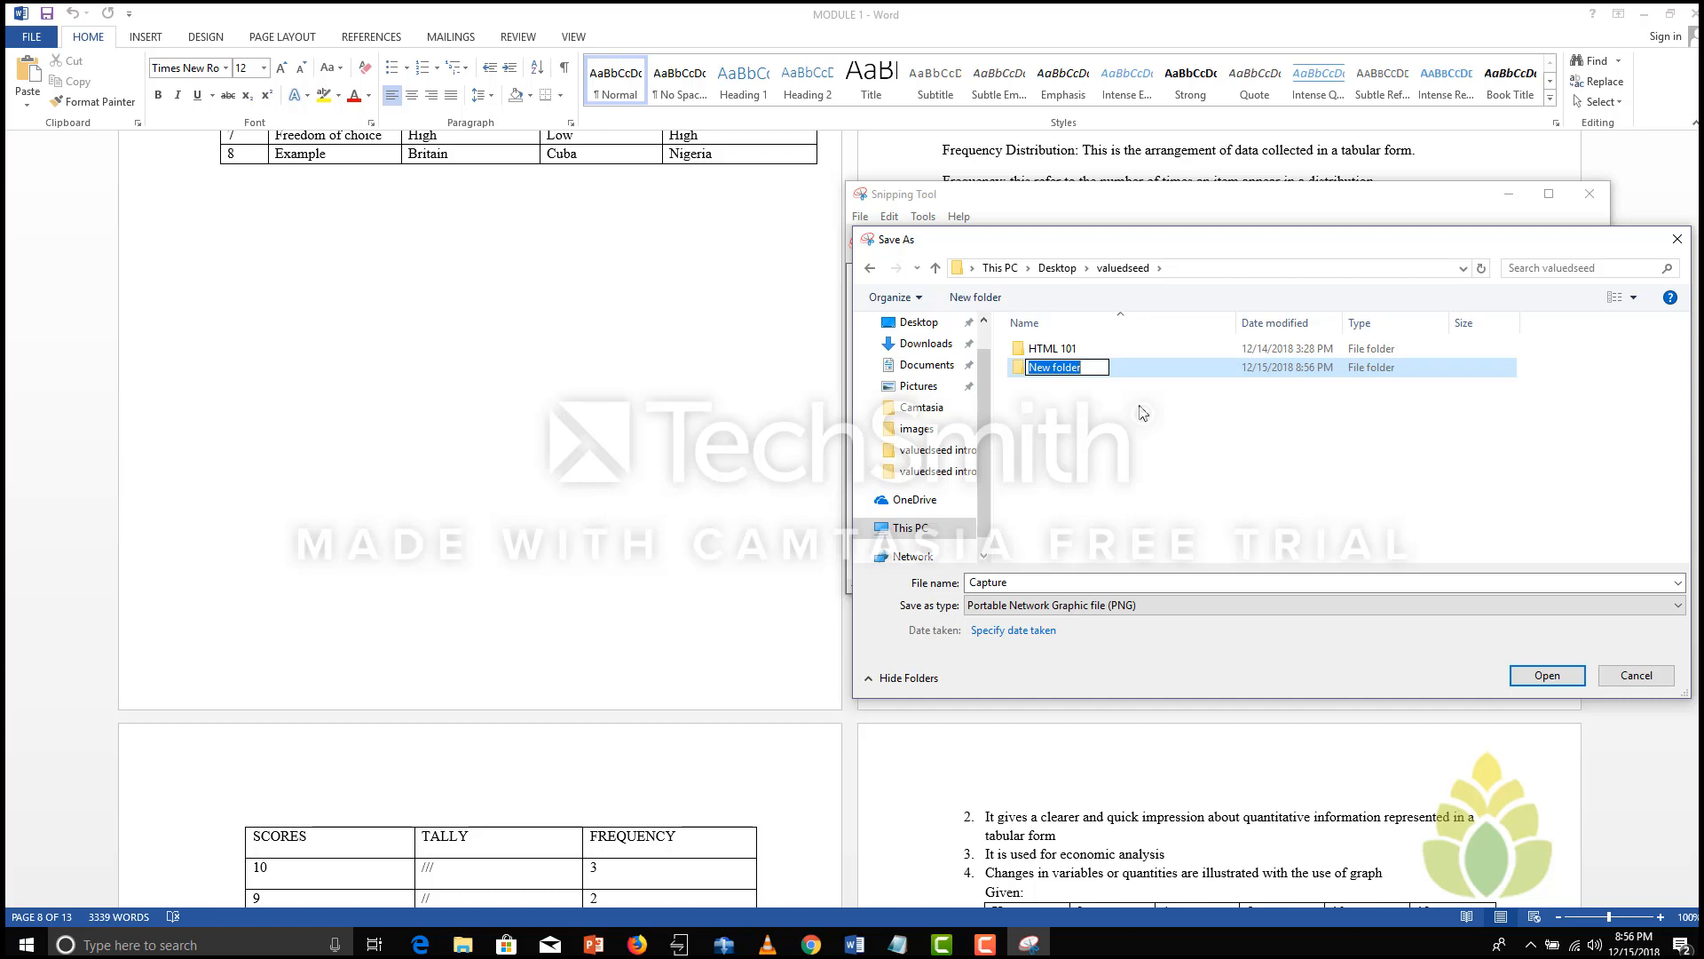
text(Econs-Topics 1)
key(Return)
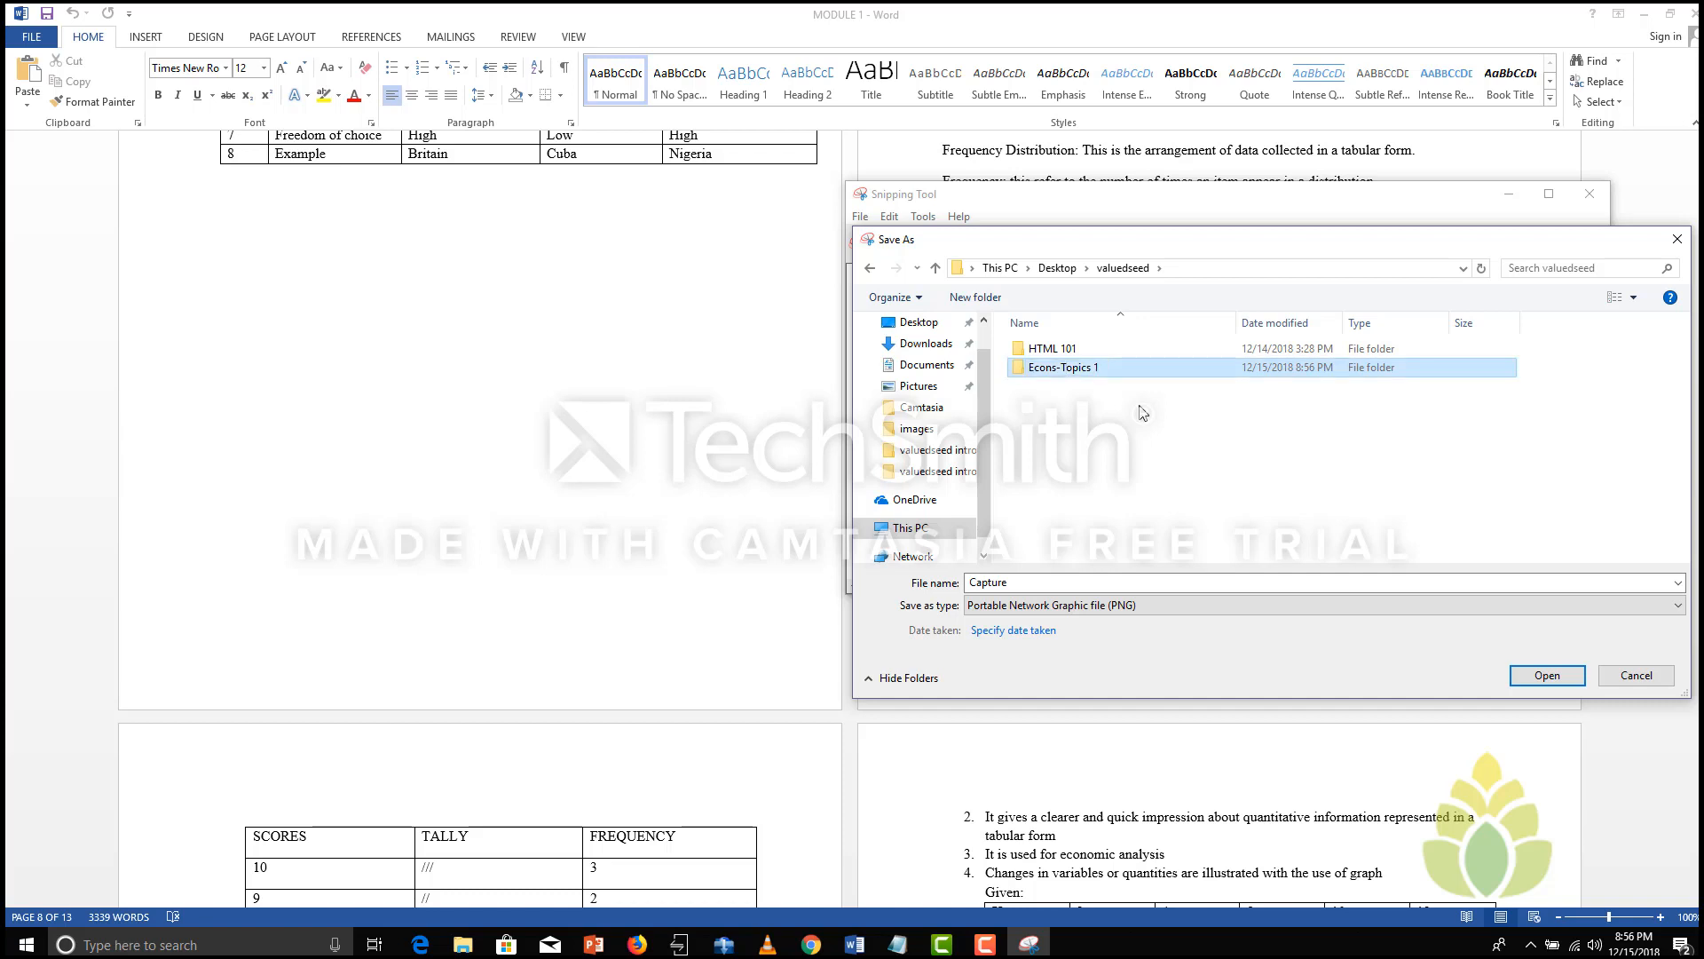
double_click(1068, 376)
Step: Copy the Topic 2 title from Word and save the snip as a PNG named BASIC TOOLS FOR ECONOMIC ANALYSIS
double_click(1025, 581)
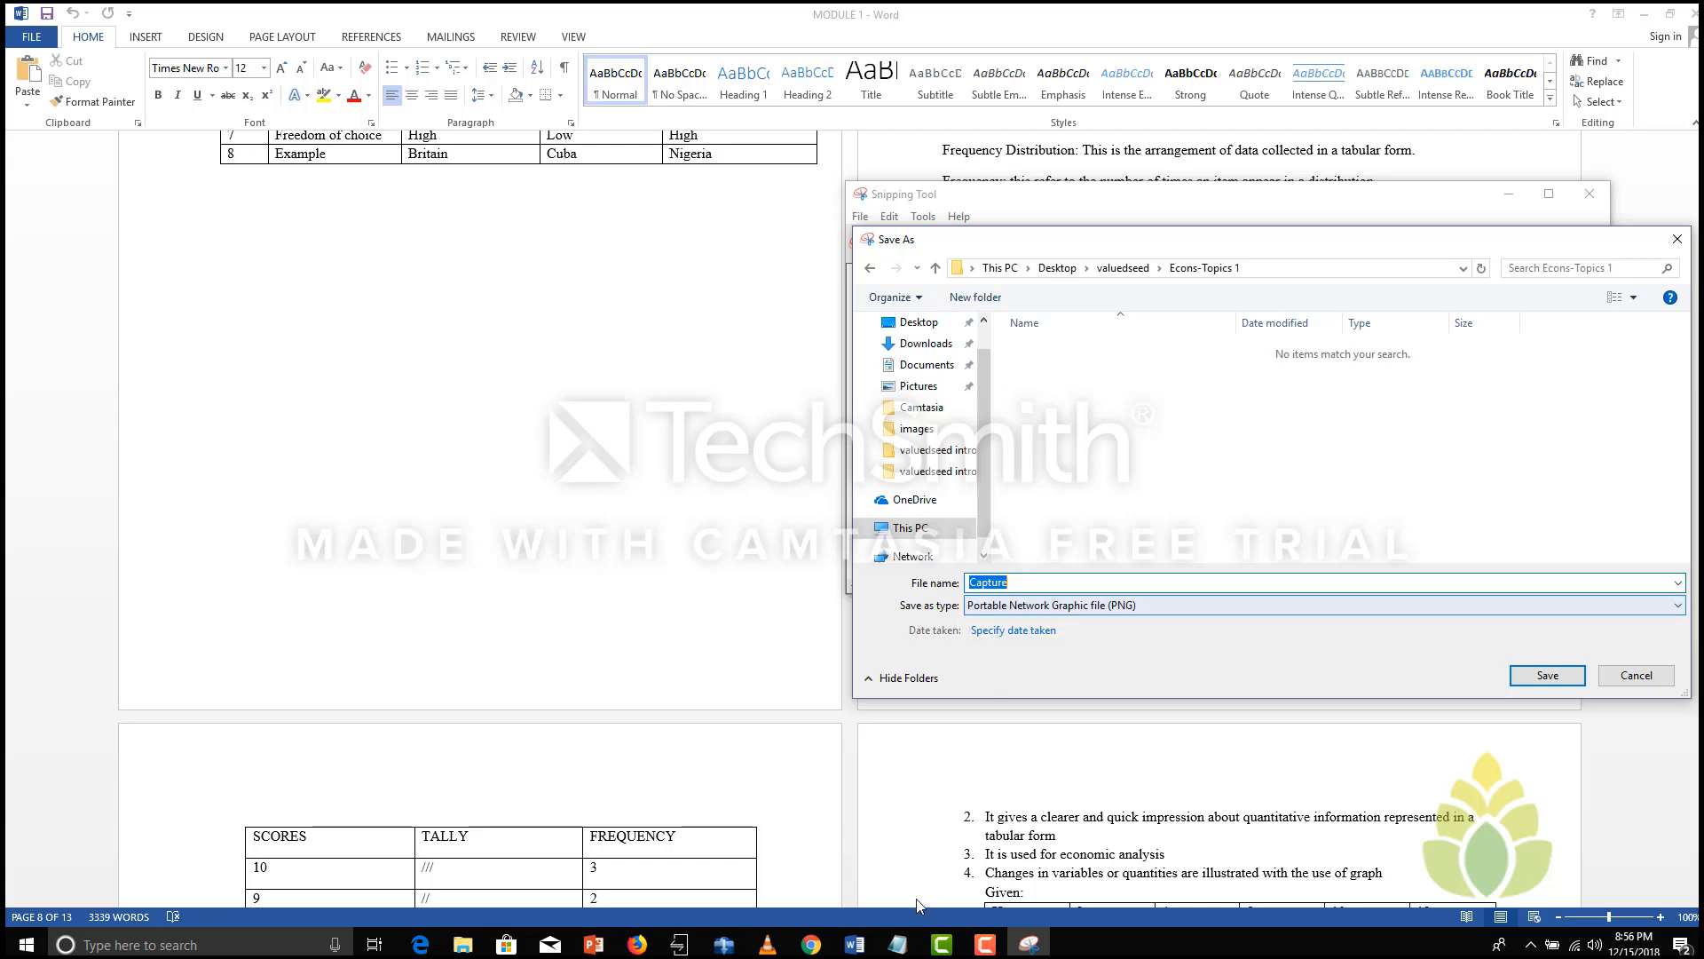
click(859, 946)
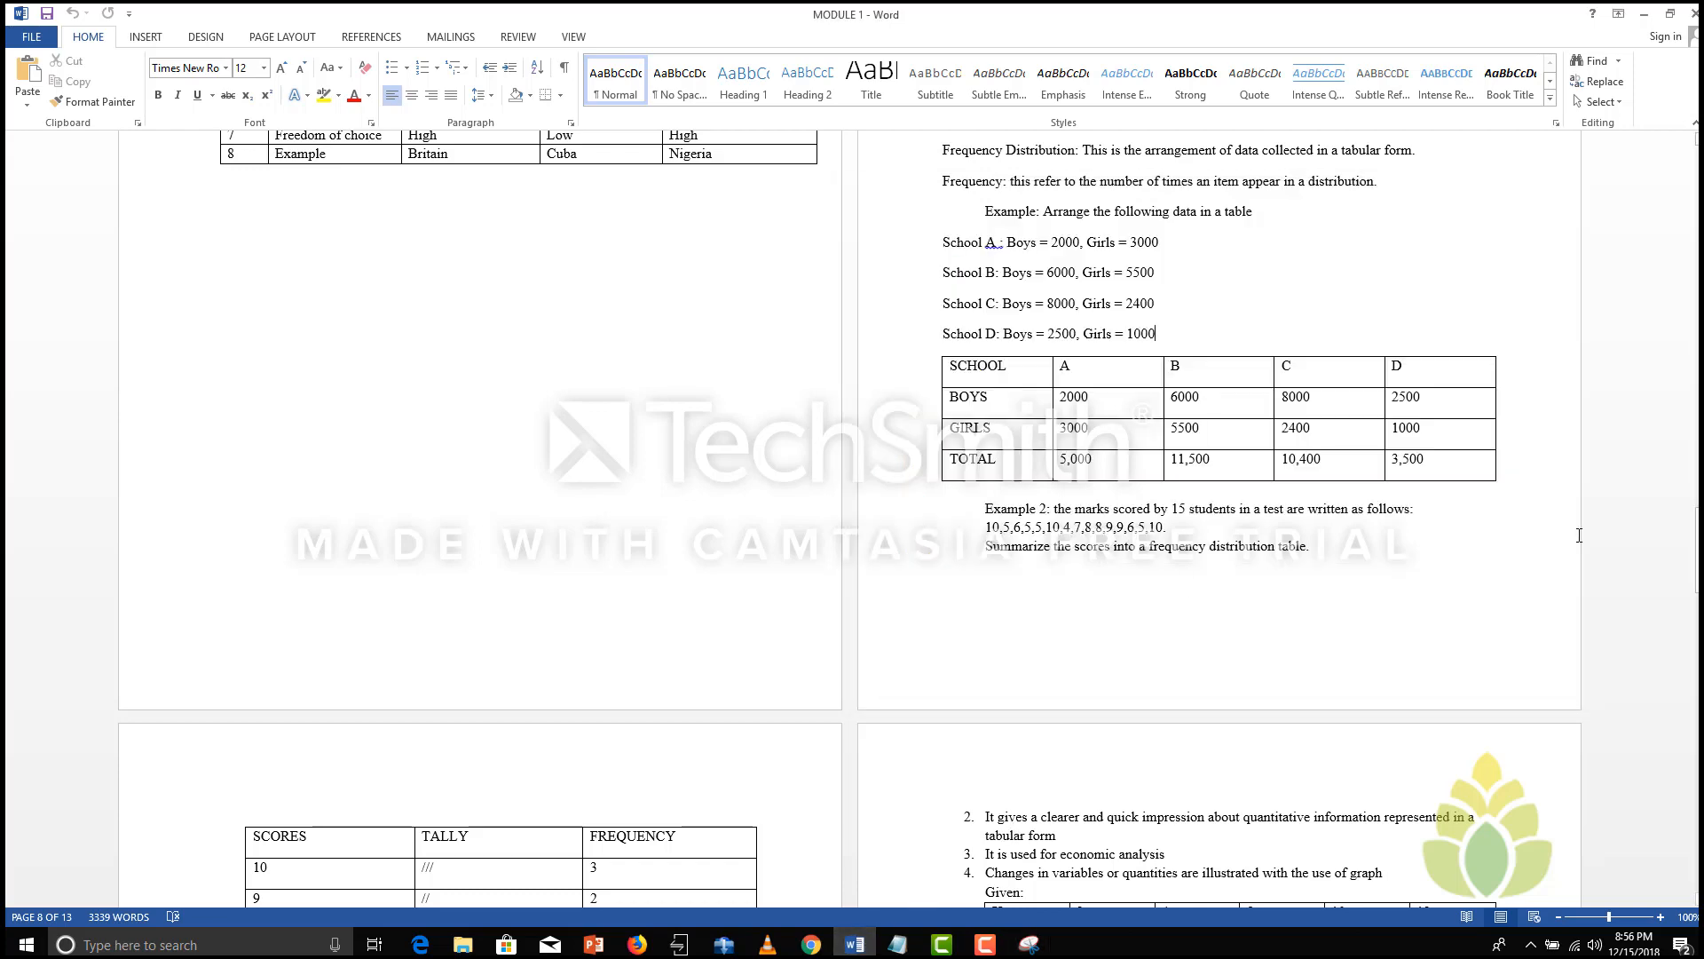
drag(1697, 549, 1697, 497)
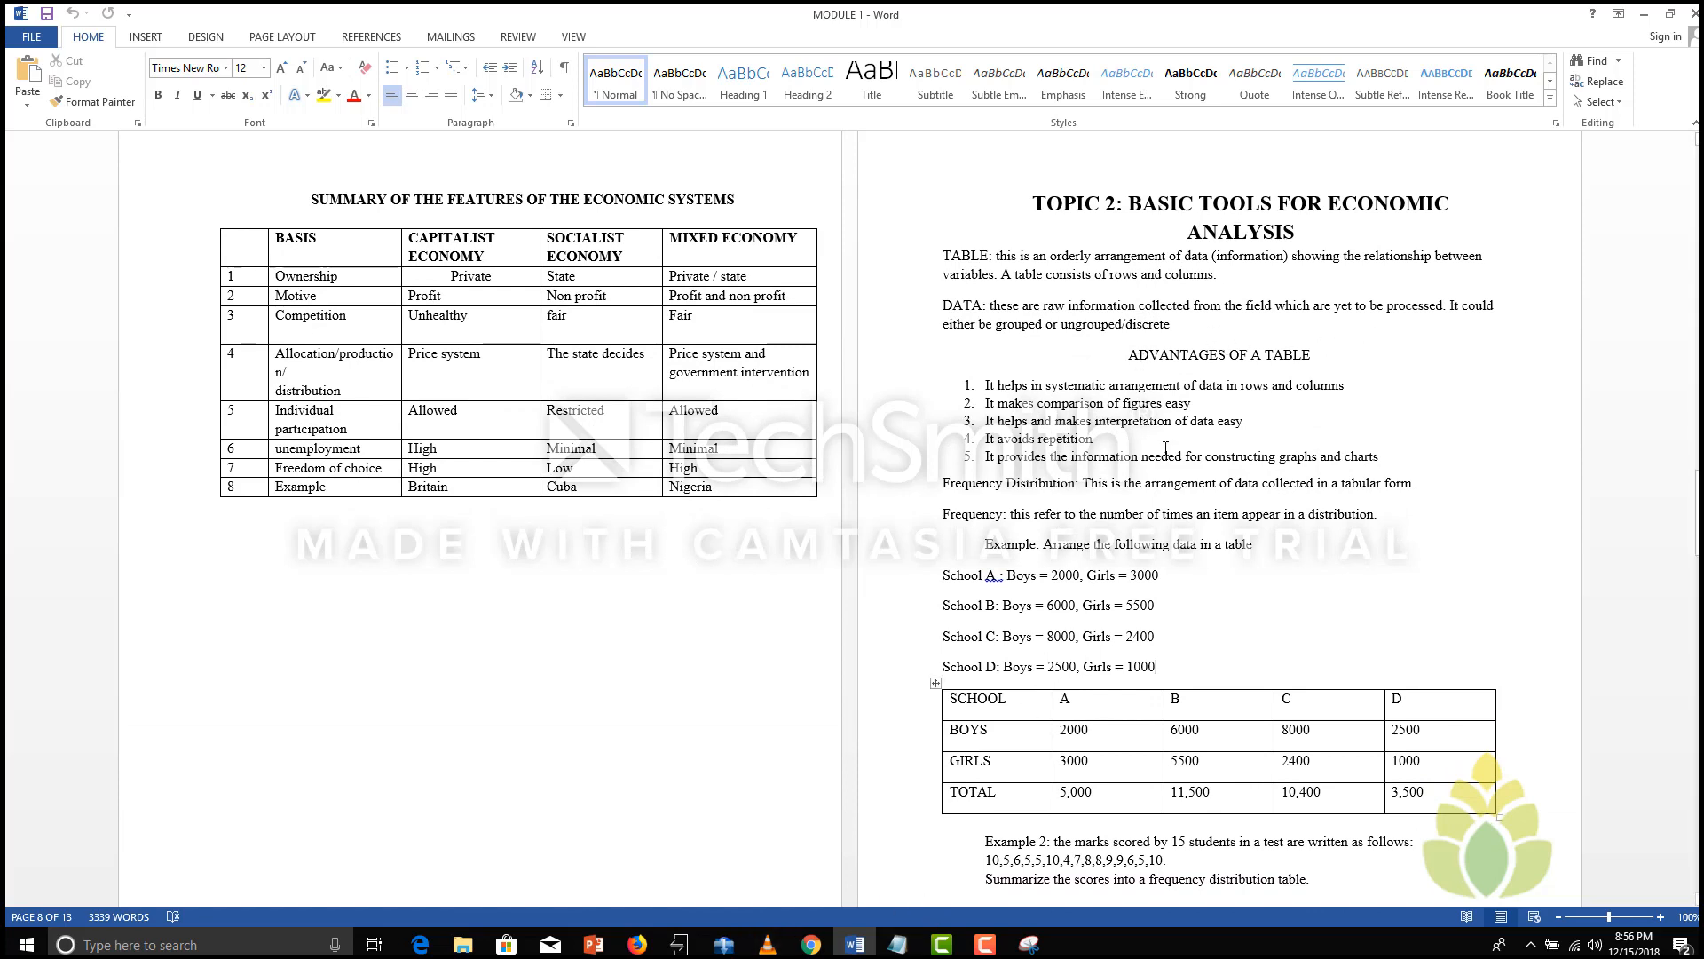
drag(1129, 203, 1290, 233)
key(ctrl+c)
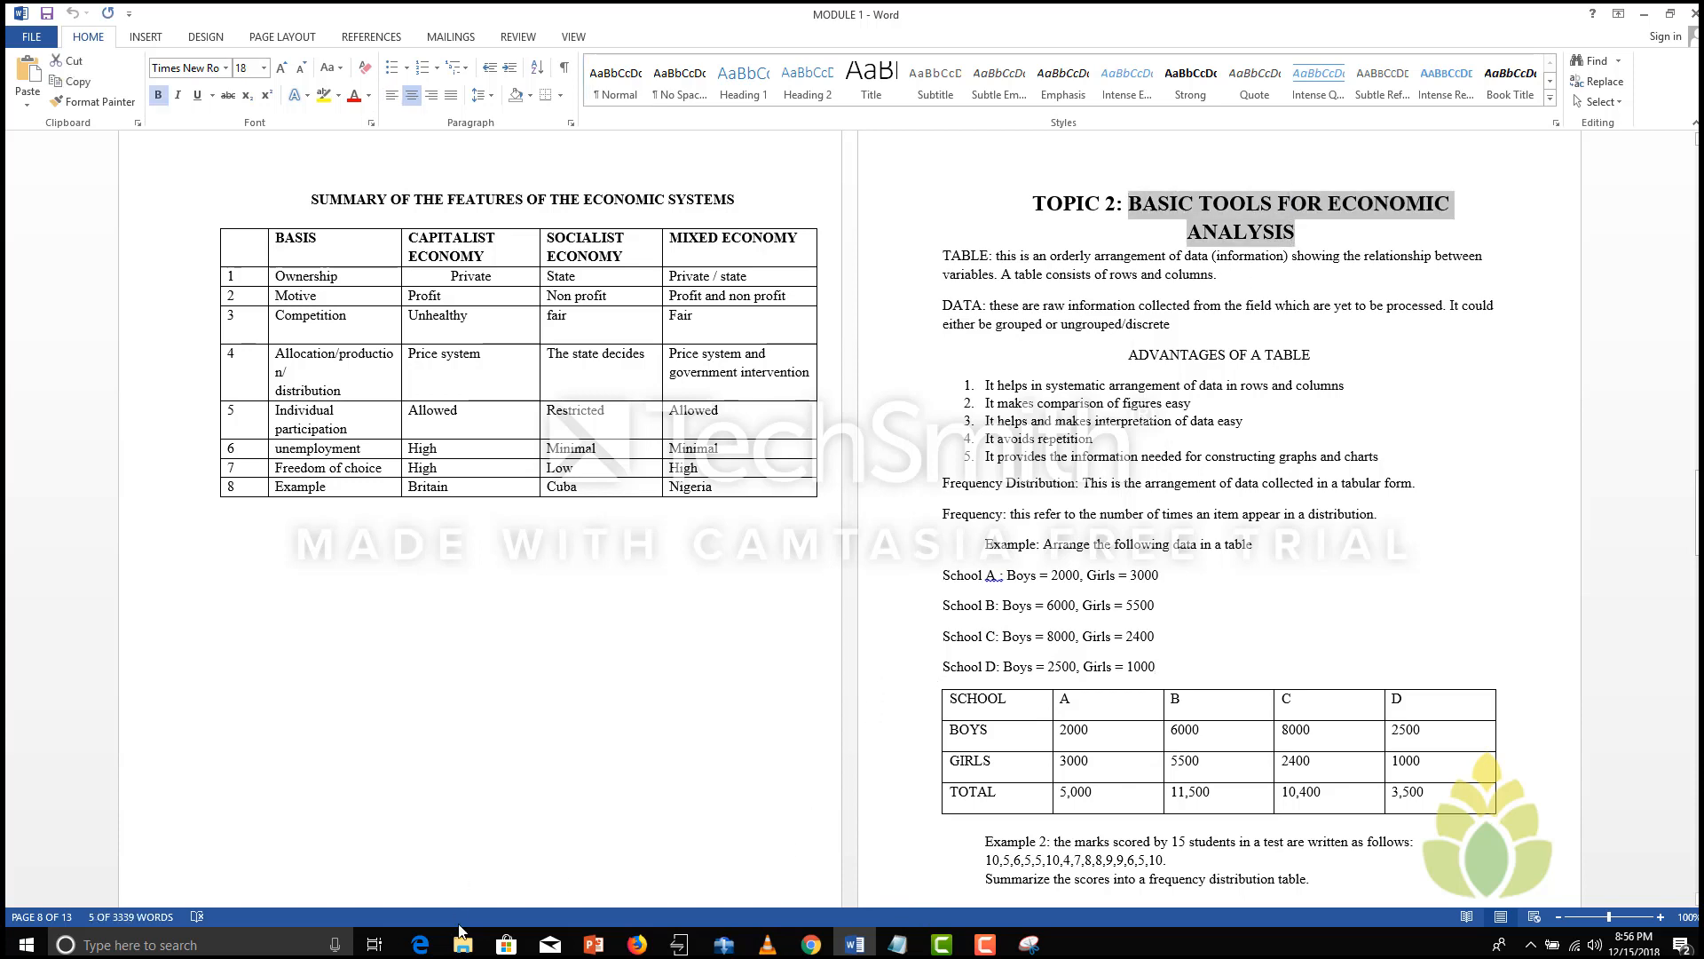
click(1028, 946)
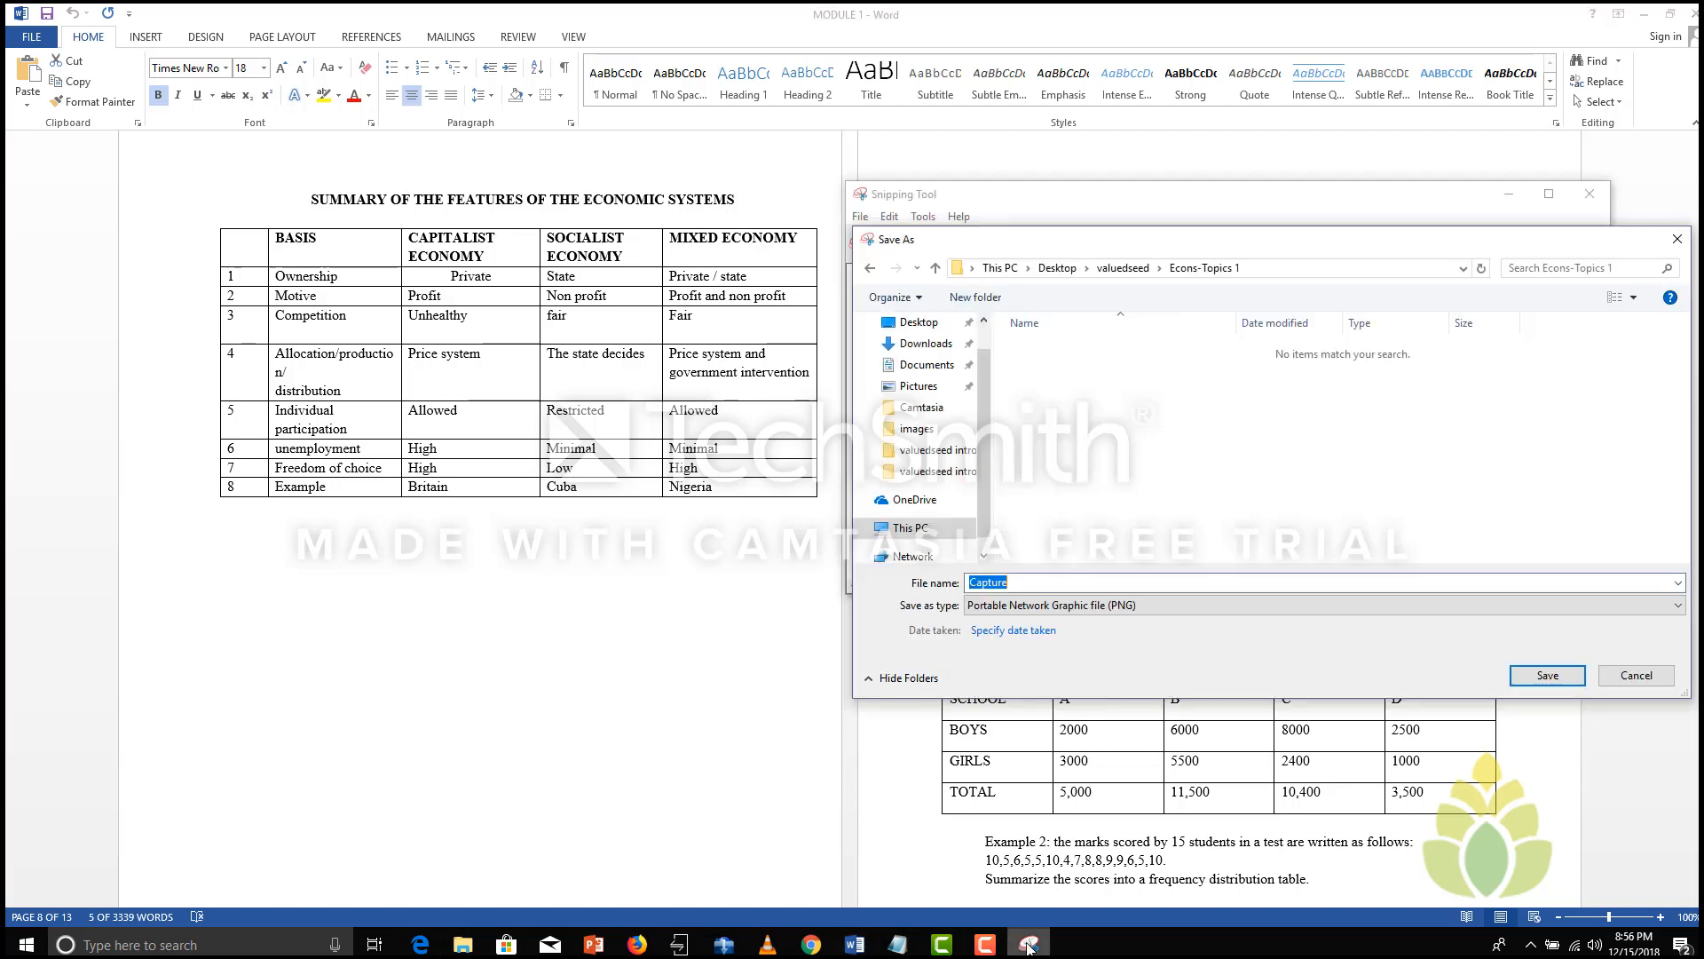
key(ctrl+v)
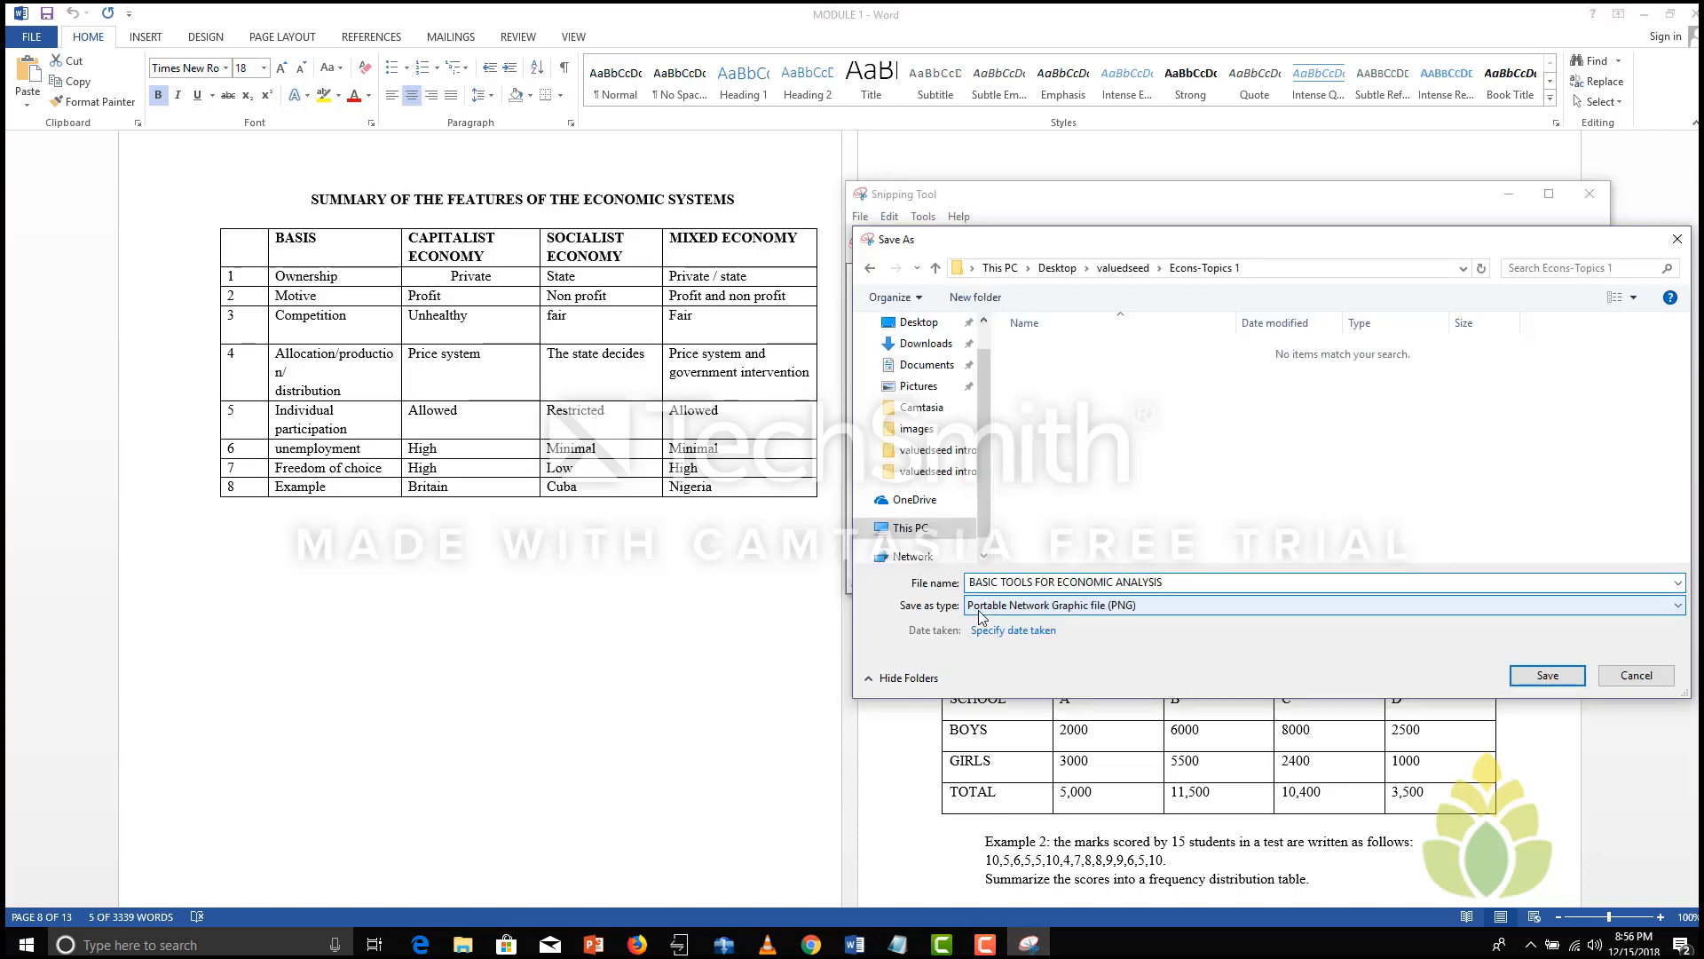
click(1548, 675)
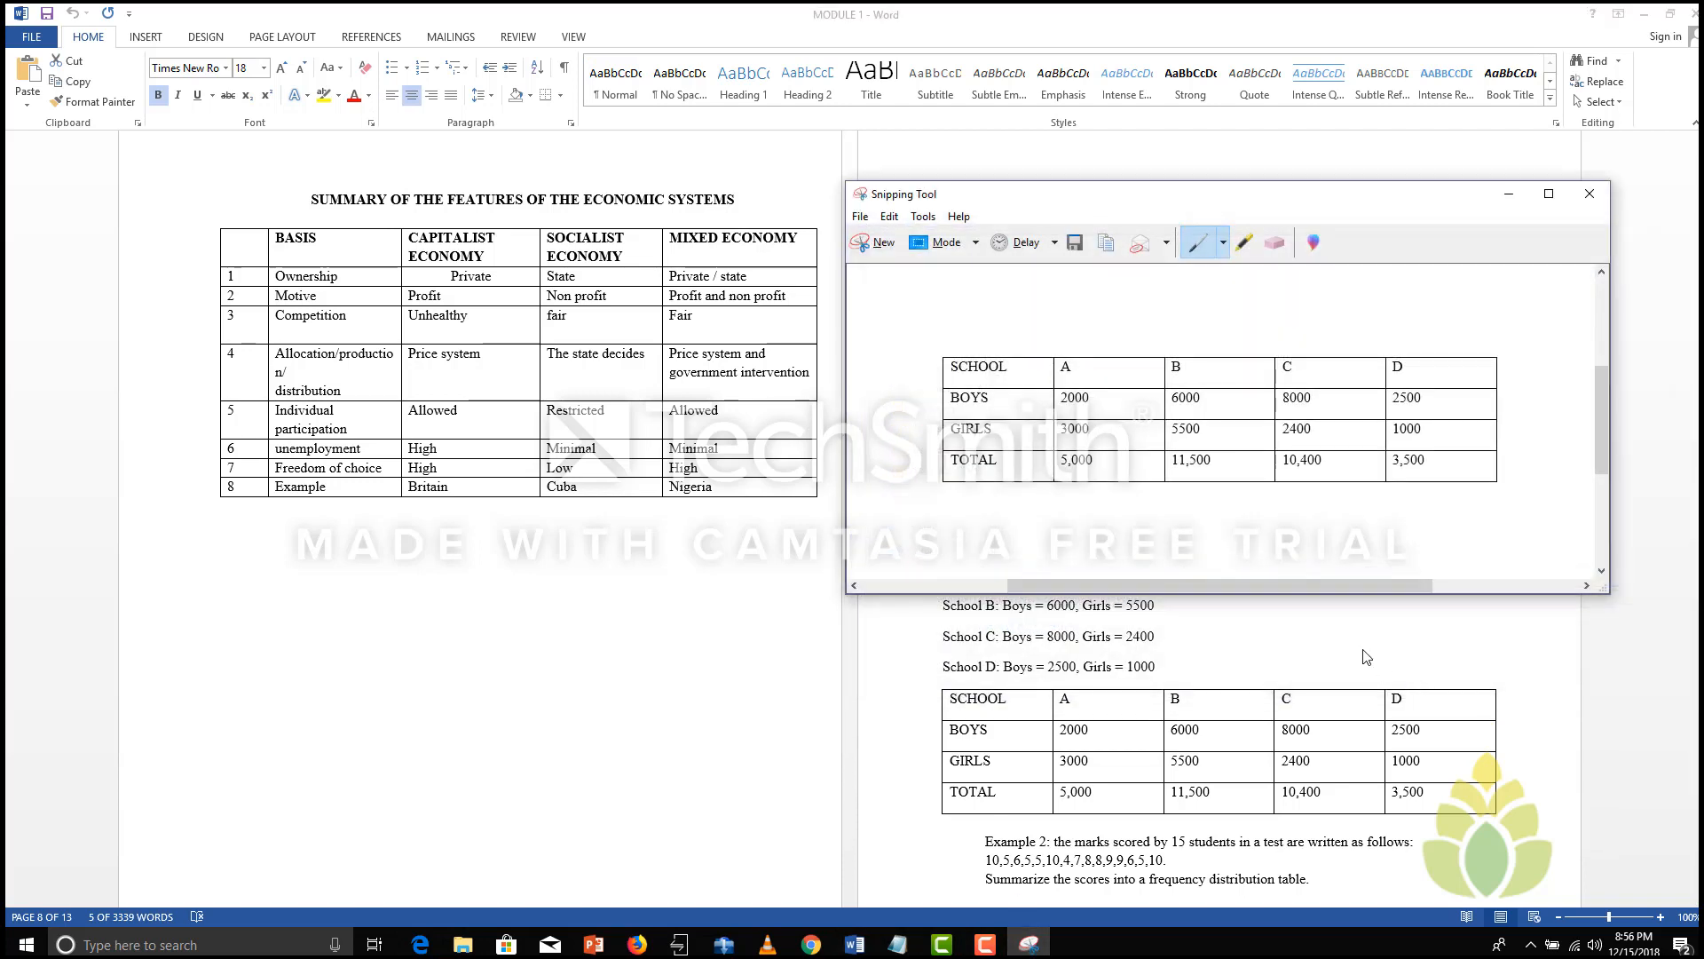
Step: In Edge, start an image insertion below the School D line and choose BASIC TOOLS FOR ECONOMIC ANALYSIS from the Econs-Topics 1 folder
click(420, 943)
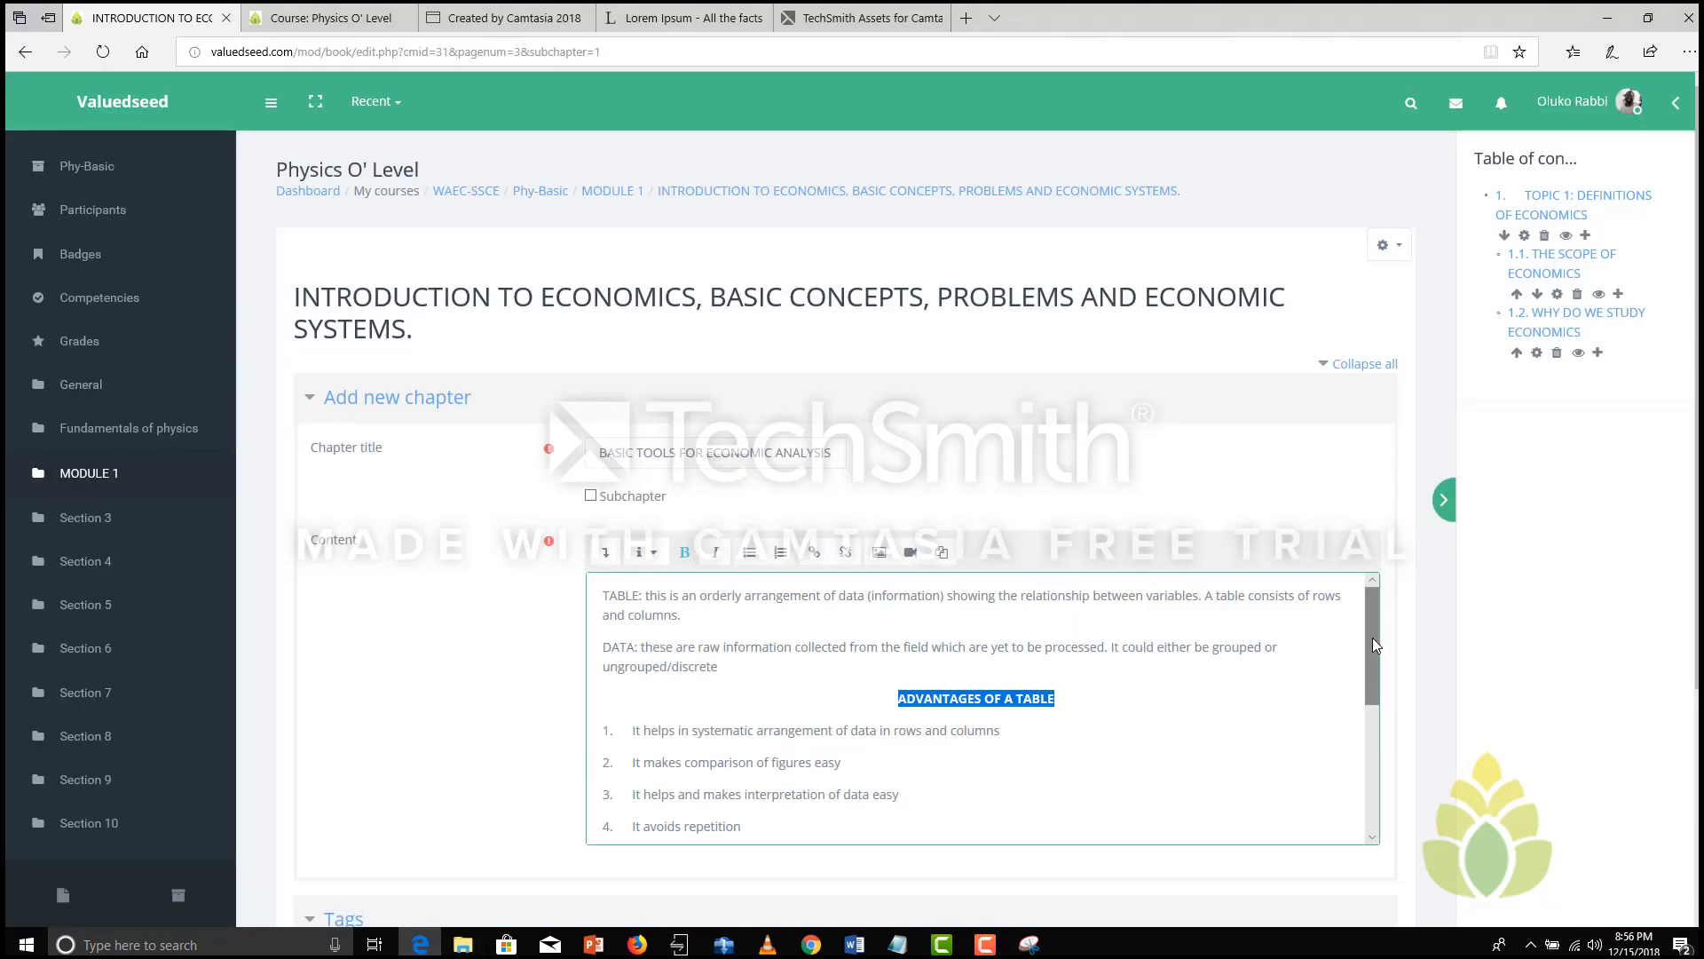
drag(1372, 637, 1373, 765)
click(703, 821)
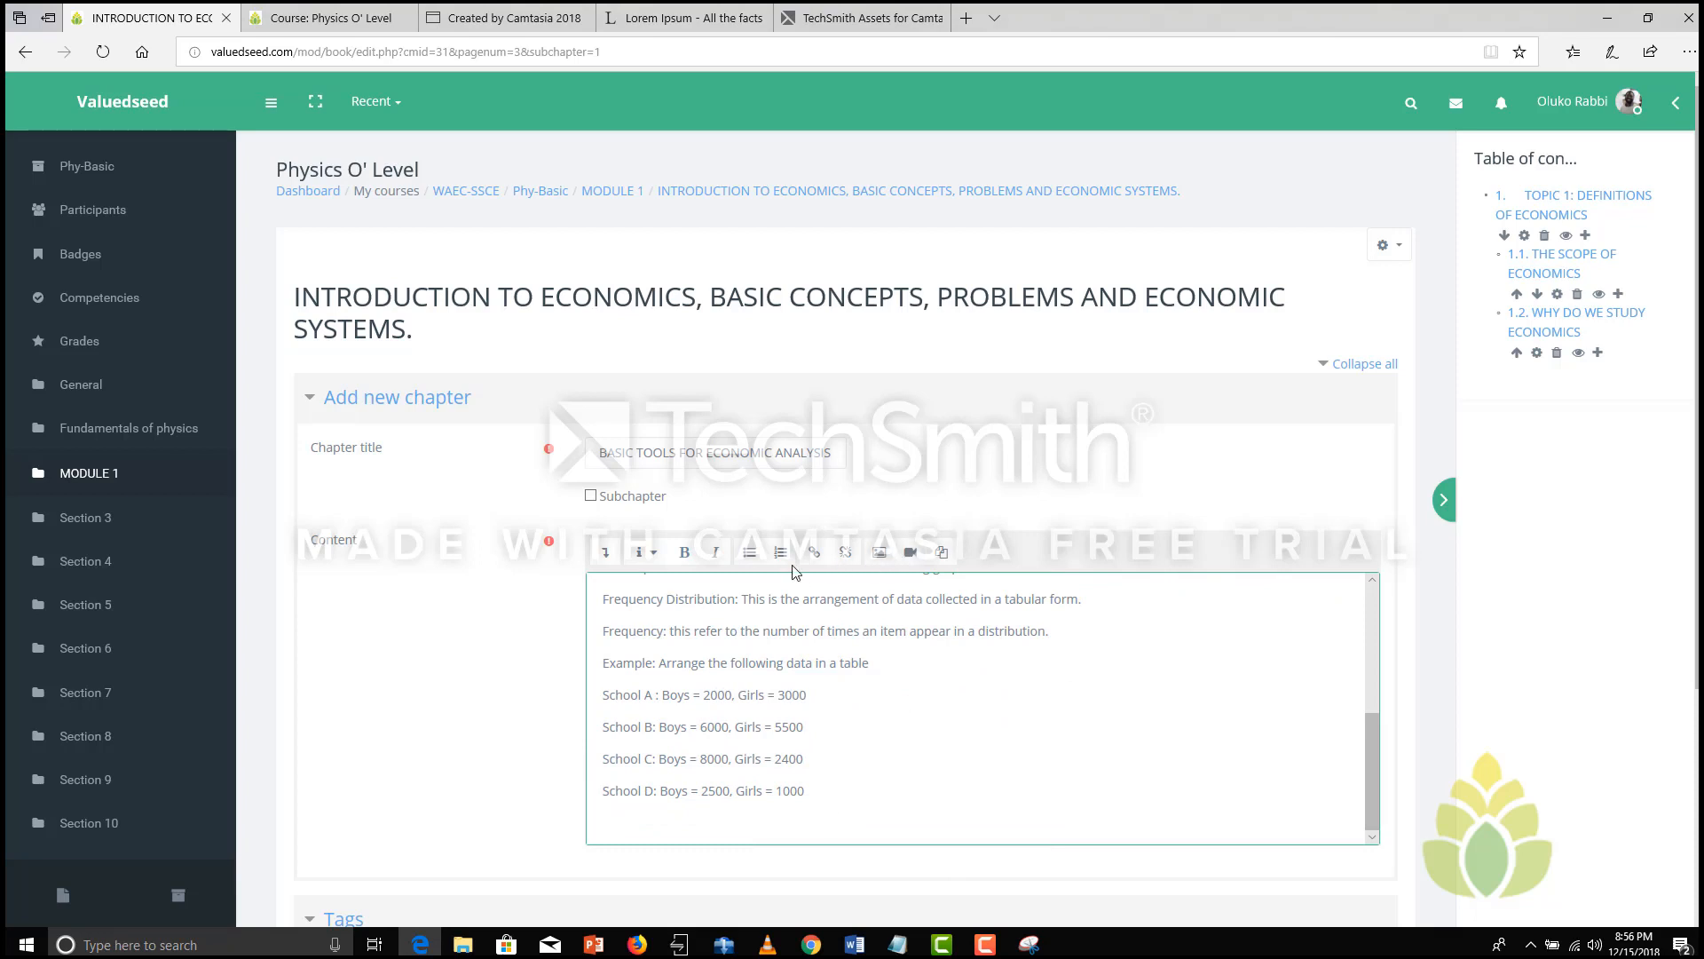
click(882, 554)
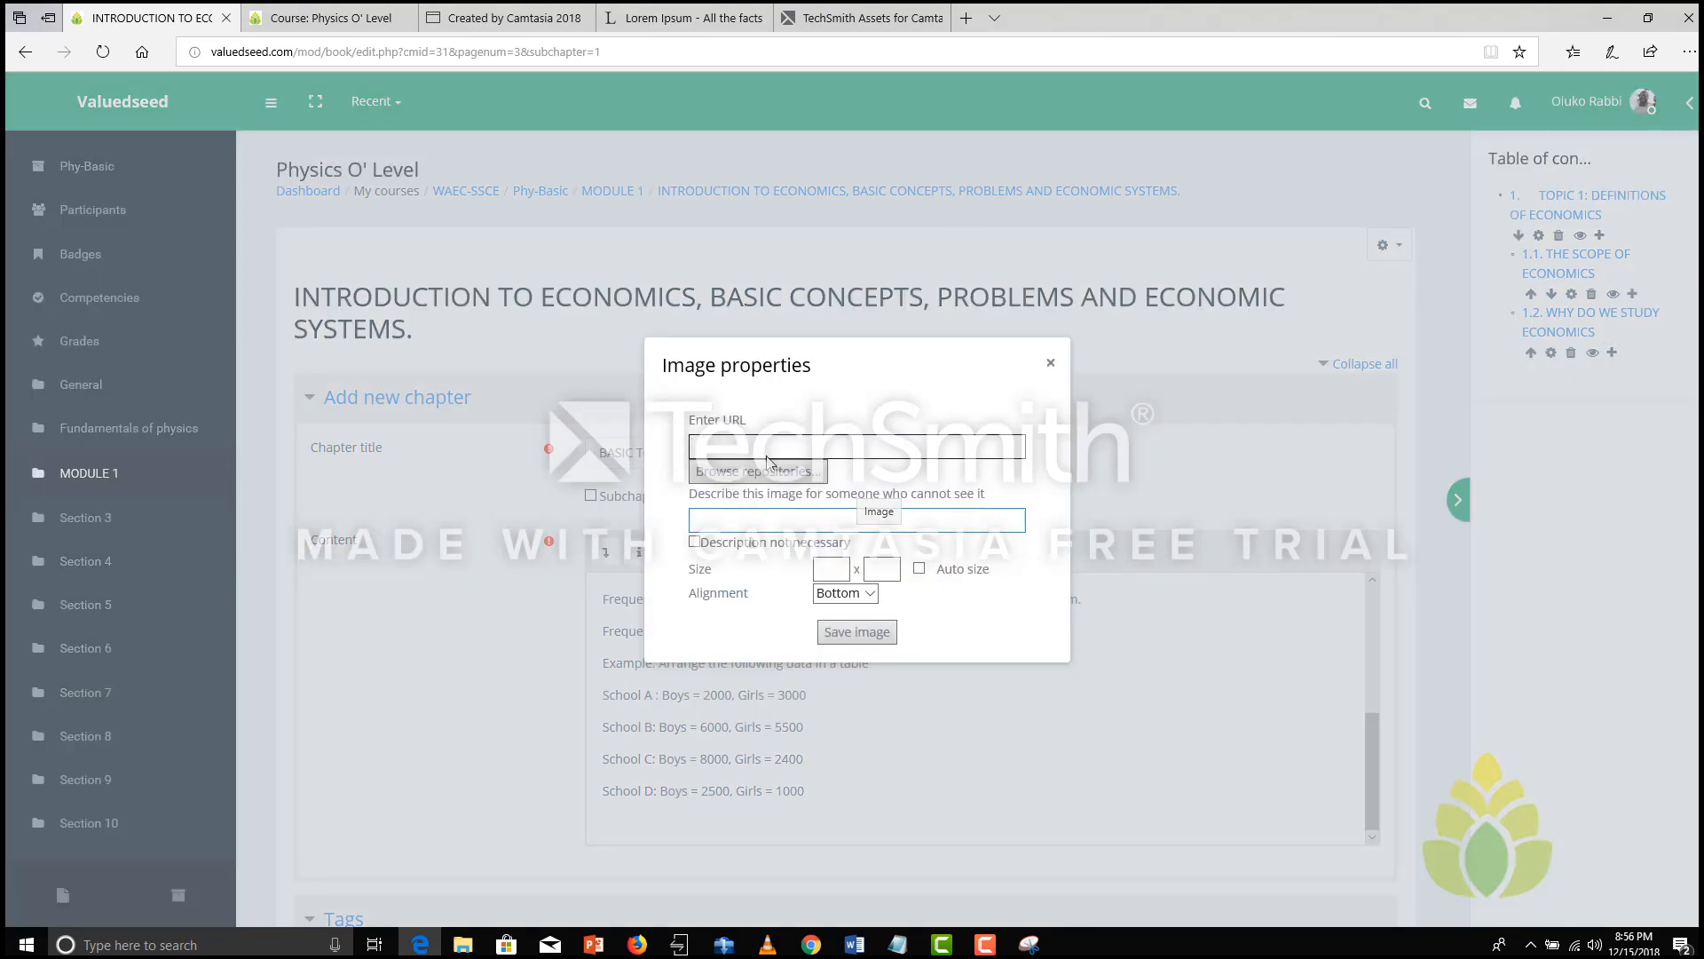
click(733, 477)
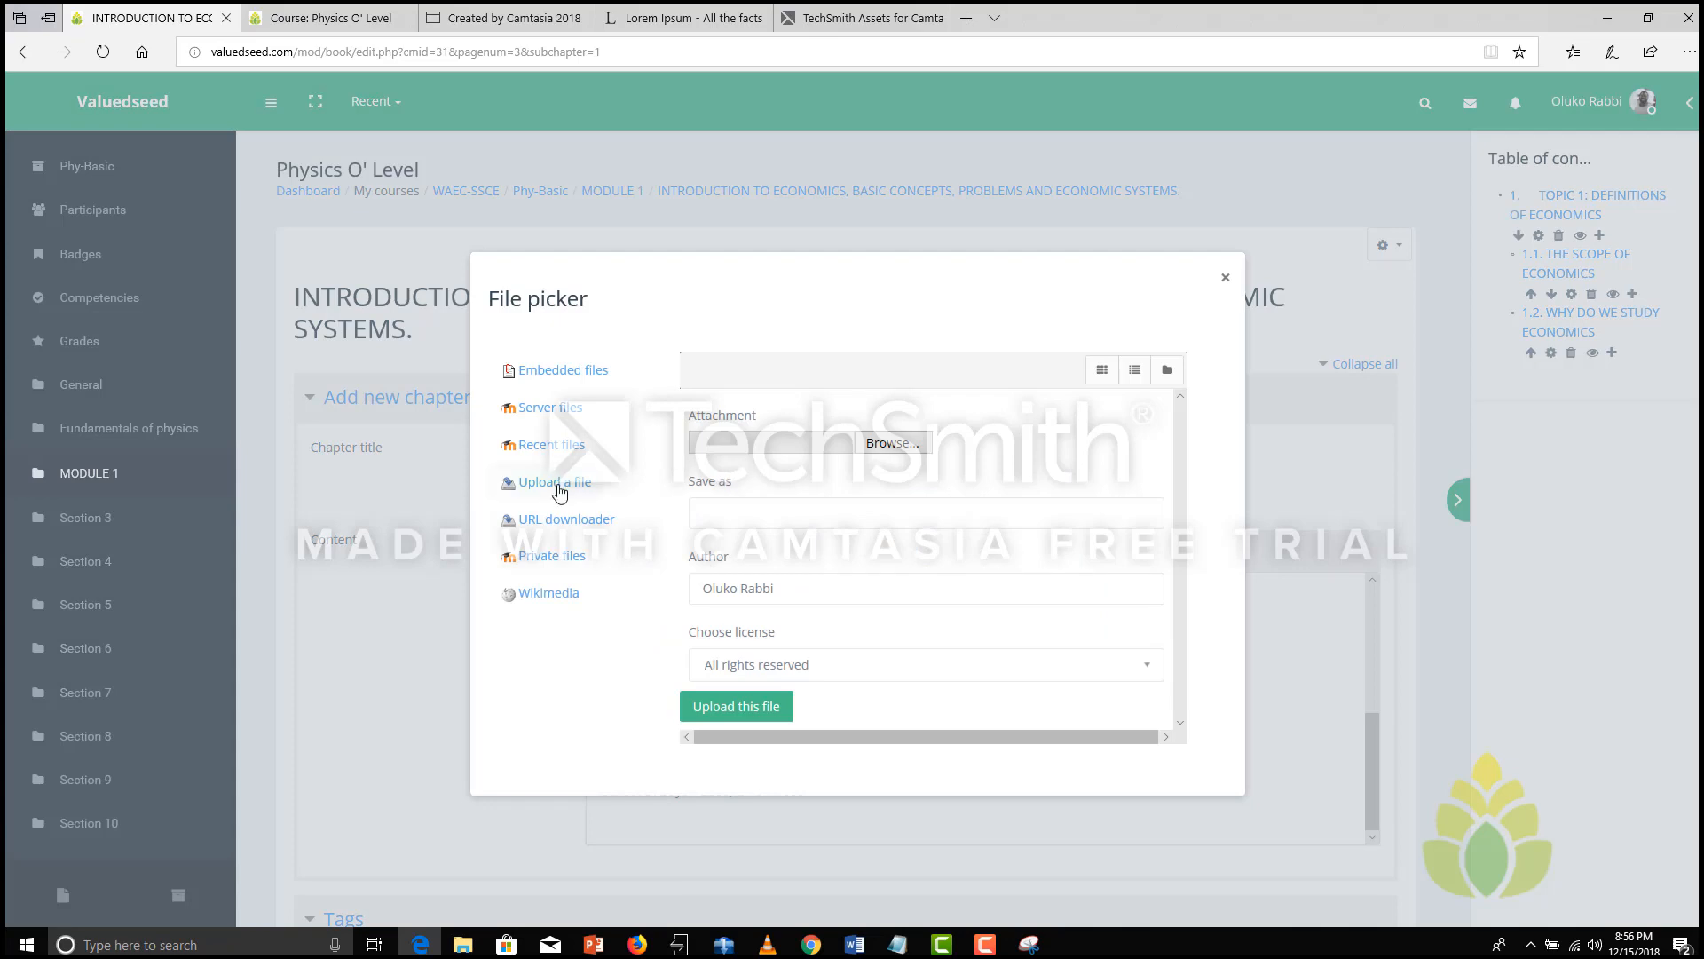
click(874, 443)
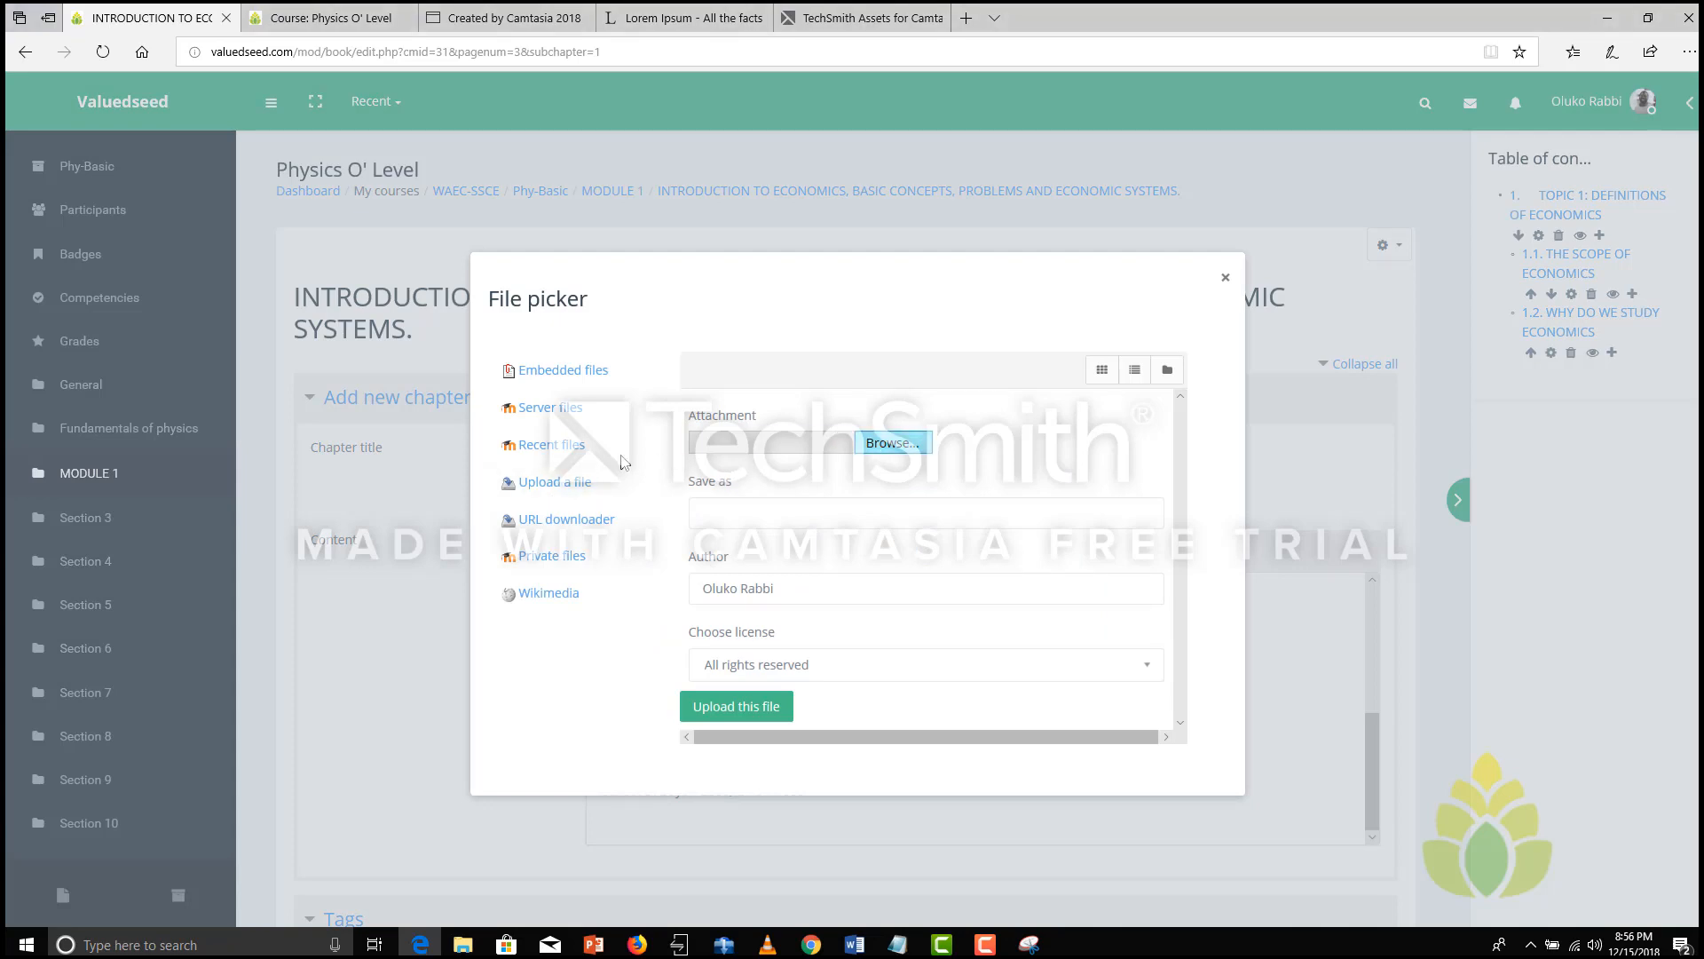
click(79, 139)
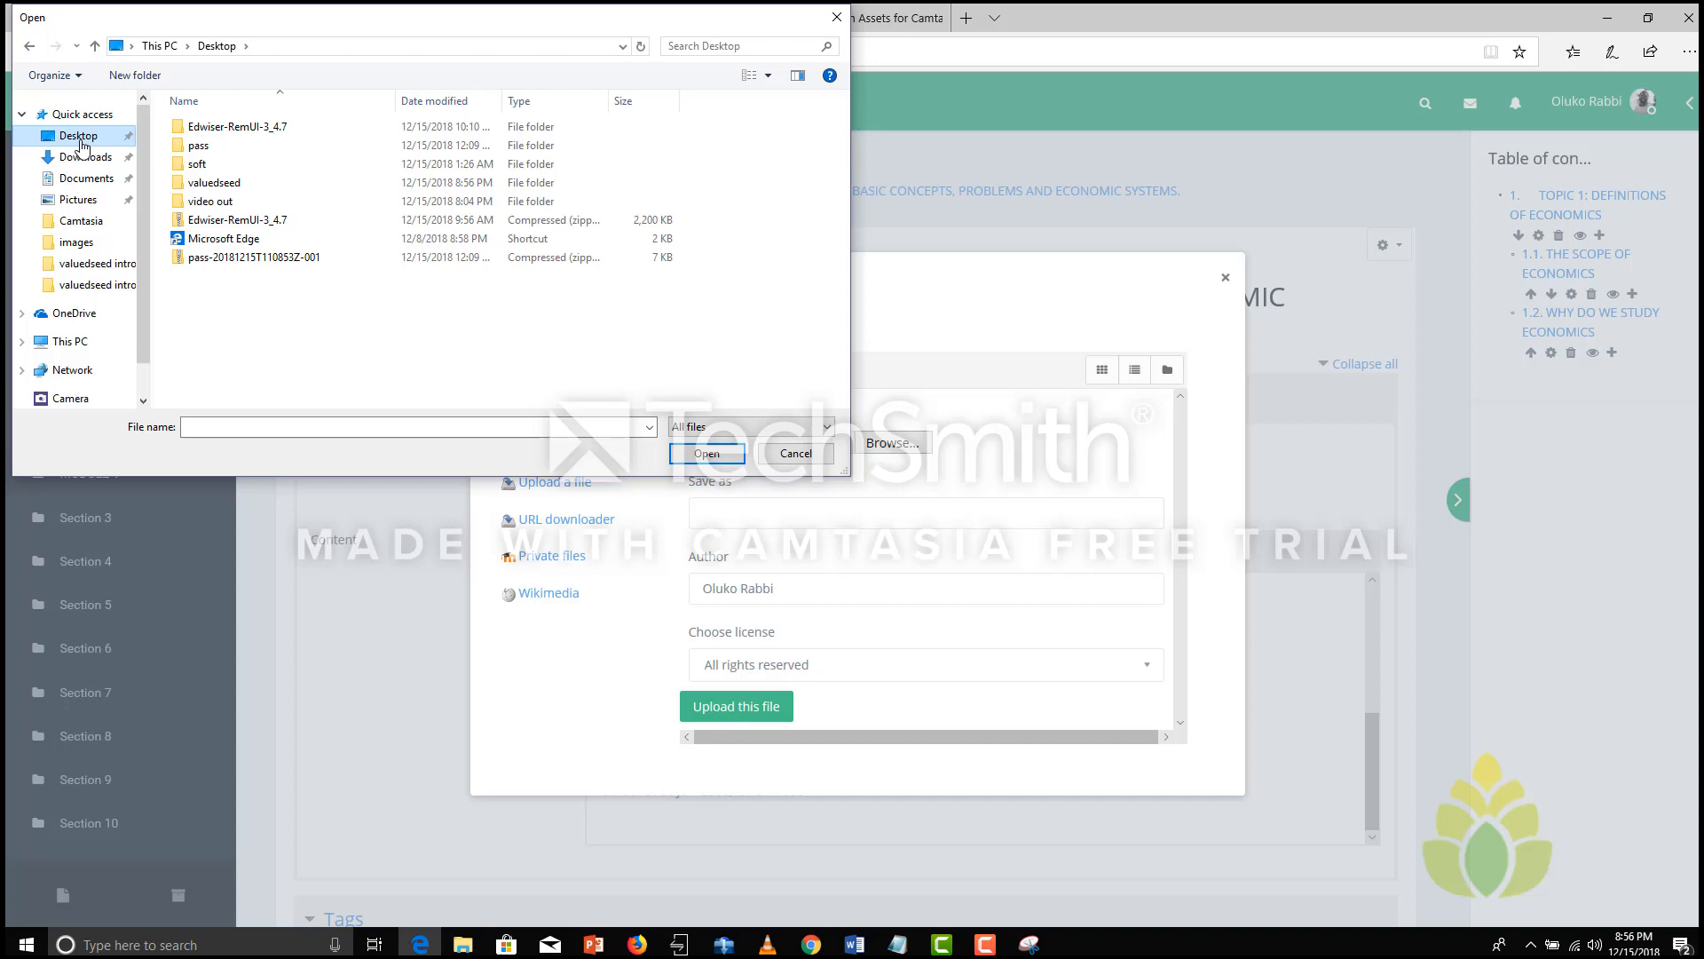
double_click(233, 186)
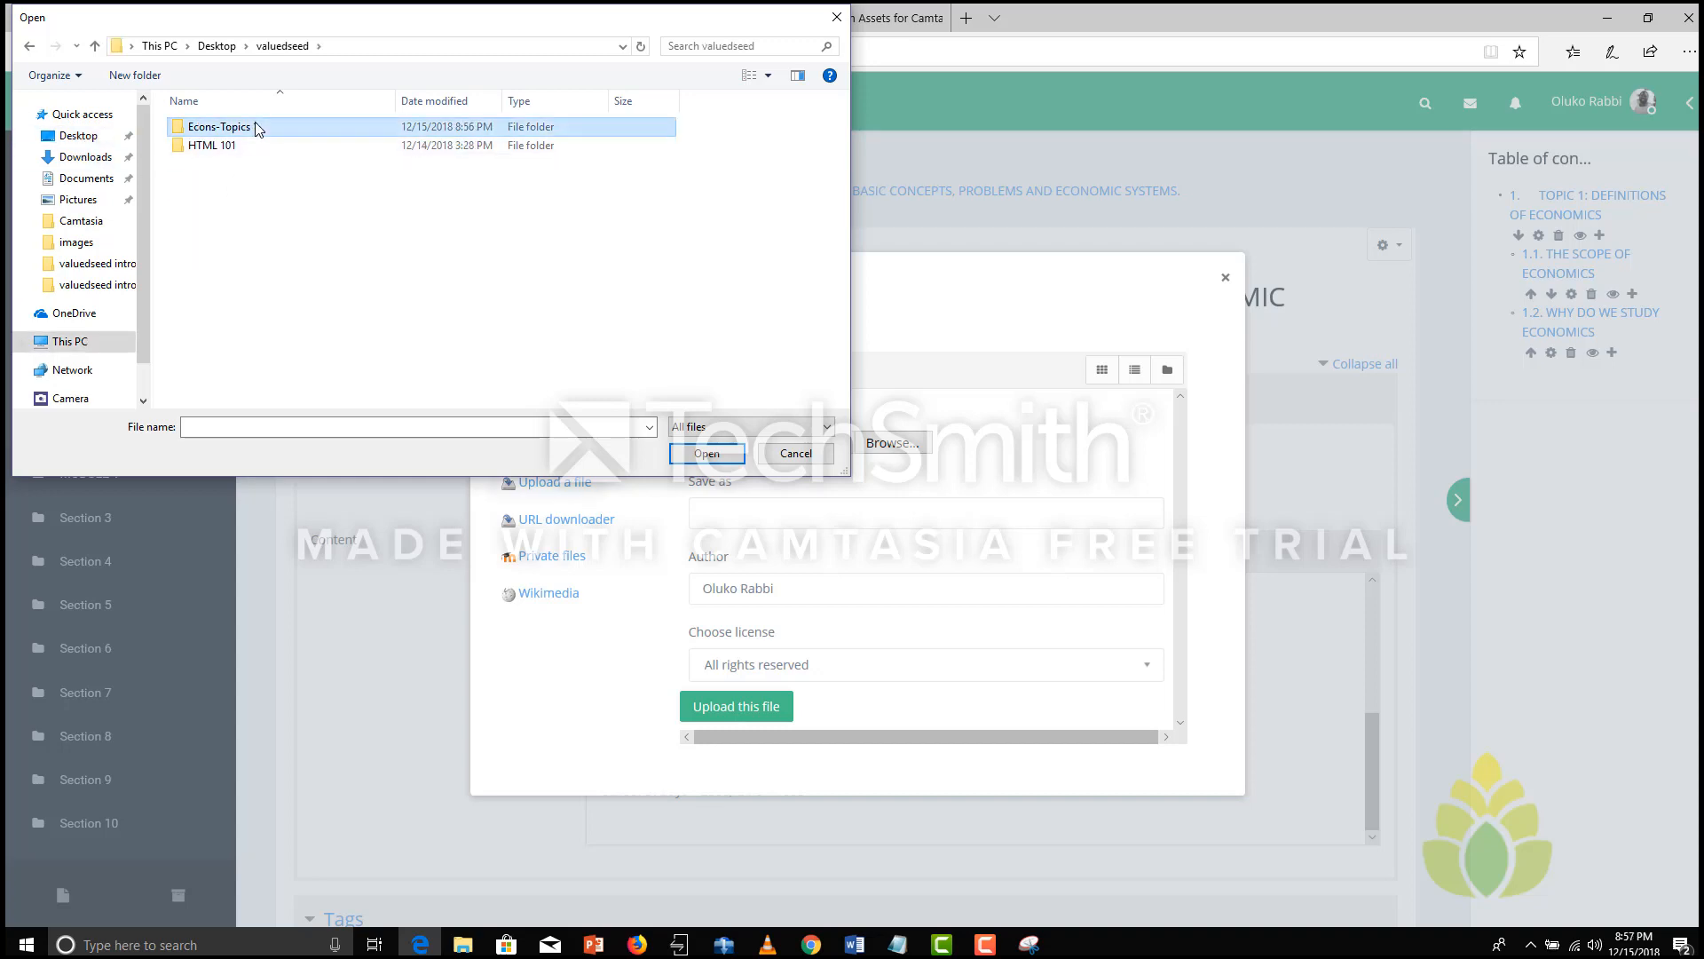
double_click(261, 127)
click(238, 164)
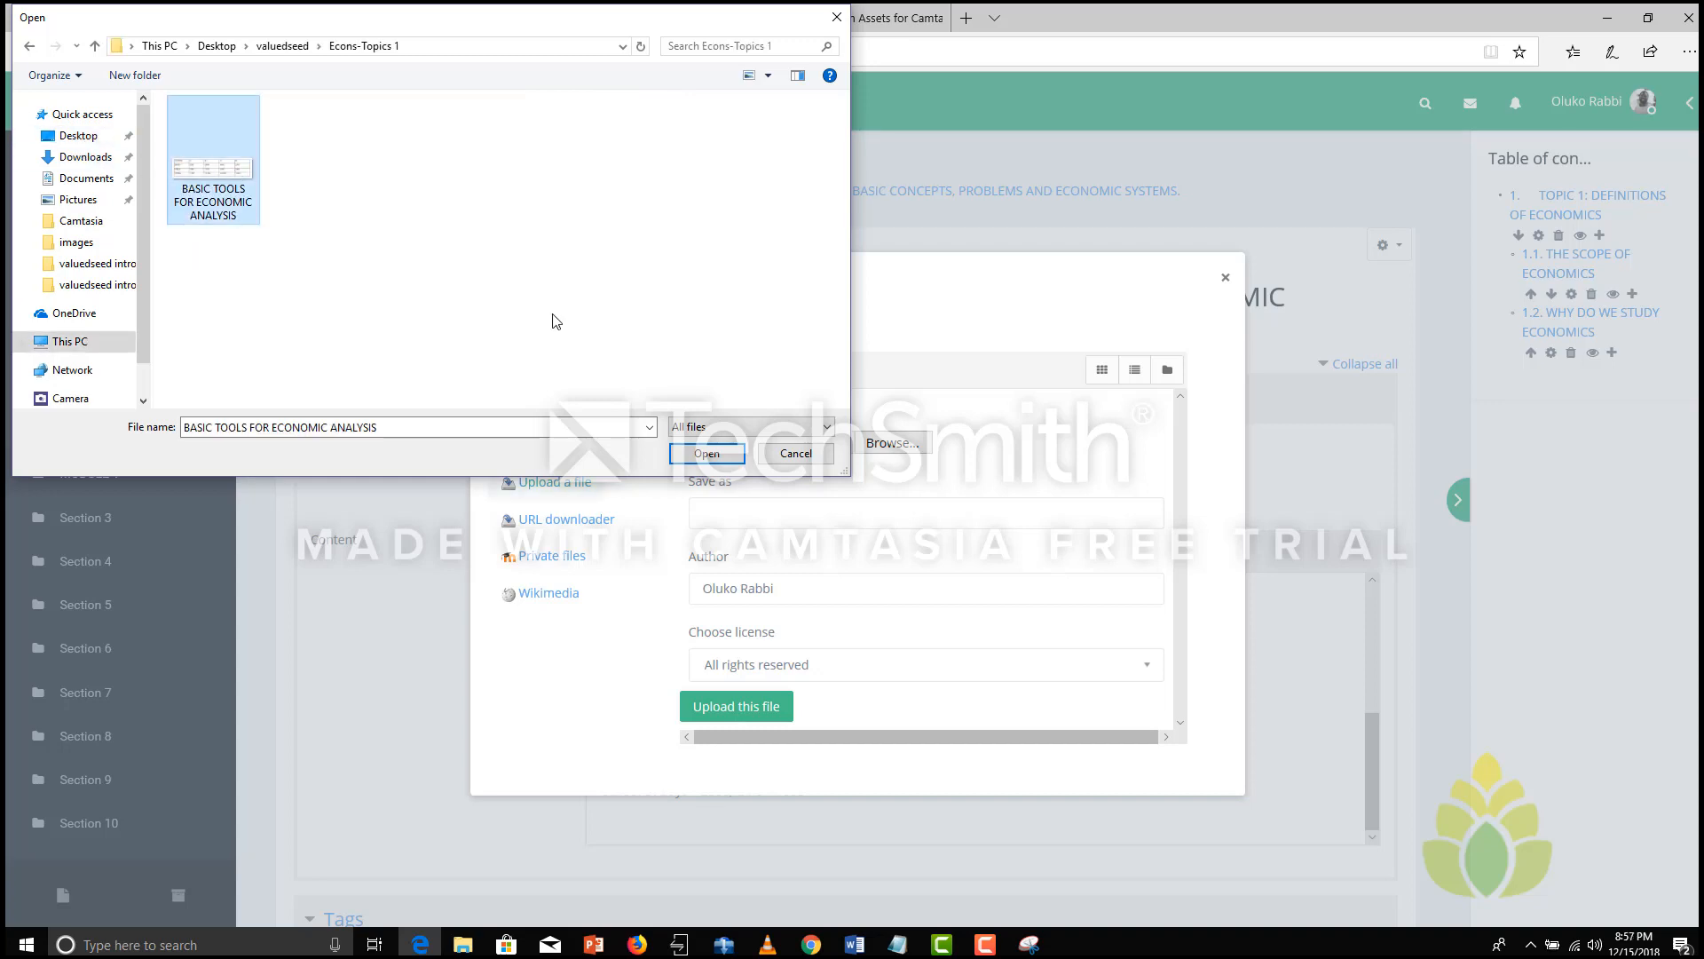
click(739, 454)
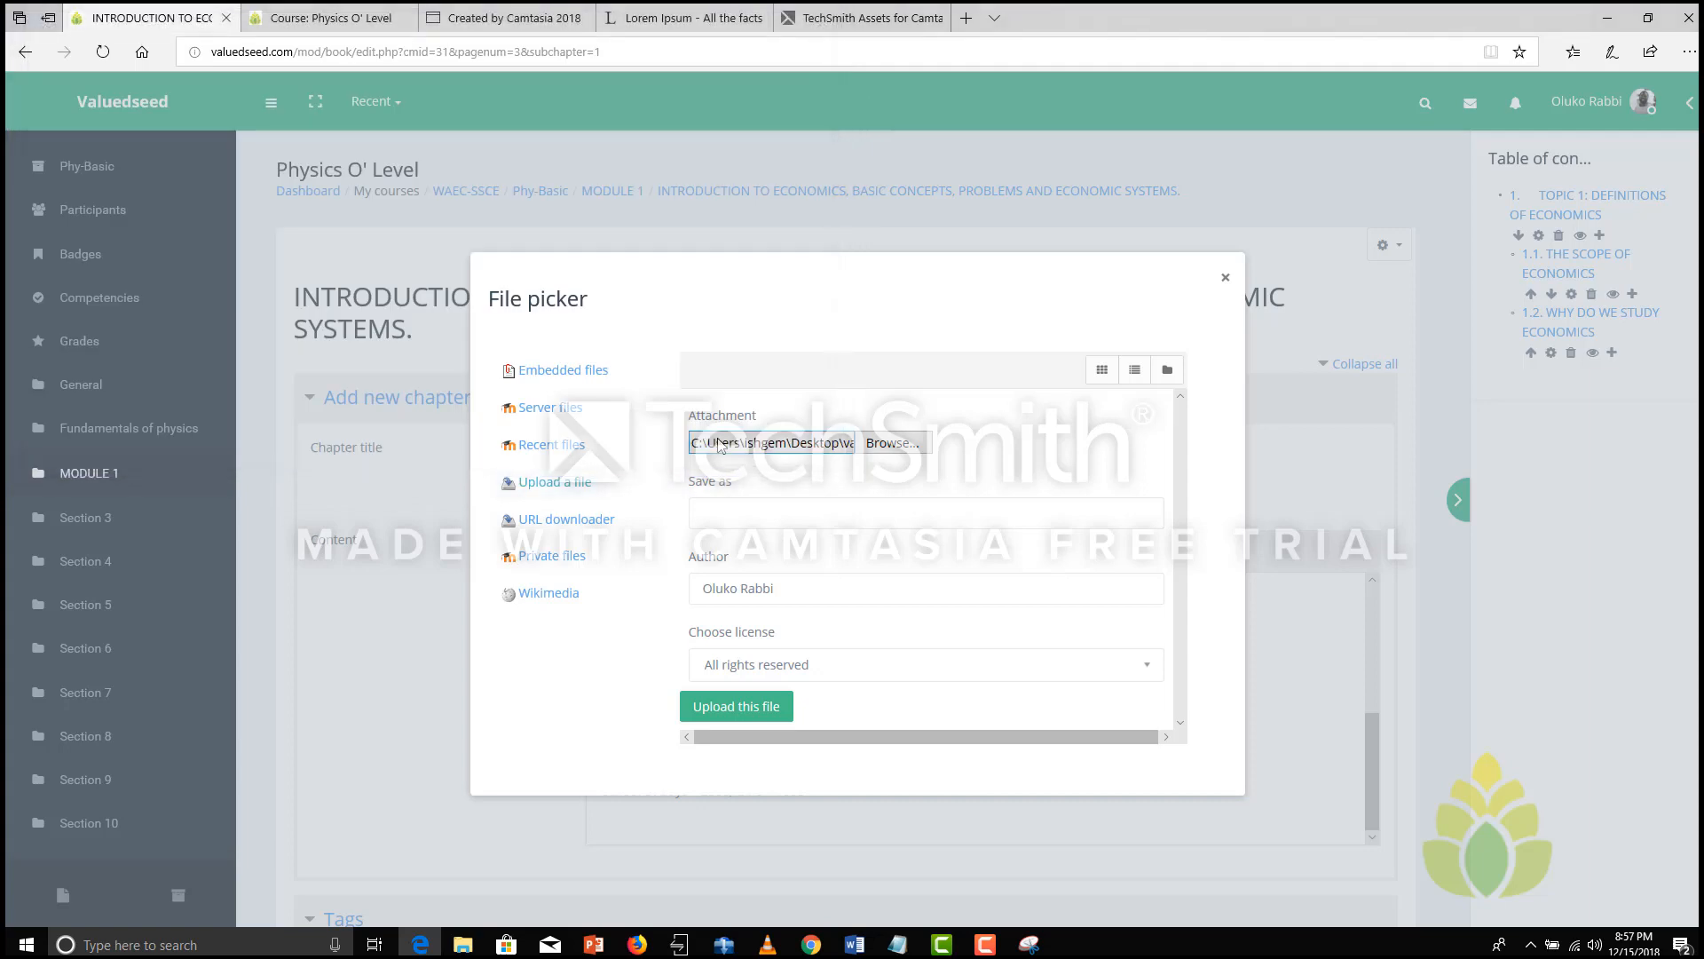
Step: Upload the image as BASIC TOOLS FOR ECONOMIC ANALYSIS, give it the same text as its description, and insert it into the content
click(771, 511)
key(ctrl+v)
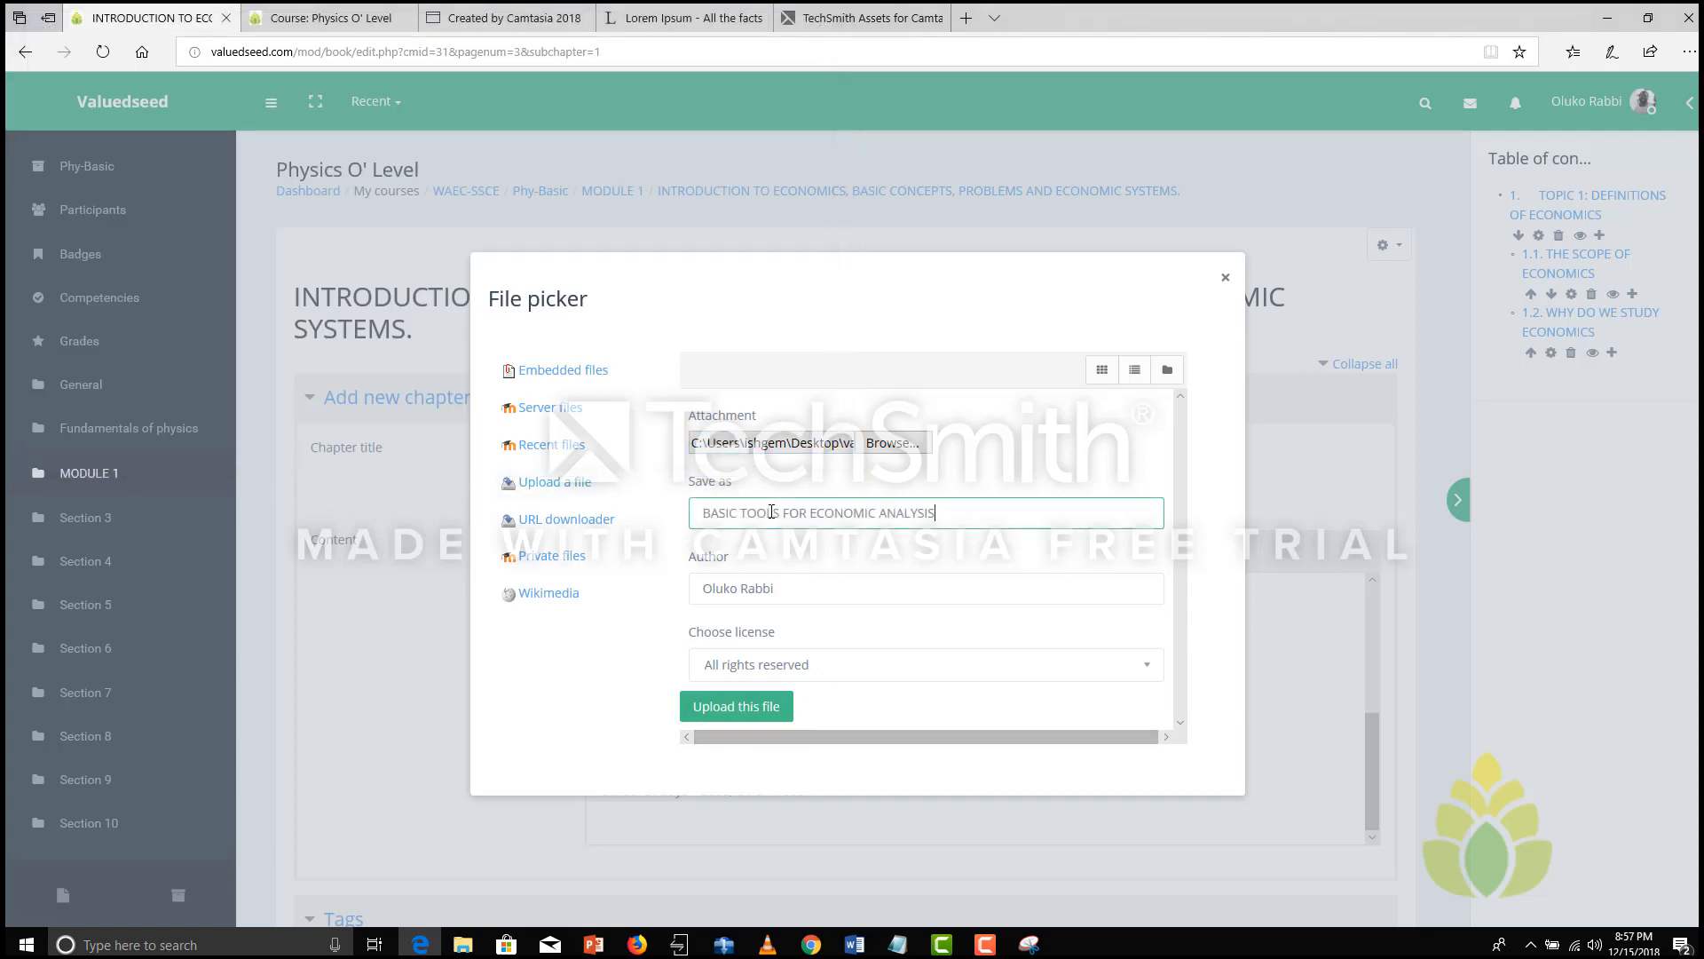
click(737, 707)
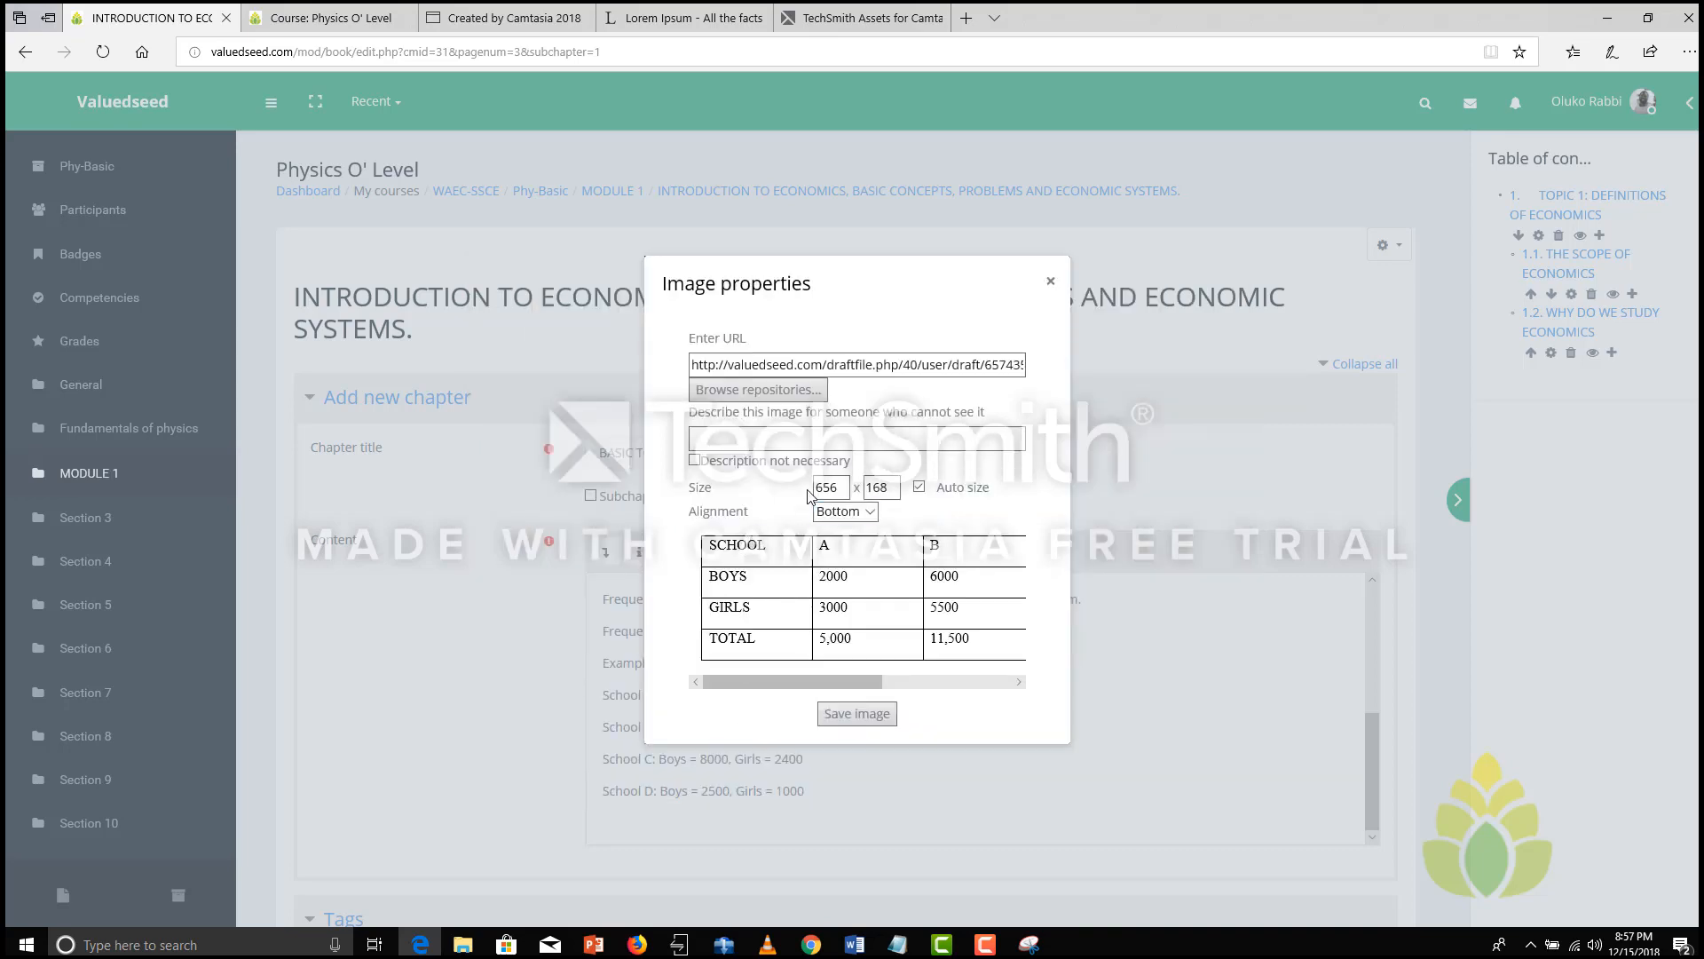
click(798, 445)
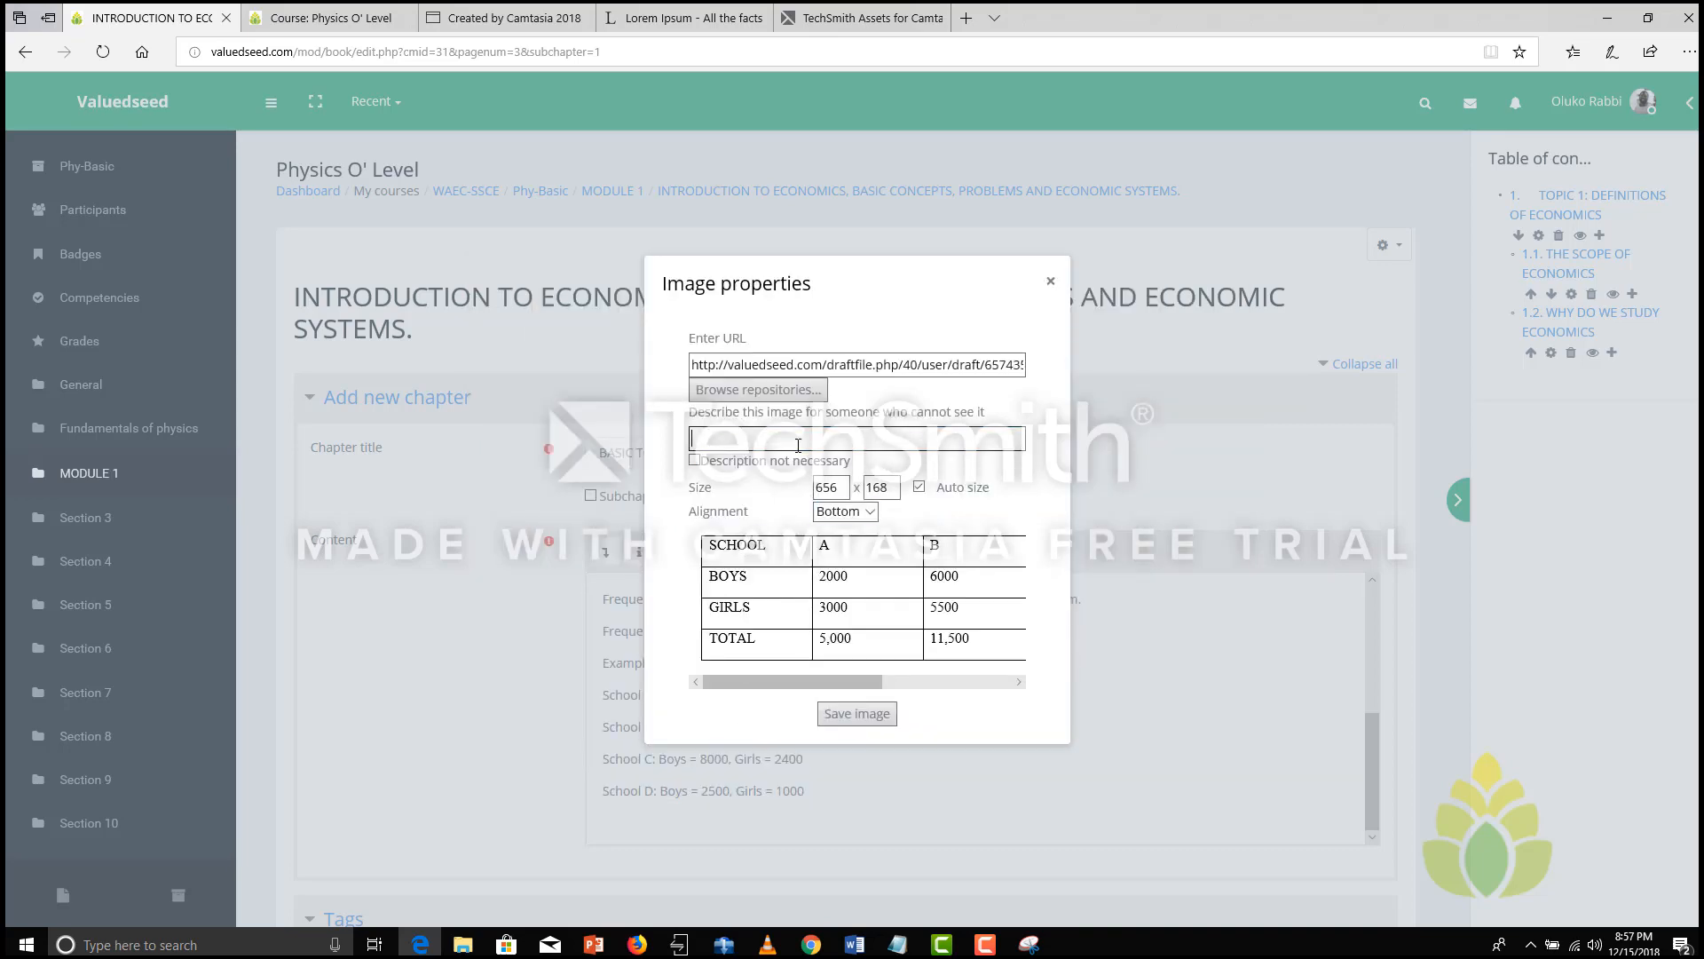
text(BASIC TOOLS FOR ECONOMIC ANALYSIS)
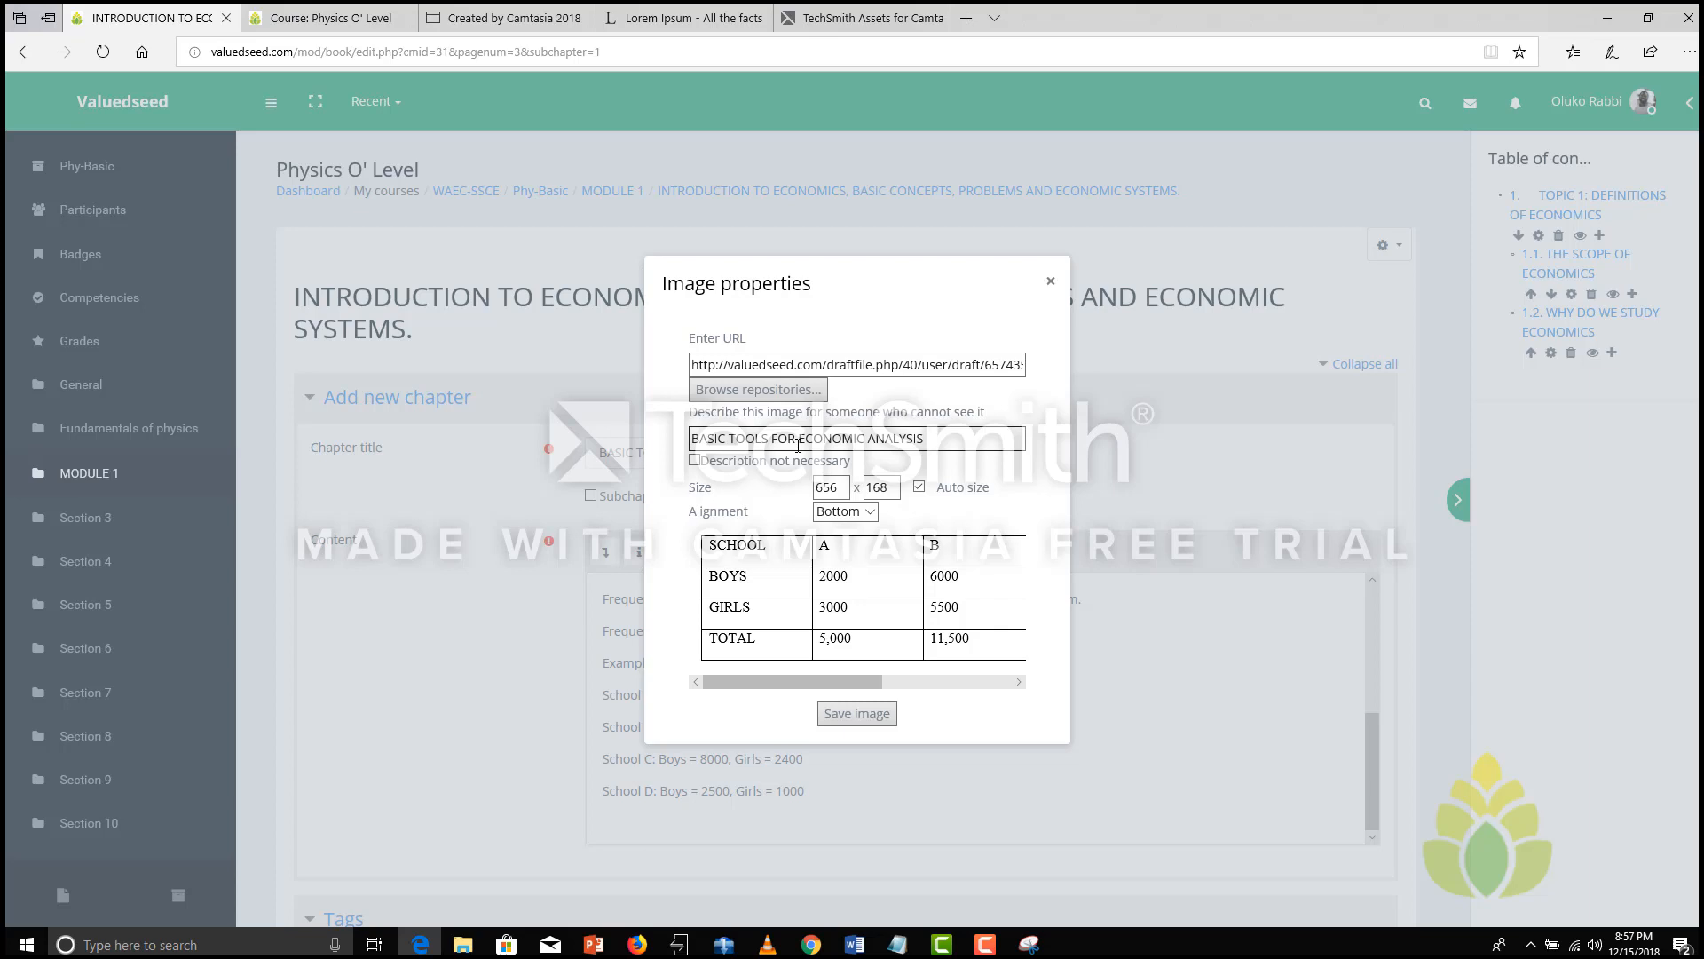
click(865, 716)
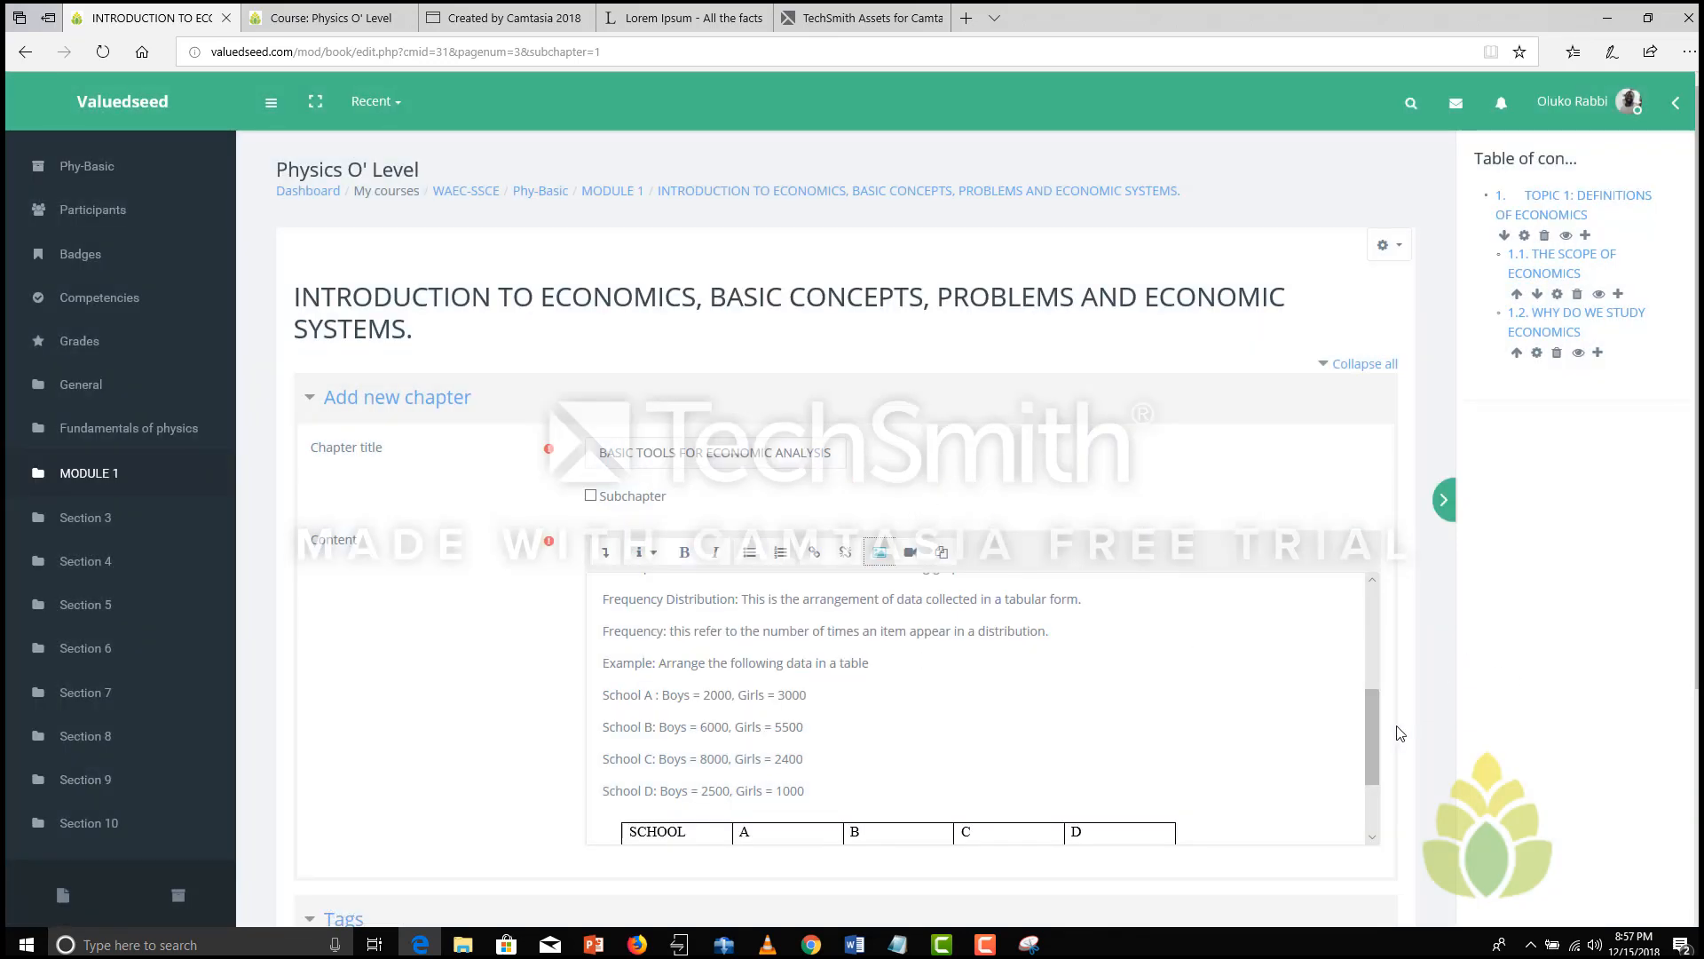
drag(1372, 719, 1366, 800)
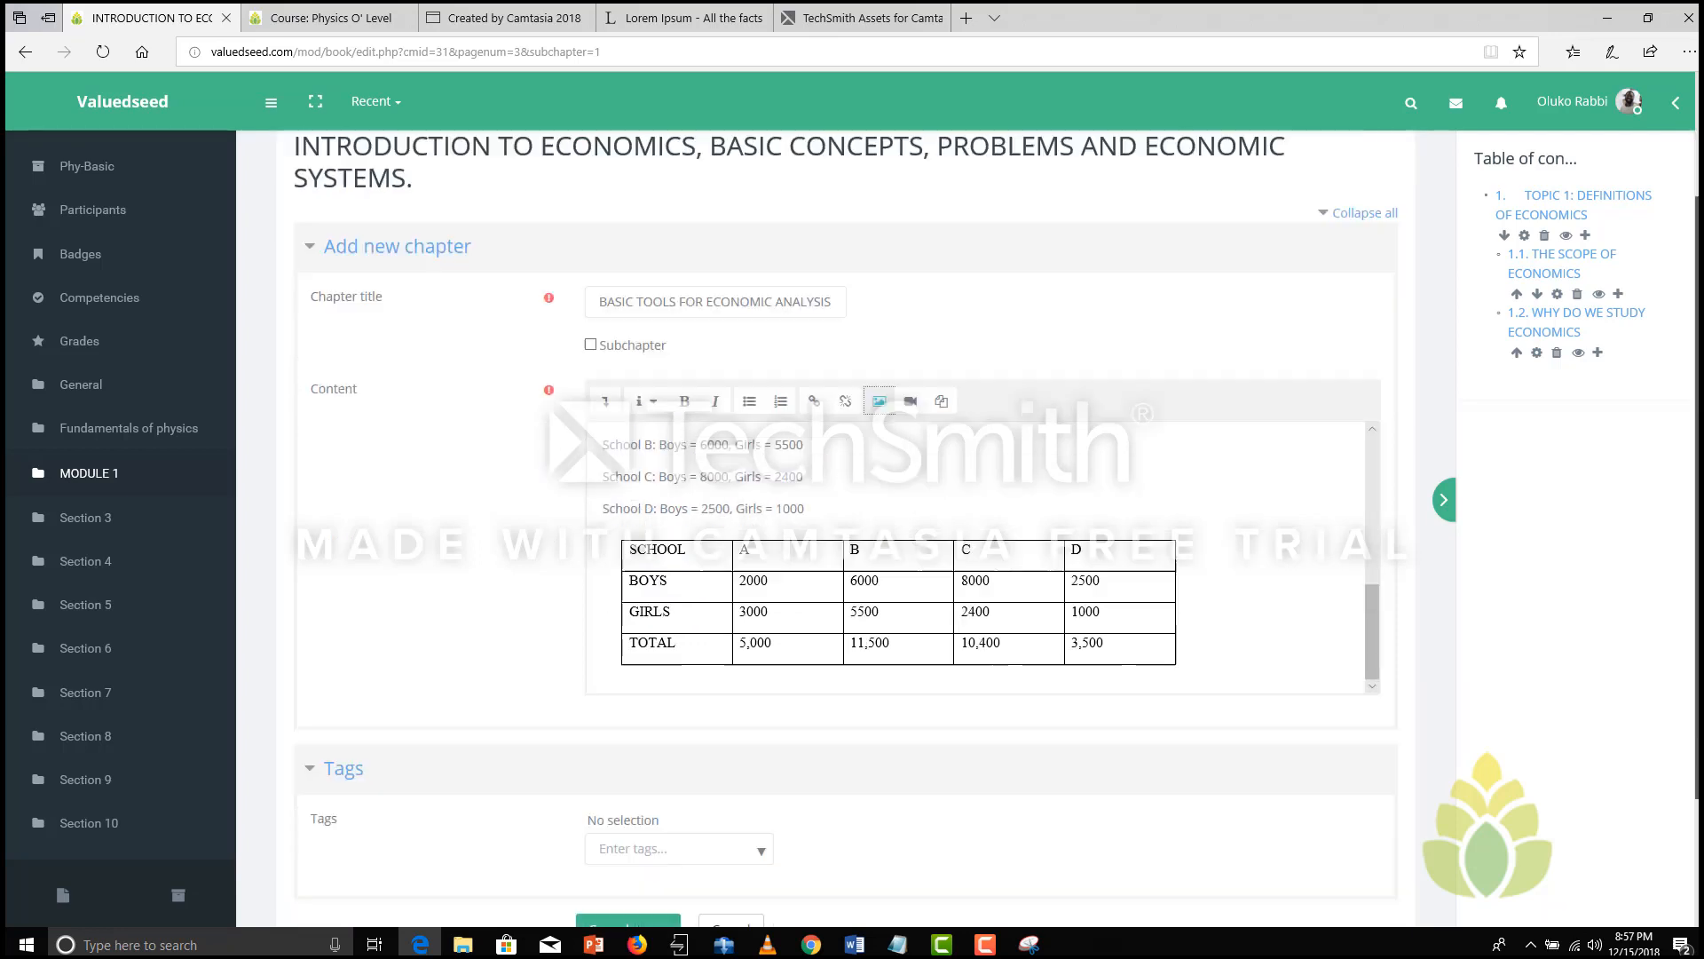
scroll(1673, 448, down, 3)
Step: Copy the Example 2 question about the marks of 15 students from Word into the chapter content below the table image
click(855, 942)
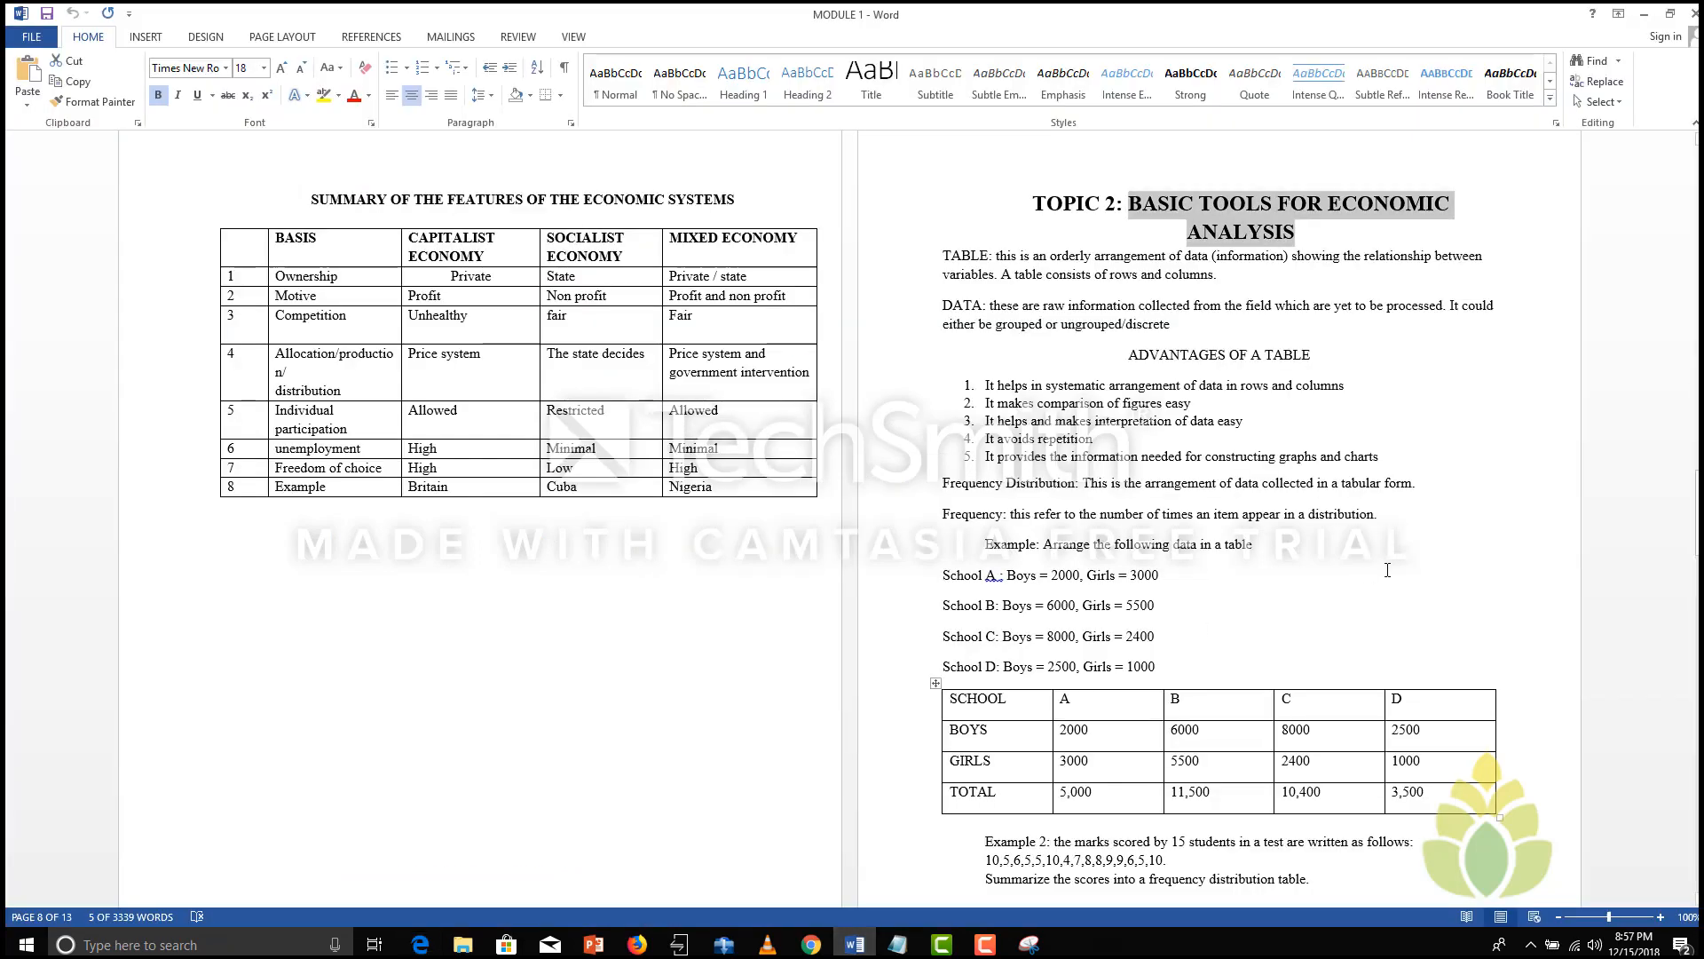
drag(1696, 524, 1696, 560)
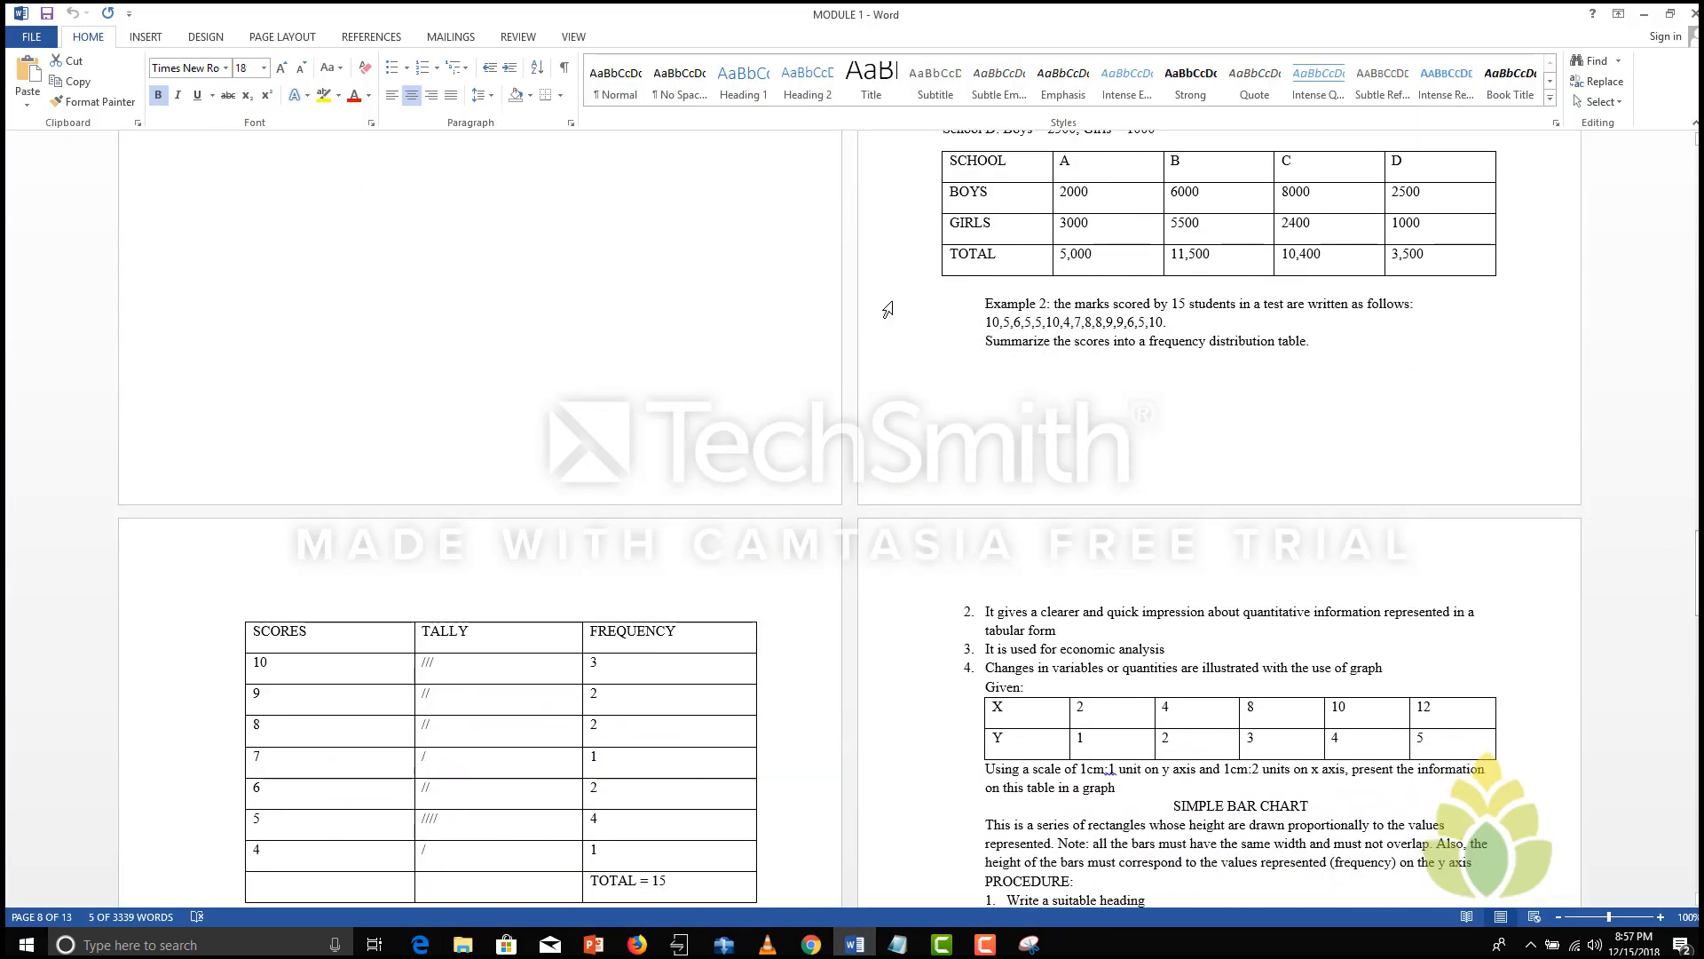
drag(993, 298, 1324, 350)
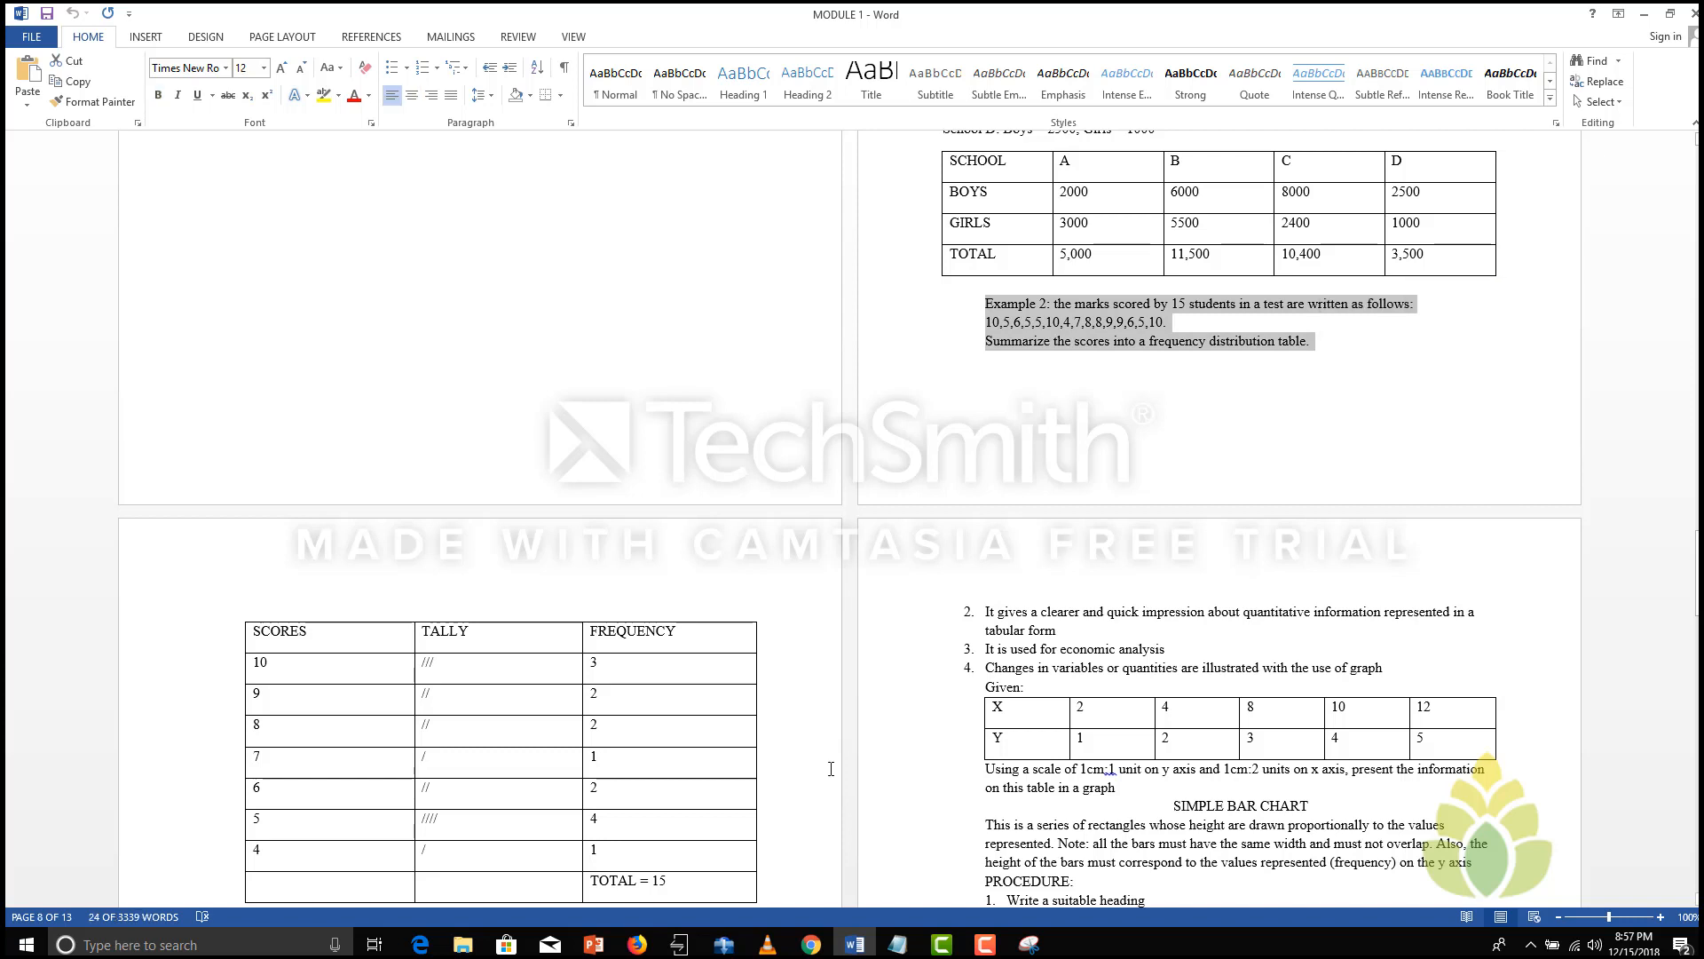
click(420, 943)
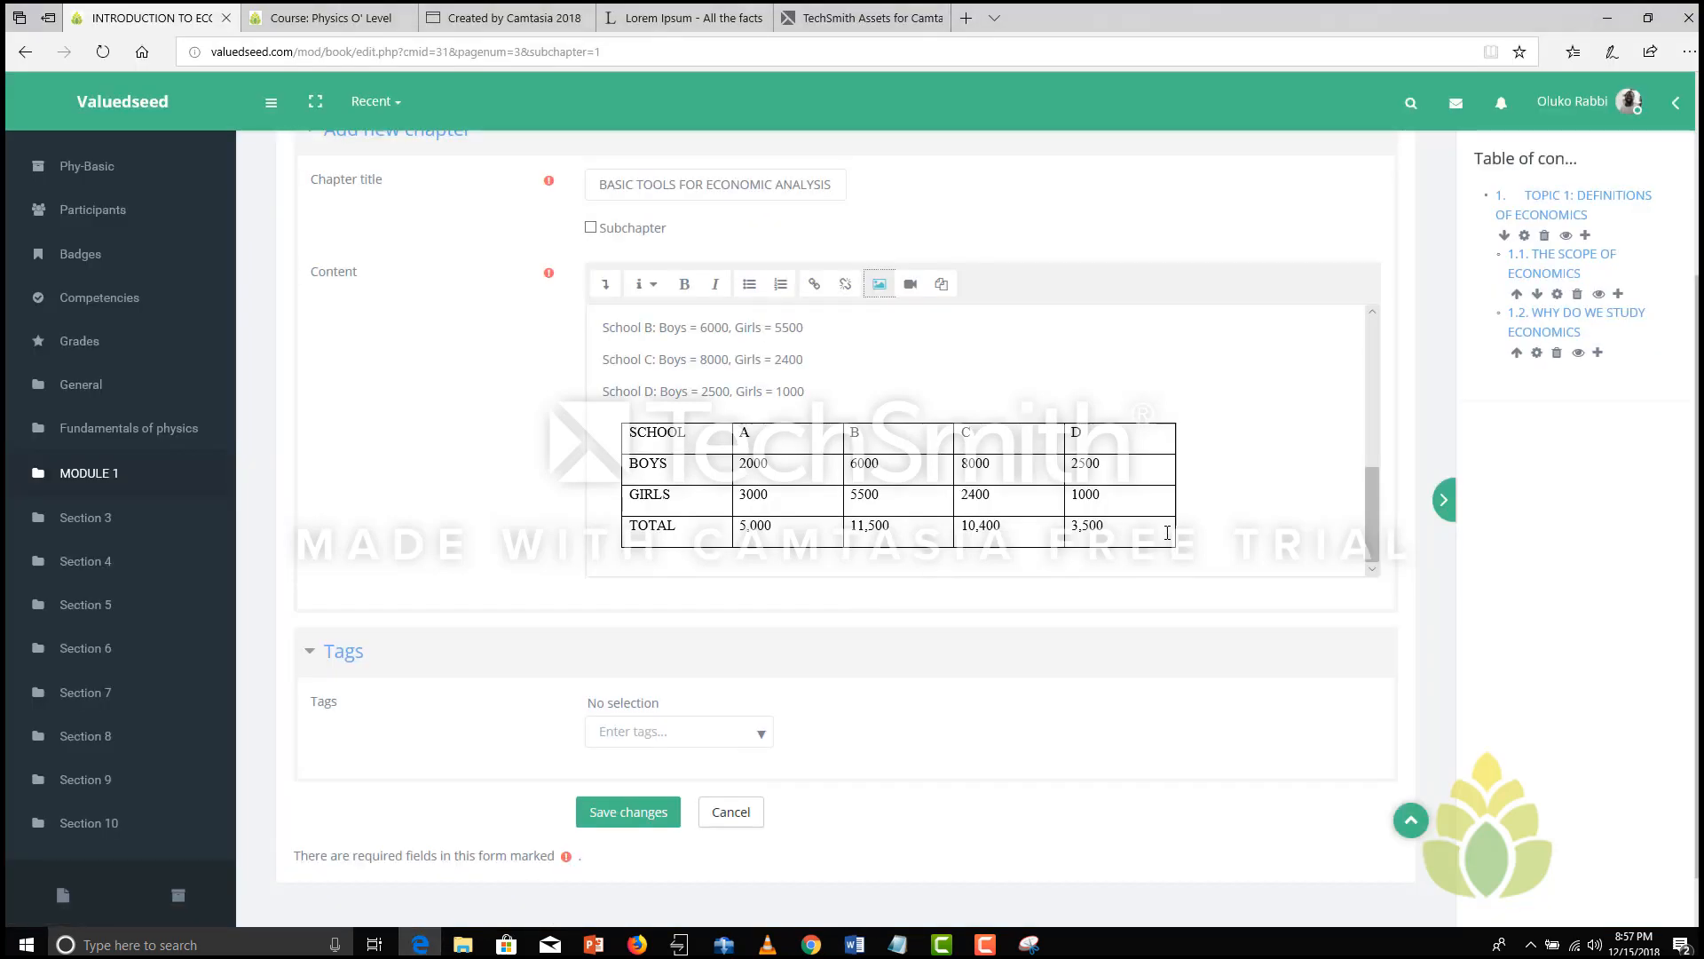
click(1236, 552)
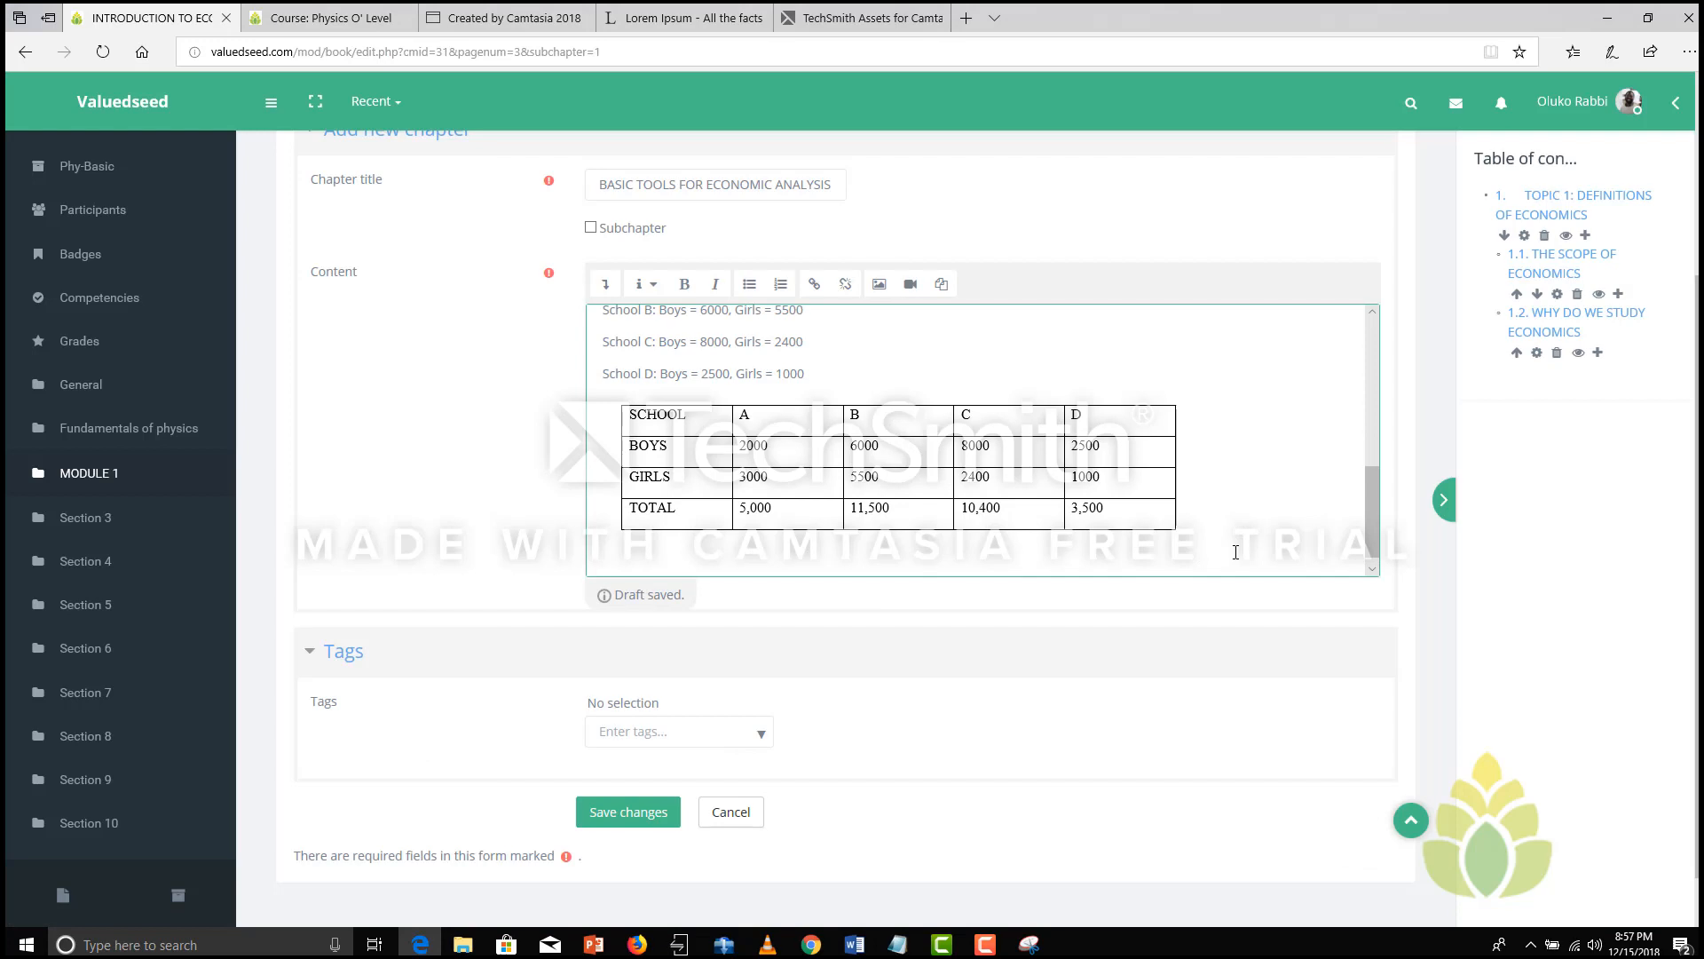
text(Example 2: the marks scored by 15 students in a test are written as follows: 10,5,6,5,5,10,4,7,8,8,9,9,6,5,10.)
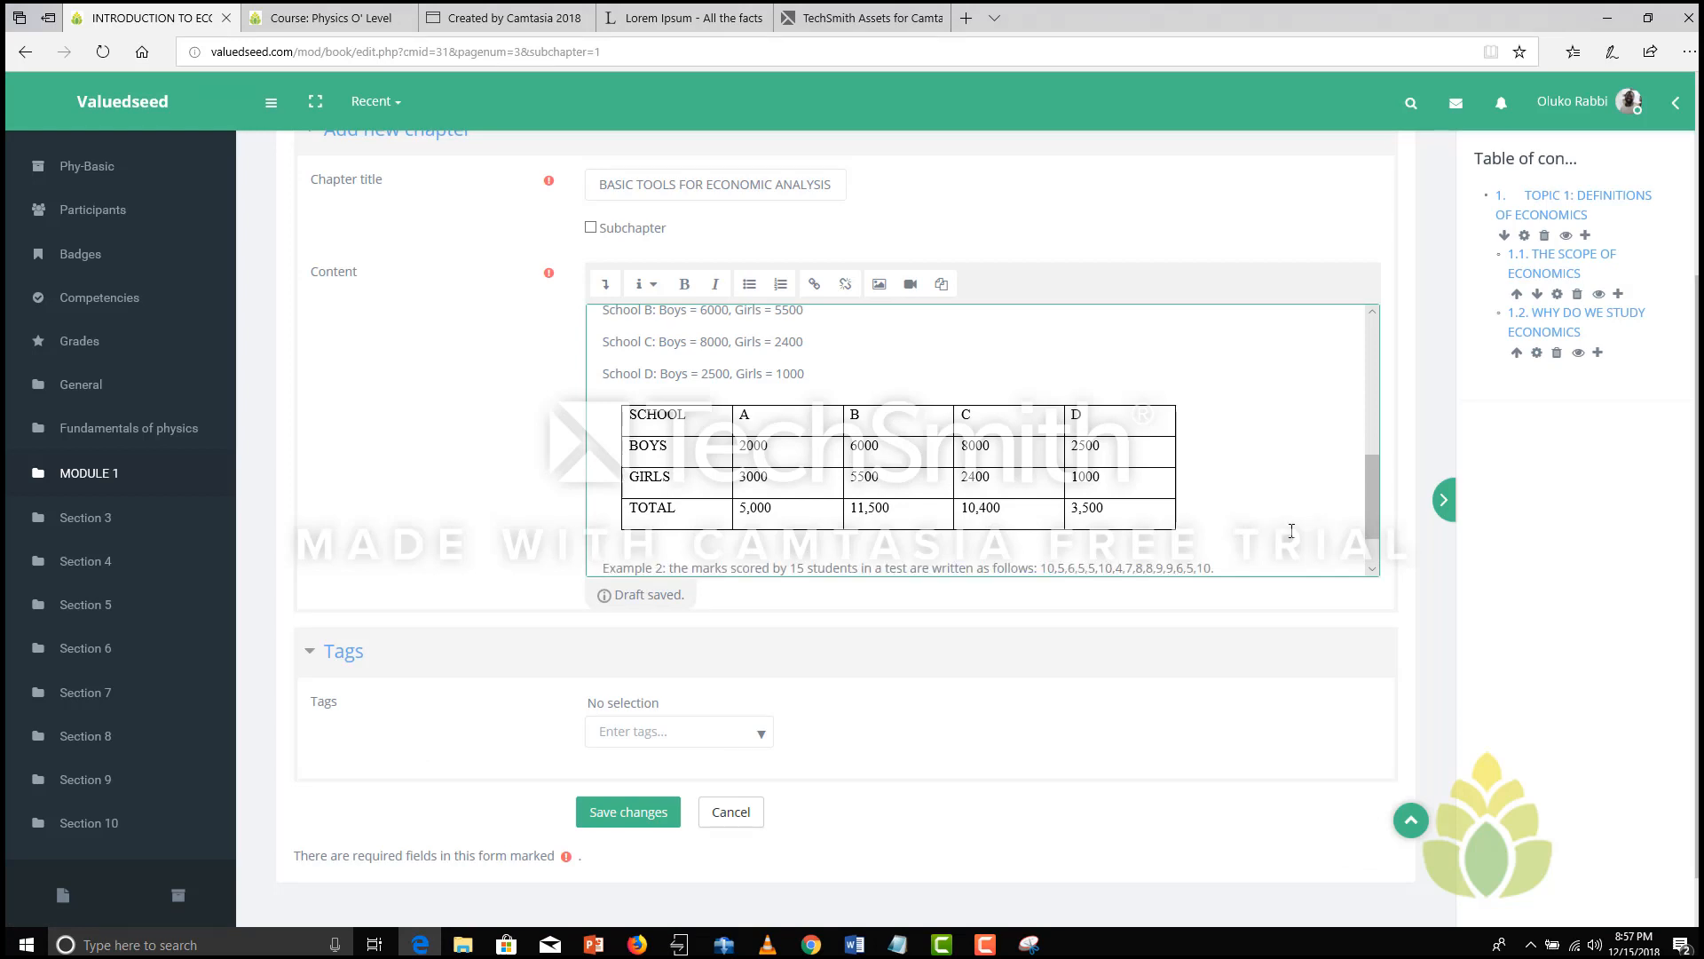
text(Summarize the scores into a frequency distribution table.)
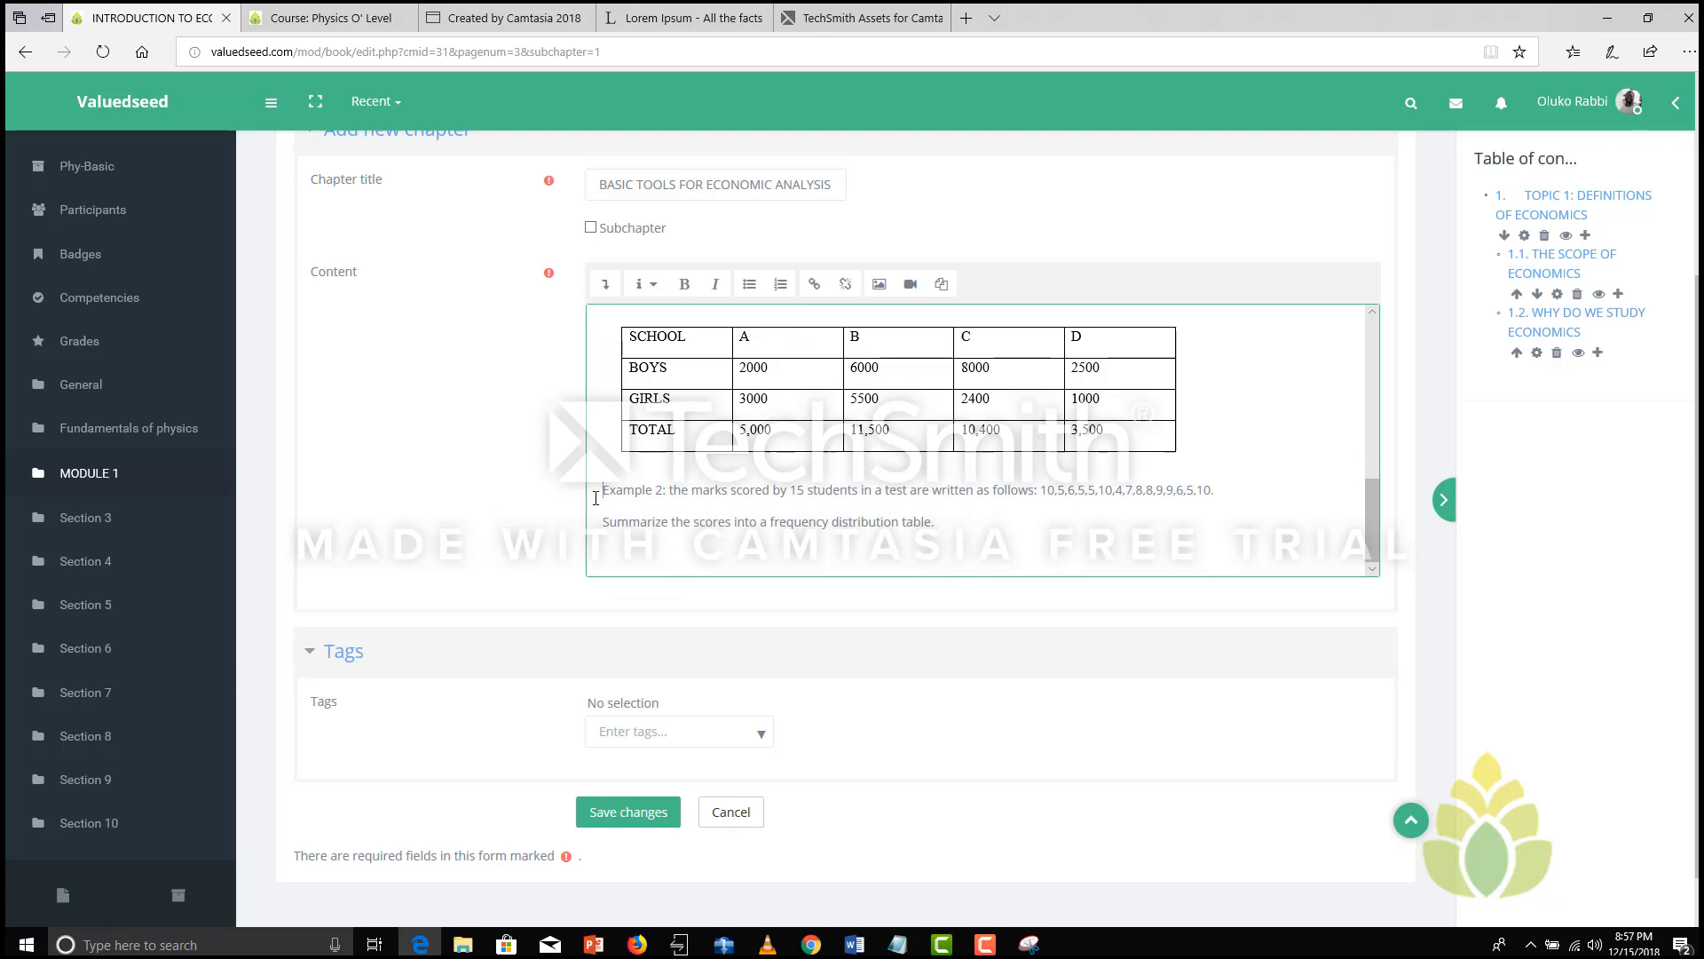
Step: Bold the words Example 2 in the chapter content and switch back to Word
drag(610, 489, 664, 489)
click(684, 283)
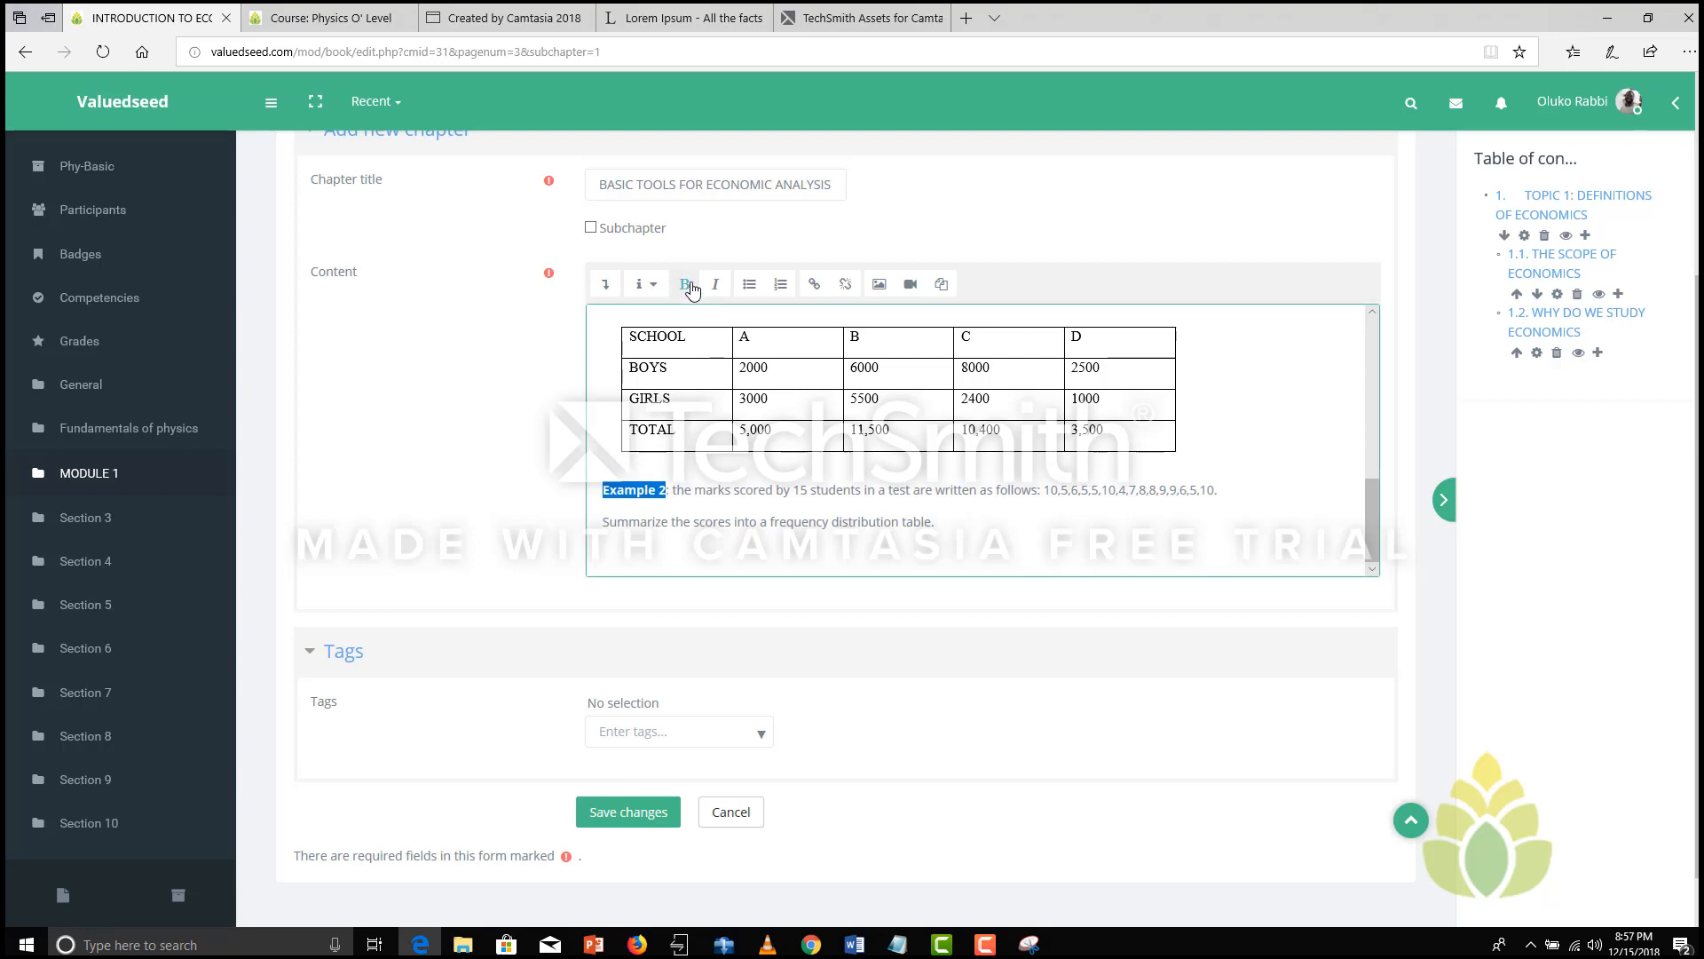
click(977, 534)
click(855, 944)
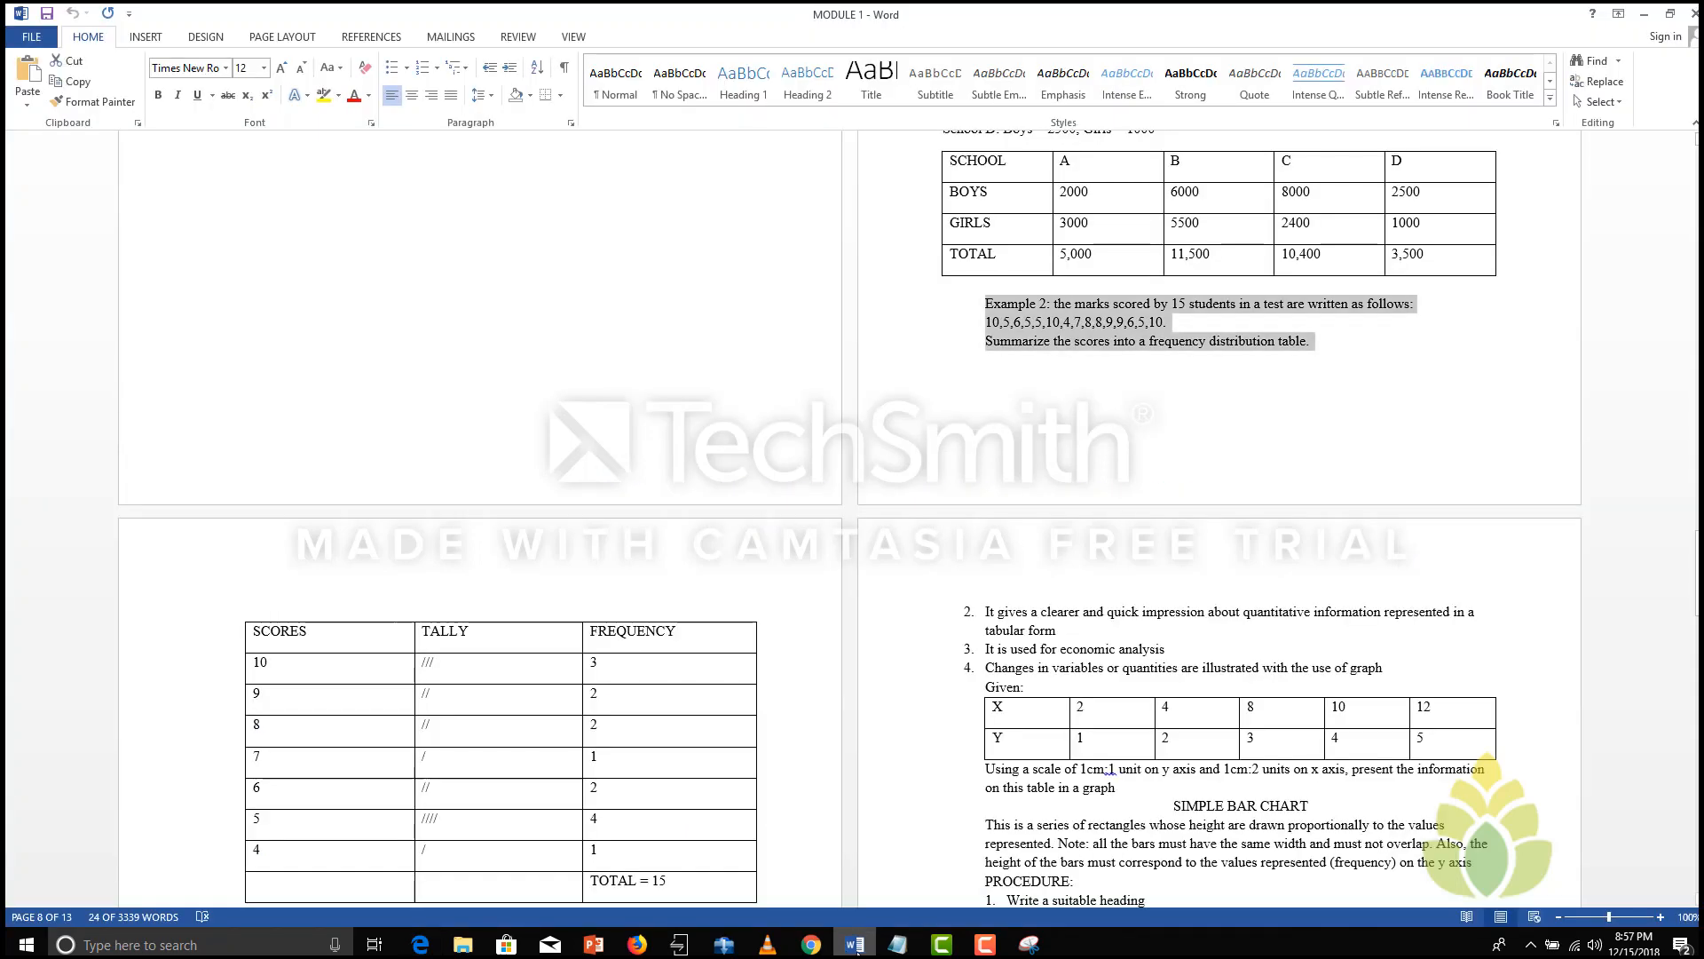
Step: Snip the scores, tally and frequency table from the Word document and save the capture as Frequency in the Econs-Topics 1 folder
scroll(786, 498, down, 7)
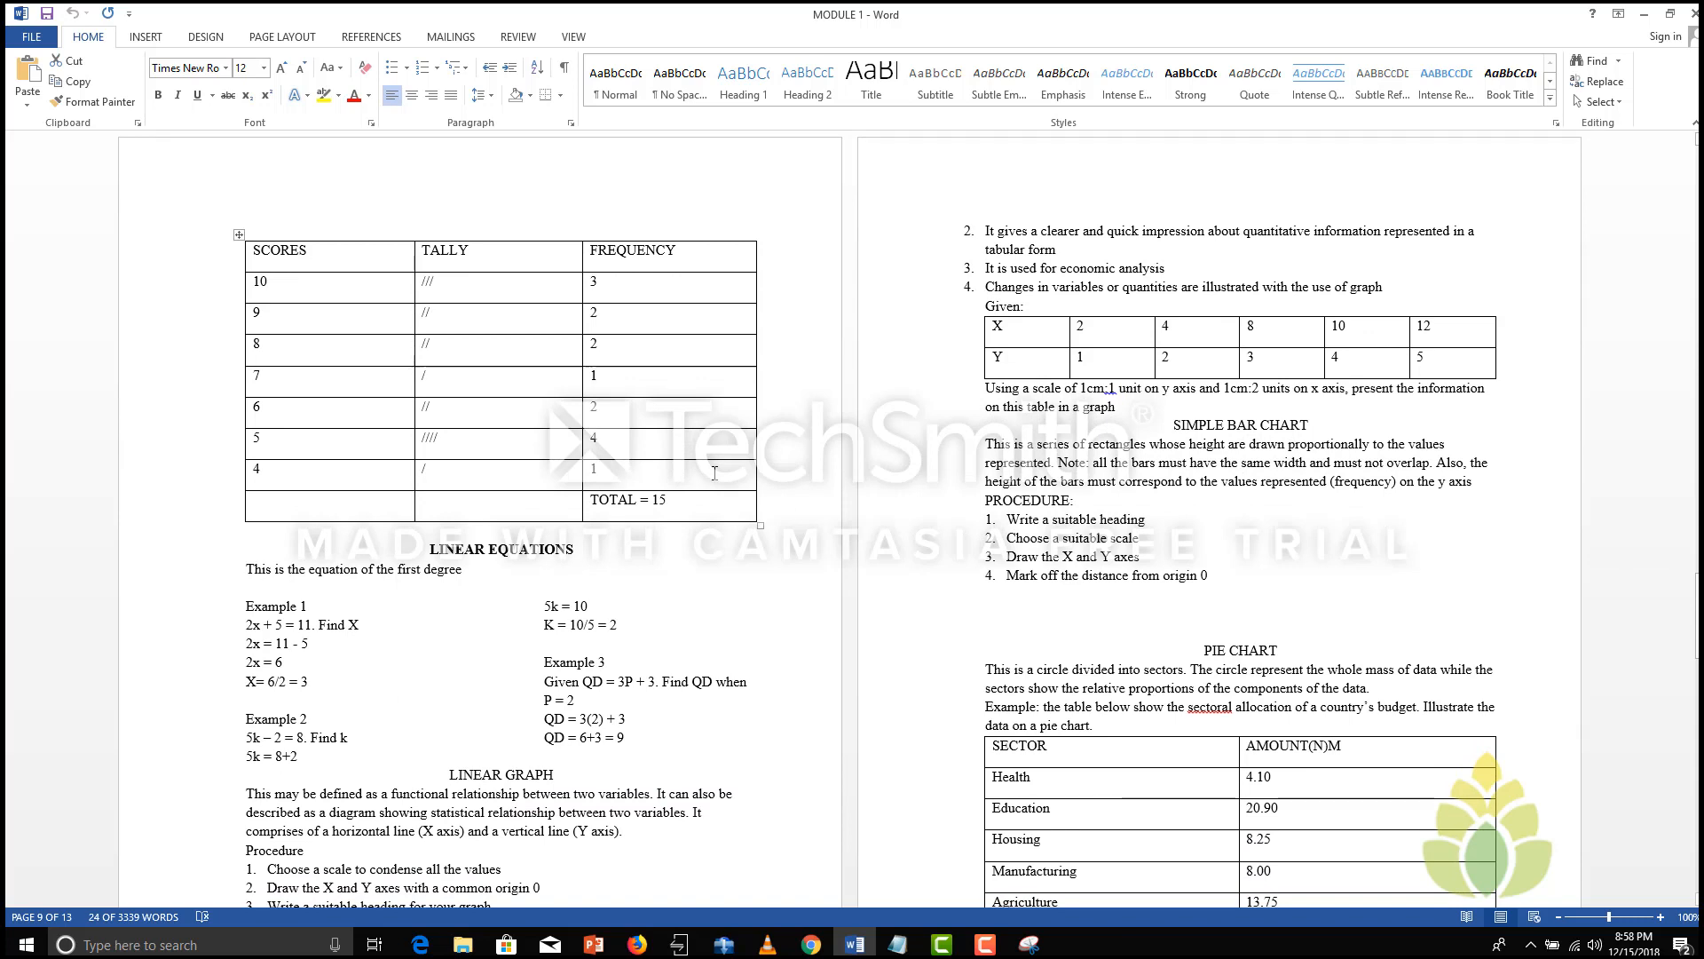
click(1028, 943)
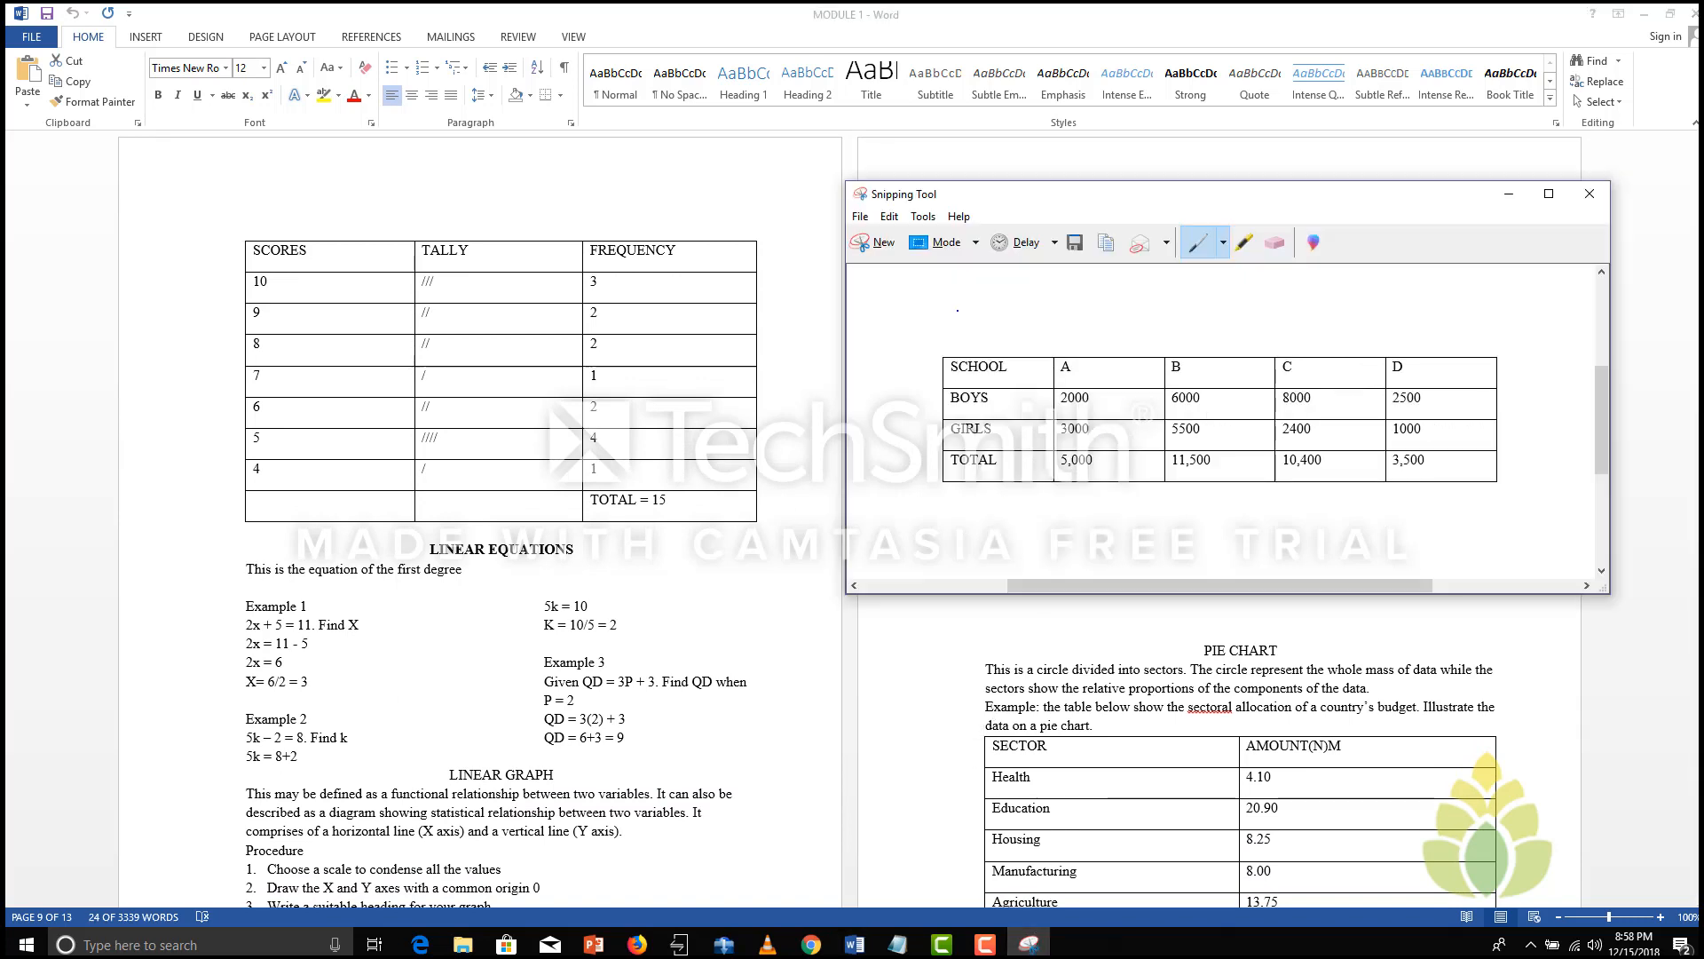
click(879, 245)
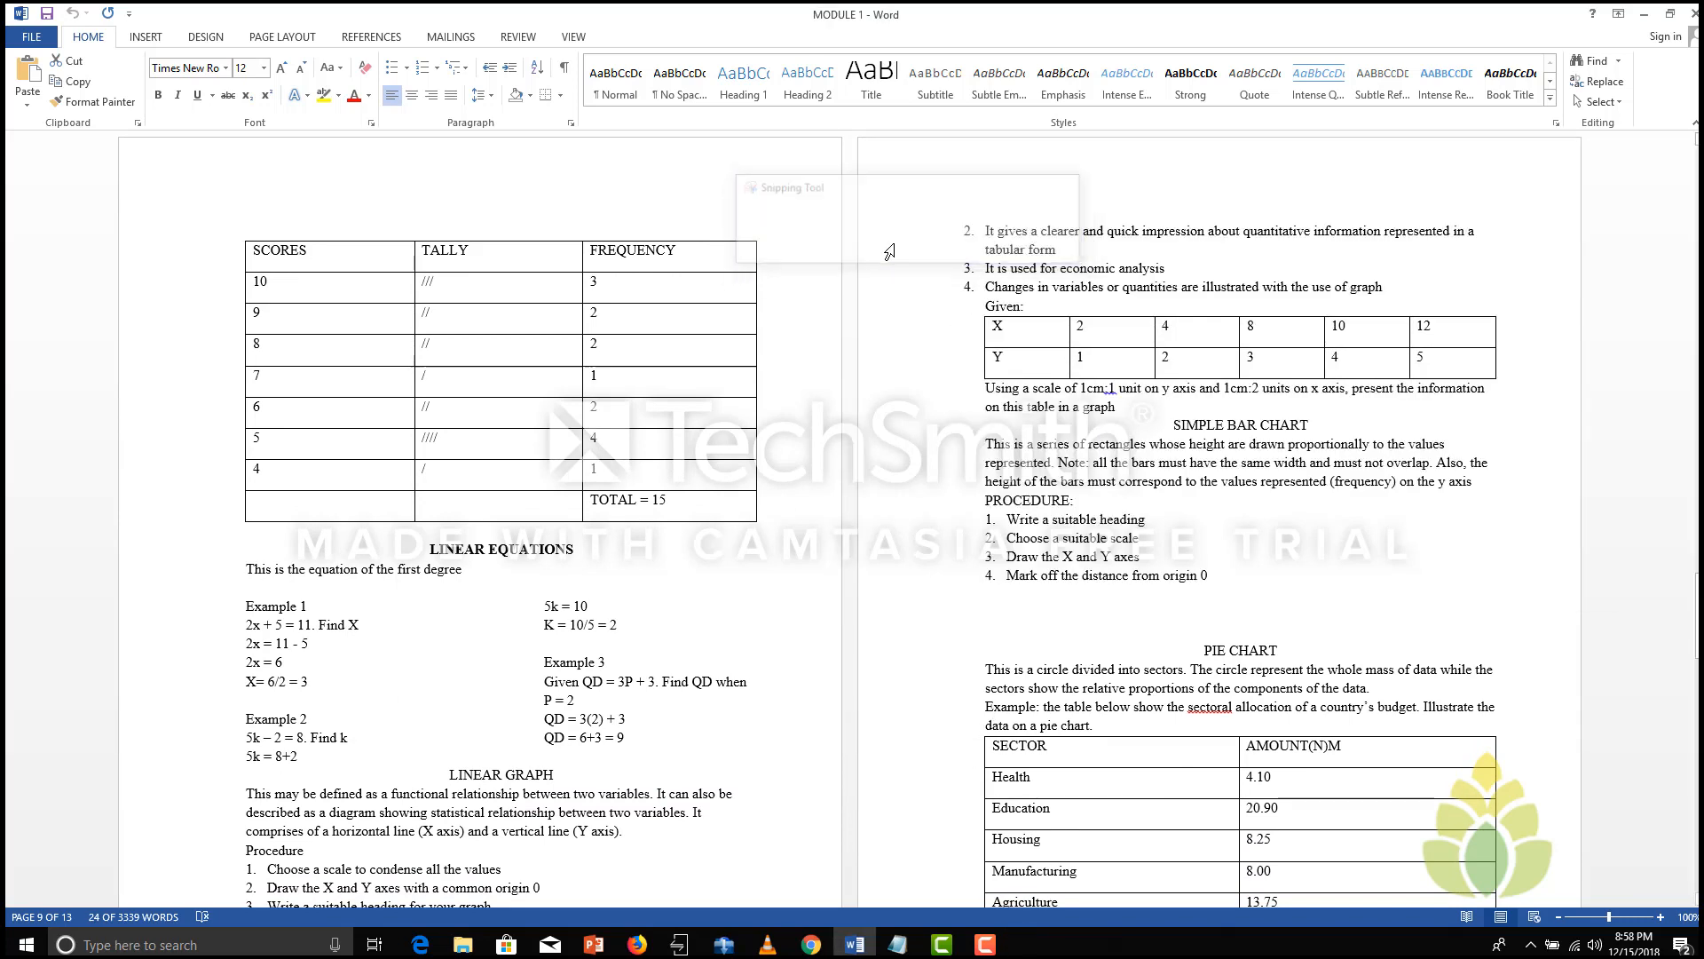
drag(238, 230, 768, 527)
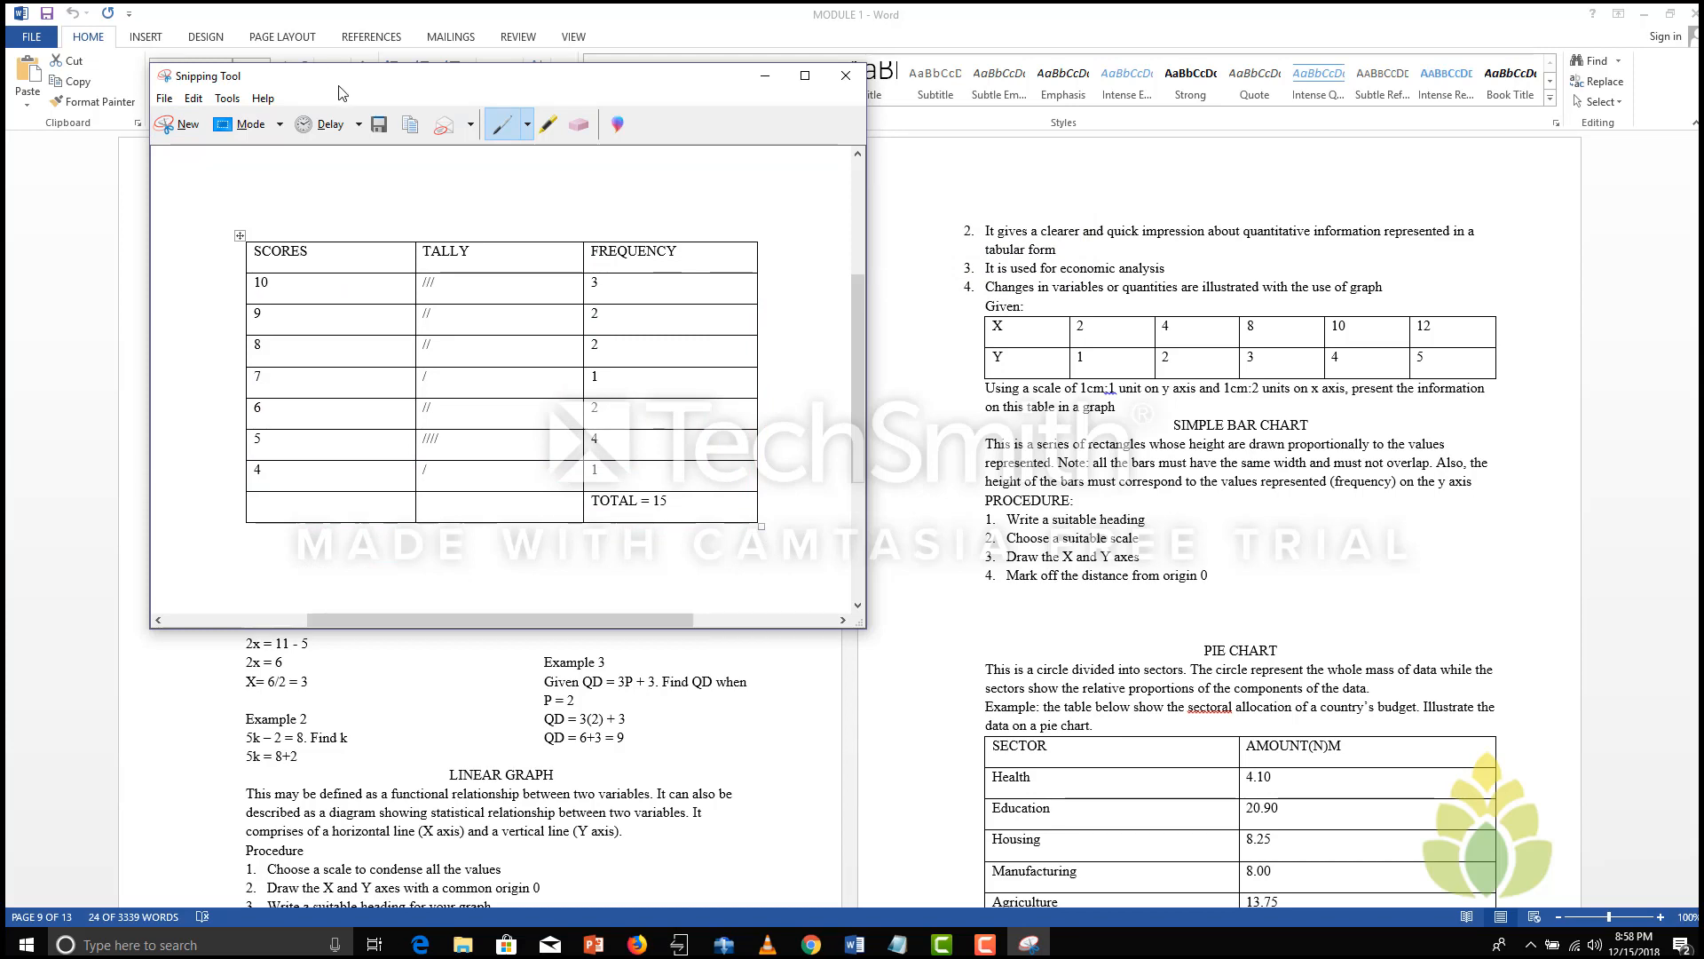
click(379, 125)
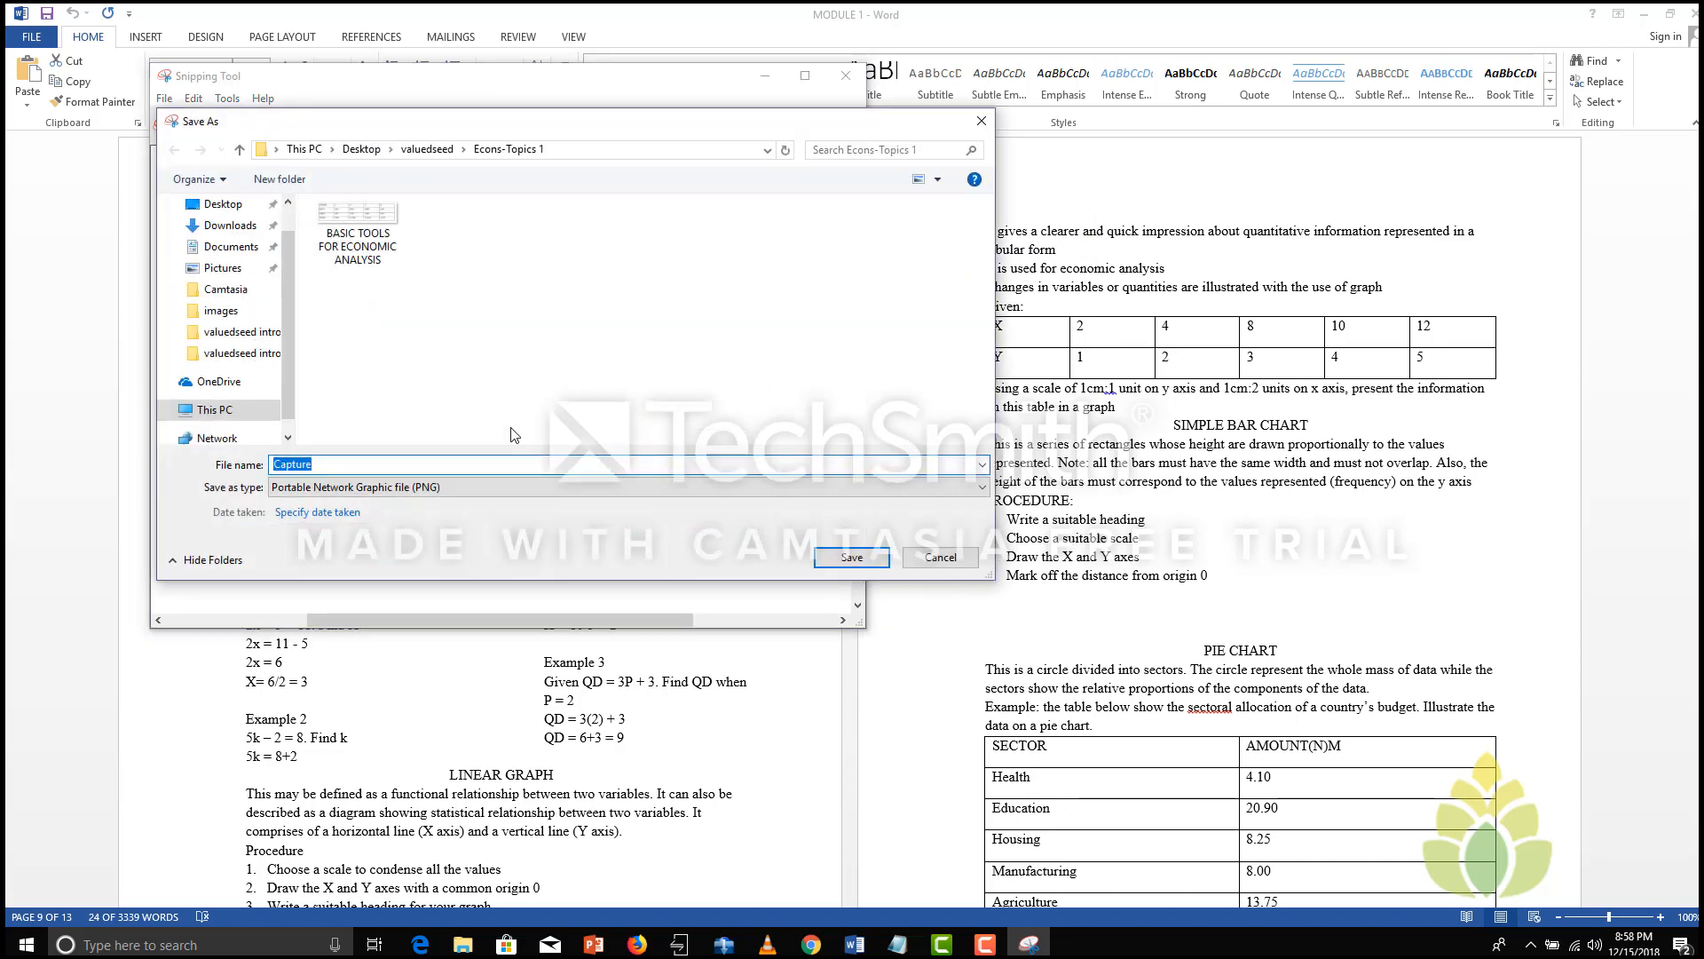
text(Frequency)
click(884, 557)
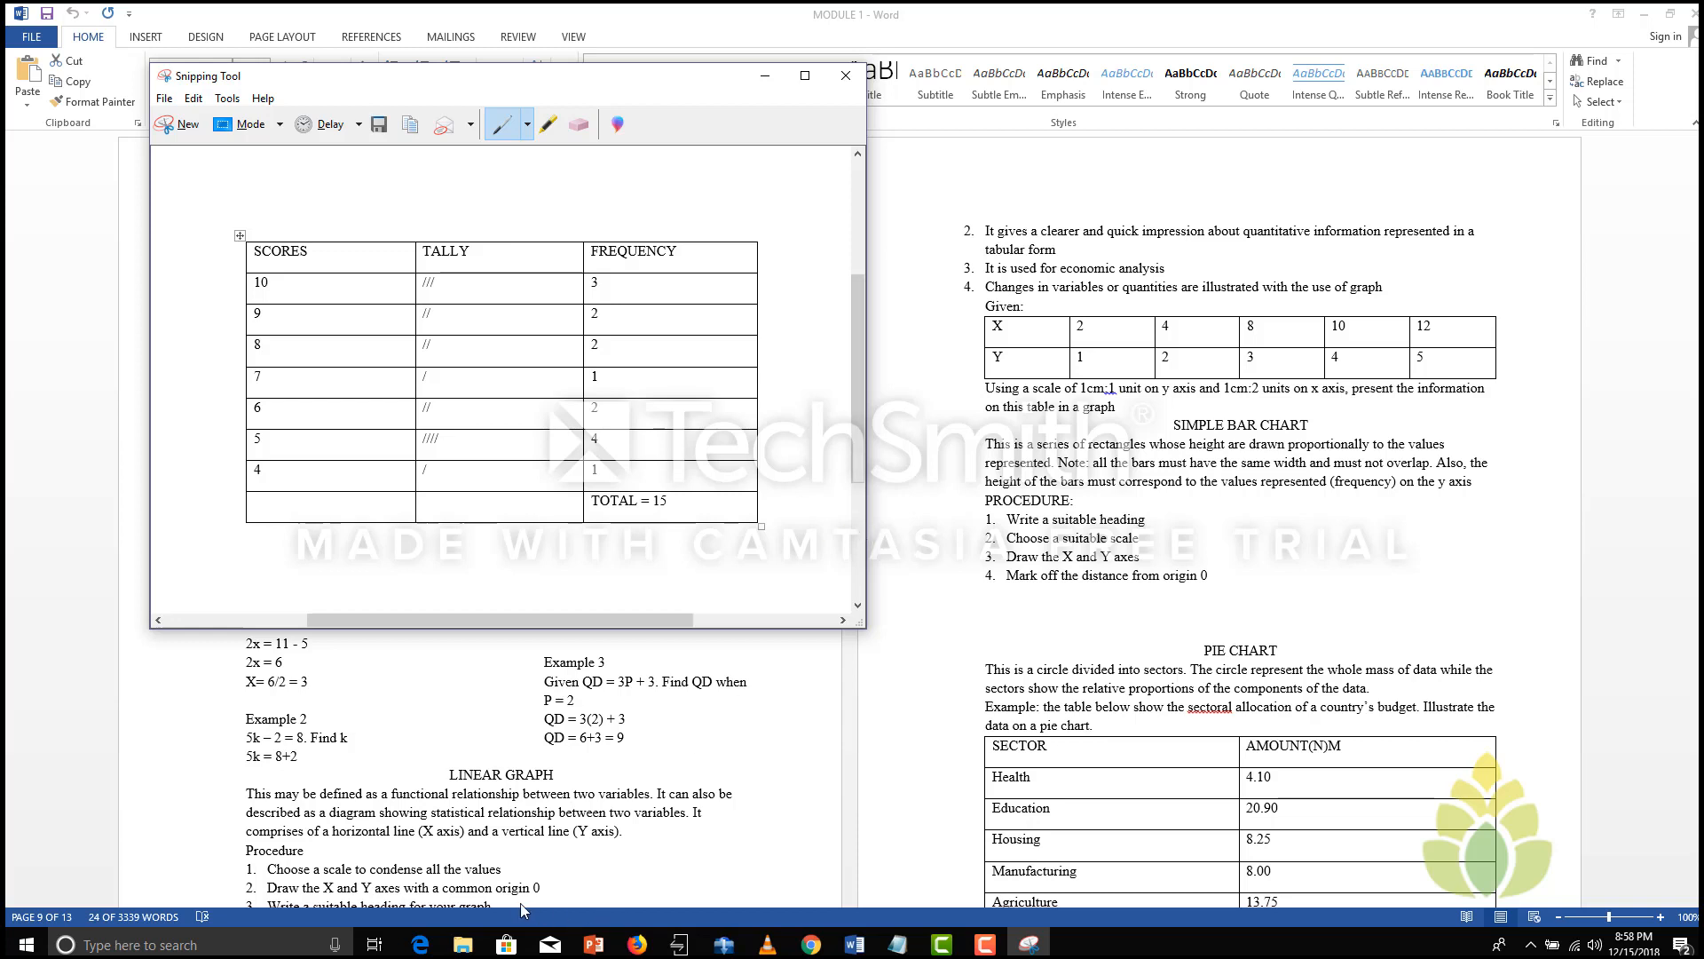
Step: In Edge, start an image insertion below the Example 2 question and choose the Frequency file from the Econs-Topics 1 folder
click(420, 945)
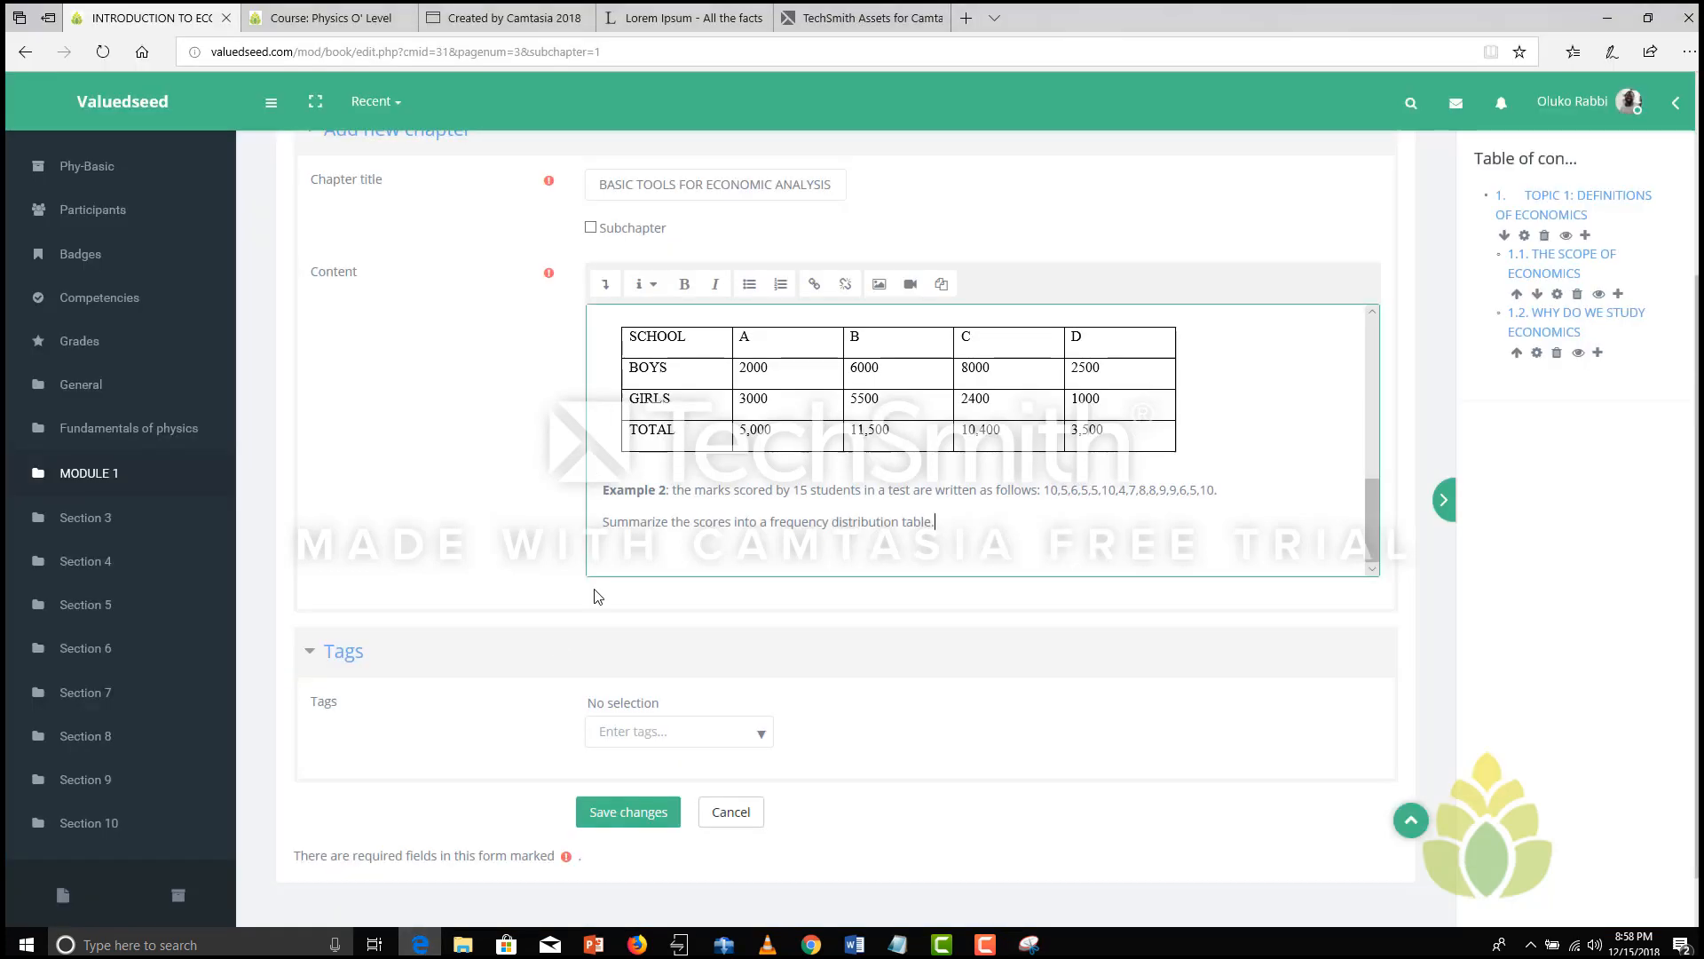
click(948, 540)
key(Return)
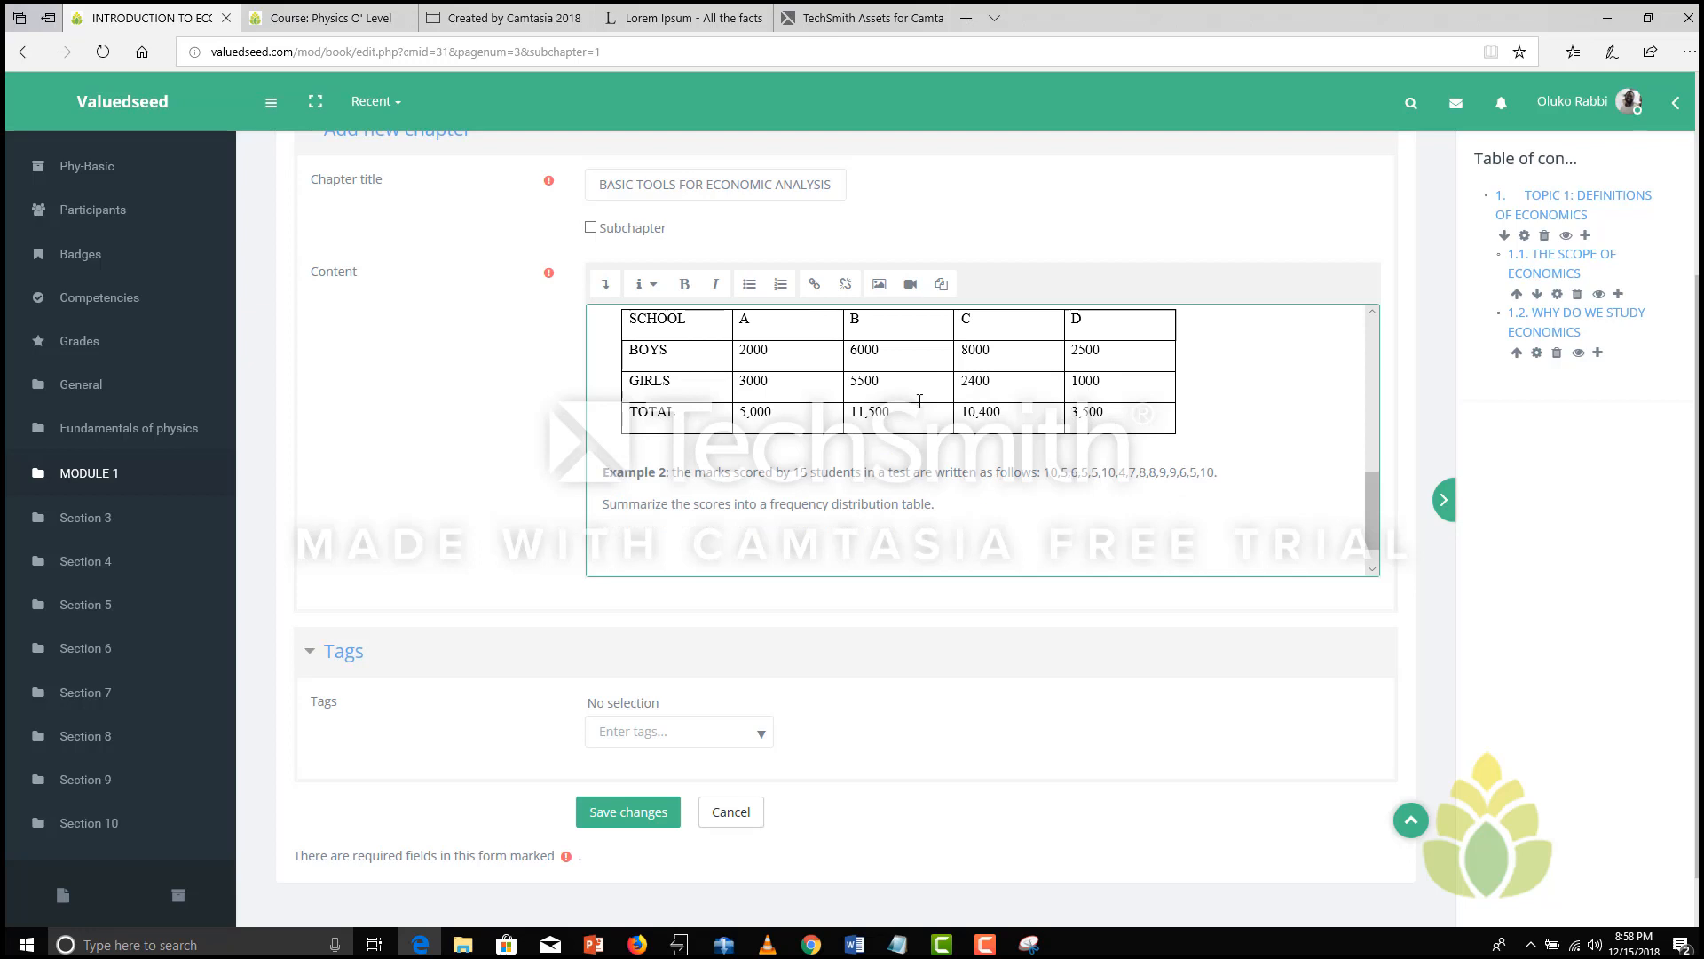
click(879, 284)
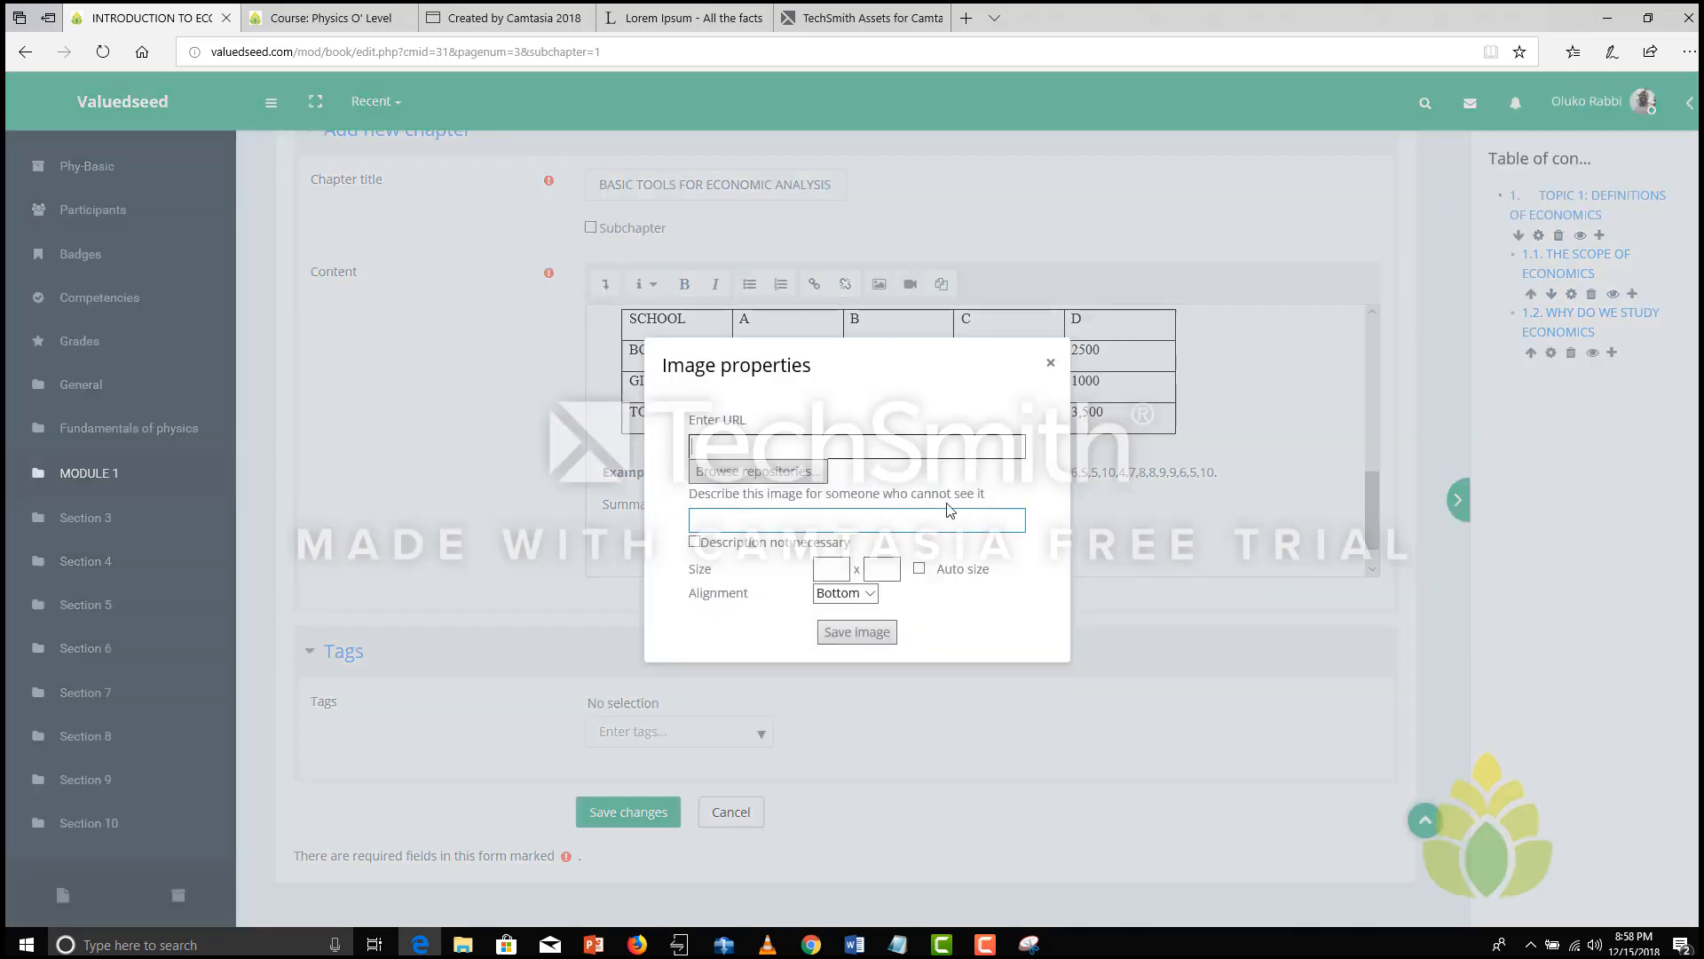
click(774, 476)
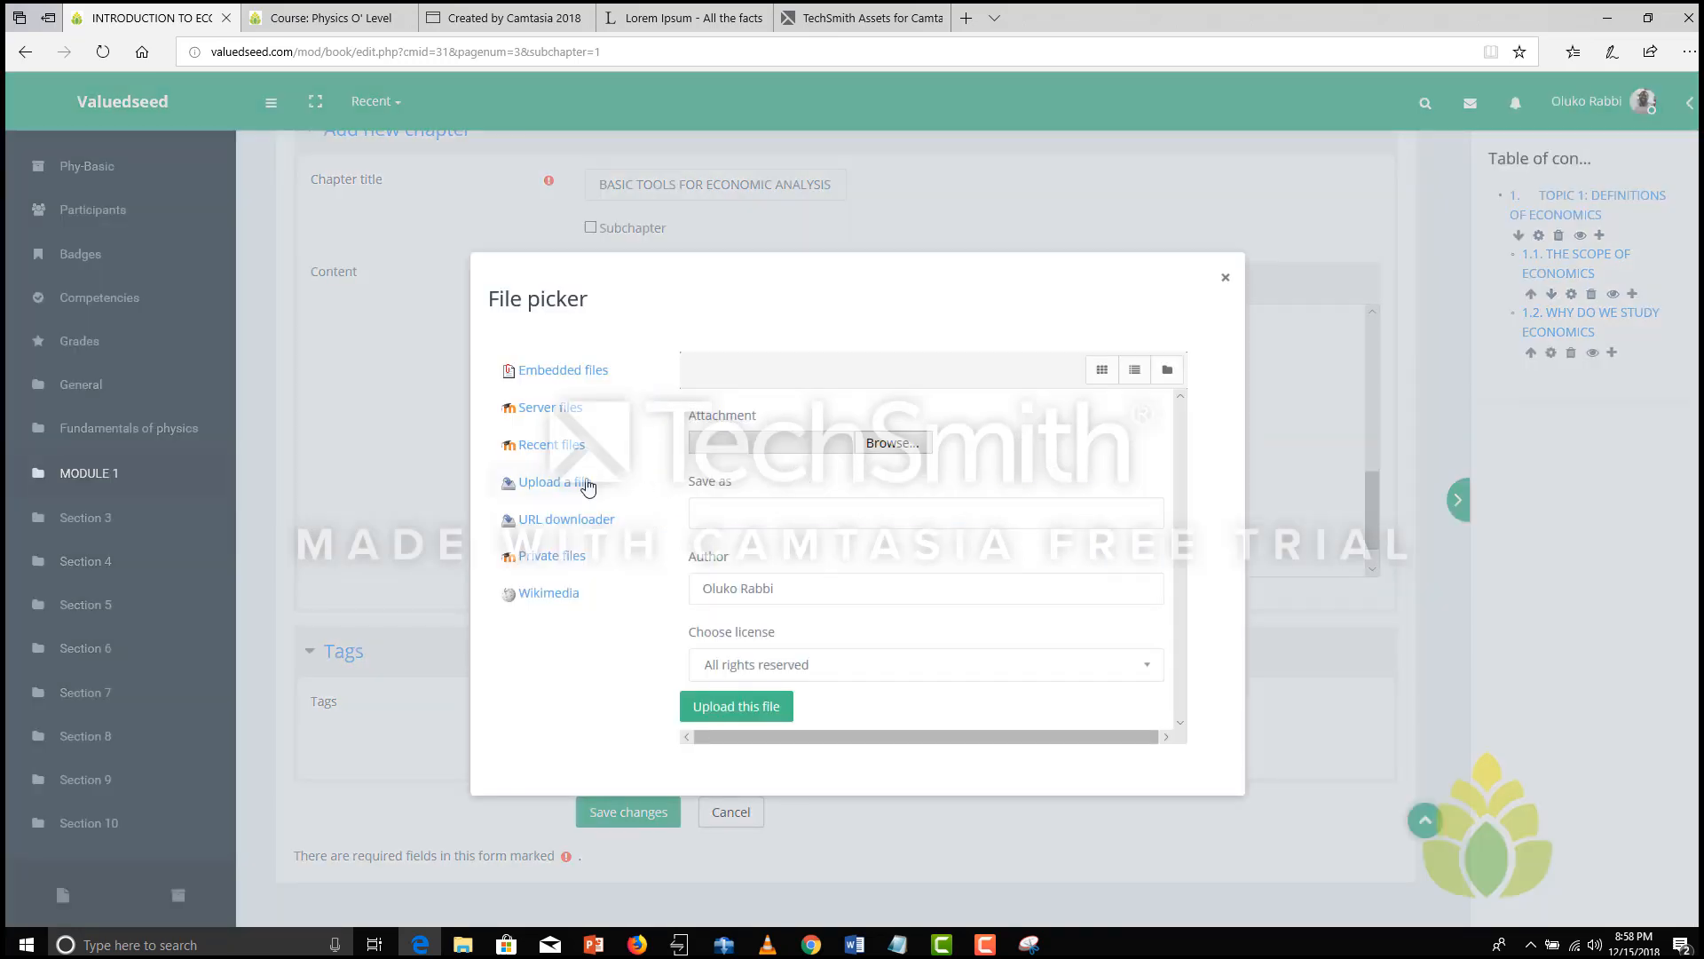
click(892, 443)
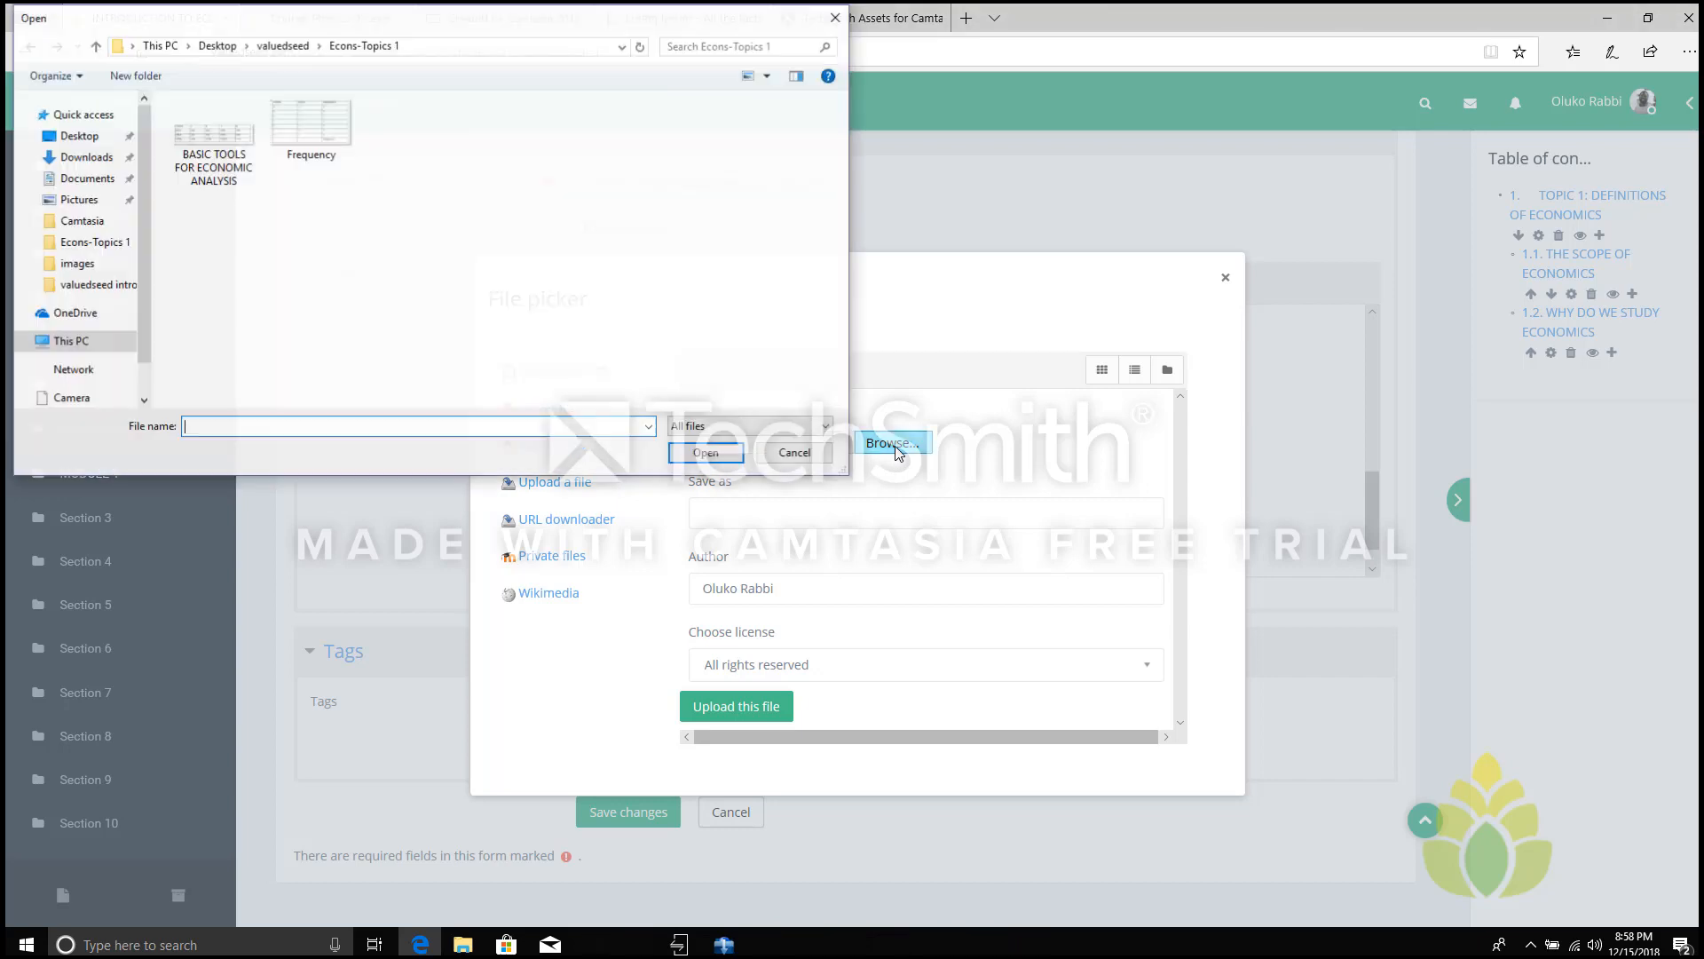
click(350, 160)
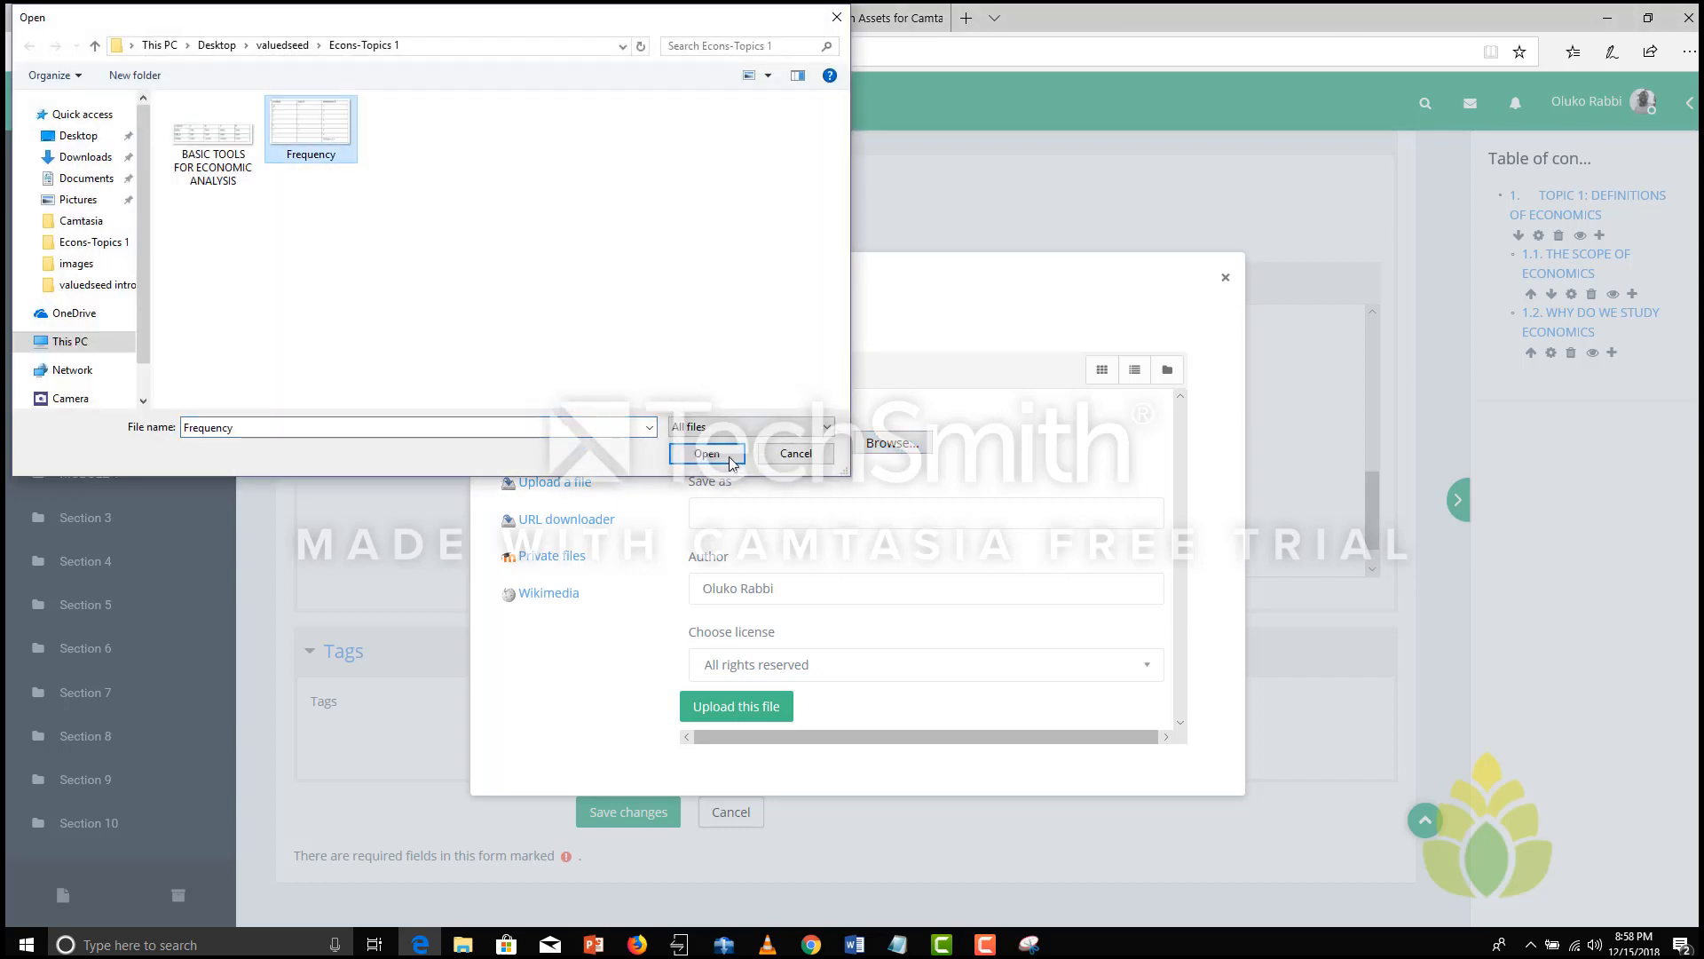
click(706, 454)
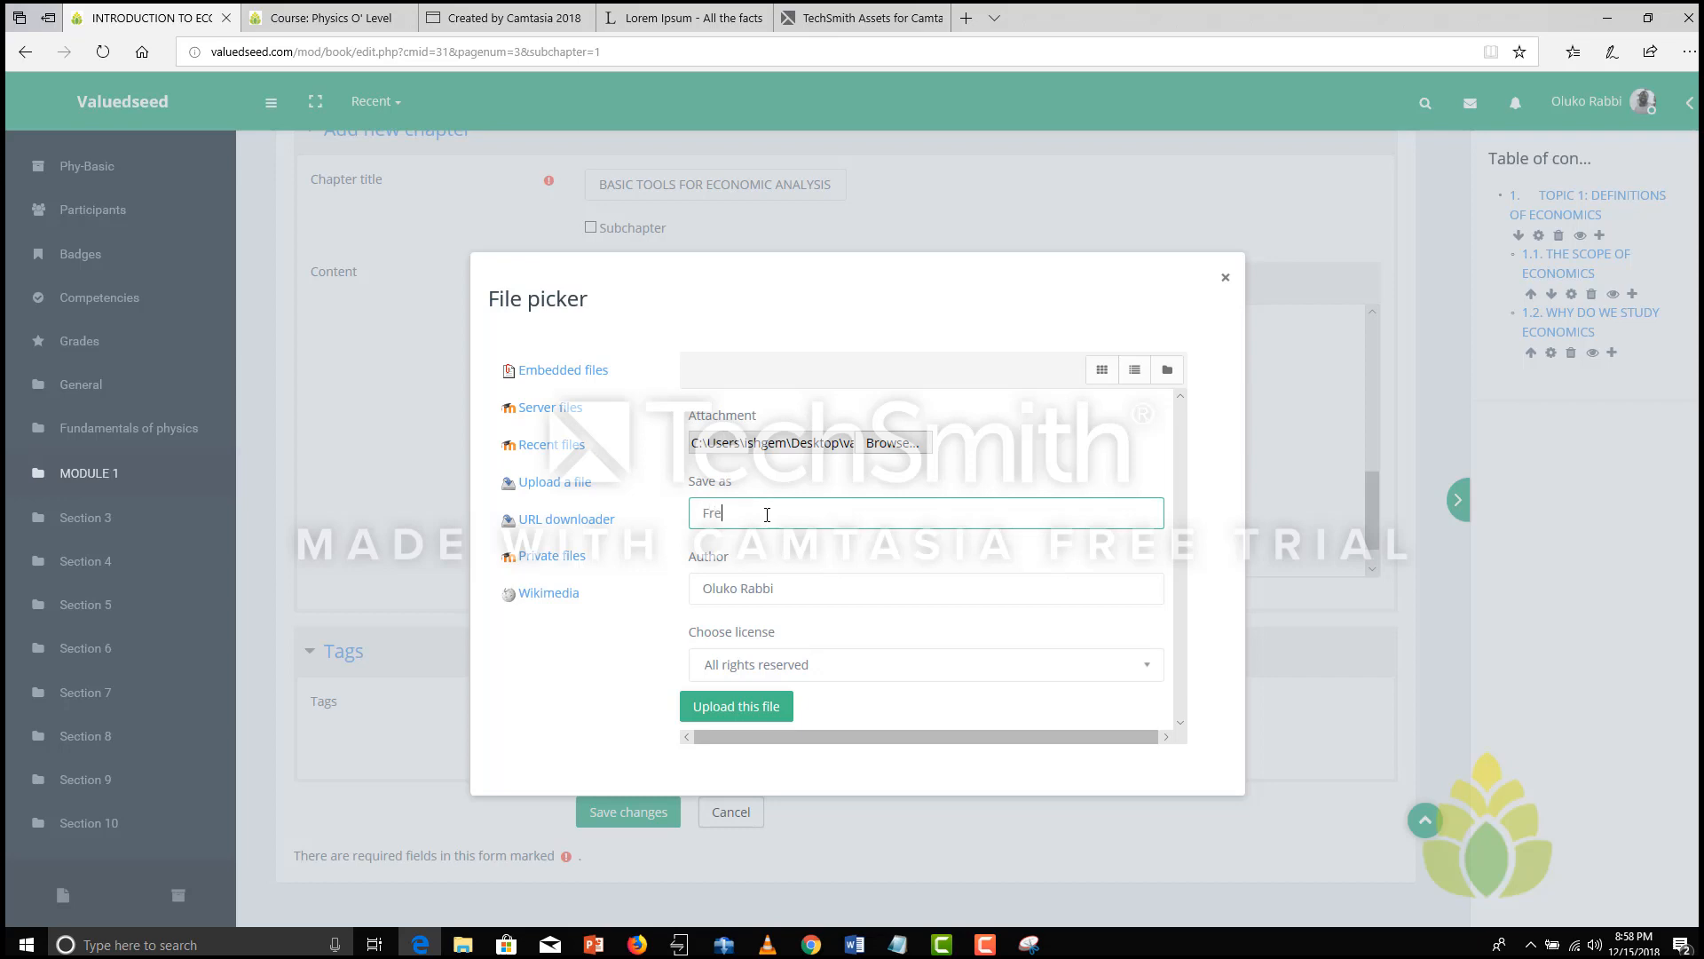
Step: Upload the image as Frequency, describe it as Frequency, and insert it into the chapter content
text(ncy)
click(739, 714)
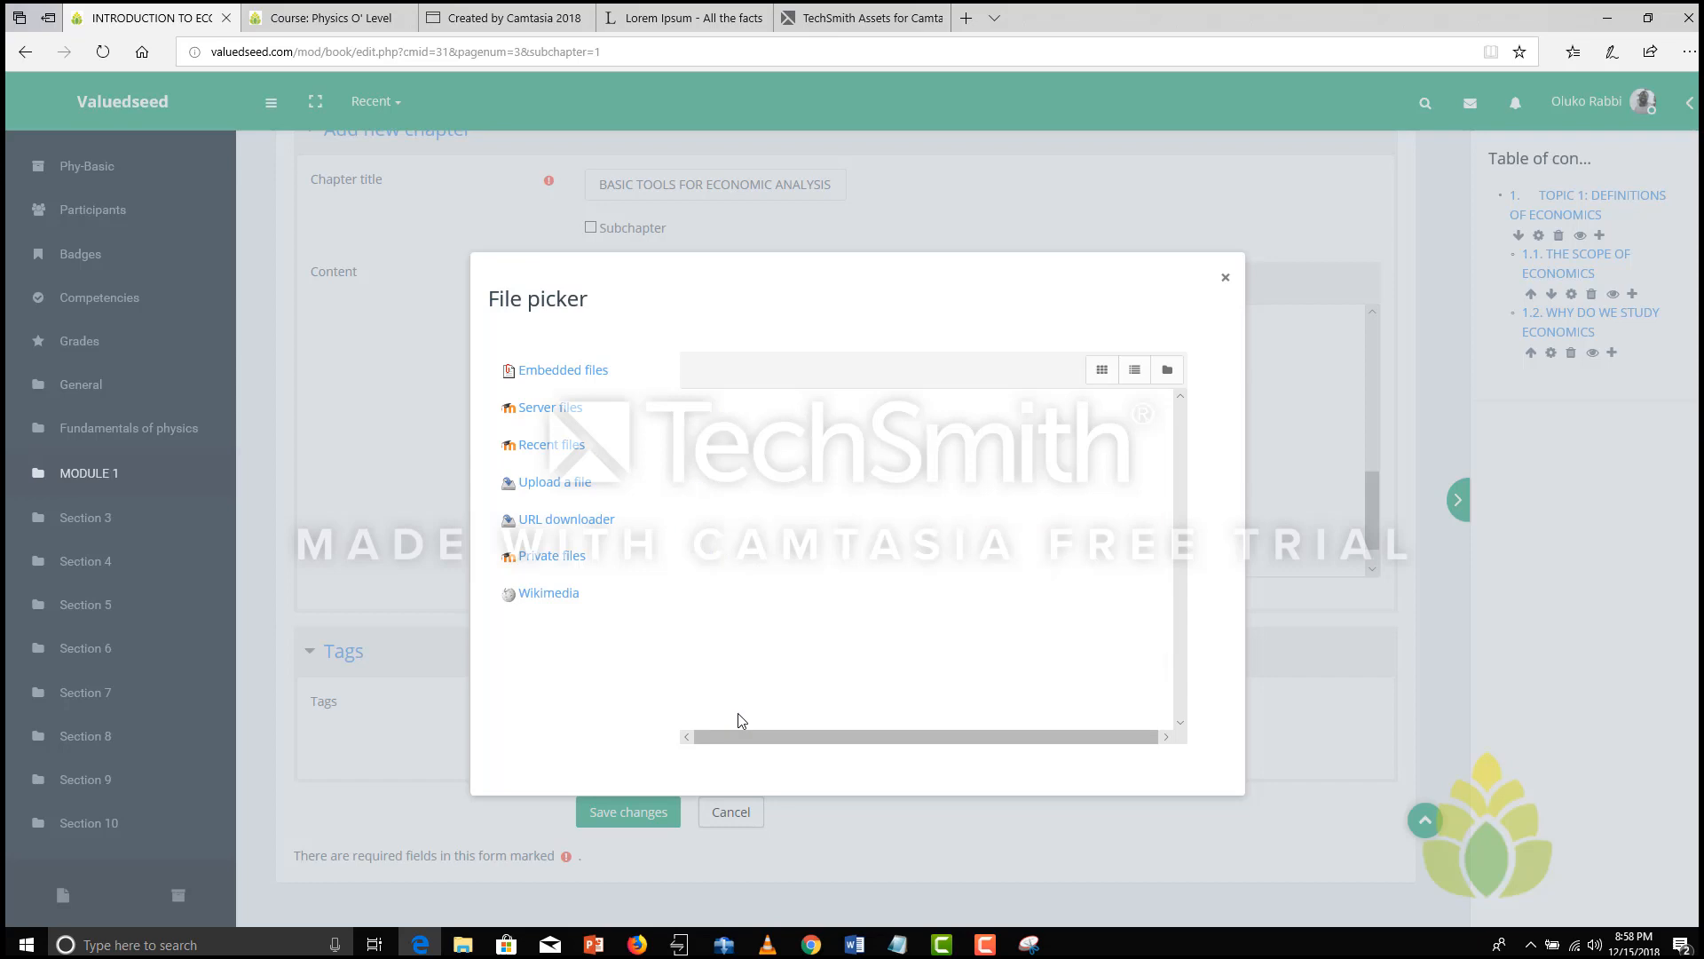
click(771, 432)
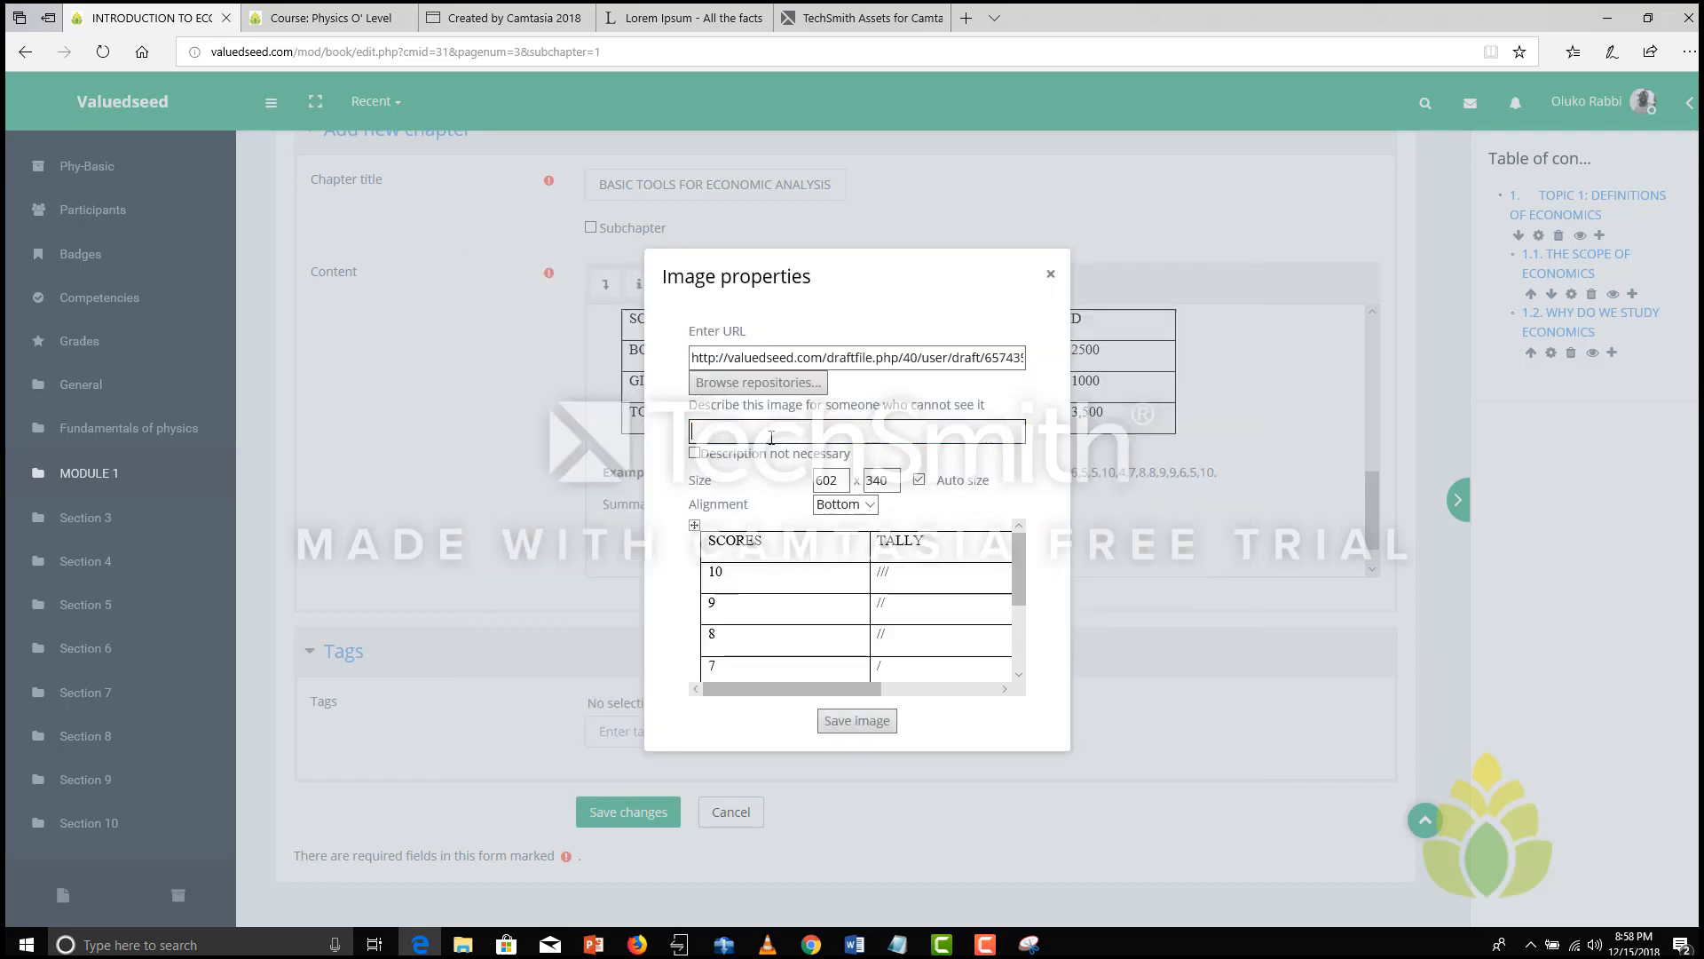
text(Frequency)
click(839, 724)
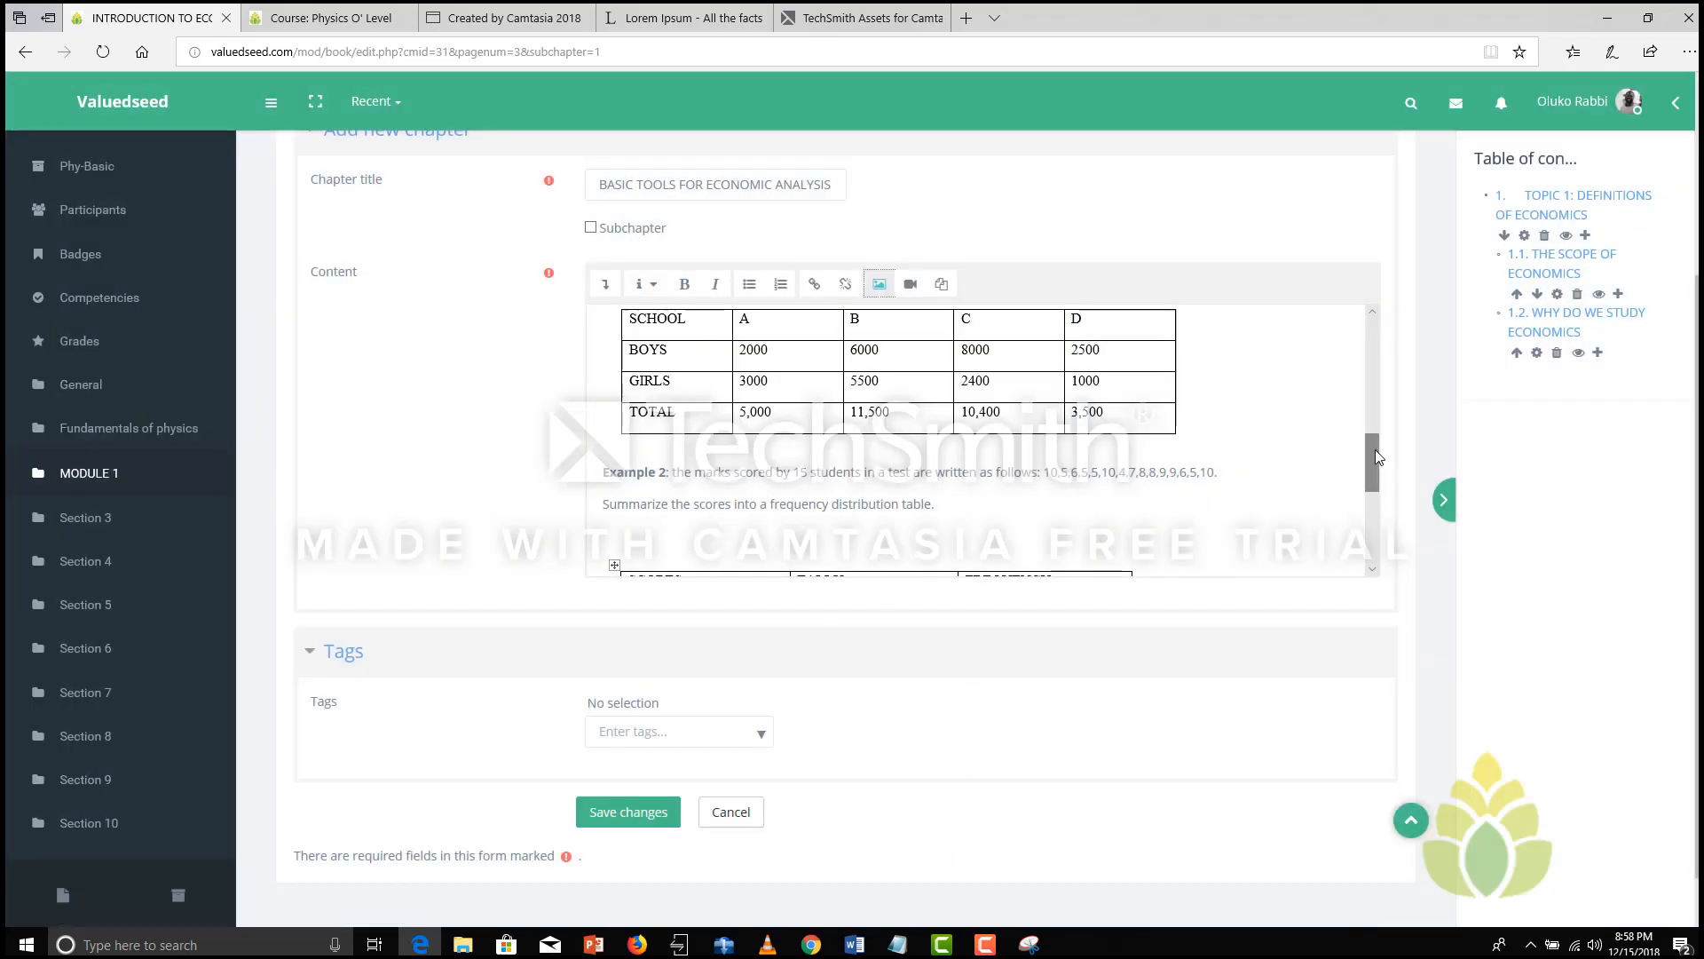
drag(1373, 446, 1388, 523)
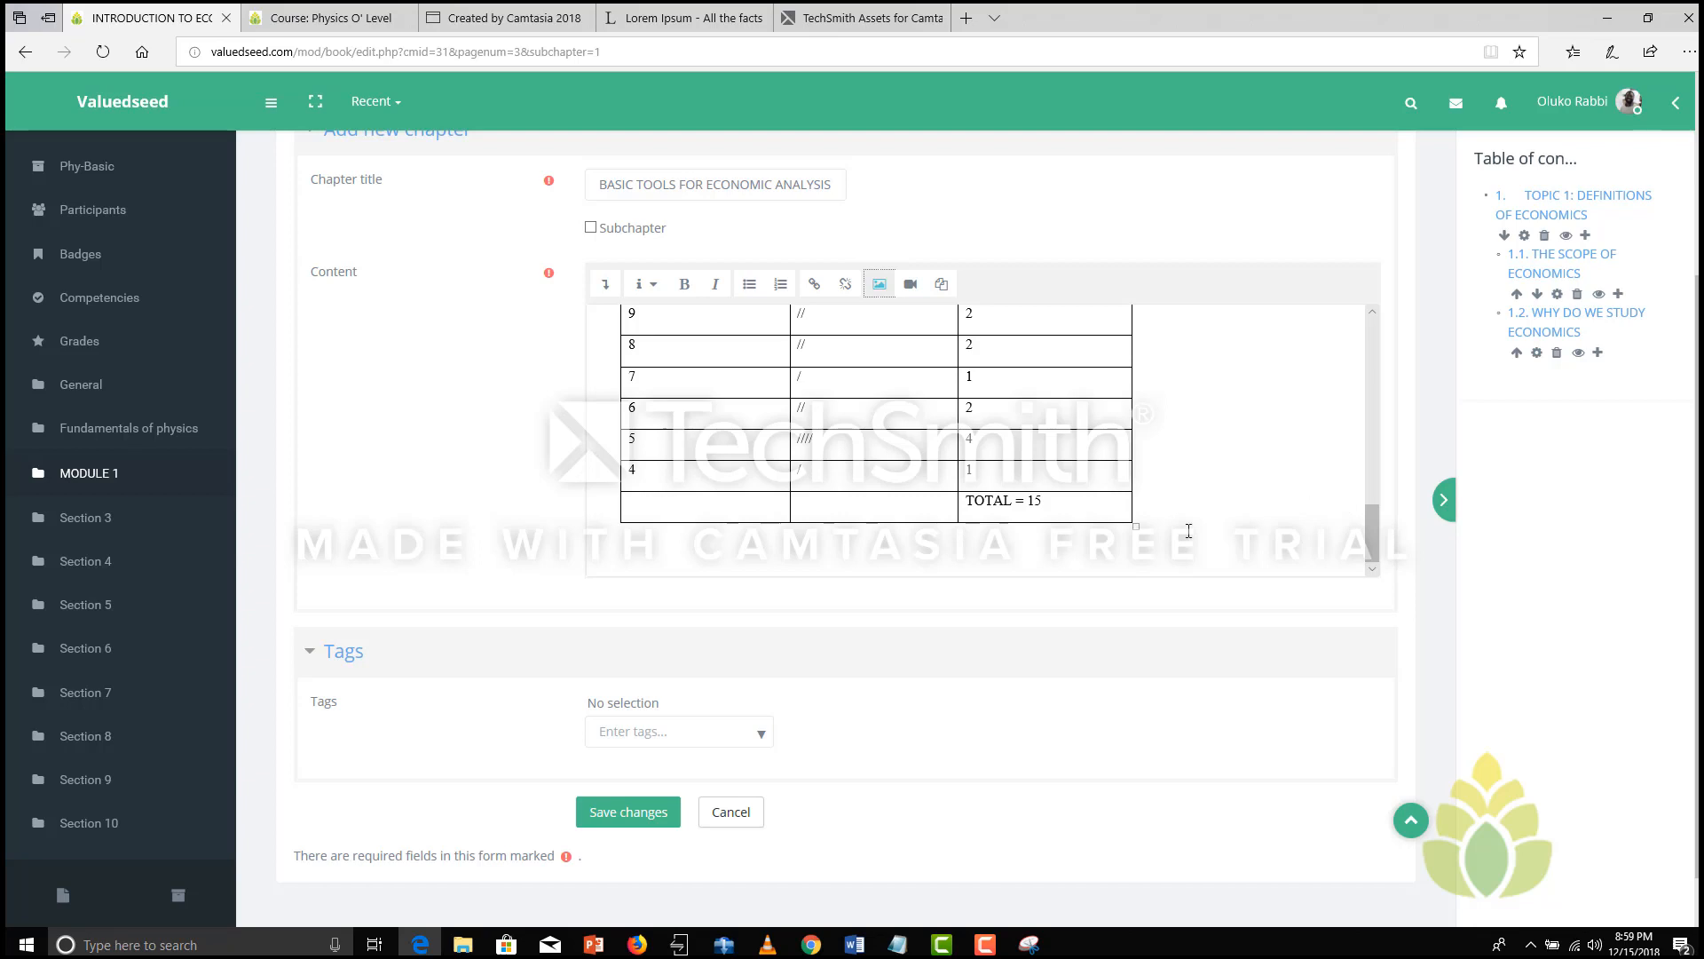
click(854, 944)
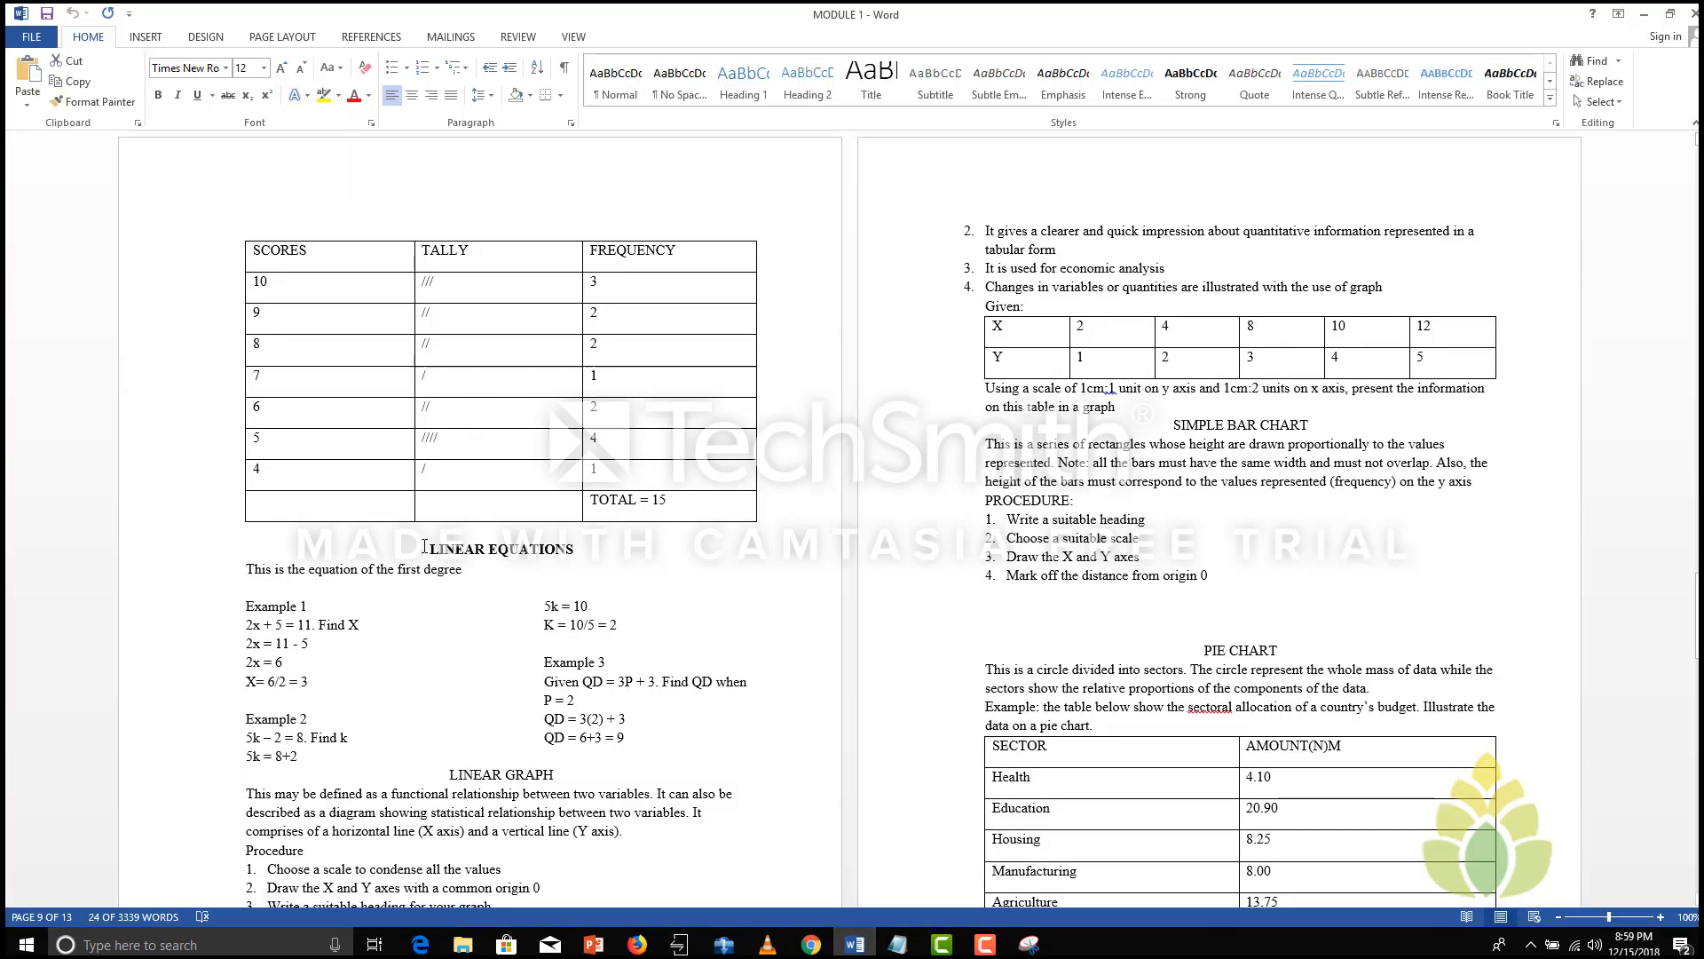
drag(425, 546, 540, 769)
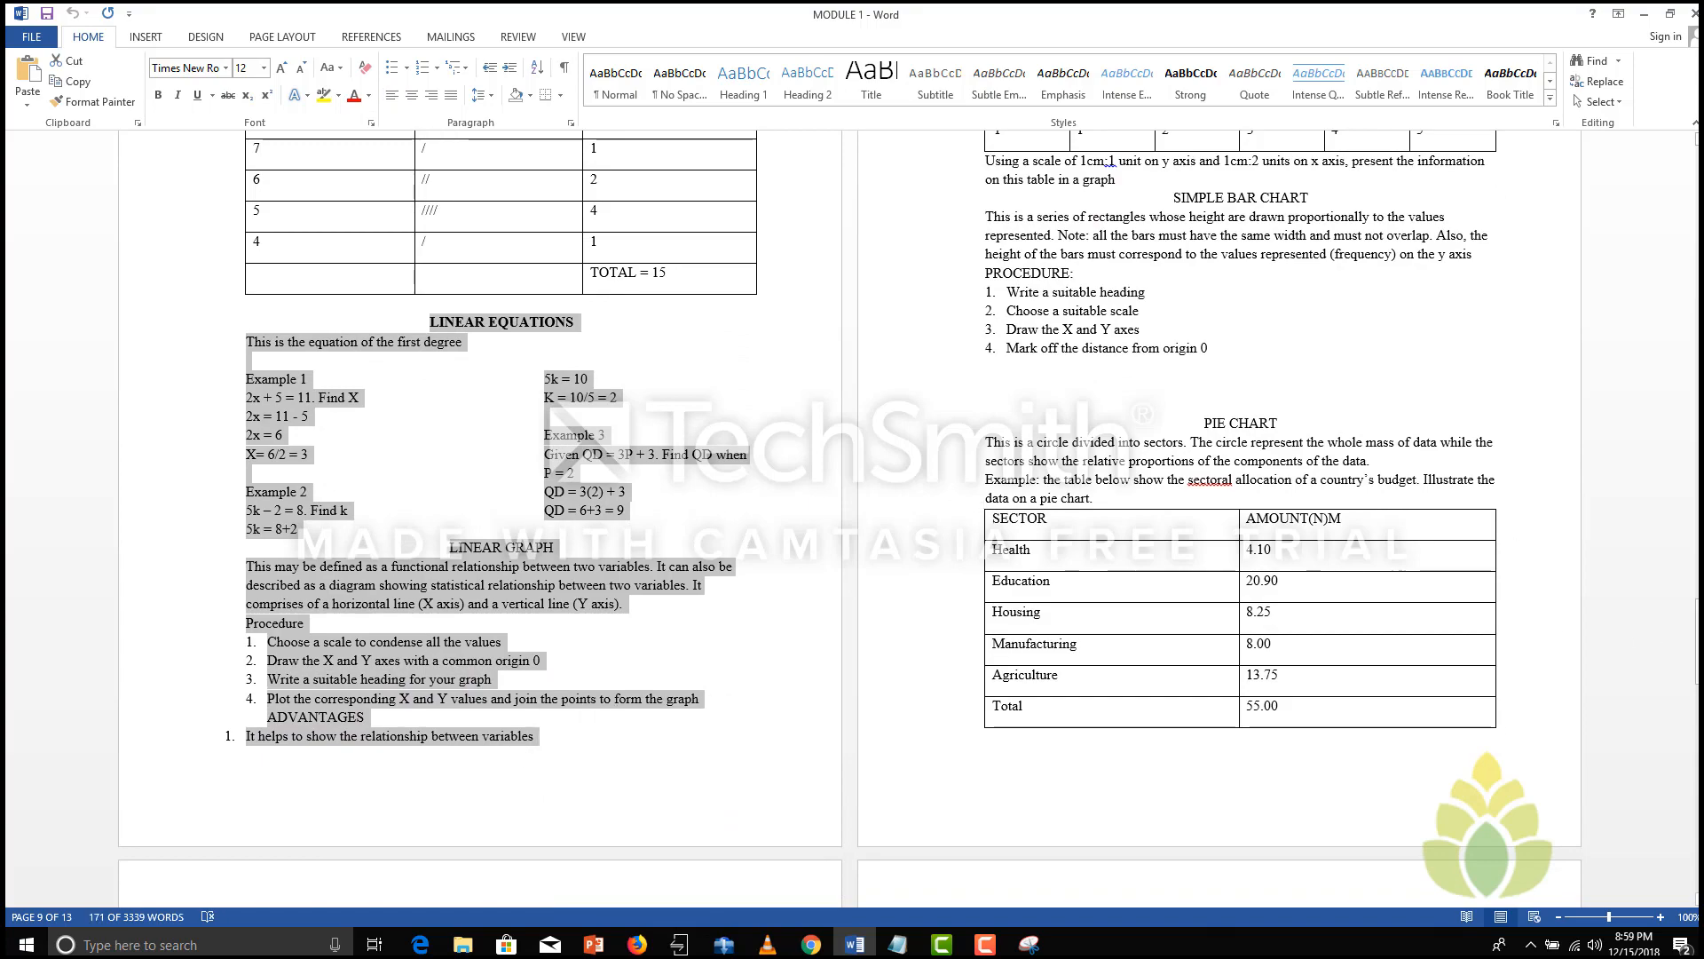
mouse_move(1697, 613)
mouse_down()
mouse_move(1696, 649)
mouse_move(1696, 531)
mouse_move(1697, 639)
mouse_up()
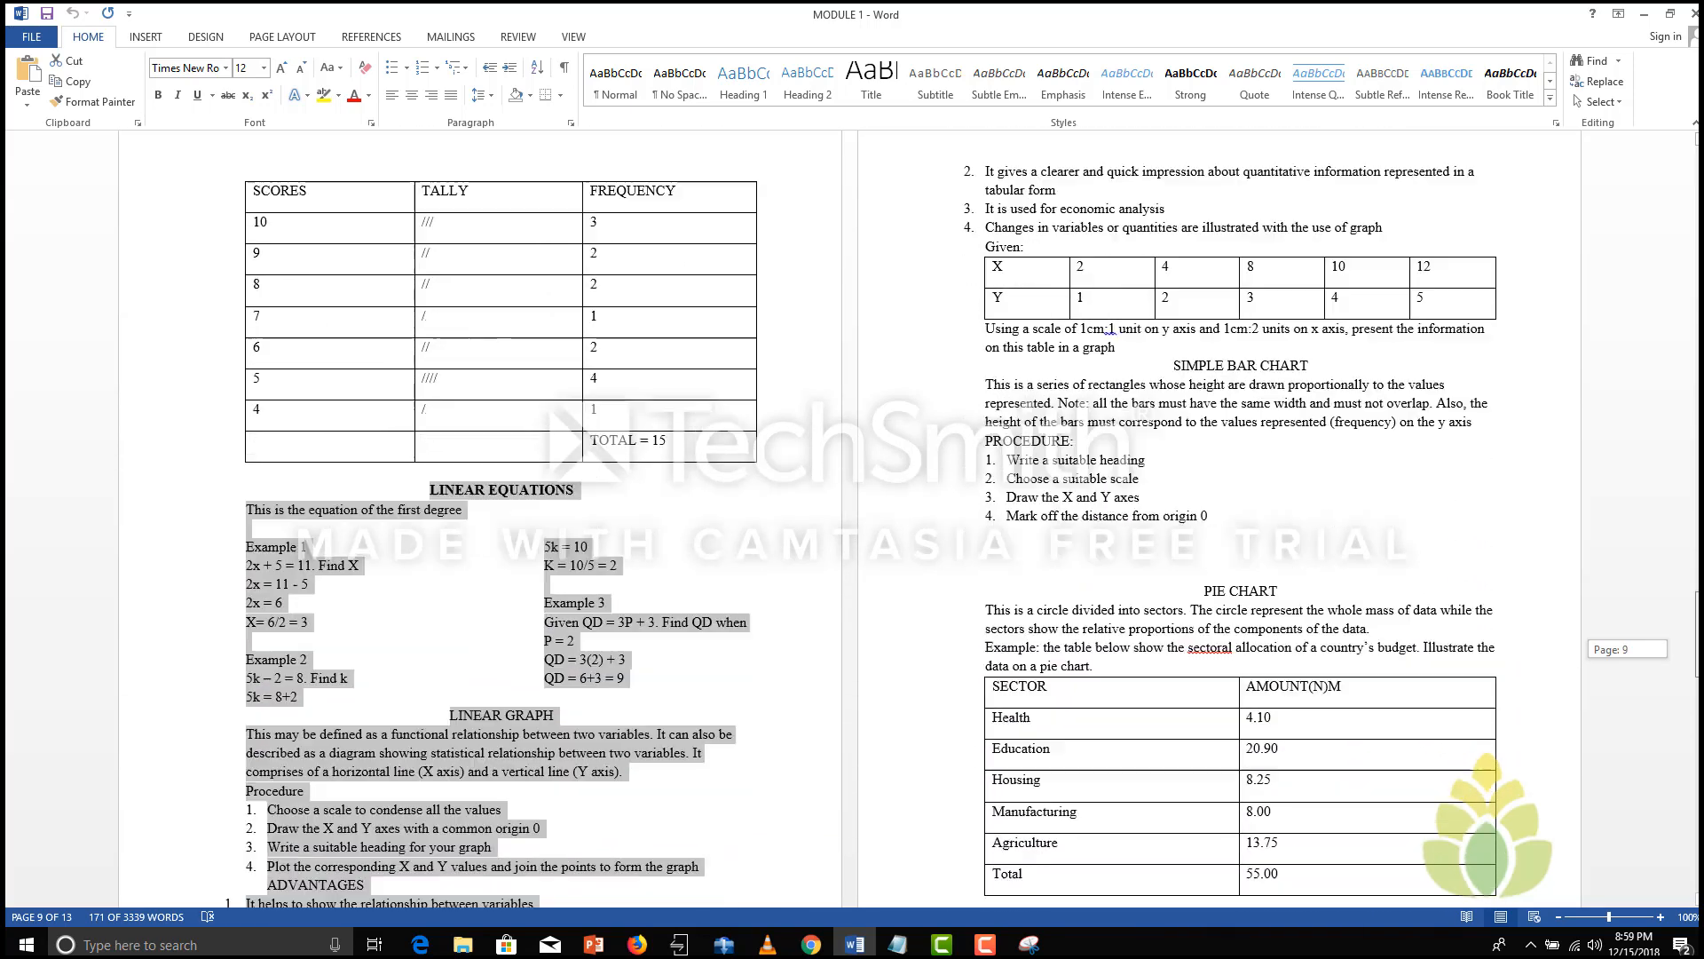
click(715, 396)
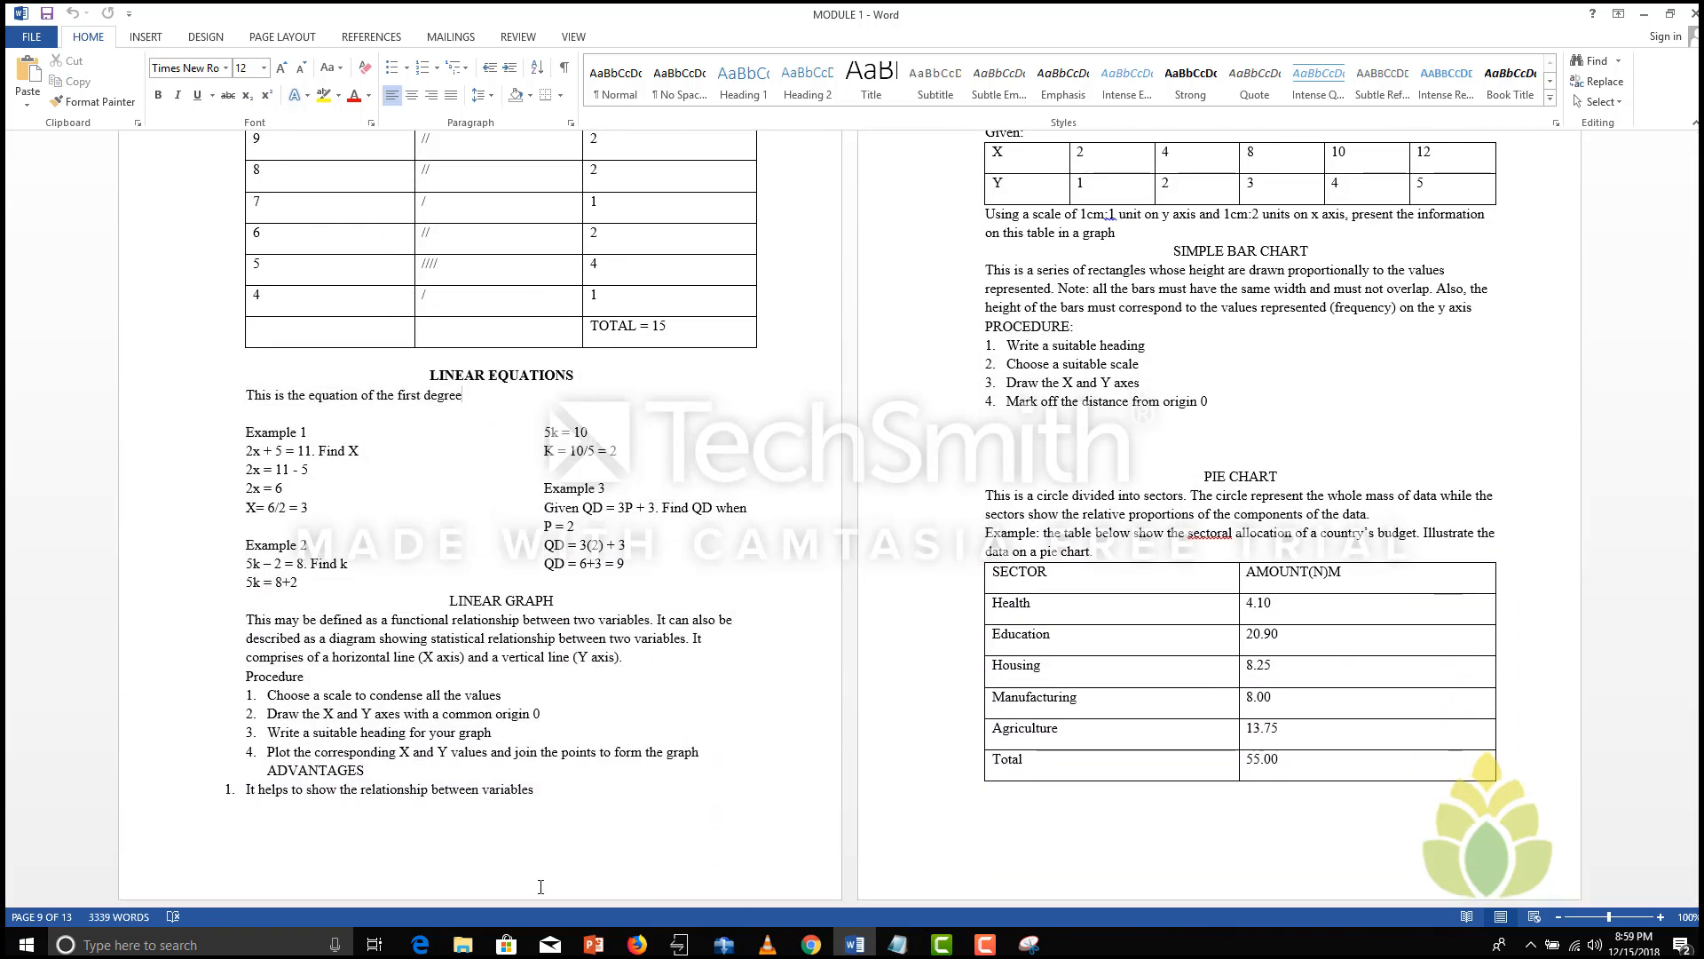
click(420, 944)
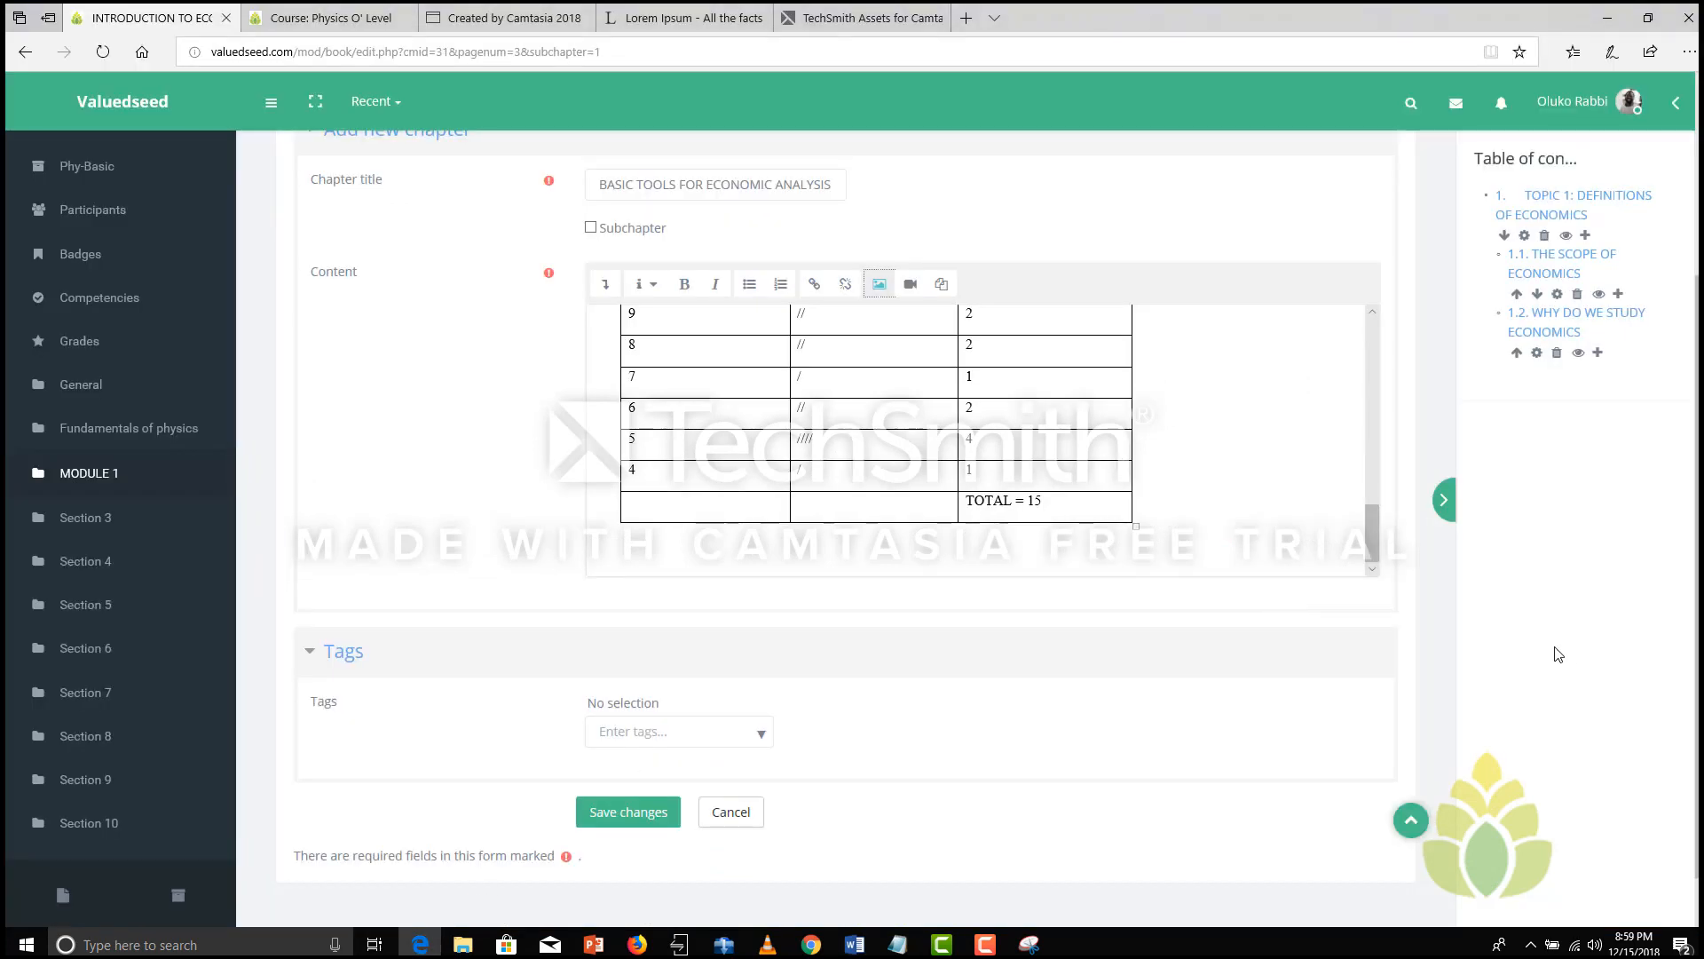
Step: Save the BASIC TOOLS FOR ECONOMIC ANALYSIS chapter
scroll(757, 724, up, 1)
scroll(757, 724, down, 2)
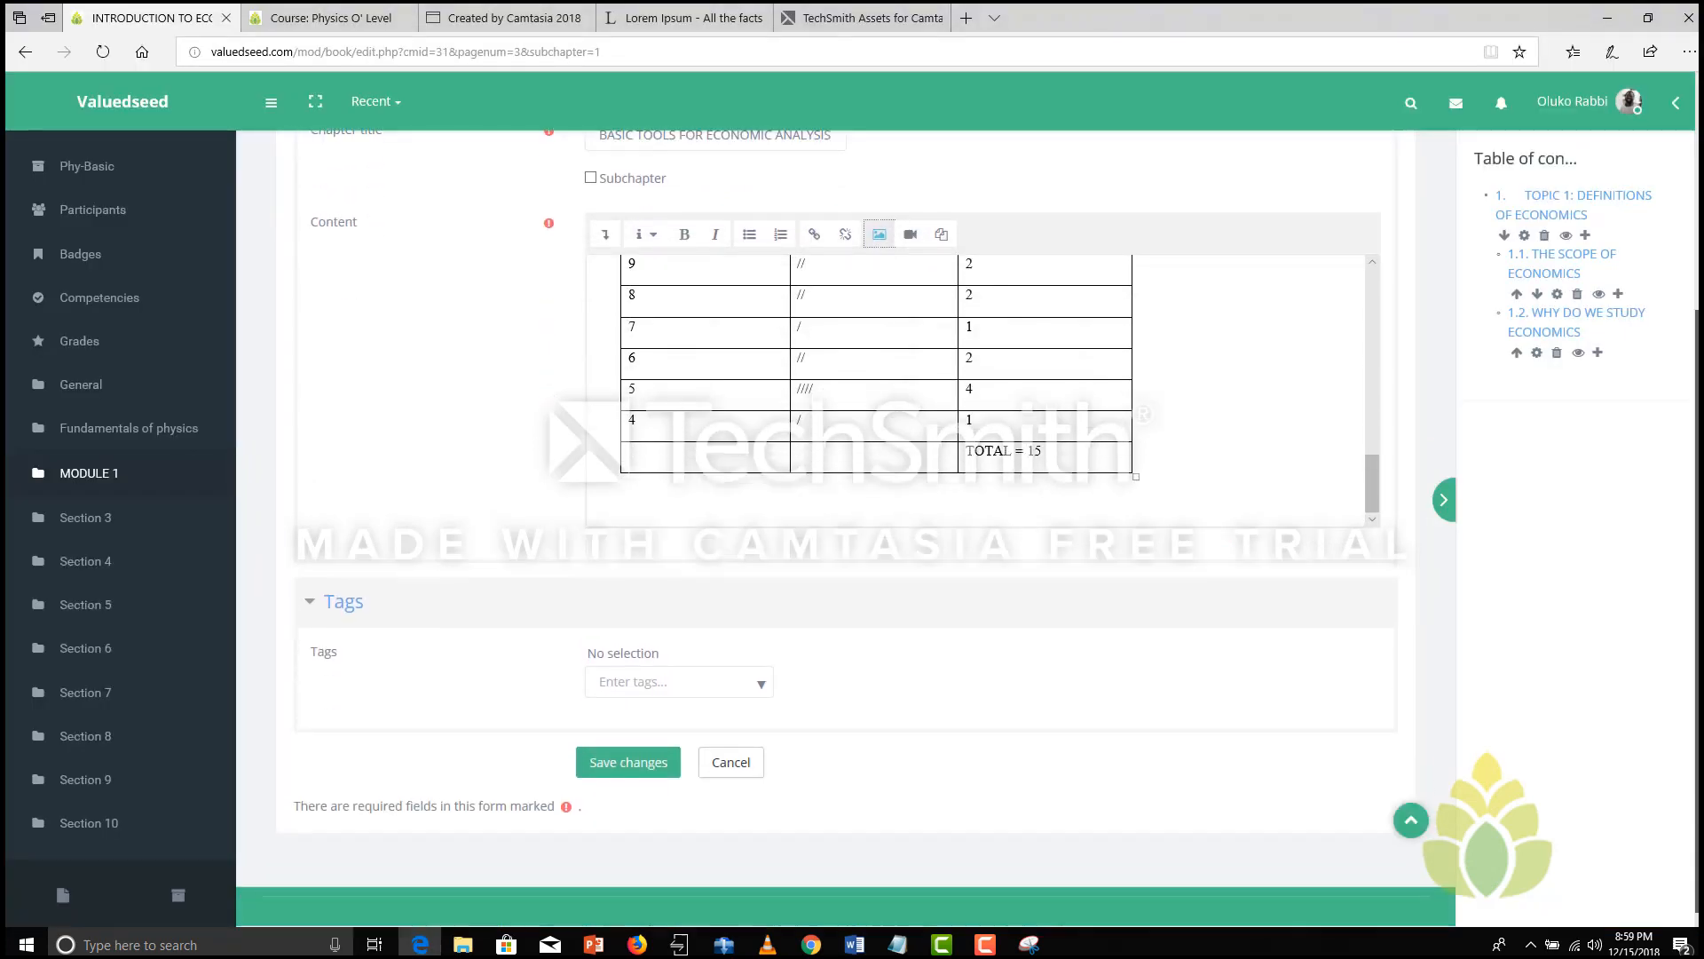
click(623, 761)
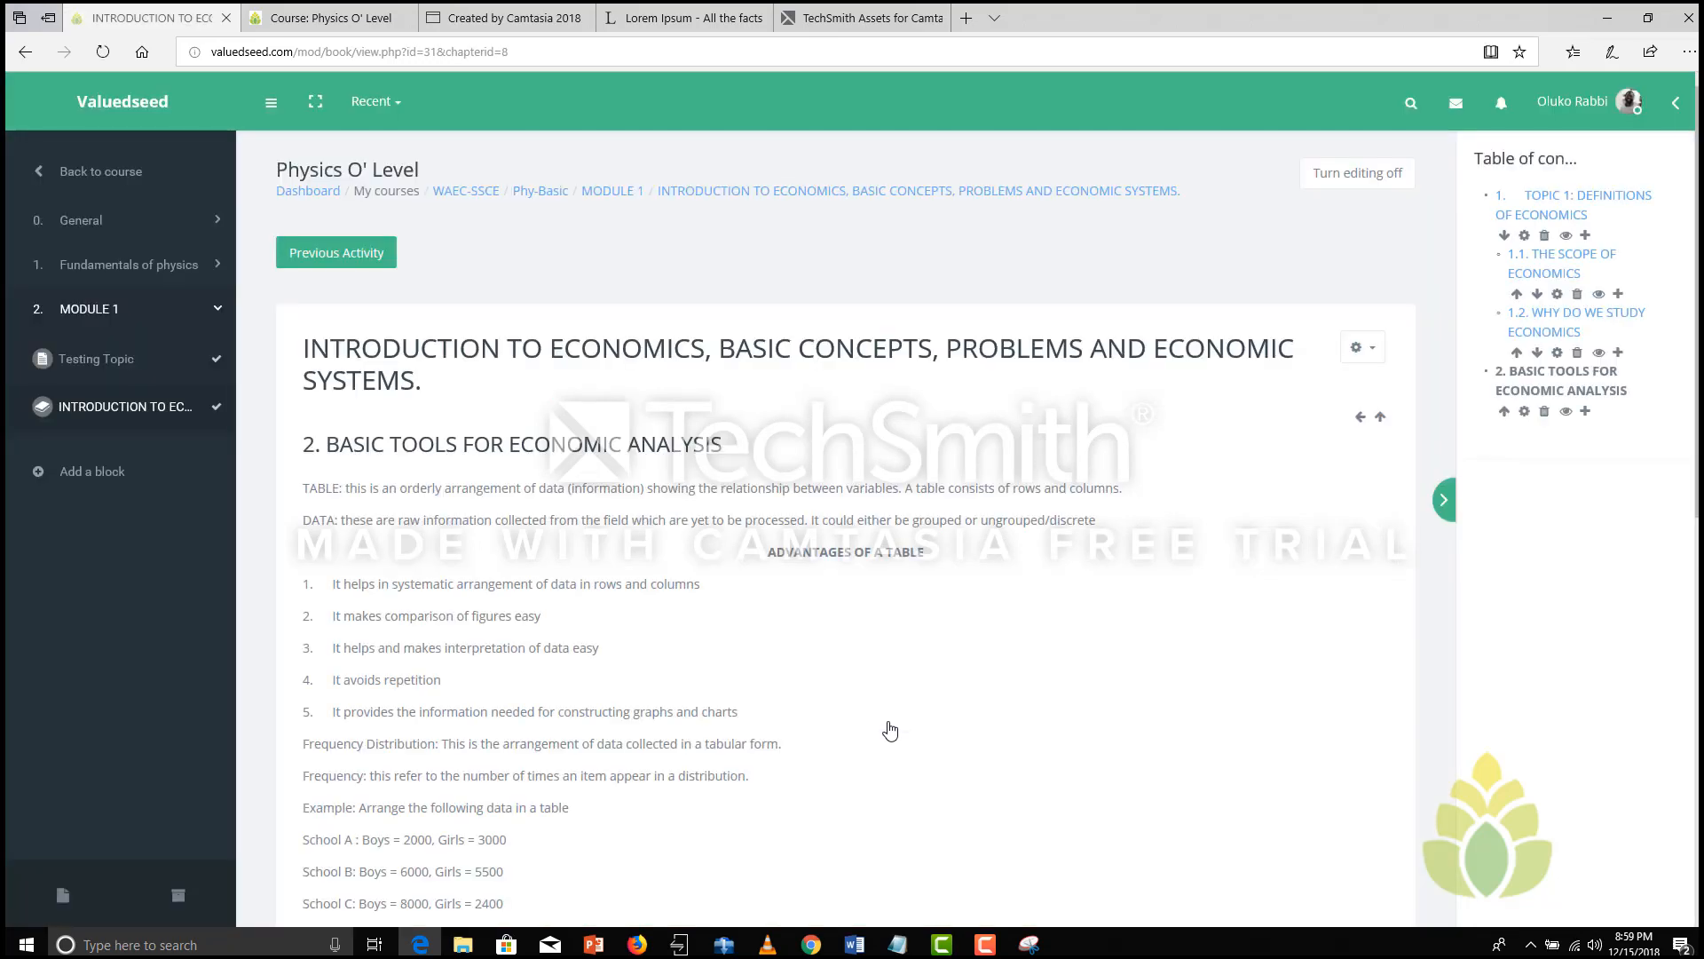
Step: Add a subchapter after BASIC TOOLS FOR ECONOMIC ANALYSIS, using the LINEAR EQUATIONS heading copied from Word as its title
click(1586, 412)
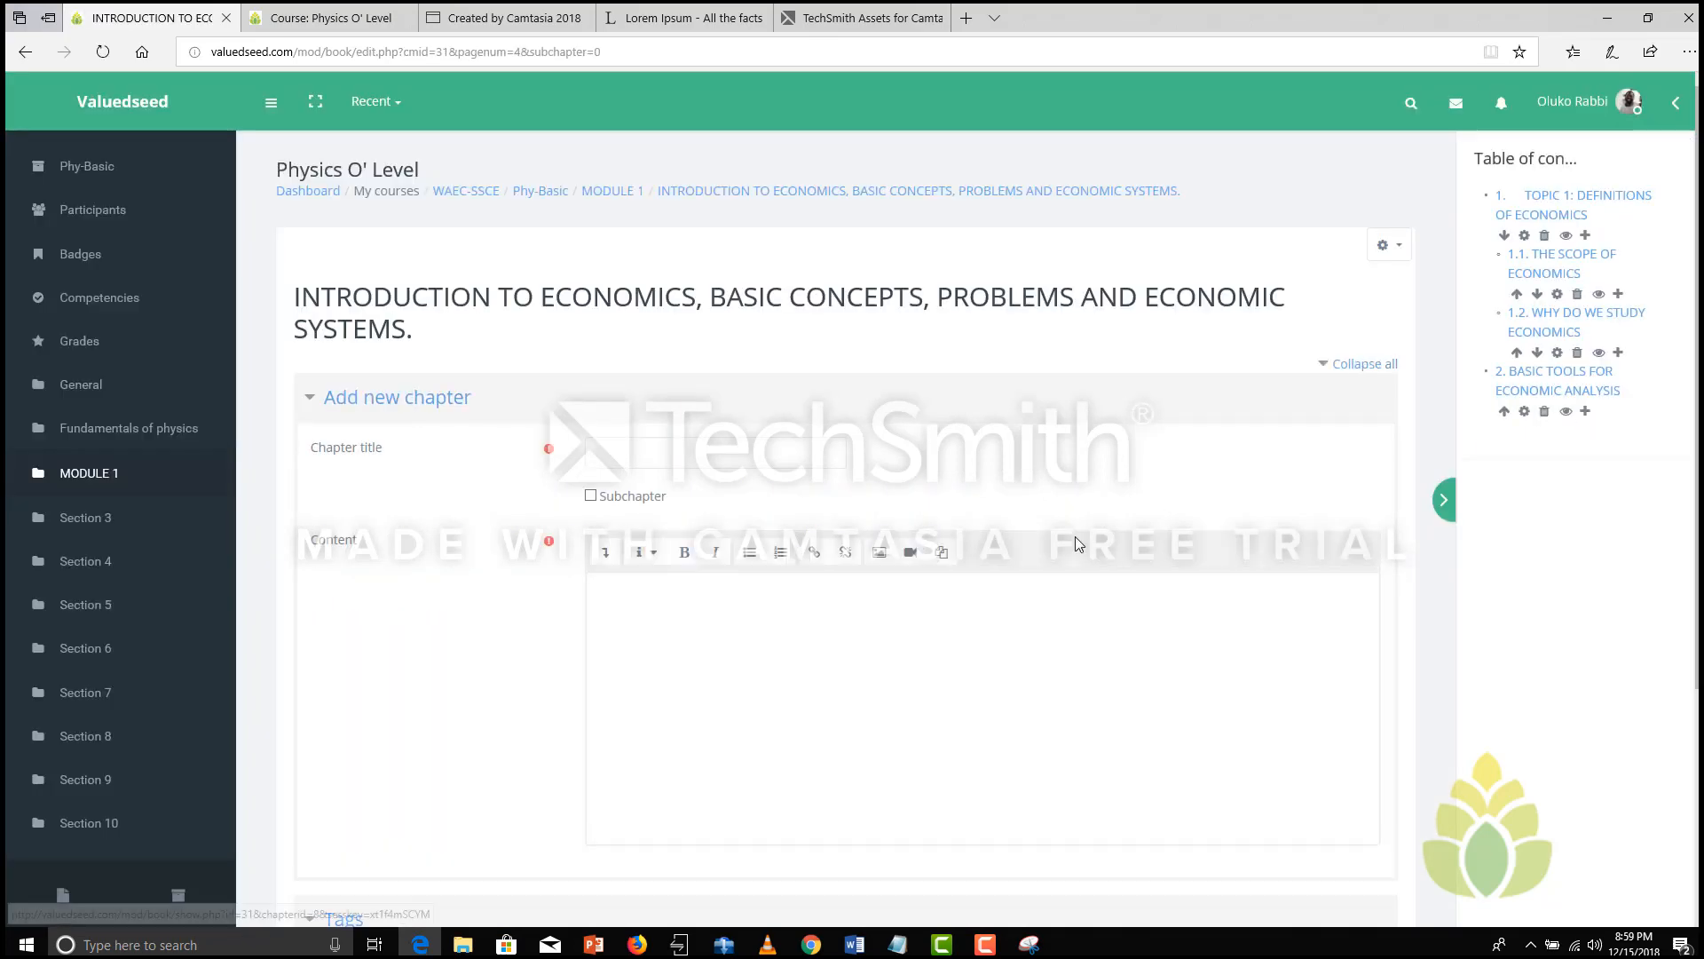
click(855, 944)
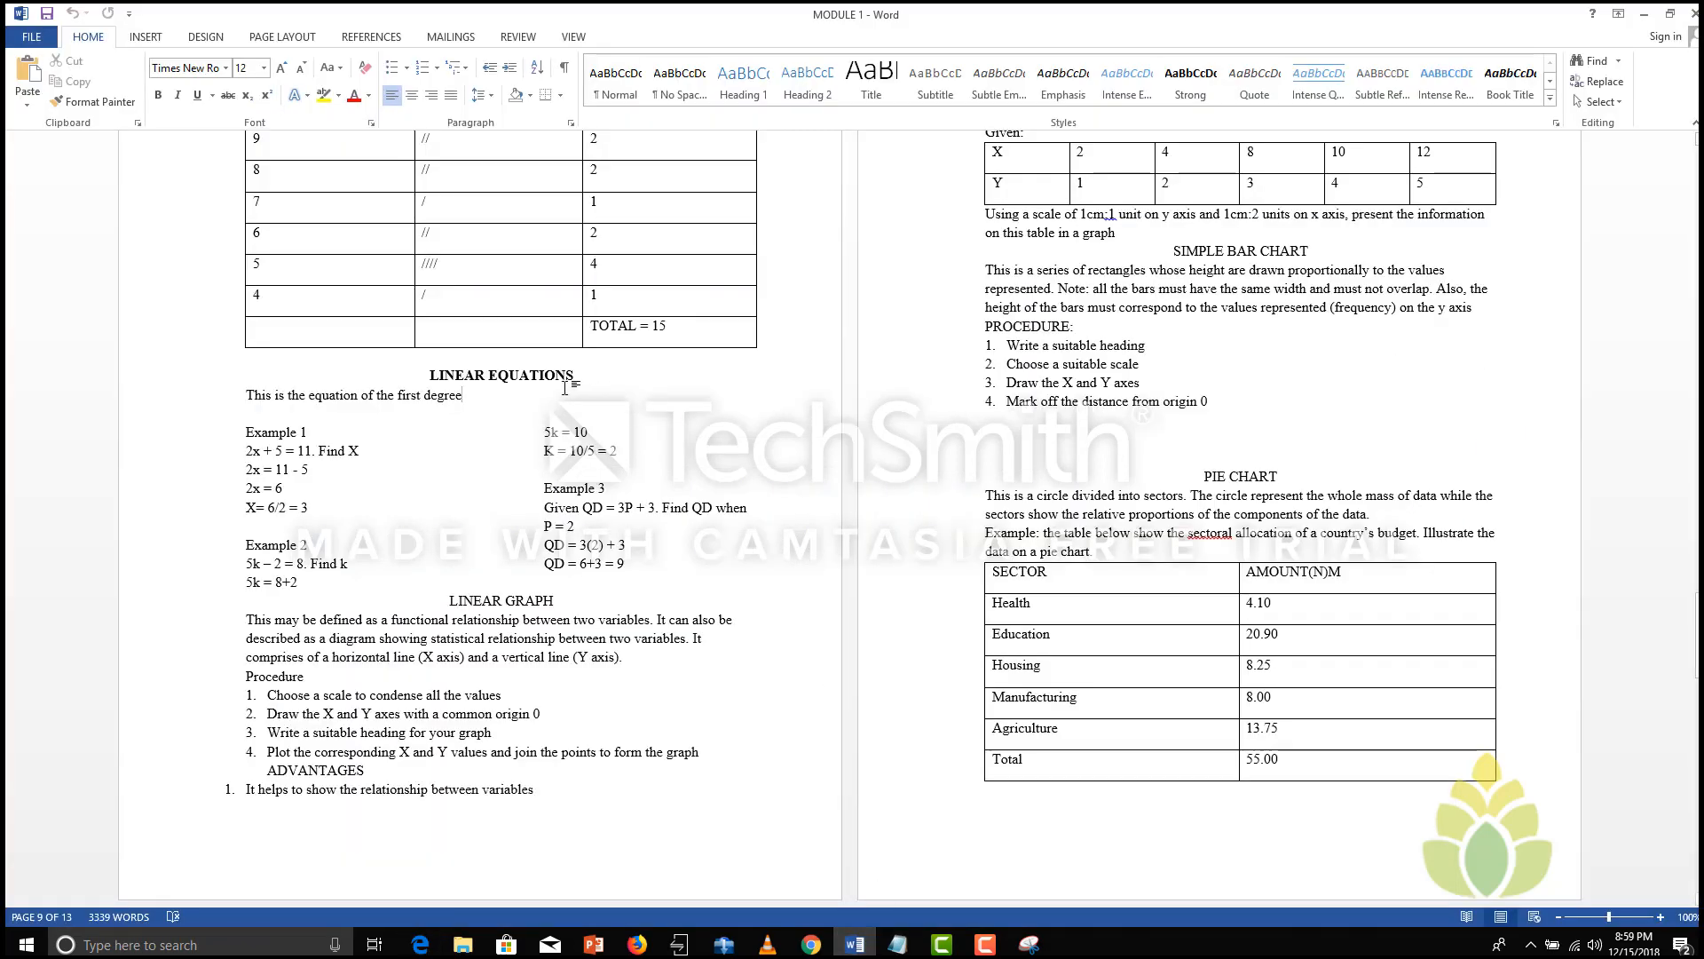
triple_click(537, 377)
key(ctrl+c)
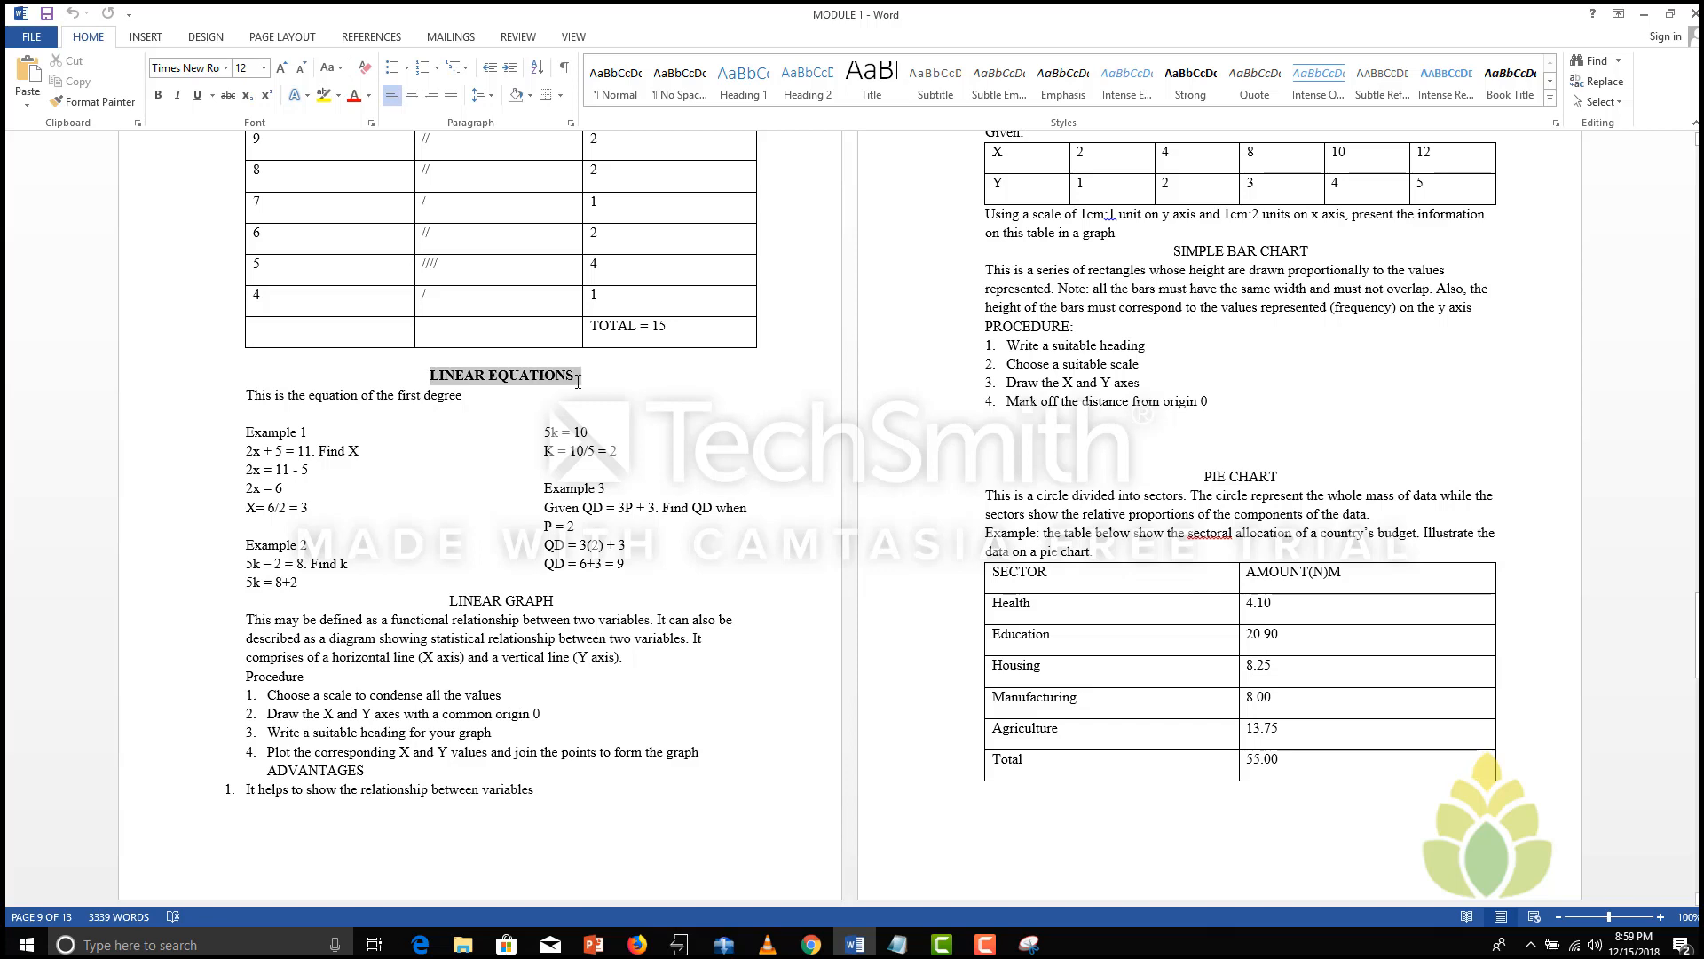
click(420, 944)
click(690, 453)
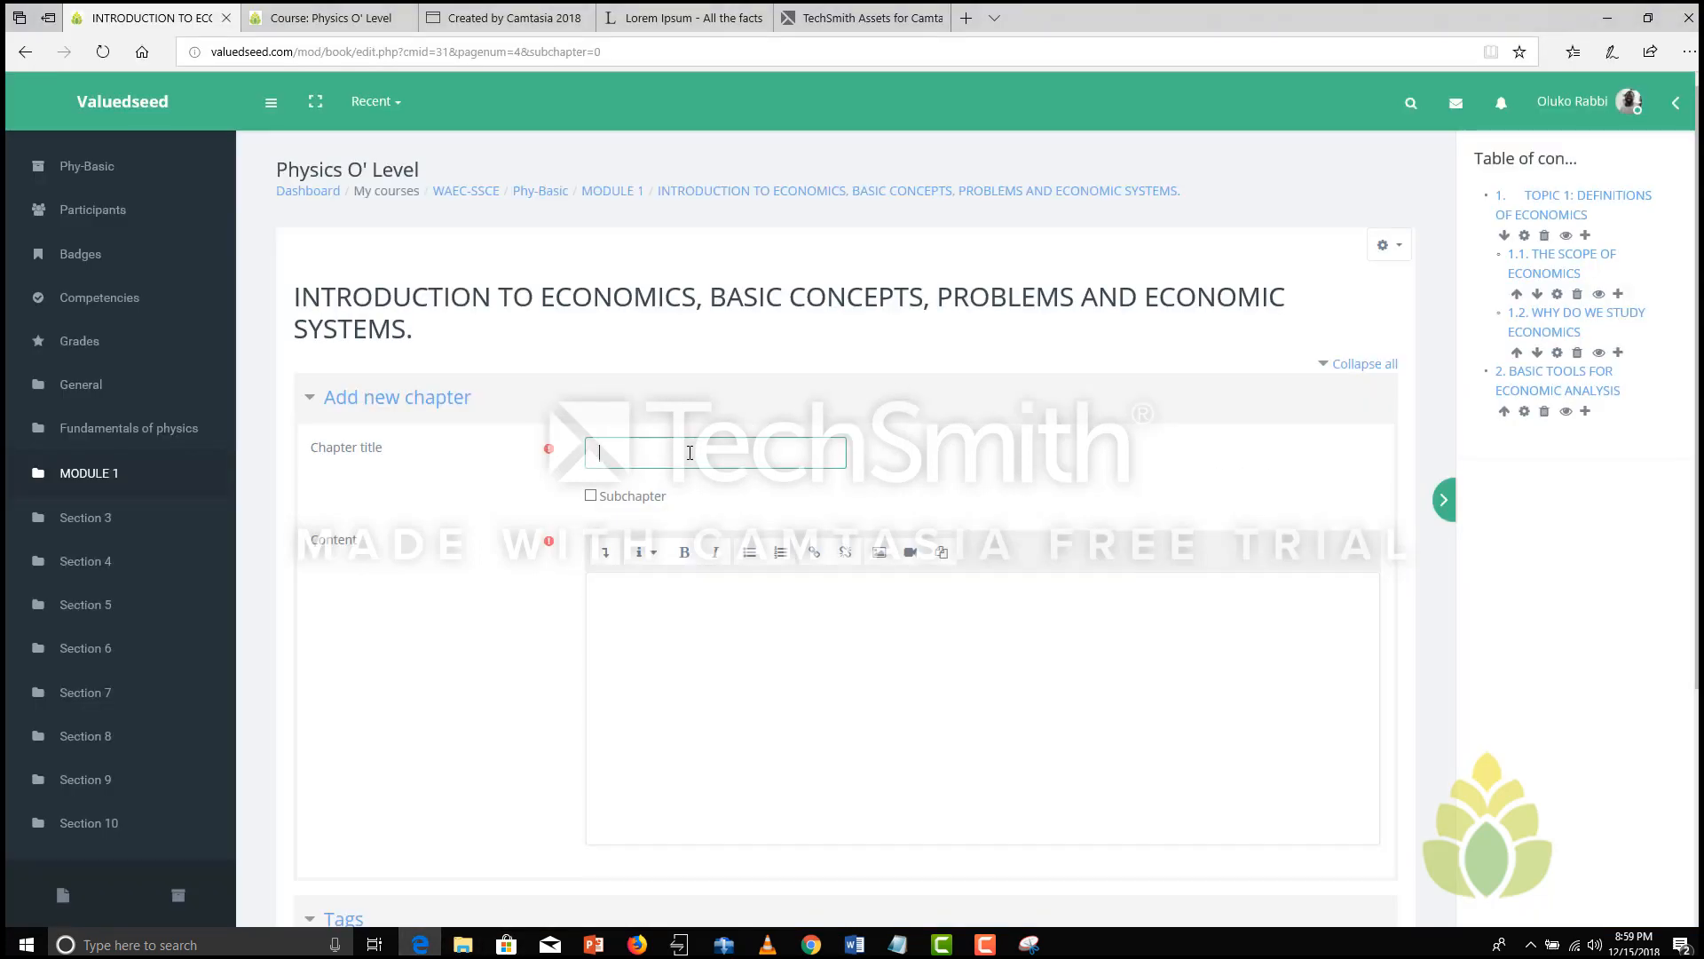
key(ctrl+v)
click(591, 497)
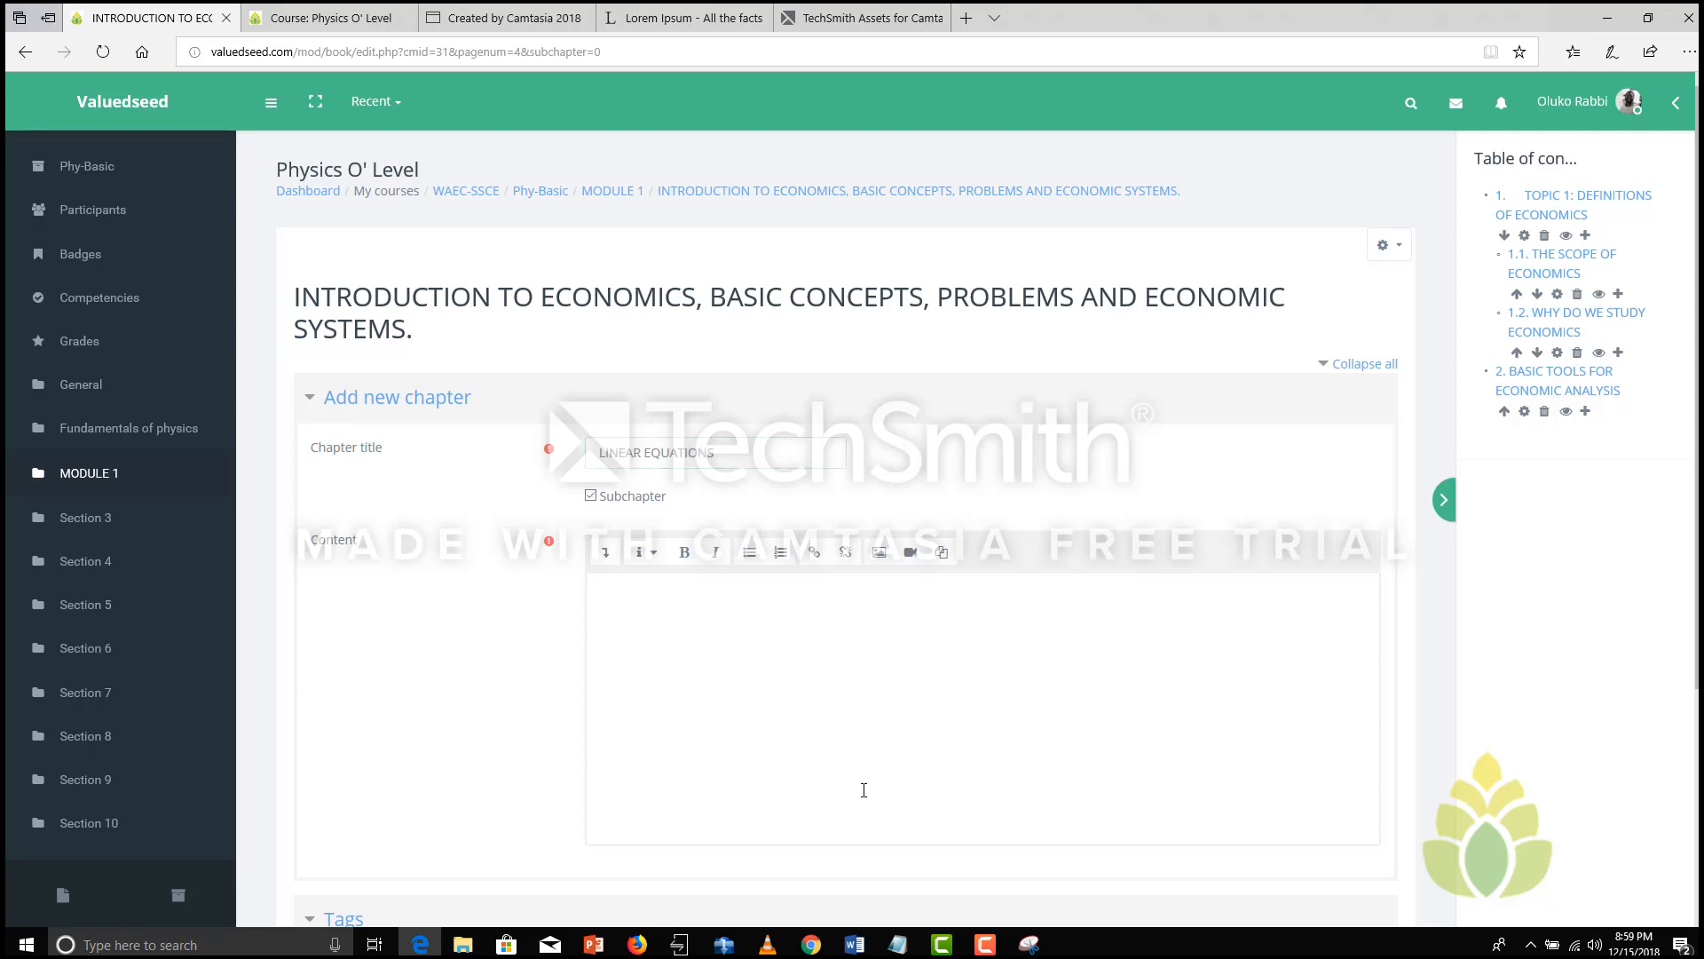
Step: Copy the linear equations text from Word, from the first-degree definition through Example 3, into the subchapter's content
click(866, 941)
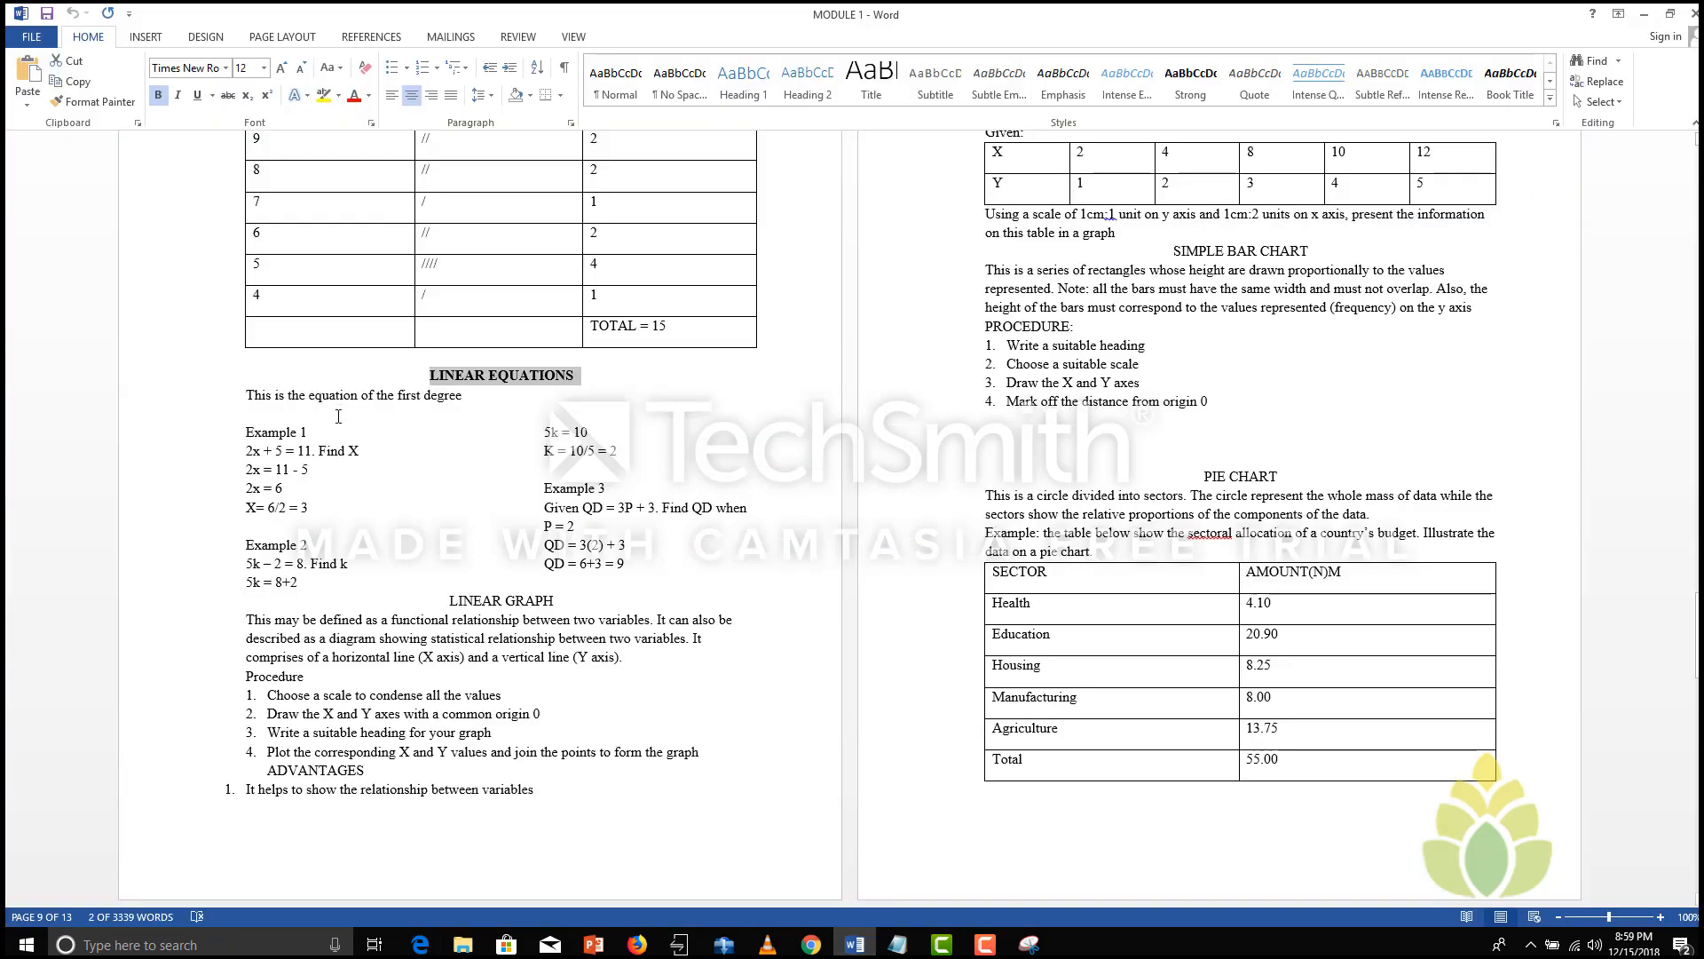
drag(254, 400, 639, 571)
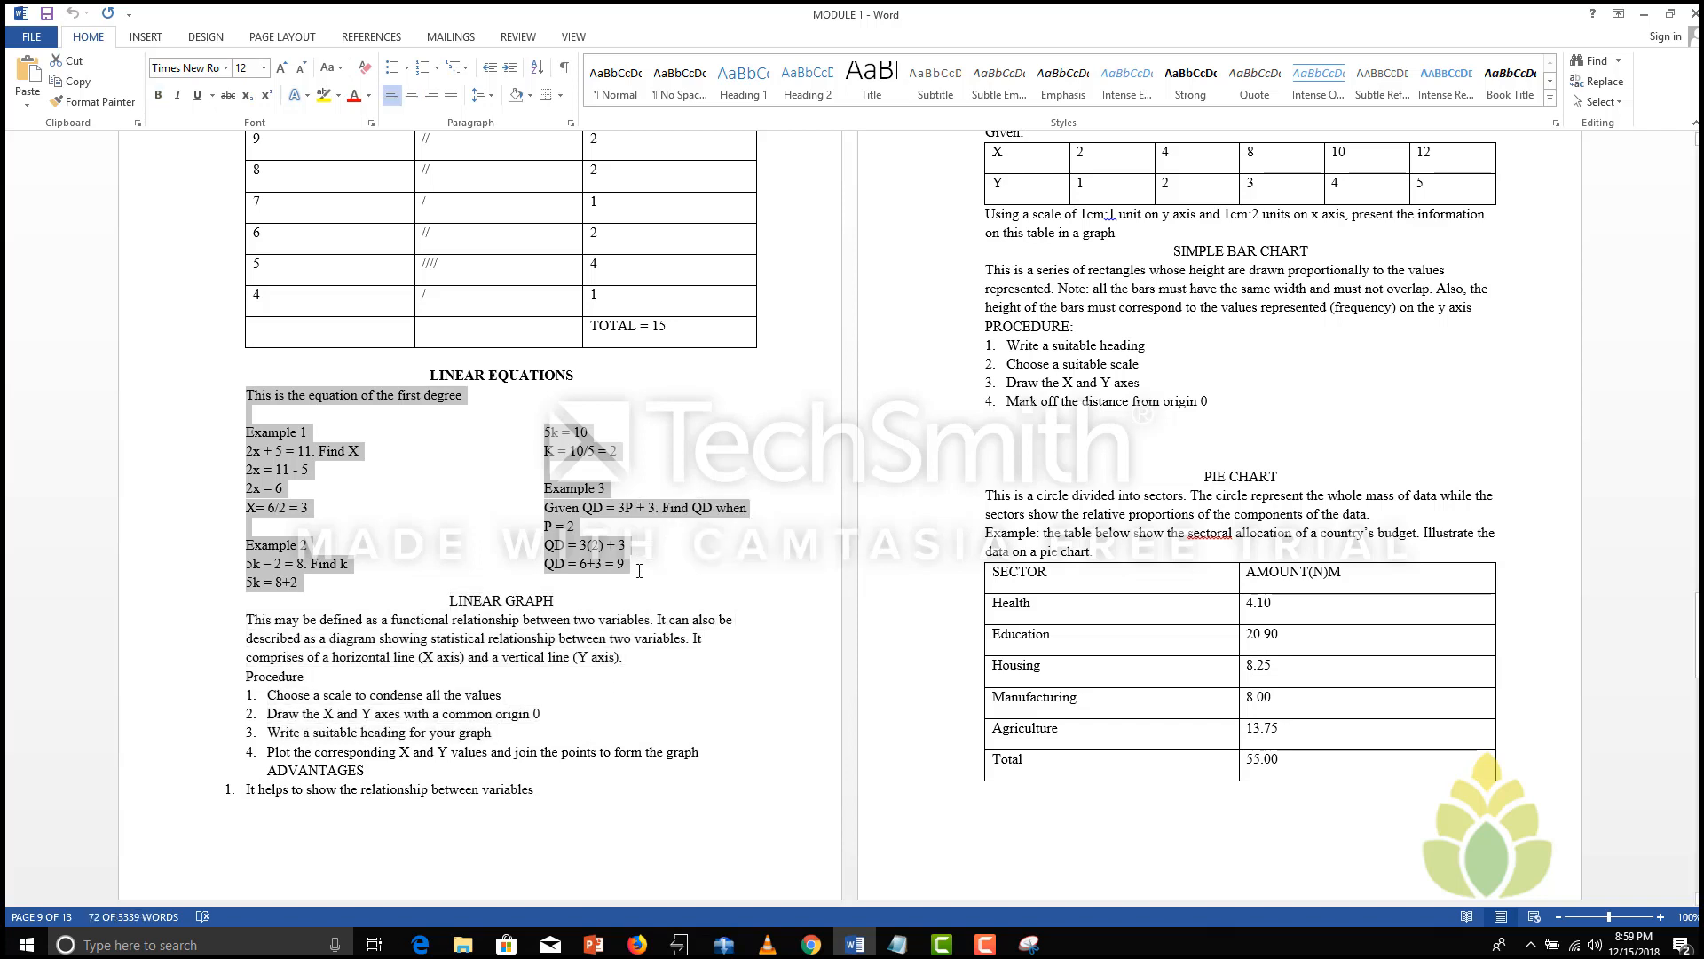
click(416, 939)
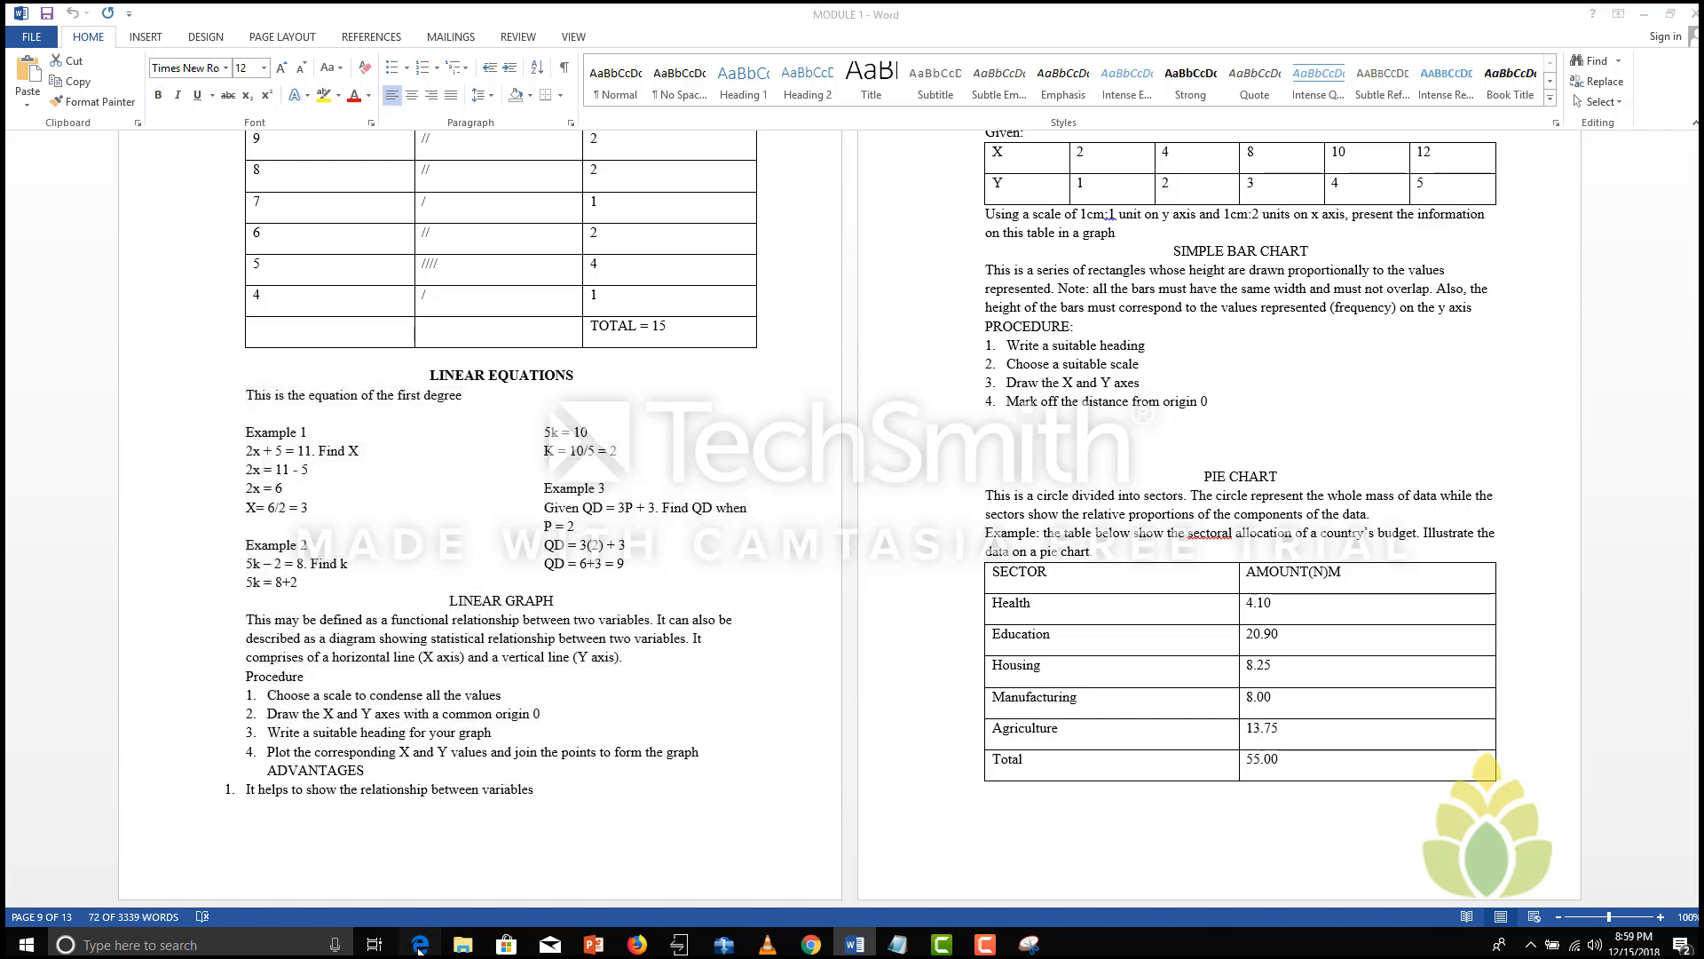
click(687, 626)
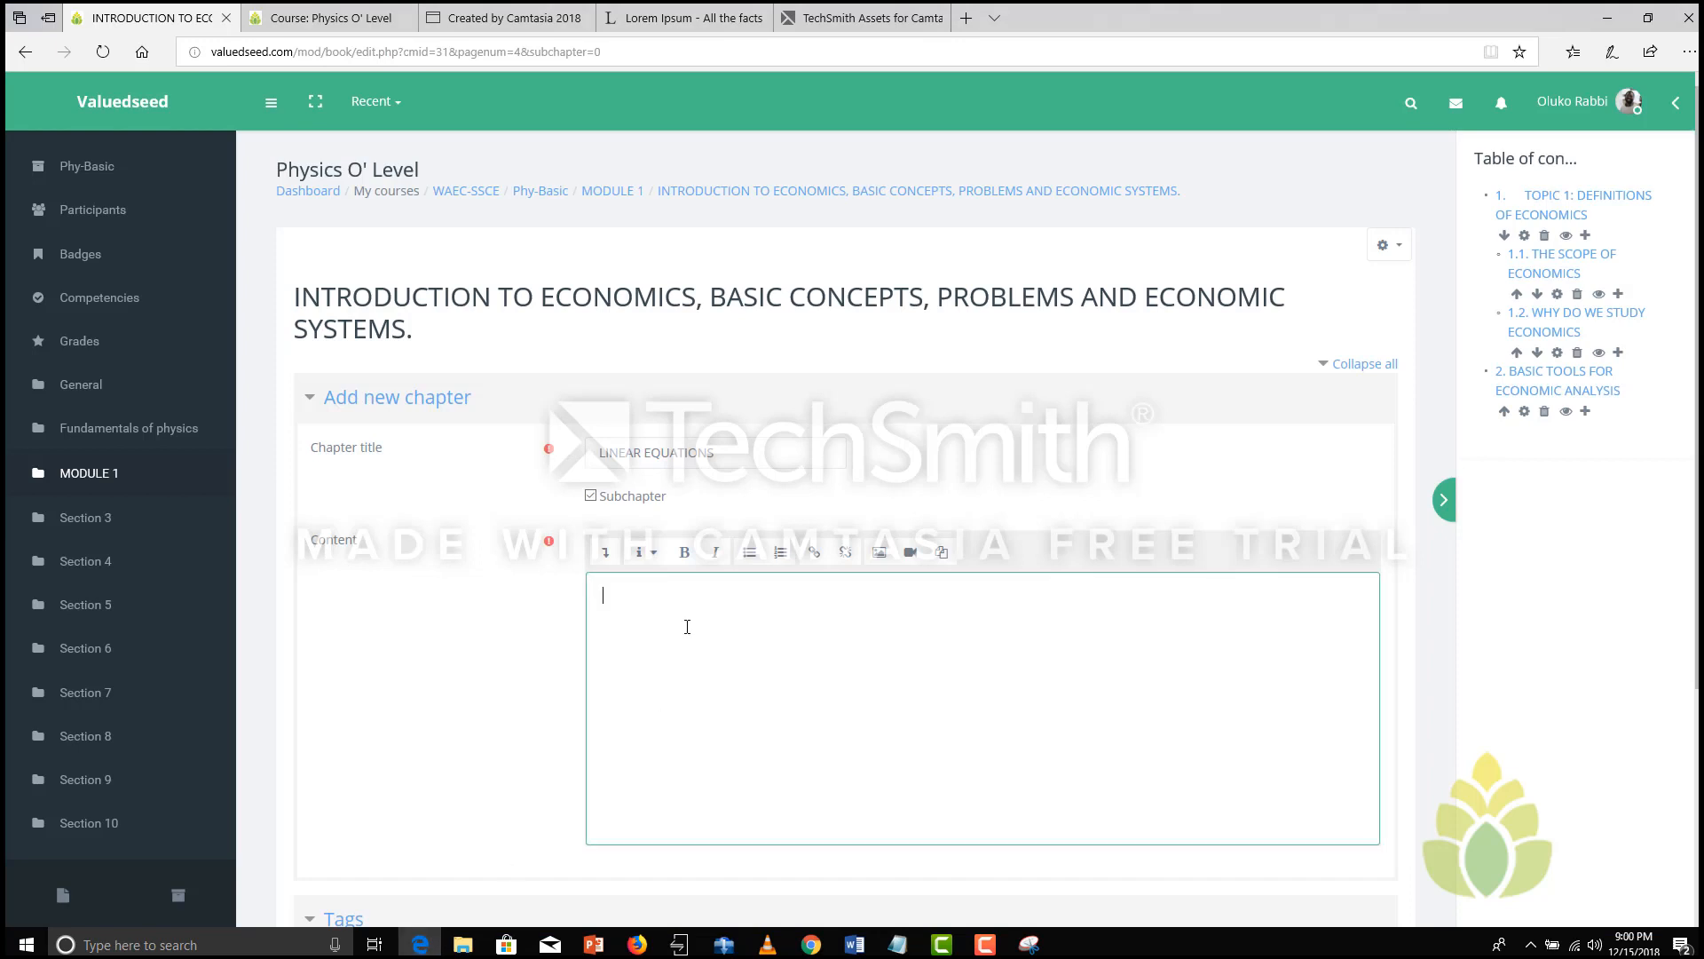
key(ctrl+v)
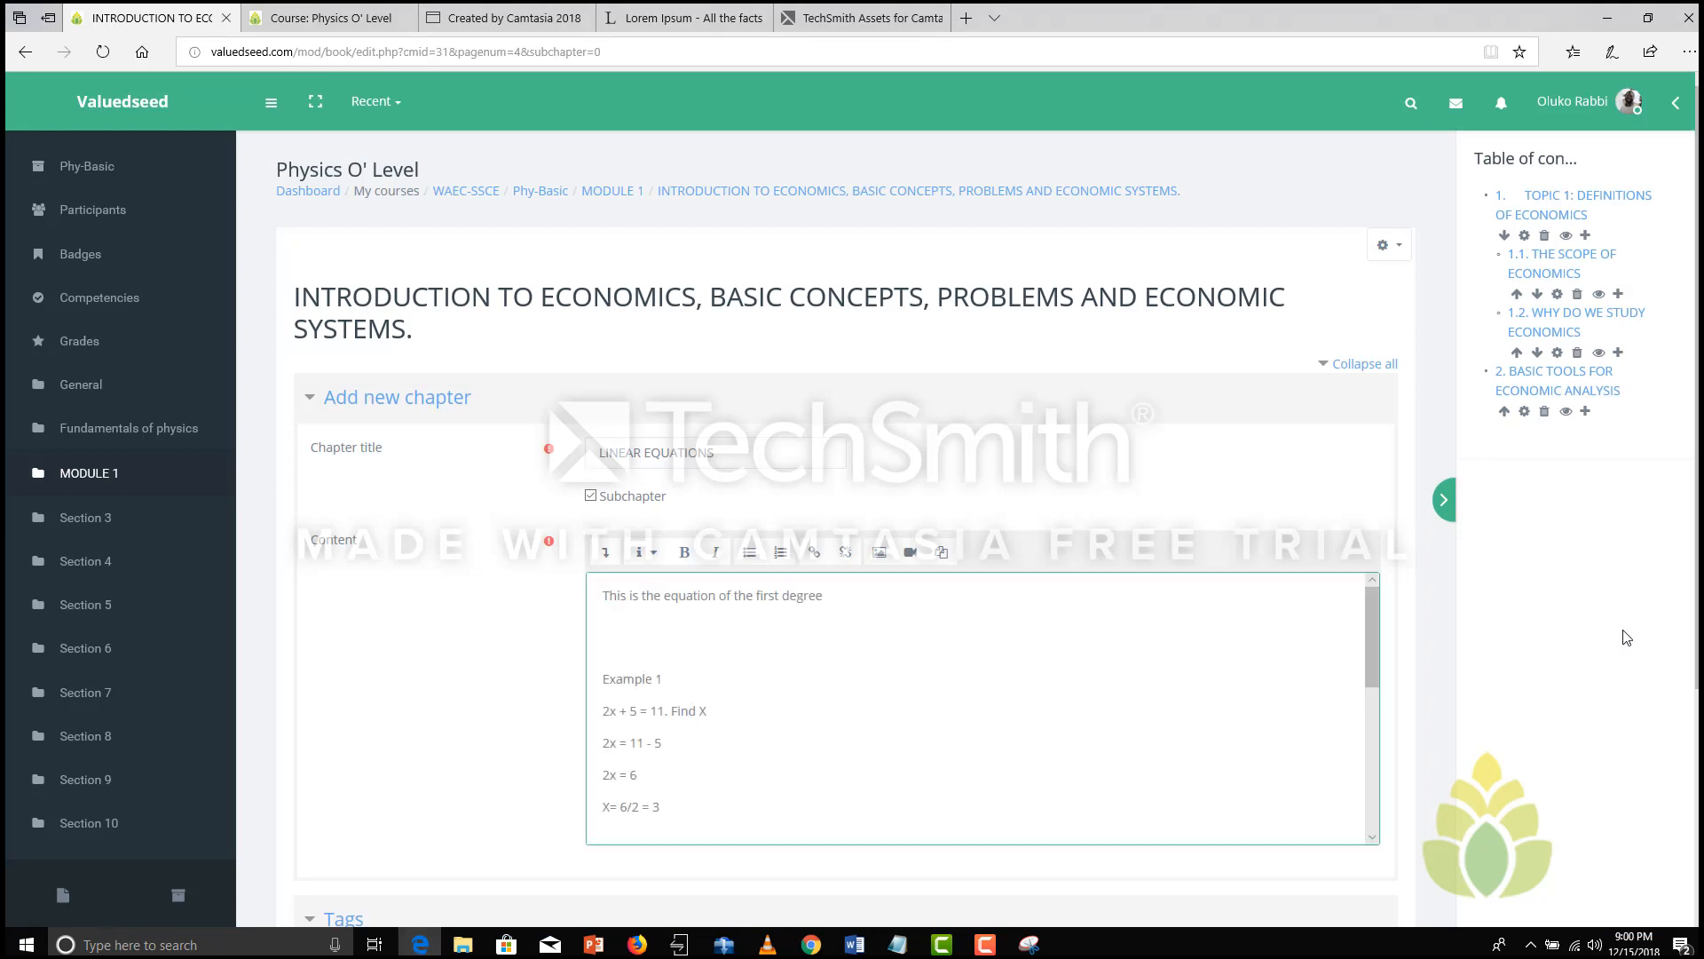
mouse_move(1372, 653)
mouse_down()
mouse_move(1374, 744)
mouse_move(1370, 656)
mouse_up()
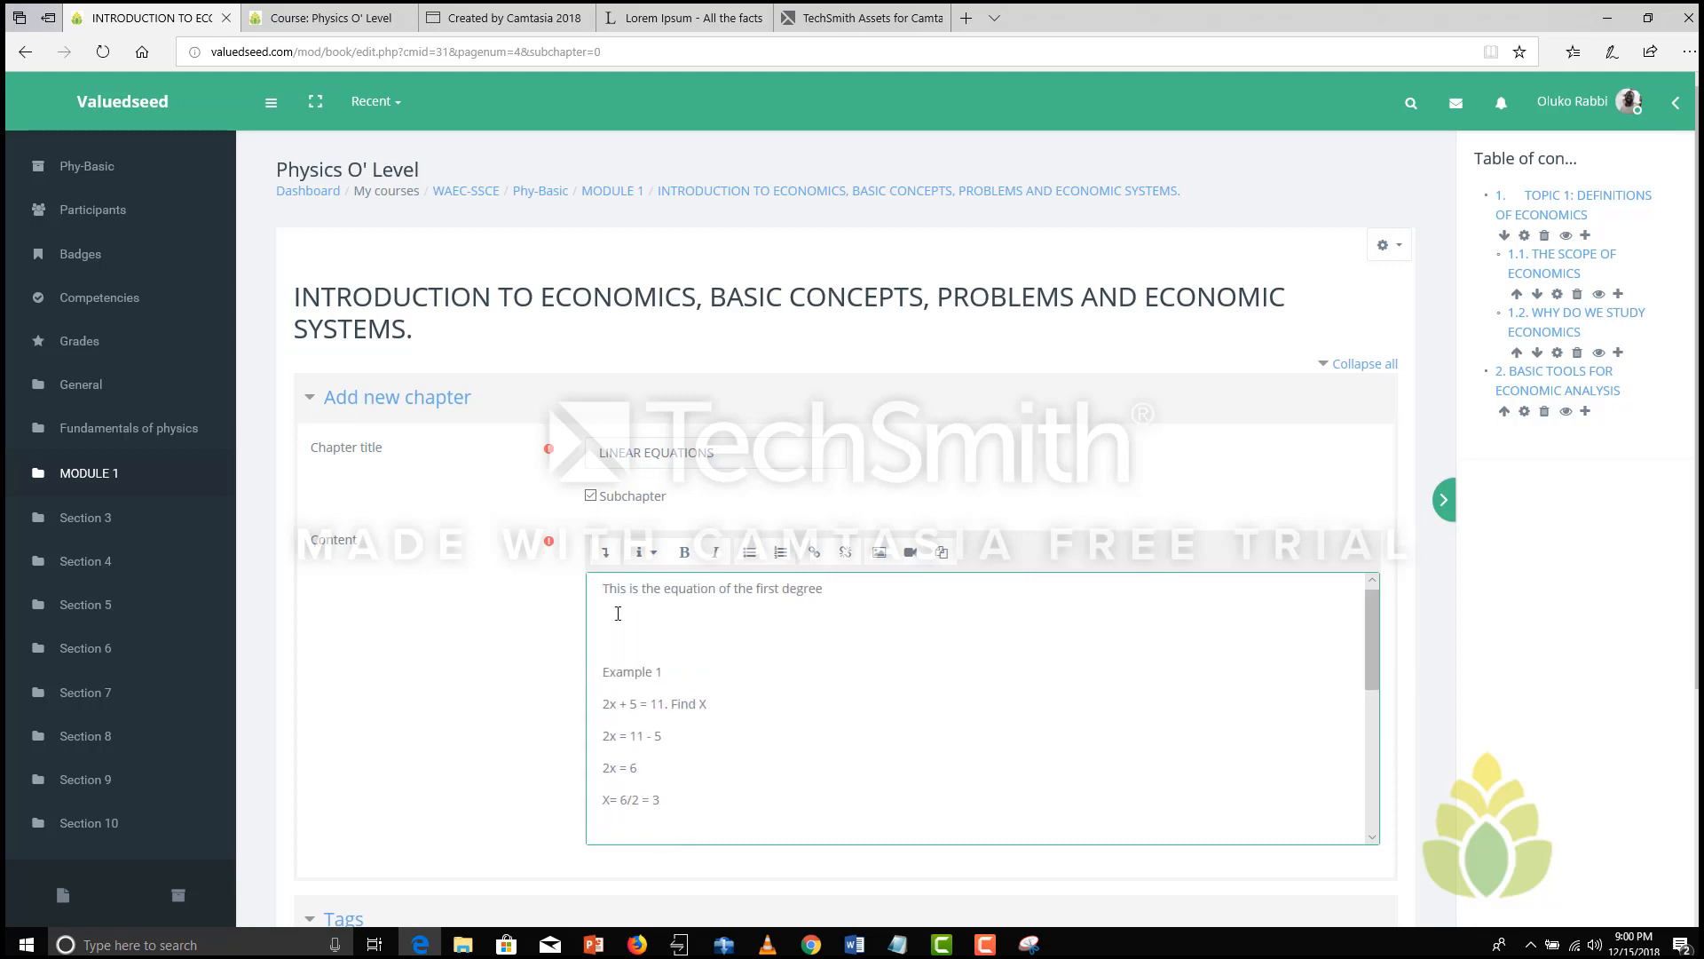
Step: Remove the blank lines above Example 1 in the linear equations content and make the Example 1 heading bold
key(BackSpace)
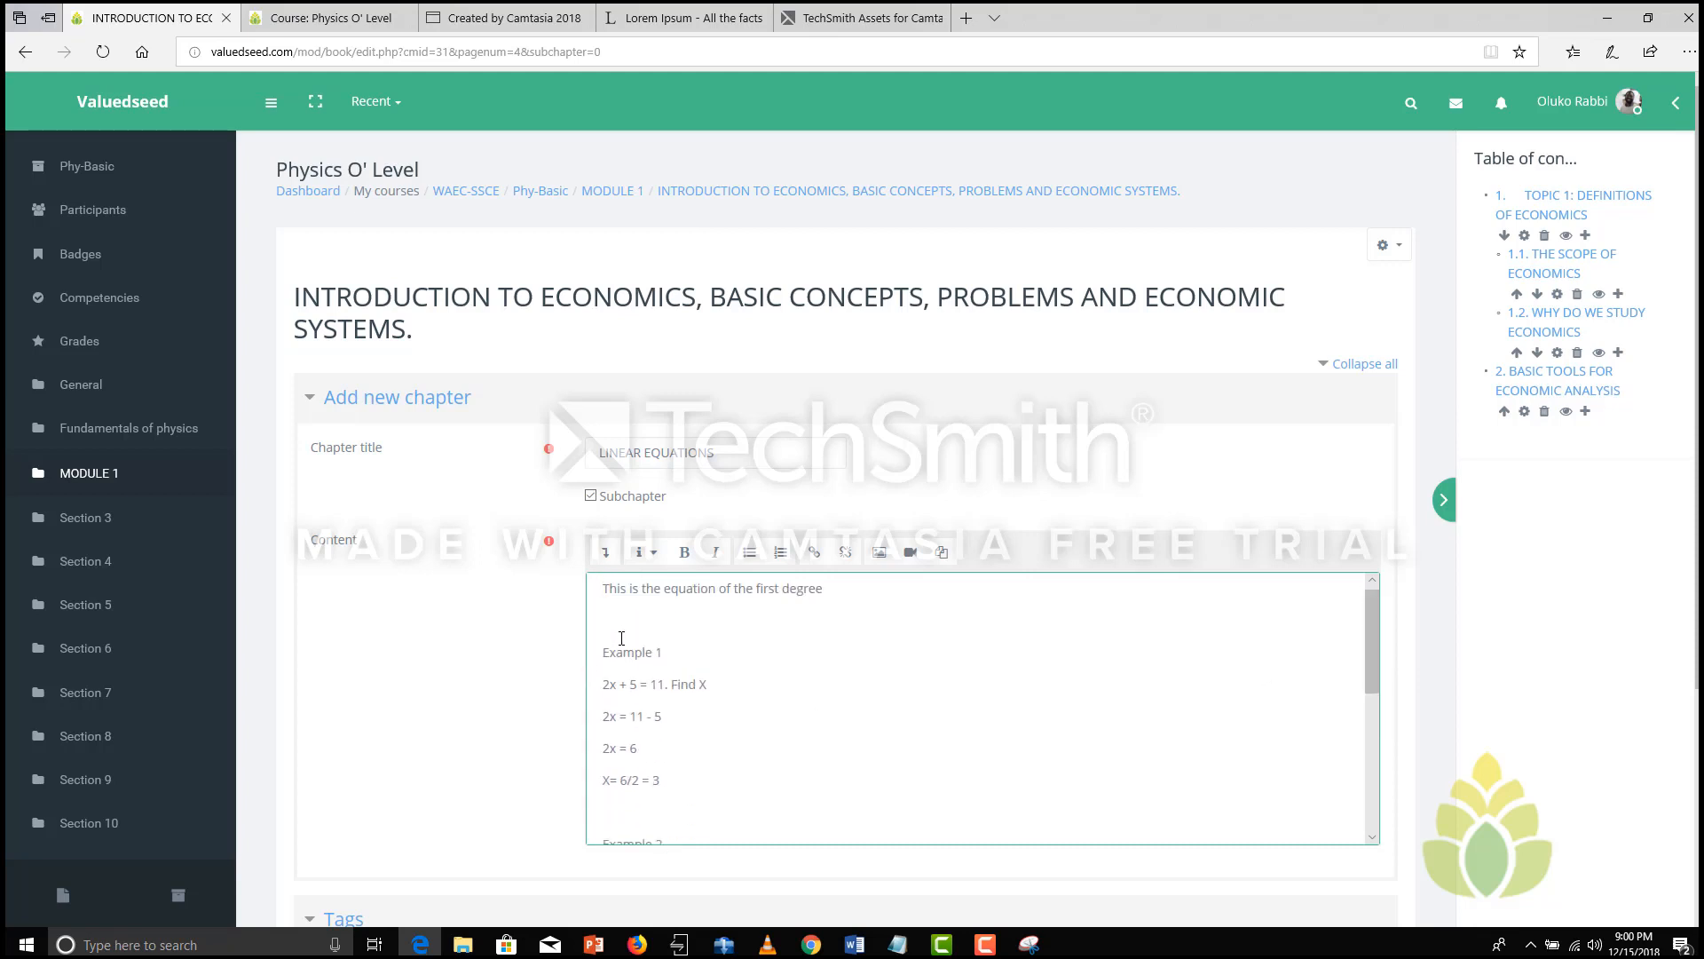
key(Delete)
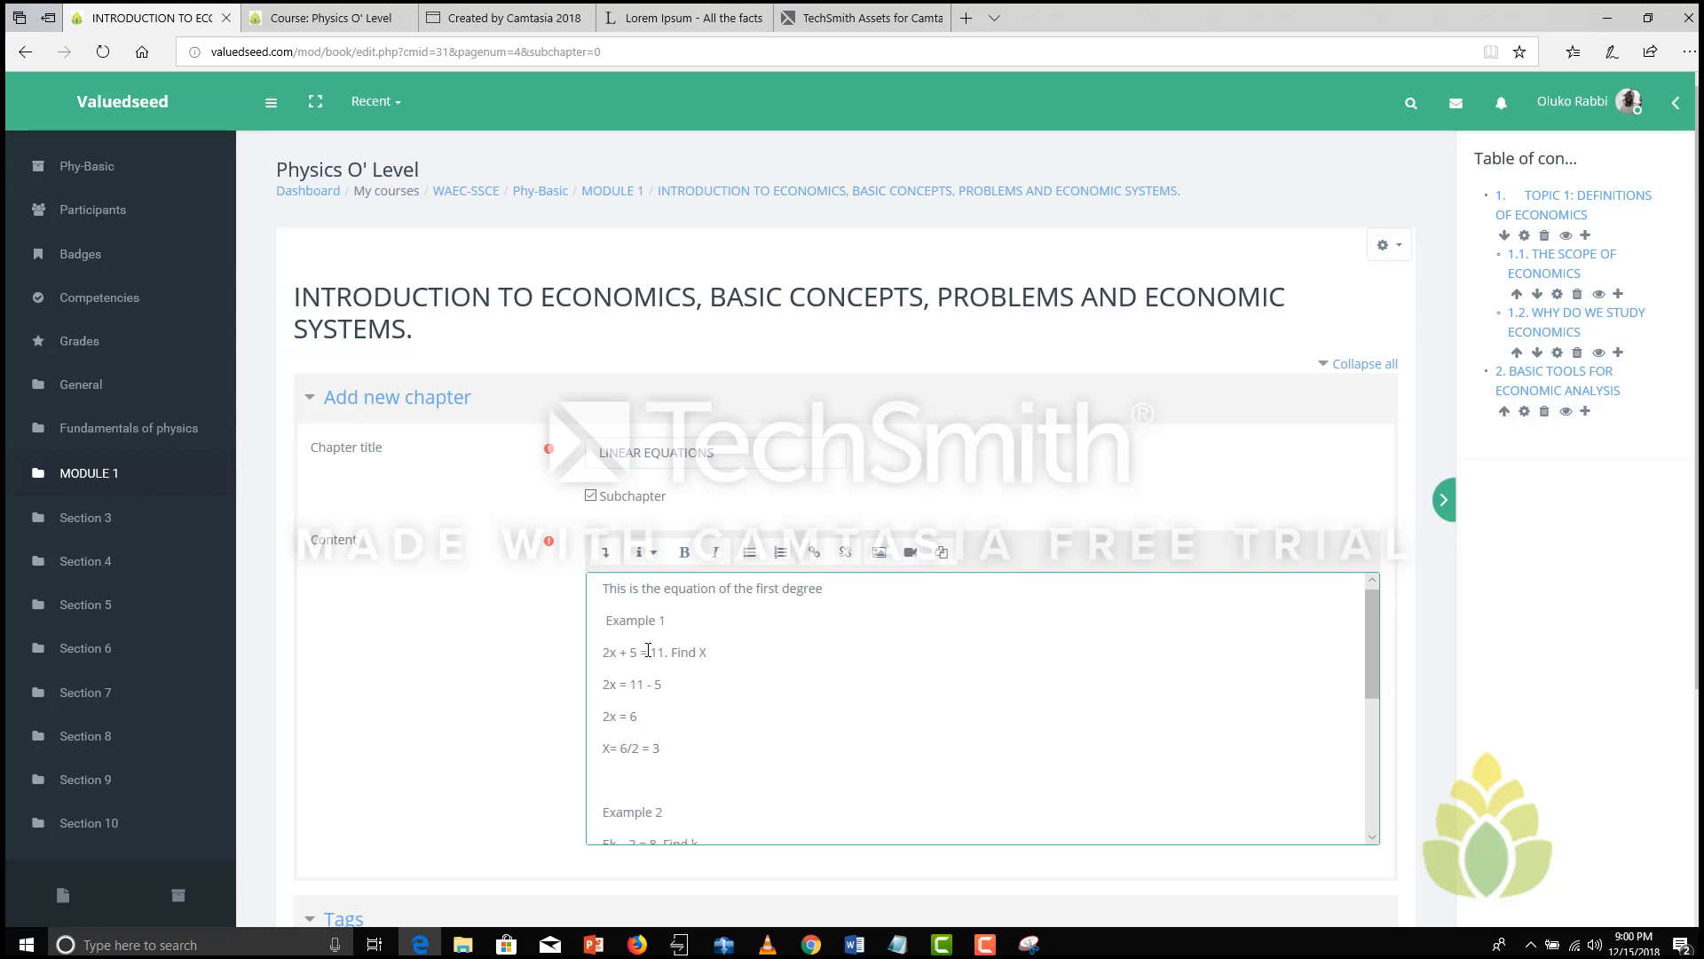
drag(672, 613, 603, 620)
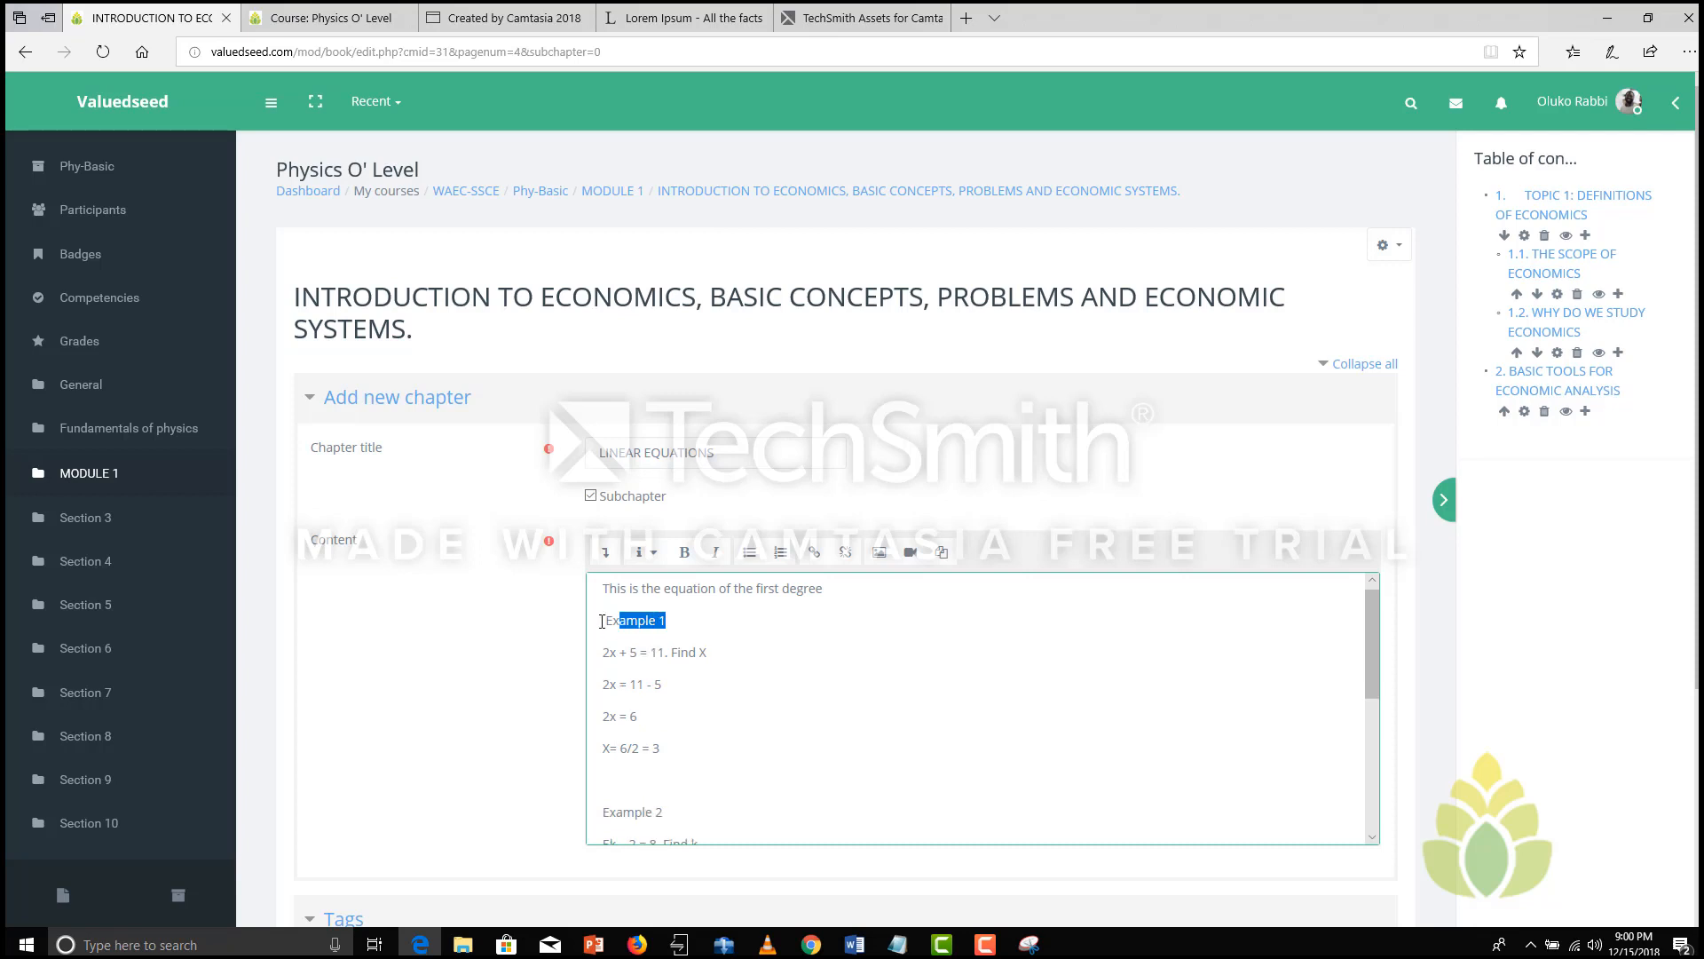
click(683, 554)
Step: Copy the LINEAR EQUATIONS heading from Word to the top of the subchapter's content, without a blank line above it
click(864, 948)
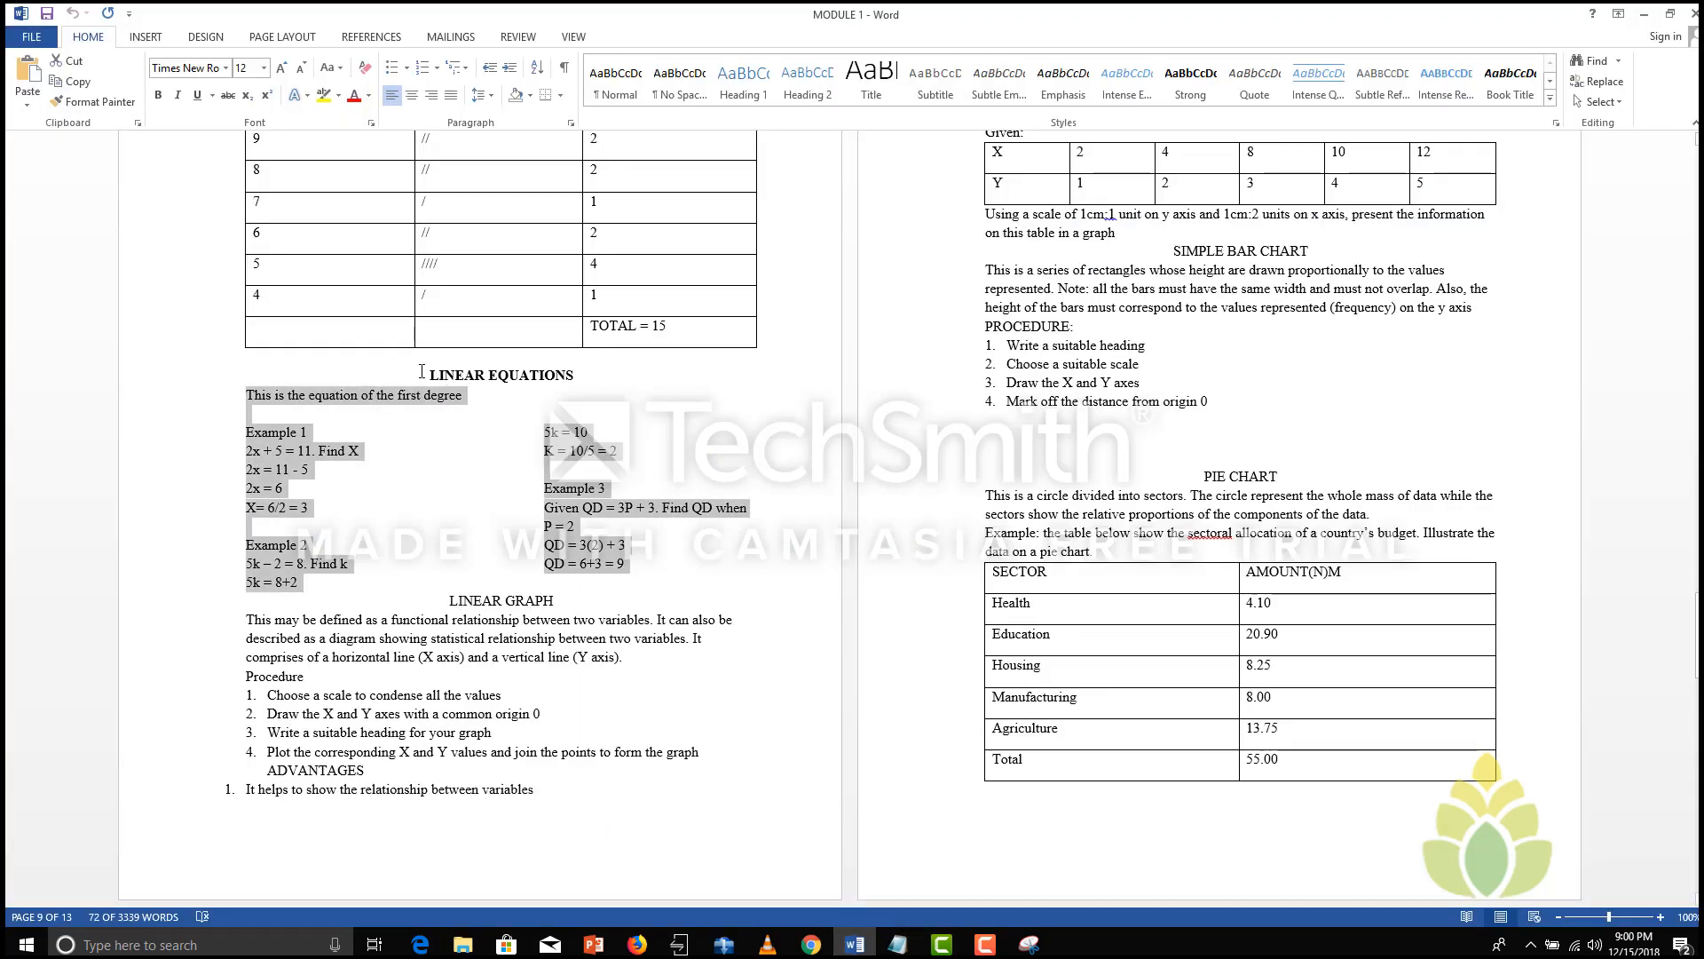
drag(422, 371, 572, 373)
key(ctrl+c)
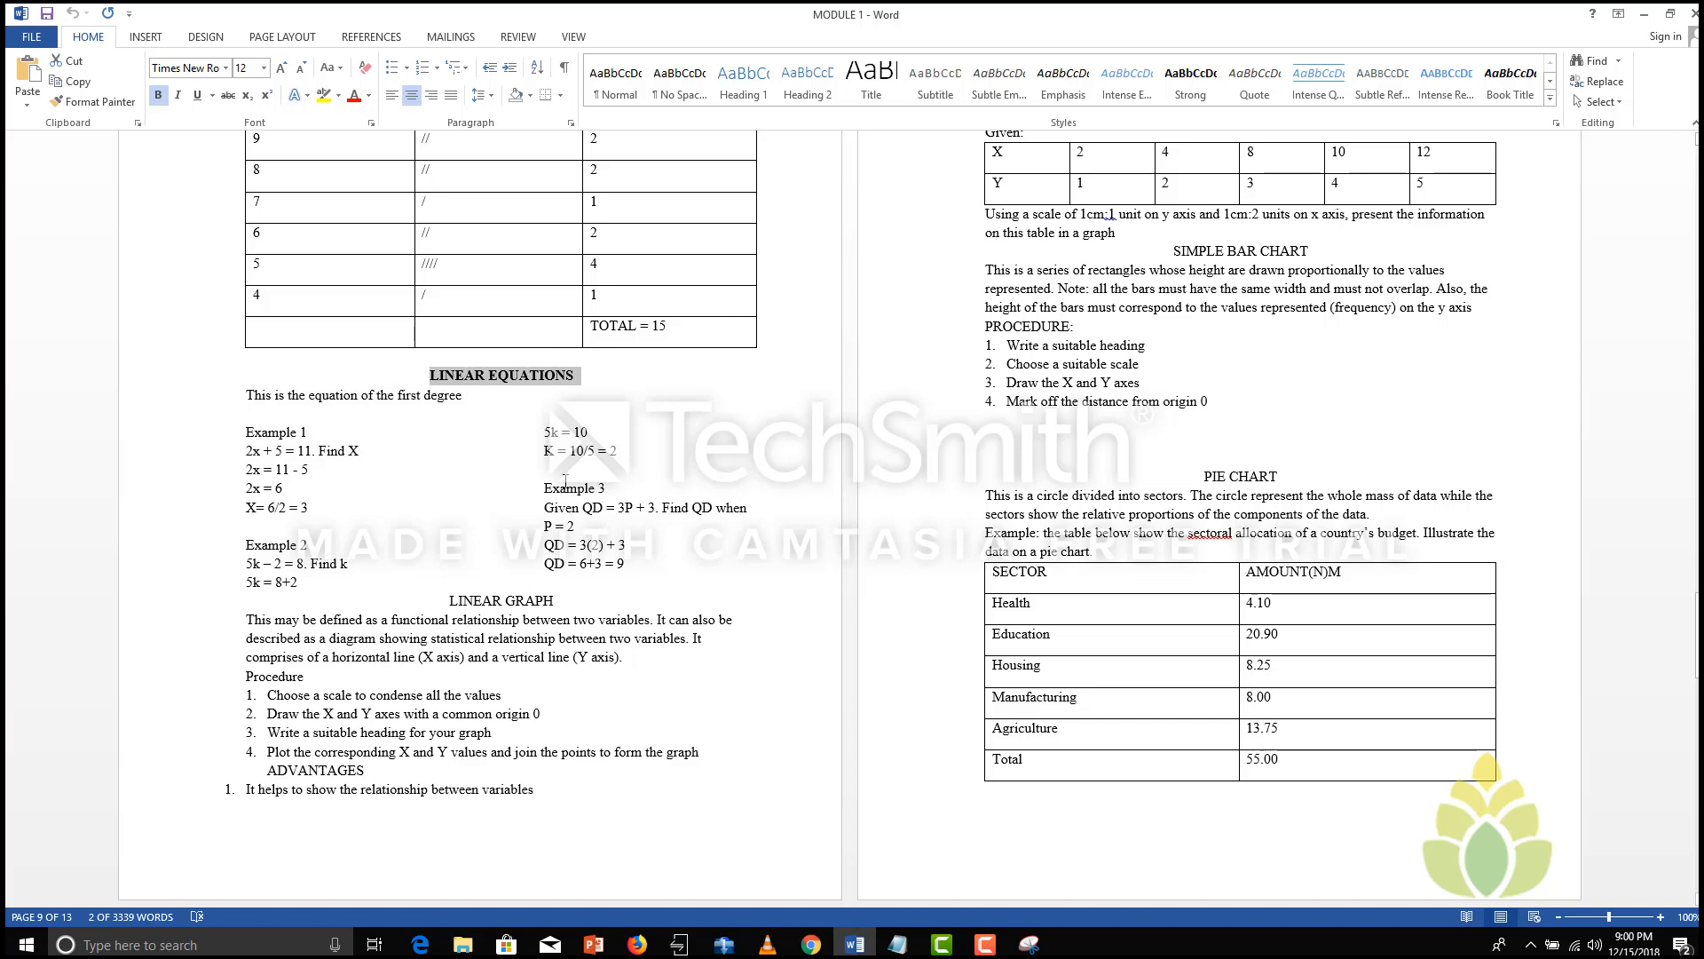
click(420, 944)
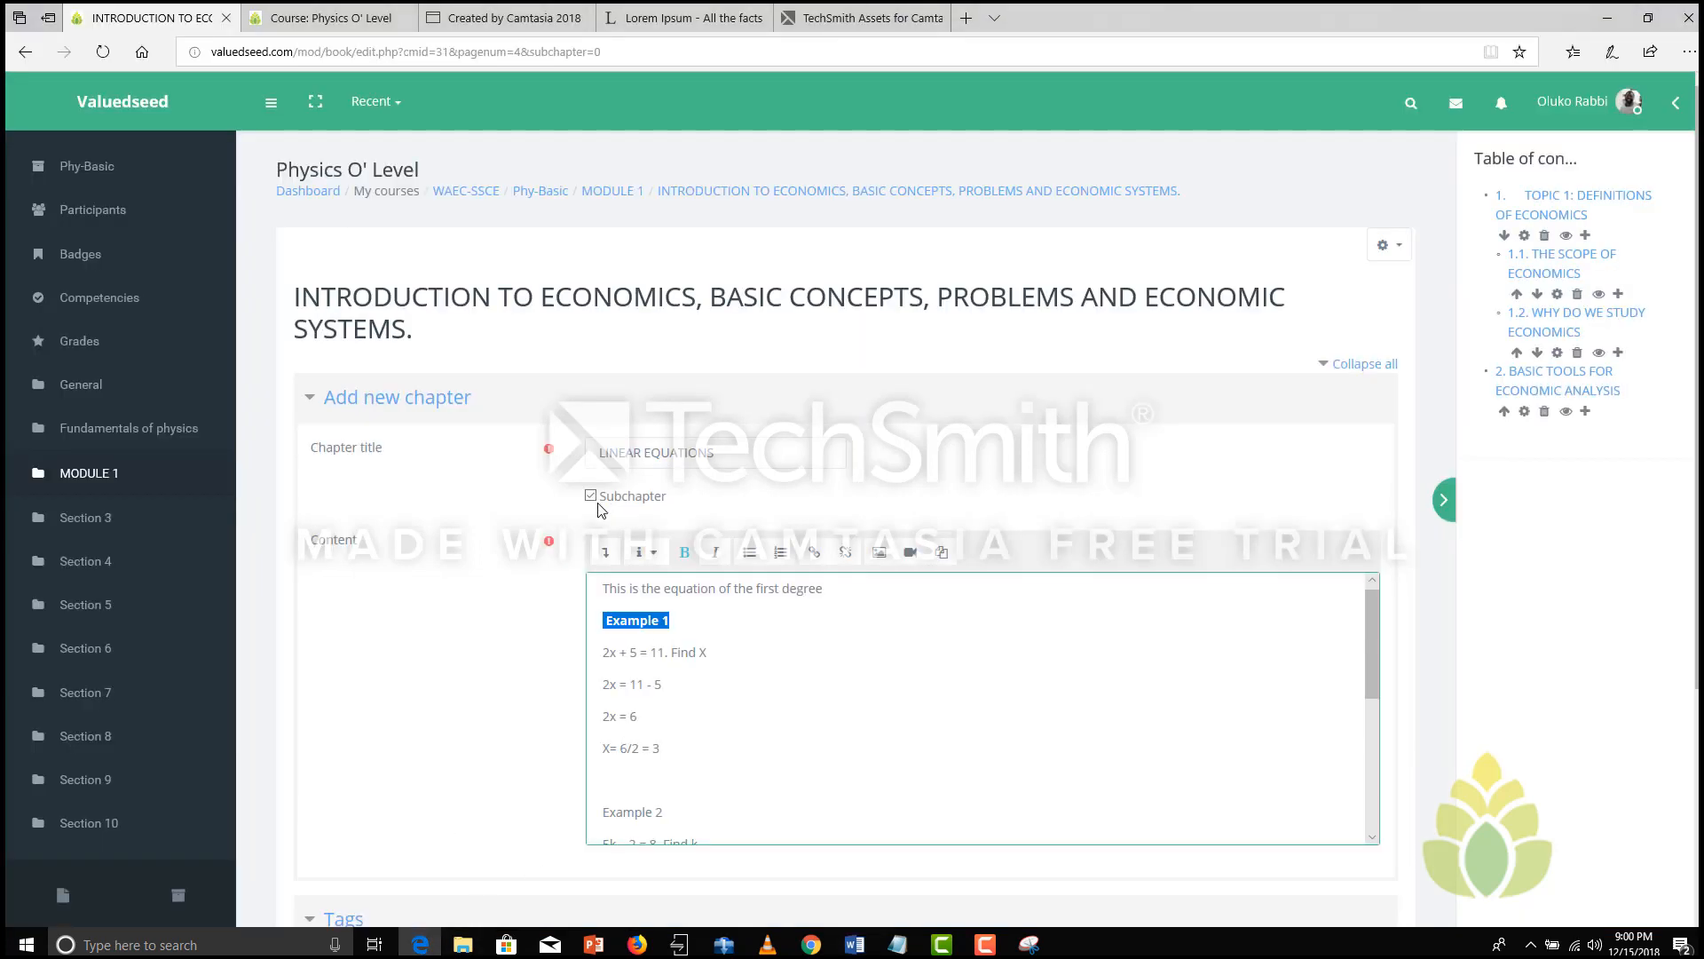
click(600, 587)
key(ctrl+v)
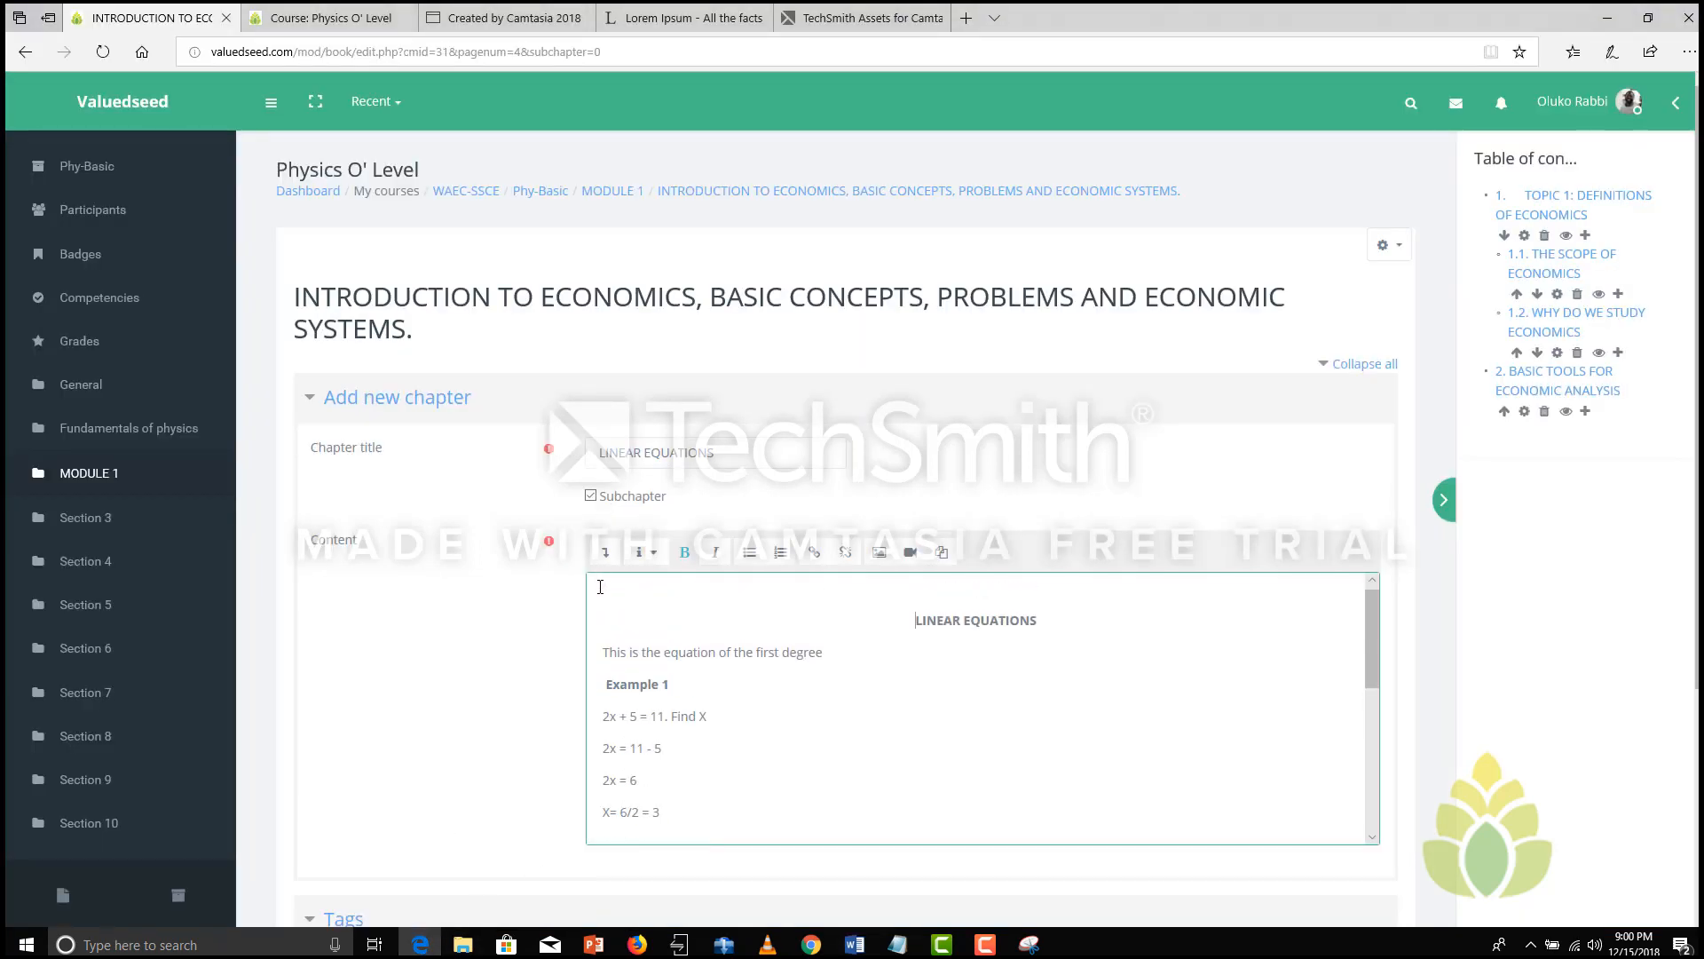
key(BackSpace)
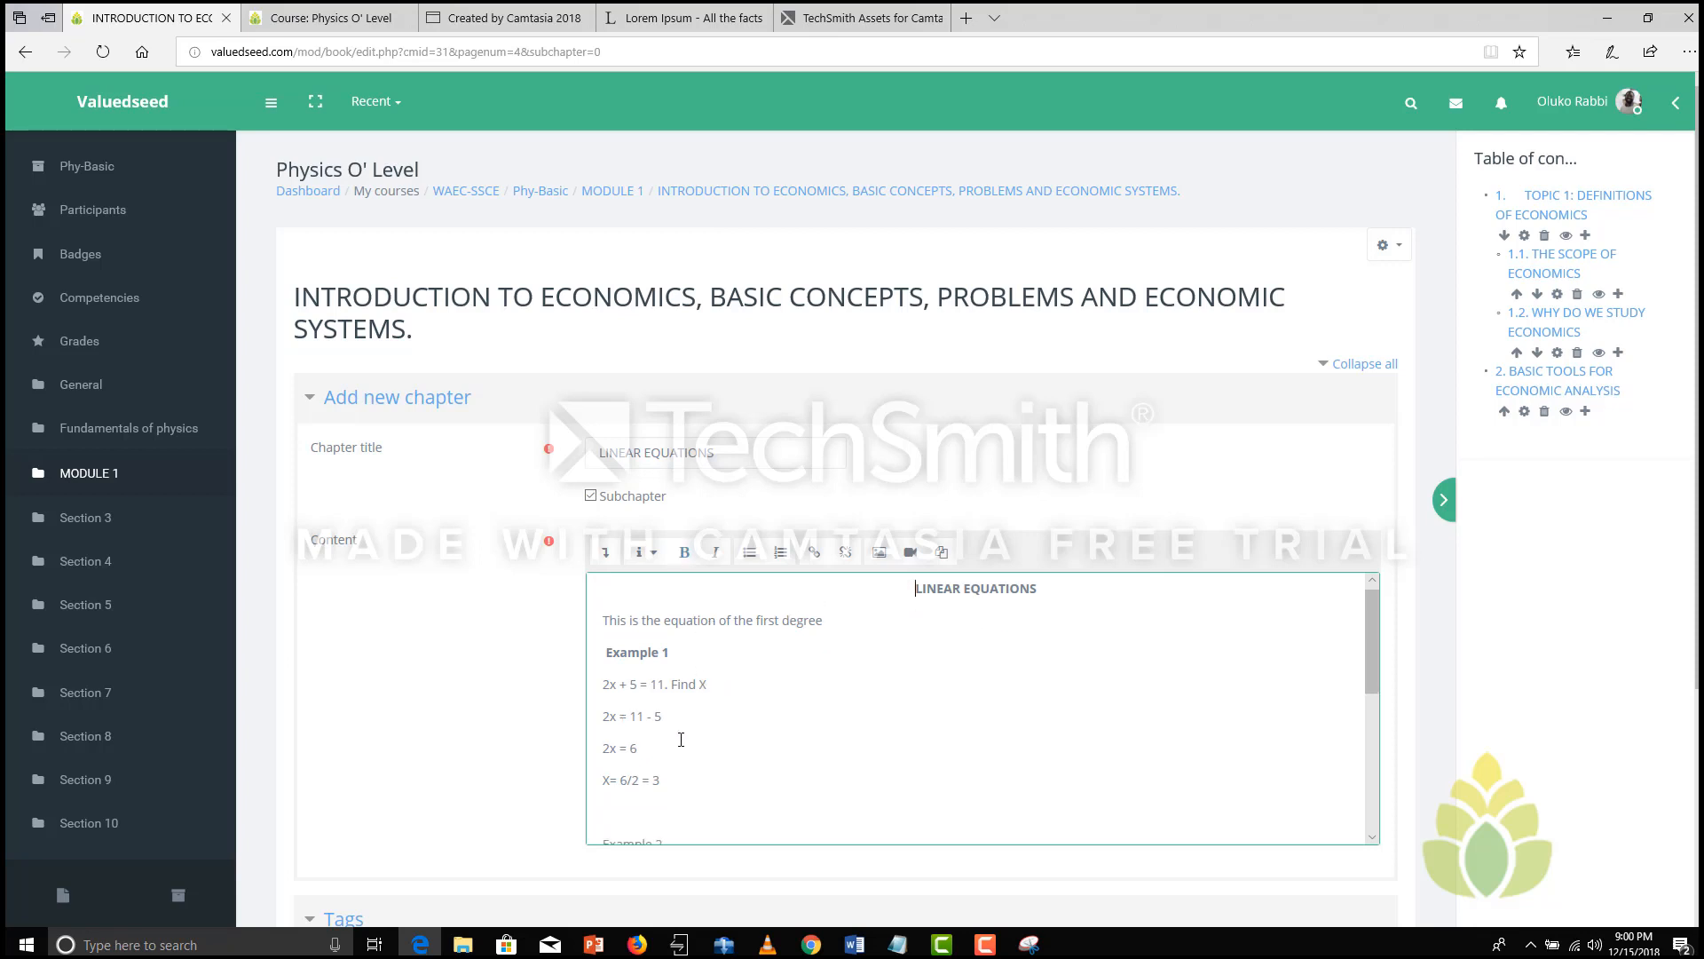
click(854, 946)
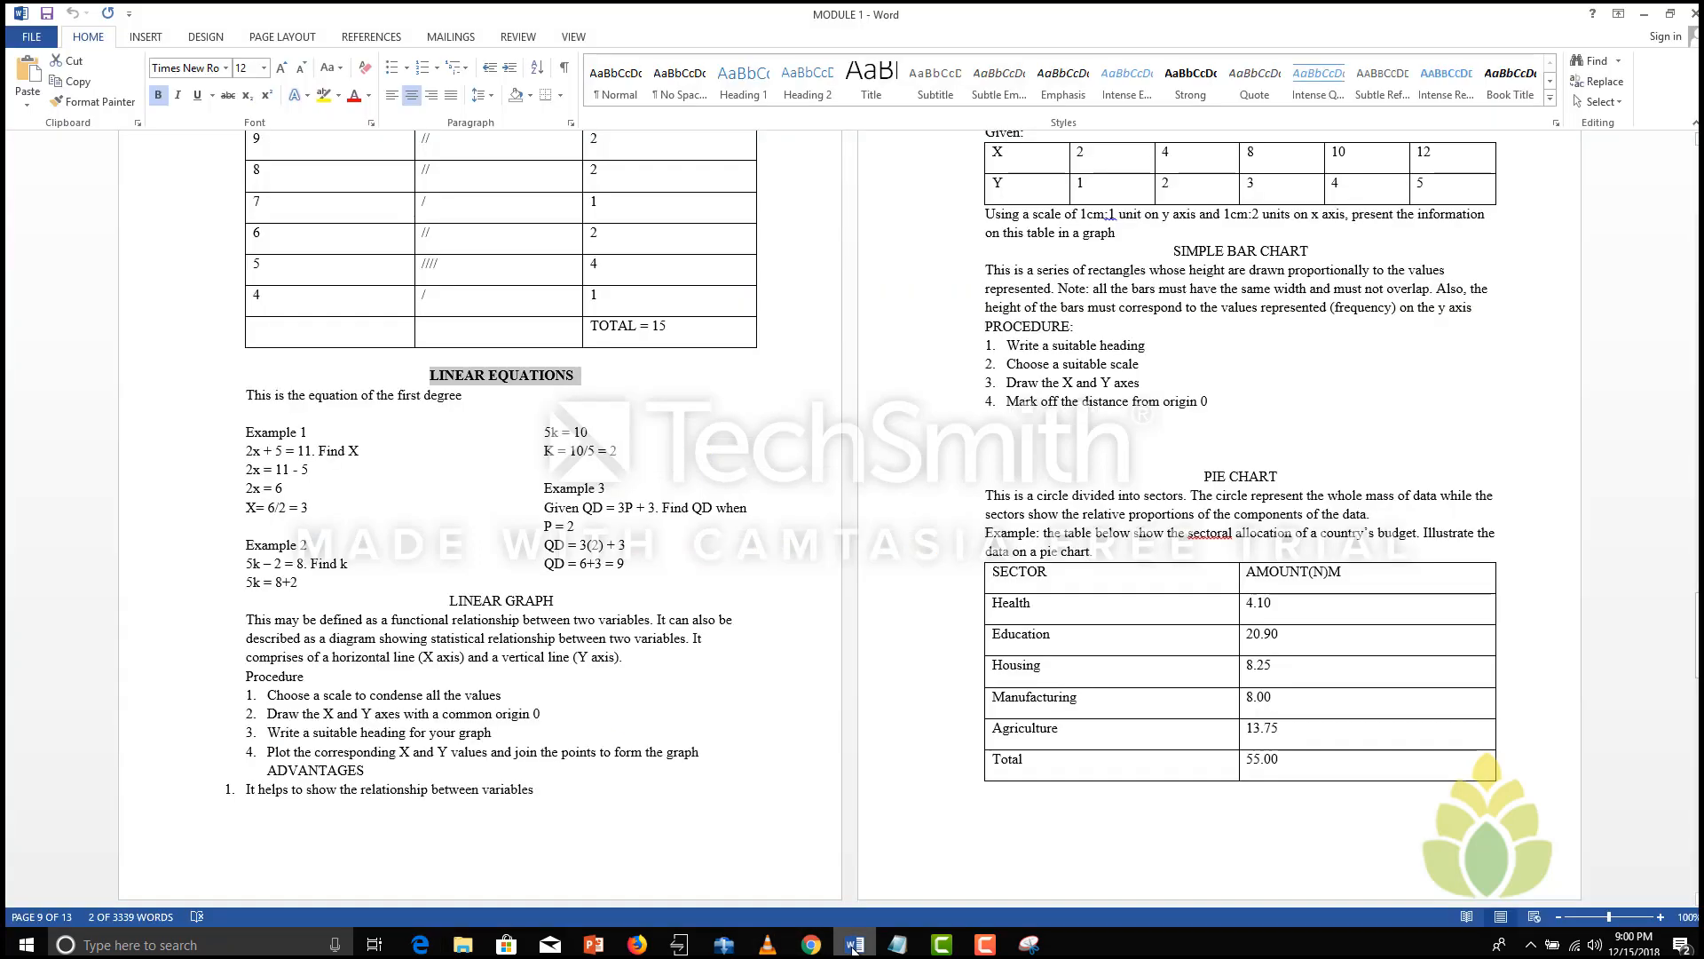
click(853, 946)
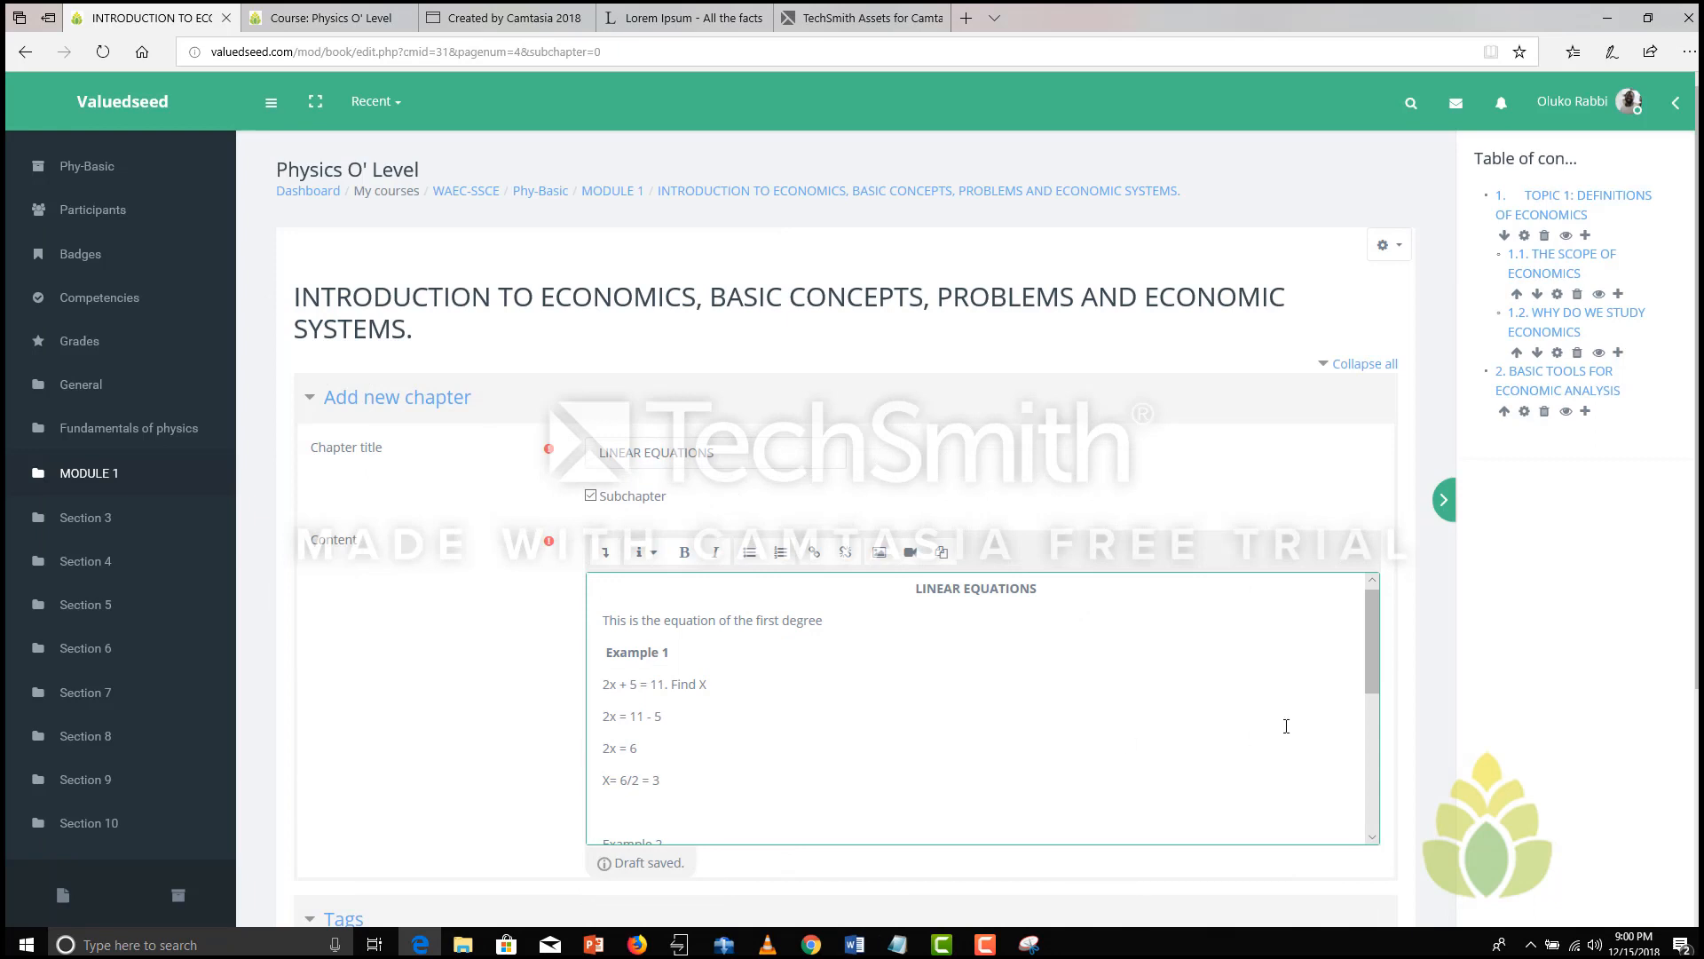
scroll(1374, 666, down, 1)
scroll(1376, 674, up, 2)
click(607, 559)
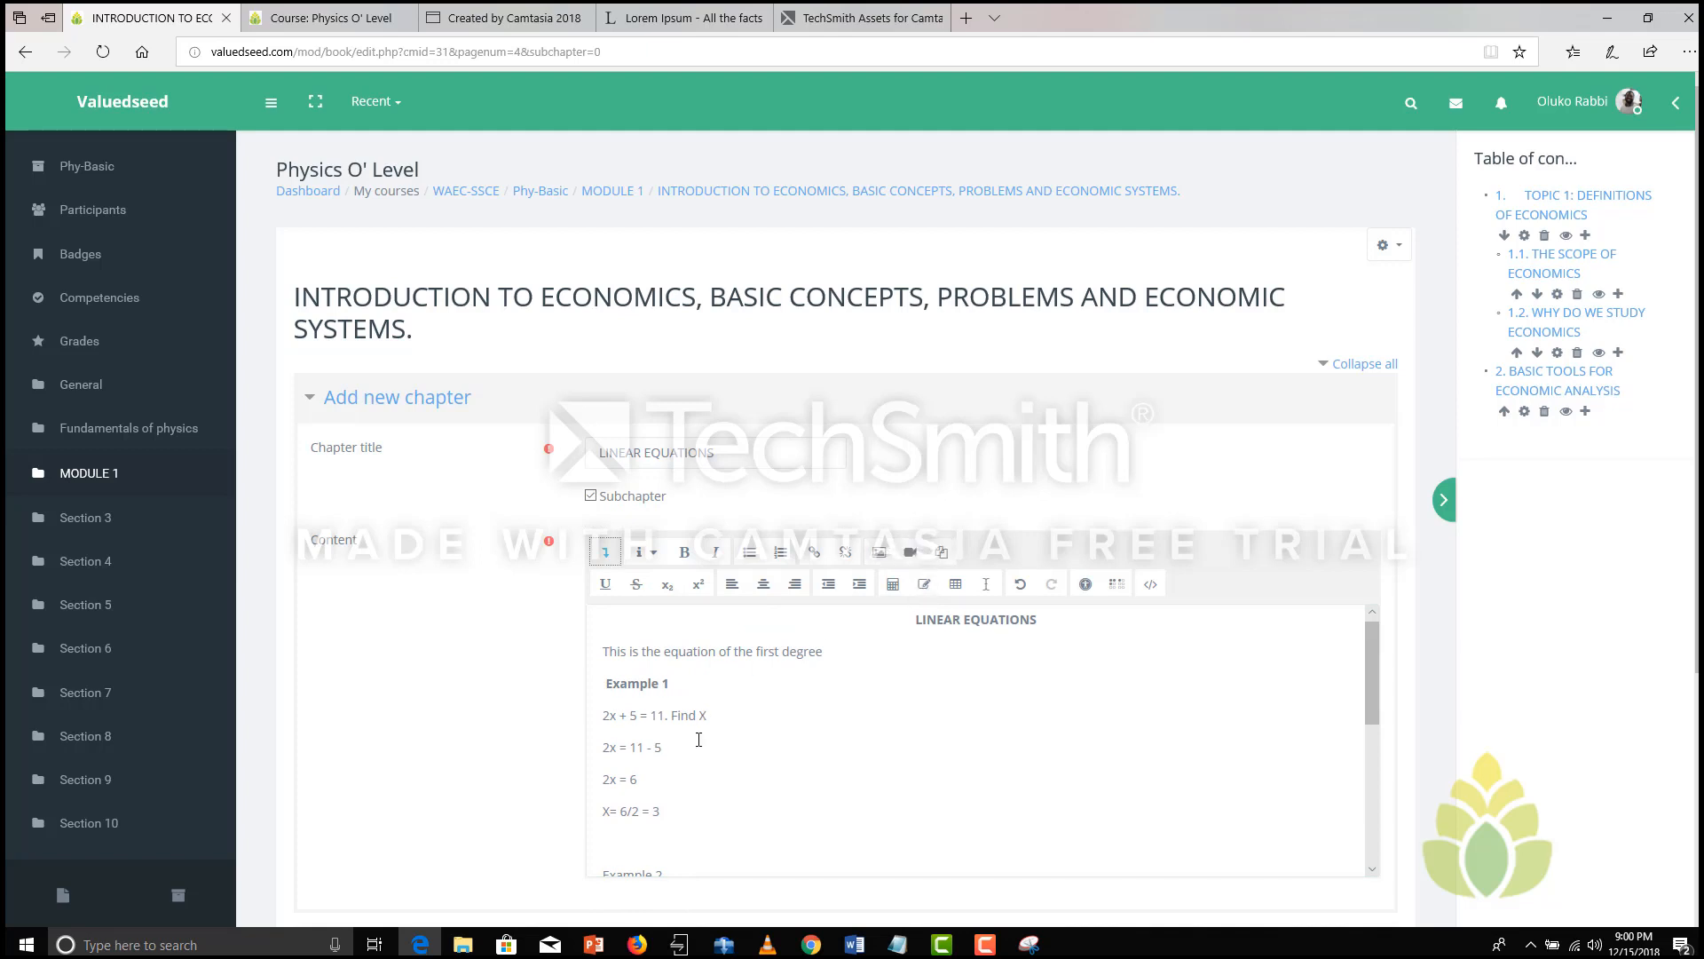
click(696, 702)
key(Return)
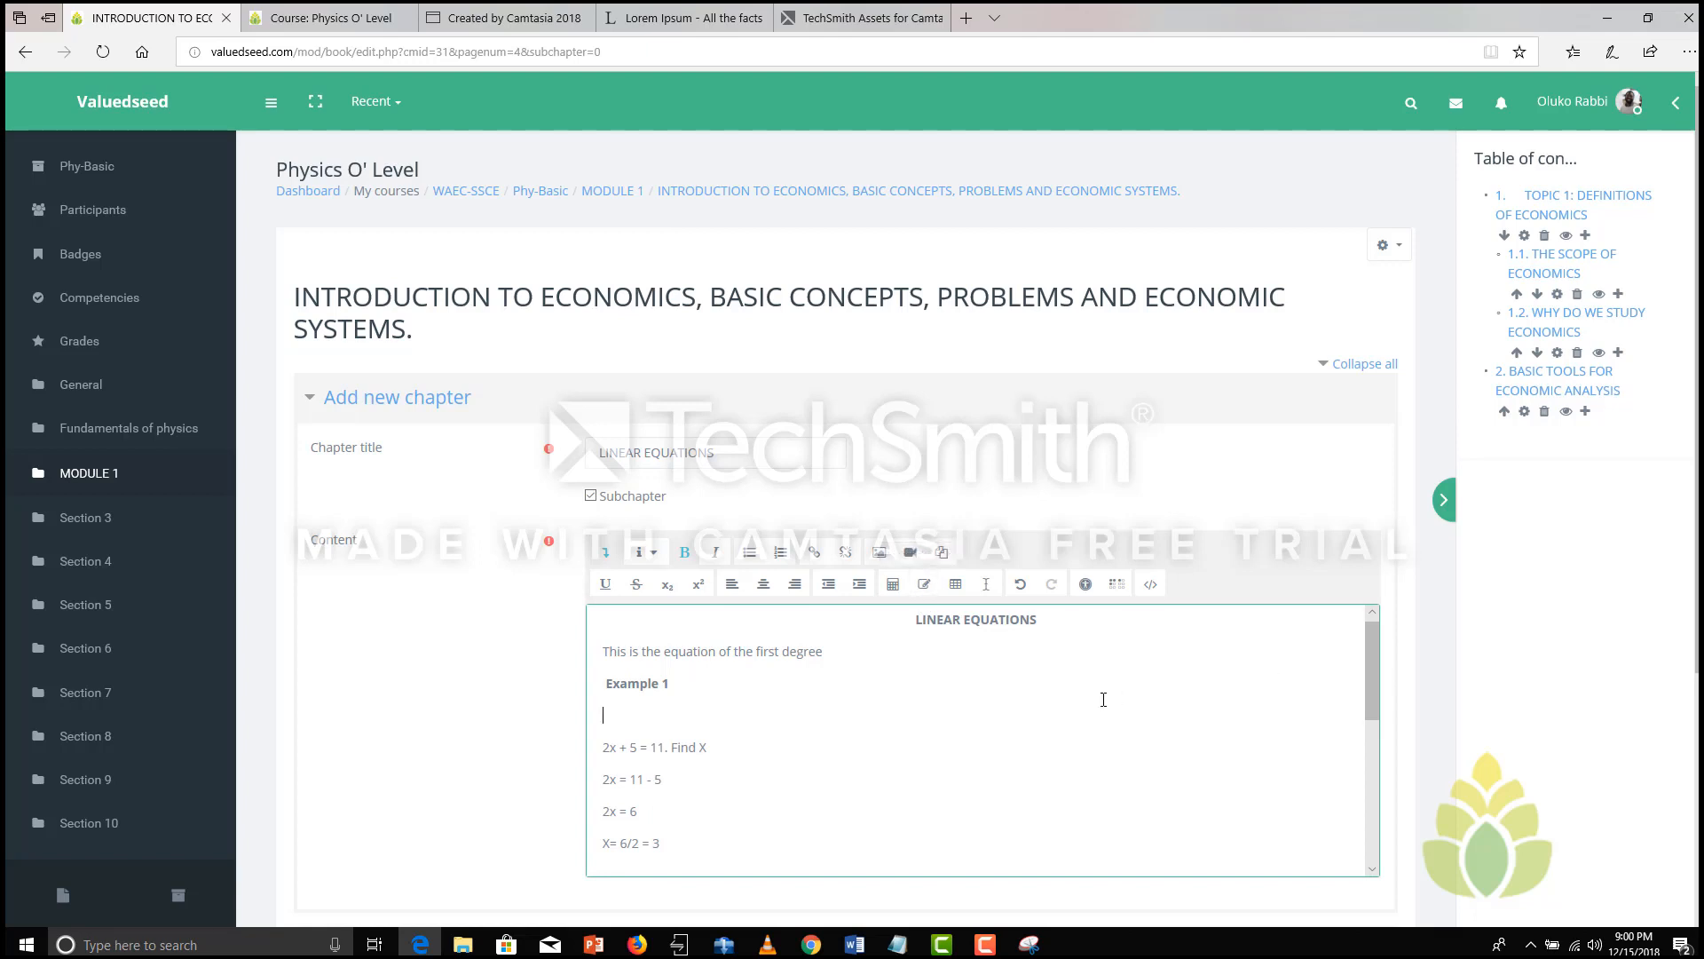
key(BackSpace)
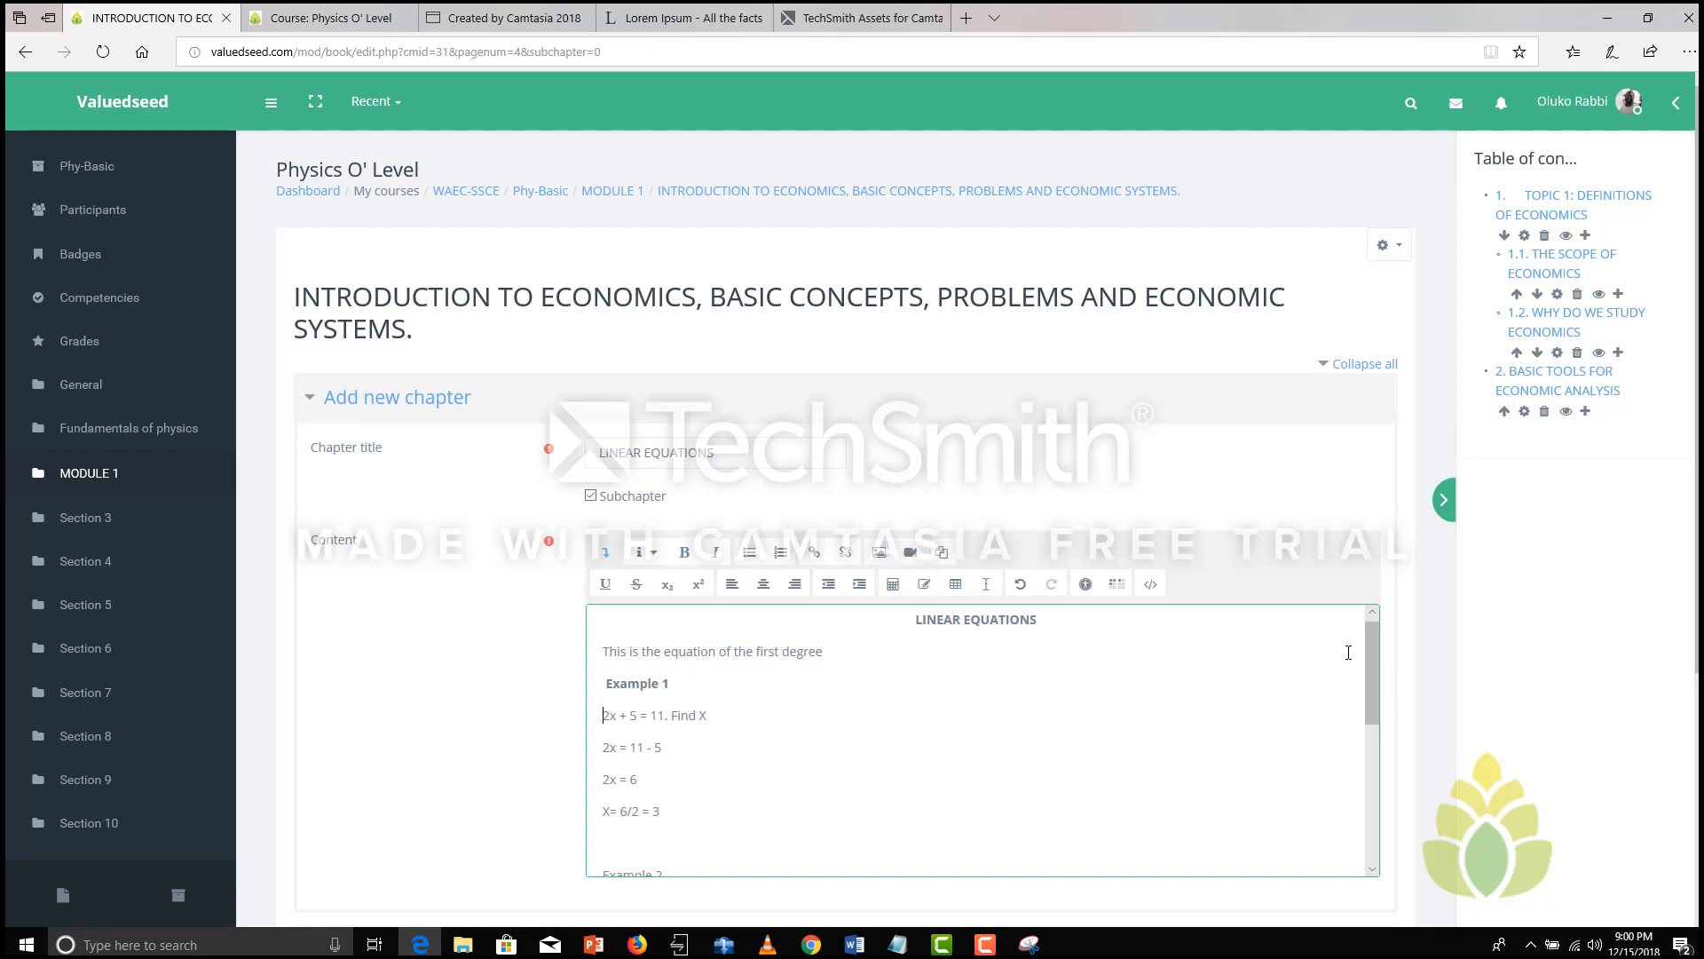
Step: Copy the LINEAR GRAPH section from Word, from its heading through the fourth Procedure item, to the end of the subchapter's content
drag(1373, 652, 1369, 753)
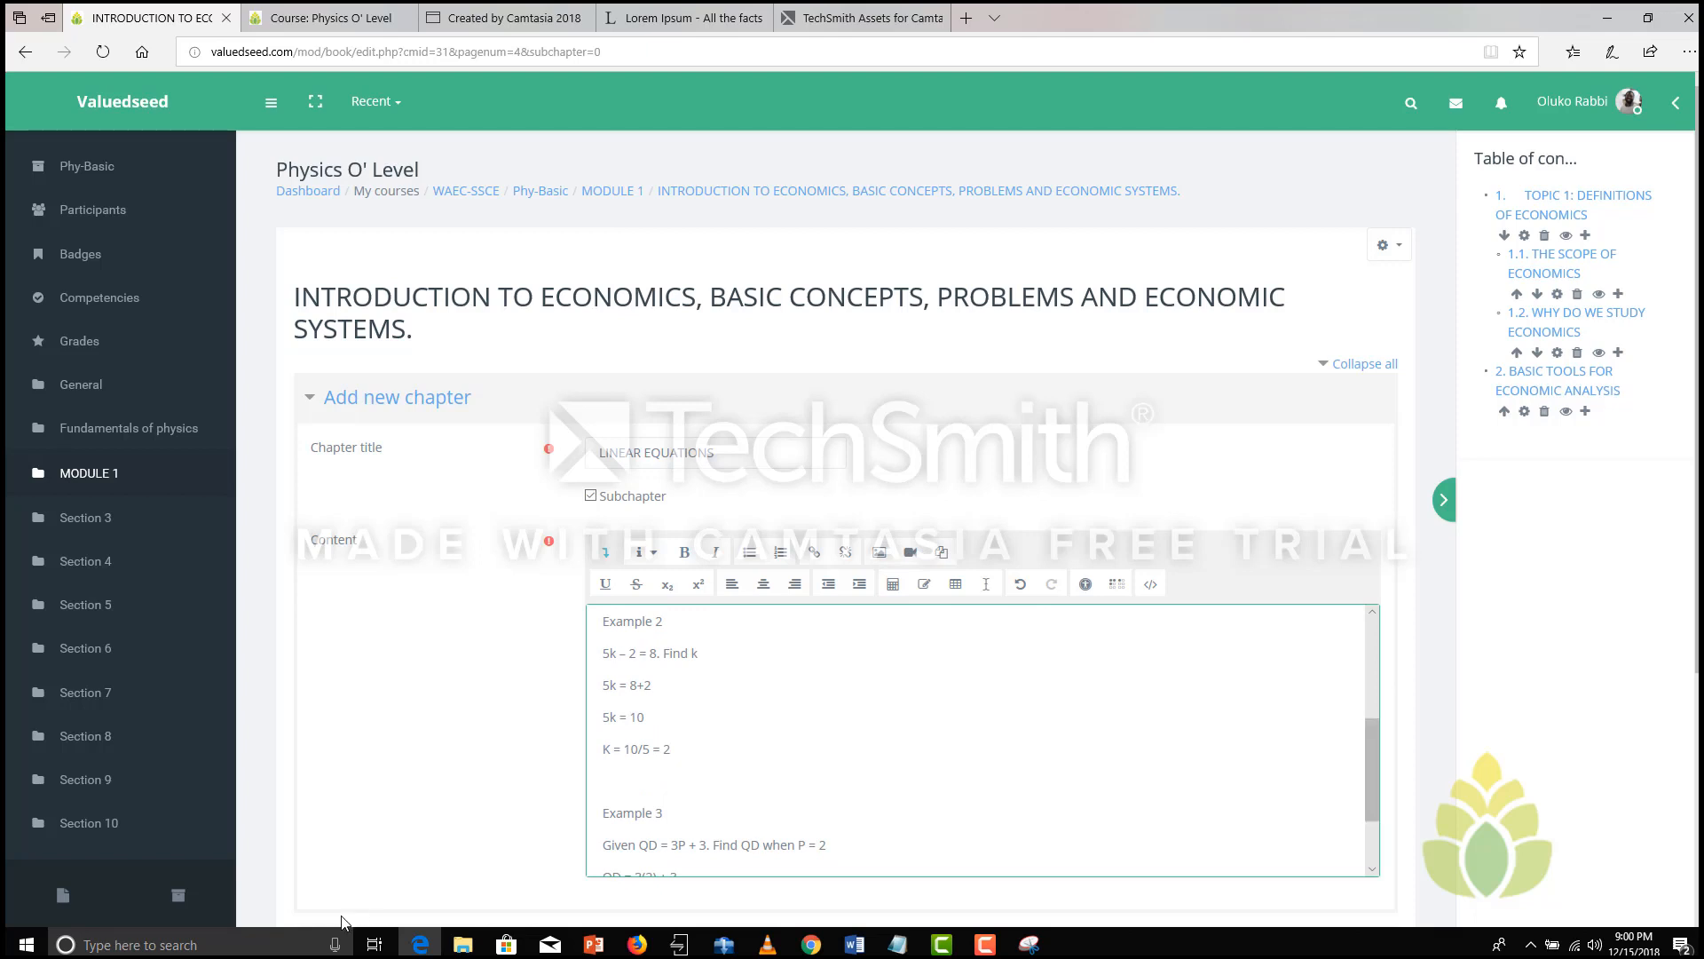
click(855, 945)
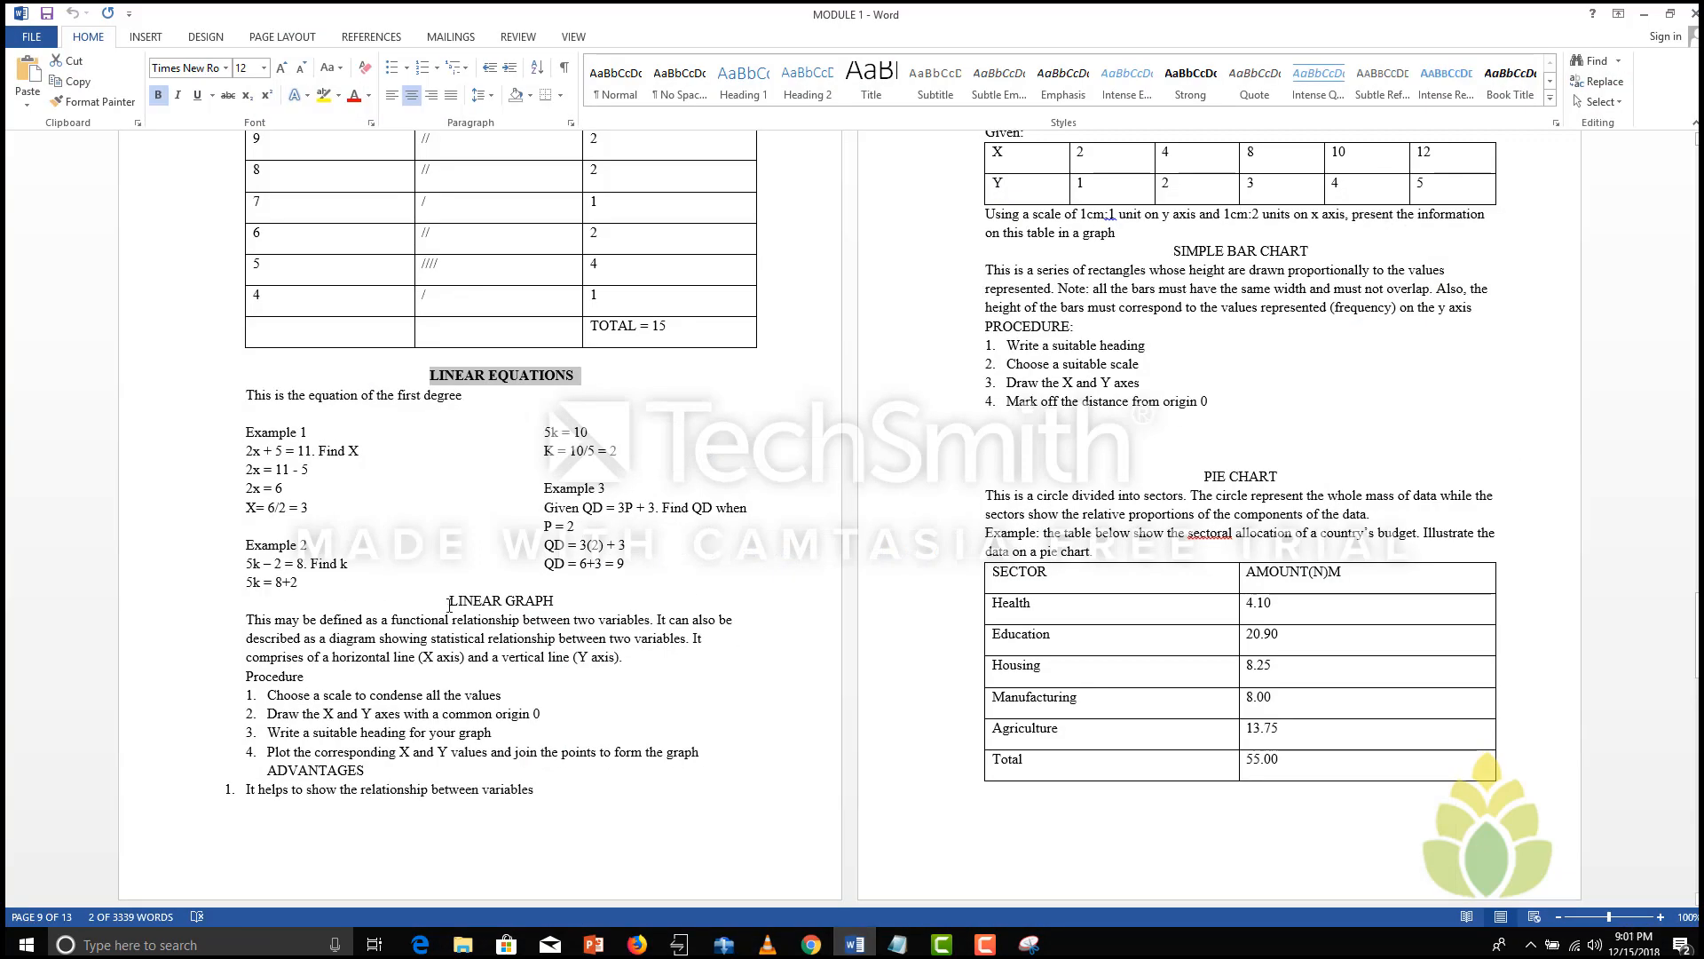
drag(450, 603, 701, 753)
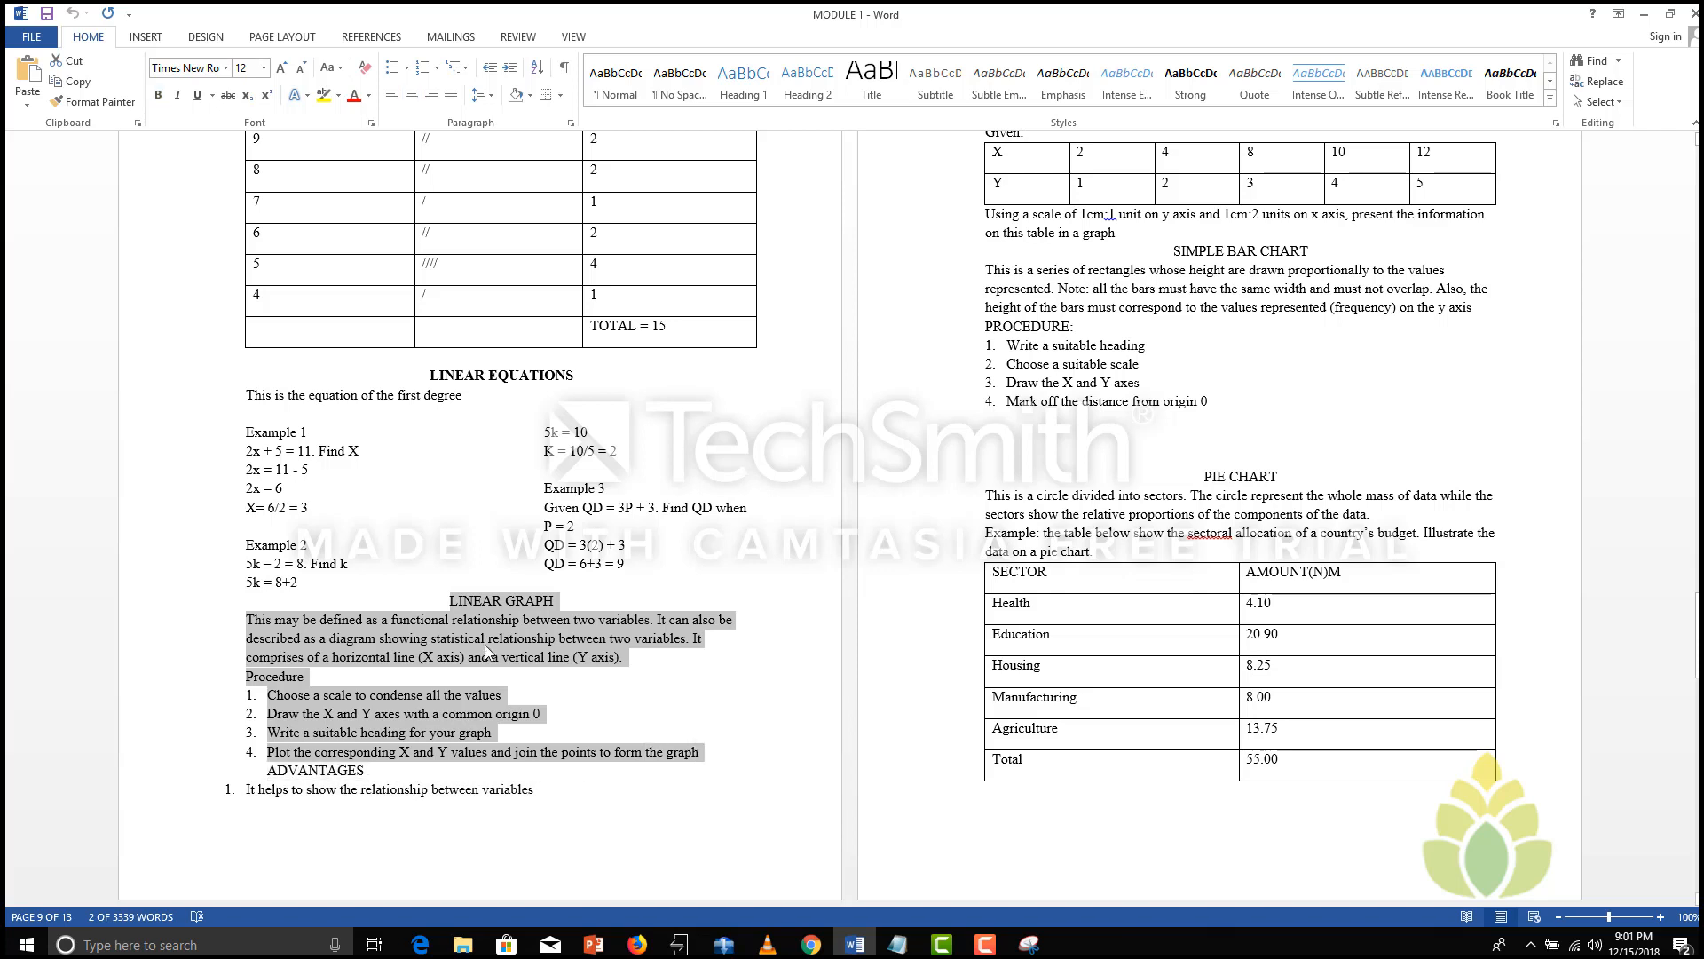
click(533, 675)
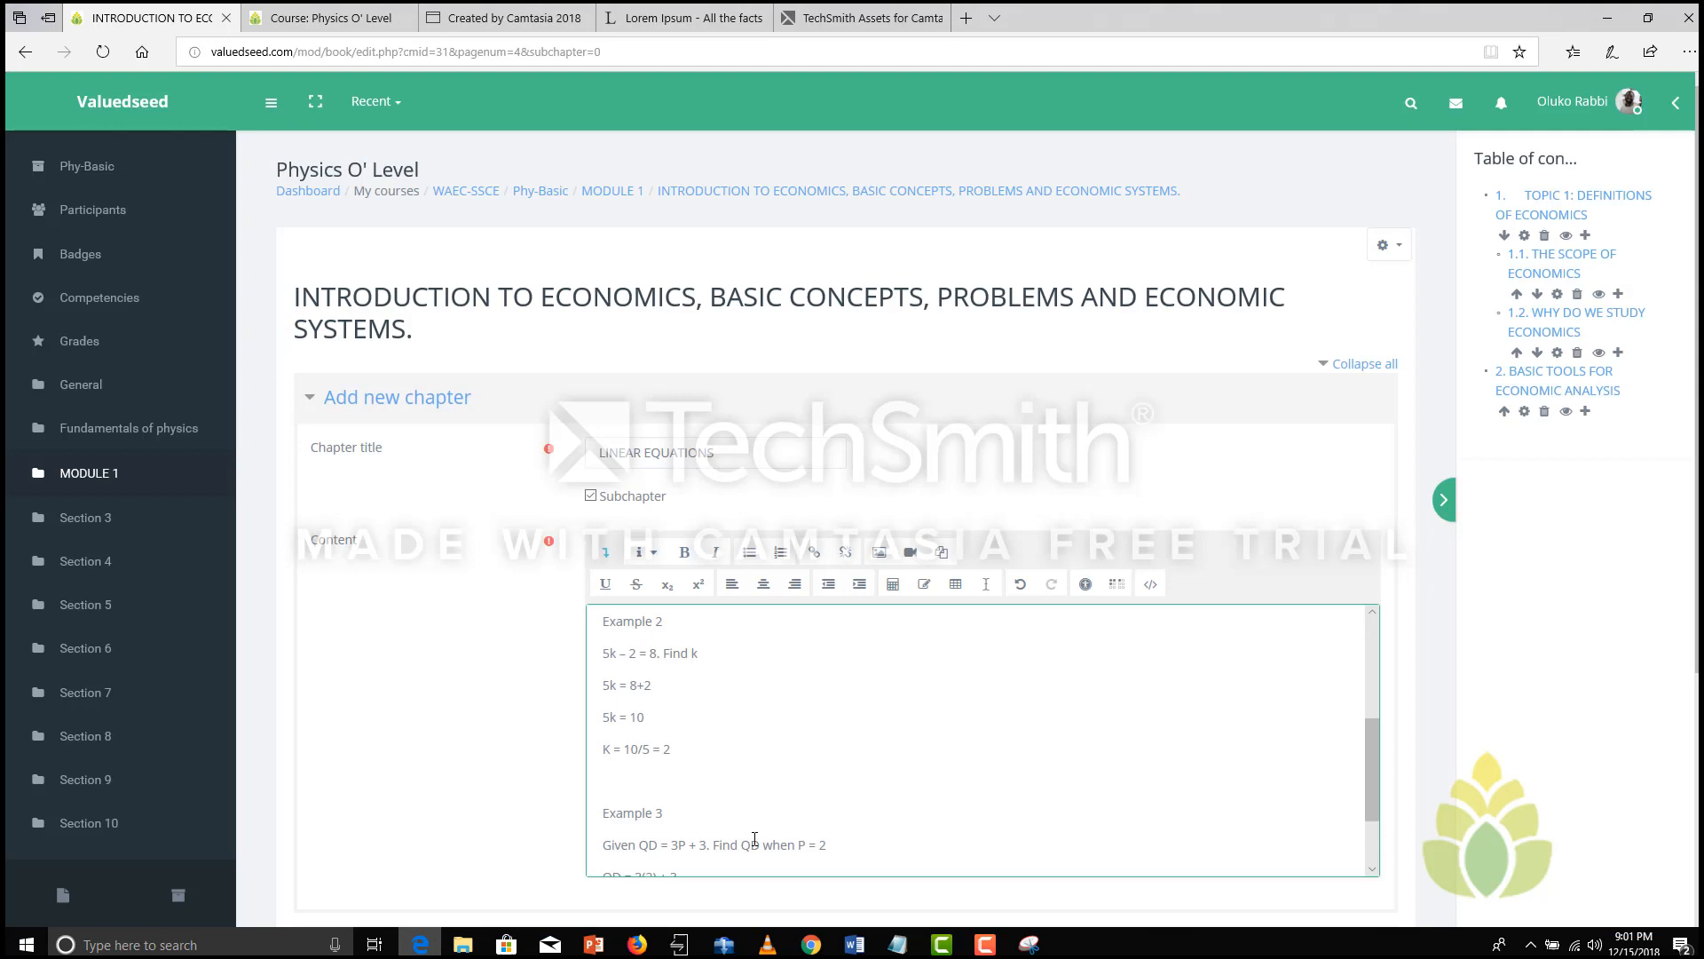
click(420, 943)
scroll(1367, 754, down, 2)
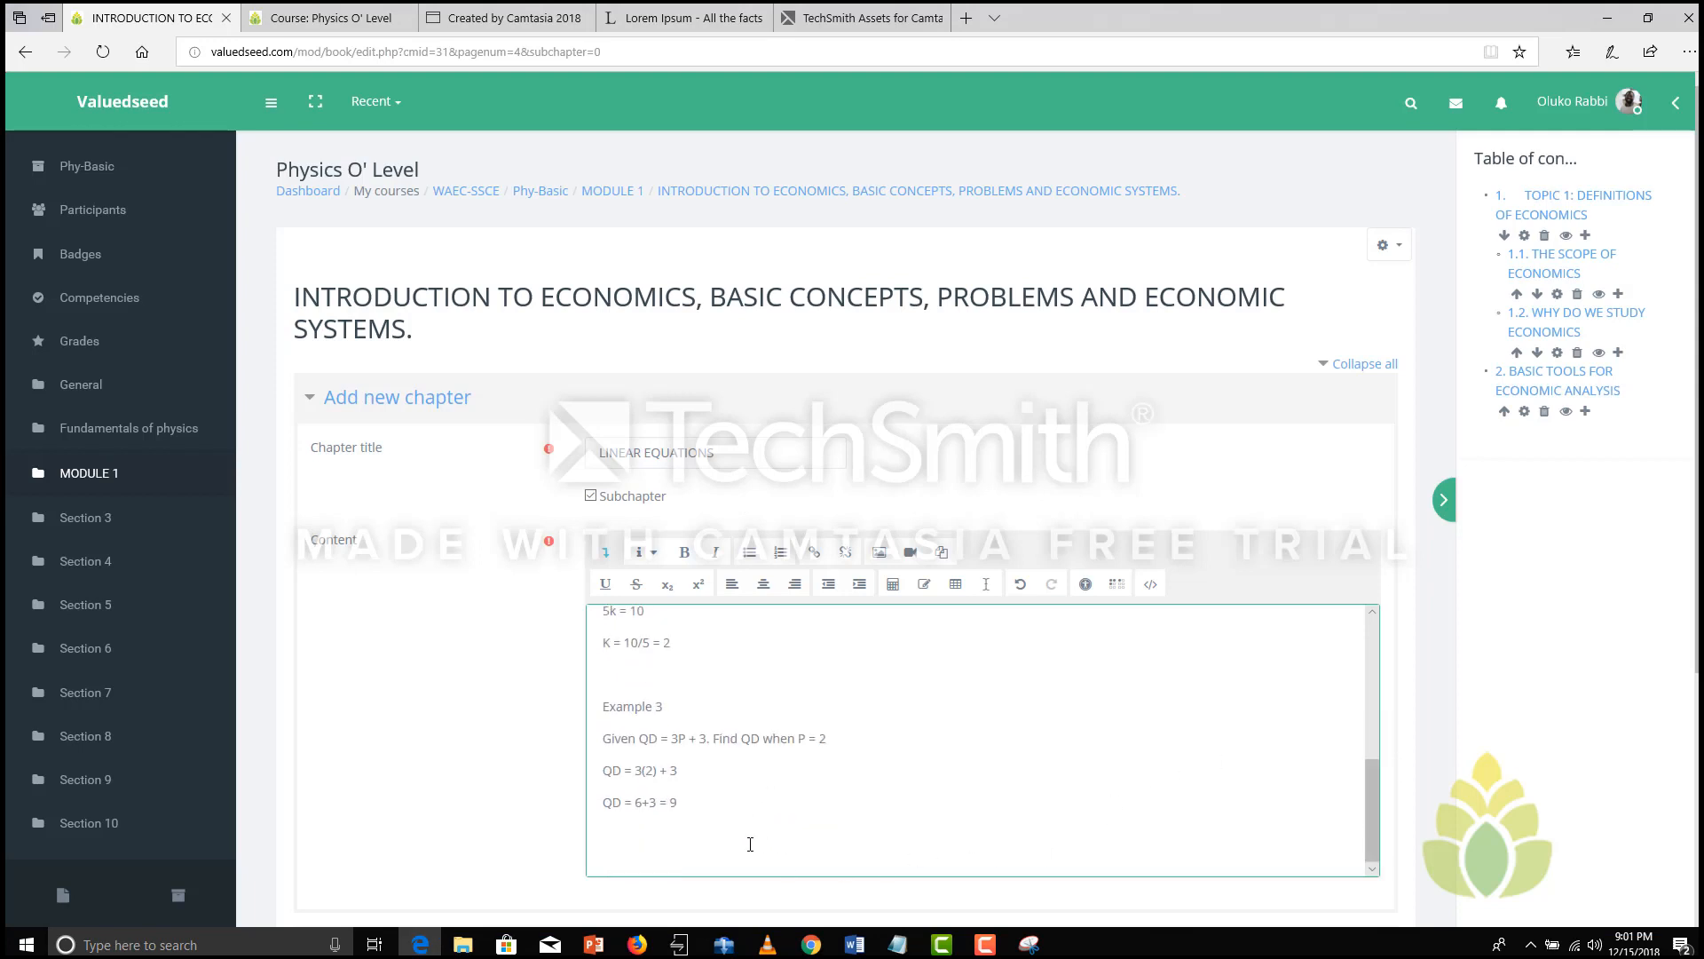
key(ctrl+v)
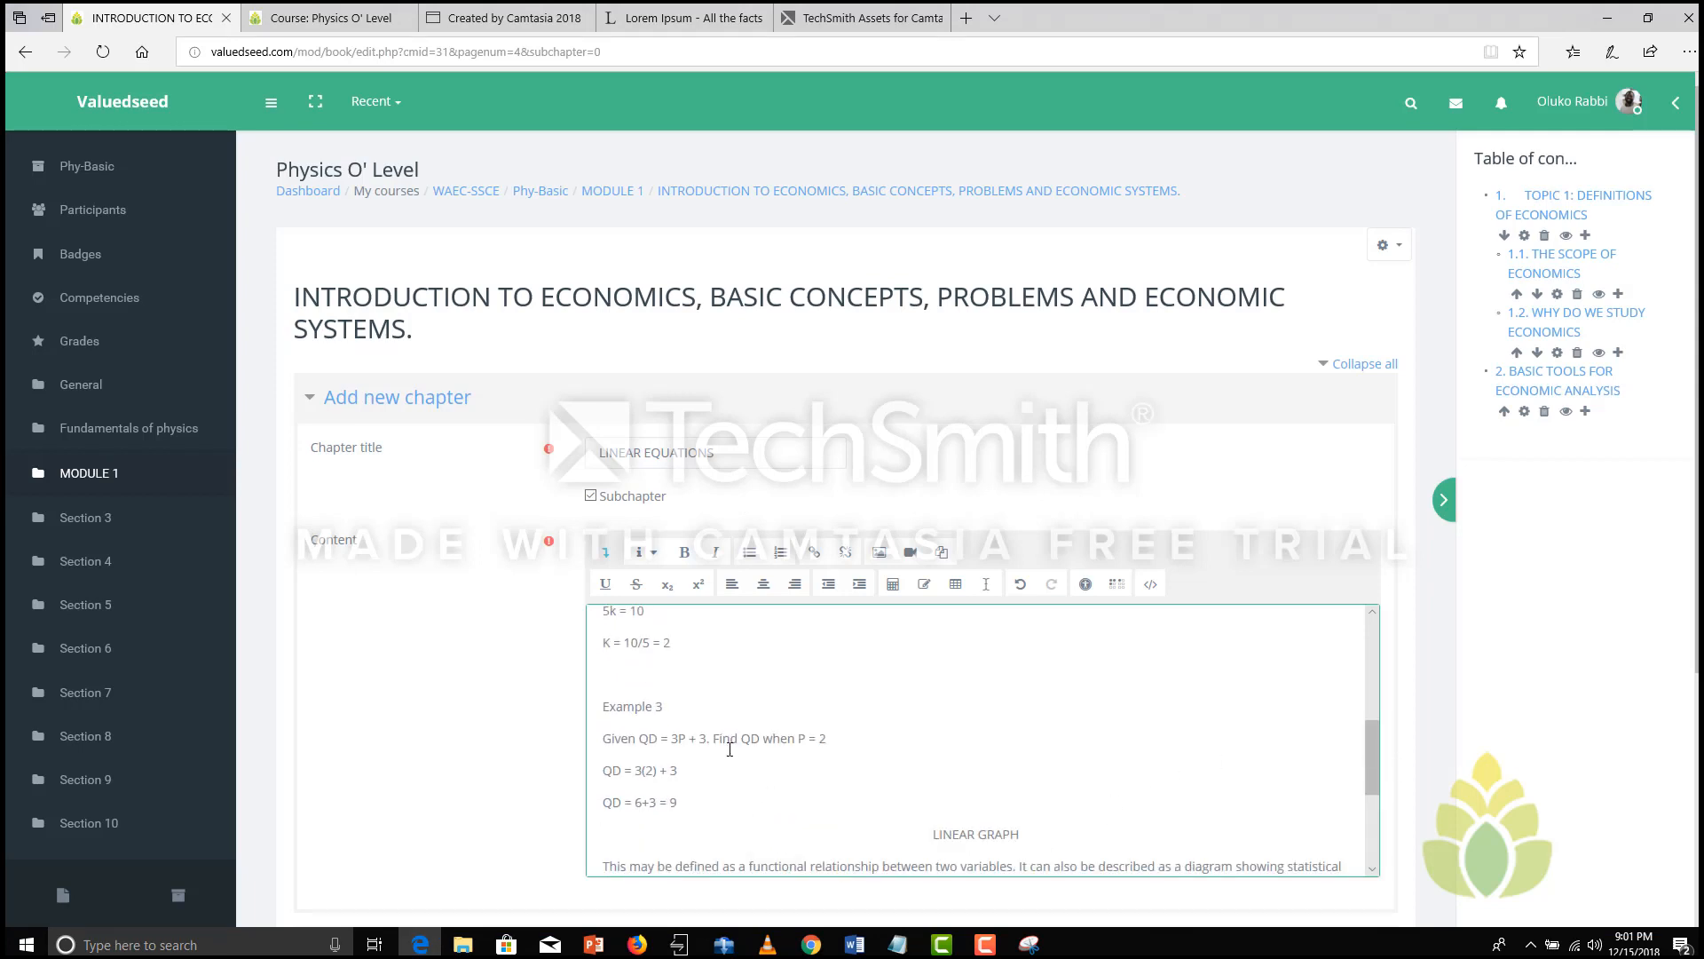
Step: Make the LINEAR GRAPH and Example 3 headings bold in the subchapter's content
triple_click(1009, 838)
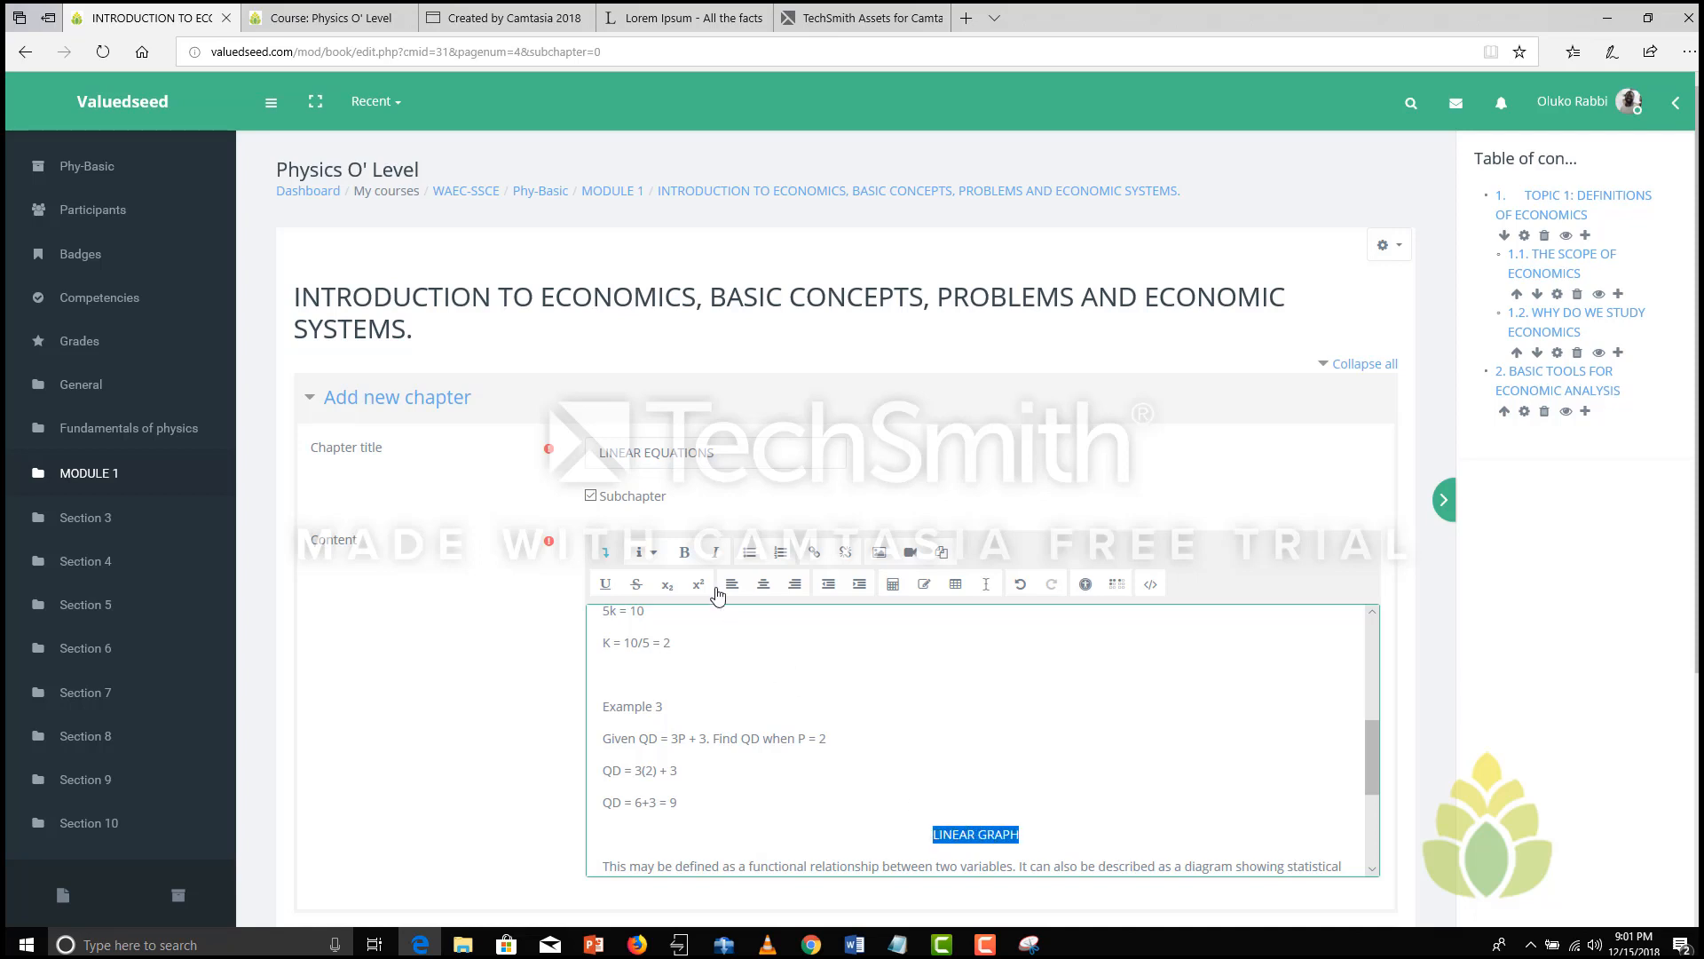
click(684, 552)
drag(668, 708, 603, 707)
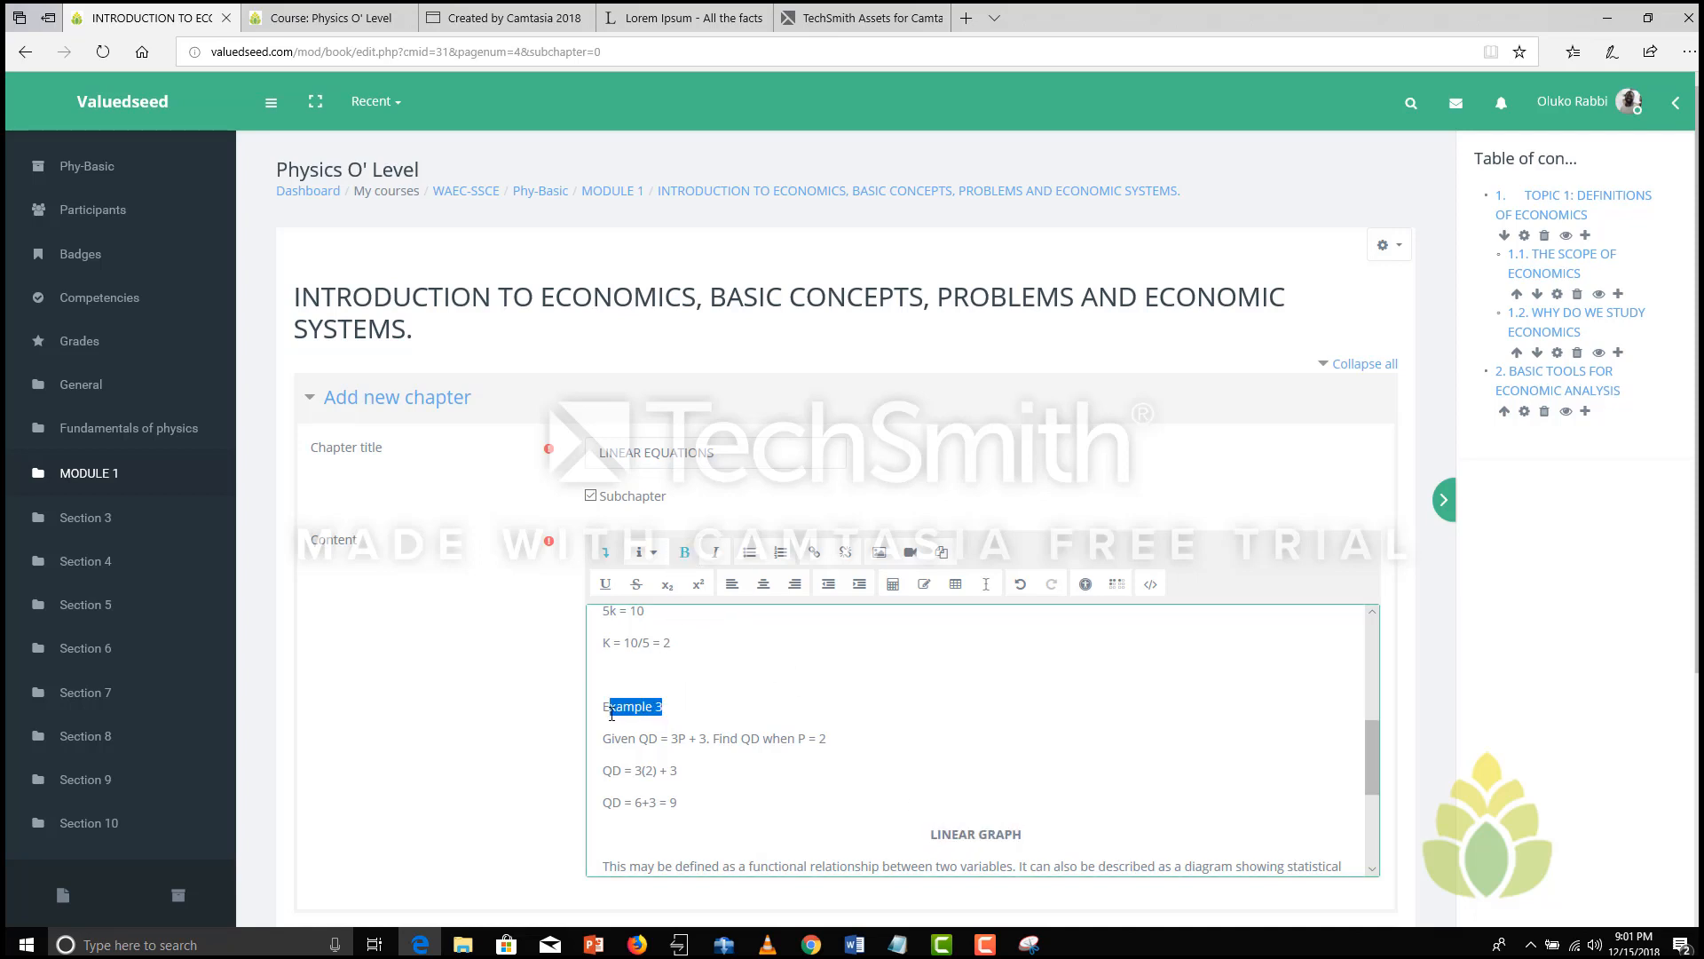
click(685, 552)
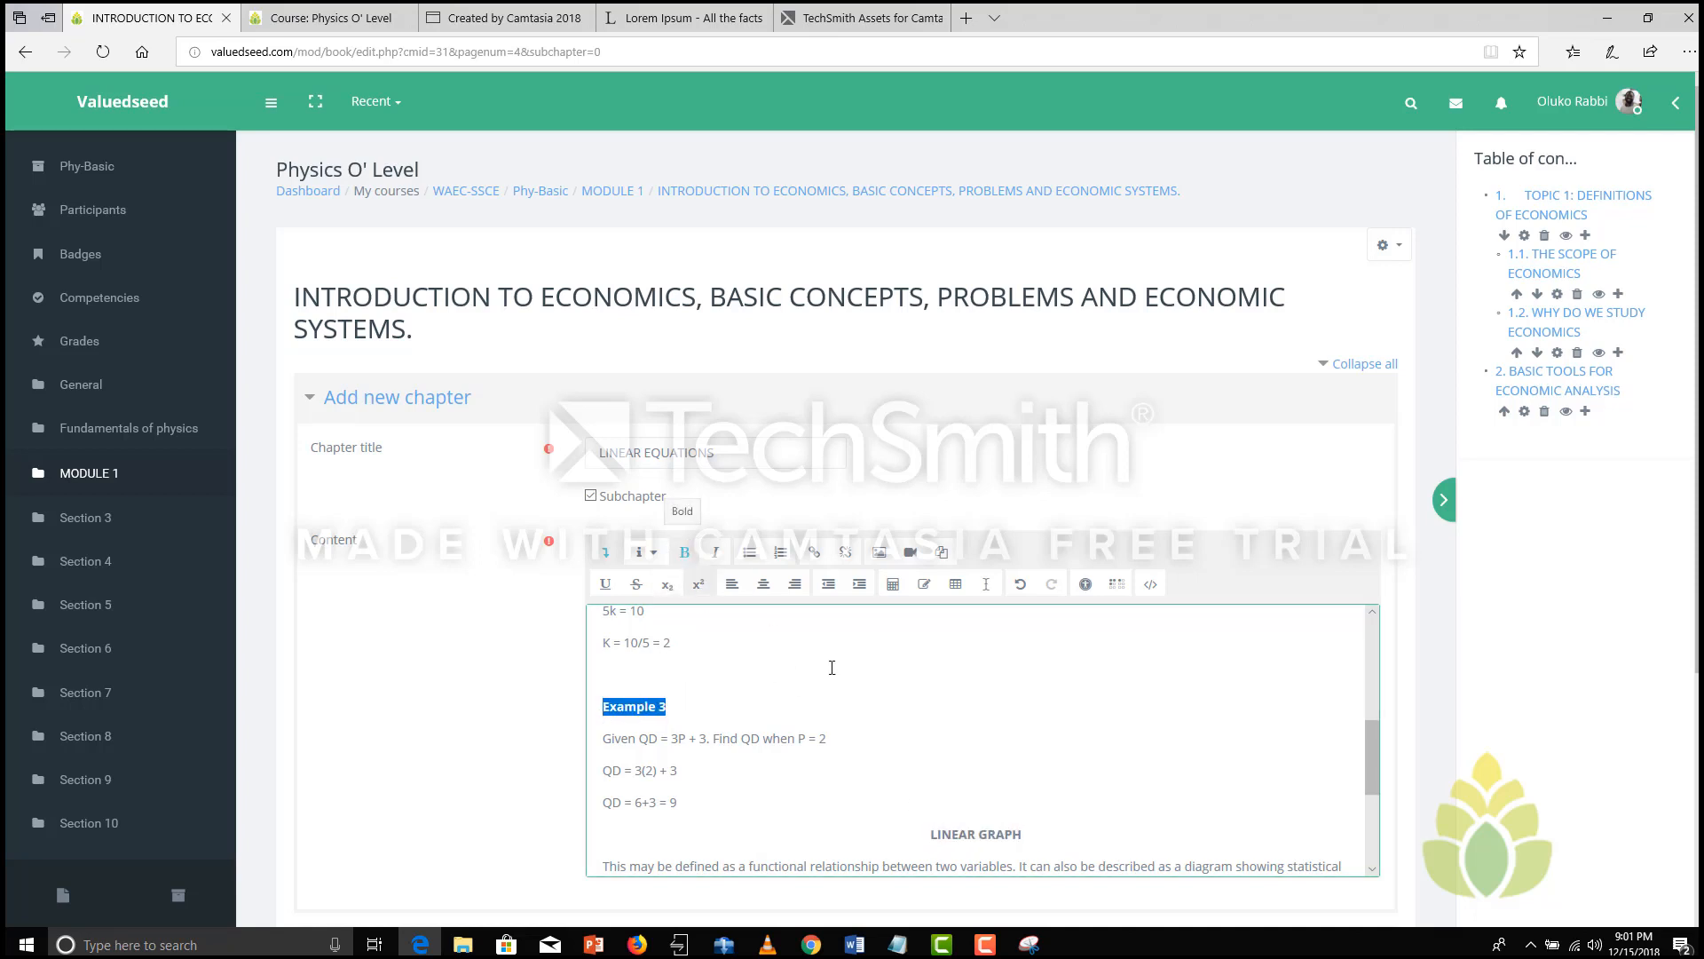
click(1098, 797)
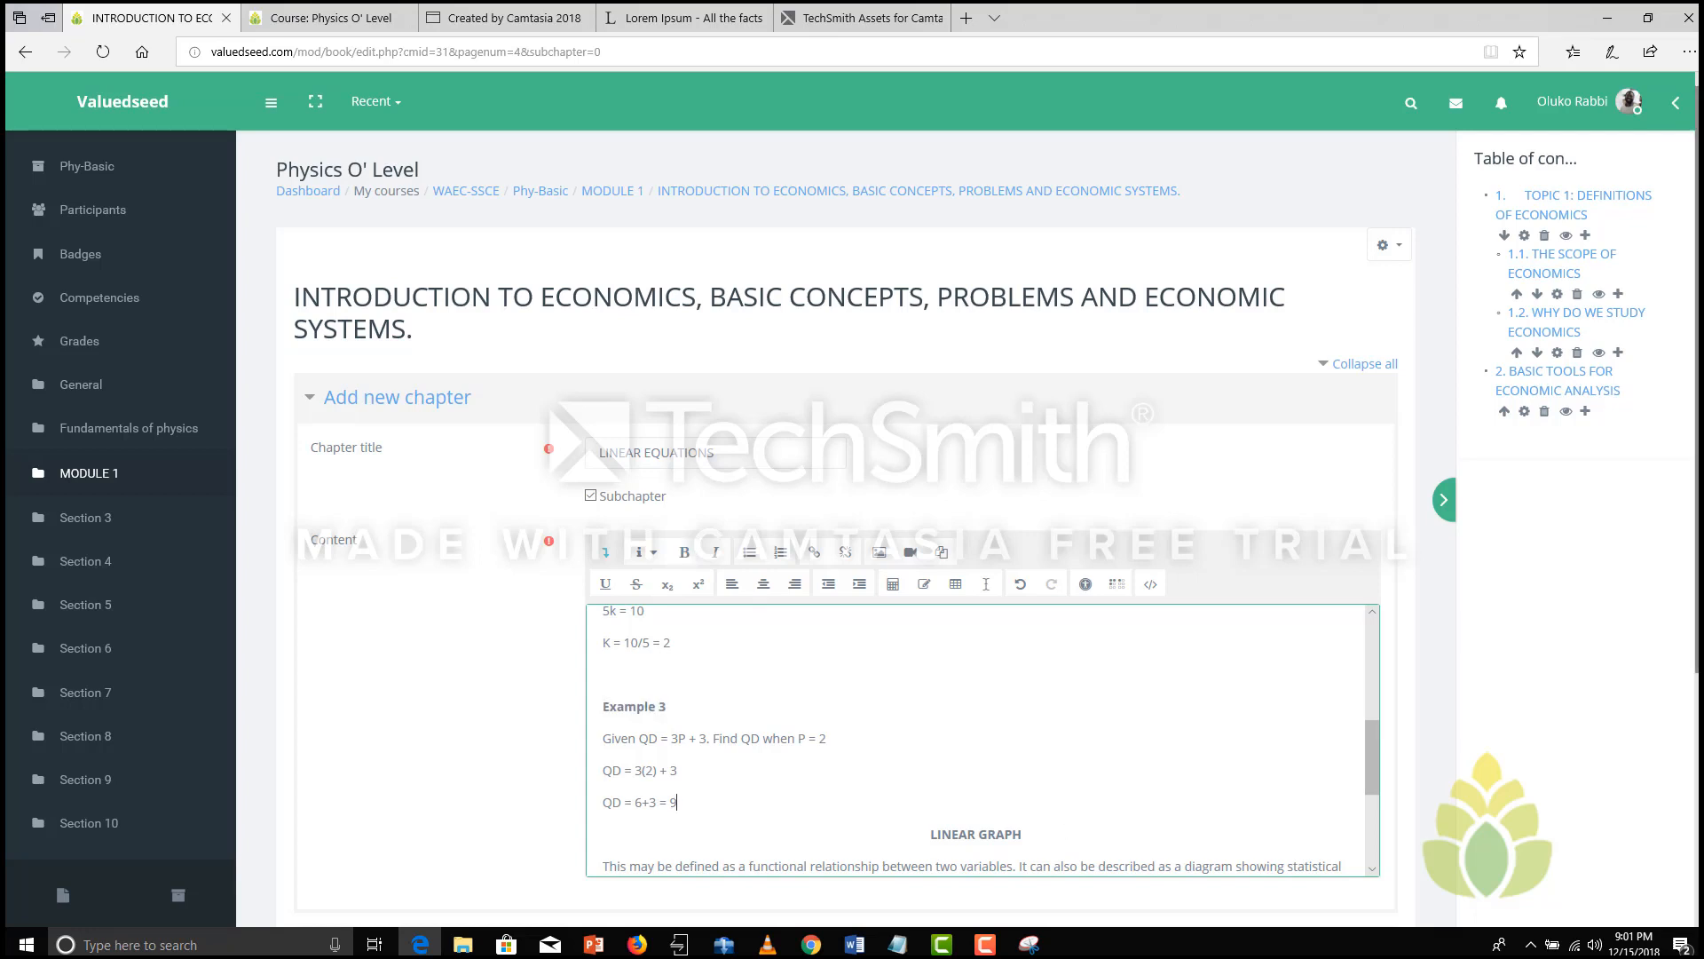
Step: Save the LINEAR EQUATIONS subchapter and turn editing off for the book
scroll(843, 532, down, 3)
click(639, 894)
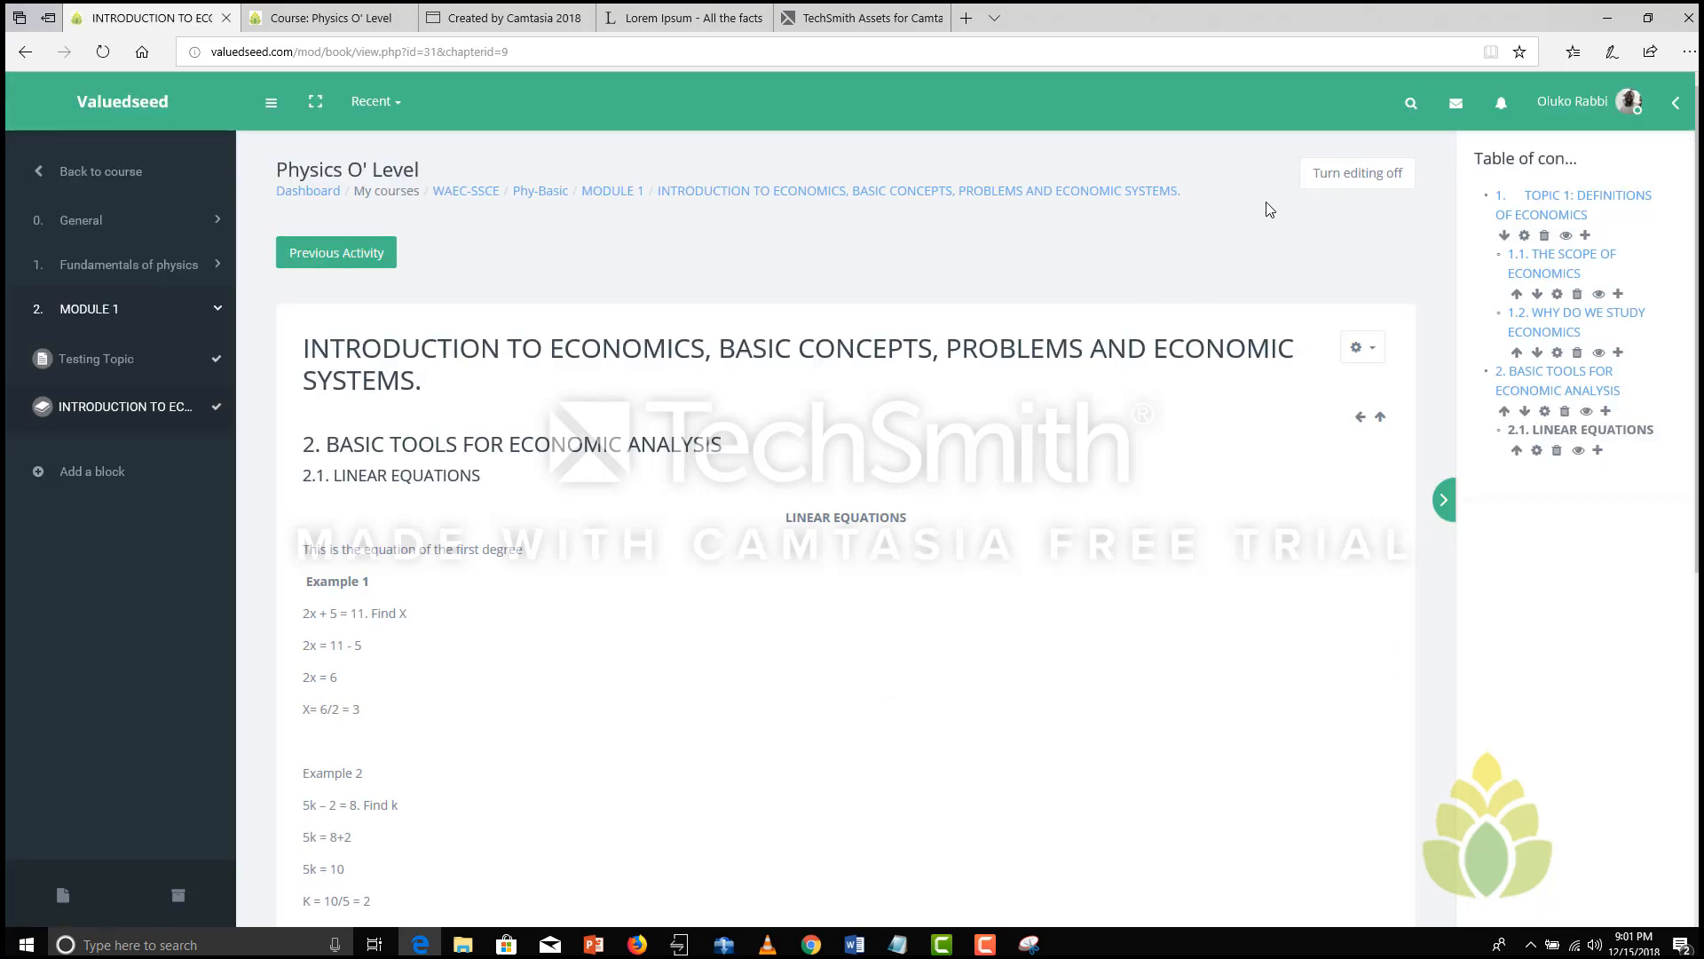
click(1359, 182)
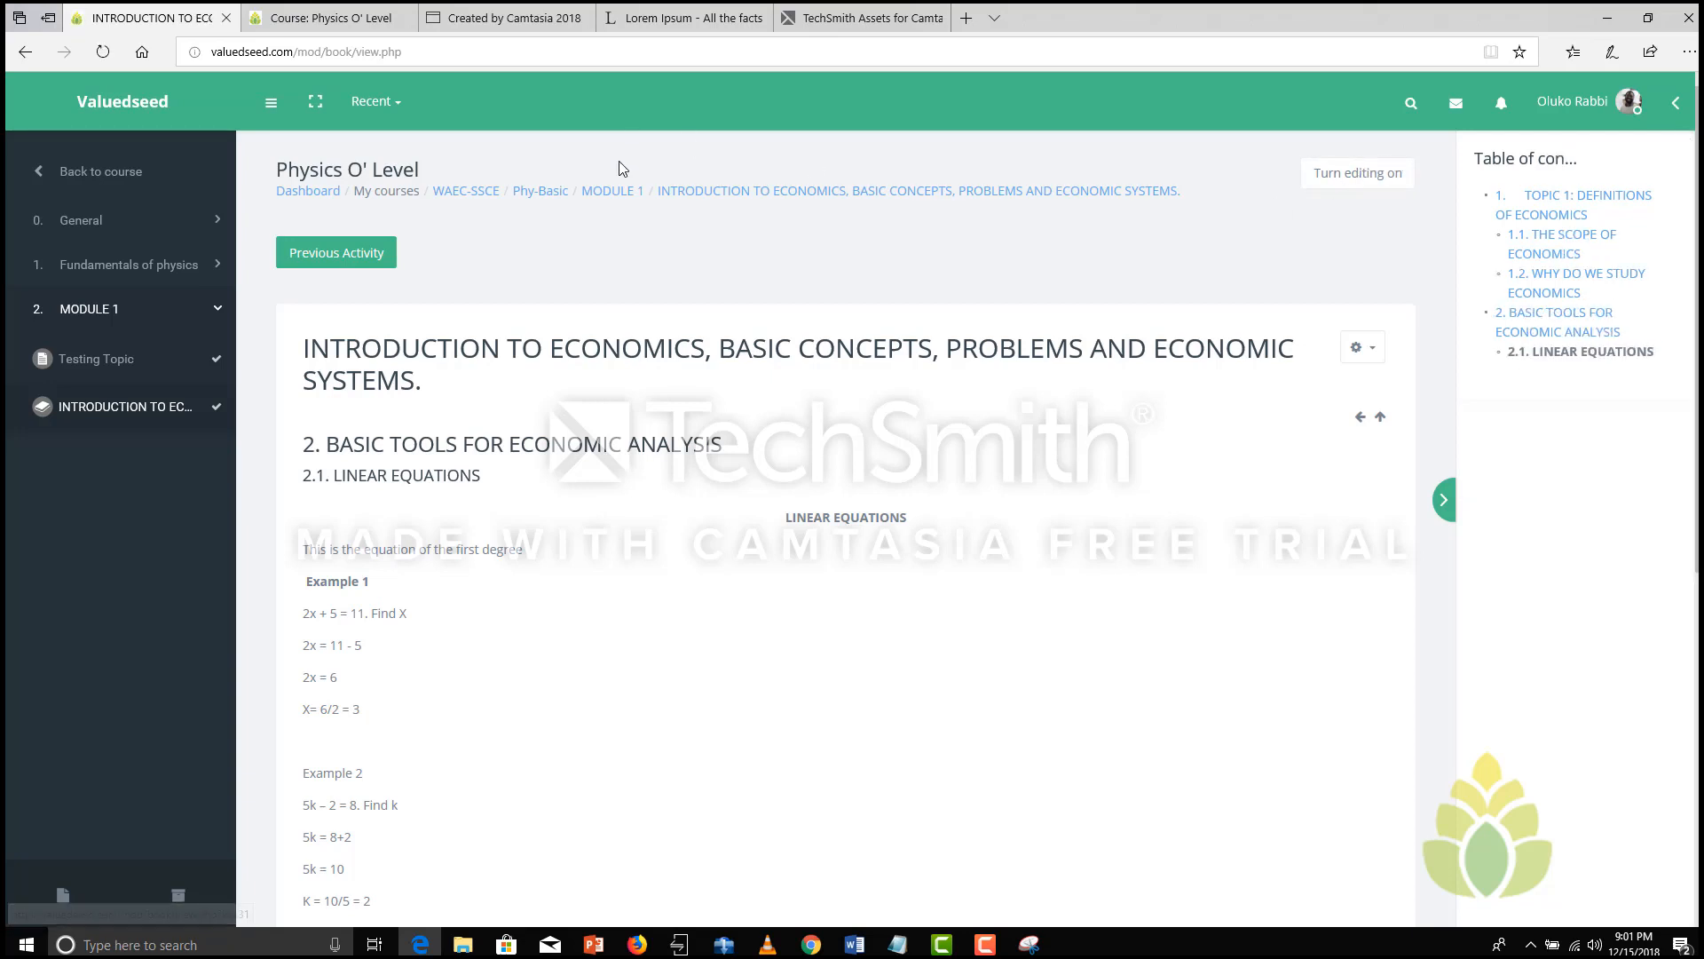
Step: Reopen the economics book from MODULE 1 and review THE SCOPE OF ECONOMICS and BASIC TOOLS FOR ECONOMIC ANALYSIS with its tables
click(597, 192)
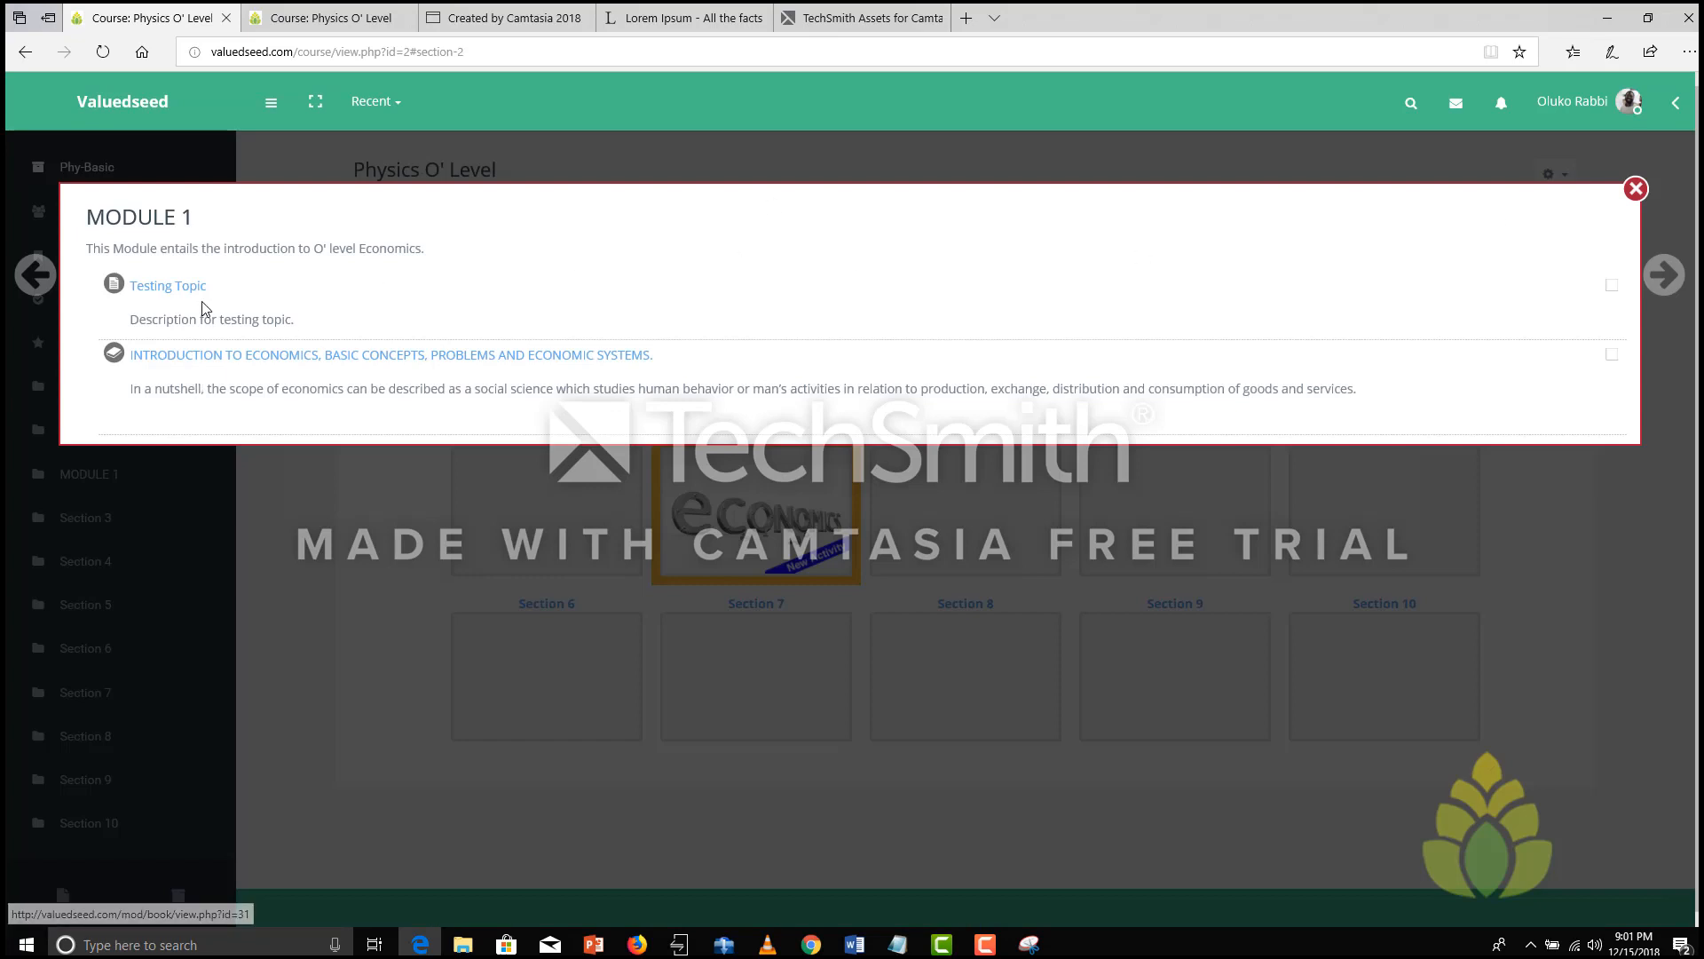
click(248, 355)
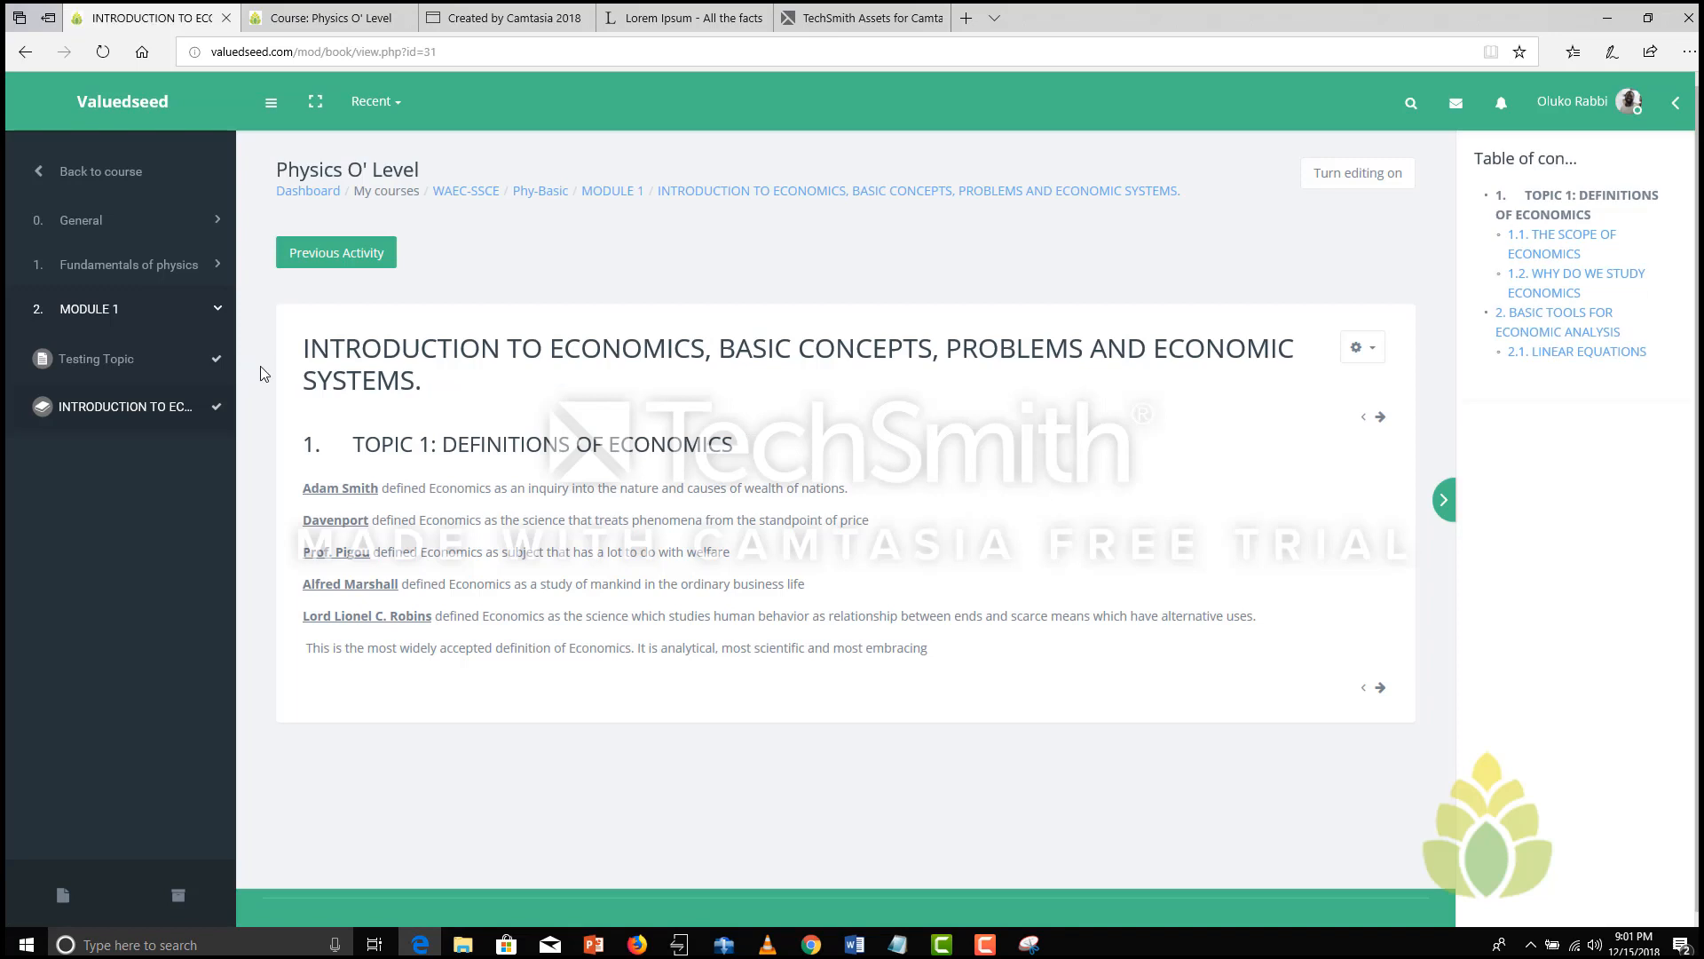
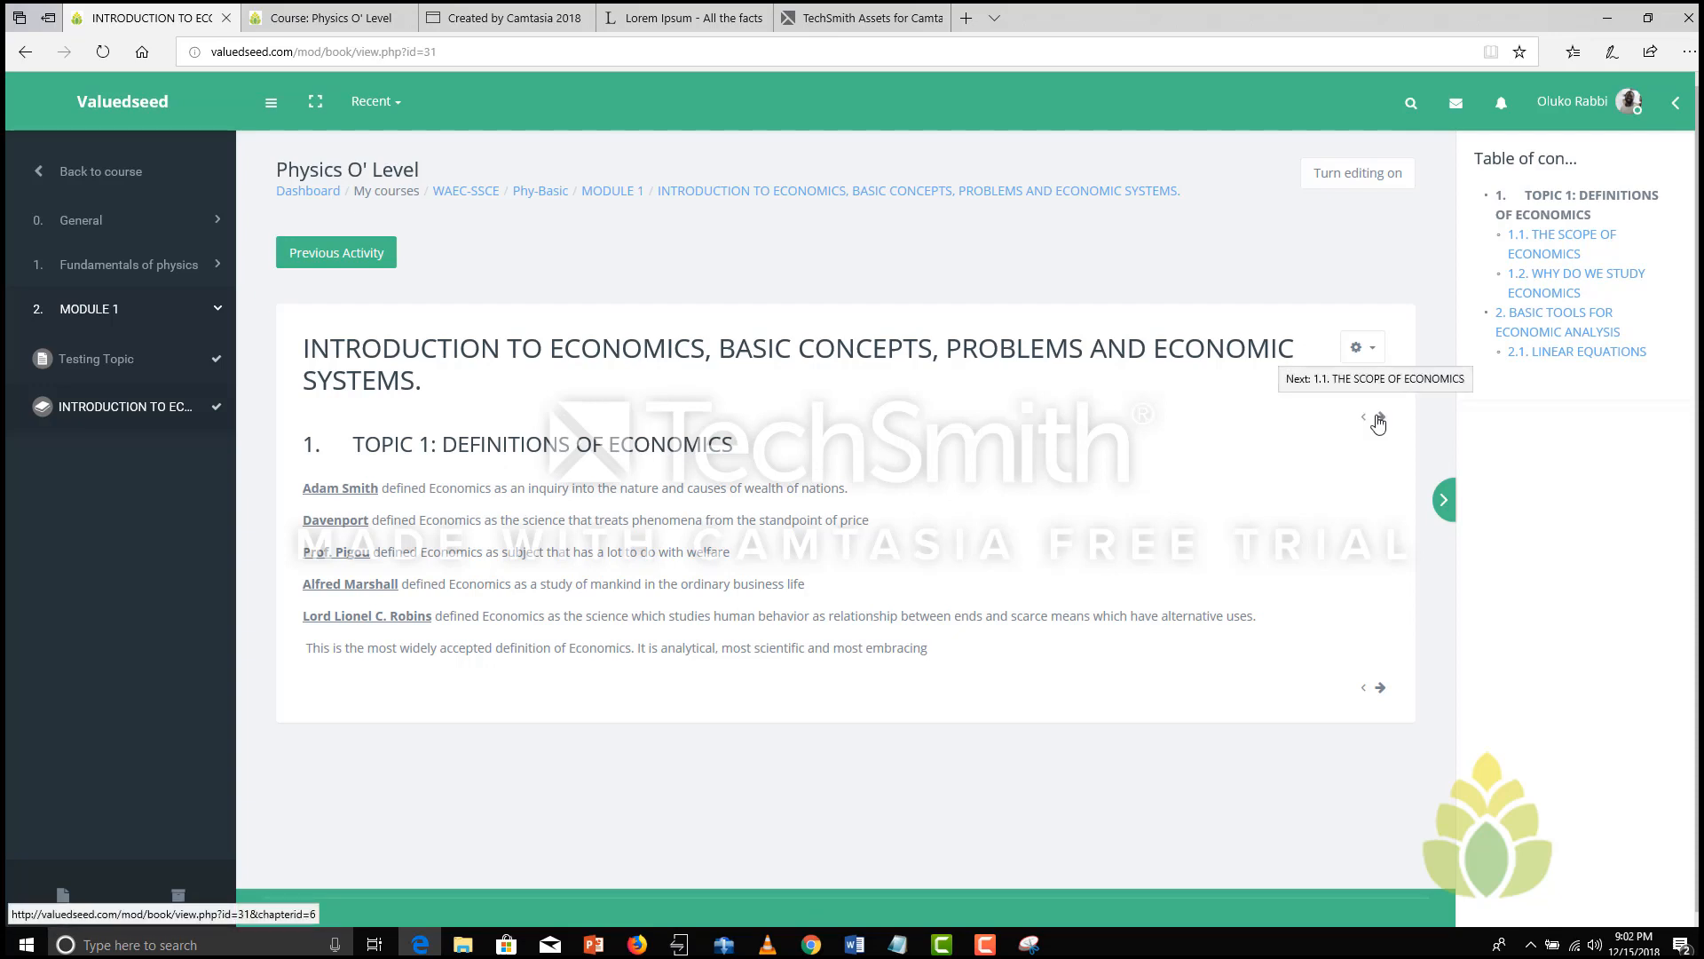
click(1381, 692)
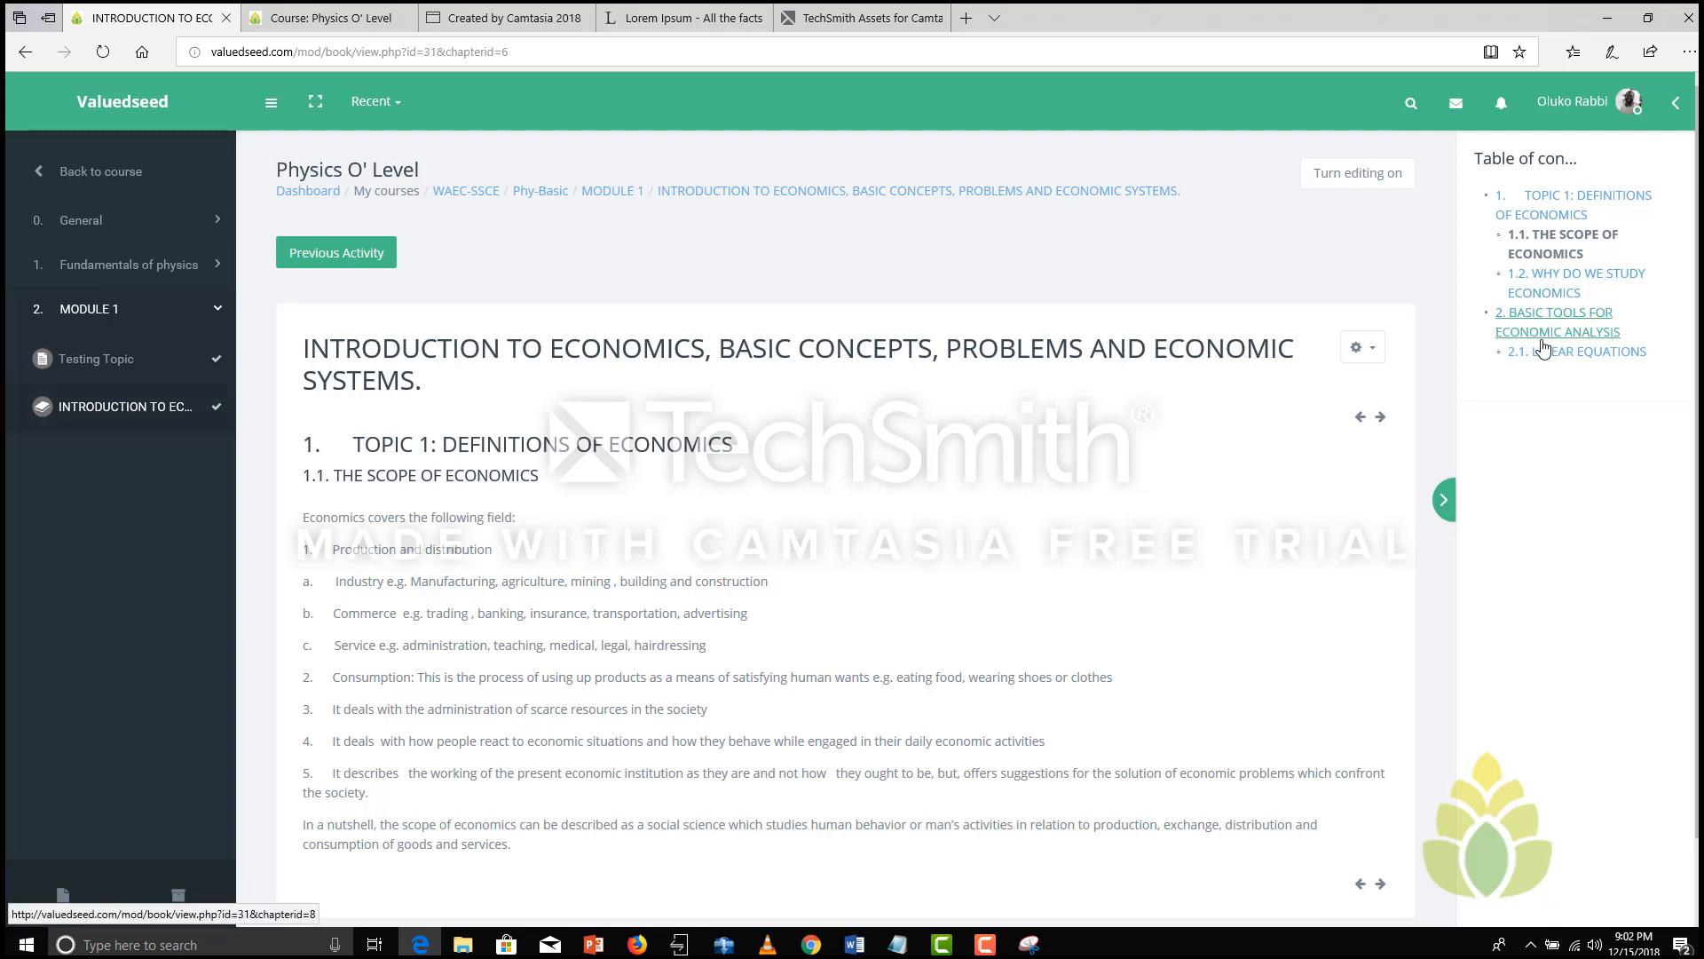
click(1542, 326)
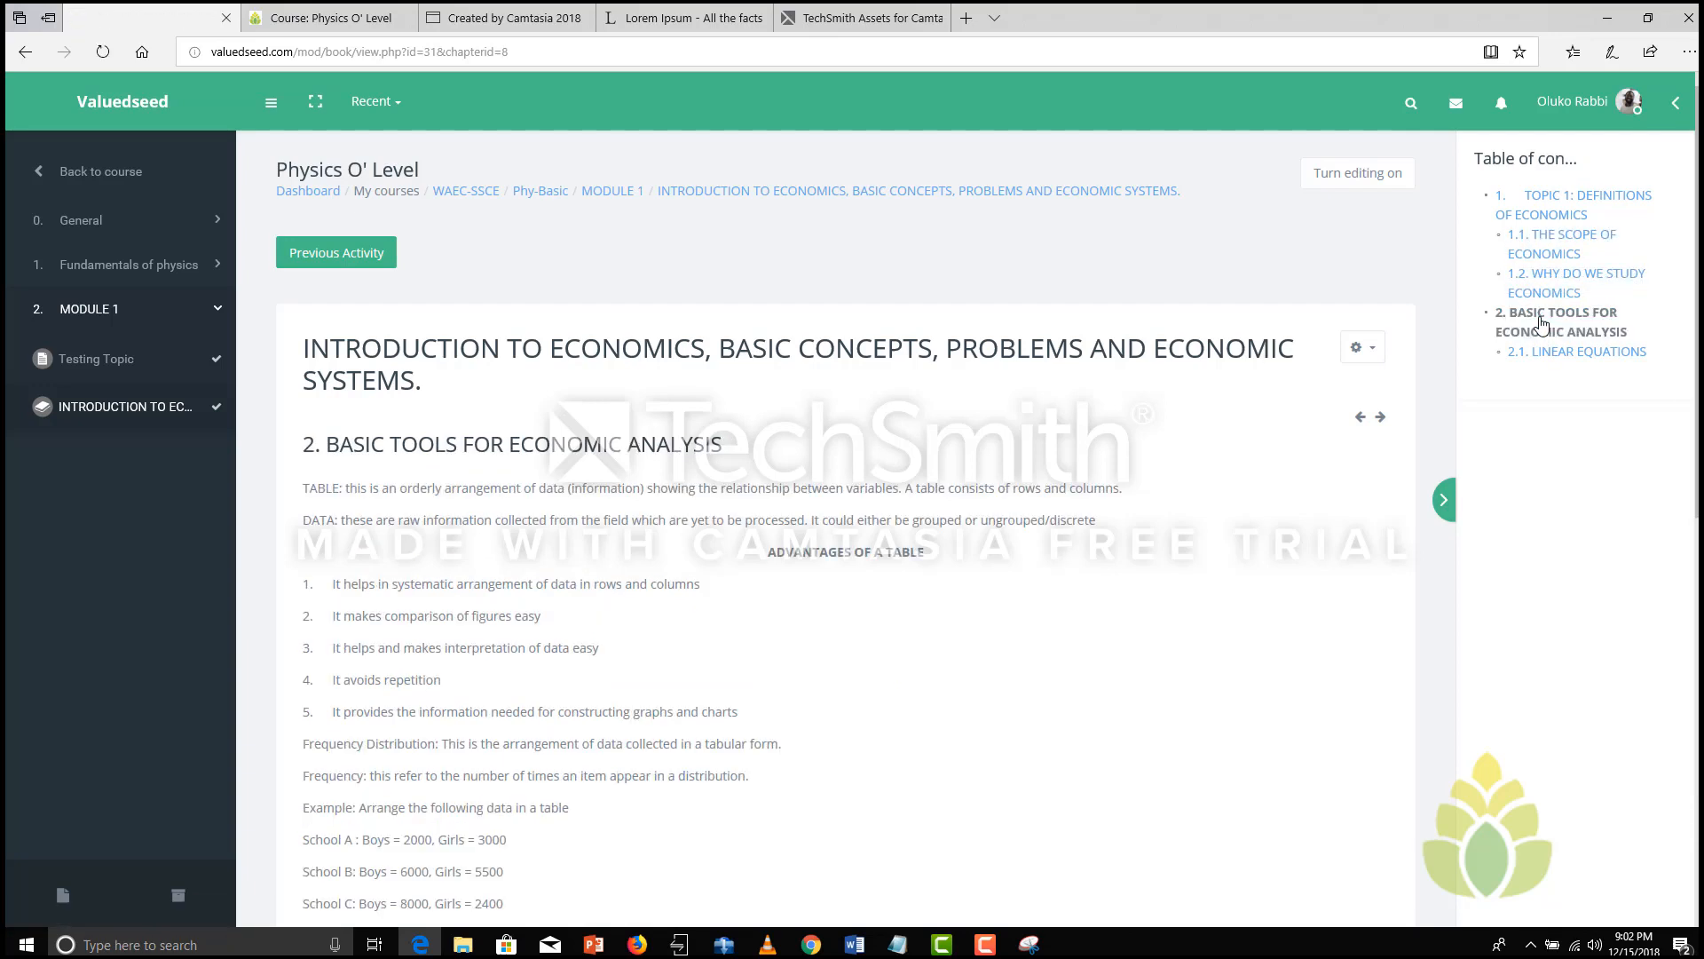
scroll(843, 523, down, 8)
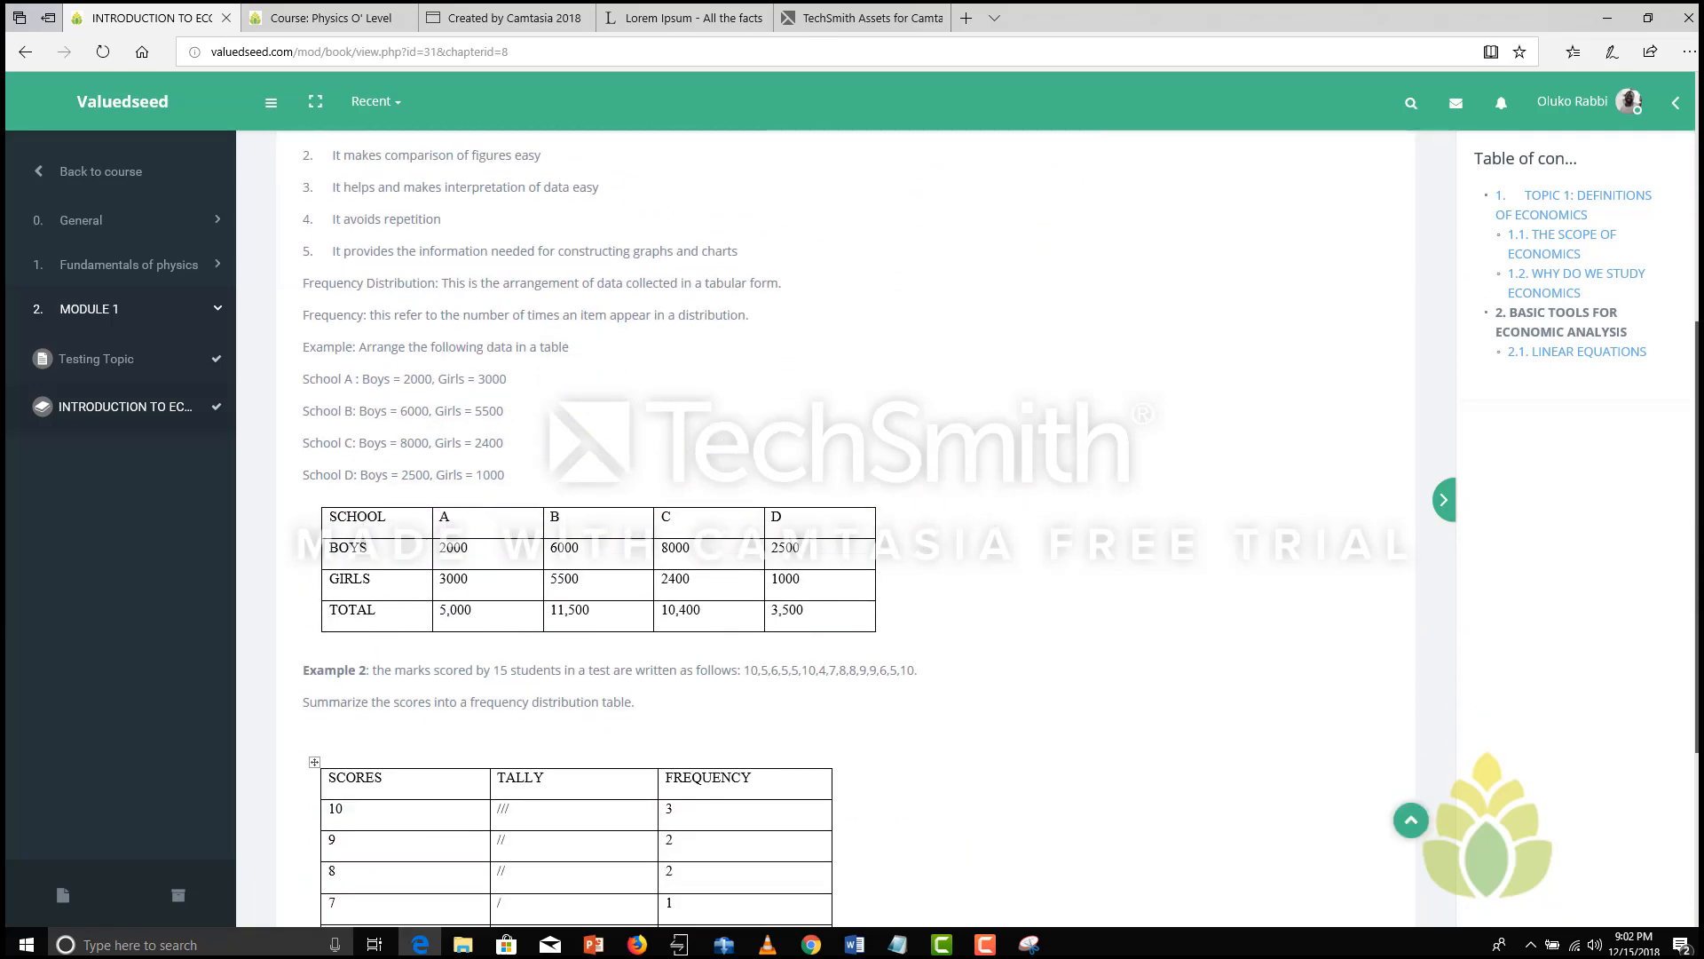
scroll(1041, 524, up, 9)
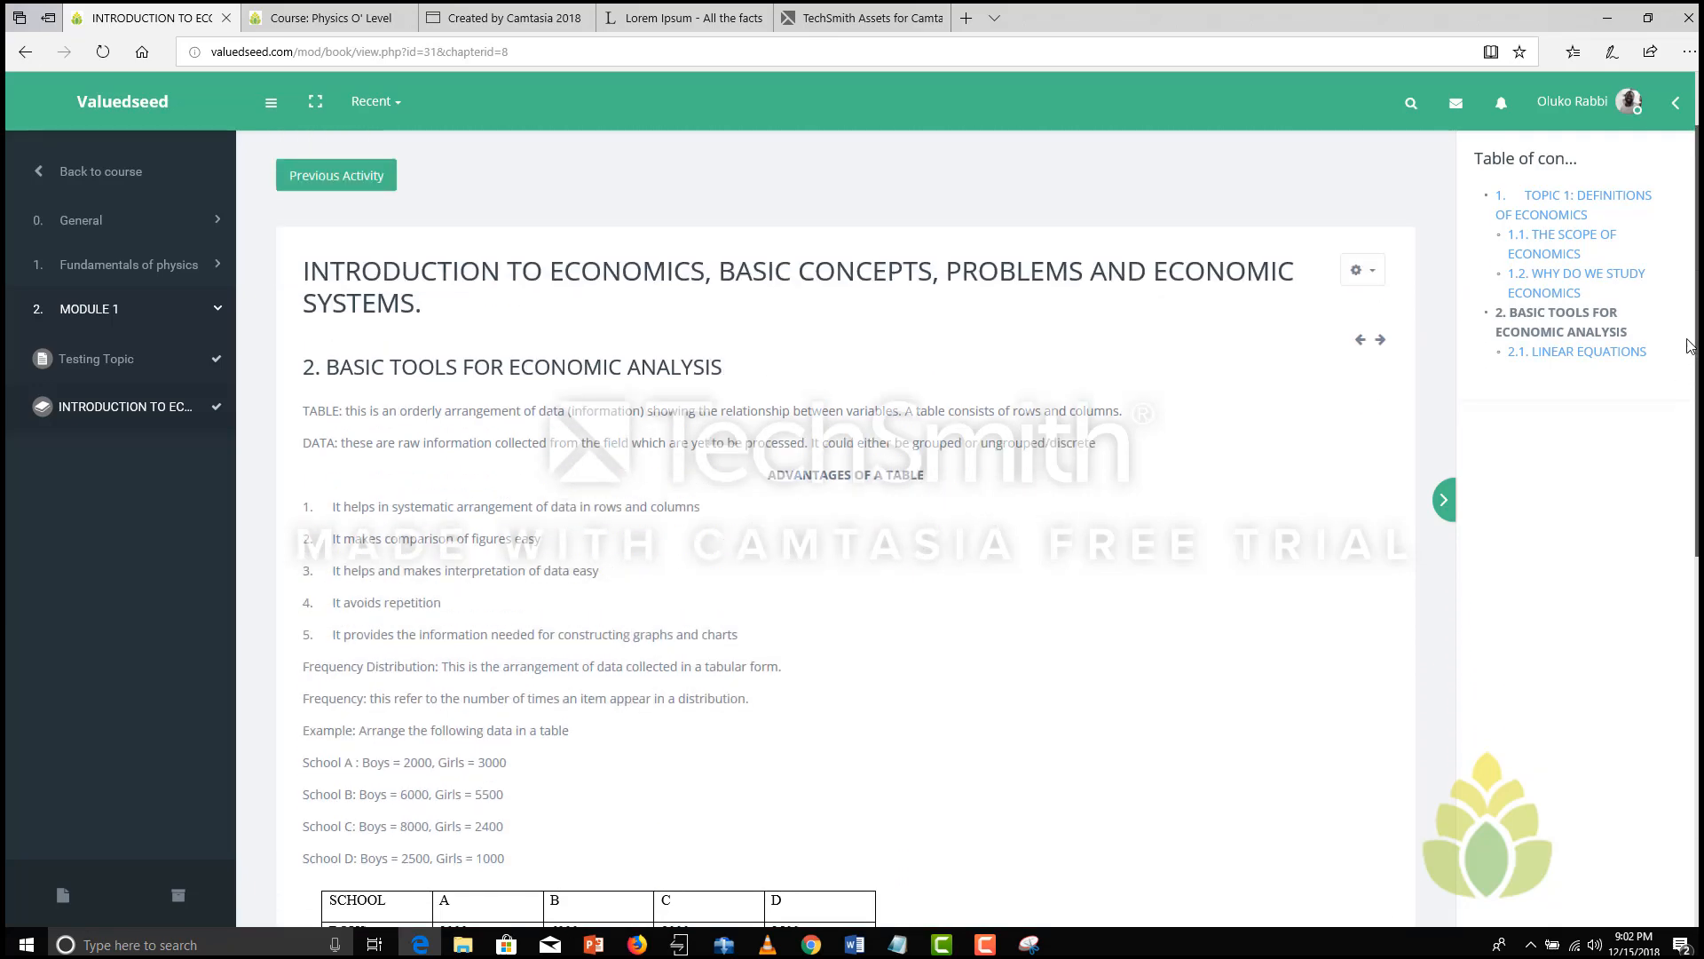